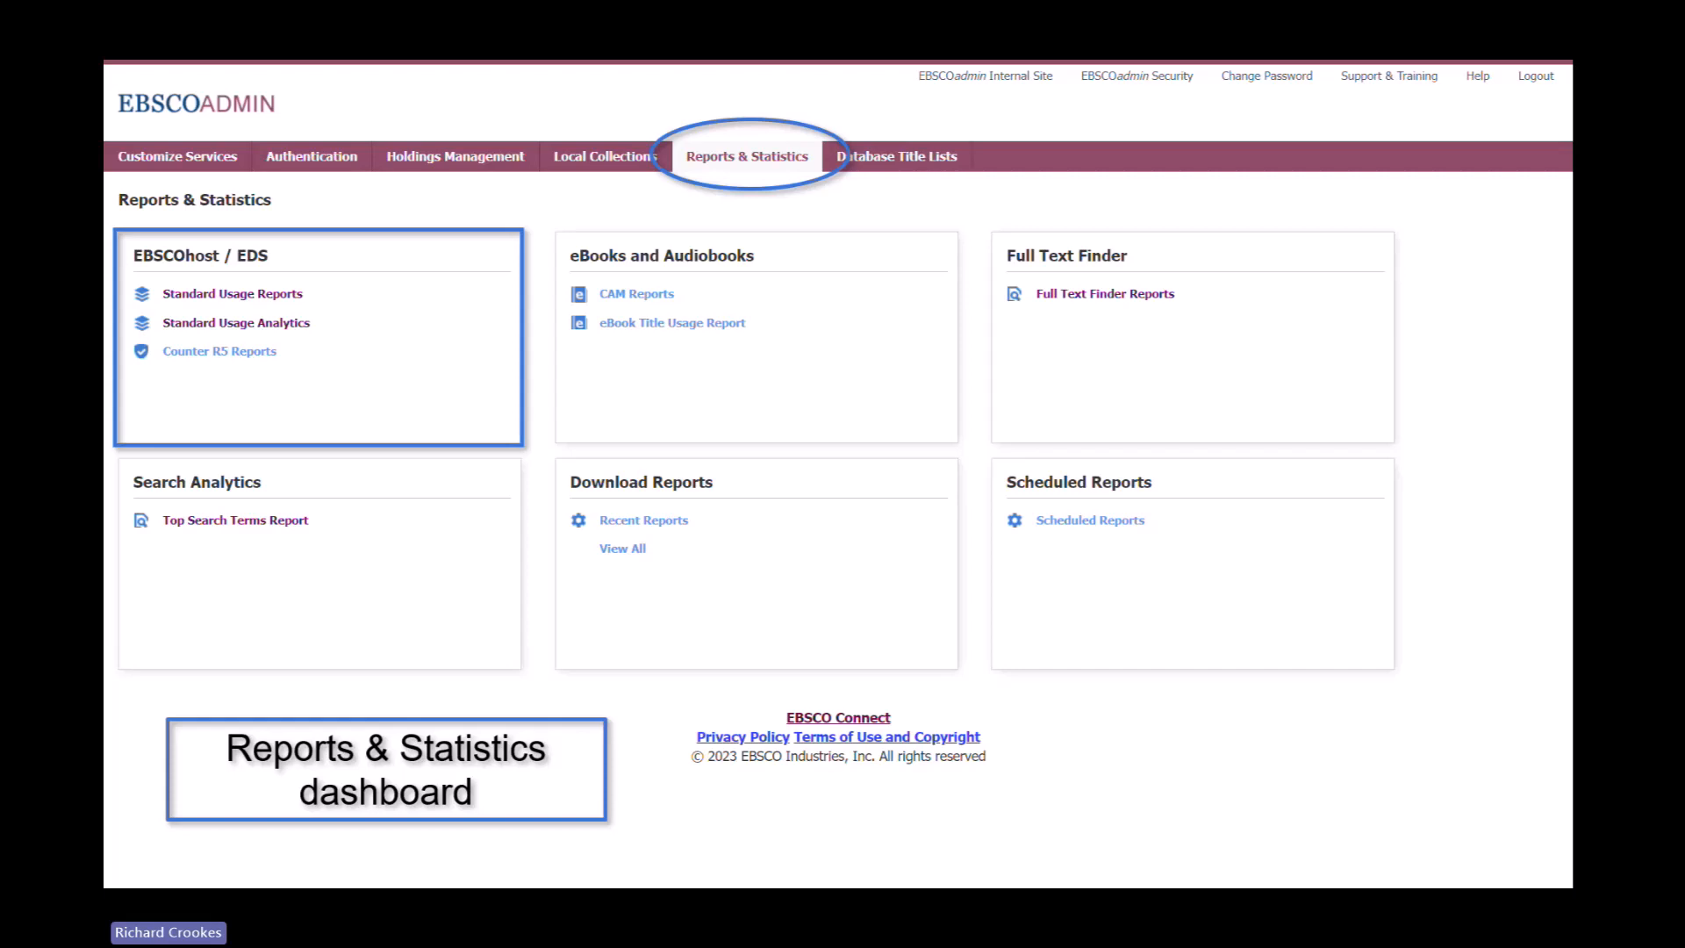
Advance to the Live Demo slide and leave the slideshow for the EBSCOadmin browser page
key("Right")
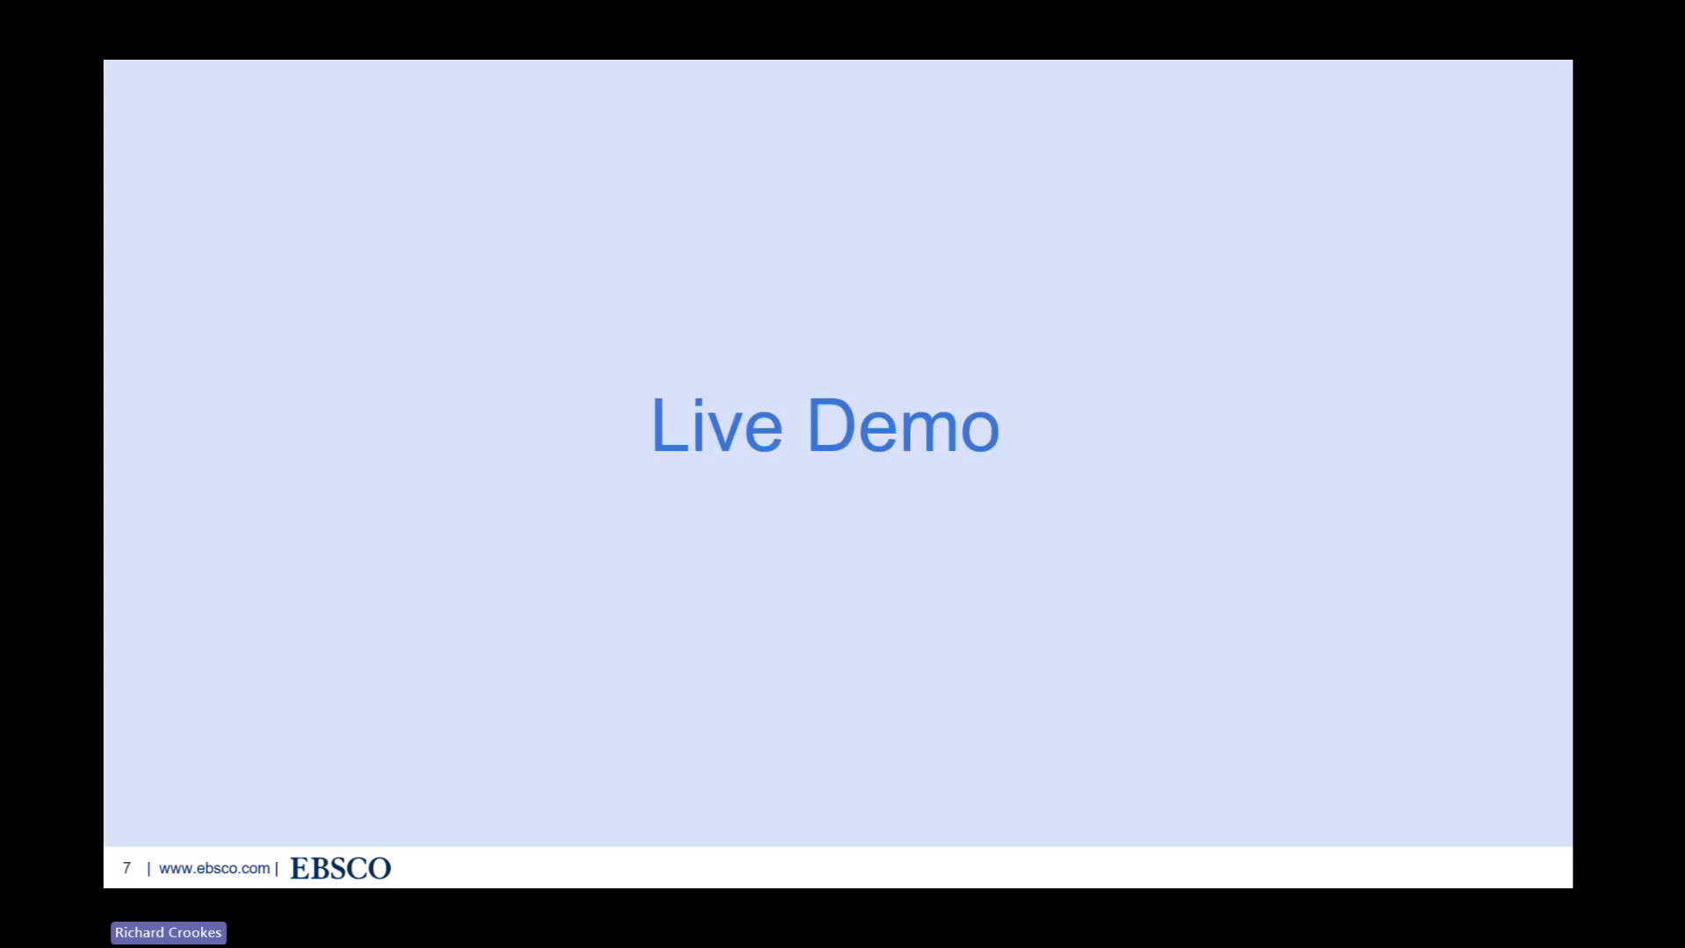
key("alt+Tab")
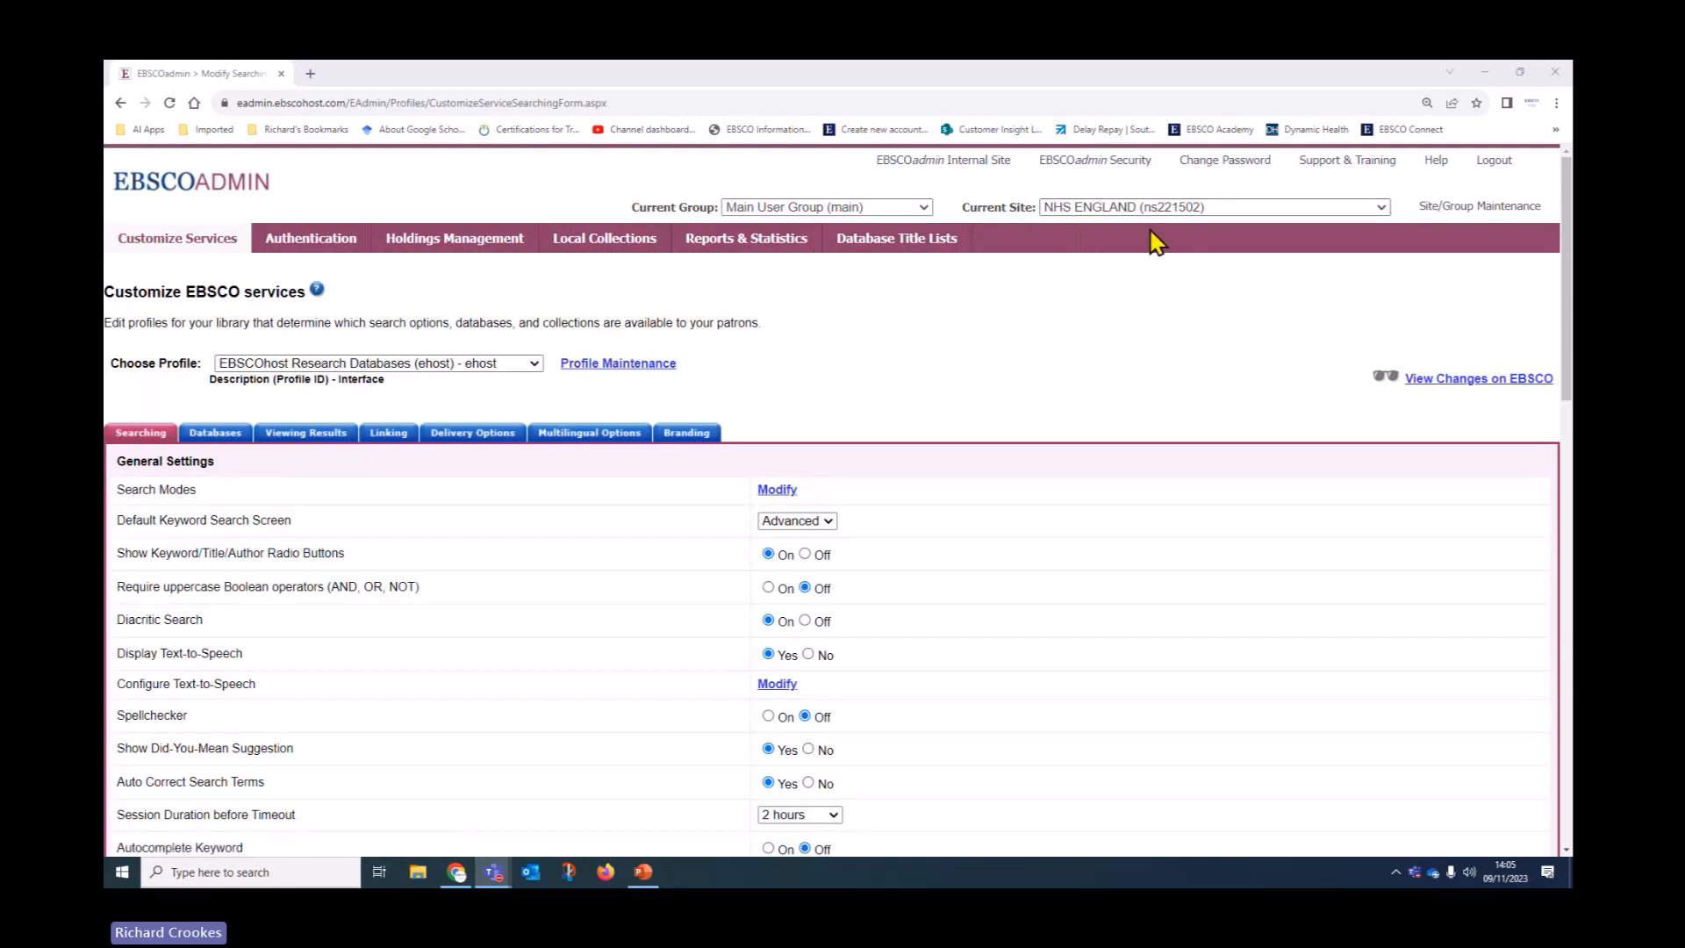
In EBSCOadmin Security, view the roles of the administrator whose password expires in 260 days
left_click(1104, 167)
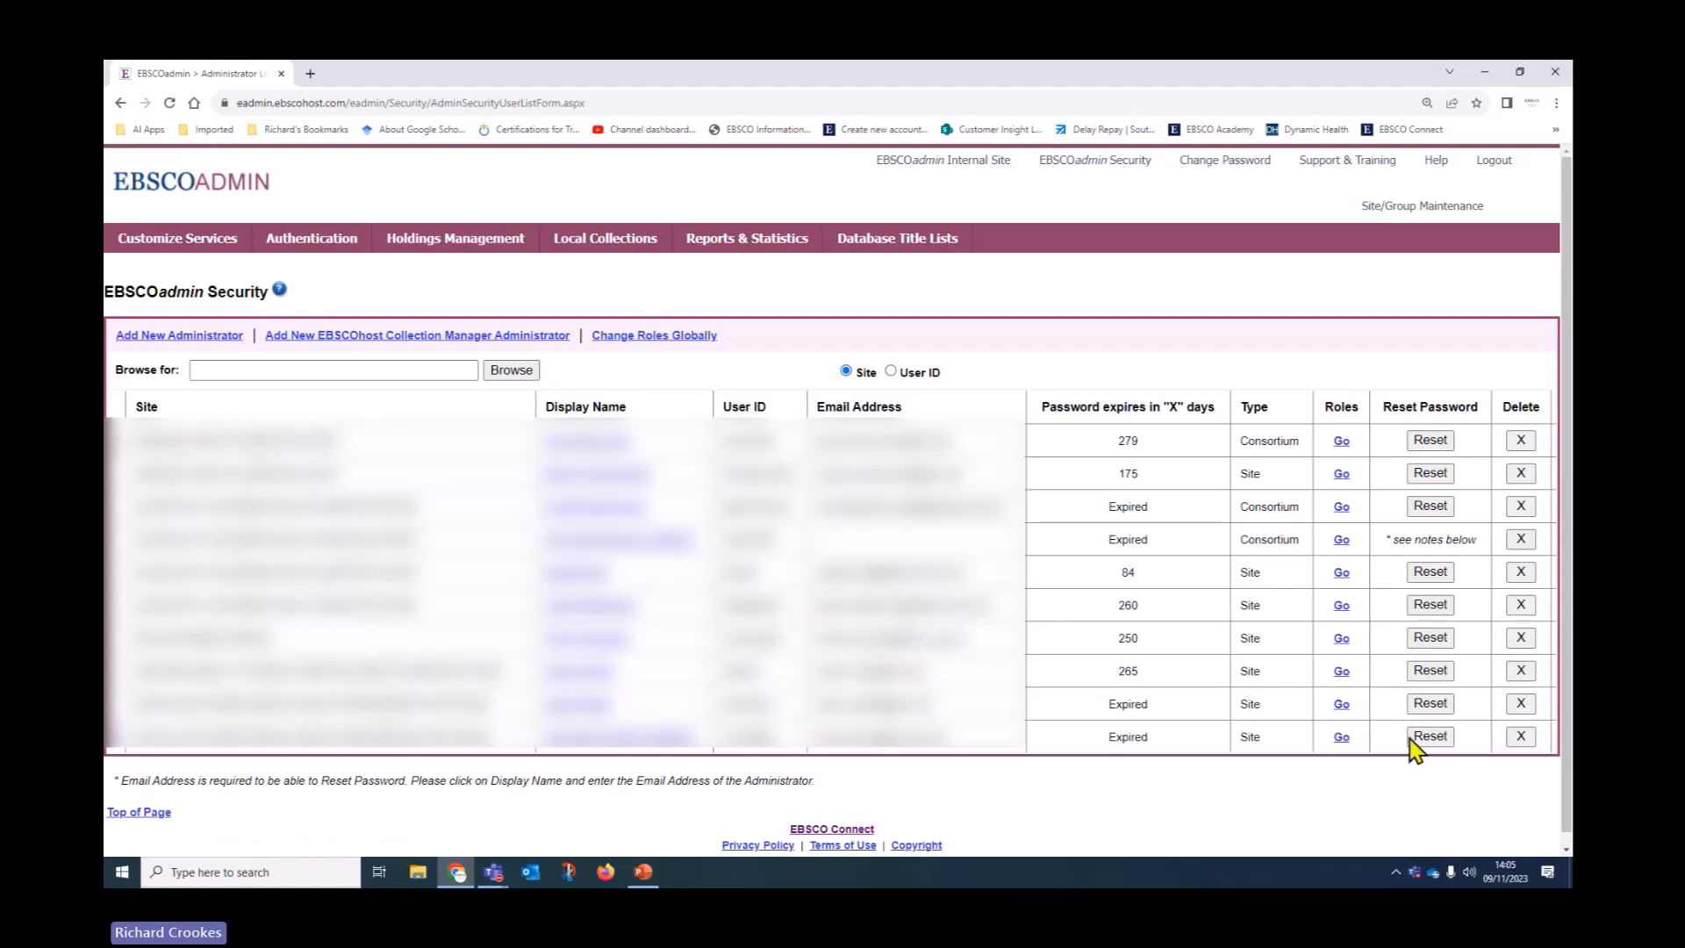
left_click(1340, 606)
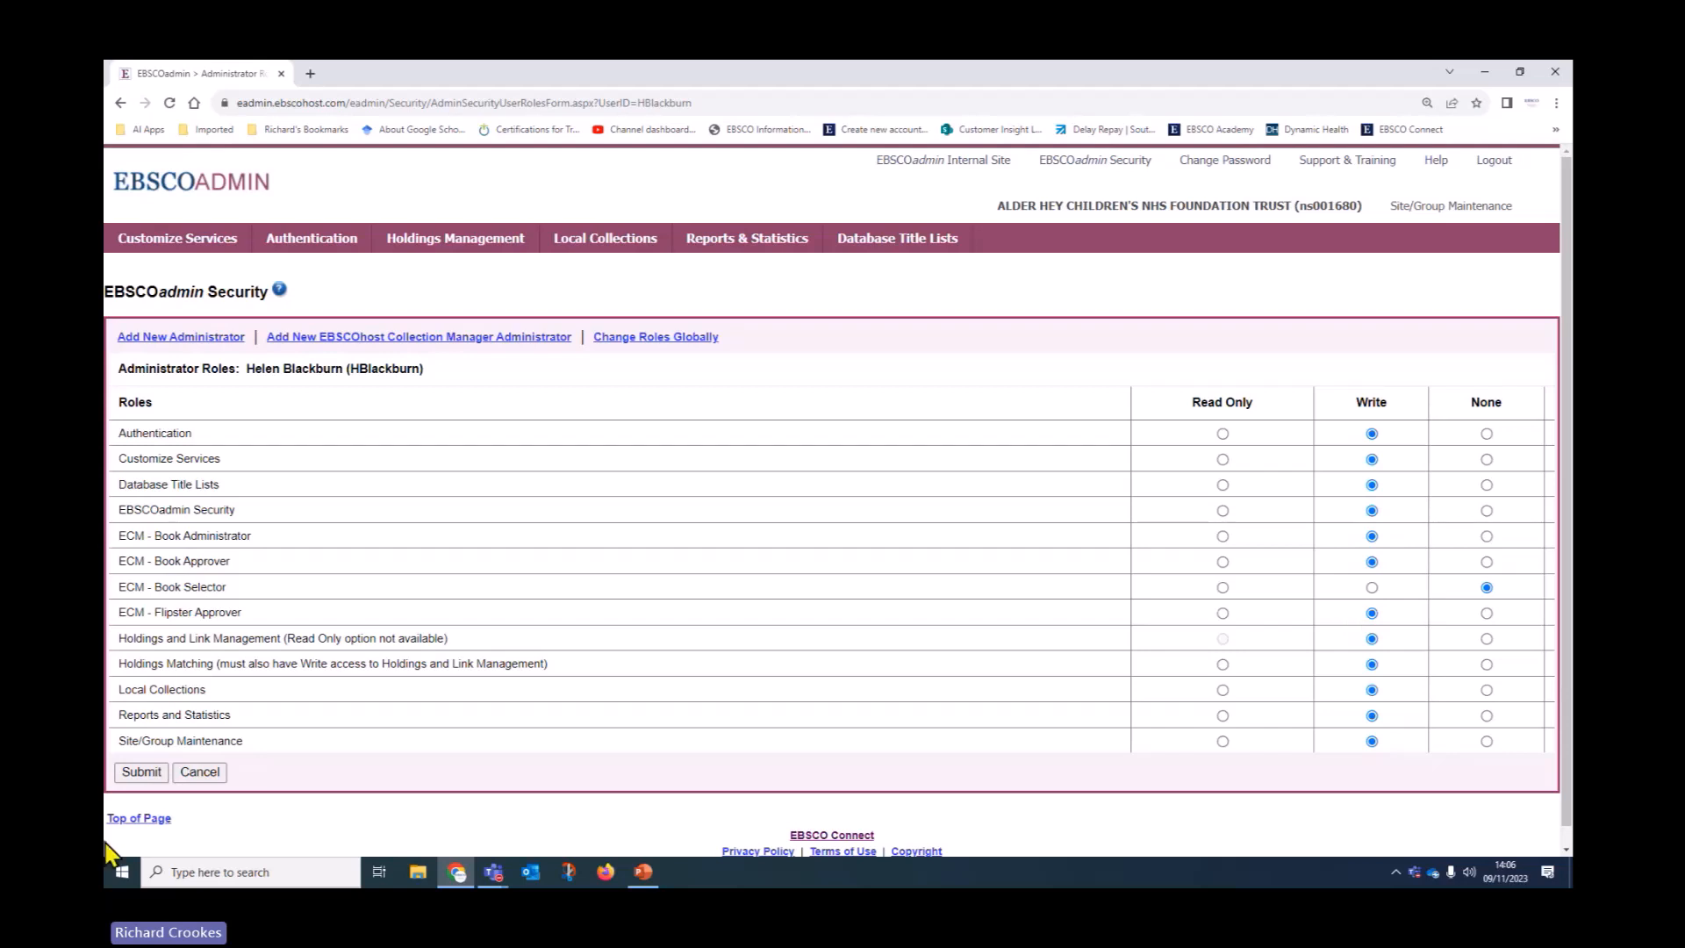
Highlight the Reports and Statistics and EBSCOadmin Security roles, then bring up the Add New Administrator form
left_click_drag(120, 714, 260, 731)
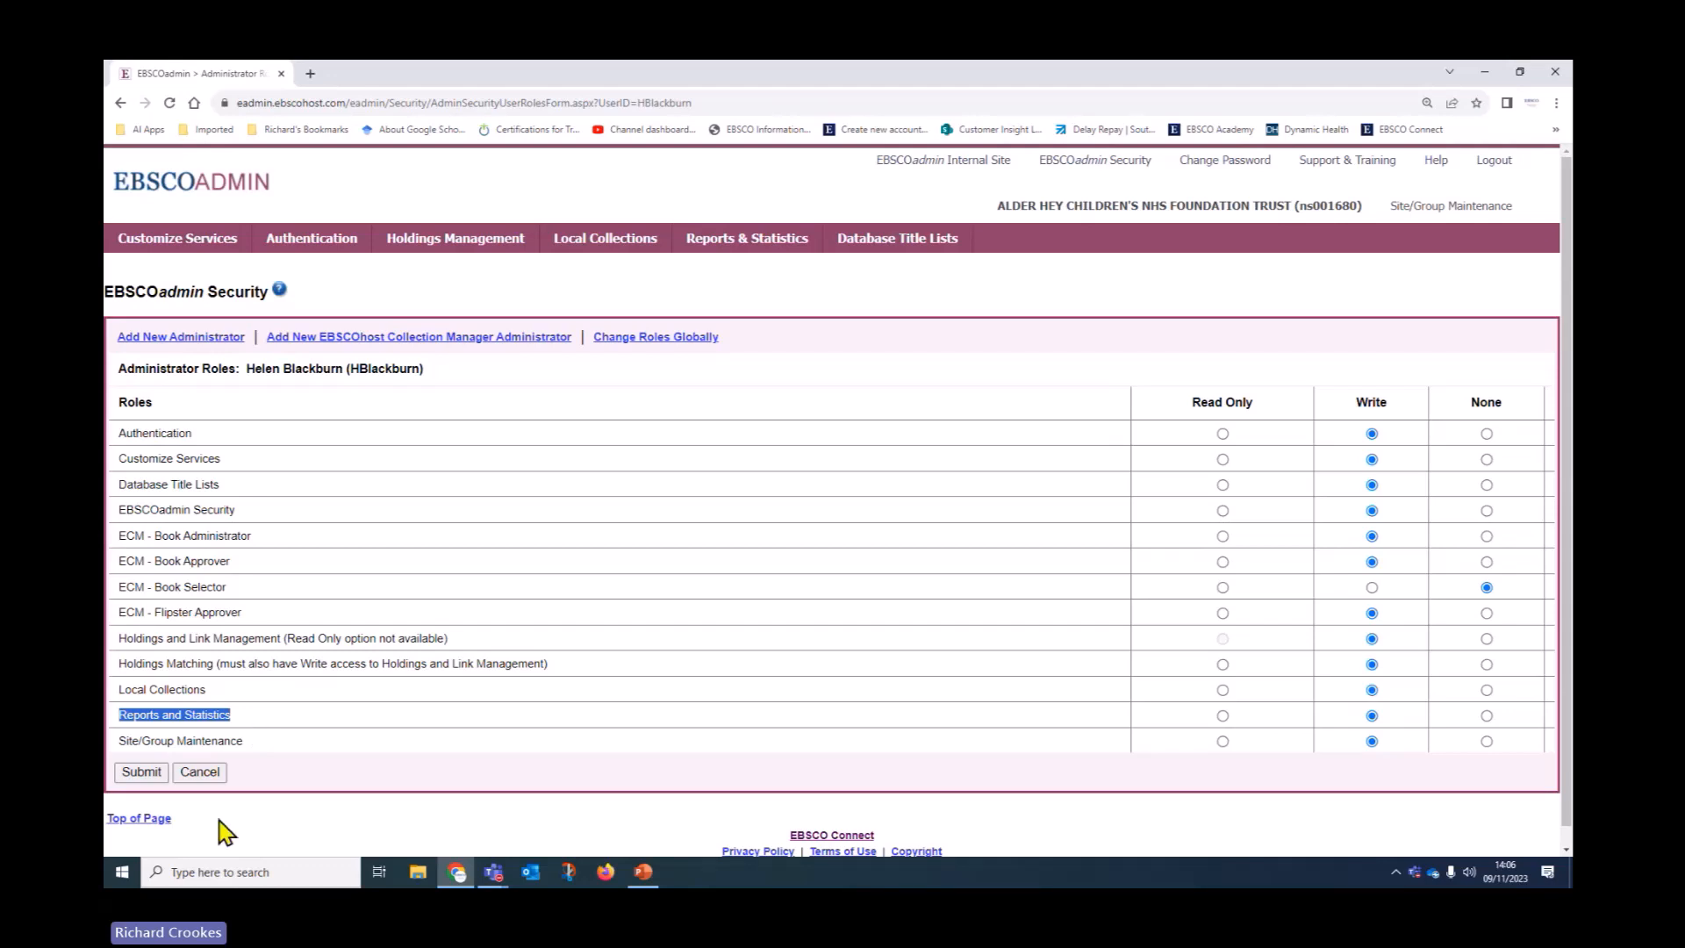
left_click(118, 508)
left_click_drag(120, 509, 246, 514)
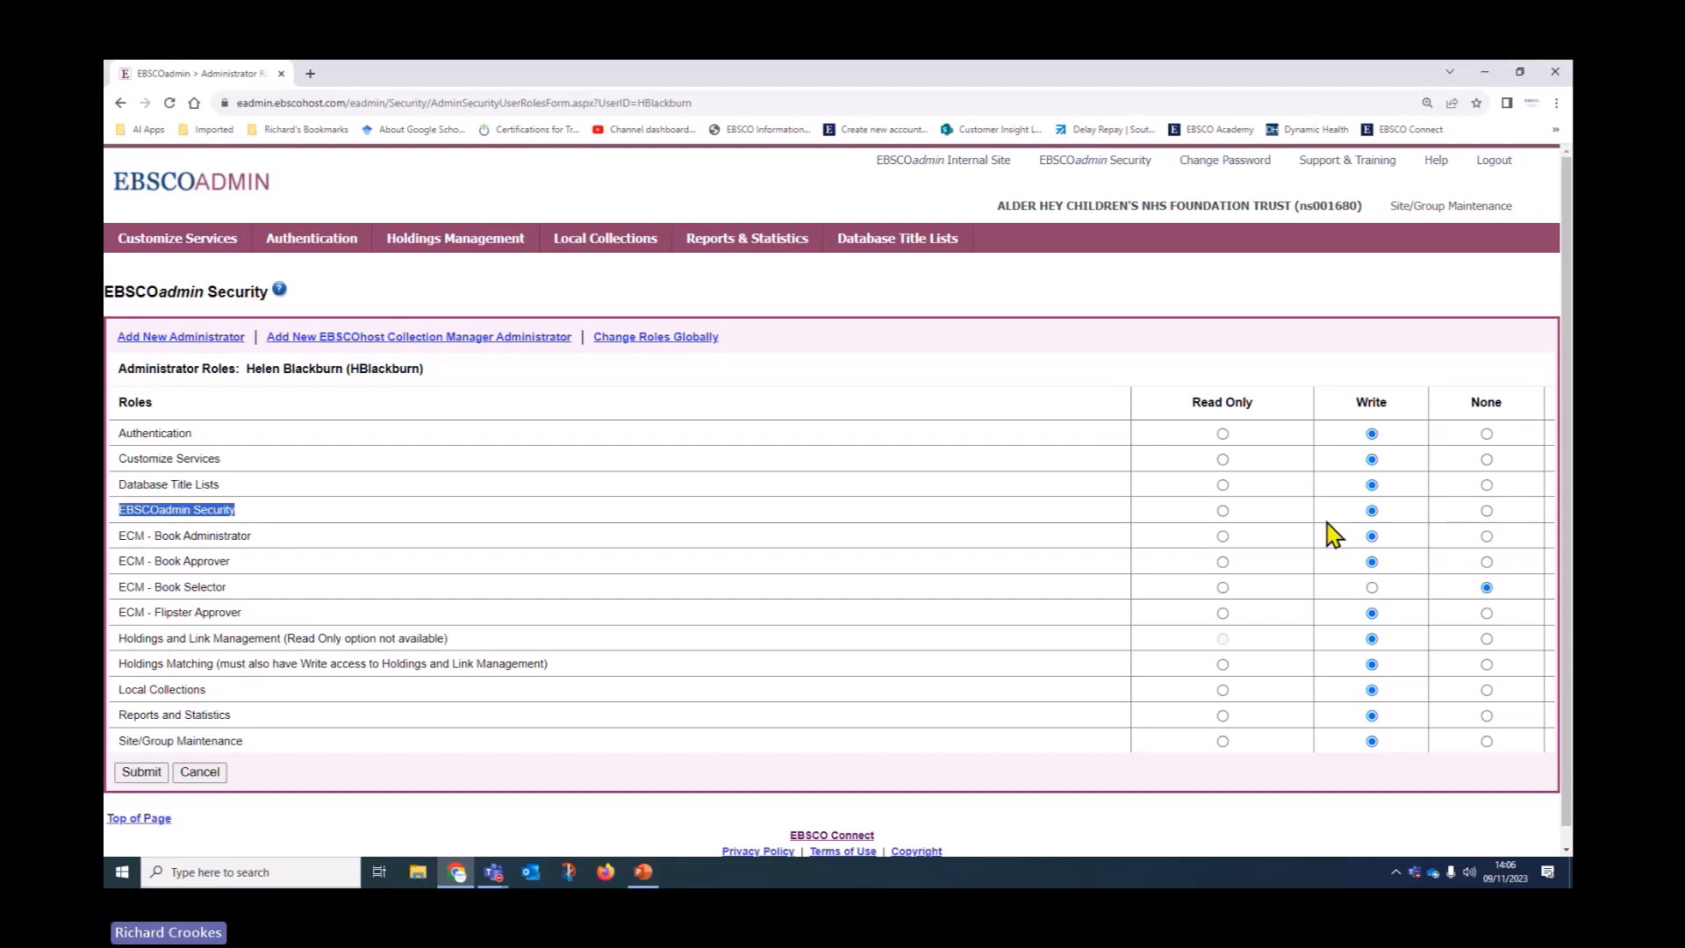
left_click(200, 346)
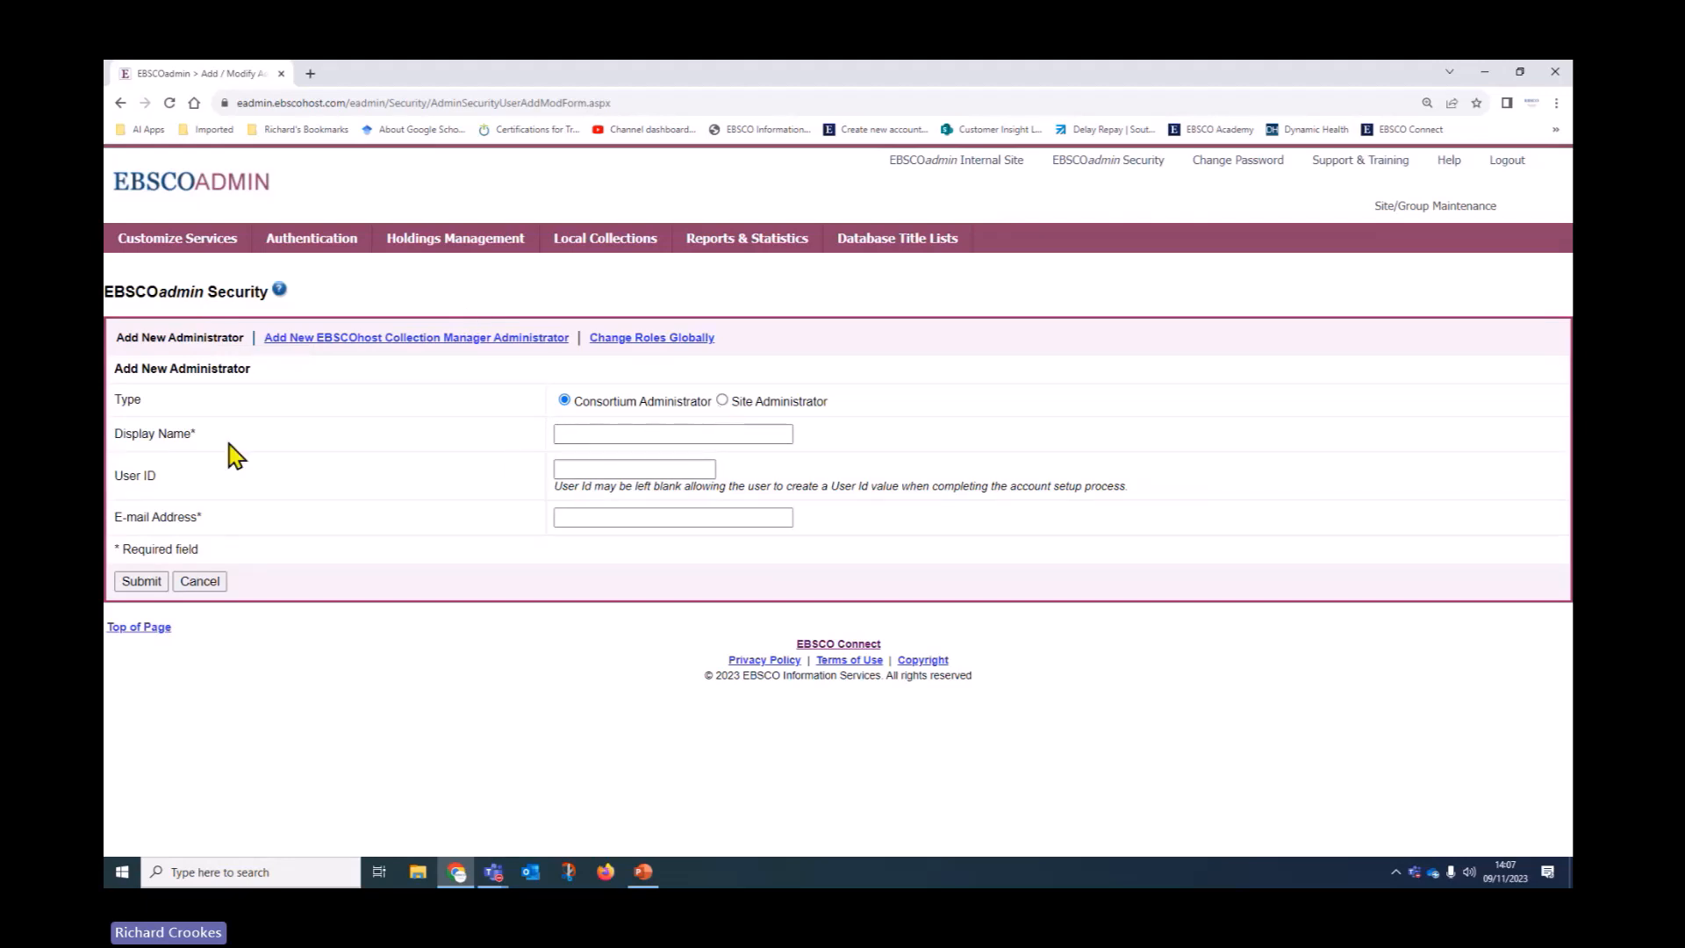
Point out the required Display Name and optional User ID fields, then return to the administrator list
left_click_drag(113, 432, 203, 452)
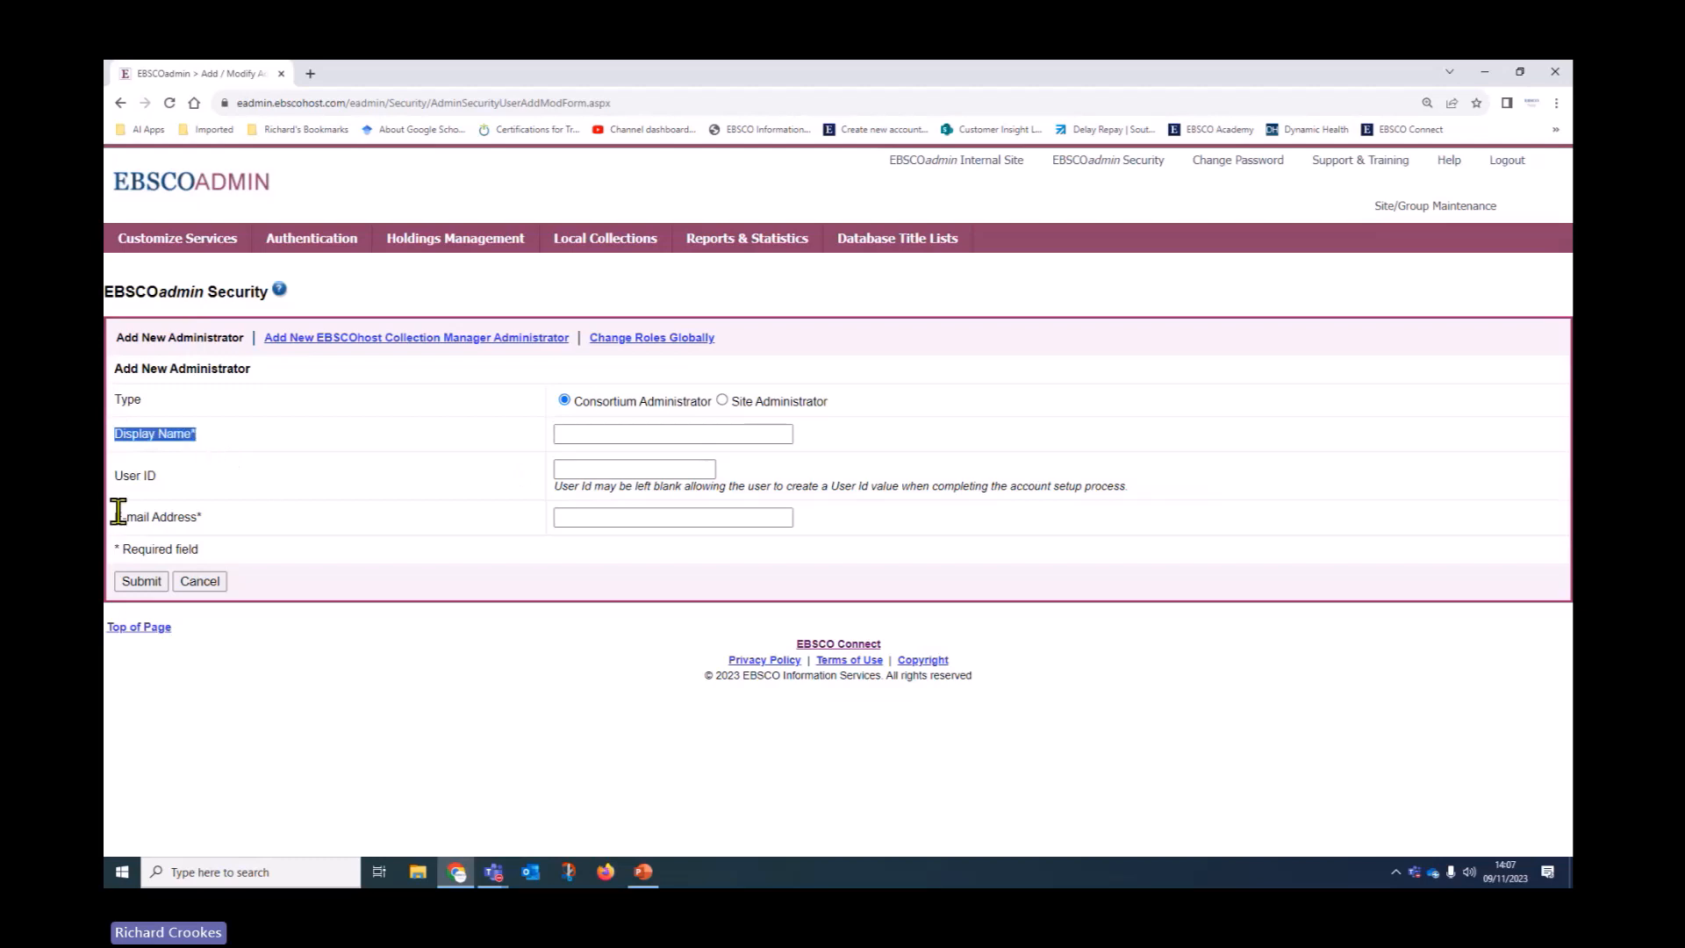
left_click_drag(115, 474, 163, 486)
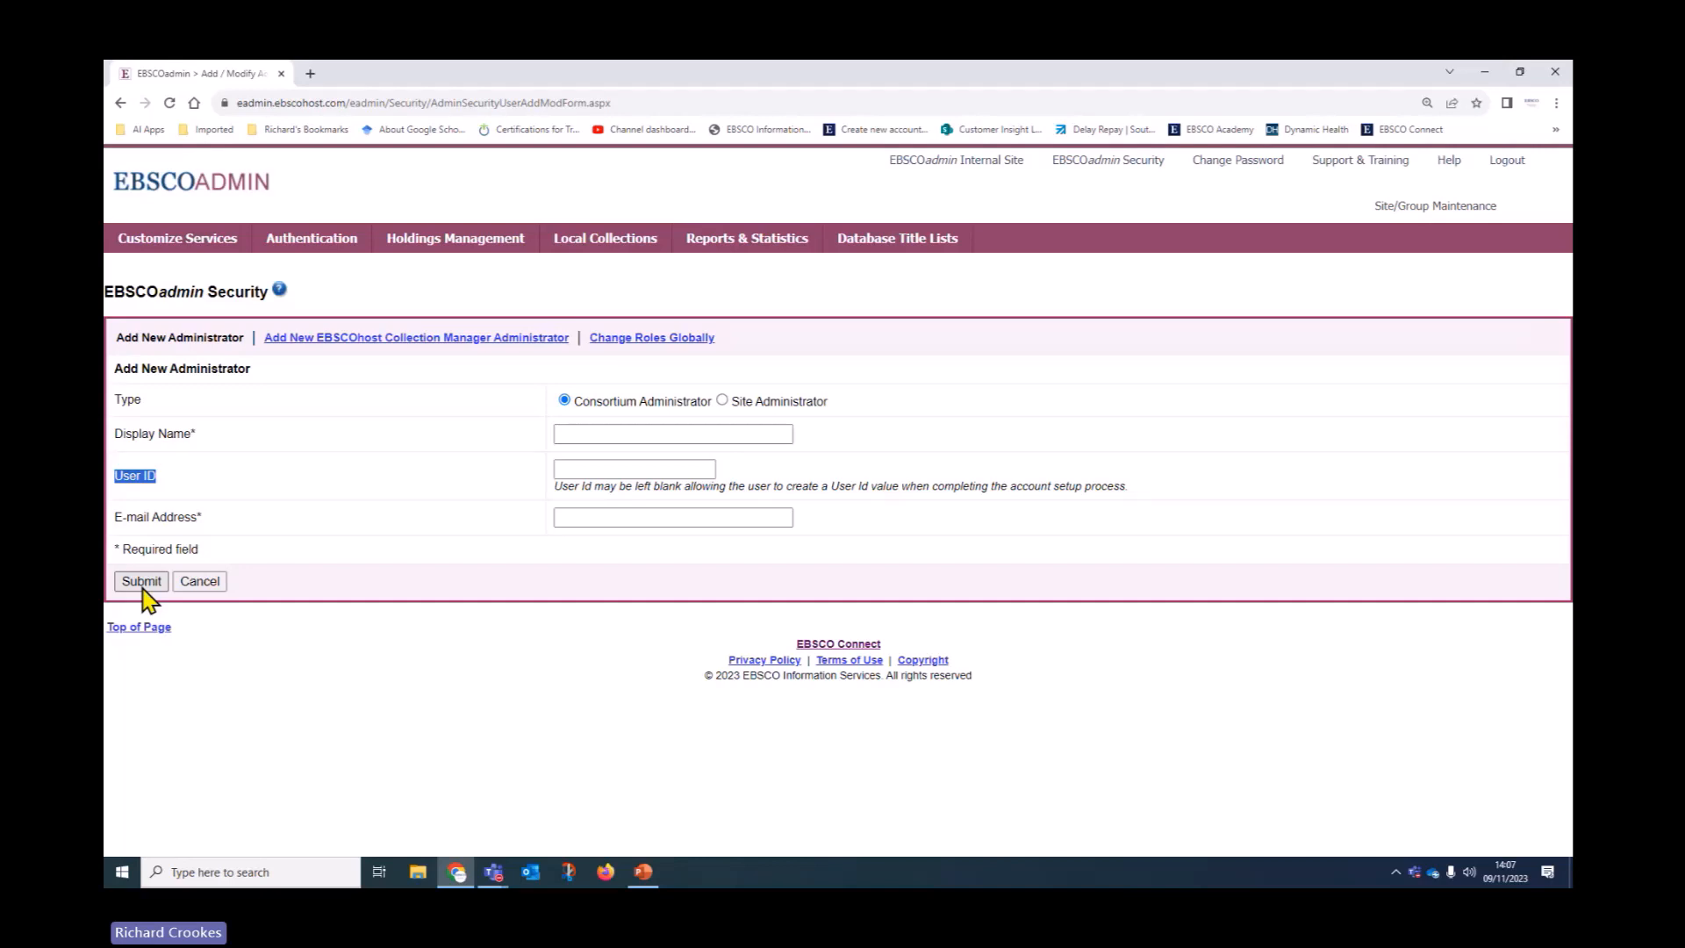
left_click(1094, 169)
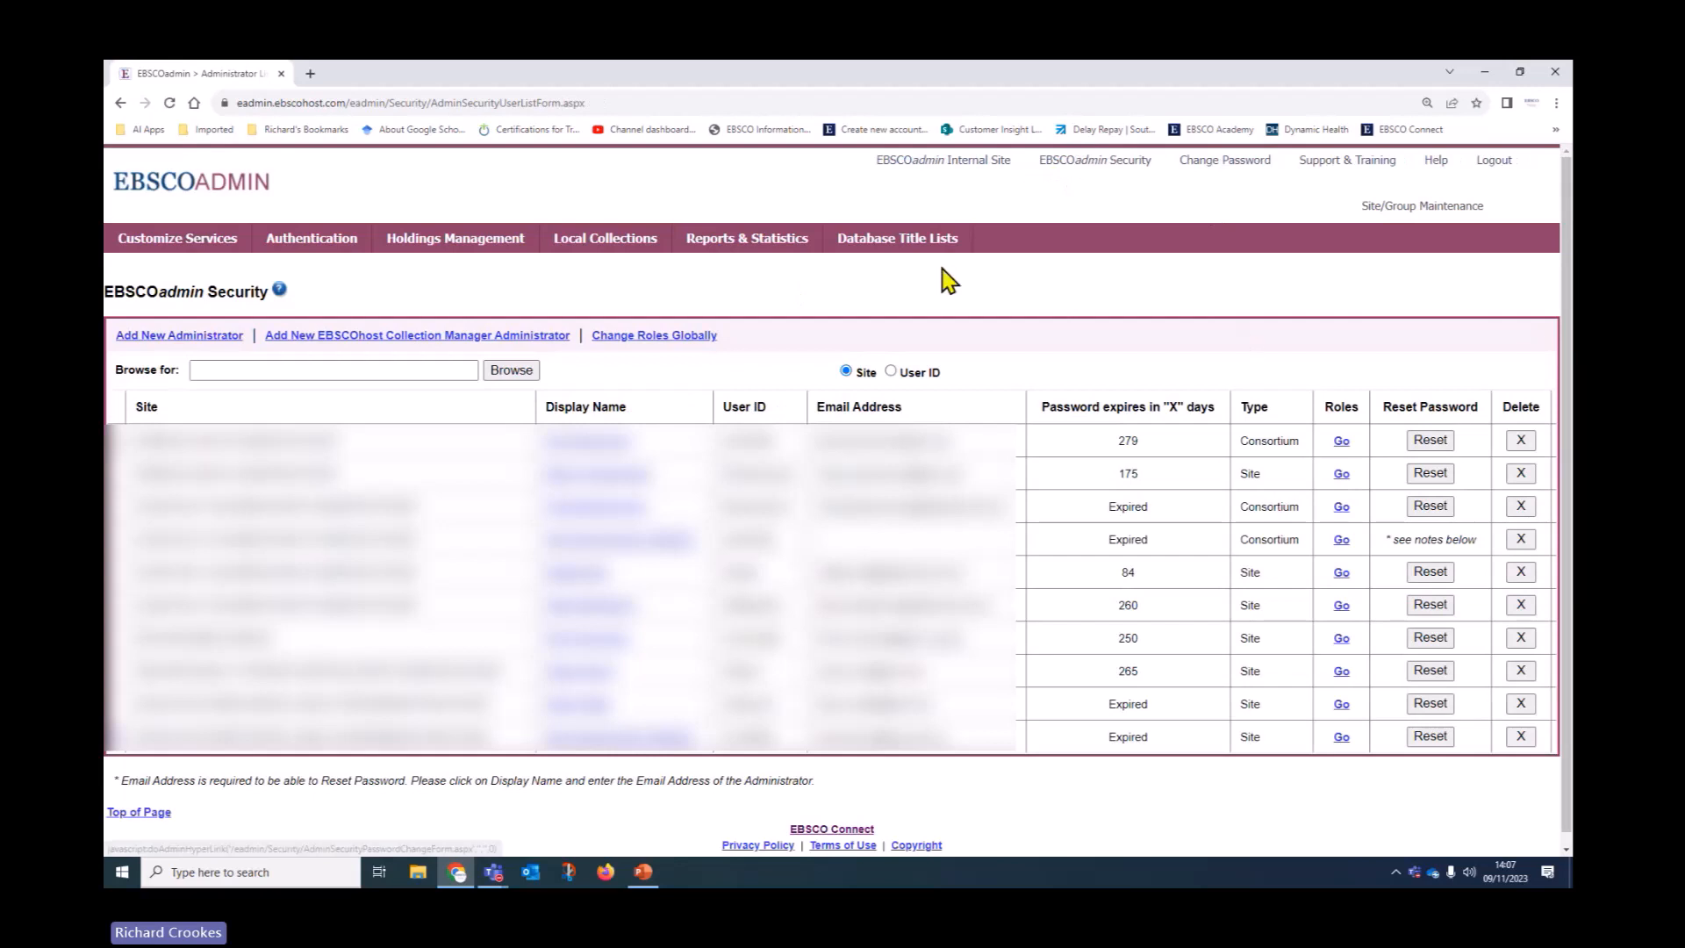
Revisit the 260-day administrator's roles, cancel without saving, and go to Customize EBSCO services
left_click(1341, 606)
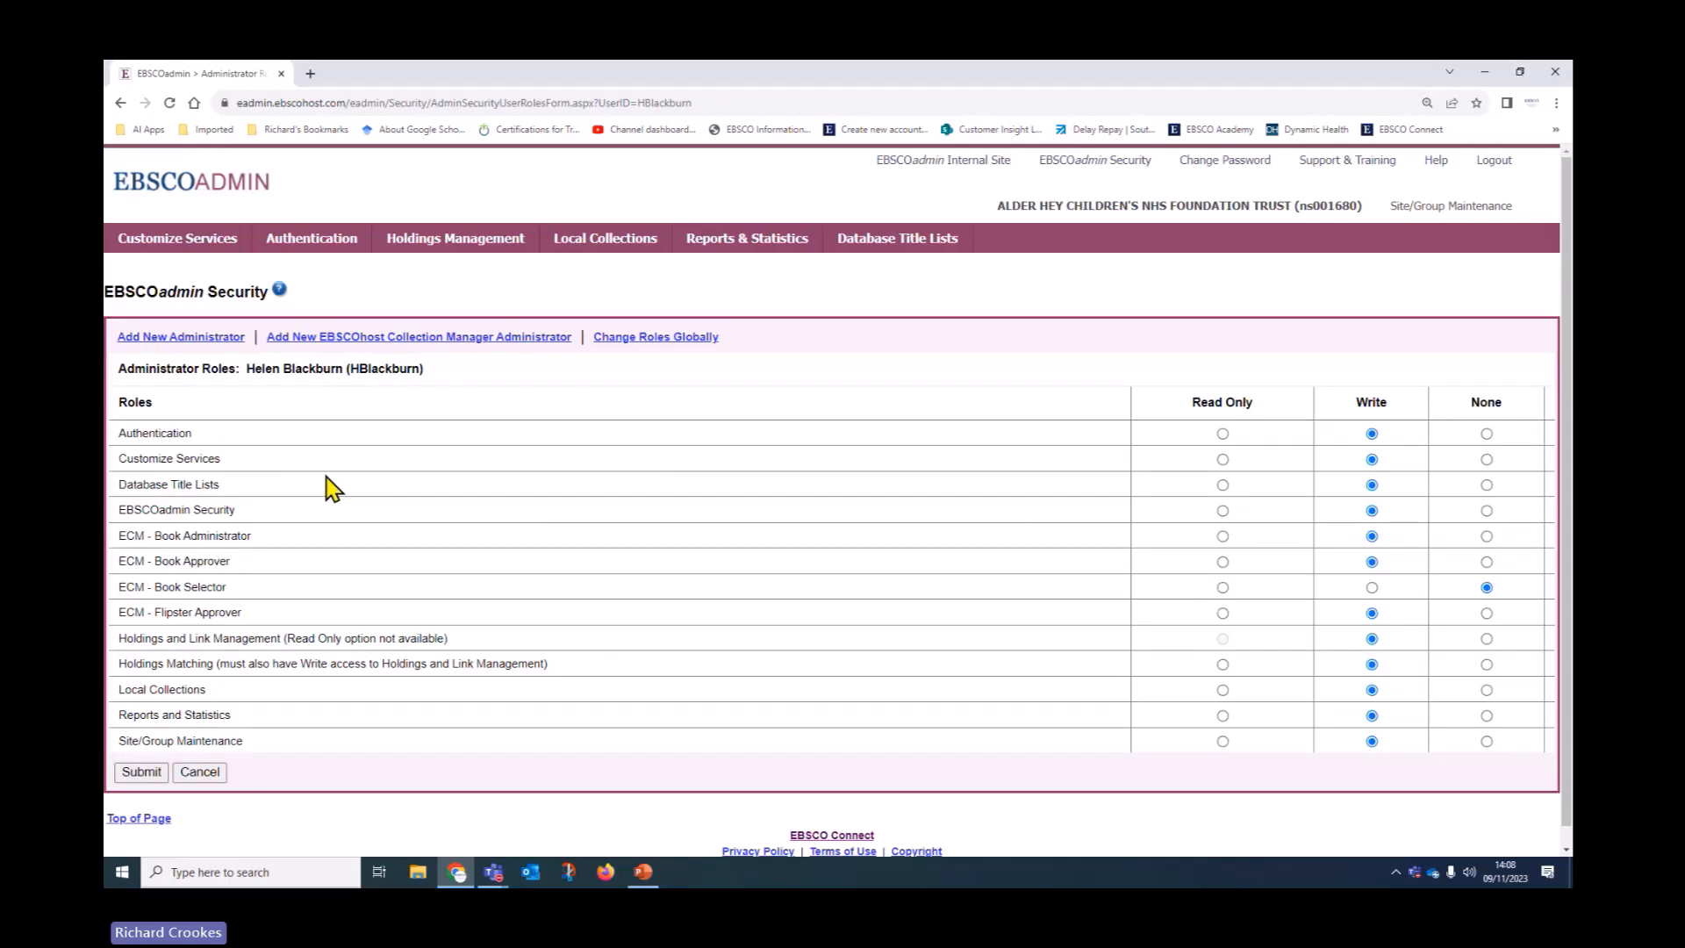
left_click(211, 777)
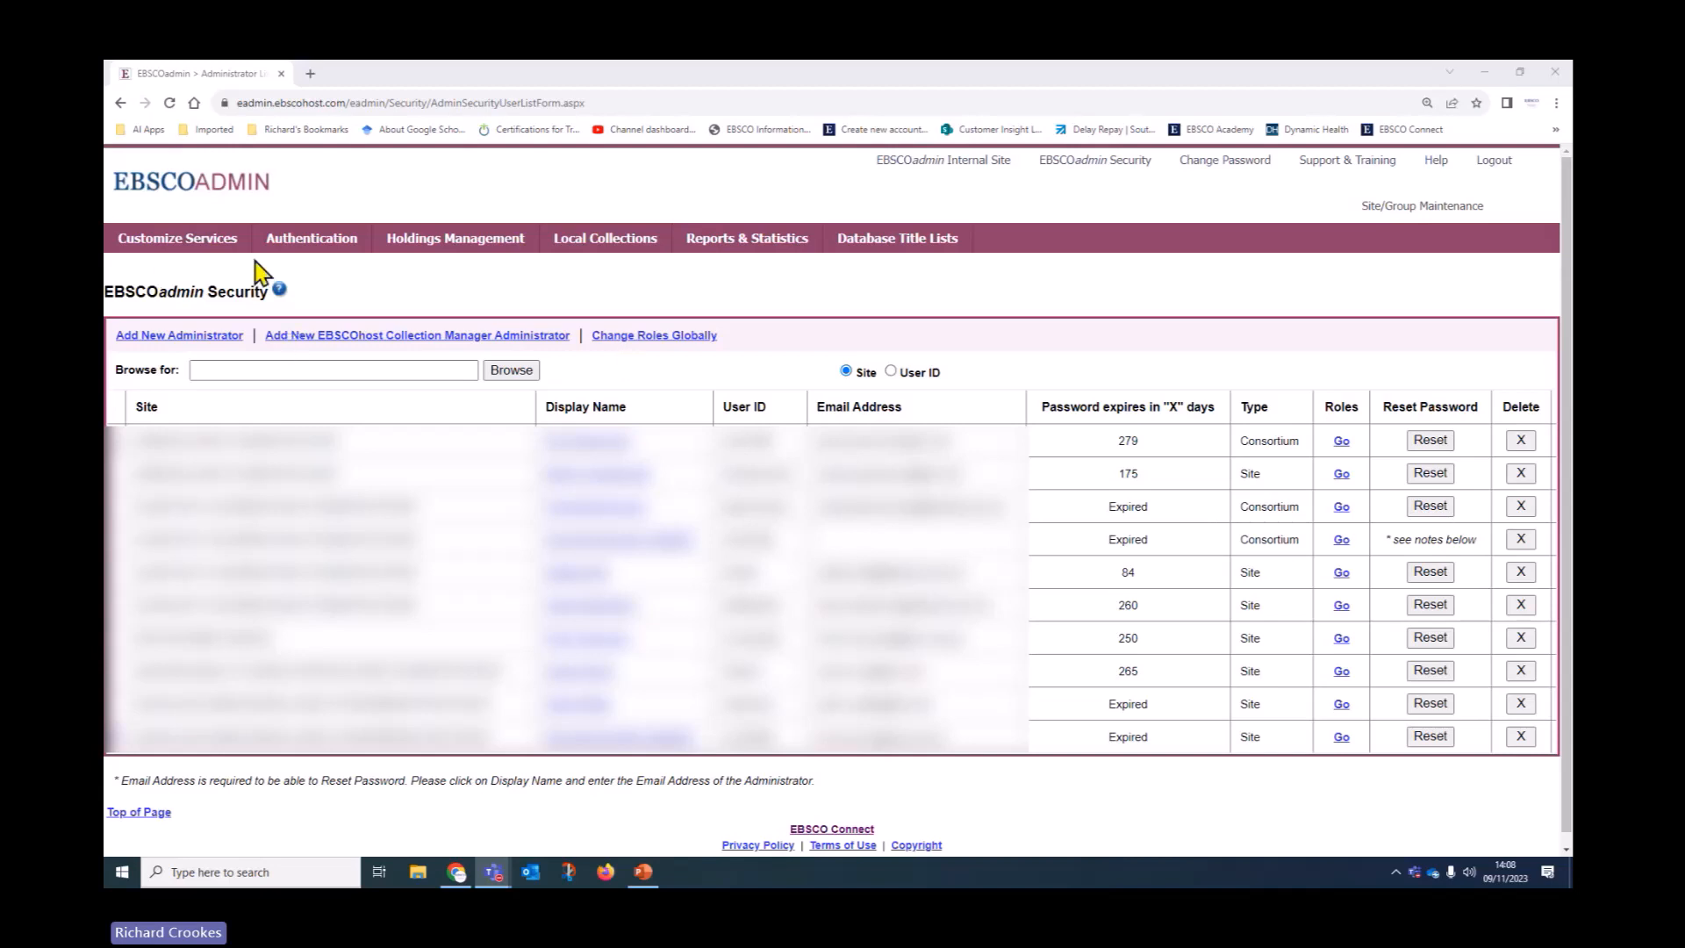
left_click(207, 244)
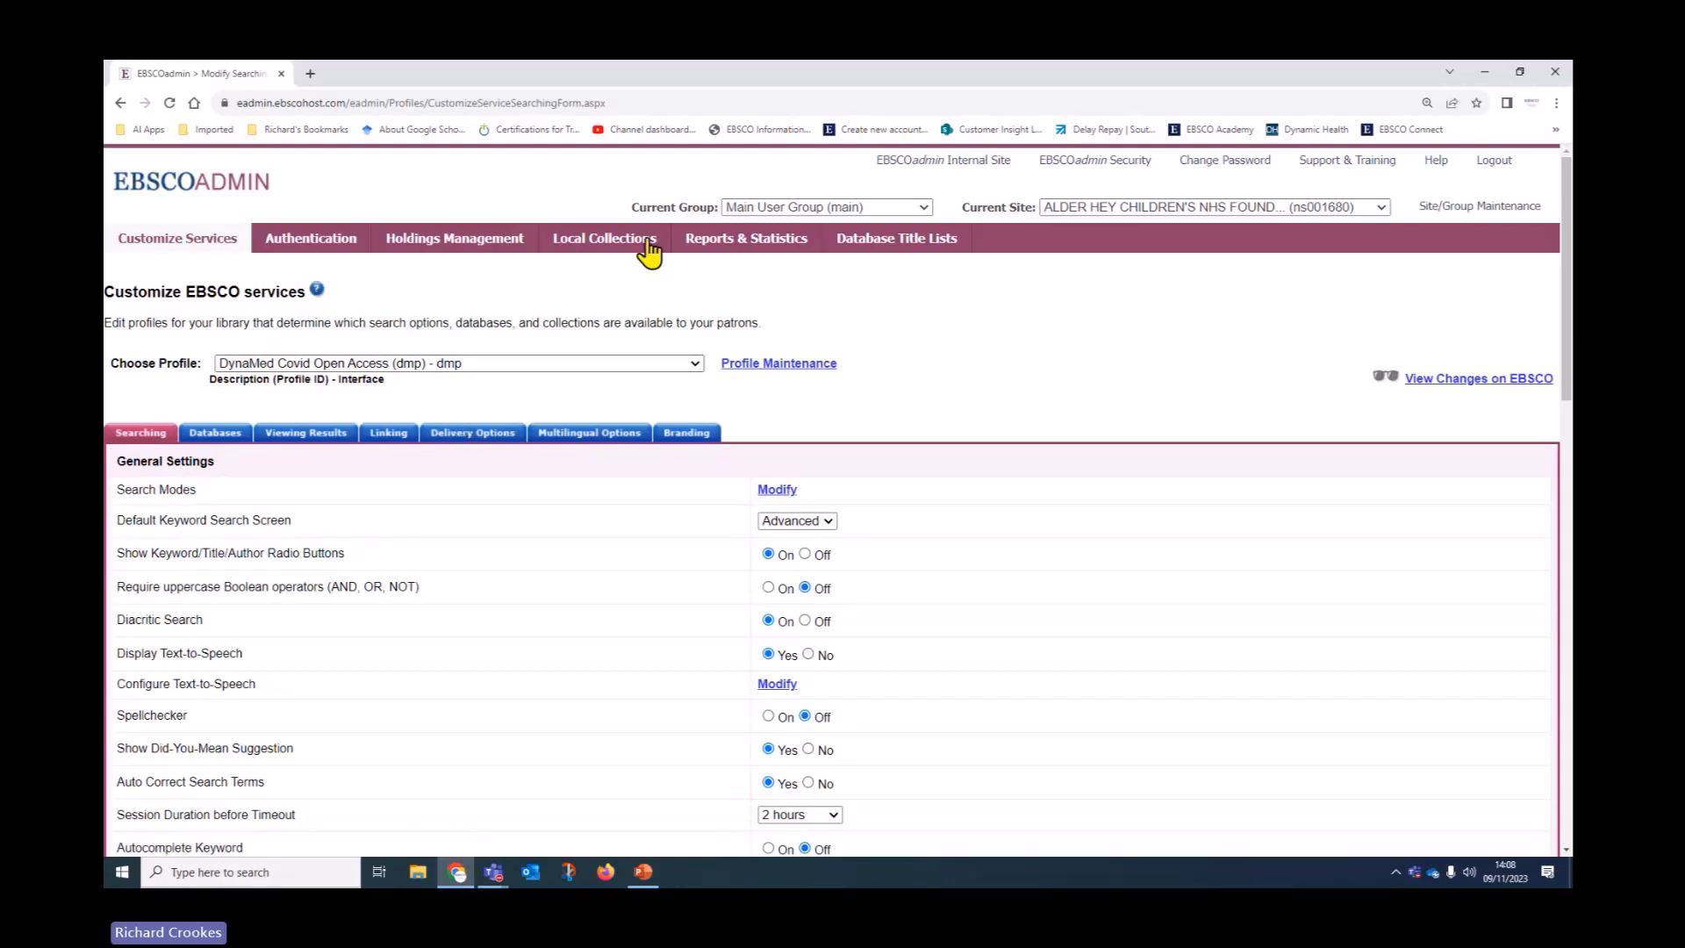
Go to EBSCOadmin's Reports & Statistics page with its EBSCOhost / EDS, eBooks and Full Text Finder report groups
left_click(731, 253)
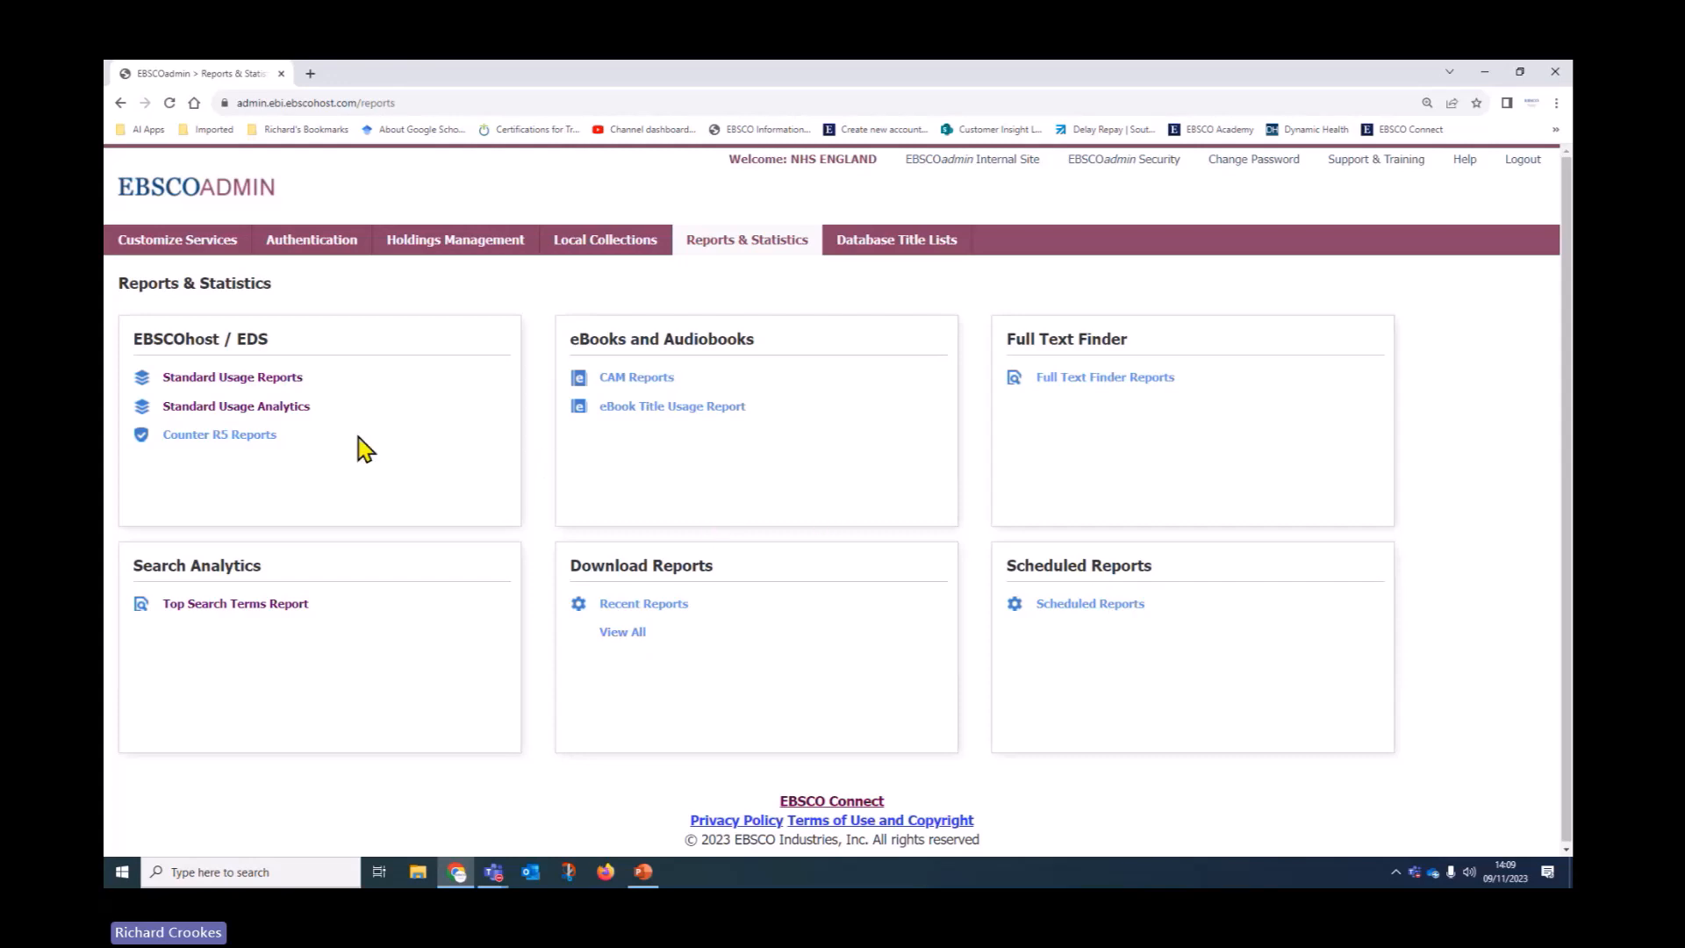
Start a Standard Usage Report as a Database Usage Report covering All sites
left_click(278, 379)
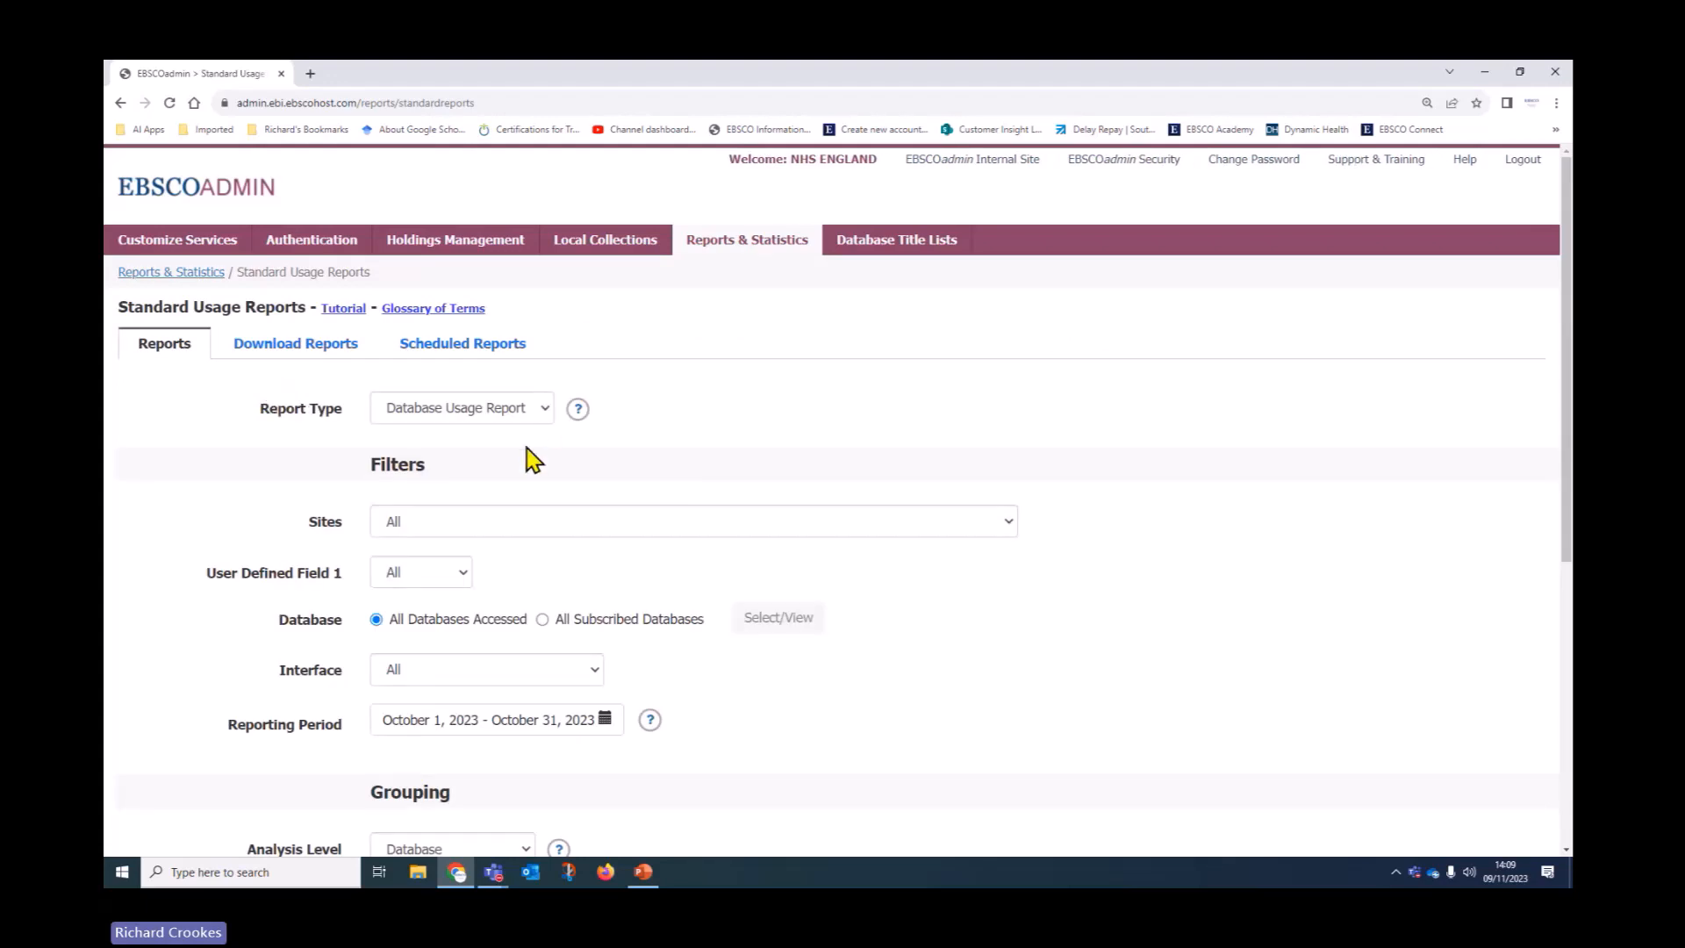
left_click(542, 416)
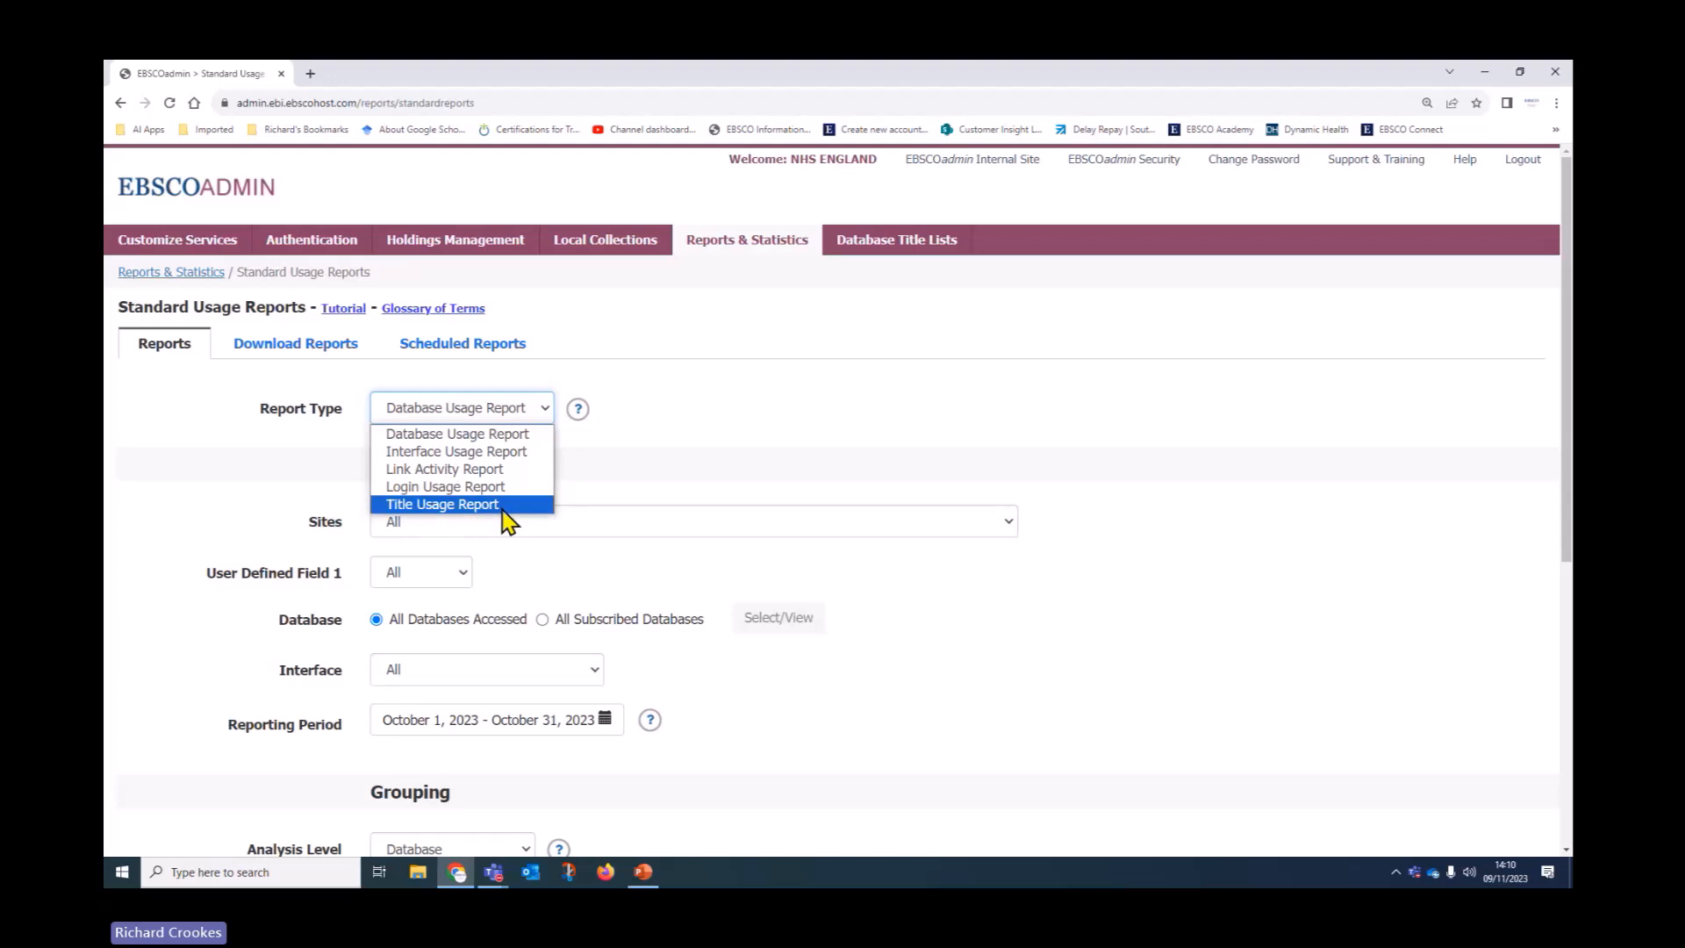
left_click(663, 476)
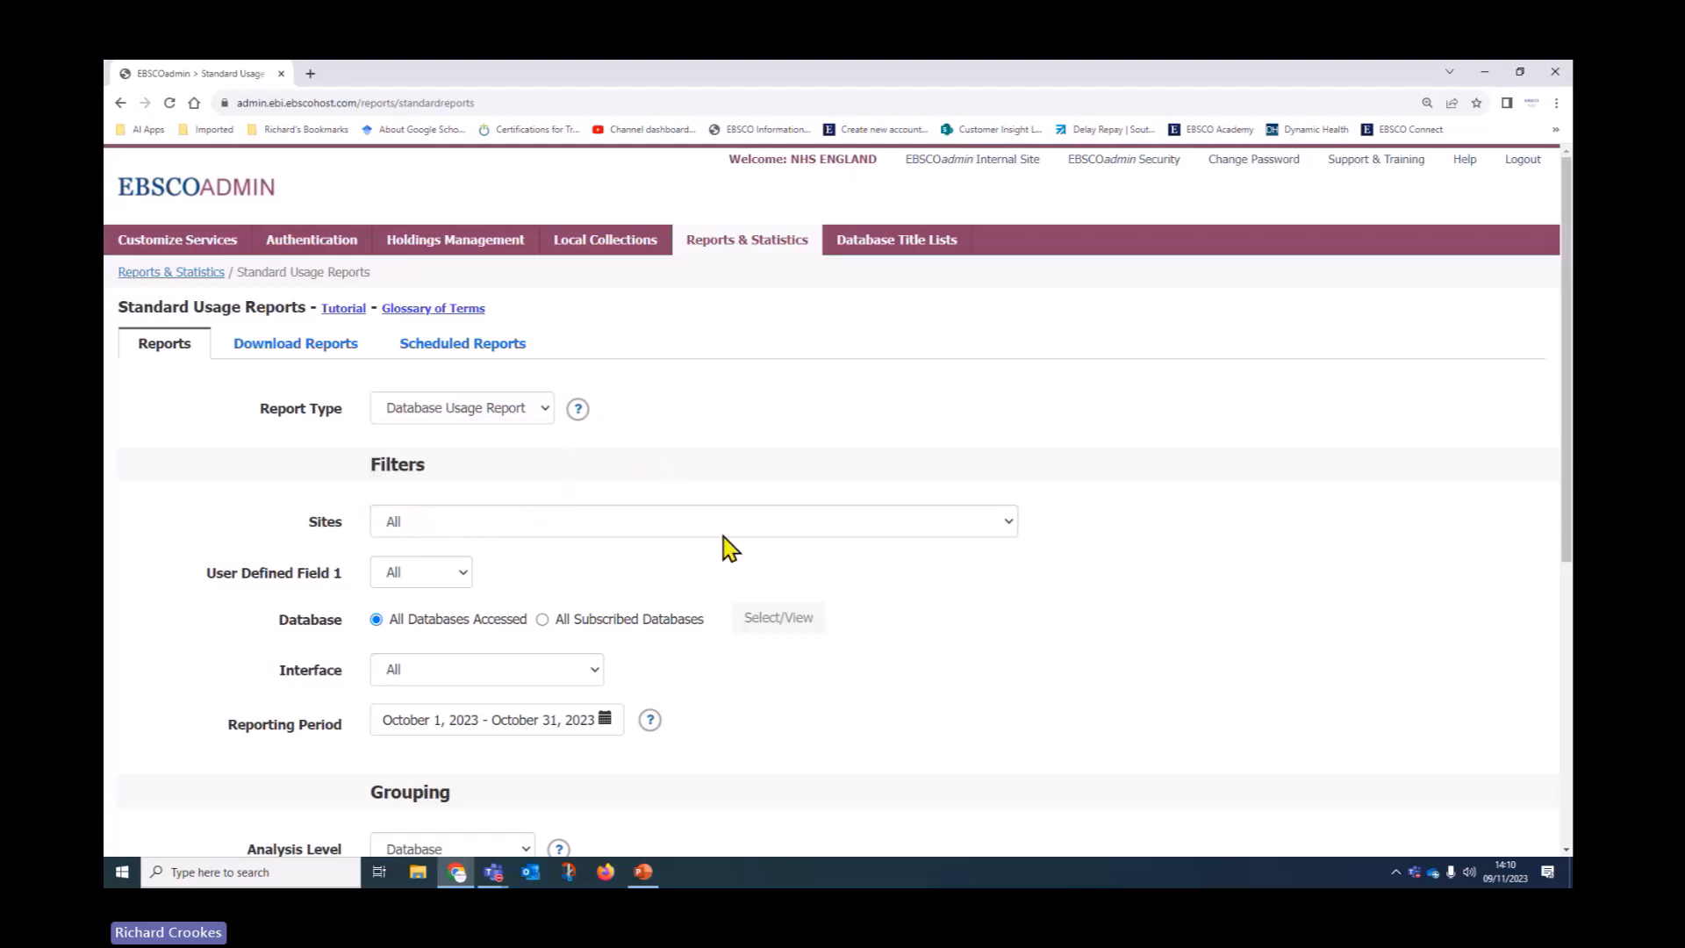
scroll(145, 504, "down", 1)
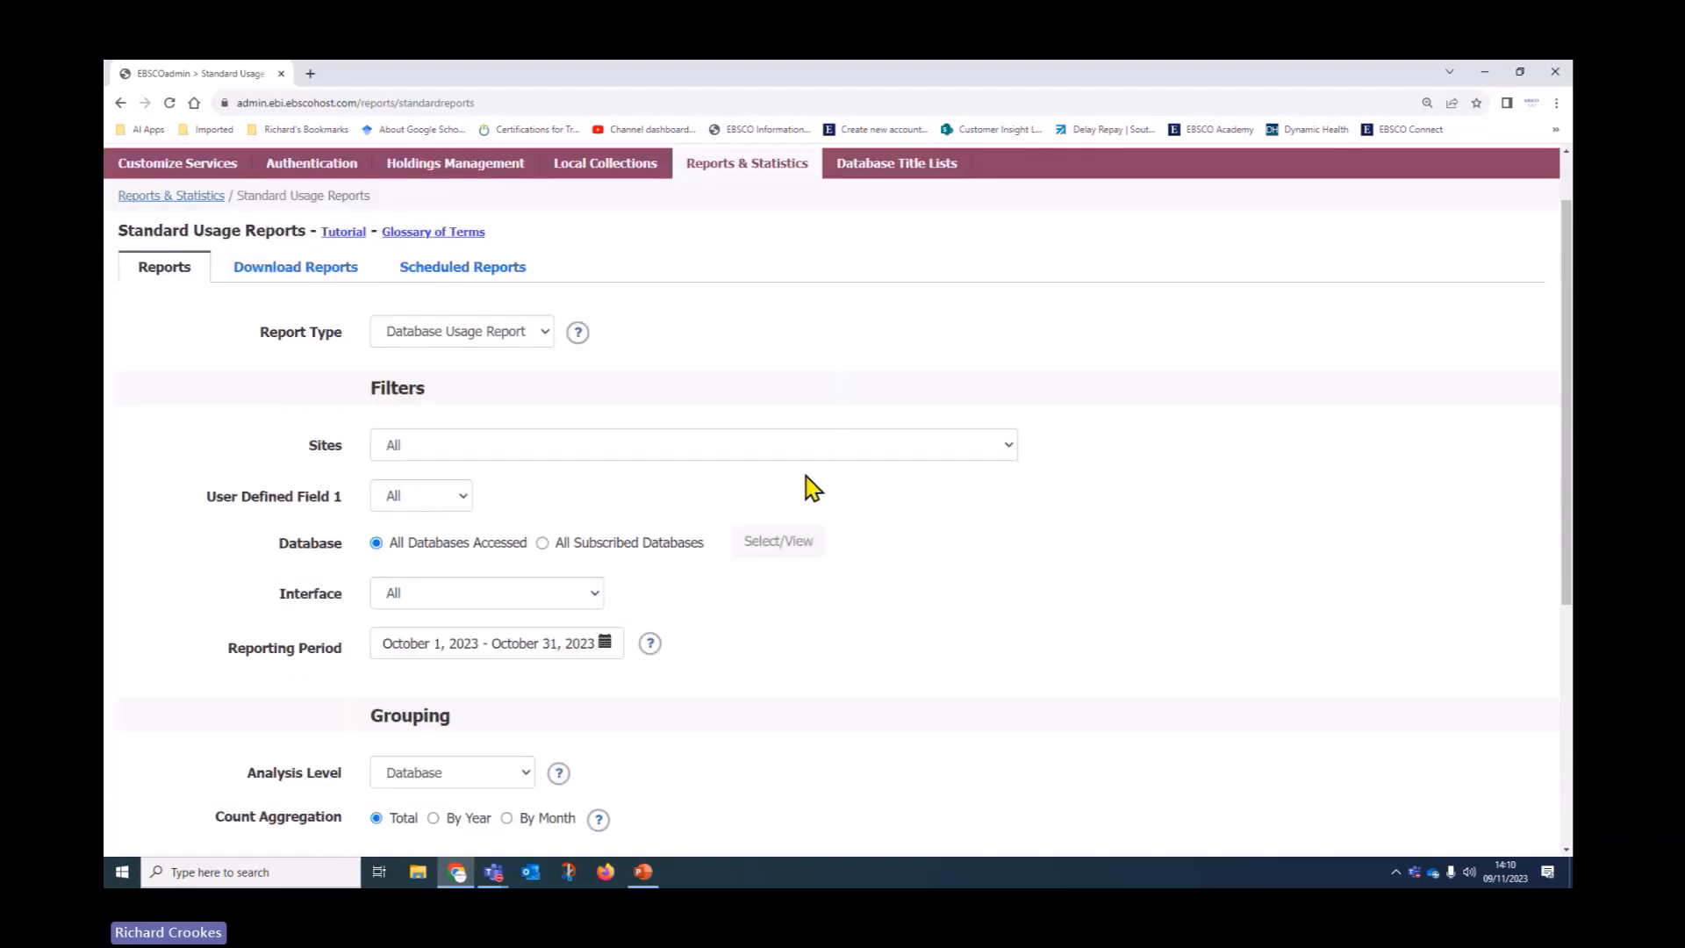
left_click(794, 452)
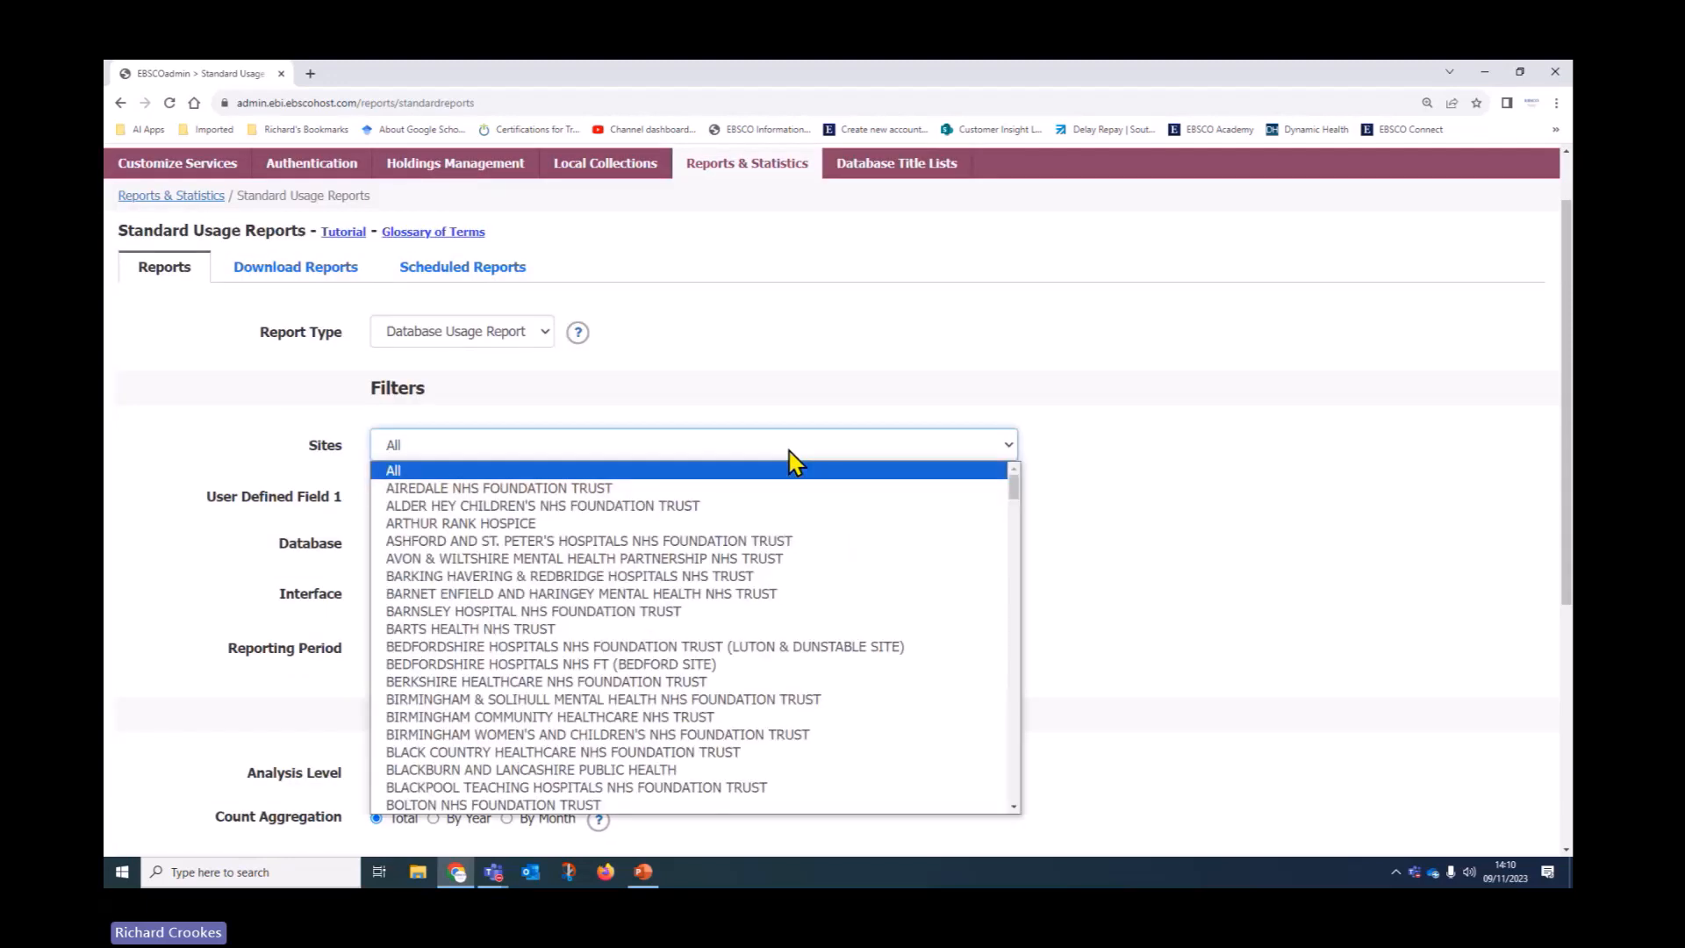
left_click(781, 403)
Keep User Defined Field 1 at All and set Database to All Subscribed Databases
left_click(456, 496)
left_click(456, 500)
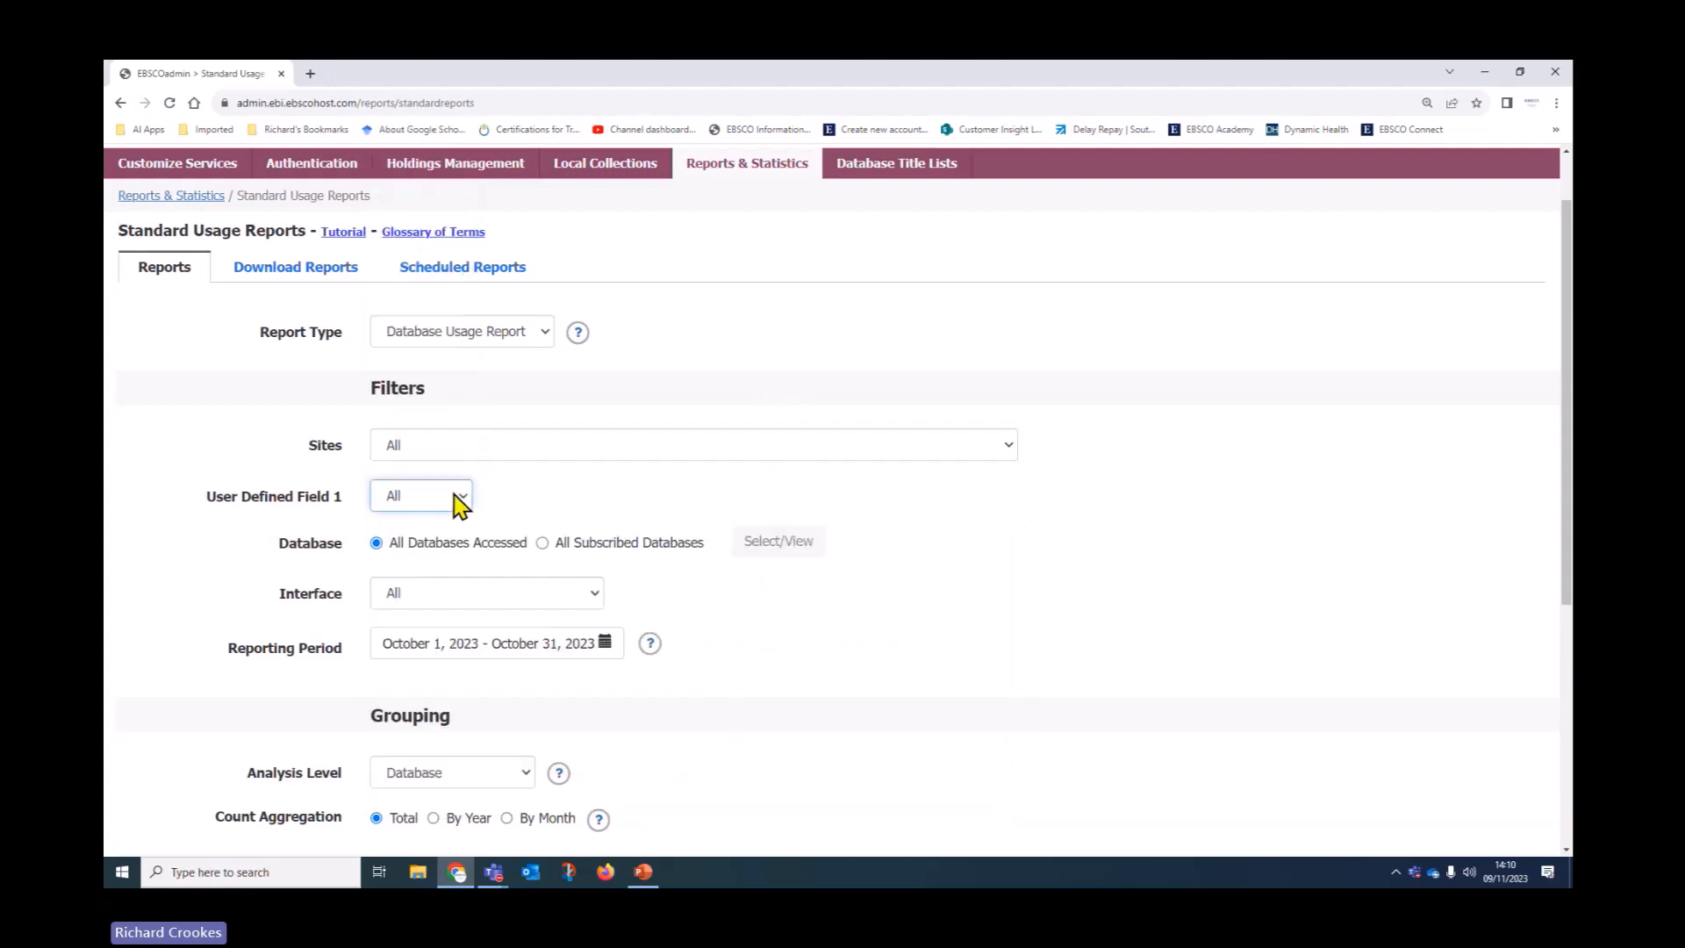
scroll(1033, 586, "down", 1)
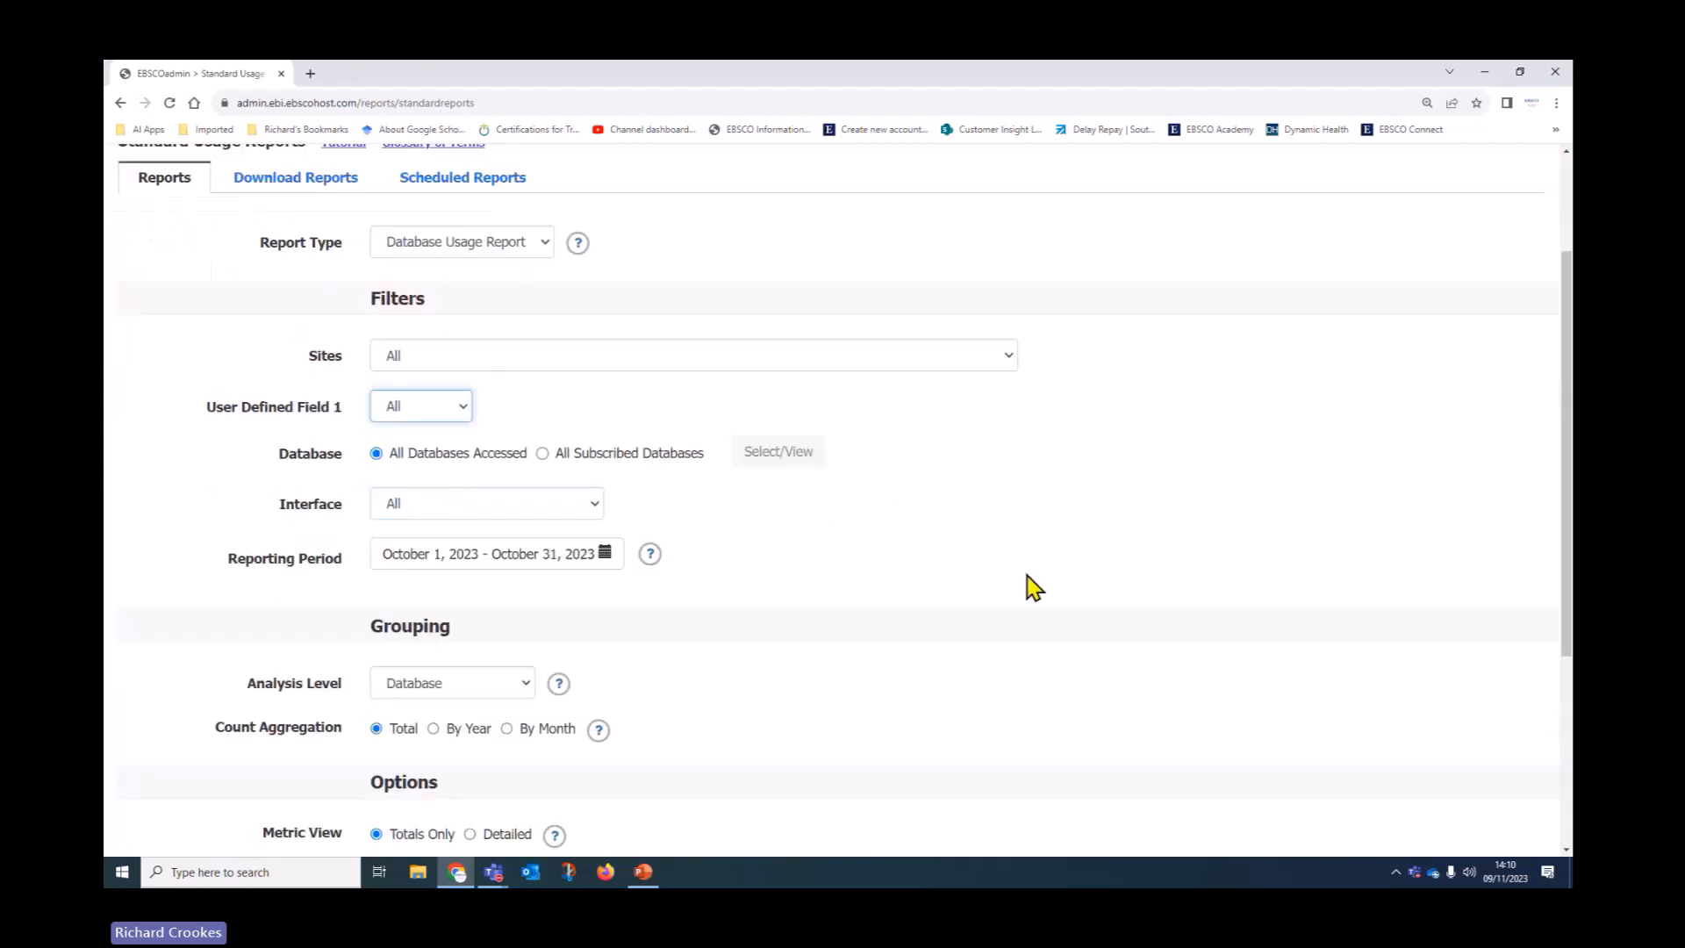
scroll(1028, 586, "down", 2)
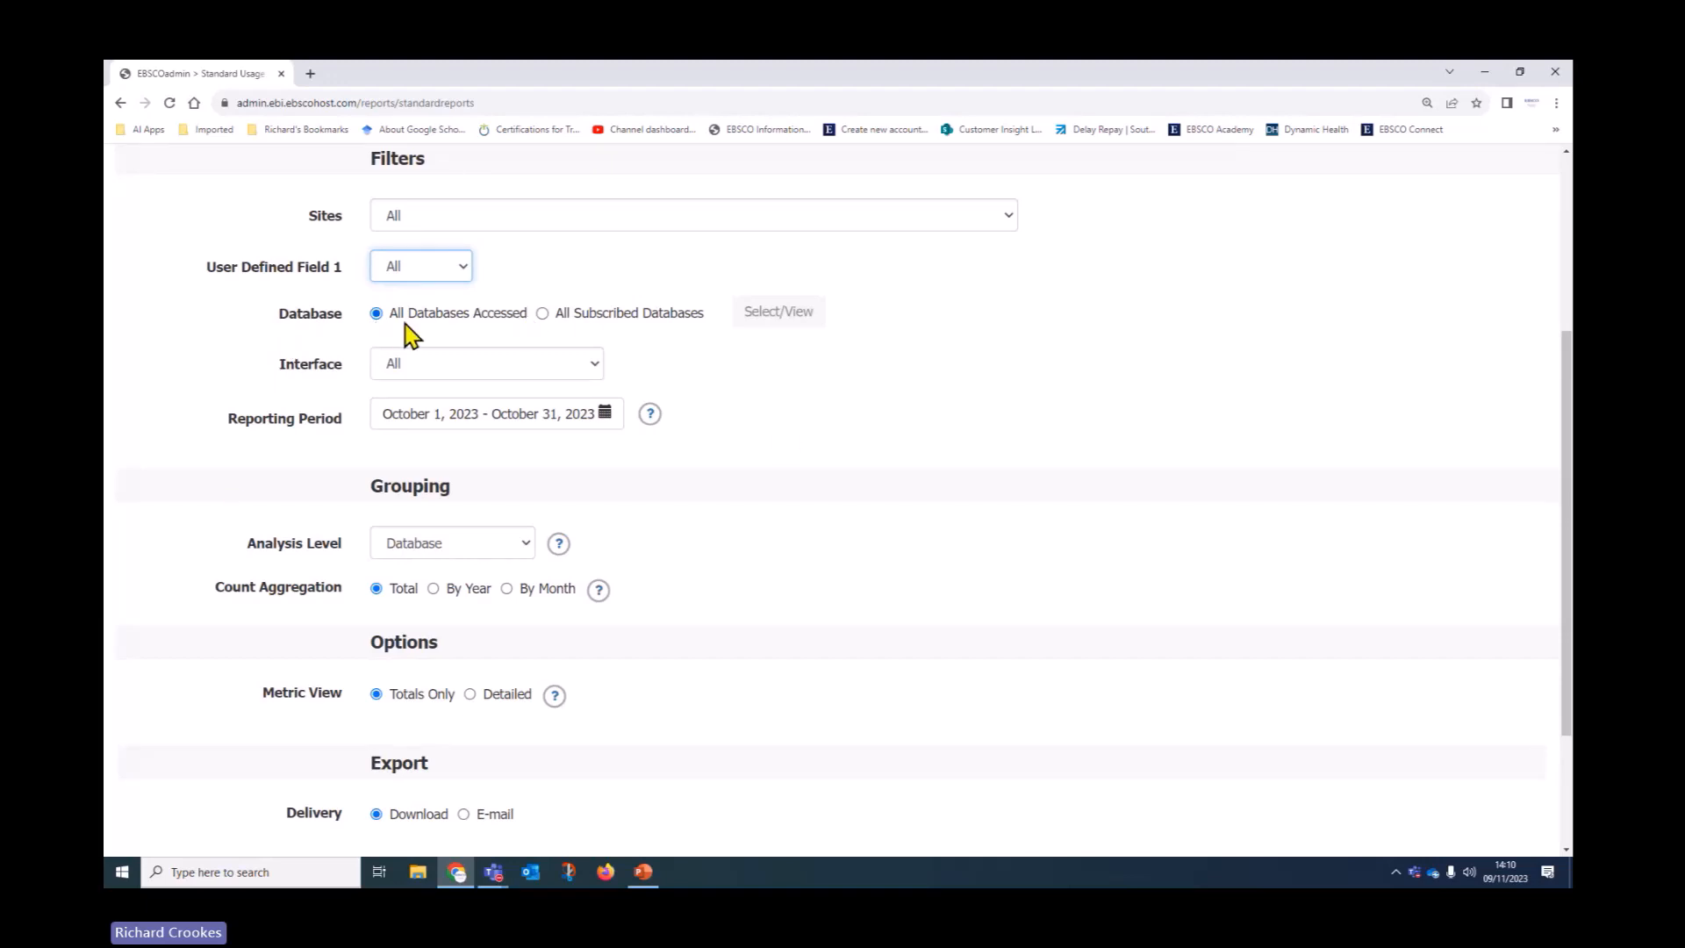
left_click(543, 316)
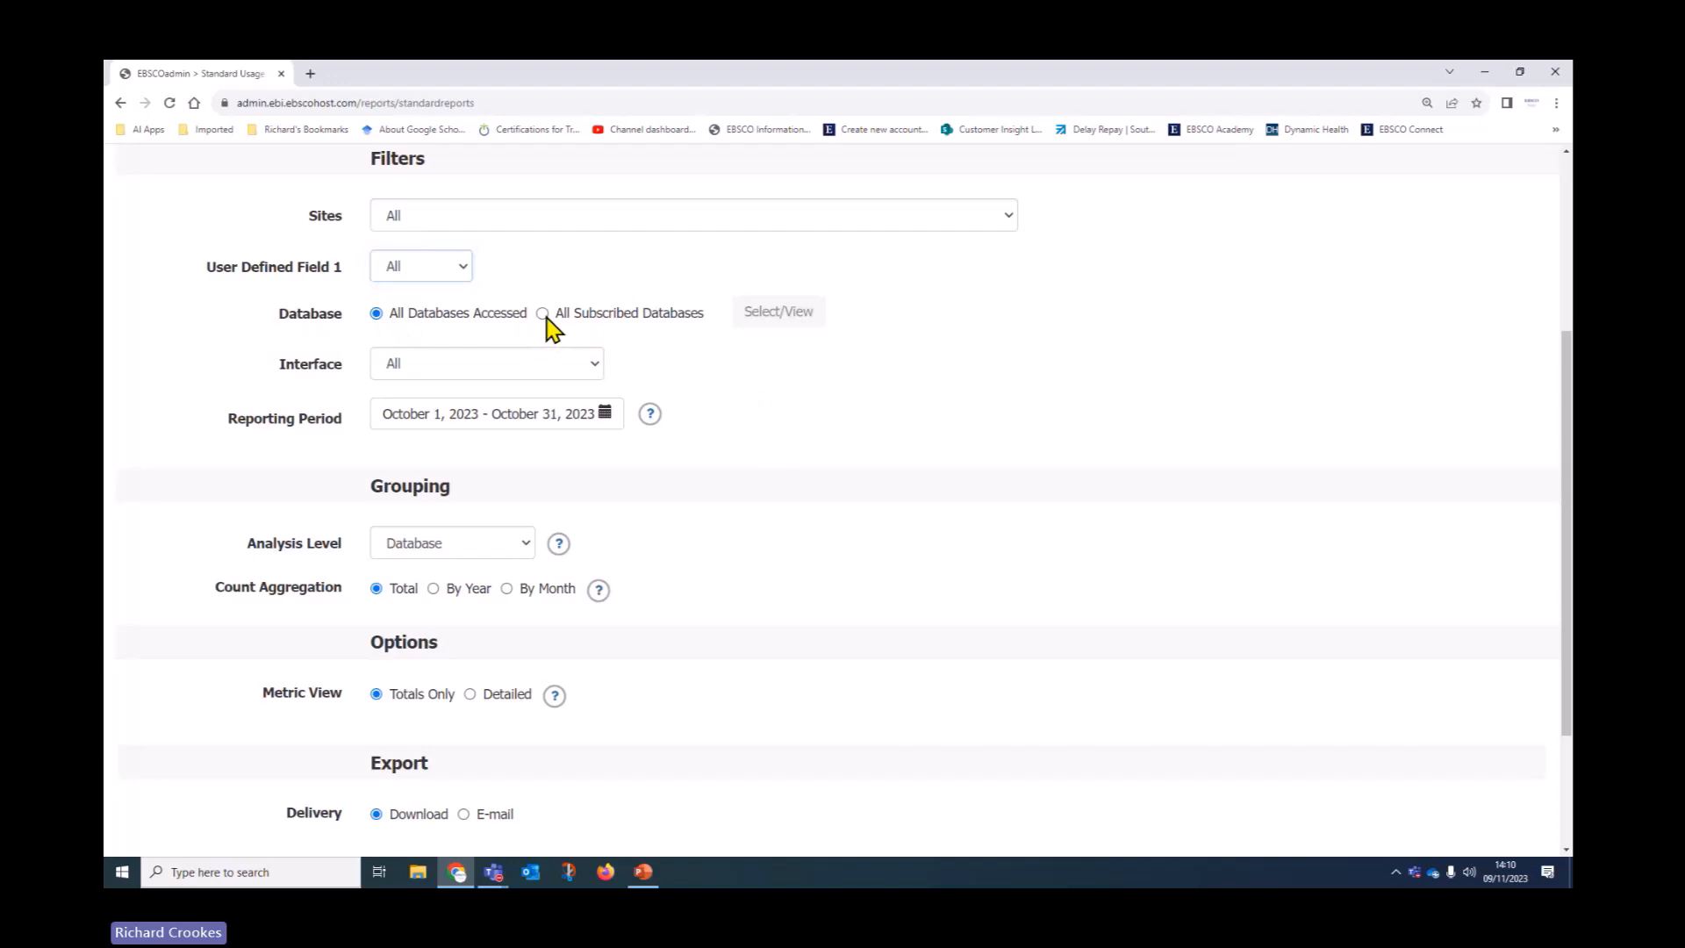
left_click(781, 321)
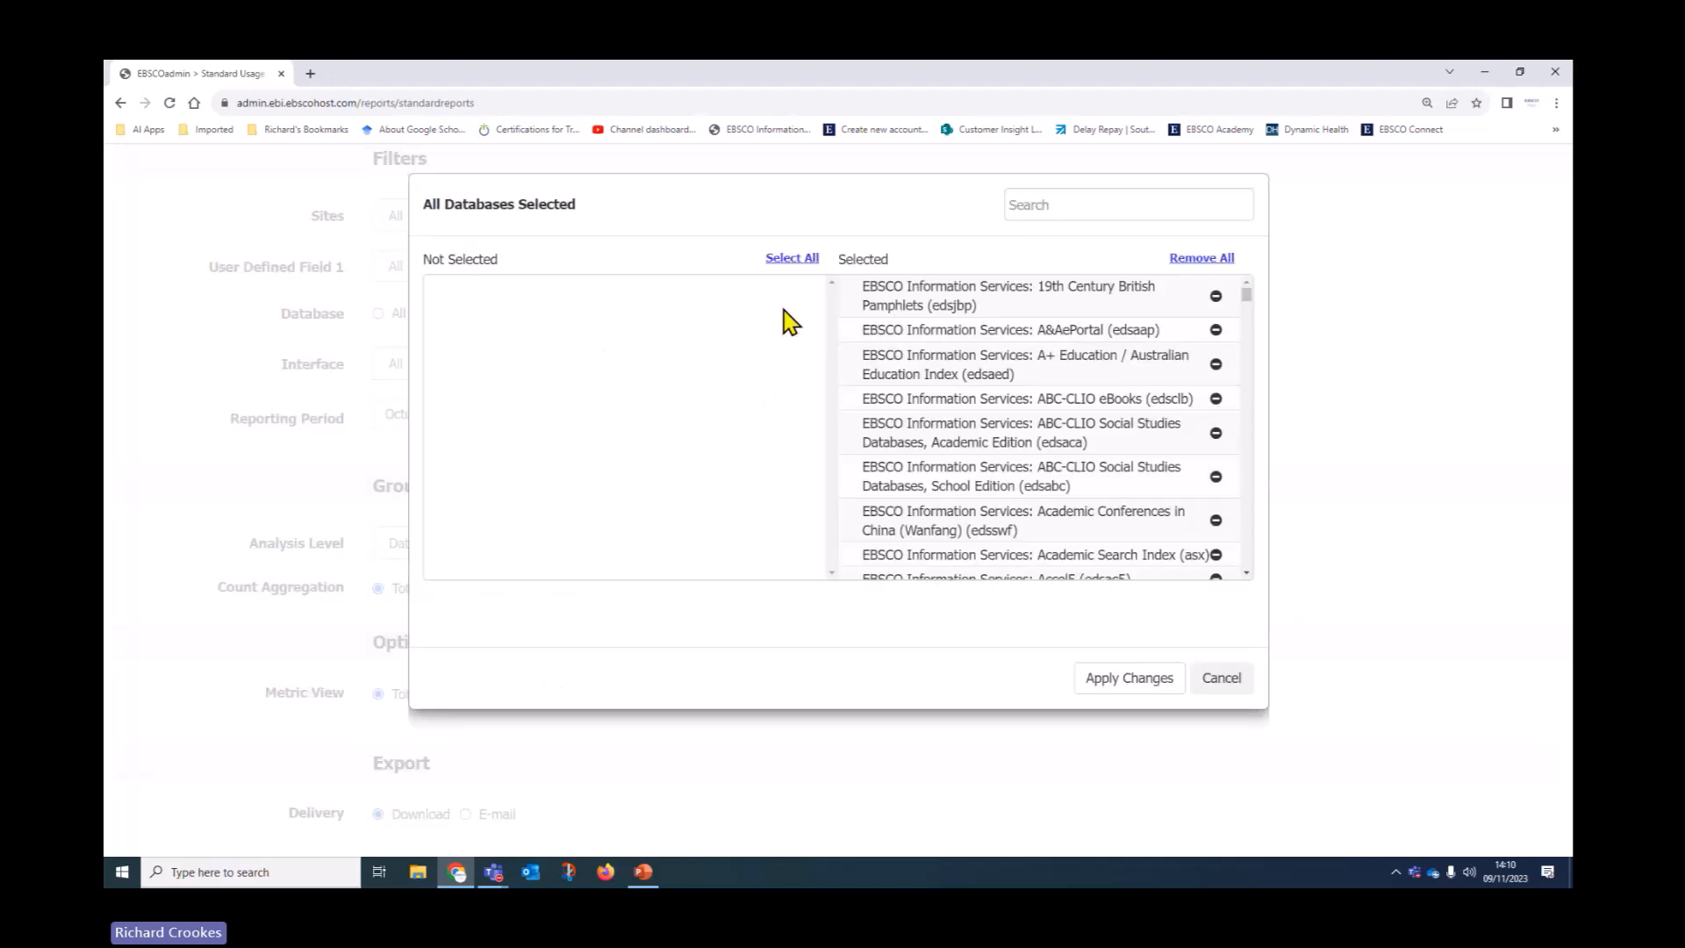
Clear all databases, search 'CINAHL' and apply a selection of only CINAHL (cin20)
left_click(1203, 259)
mouse_move(831, 362)
left_mouse_down()
mouse_move(830, 429)
mouse_move(830, 355)
left_mouse_up()
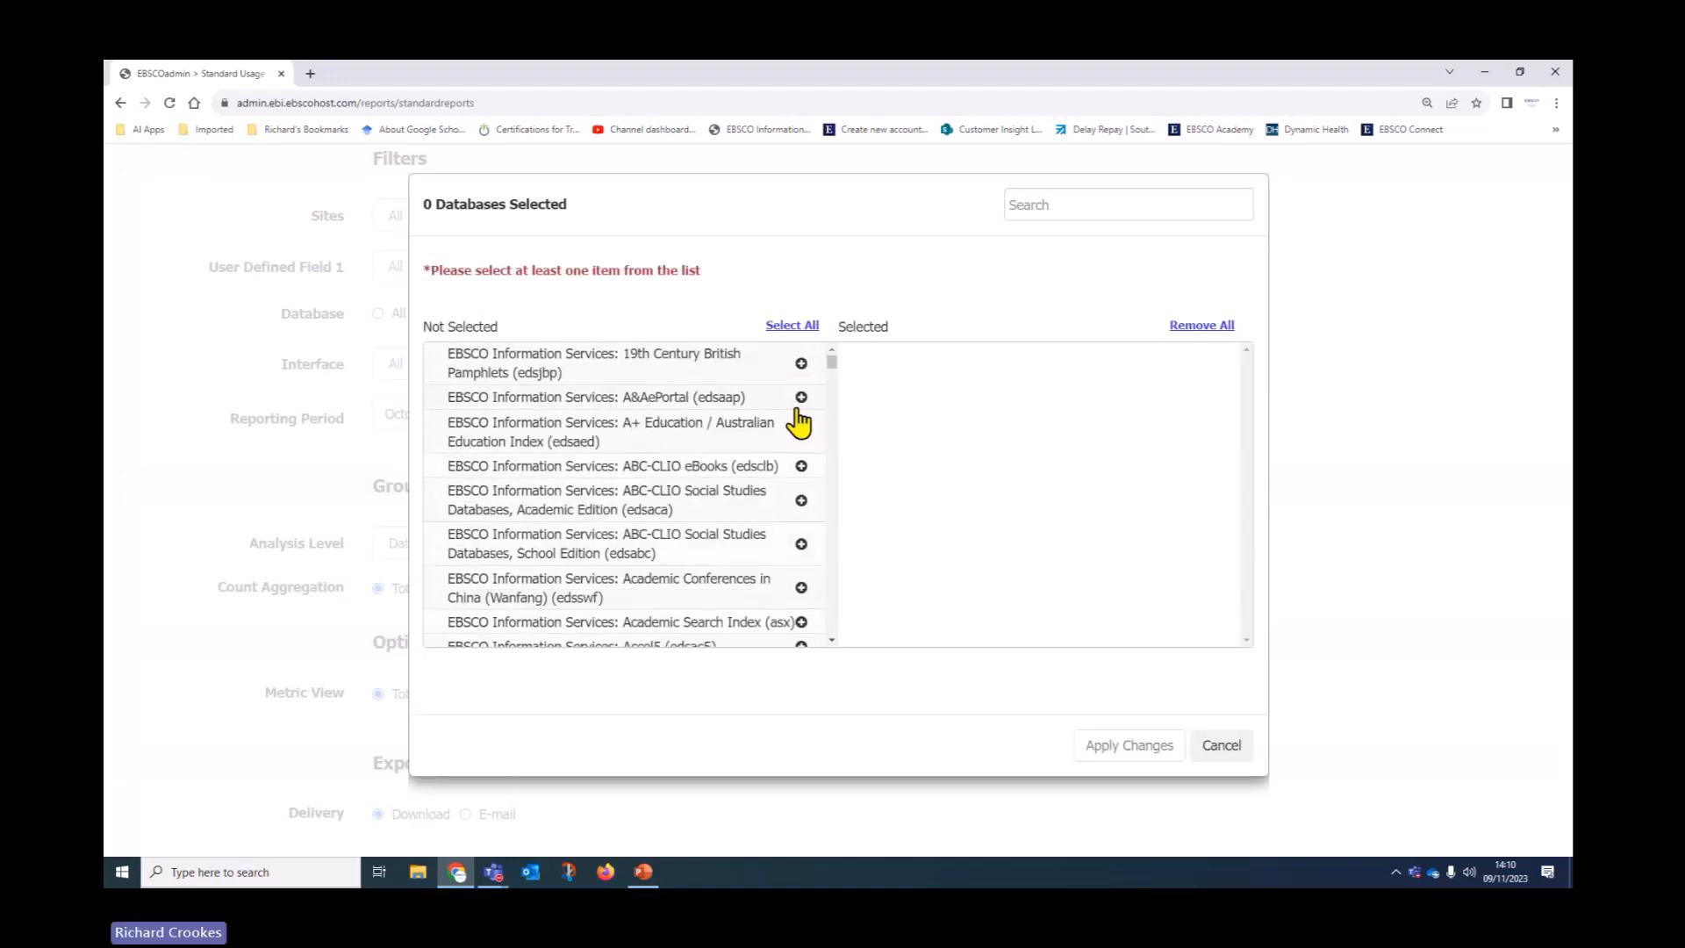
left_click(1031, 207)
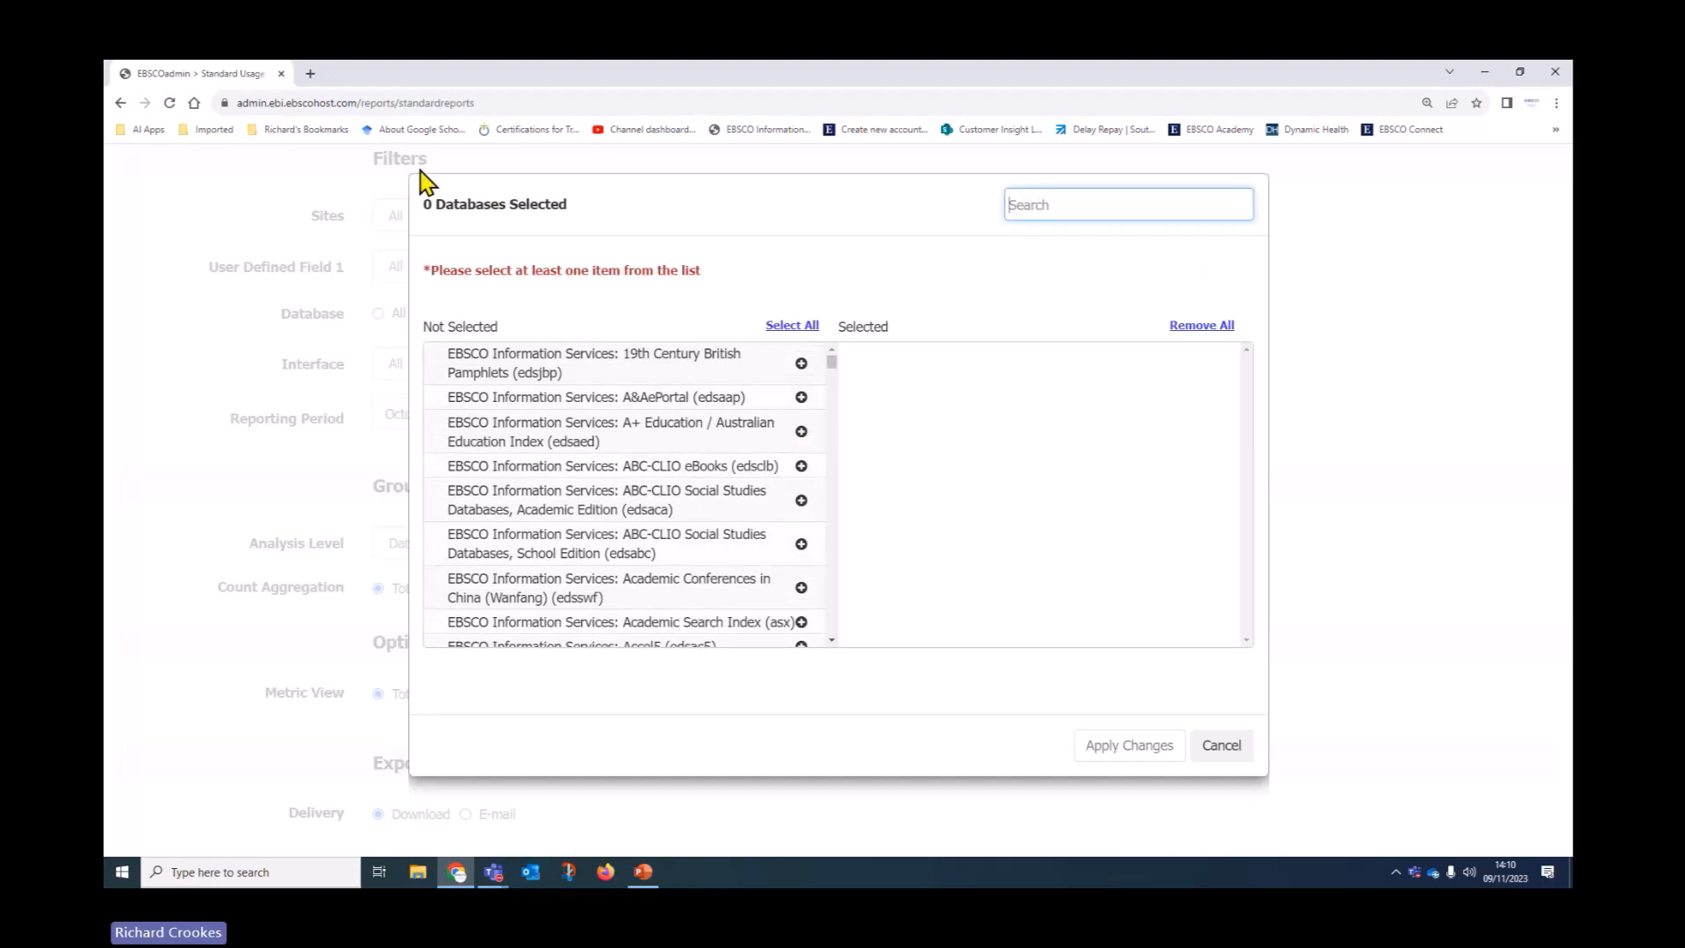
type("CINAHL")
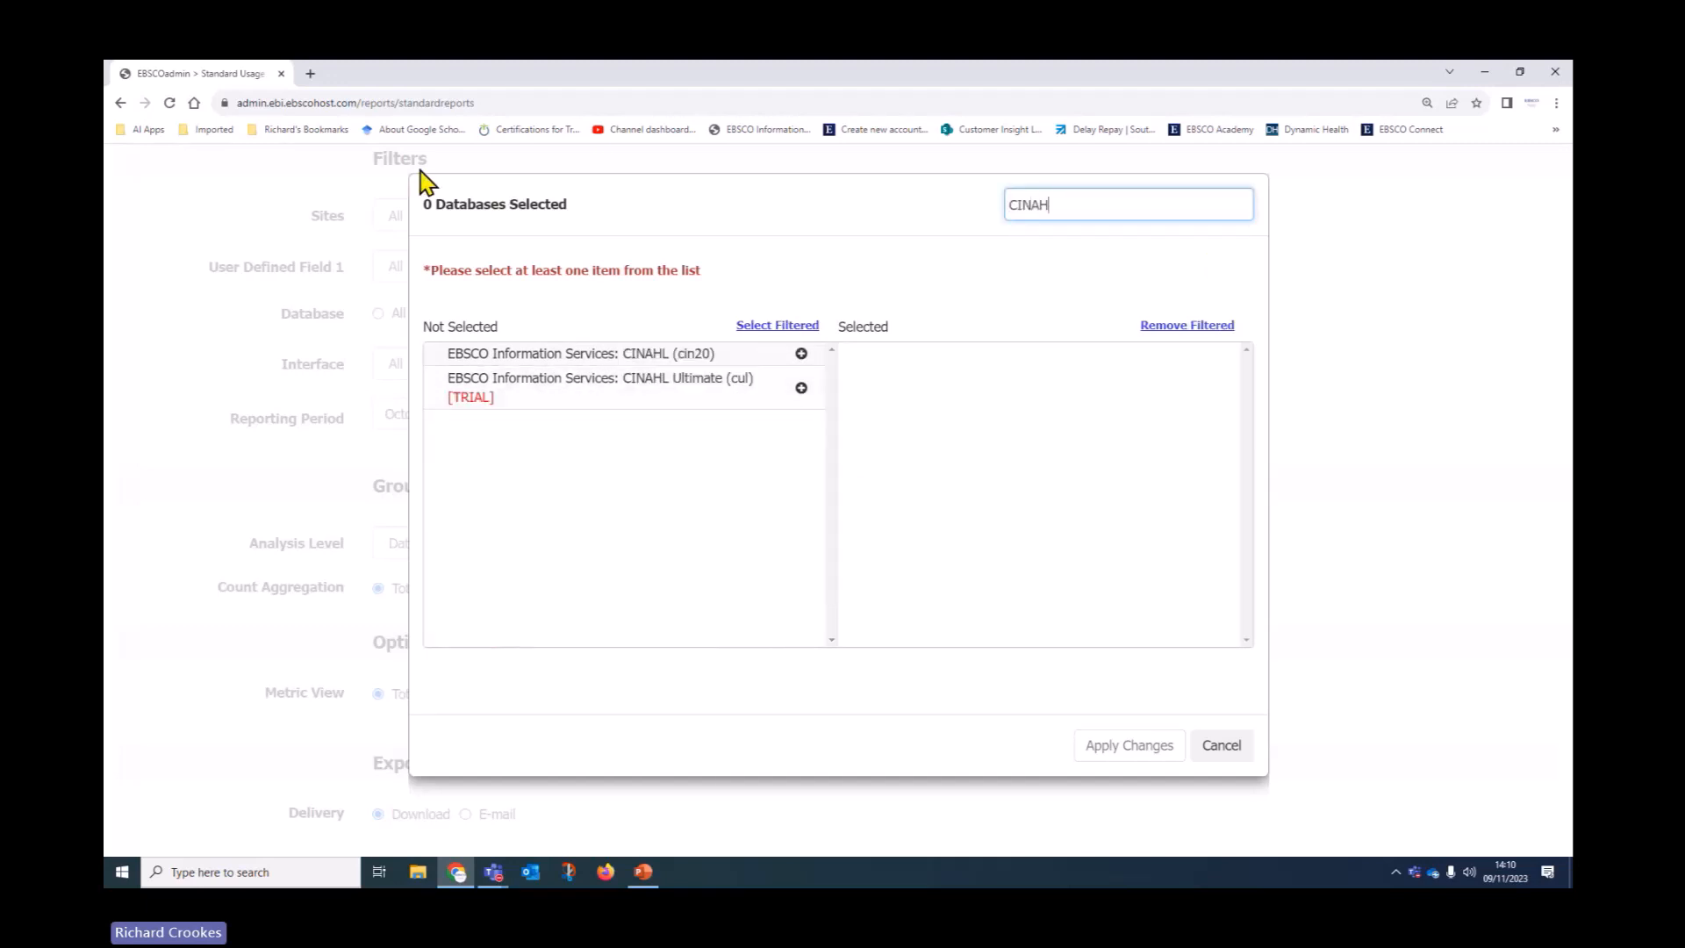
left_click(801, 353)
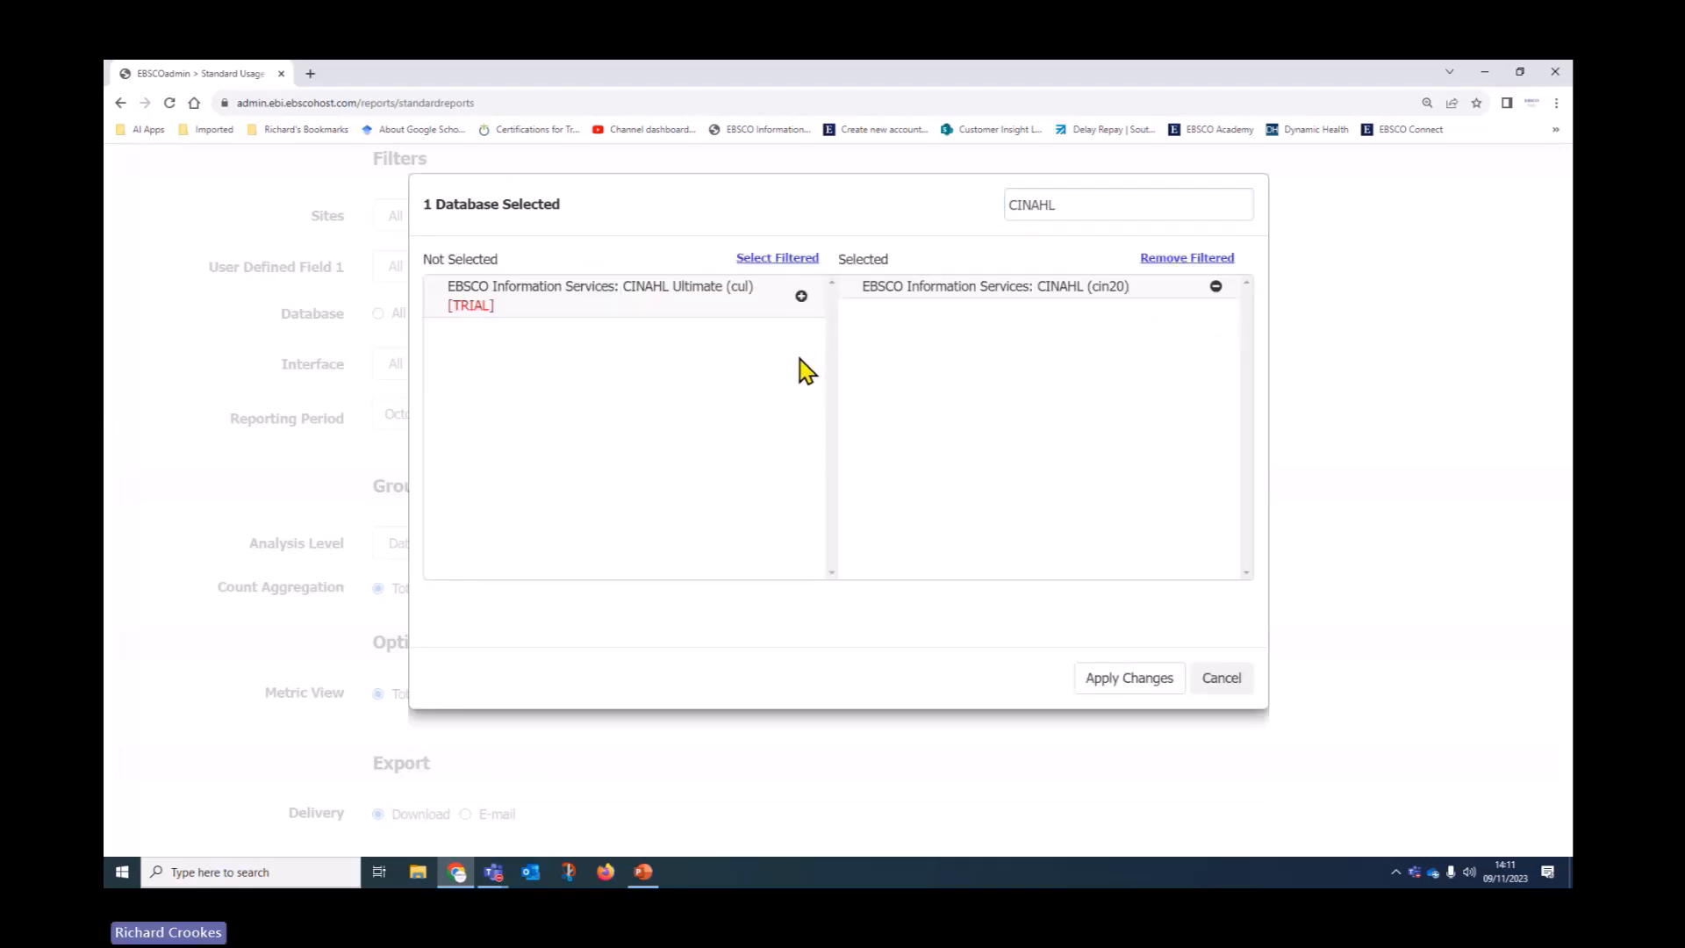
left_click(1160, 682)
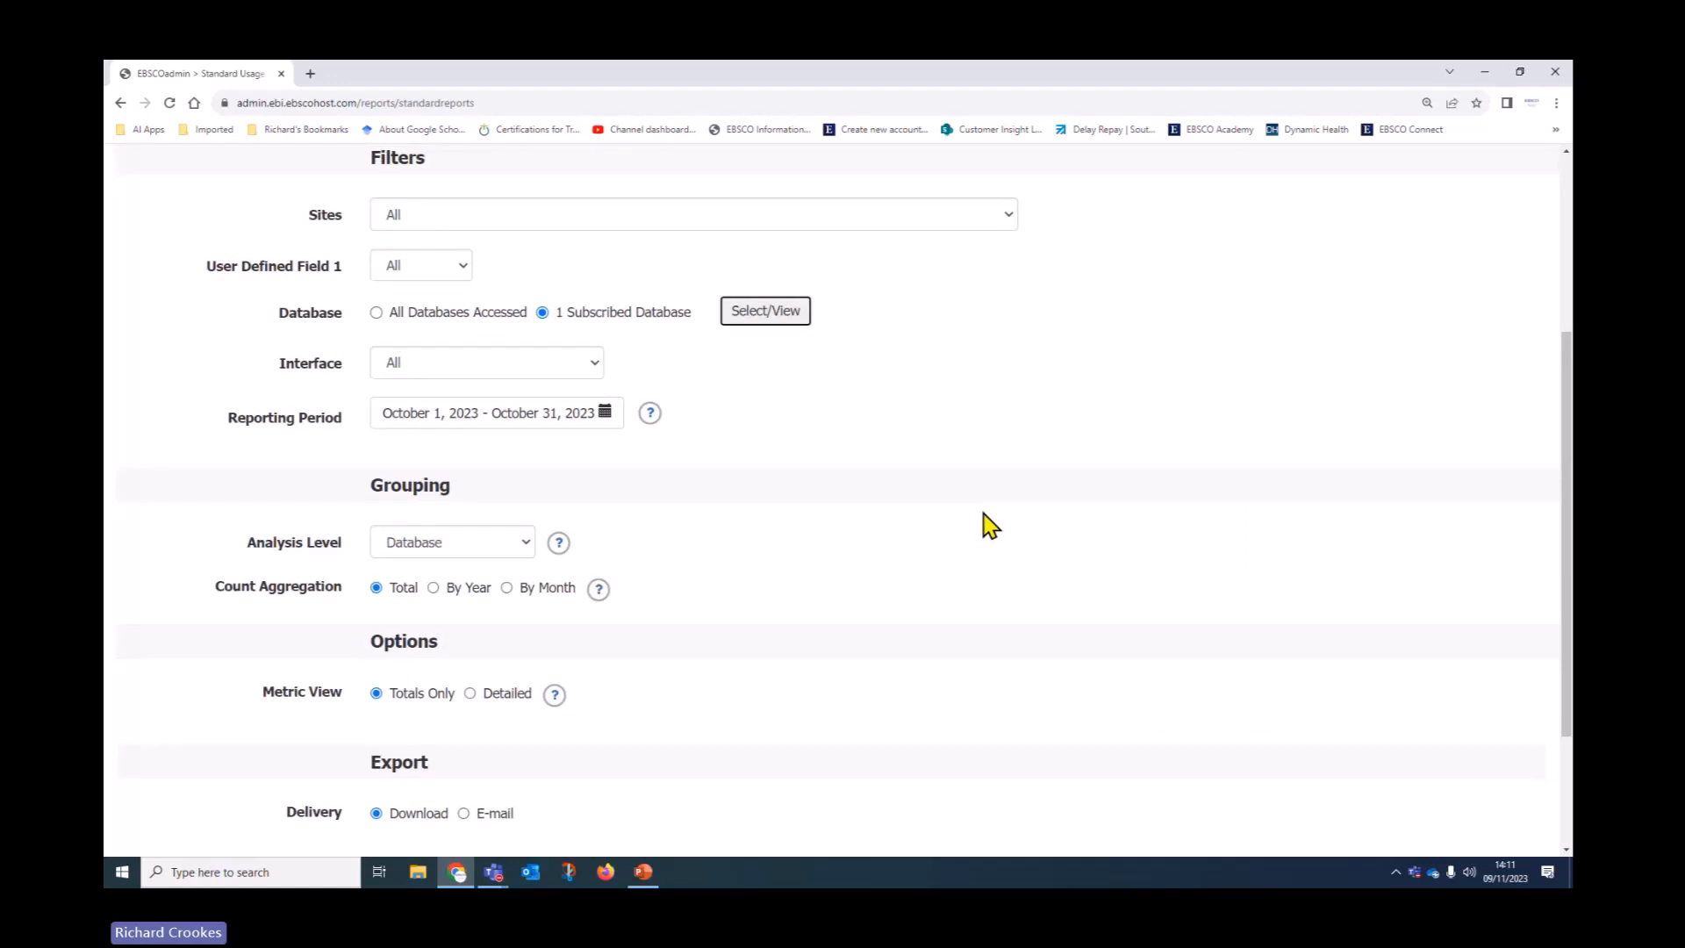
Filter the report's Interface to EBSCOhost Research Databases
scroll(982, 526, "down", 1)
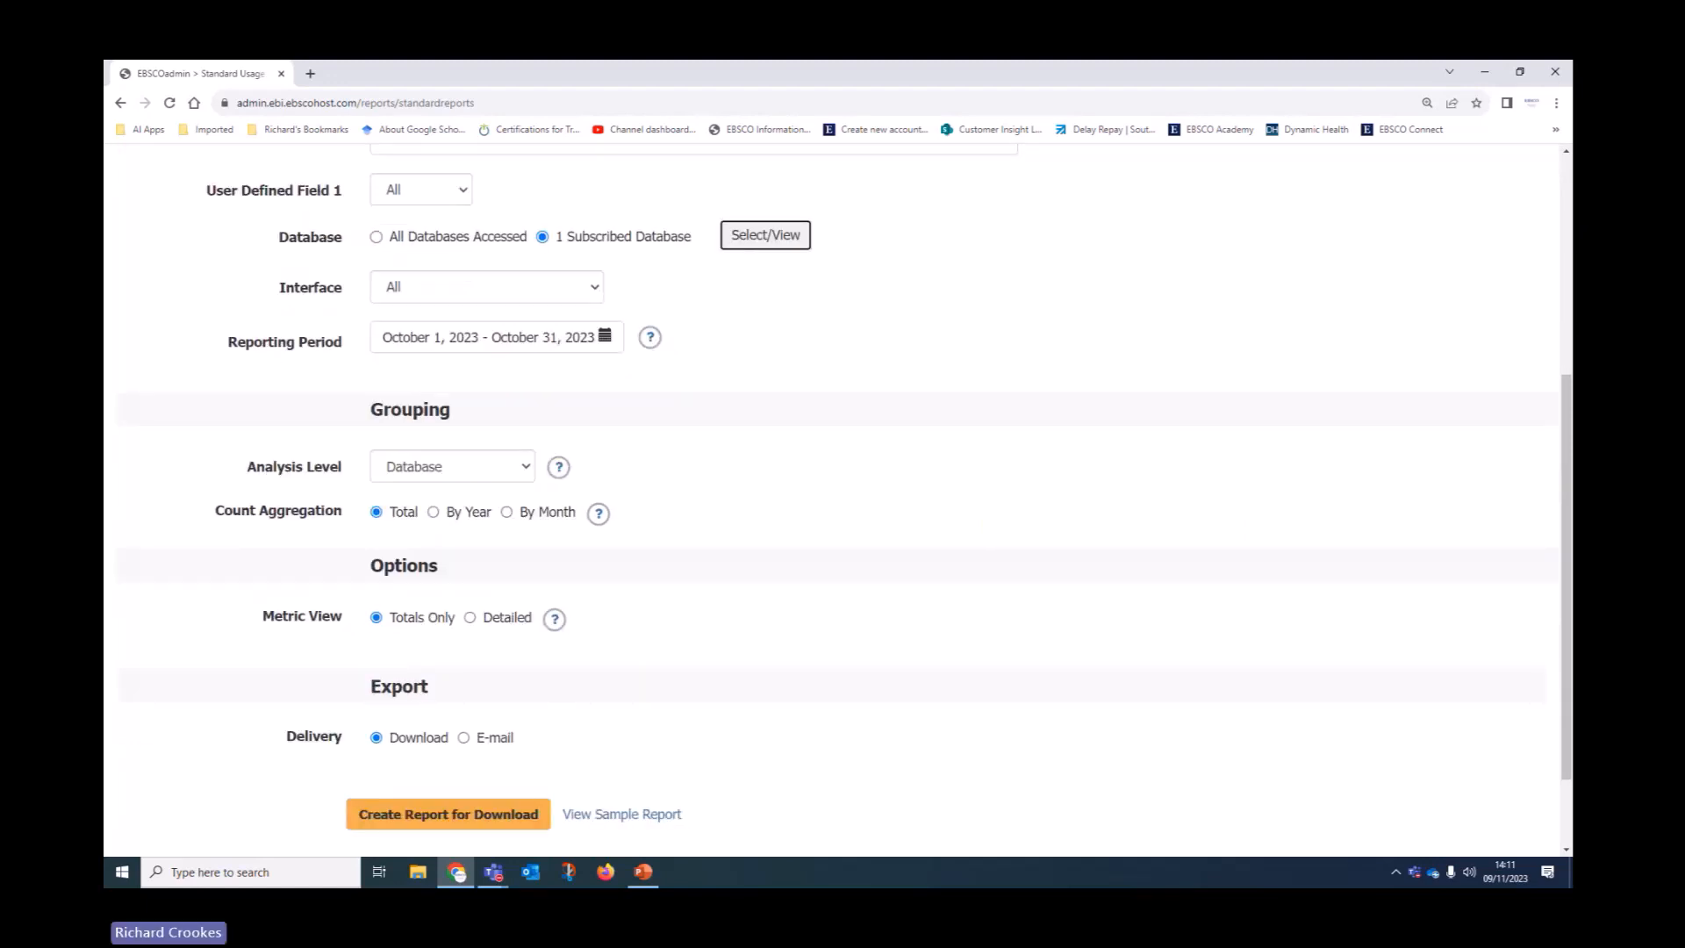
left_click(593, 295)
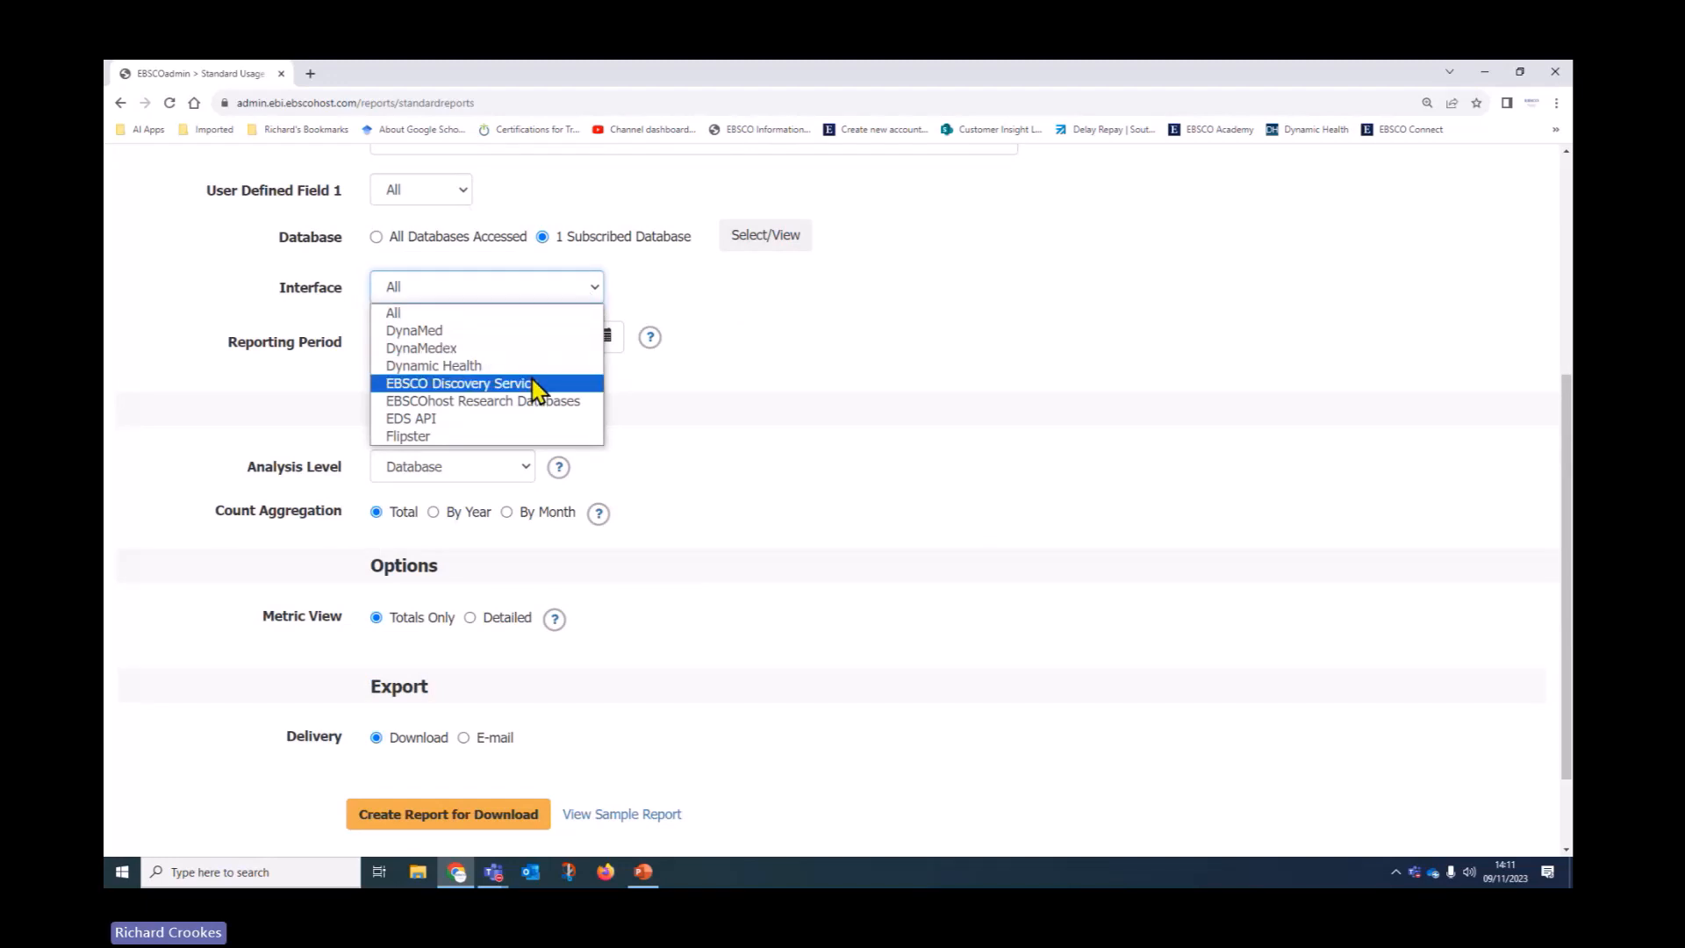
left_click(571, 402)
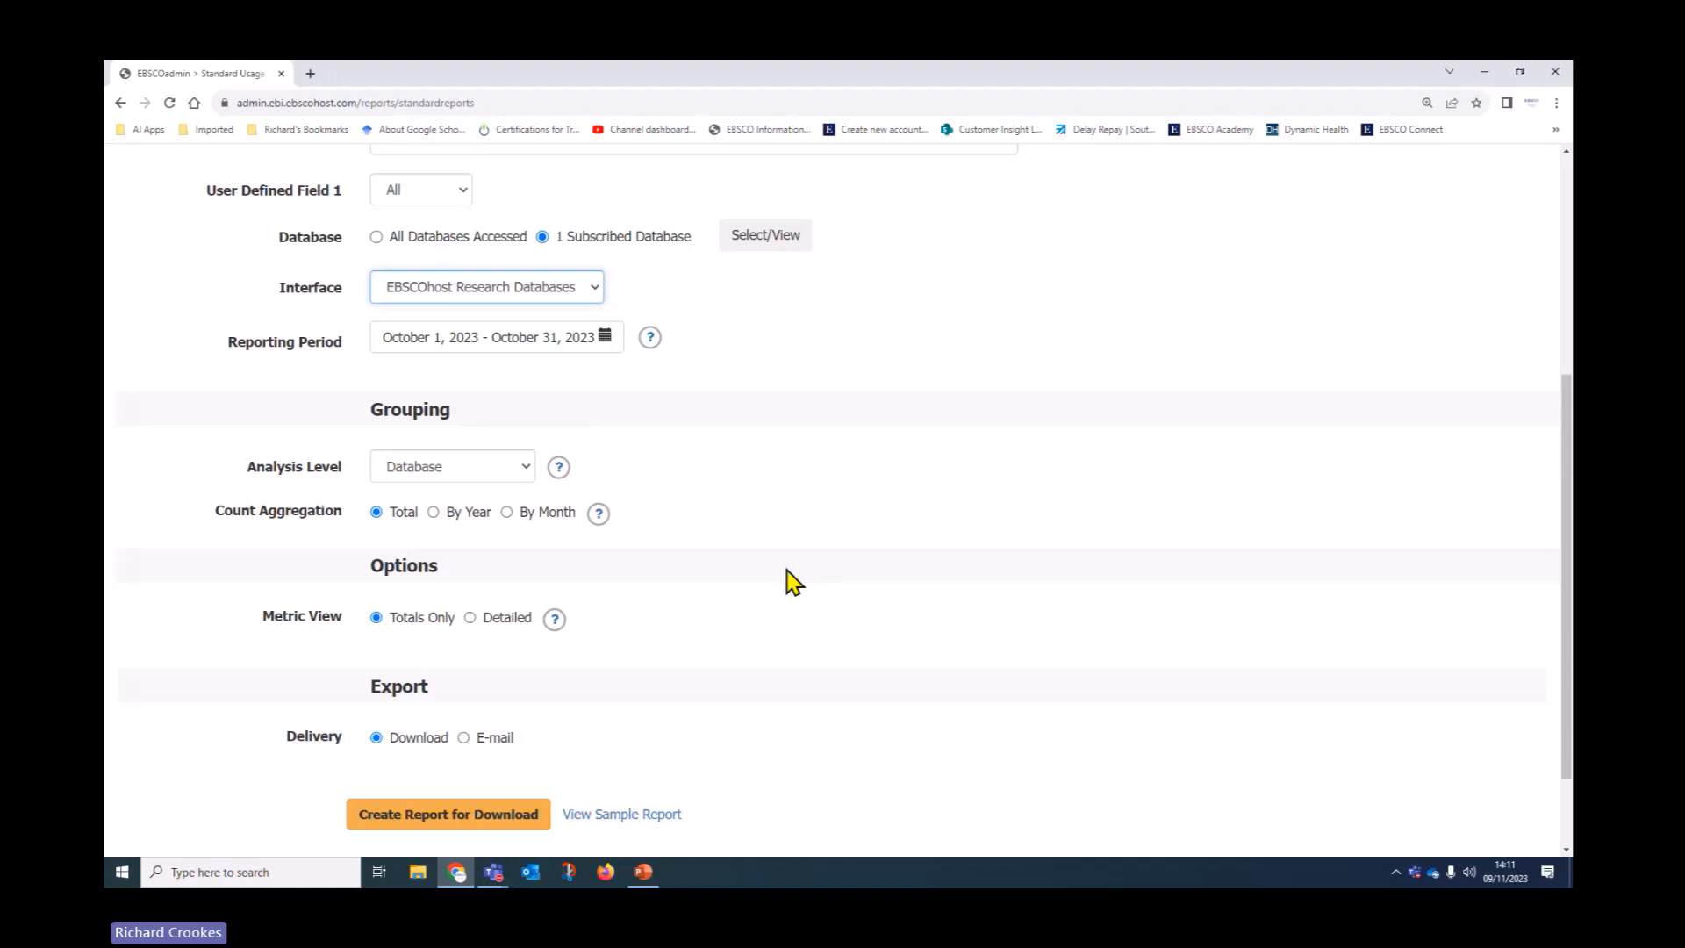
left_click(606, 339)
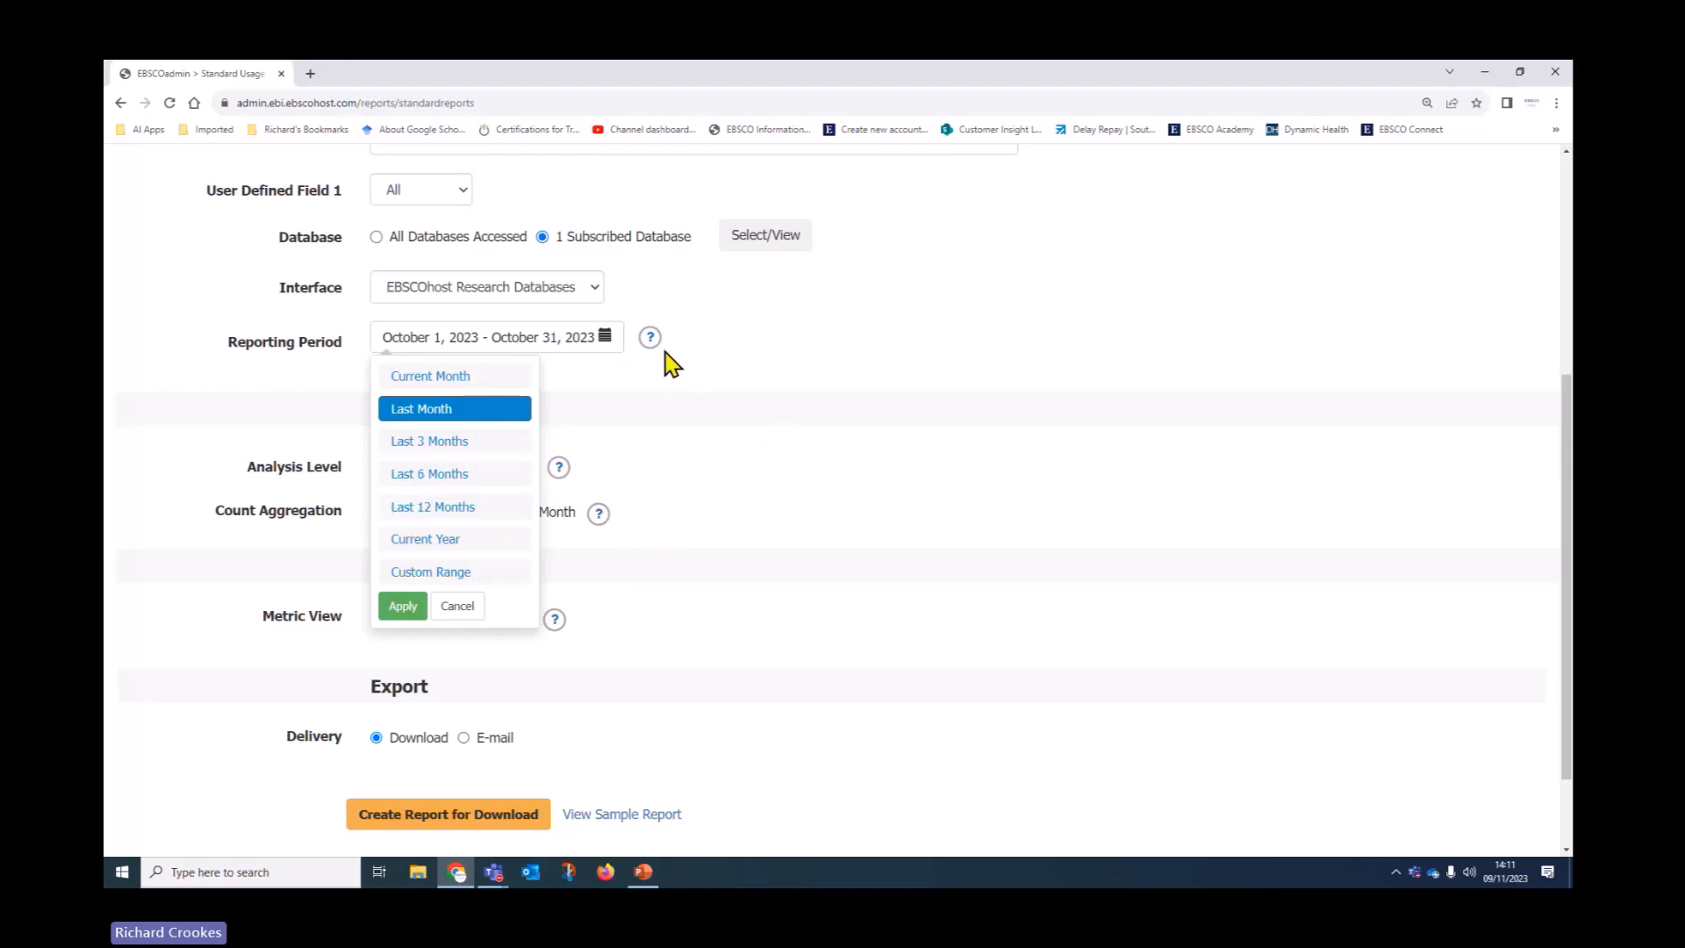
Set a custom reporting period from October 1, 2022 to October 31, 2023
mouse_move(653, 349)
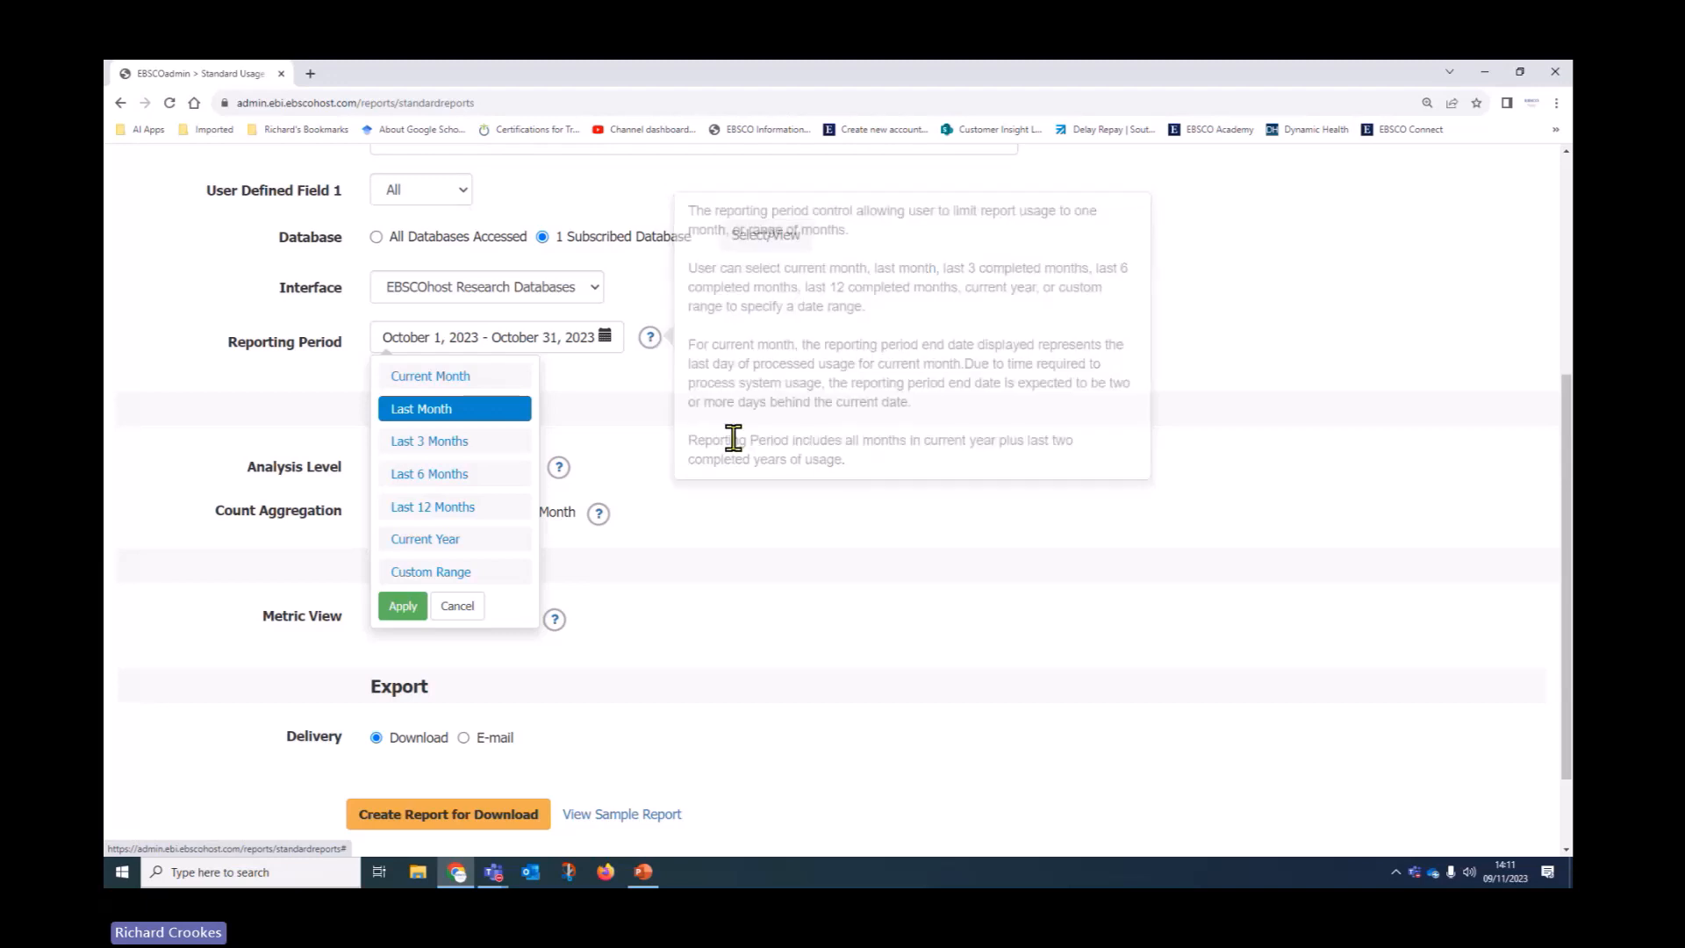
left_click(452, 576)
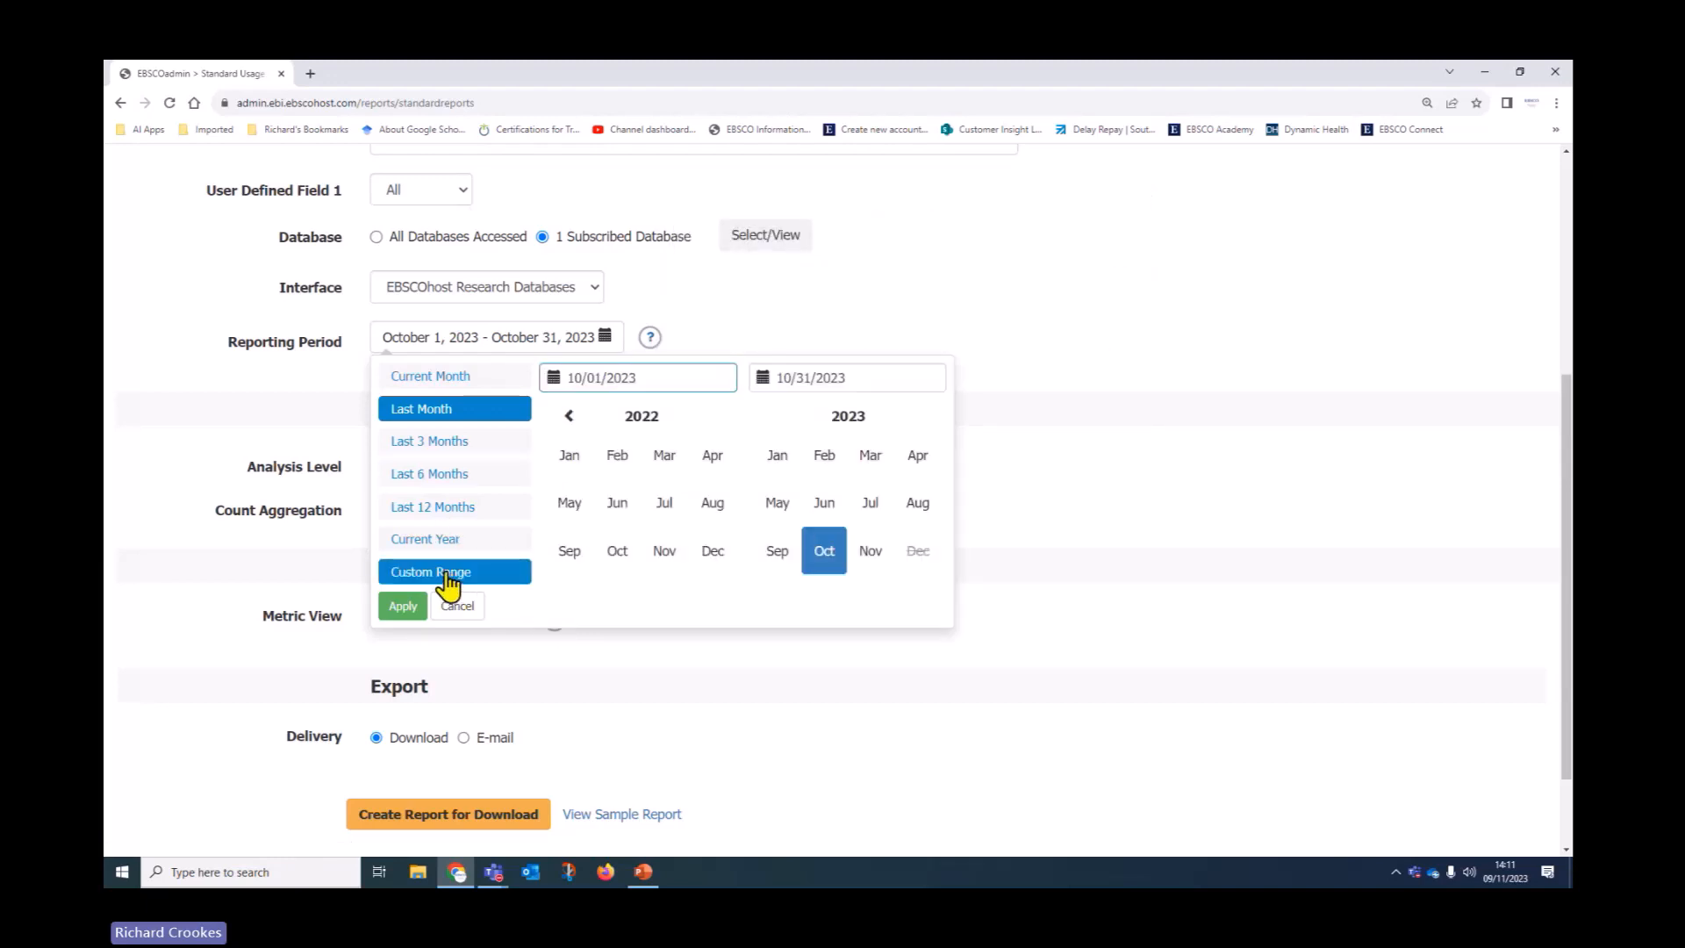
left_click(618, 554)
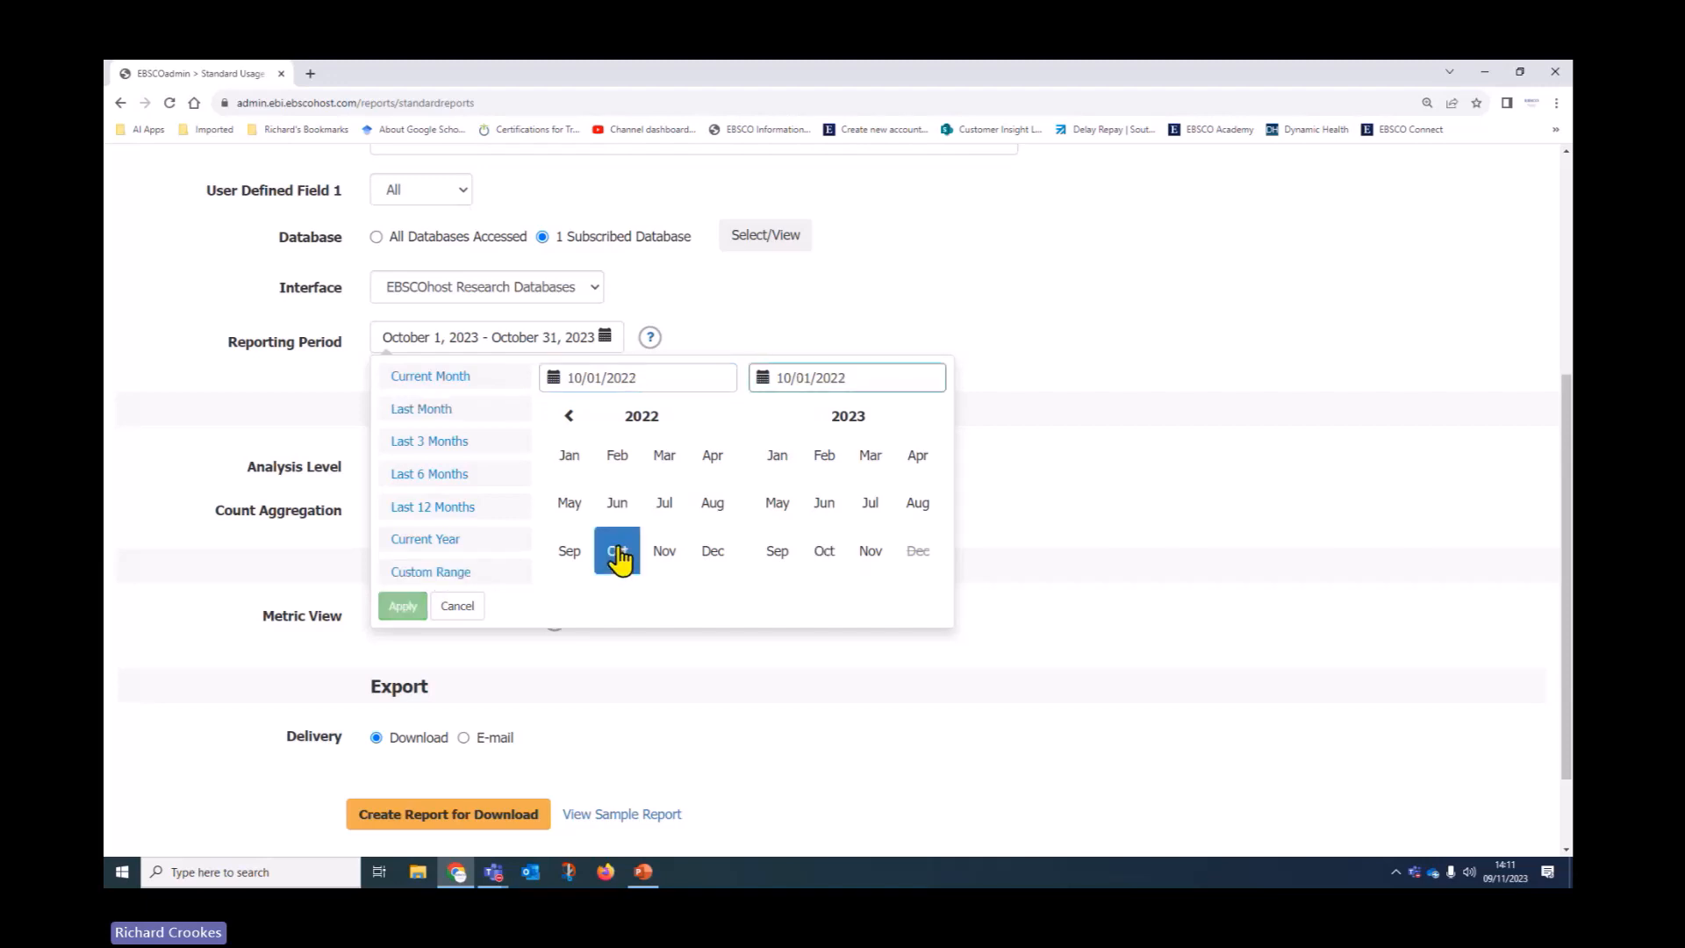
left_click(828, 561)
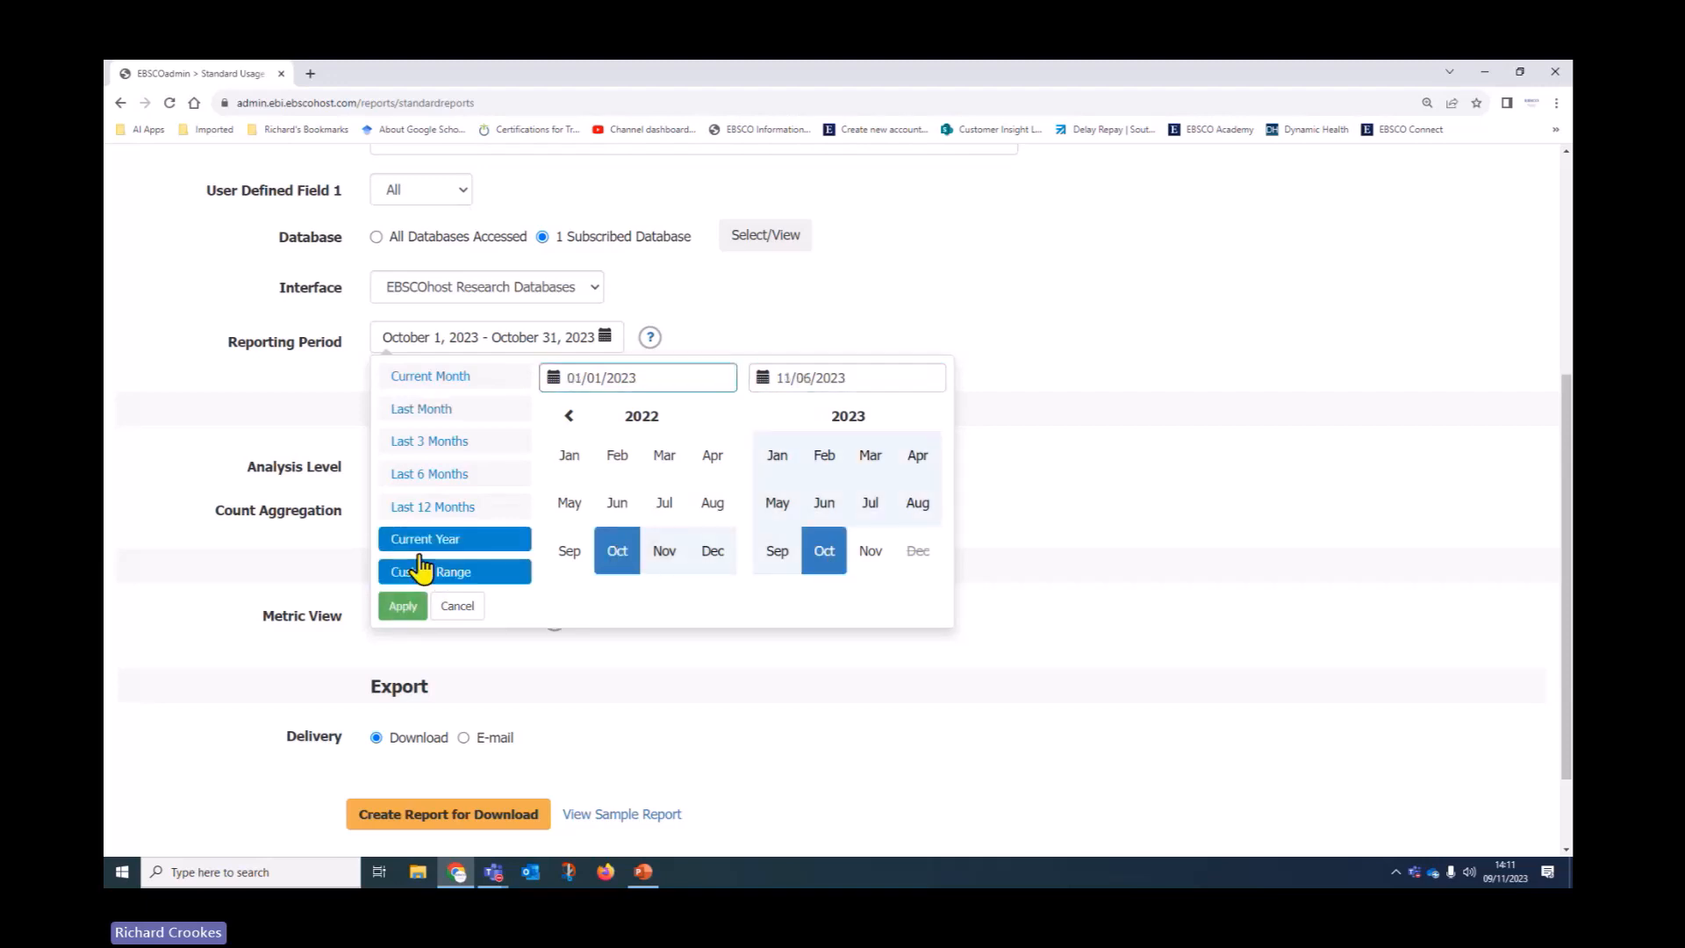
left_click(403, 605)
scroll(814, 519, "down", 2)
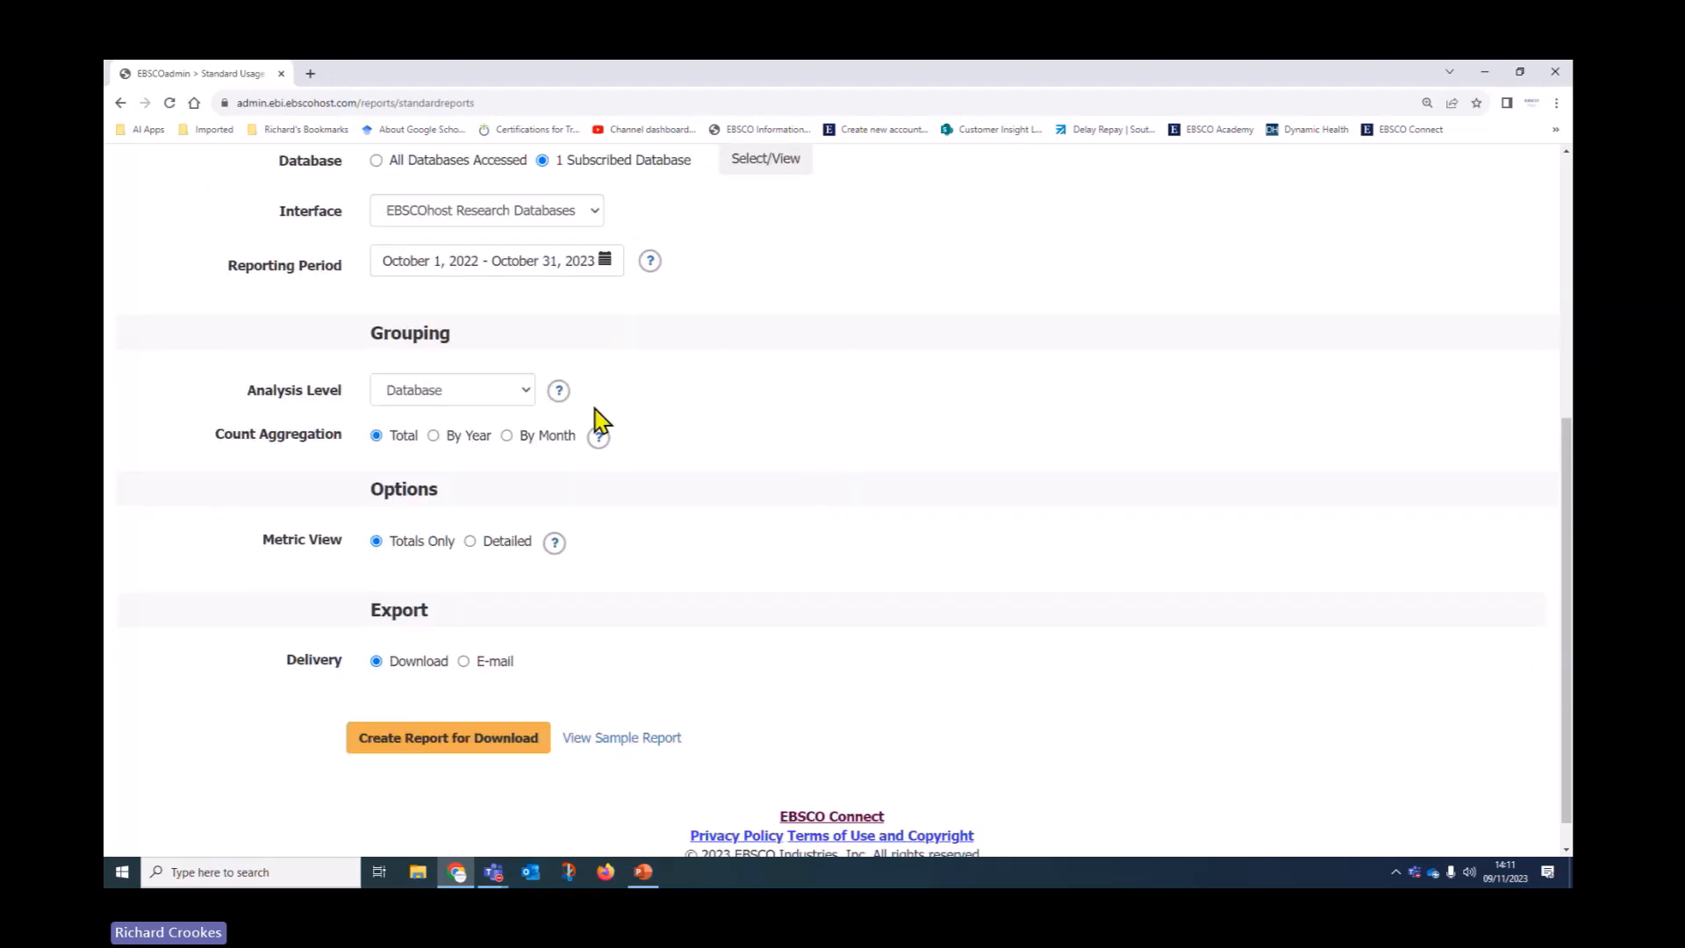
Keep the Database analysis level, count by month with Detailed metrics, and create the report for download
left_click(522, 397)
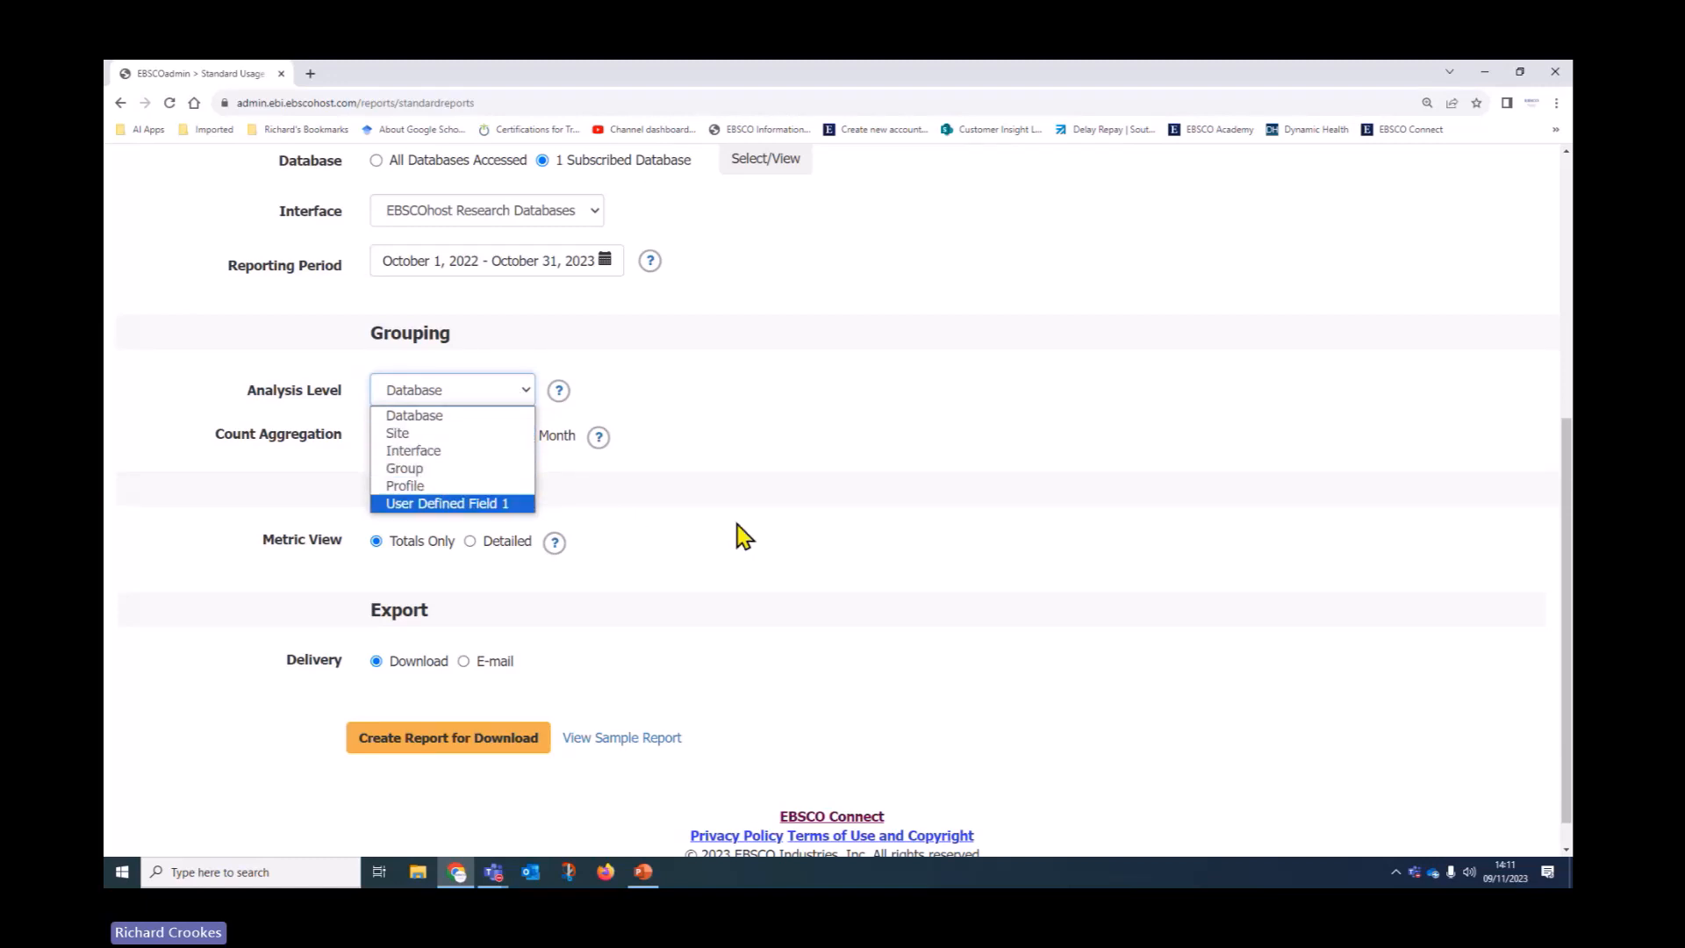
left_click(449, 416)
mouse_move(594, 438)
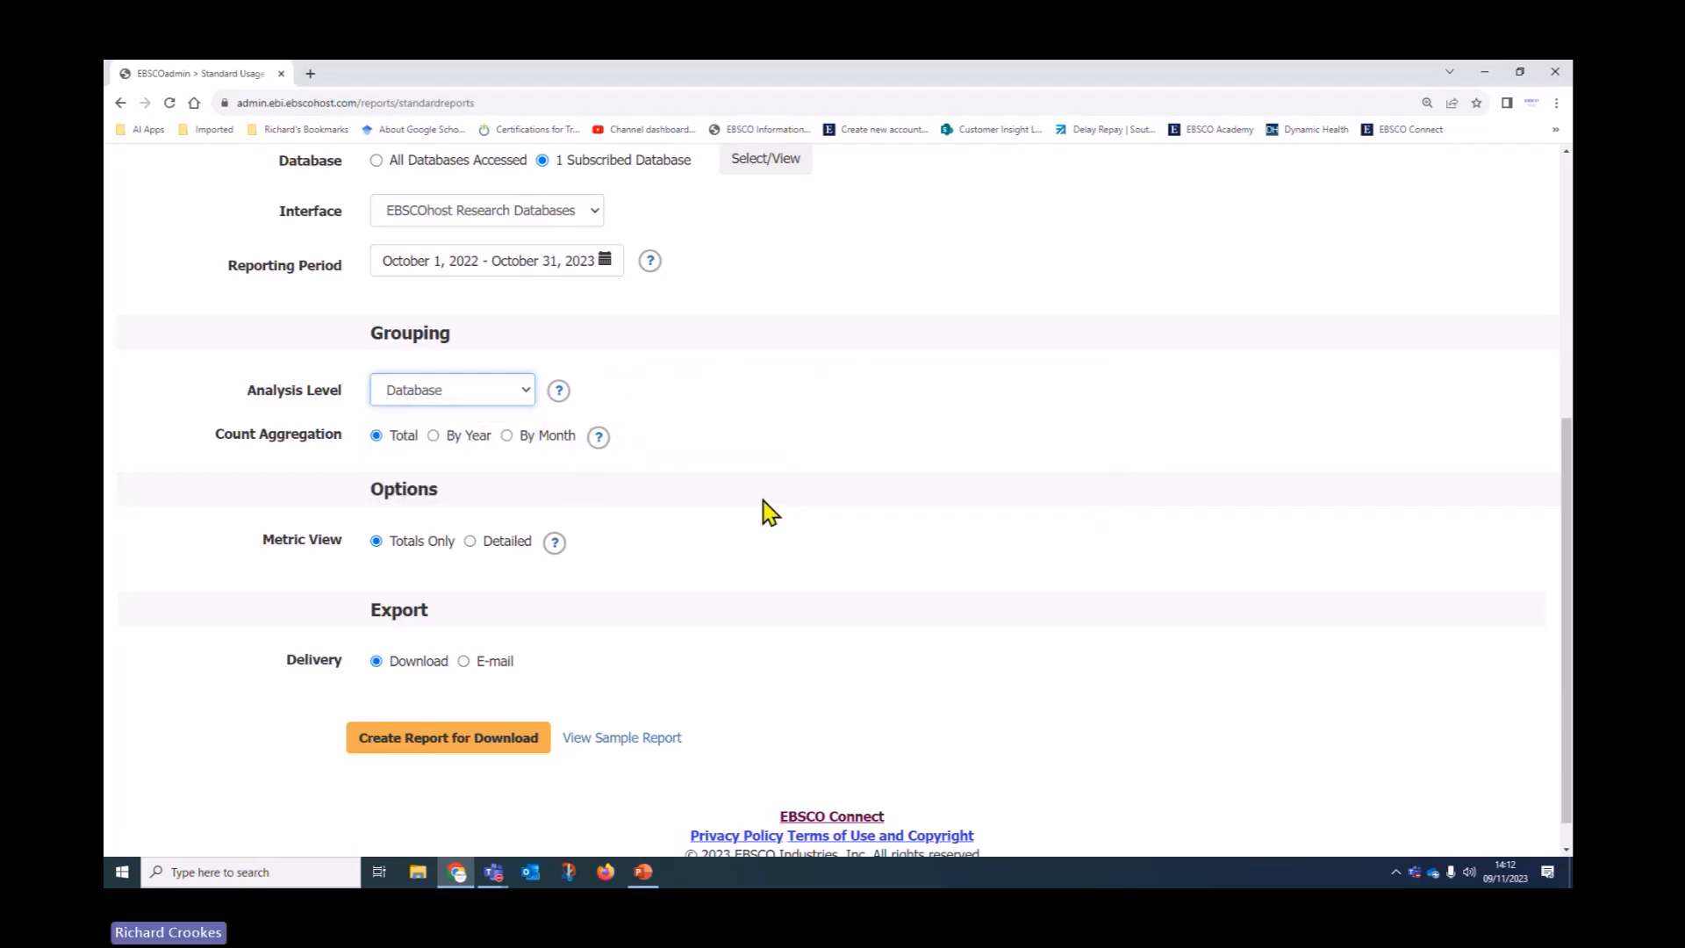
mouse_move(557, 392)
left_click(507, 437)
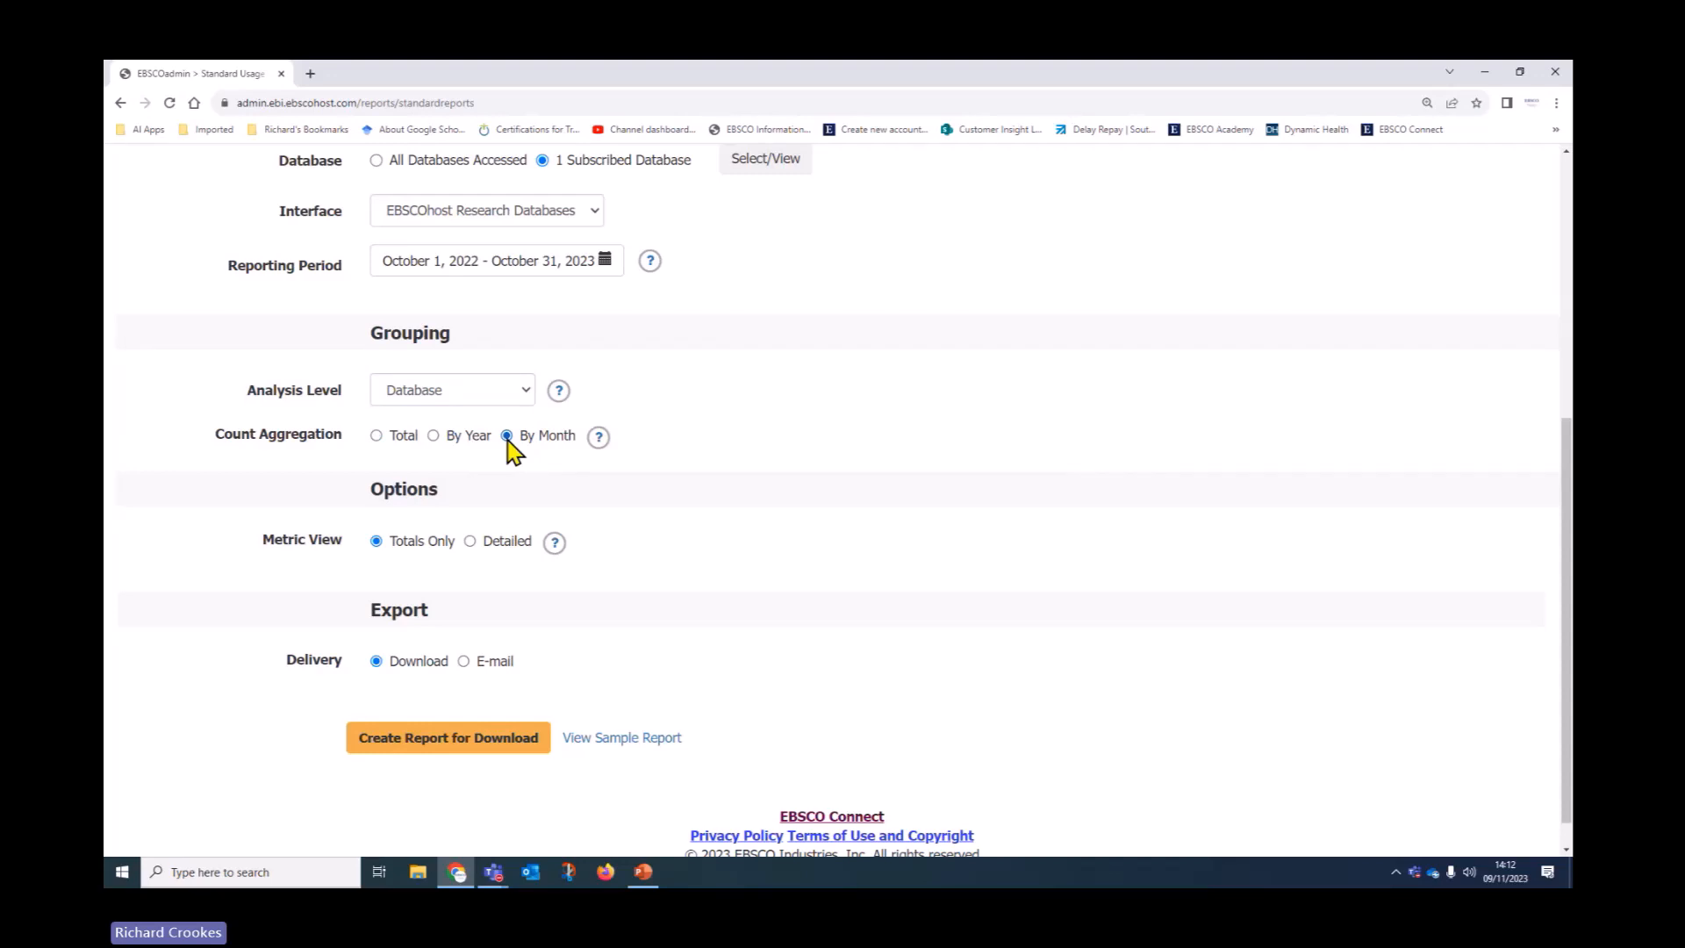
scroll(184, 524, "down", 1)
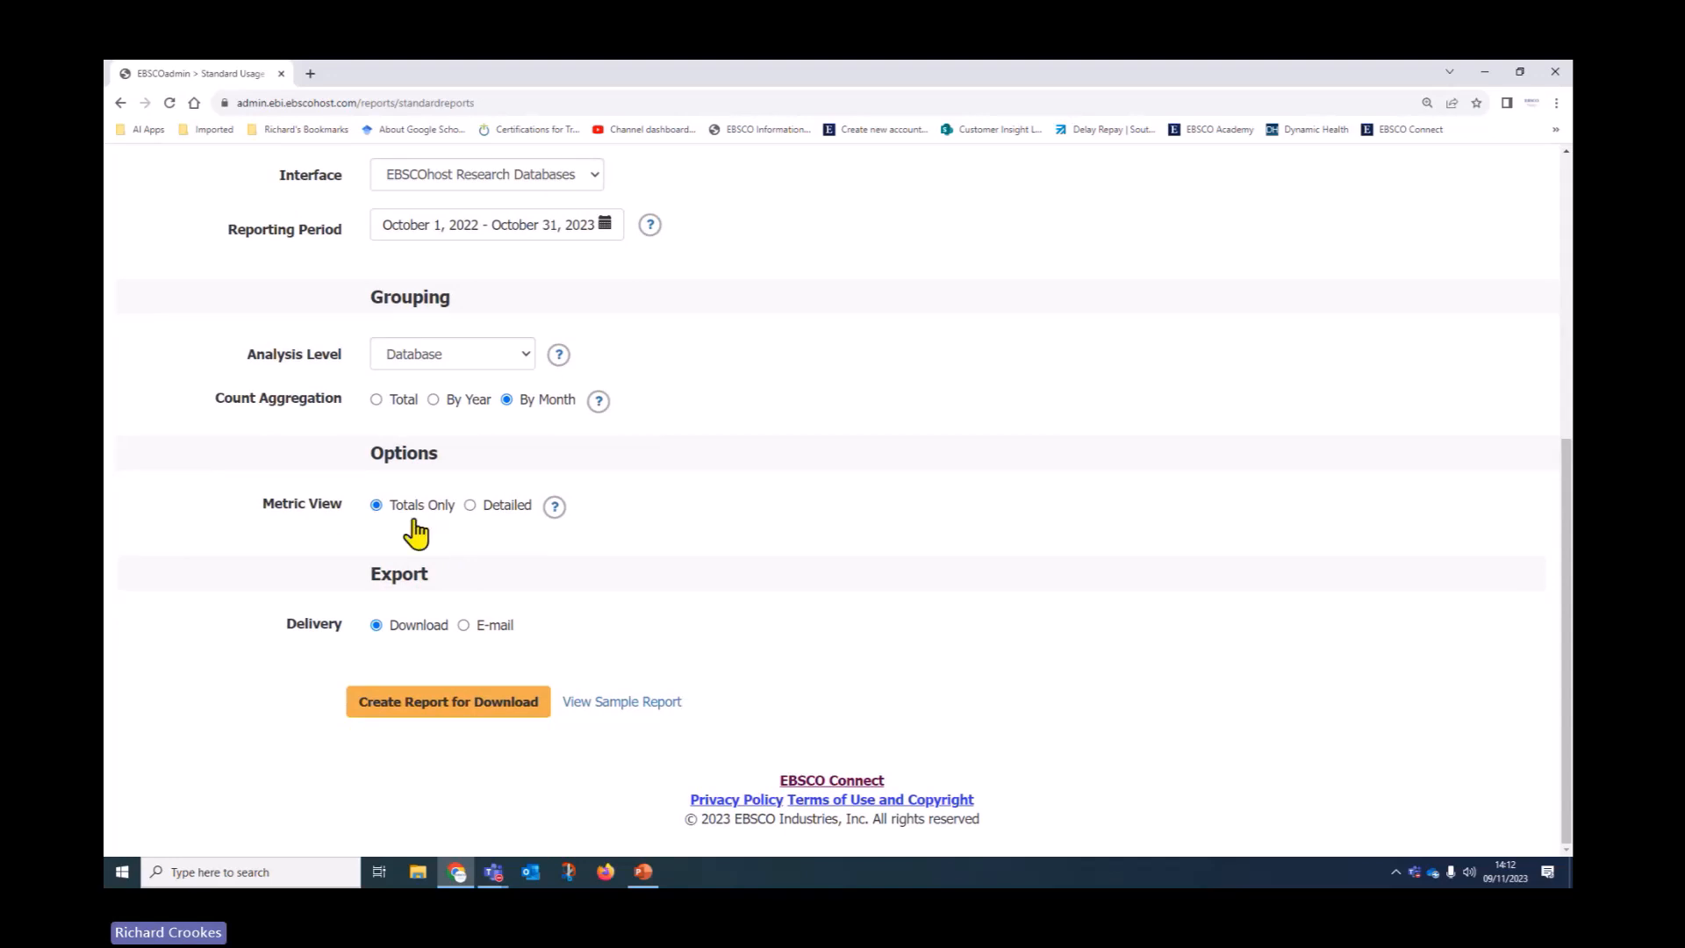
left_click(471, 505)
mouse_move(553, 512)
left_click(419, 715)
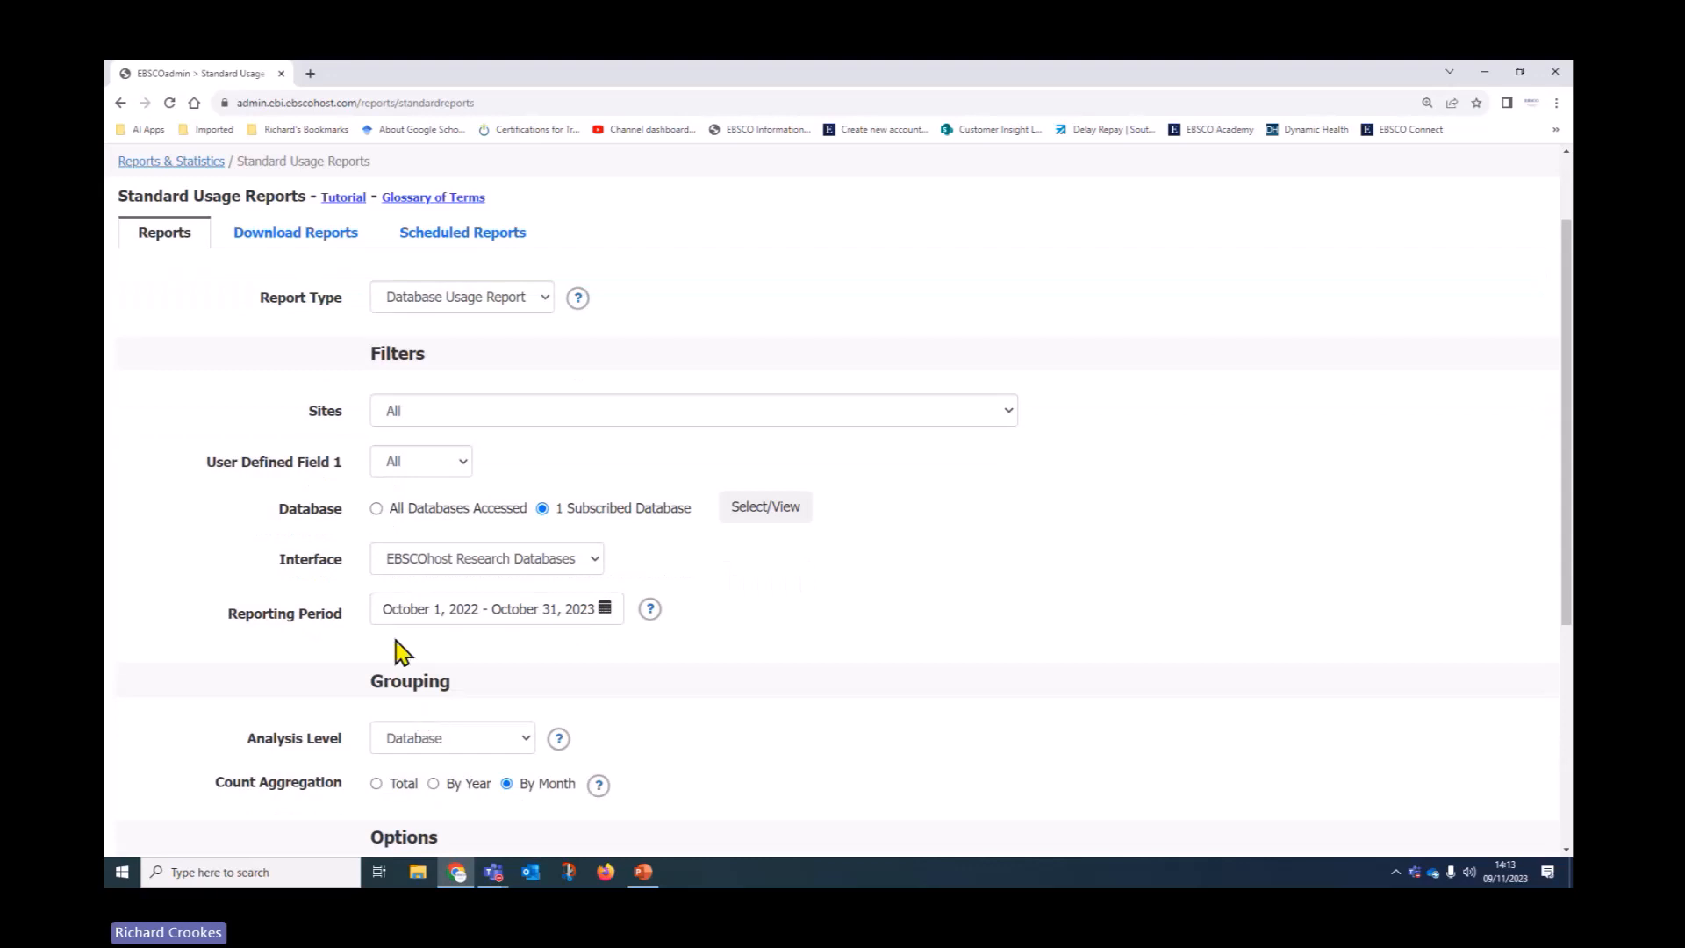
Confirm the Database Usage Report is Complete in Download Reports, then go back to Standard Usage Reports
scroll(221, 638, "down", 3)
scroll(224, 636, "up", 5)
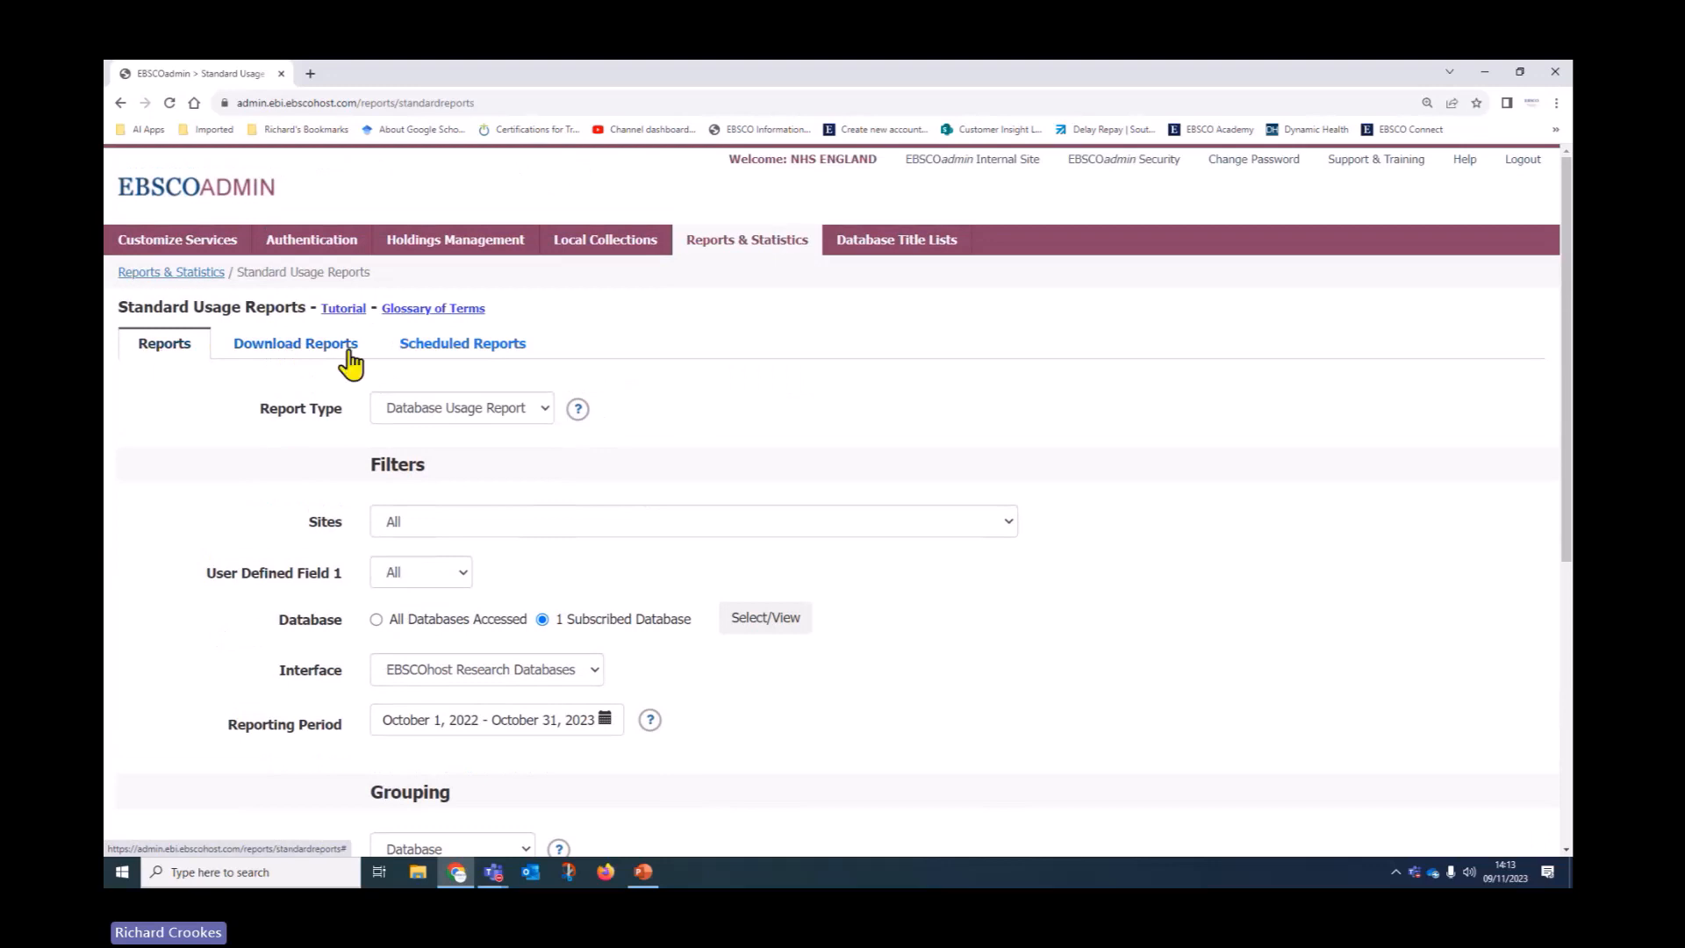
left_click(290, 347)
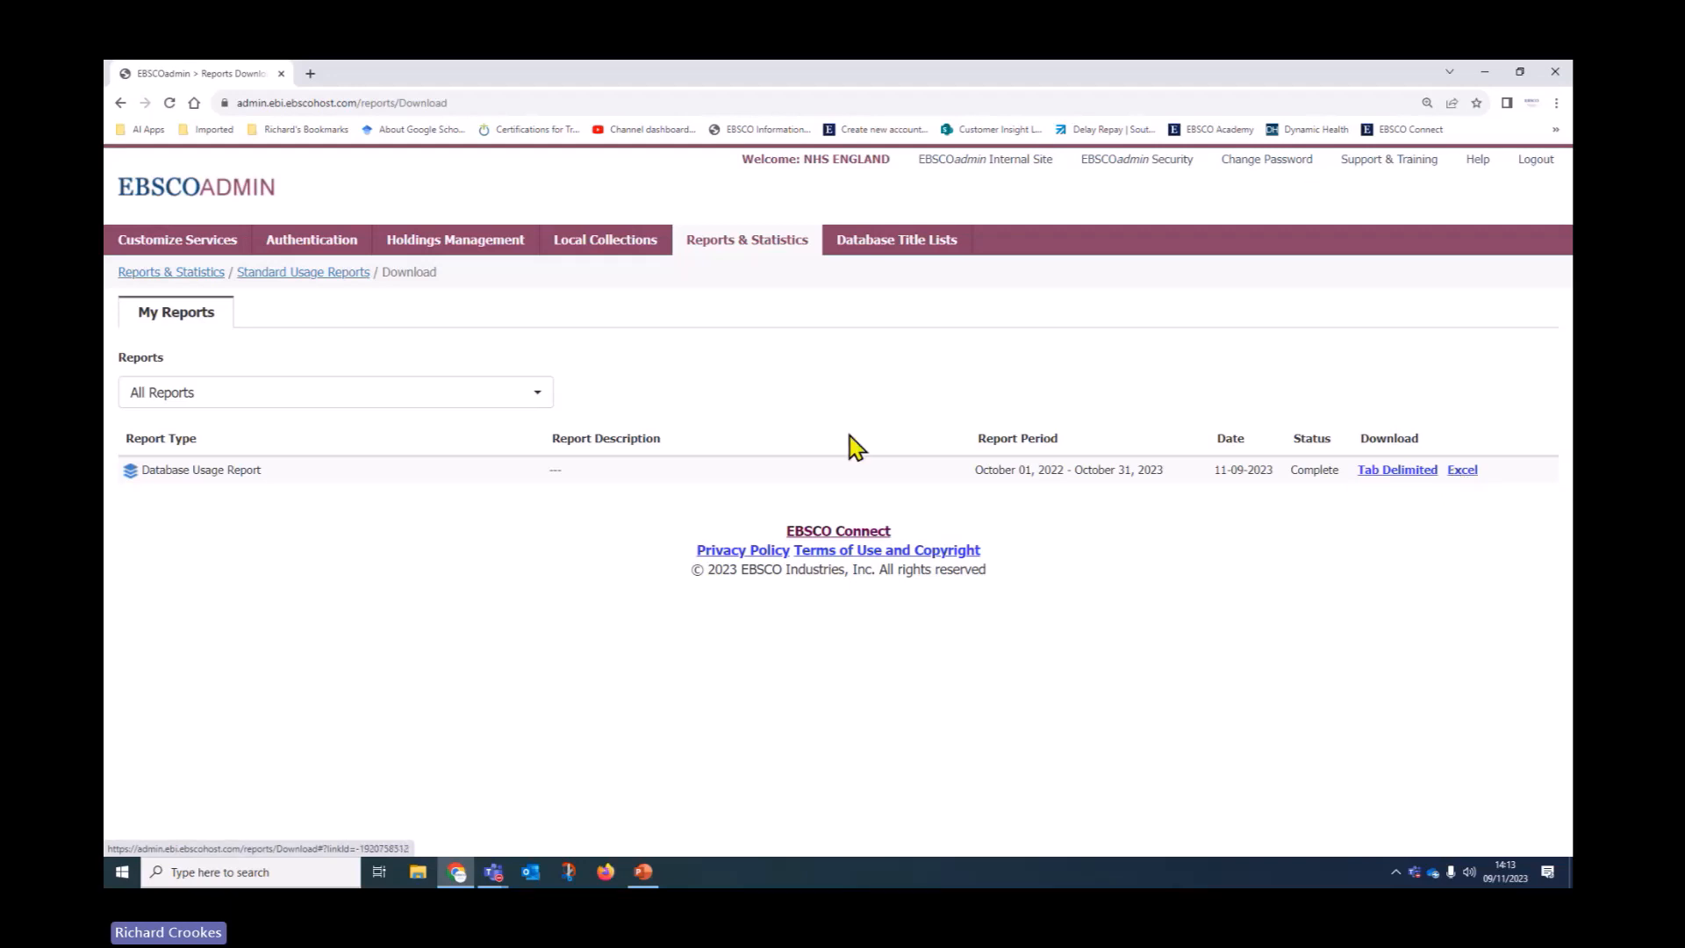
left_click(331, 275)
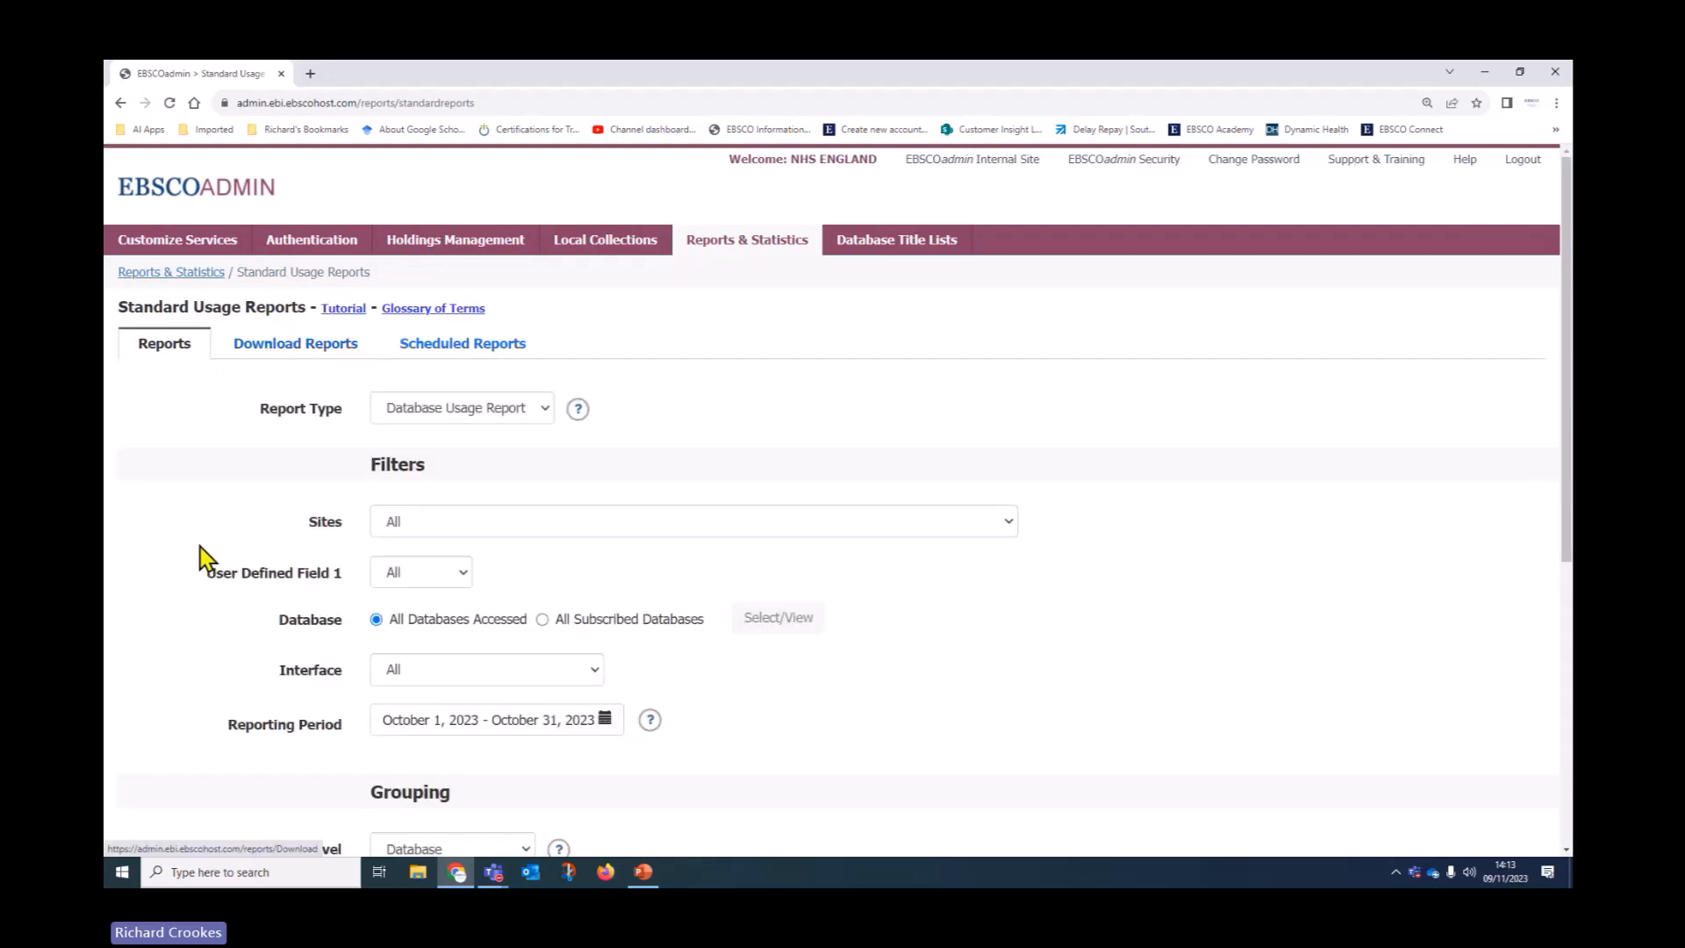
Change the report type to Interface Usage Report
scroll(171, 597, "down", 1)
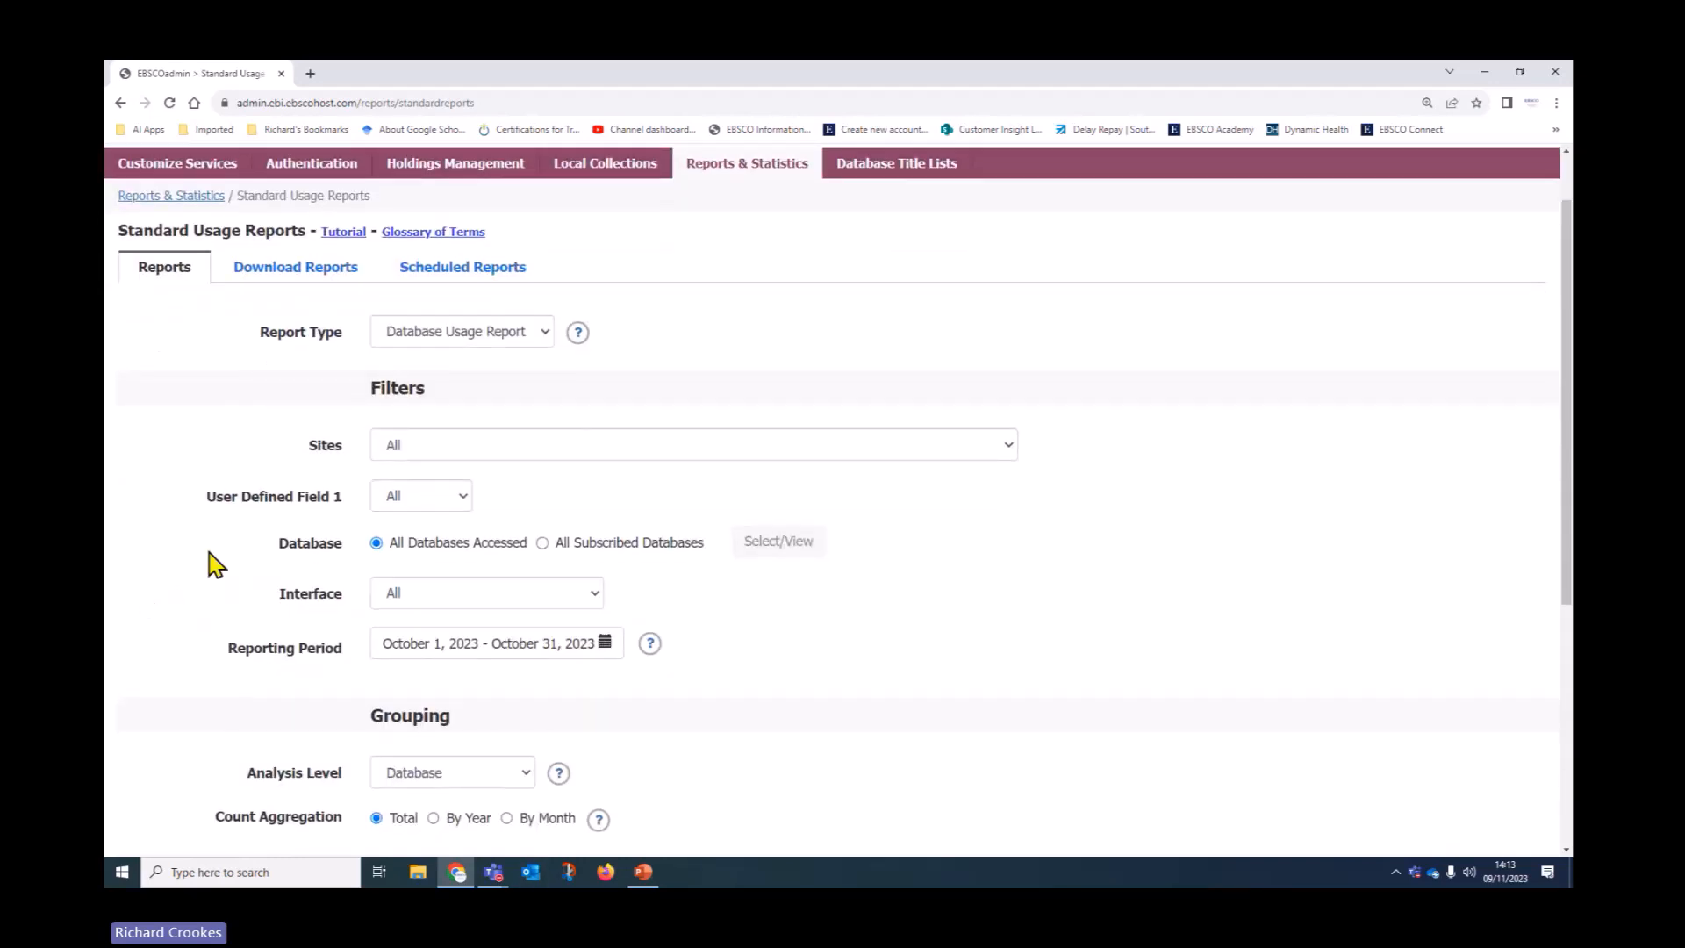
left_click(543, 333)
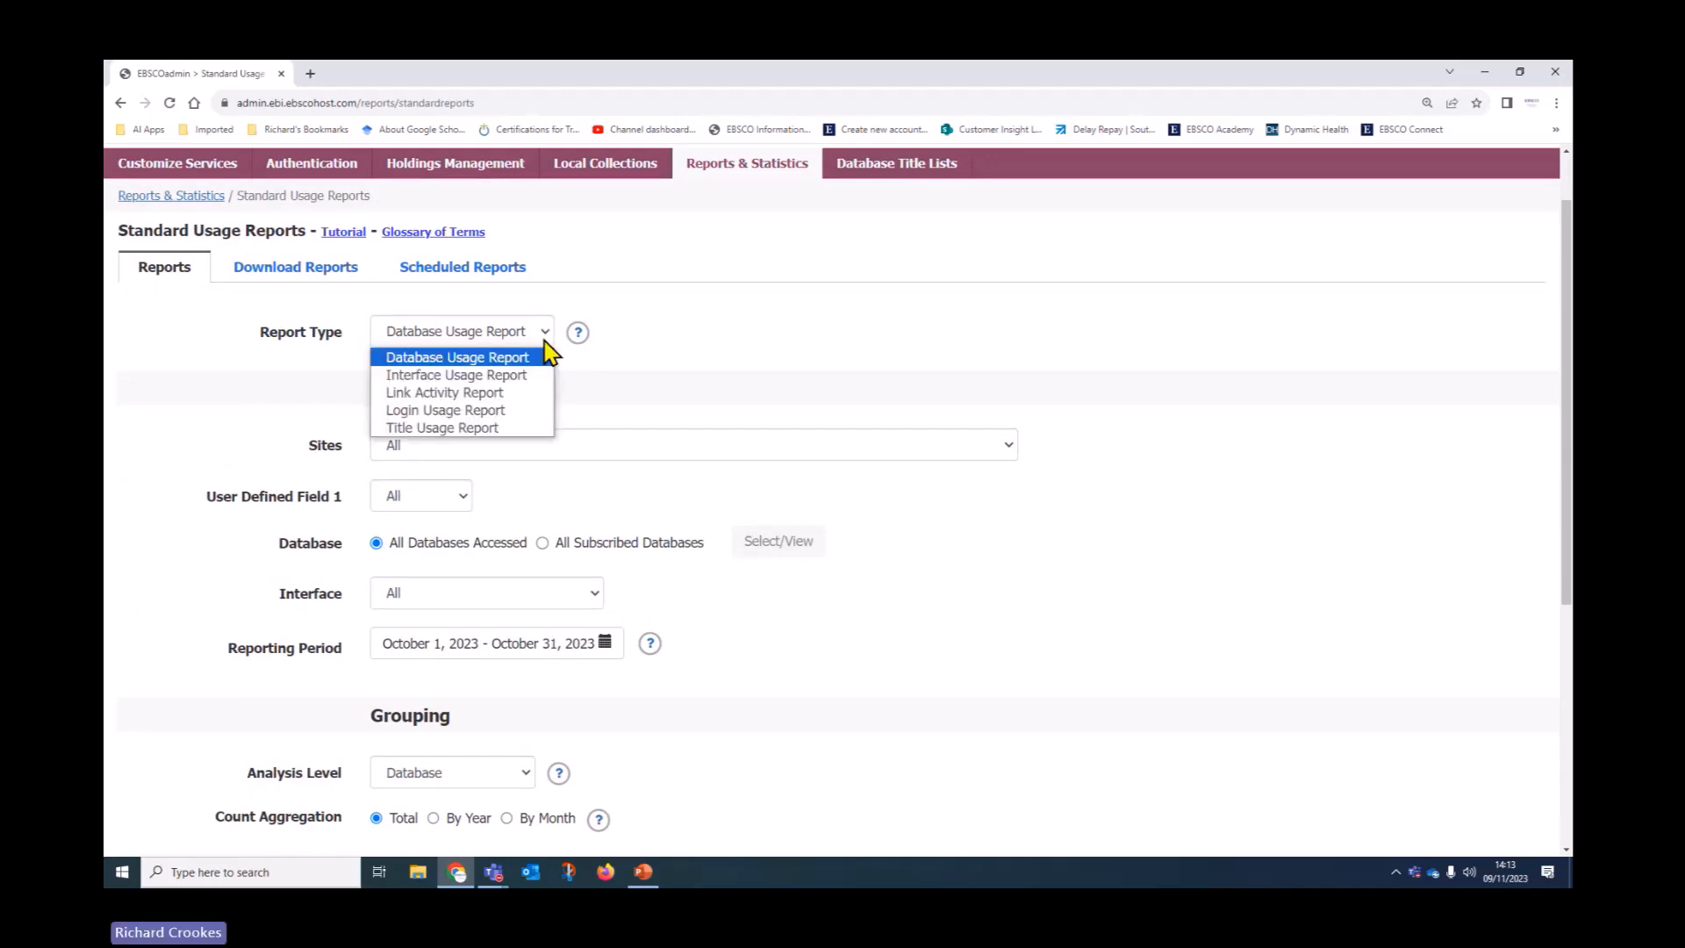
left_click(518, 375)
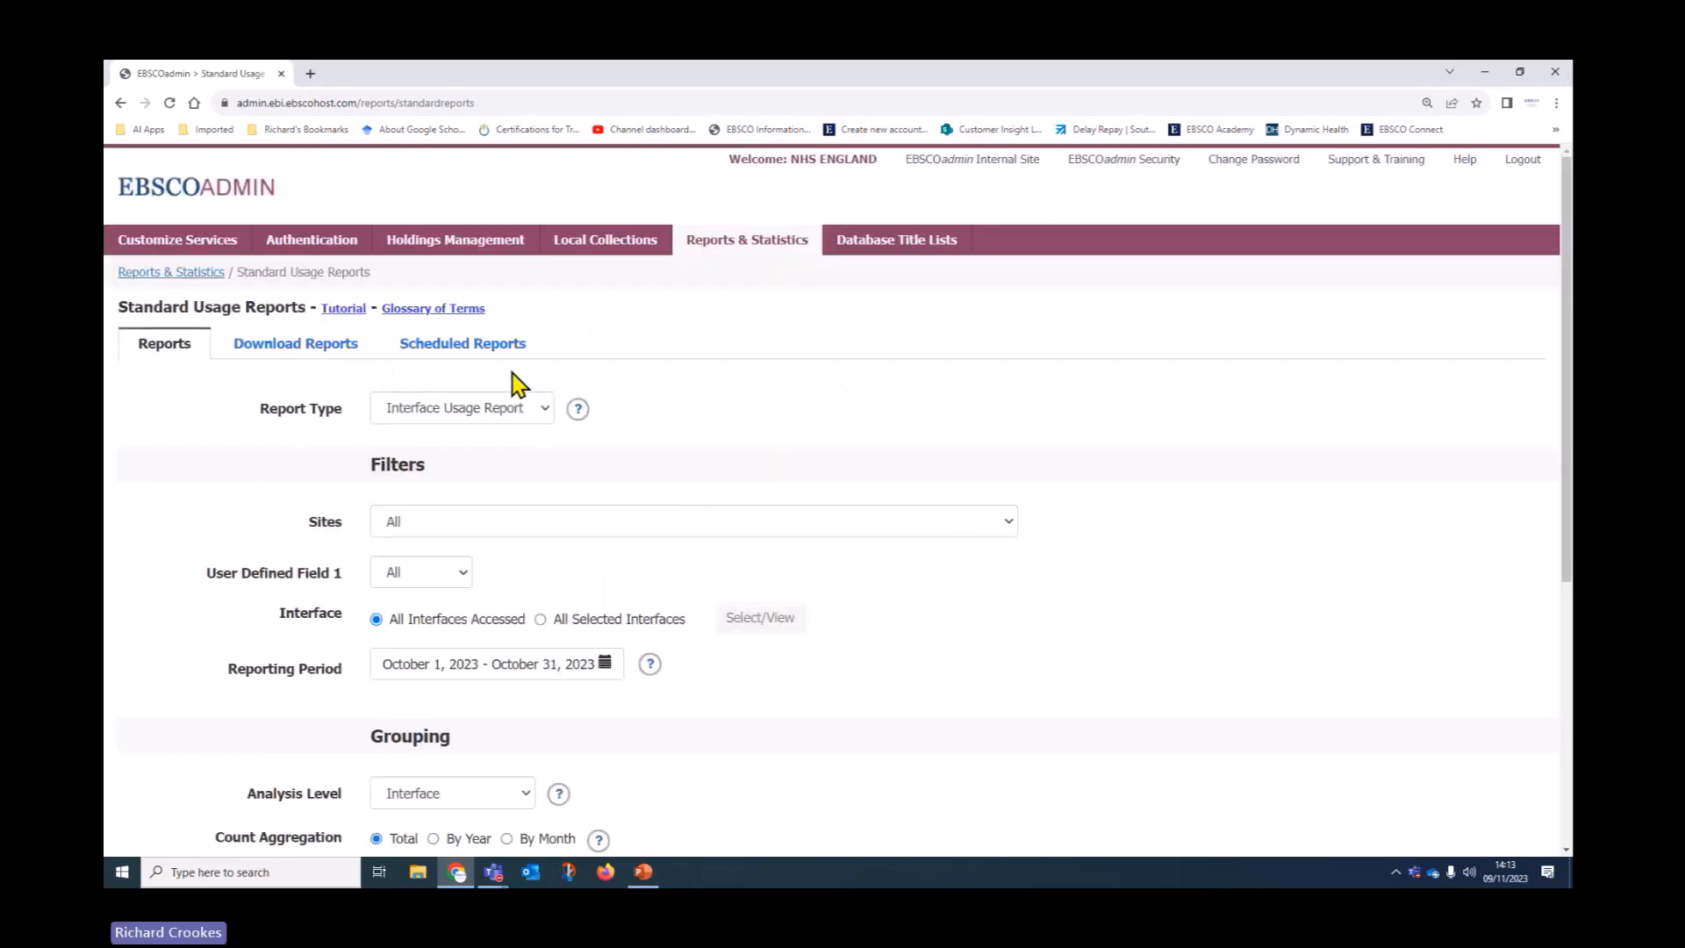
Limit the selected interfaces to EBSCO Discovery Service only
left_click(541, 620)
left_click(741, 621)
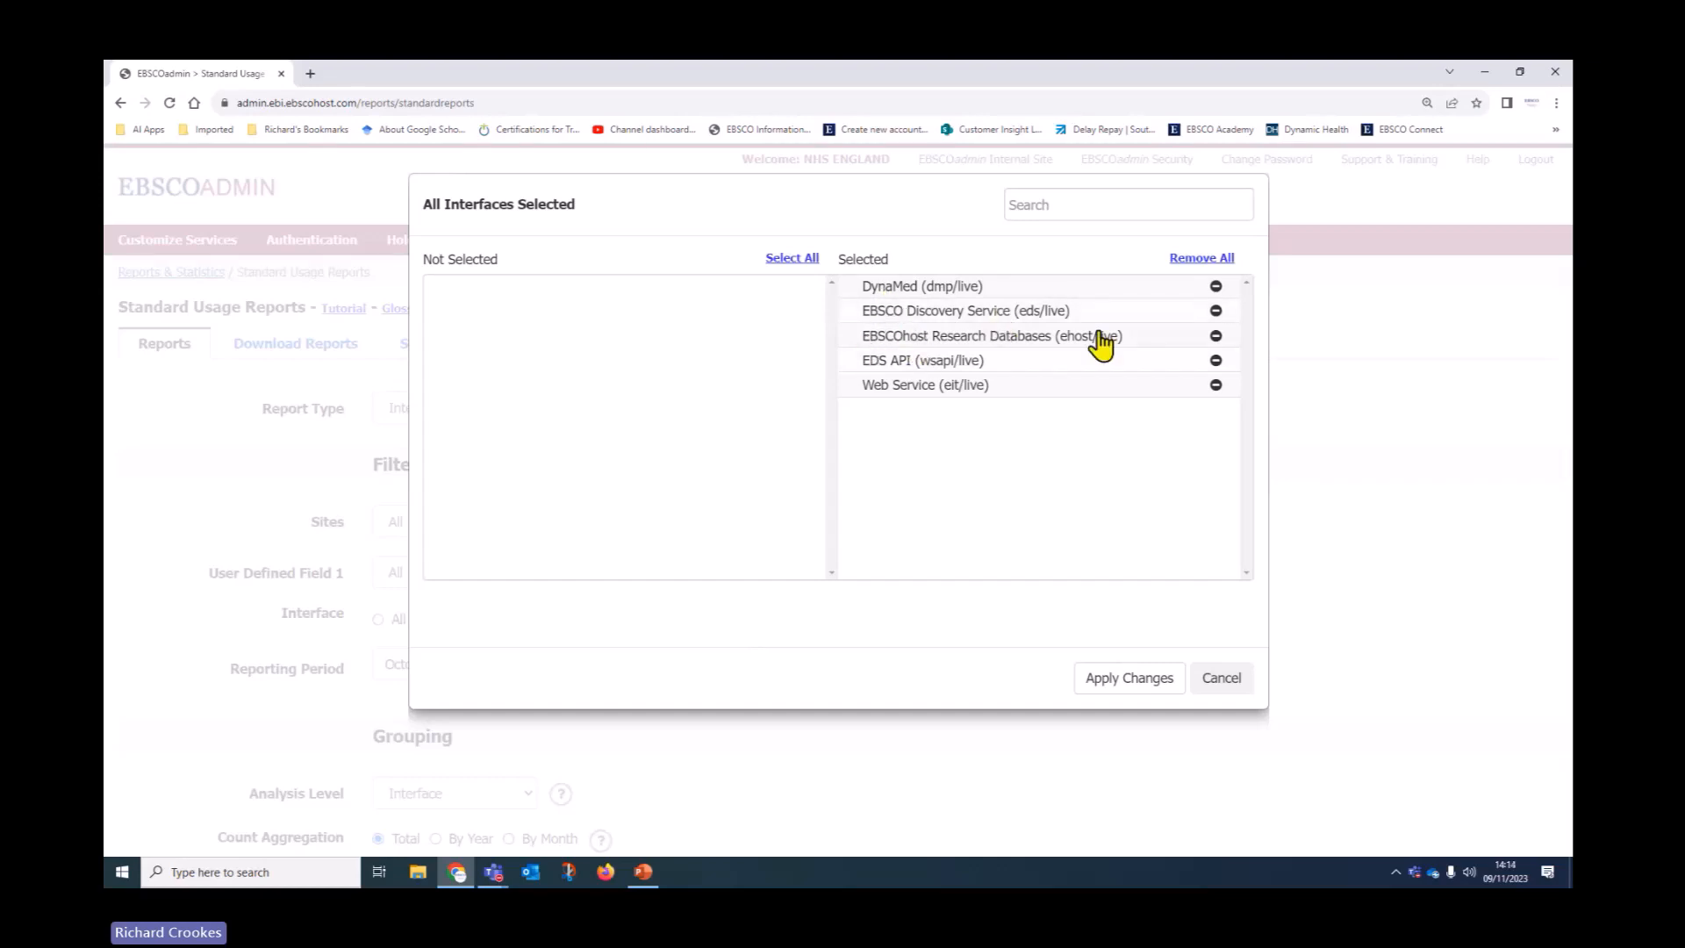
left_click(1198, 260)
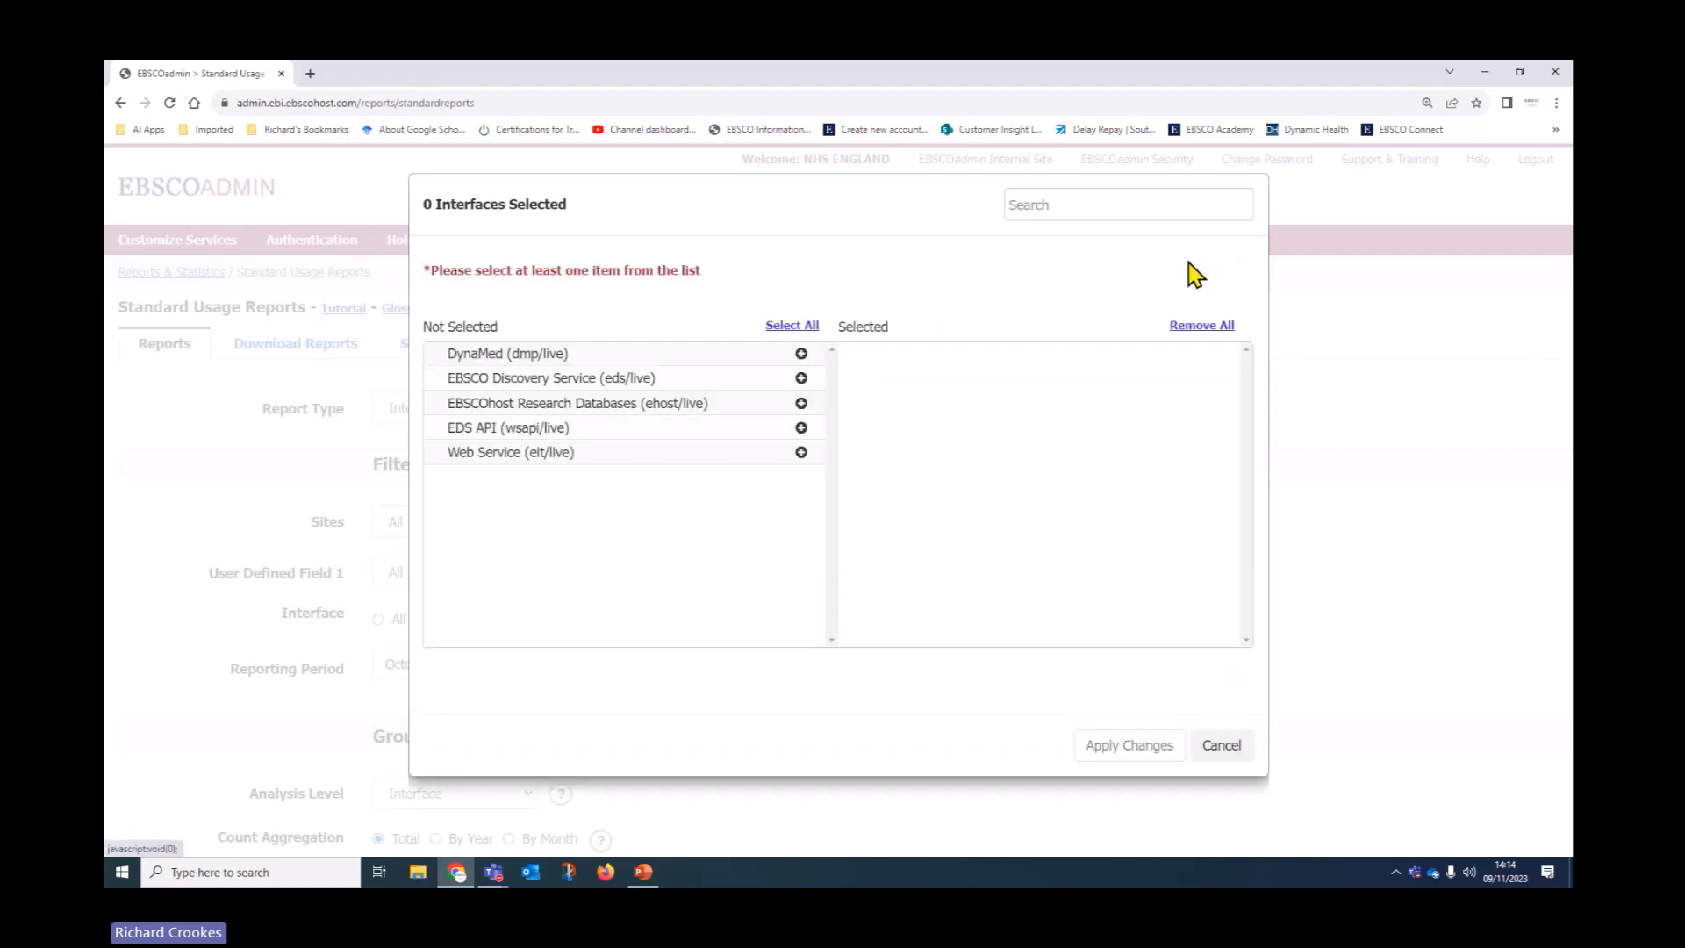
left_click(801, 378)
left_click(1132, 693)
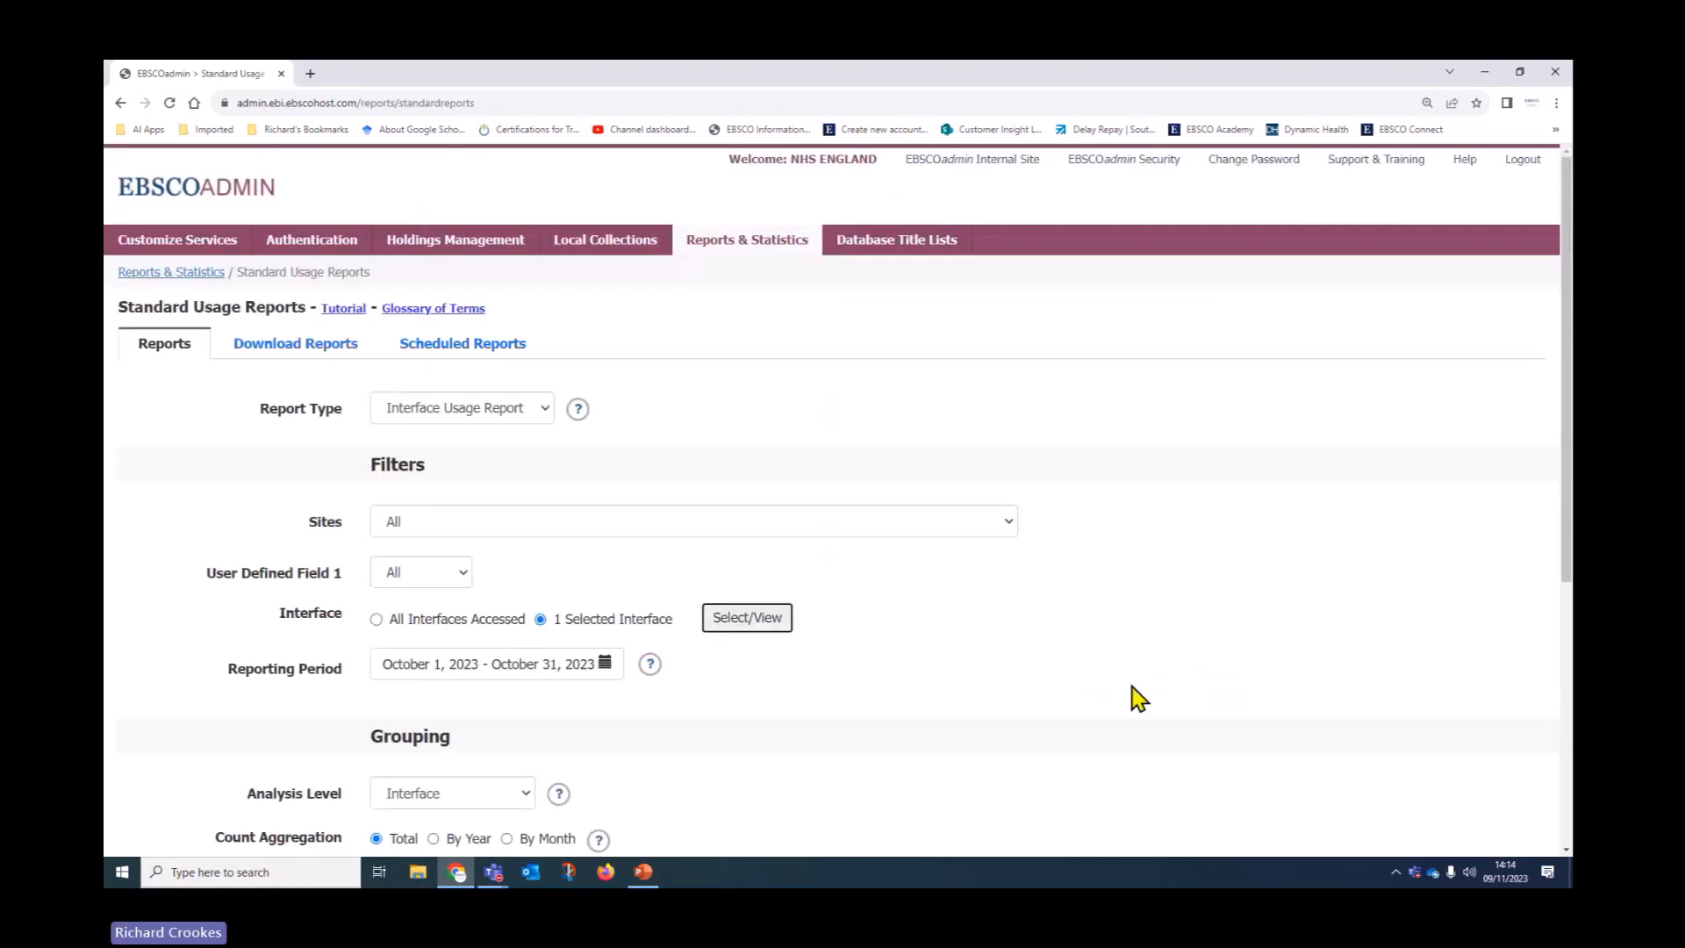
scroll(977, 677, "down", 5)
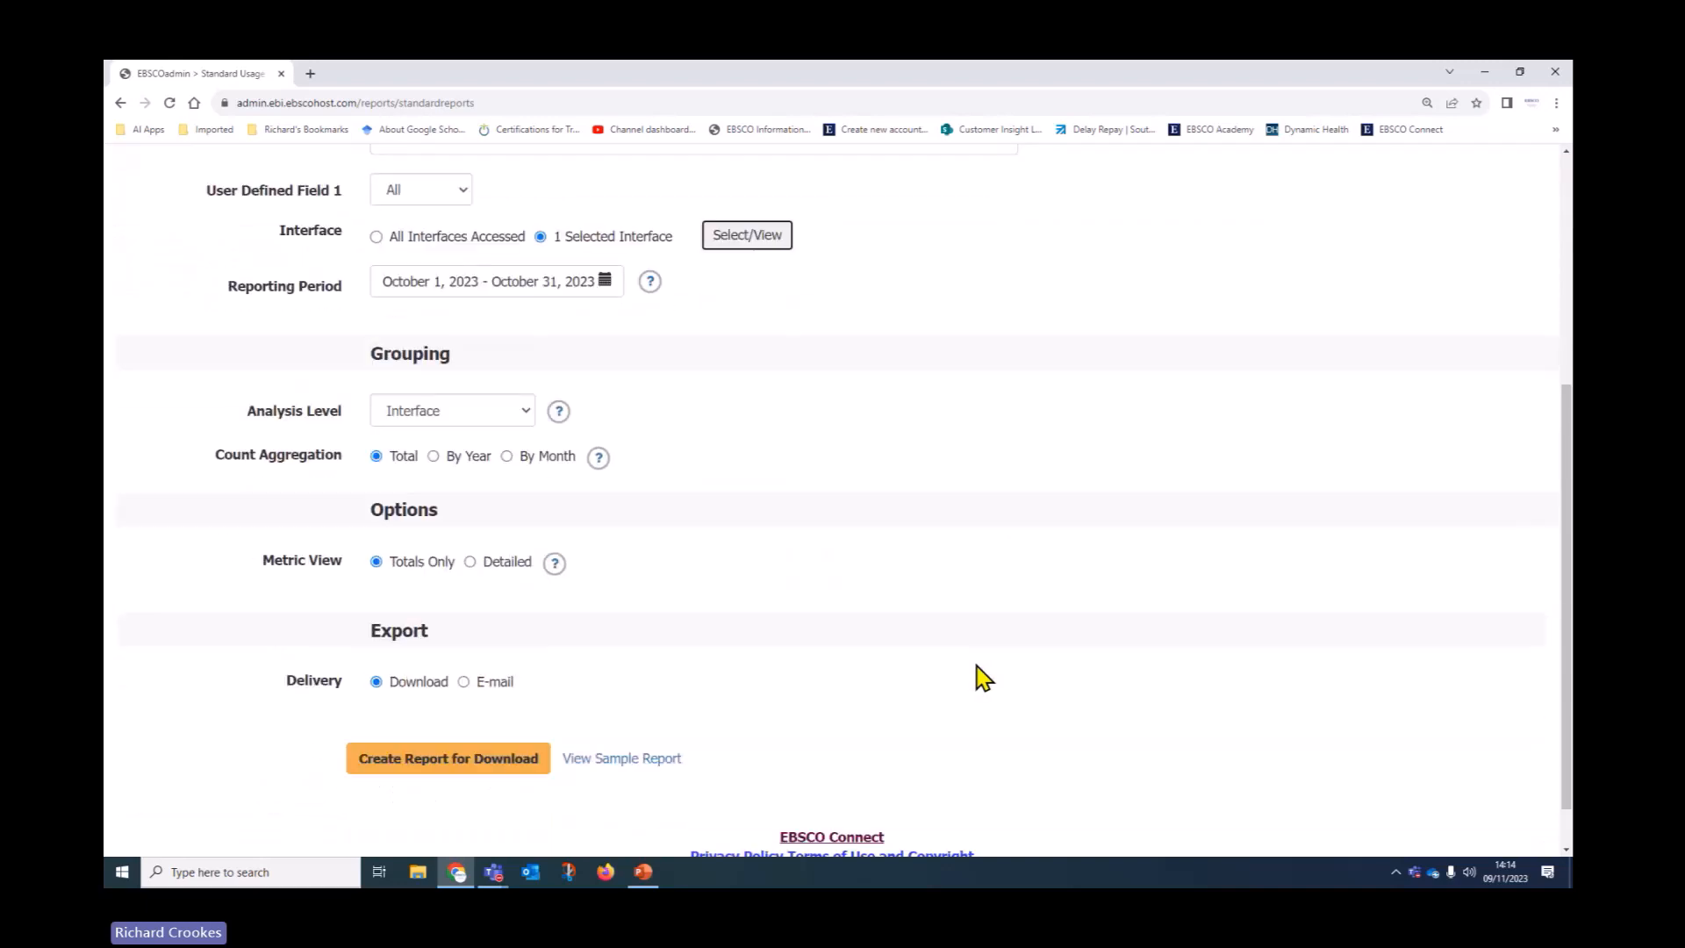
Set the period to Last 6 Months, keep the Interface analysis level, and count by month
left_click(611, 293)
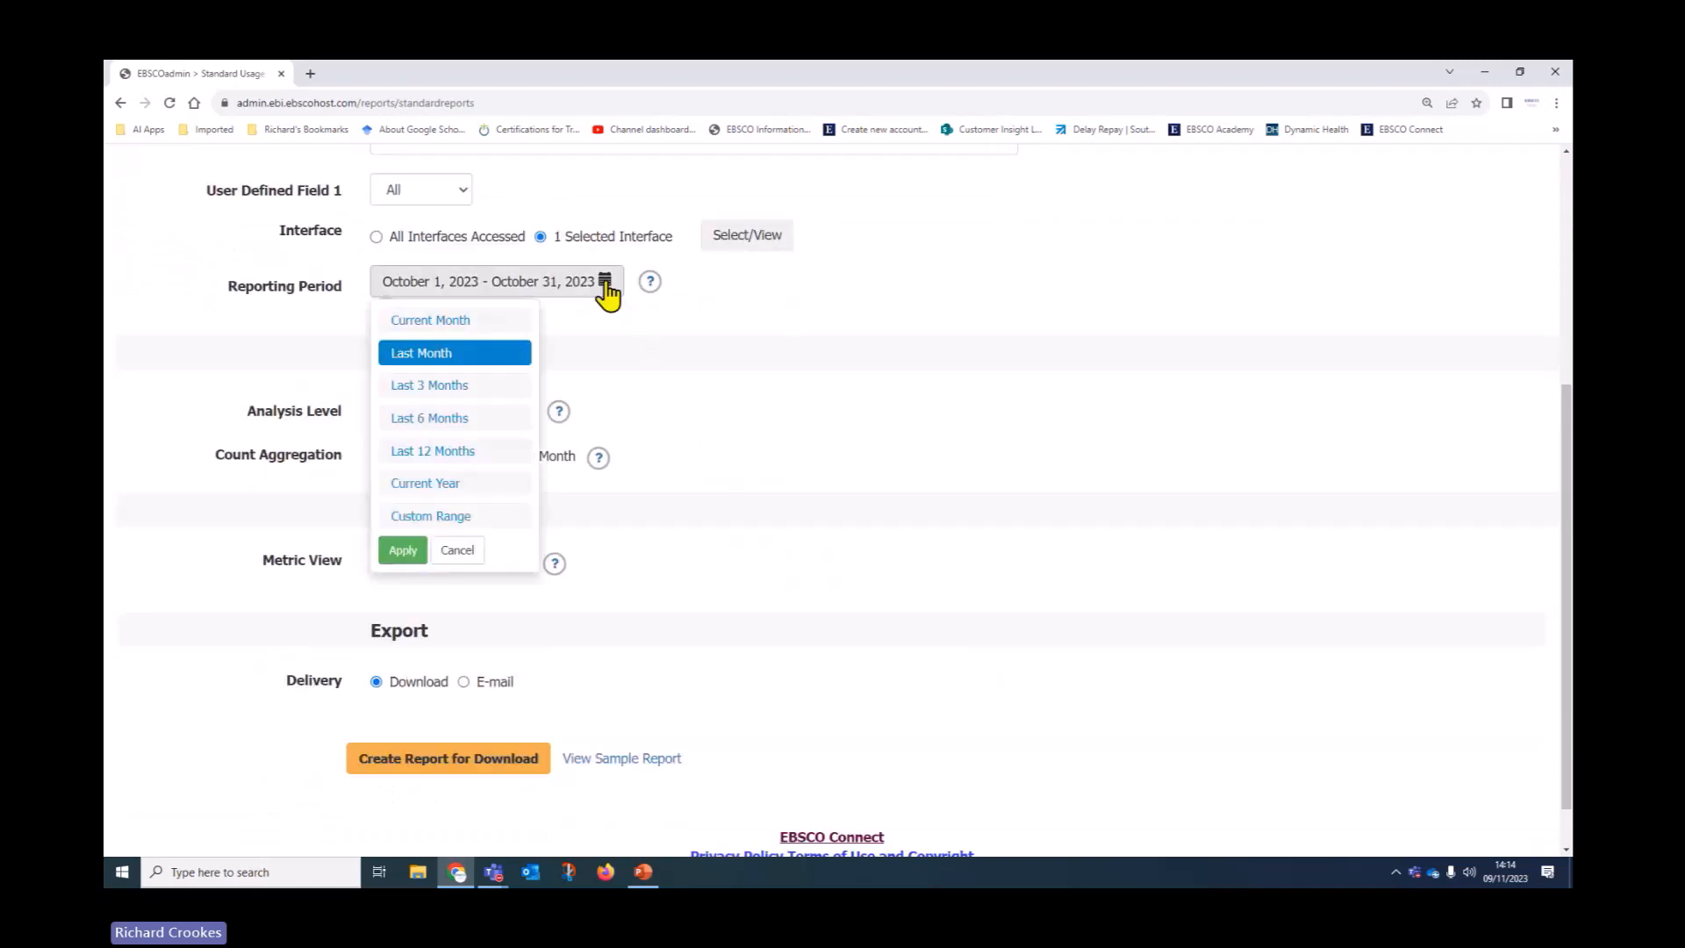
left_click(496, 419)
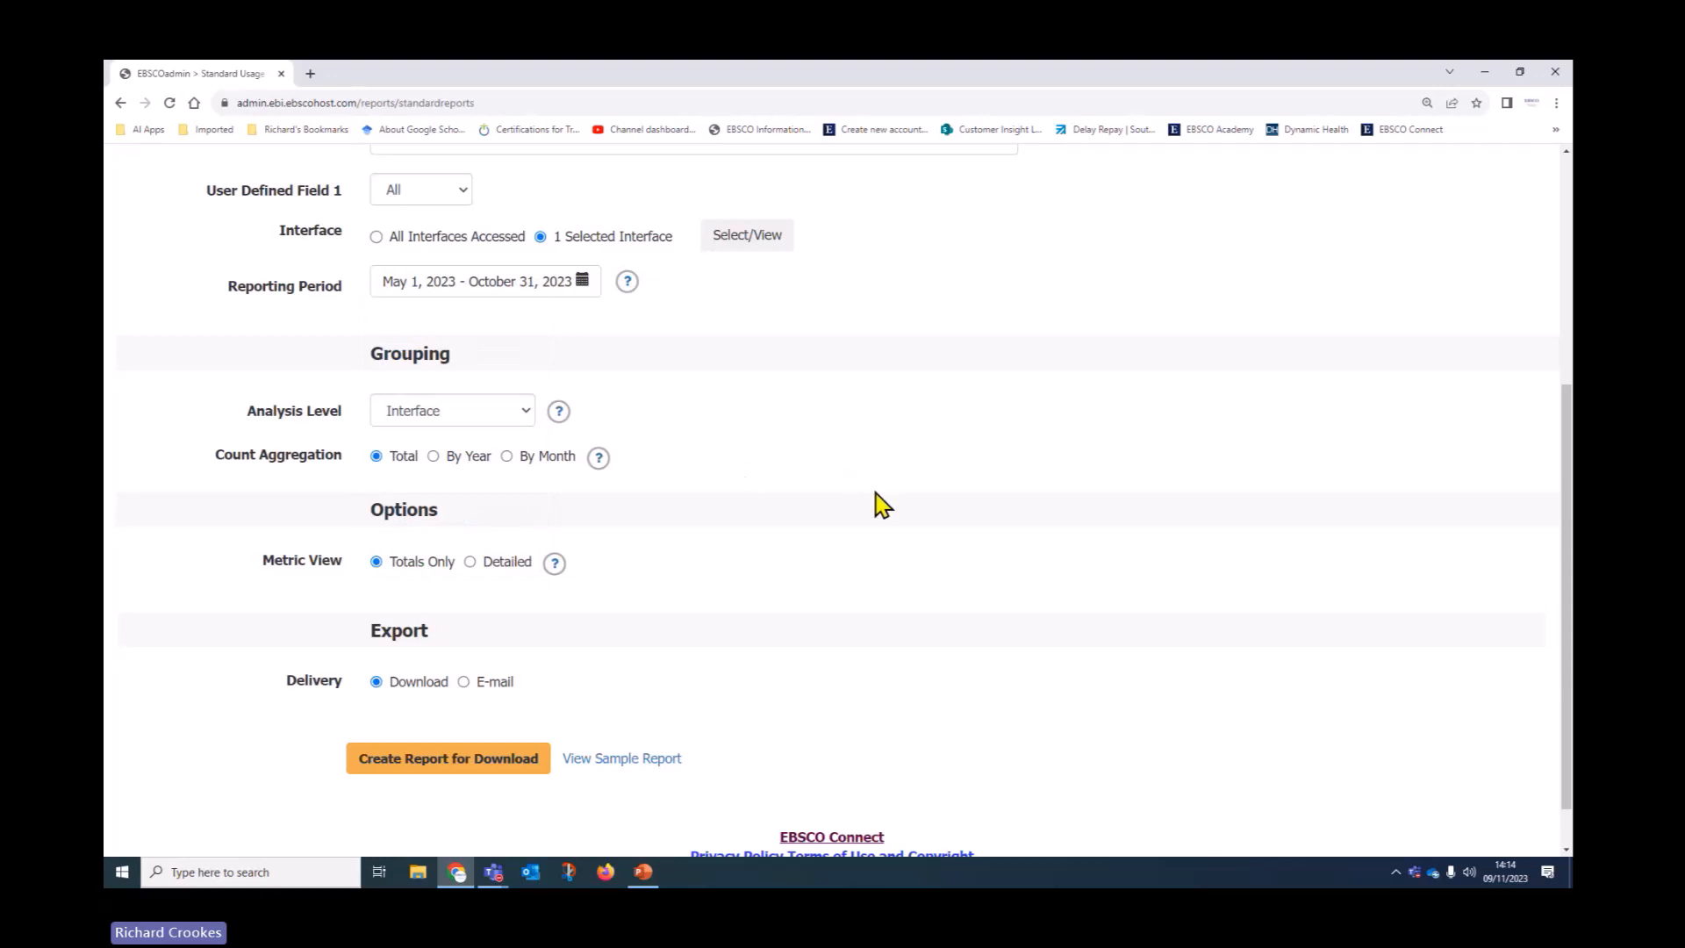
left_click(521, 419)
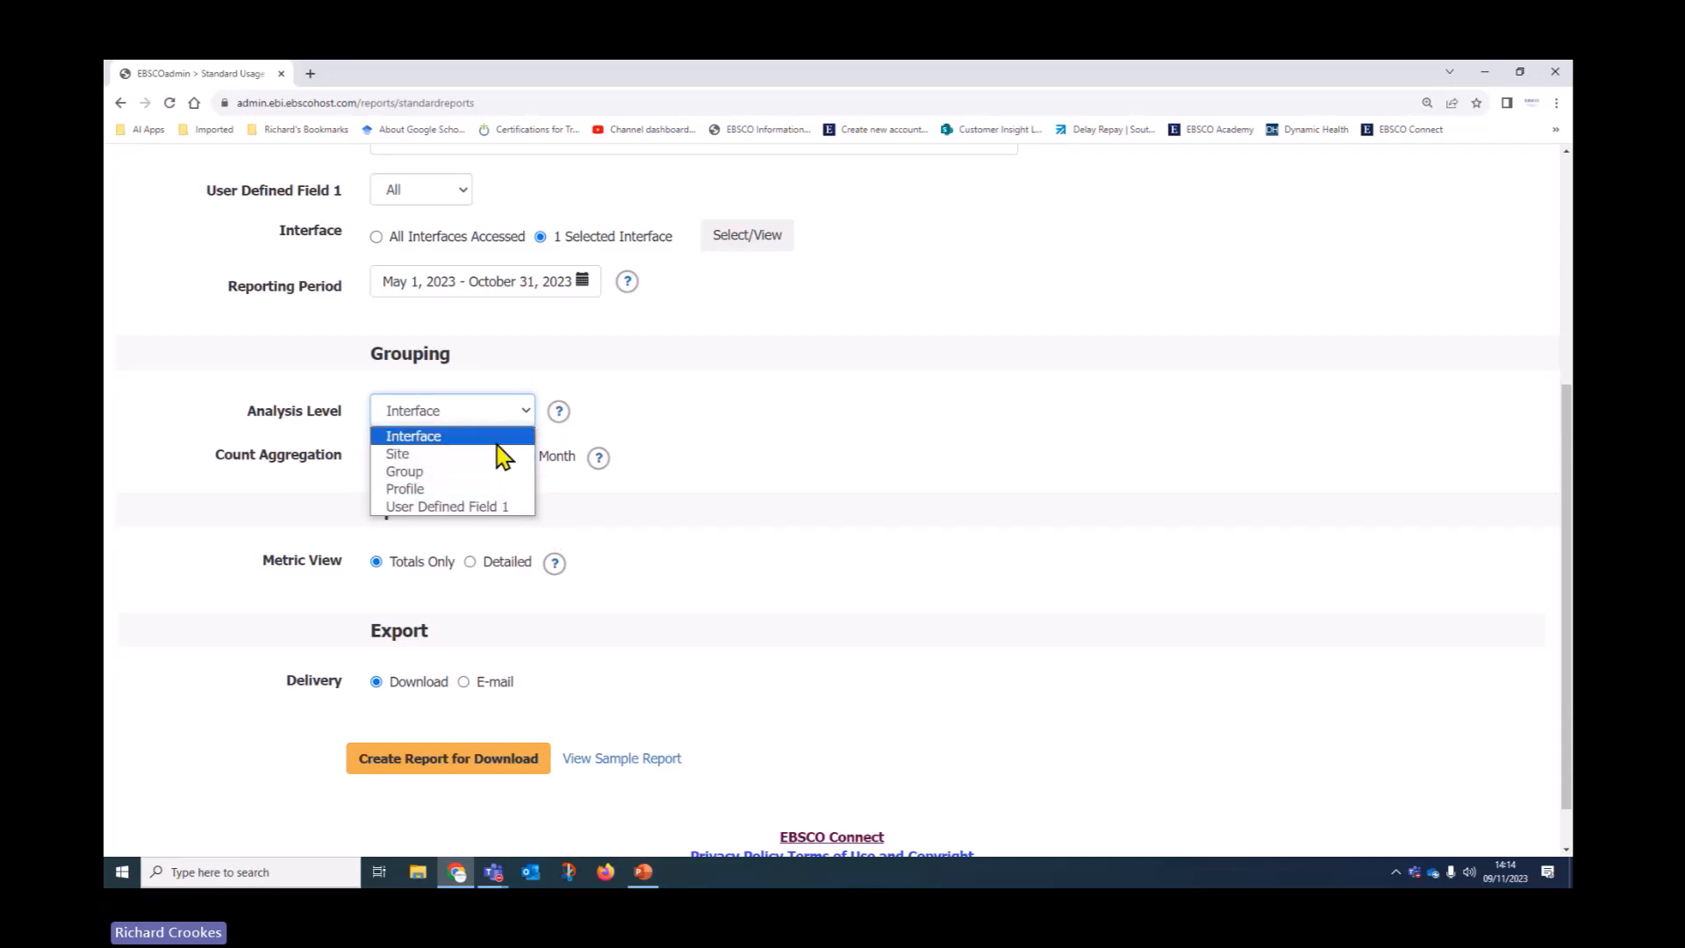
left_click(496, 436)
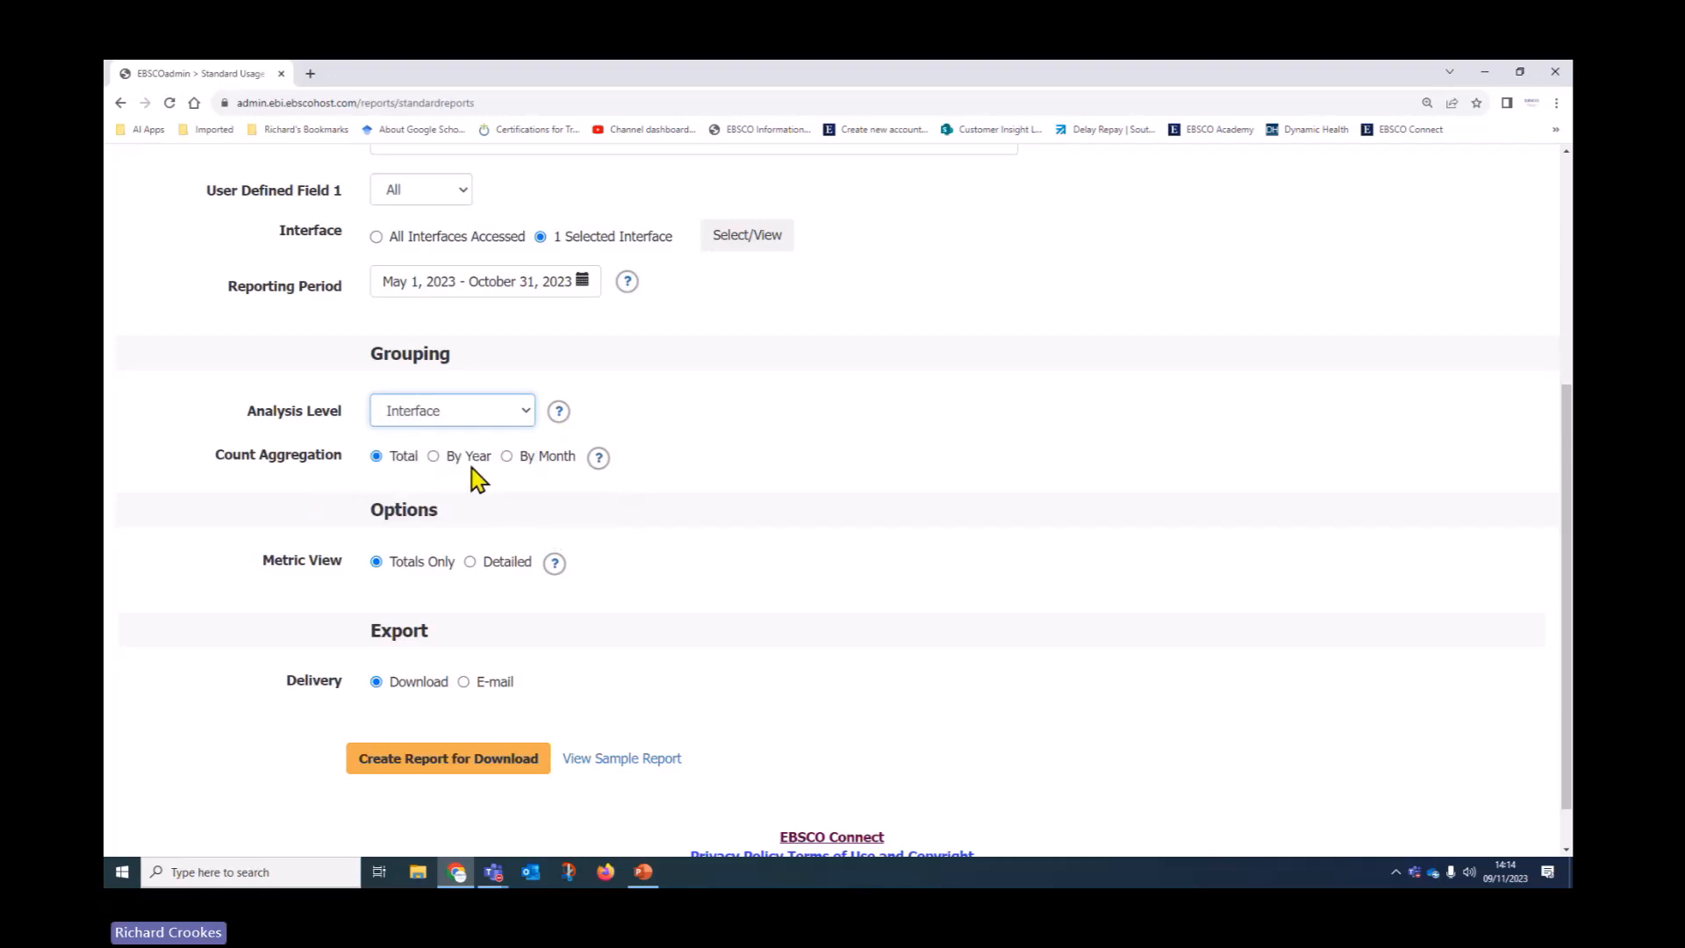
left_click(509, 459)
scroll(716, 527, "down", 1)
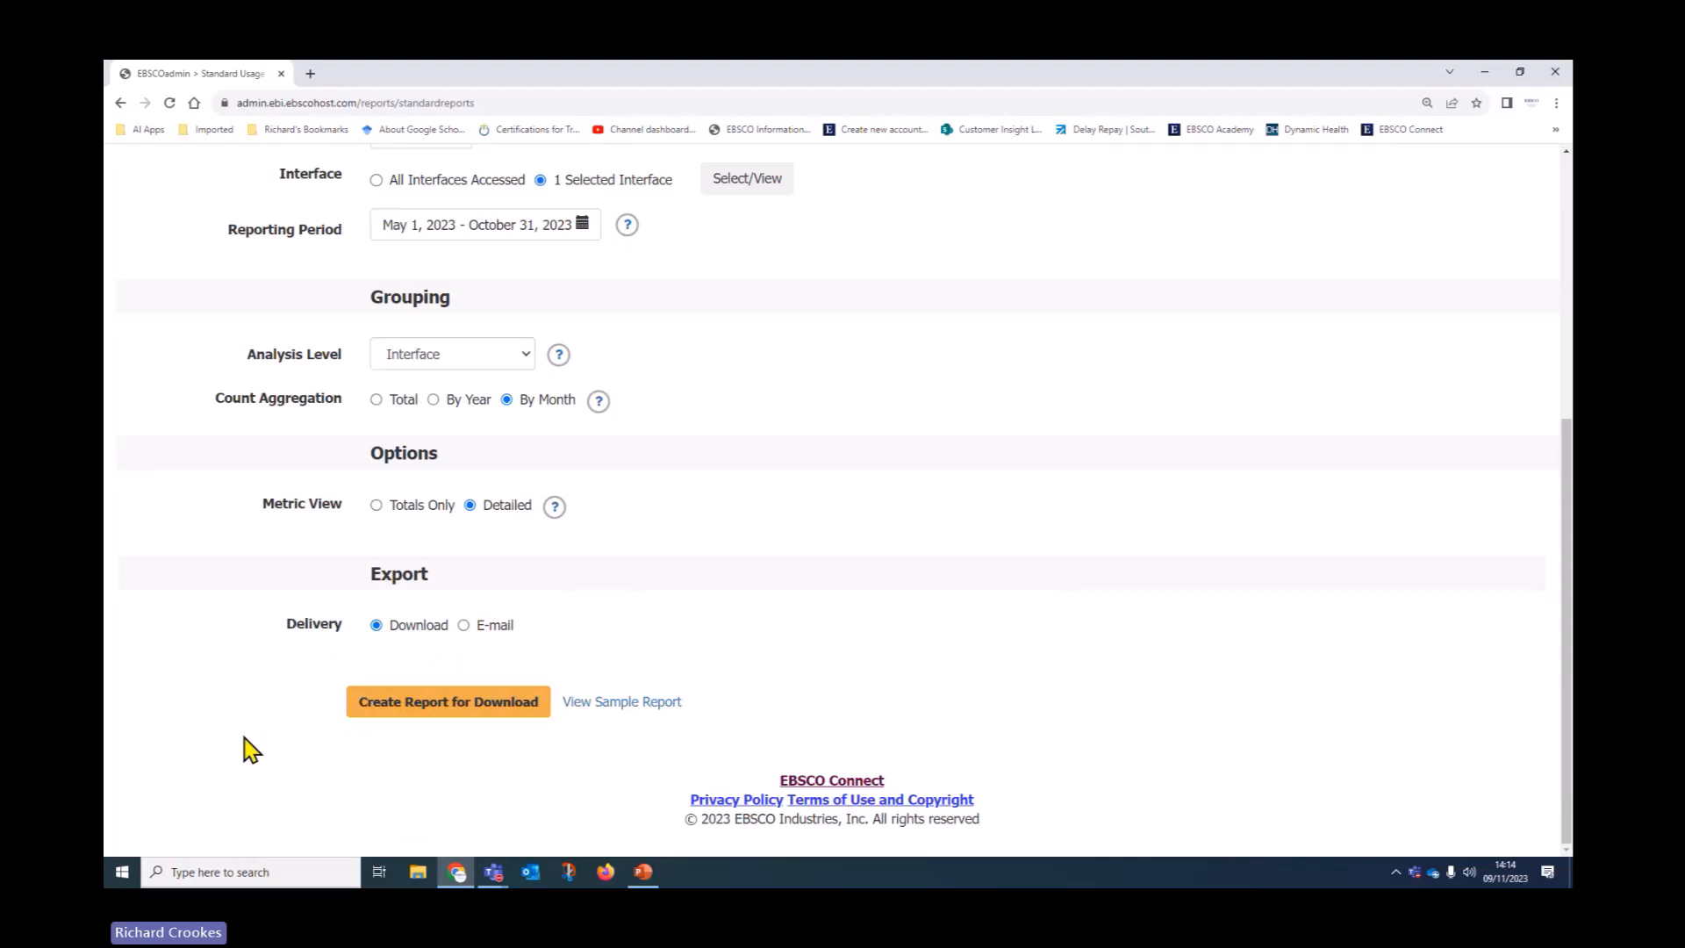
Switch delivery to e-mail and enter the recipient's e-mail address
left_click(463, 625)
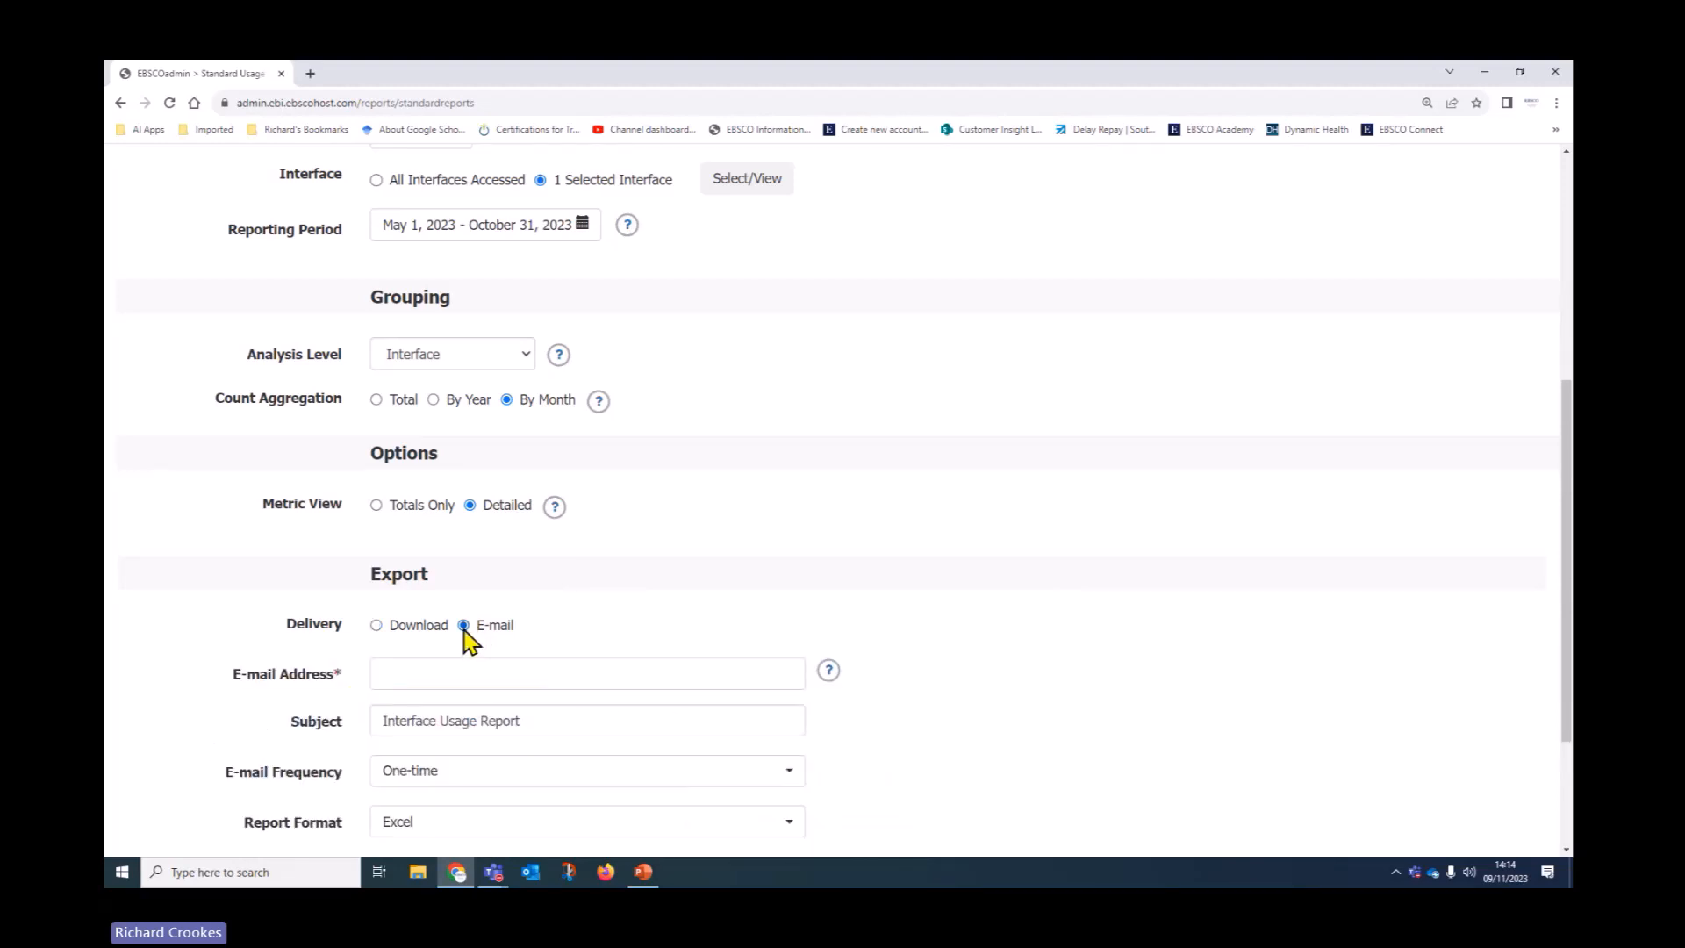
scroll(210, 685, "down", 1)
scroll(210, 685, "down", 2)
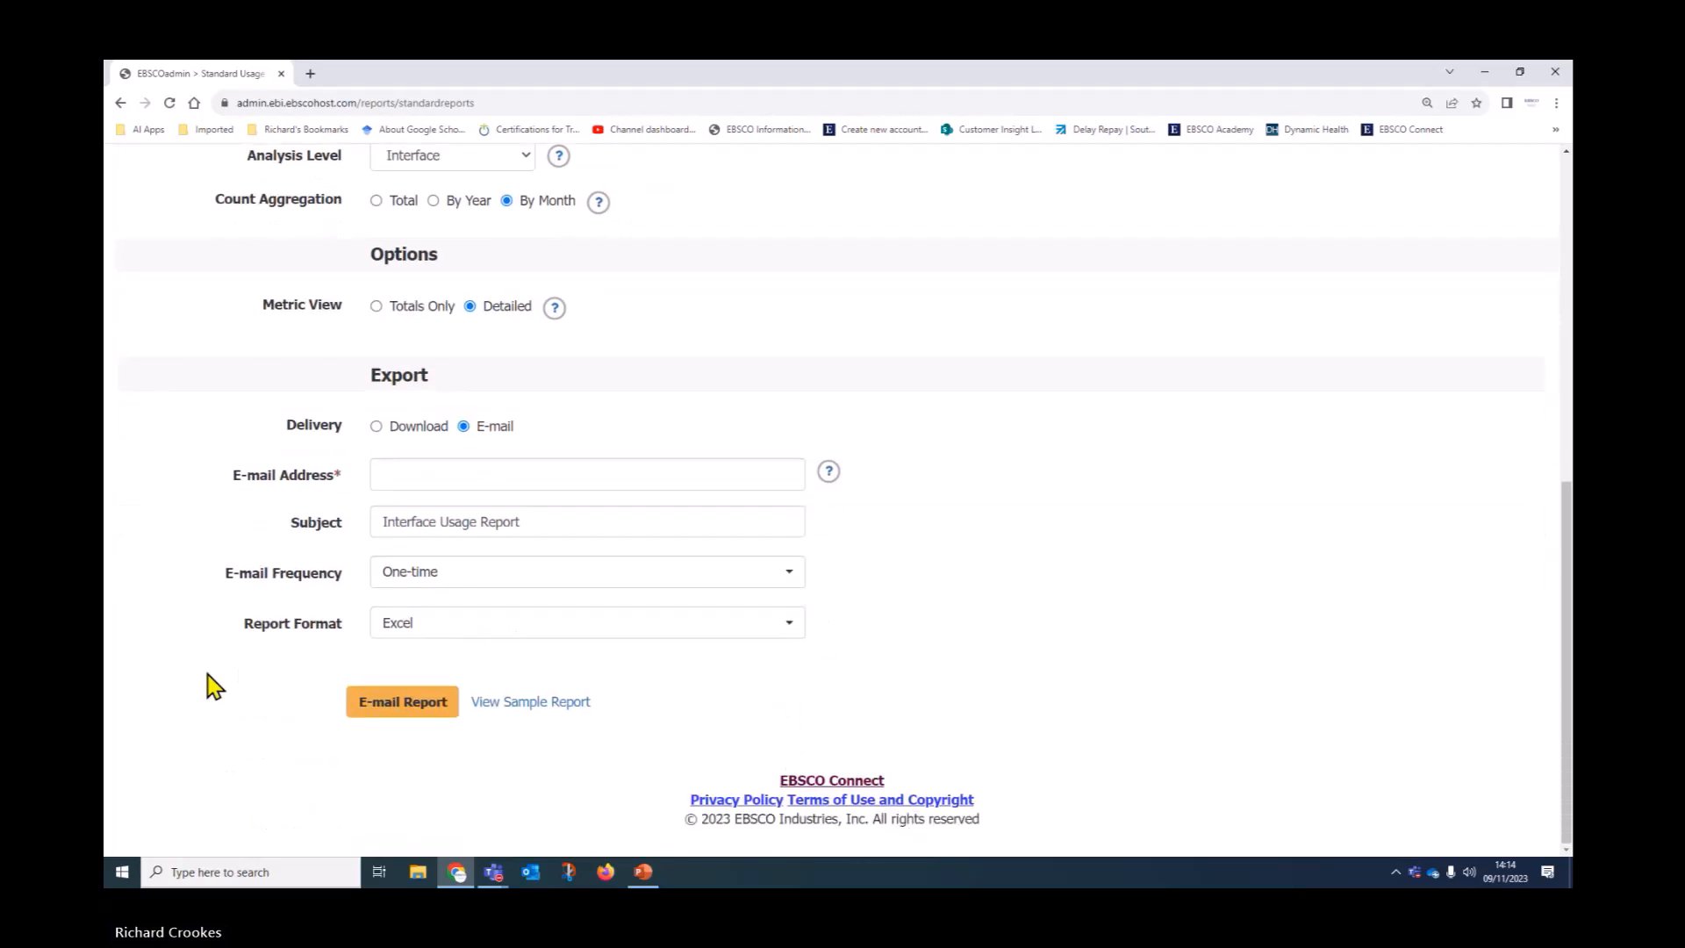
left_click(405, 481)
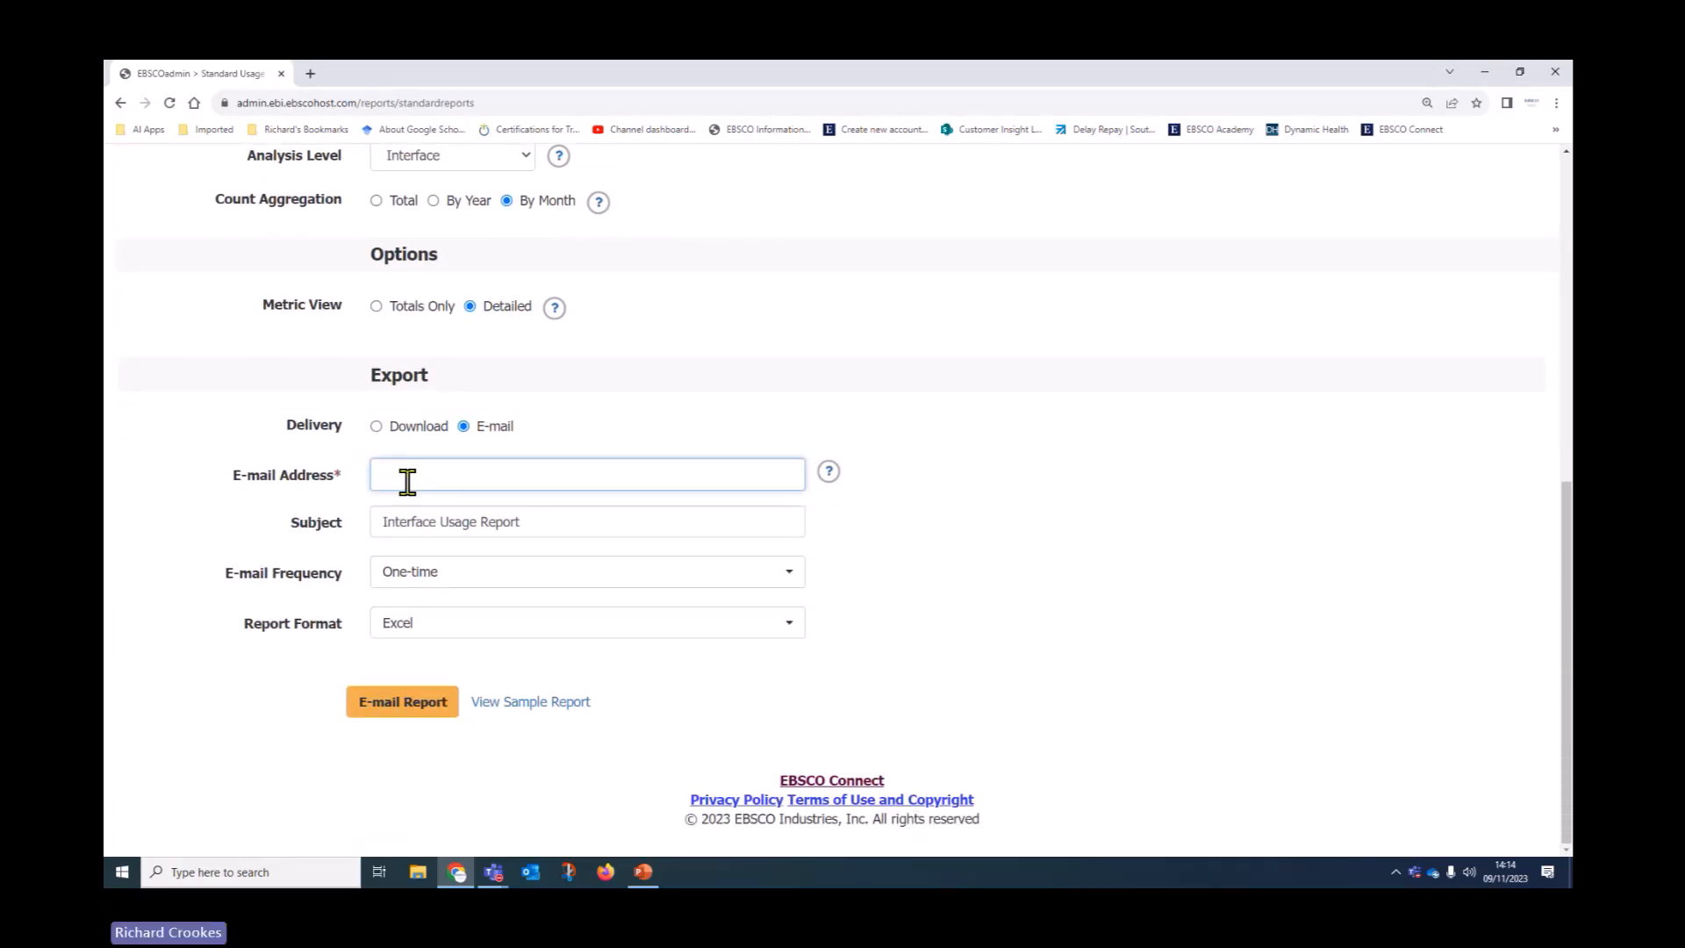
mouse_move(840, 482)
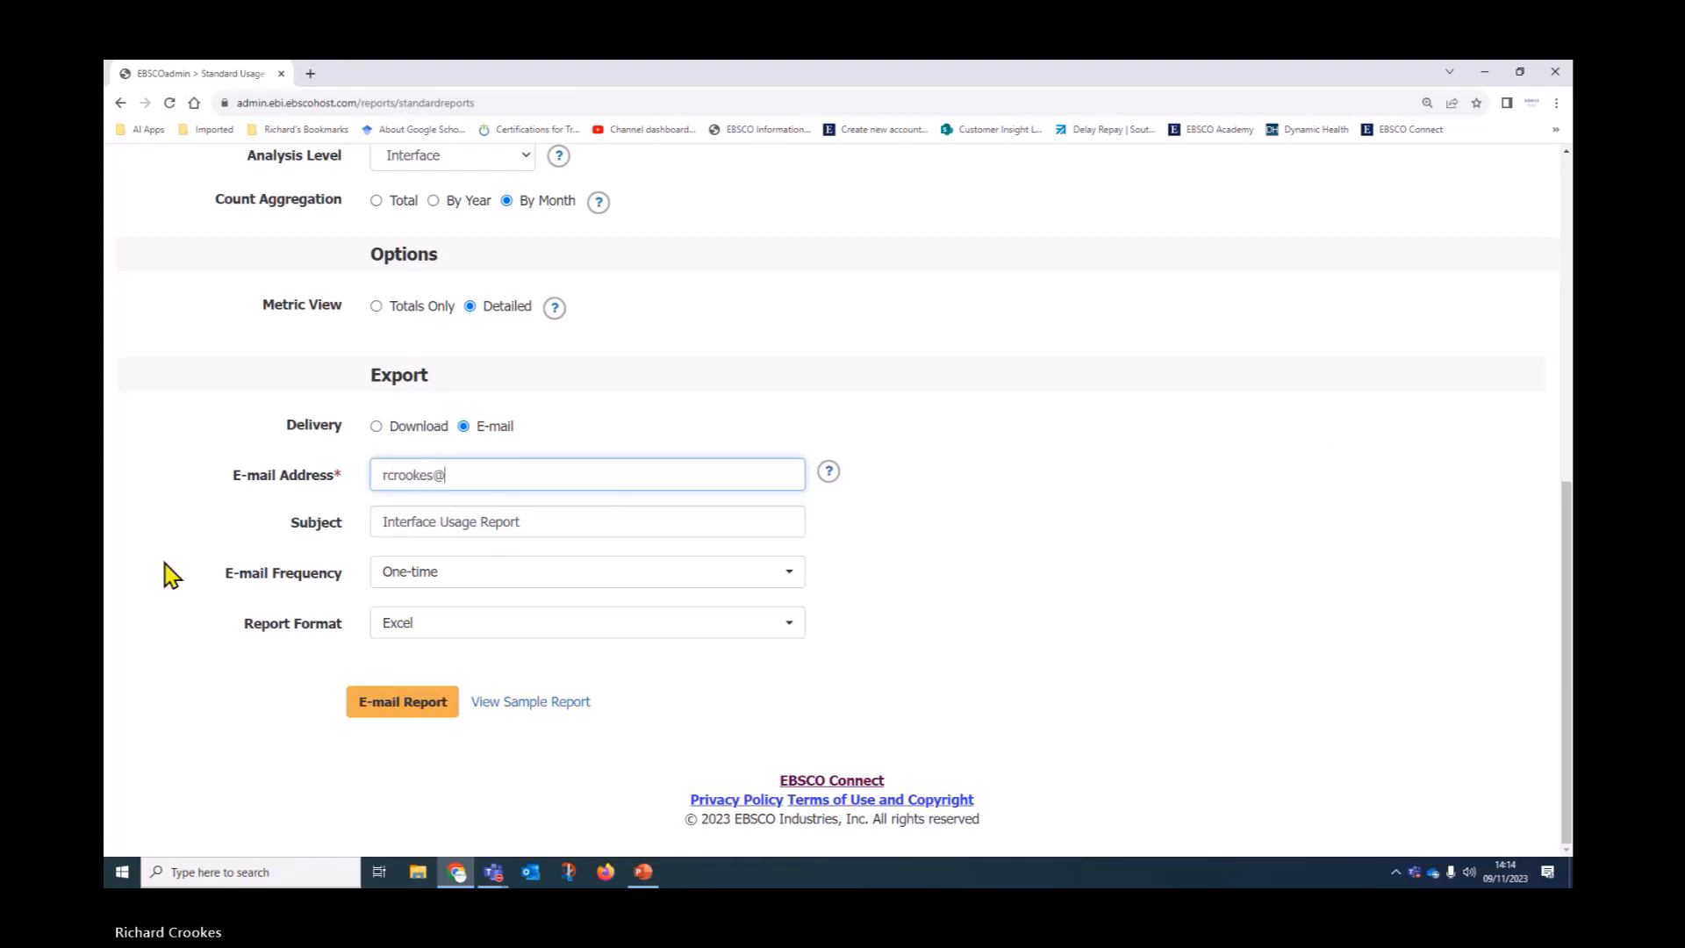
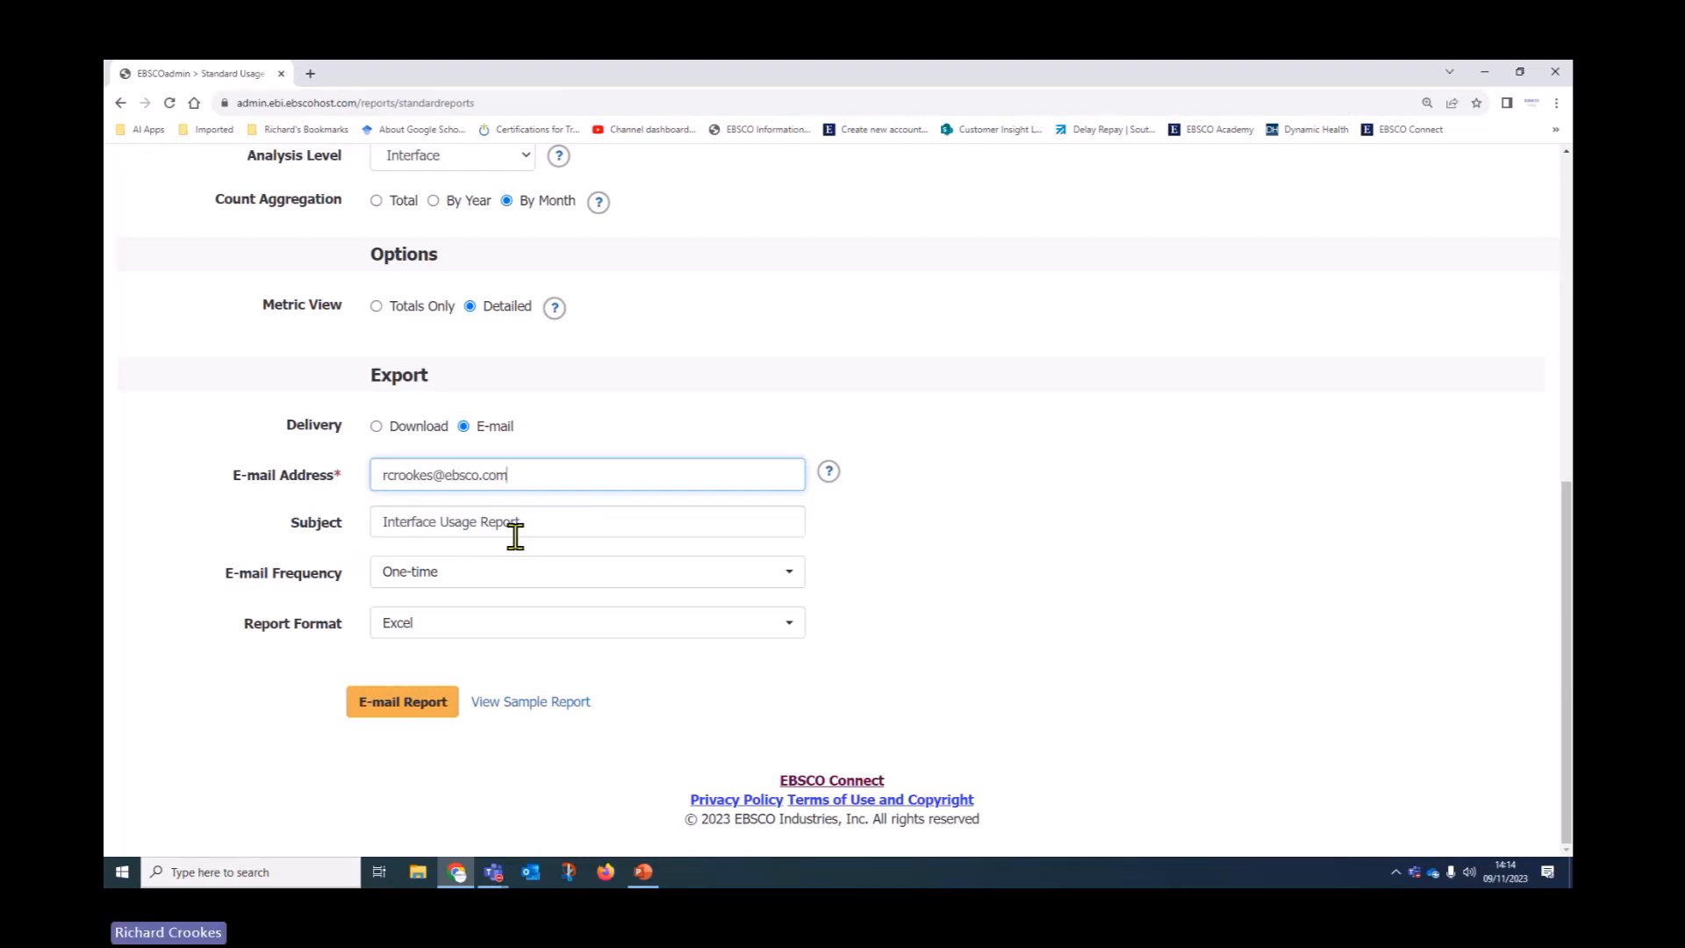
Make the subject 'EDS Interface Usage Report', keep one-time Excel delivery, and e-mail it
left_click(376, 521)
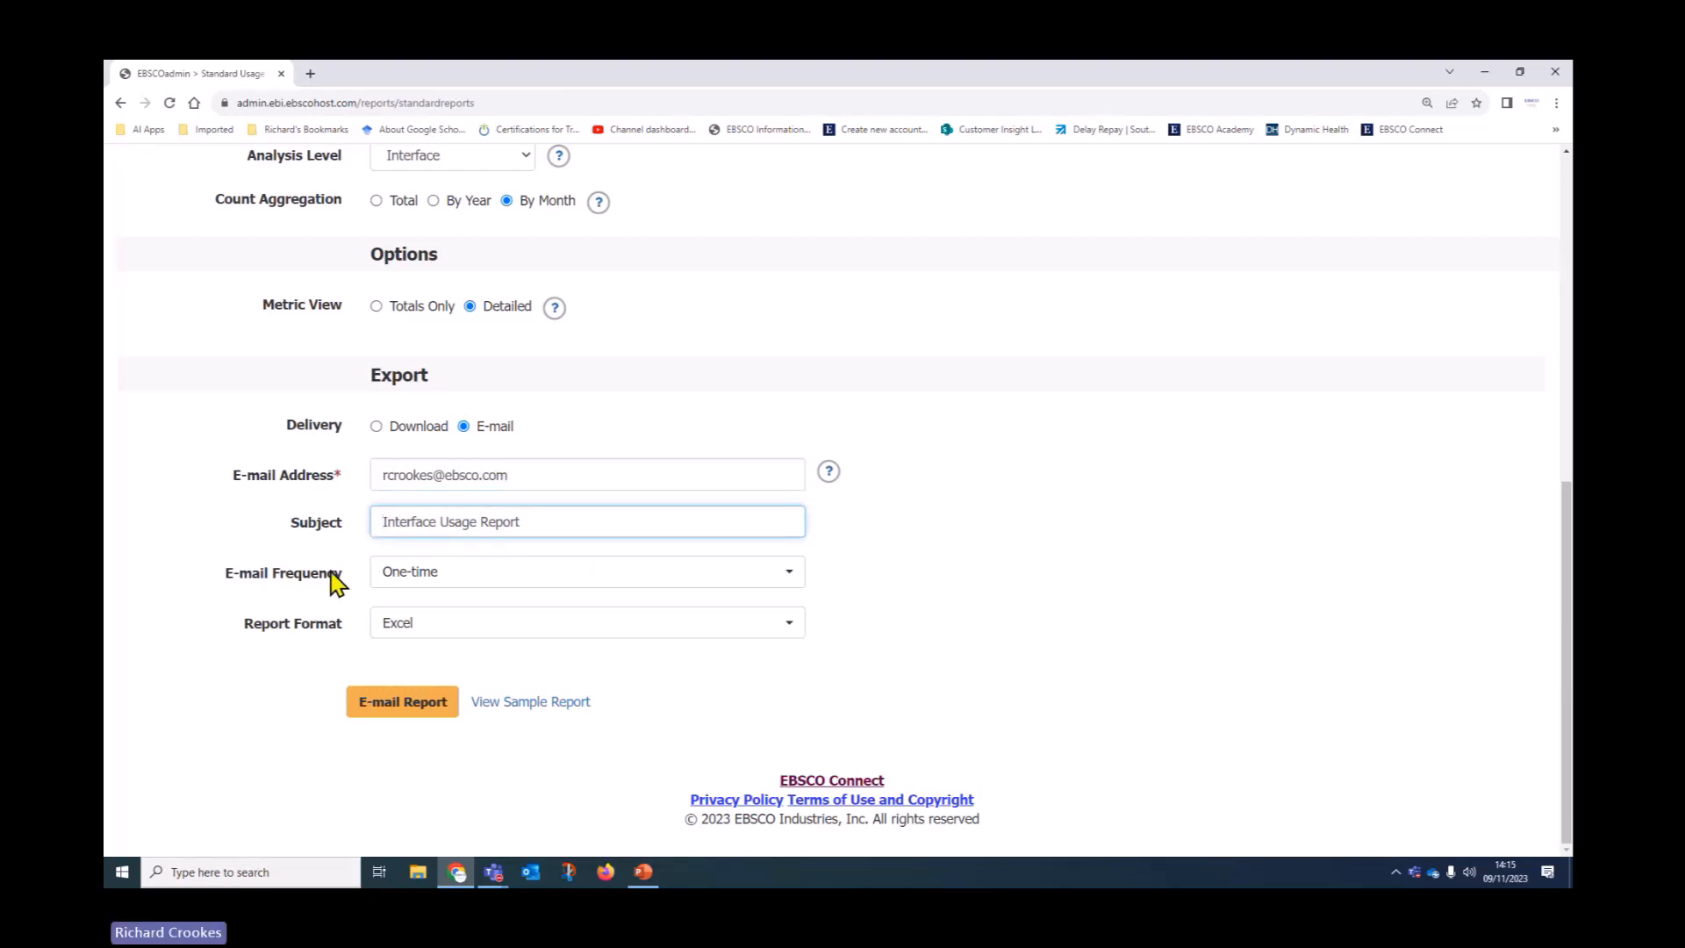
type("EDS")
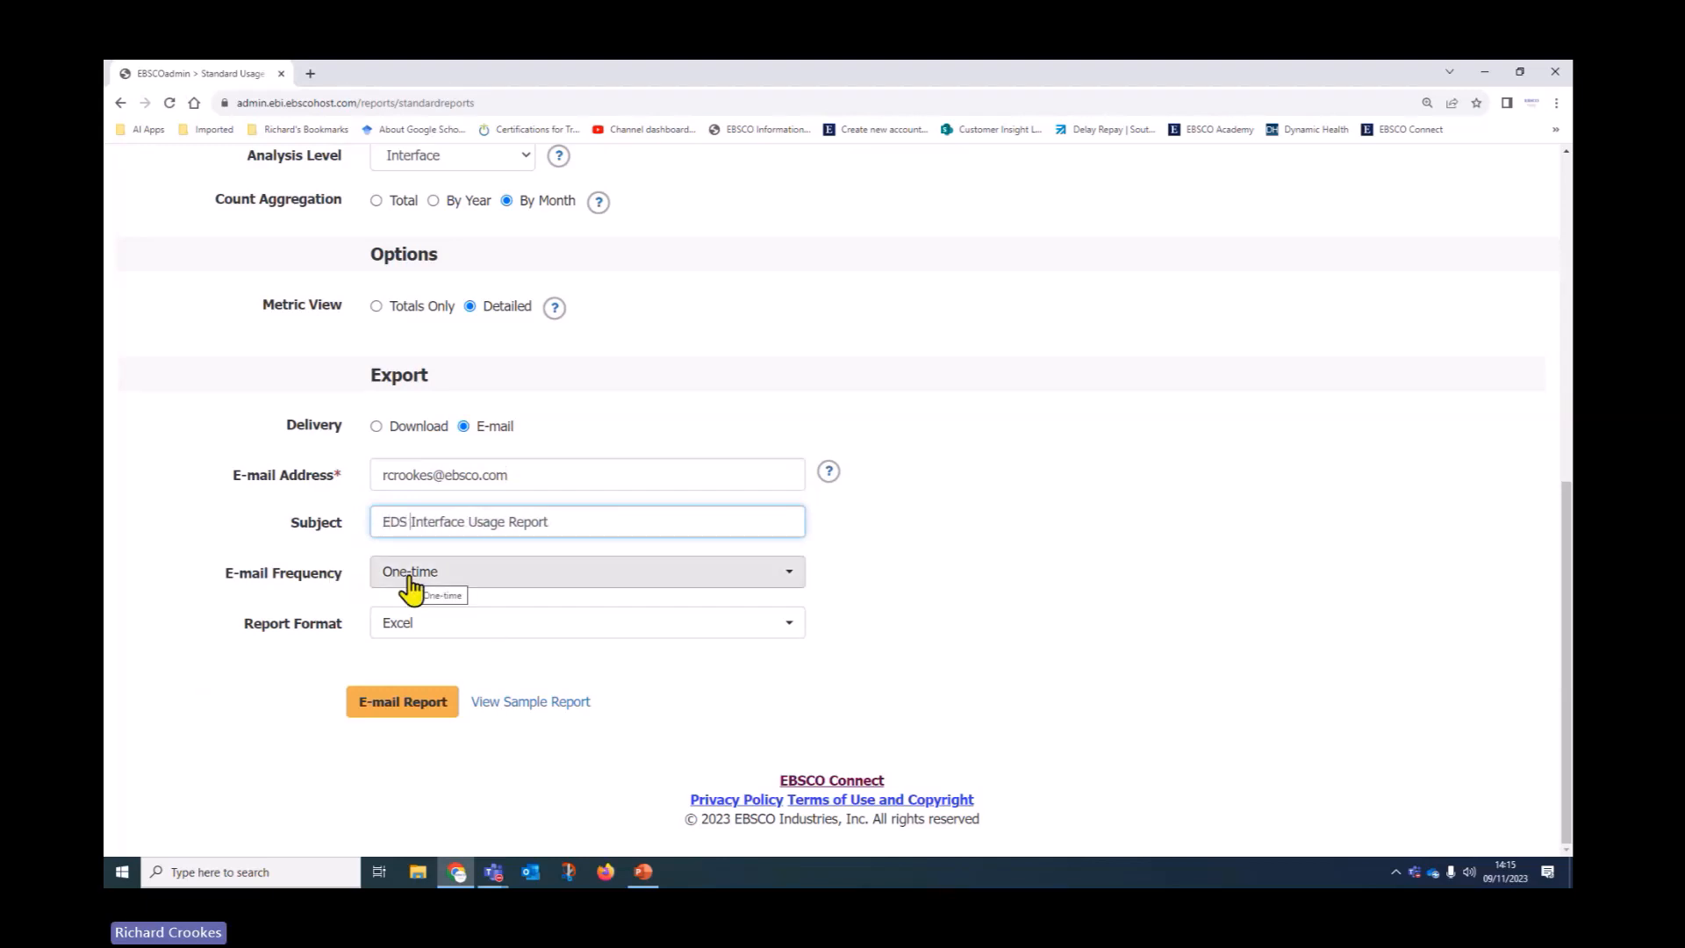
left_click(468, 583)
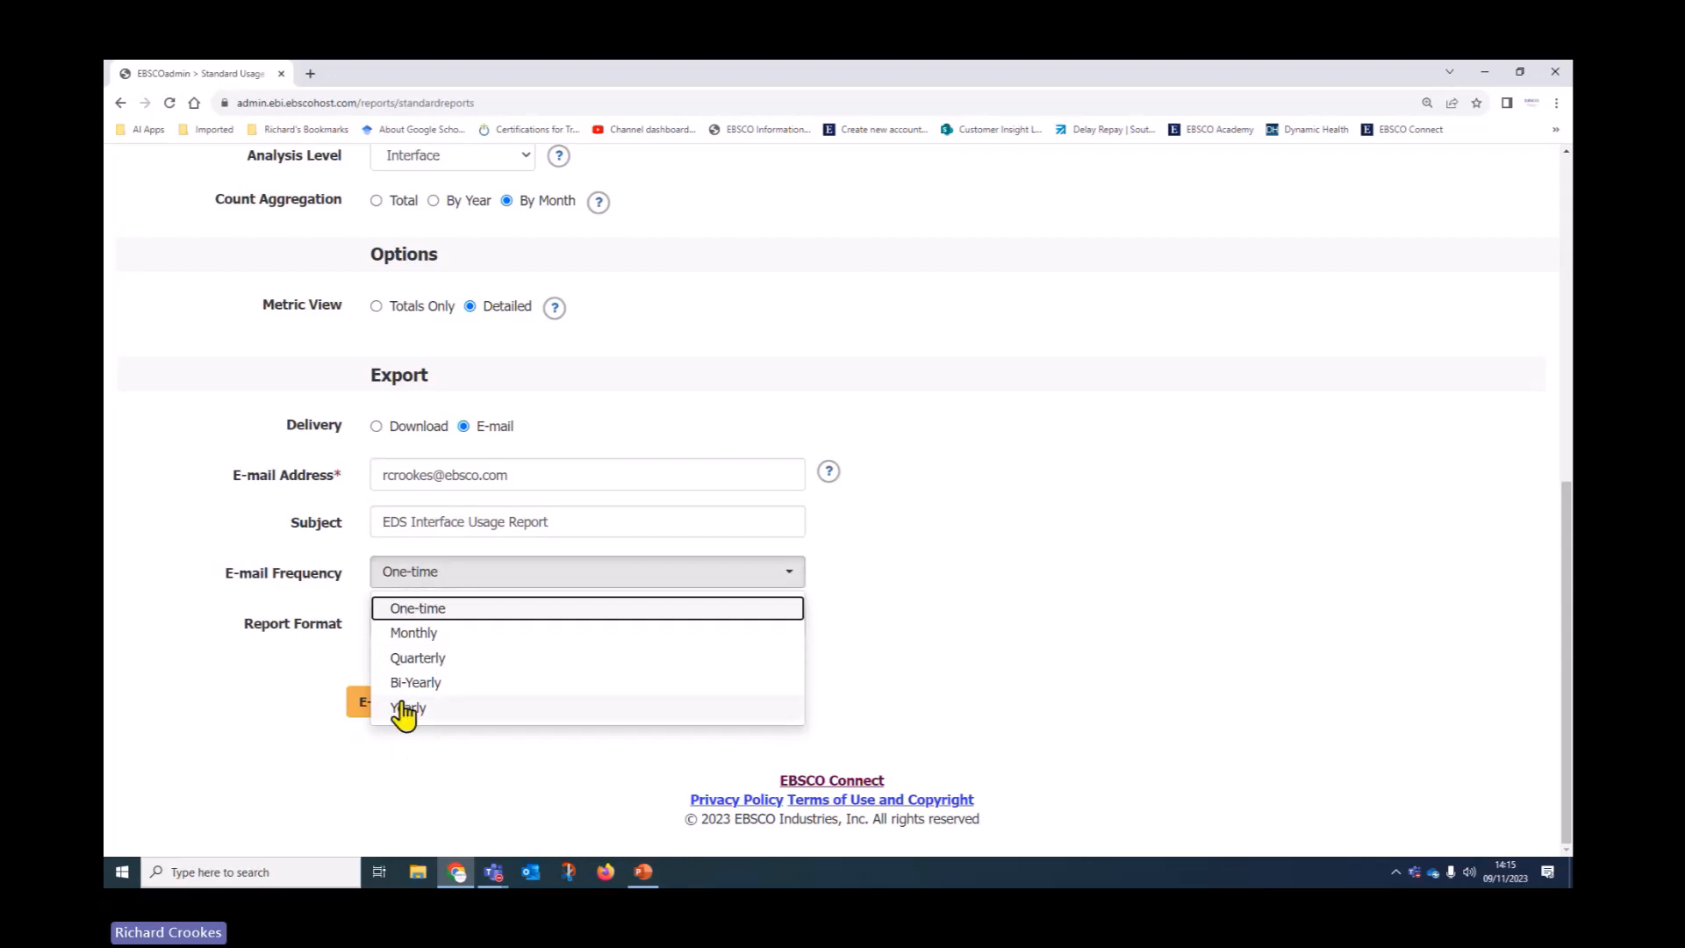
left_click(1079, 632)
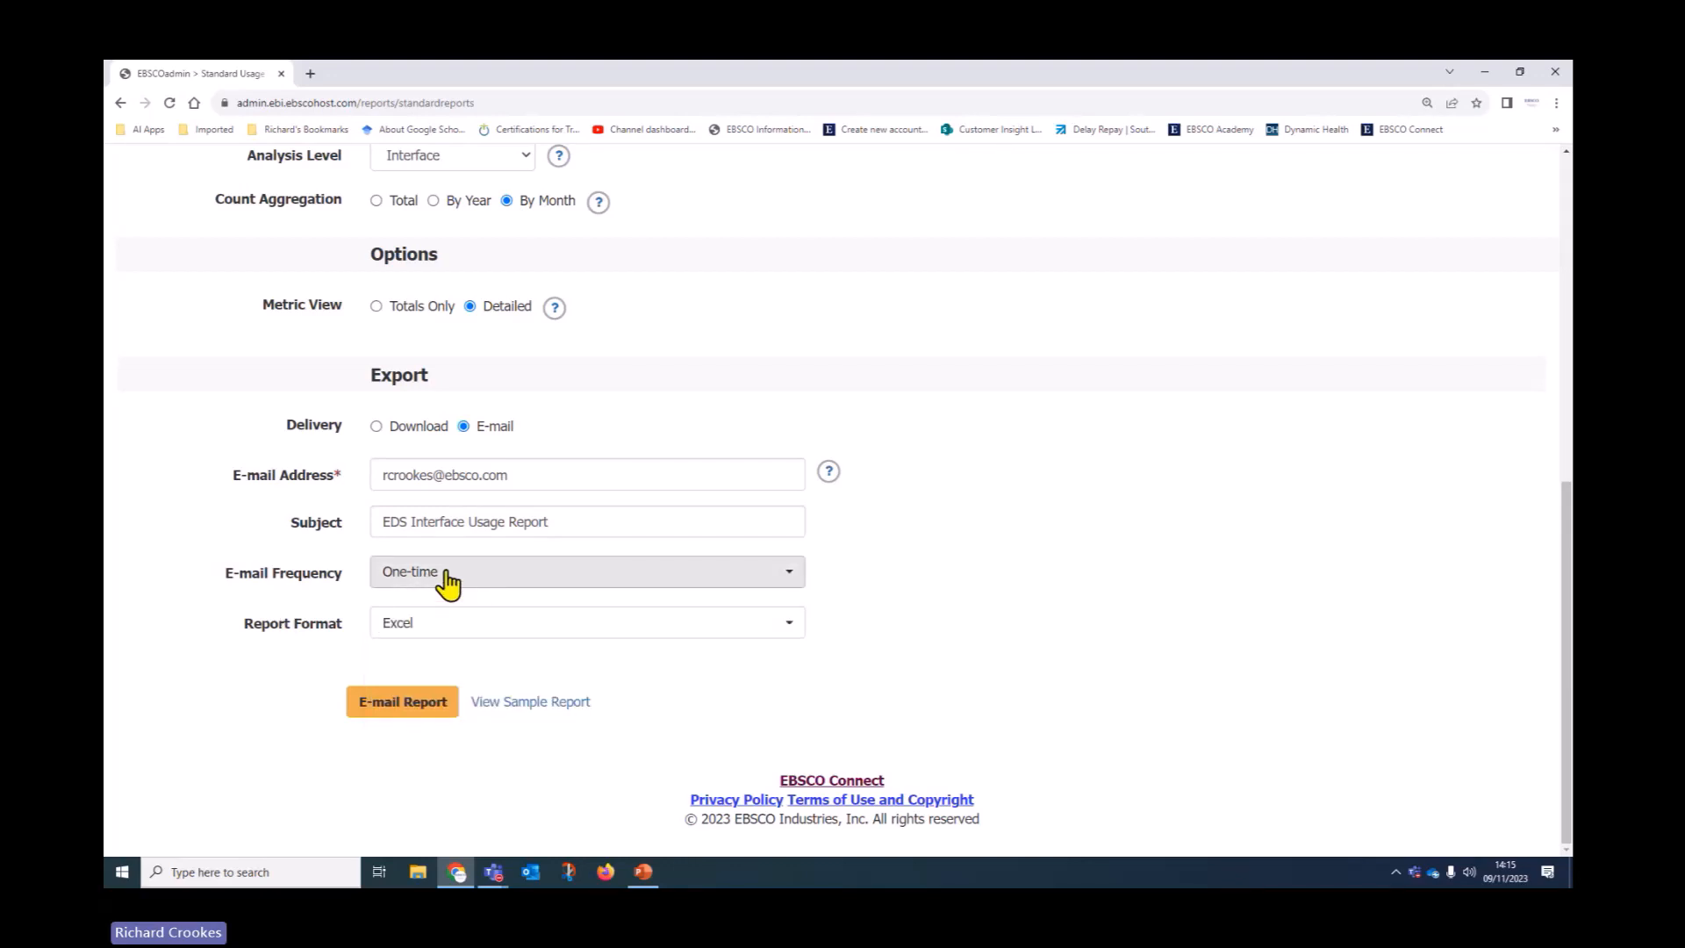
left_click(433, 628)
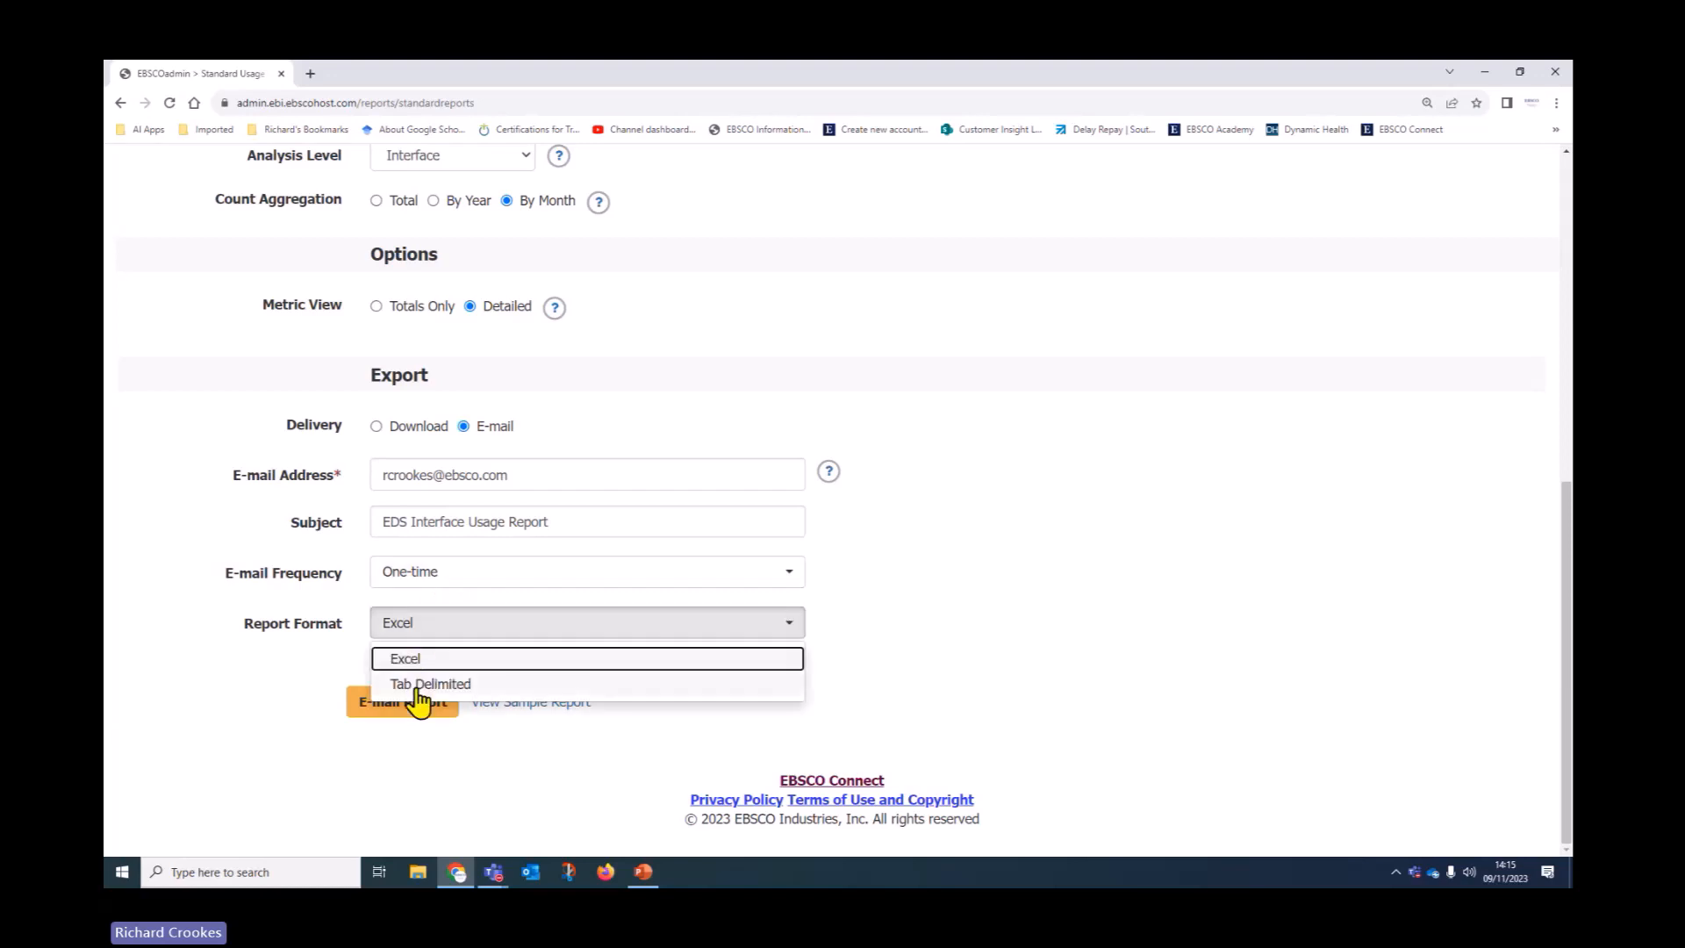
left_click(1066, 682)
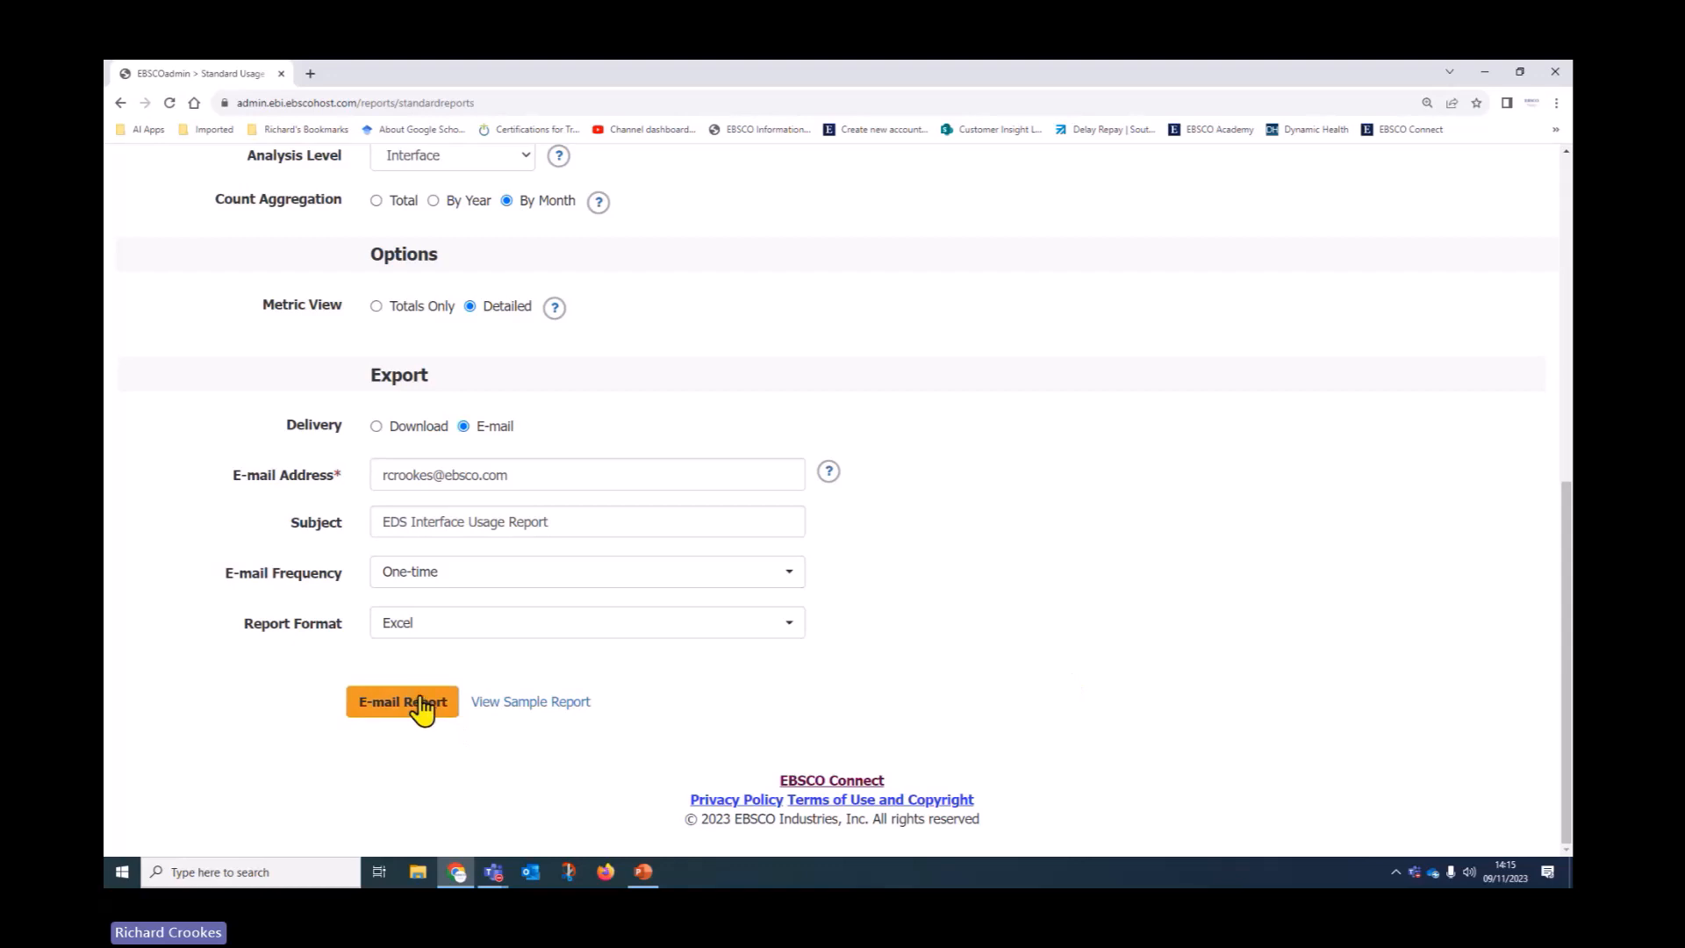
left_click(419, 702)
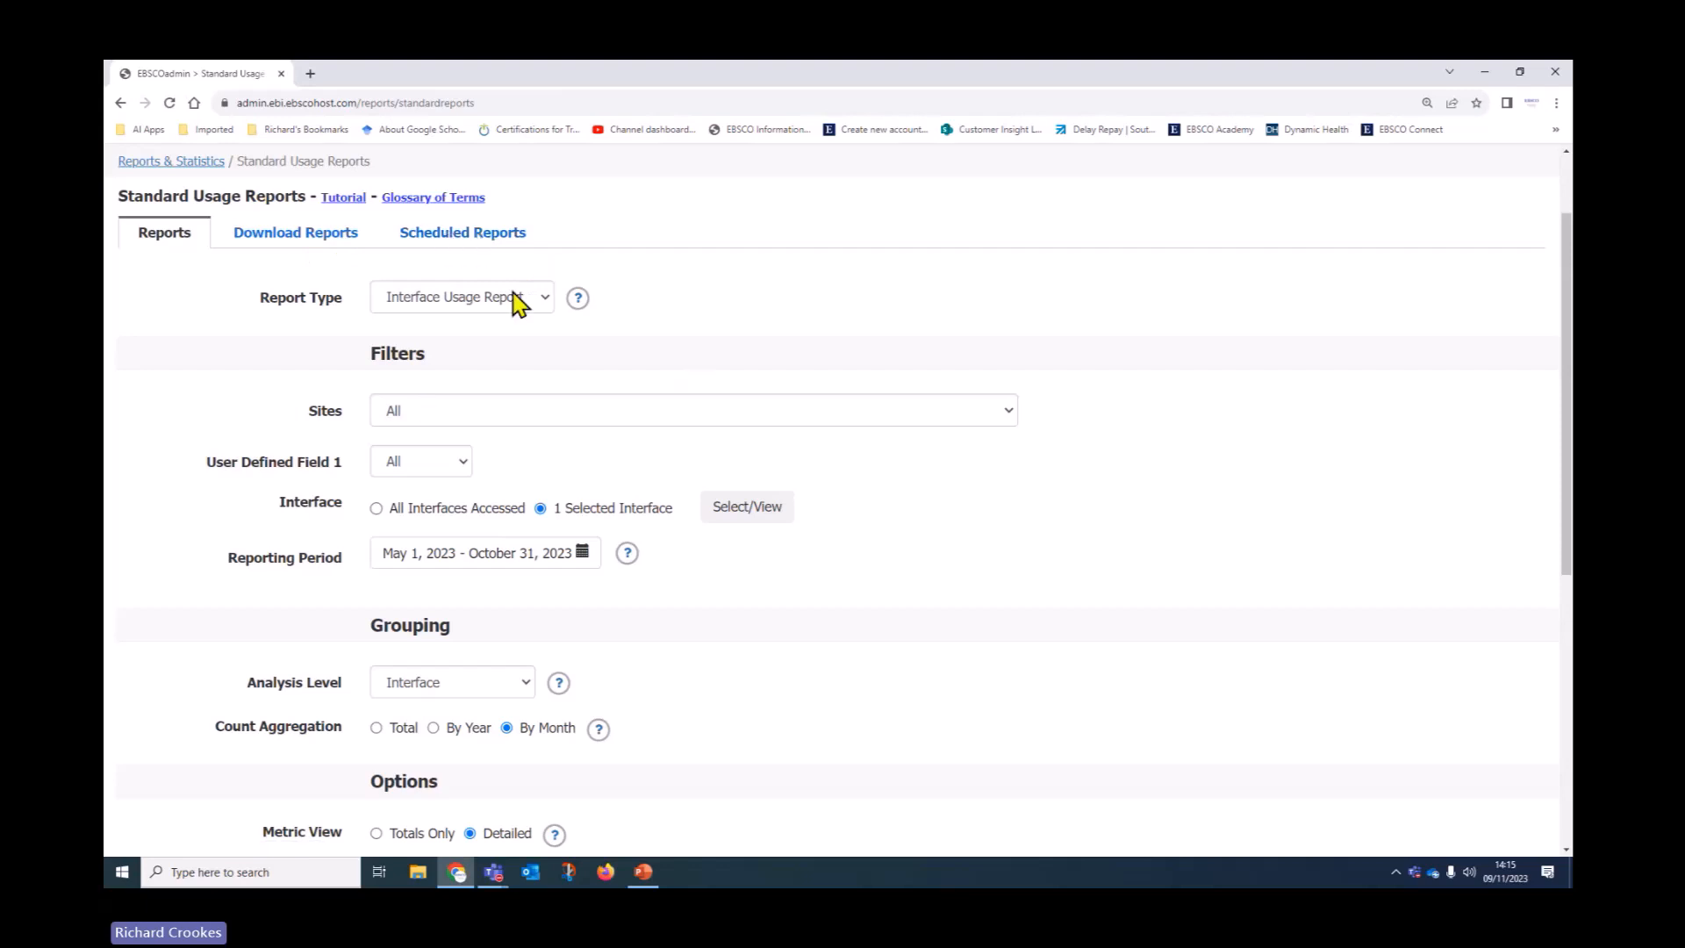
Show the scheduled Interface Usage, Link Activity and Login Usage reports
left_click(480, 237)
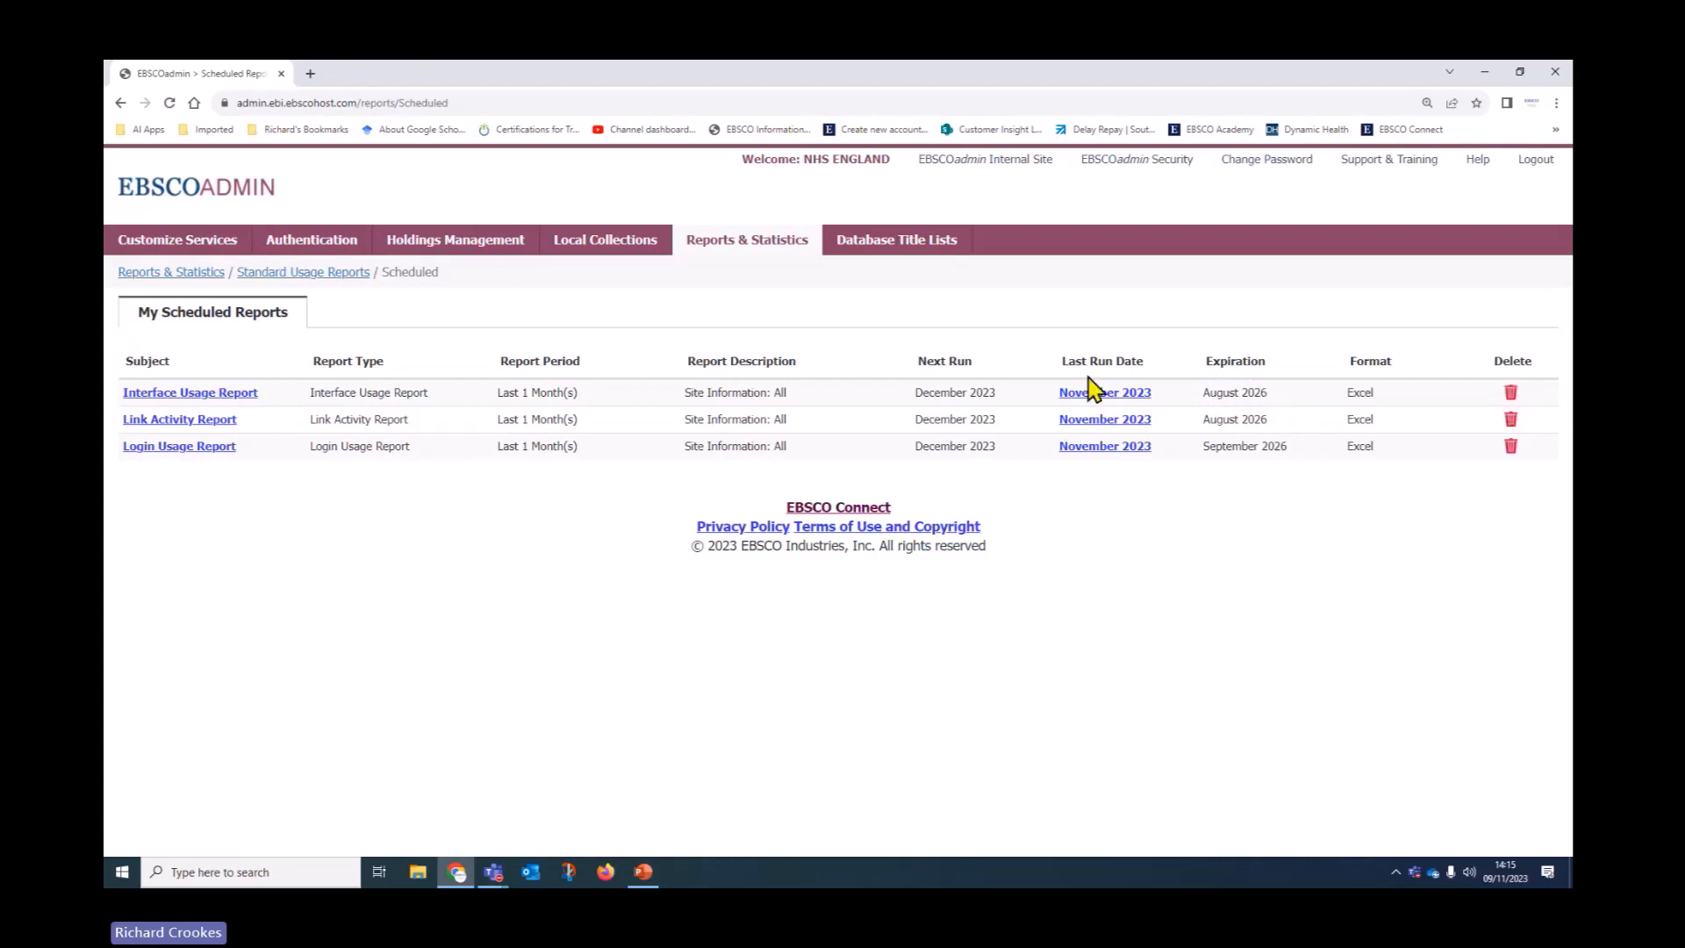
Inspect the Interface Usage and Link Activity schedules (expiry August 2026) unchanged, then return to Standard Usage Reports
left_click(176, 395)
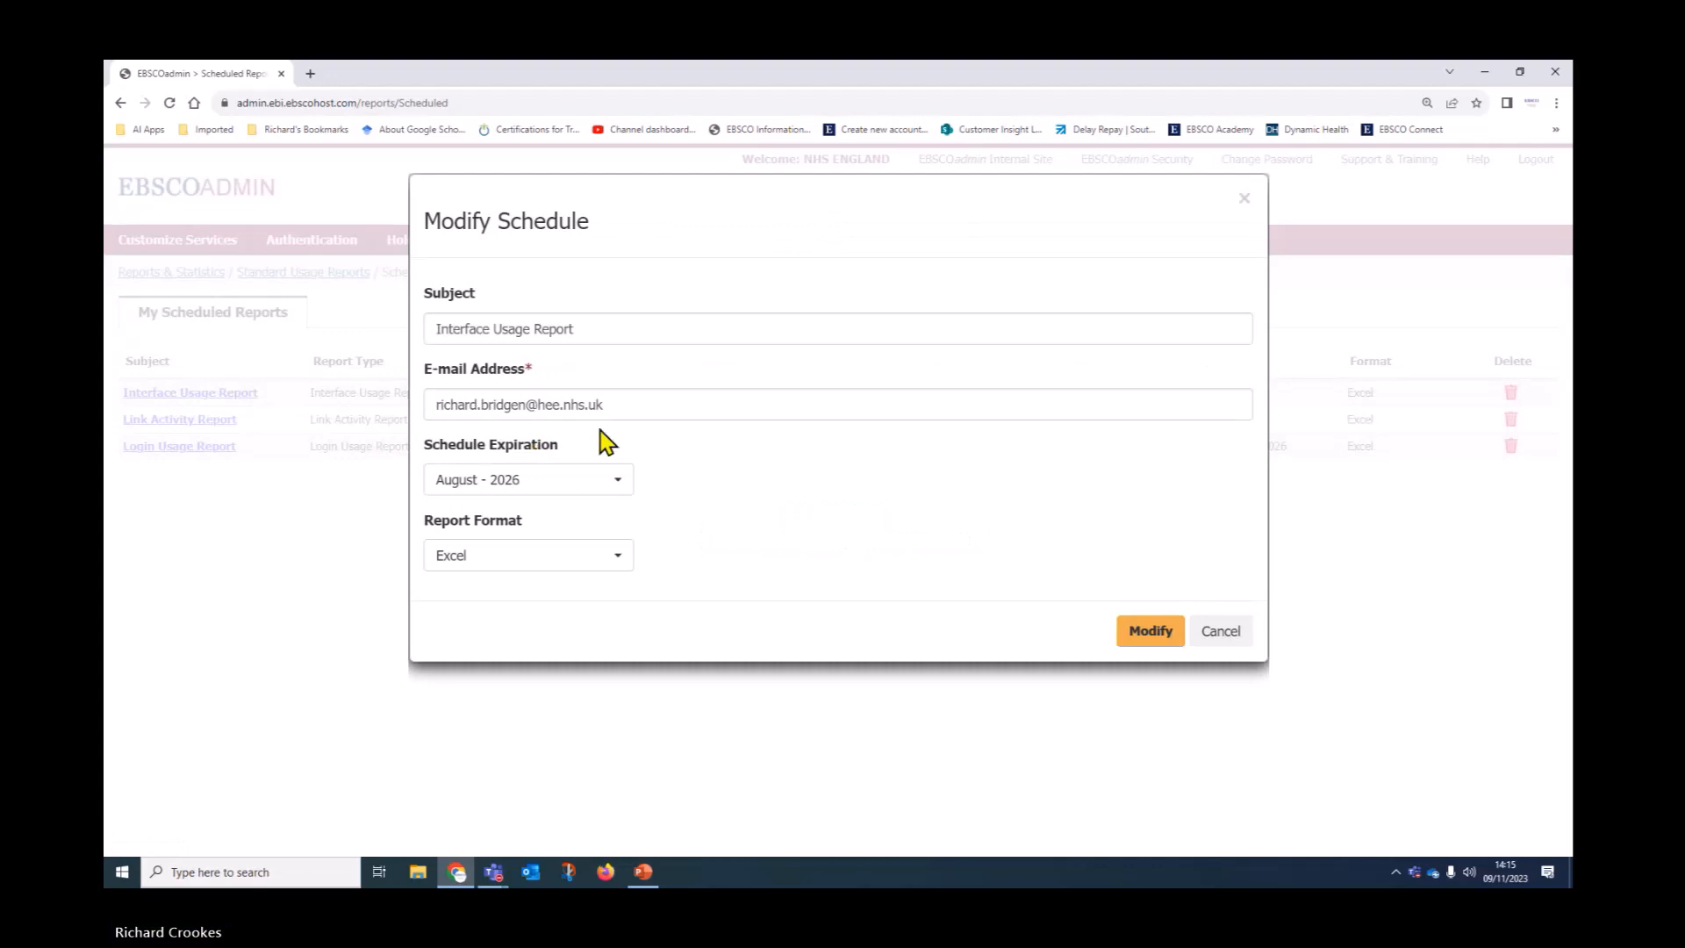
left_click(1223, 637)
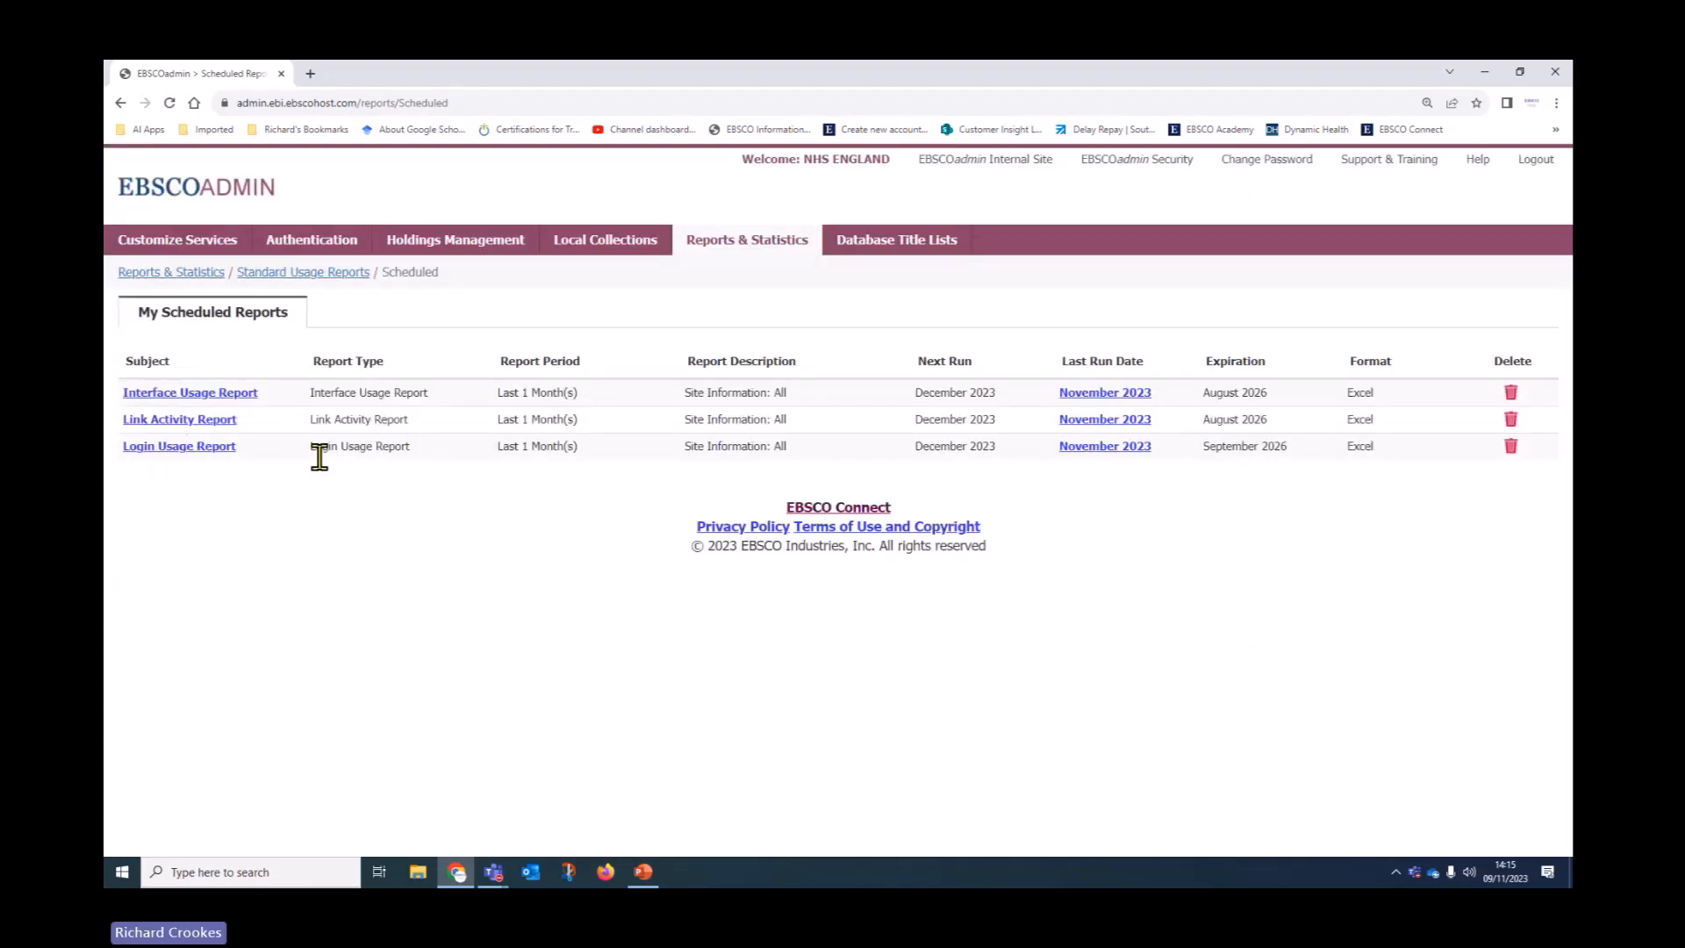
left_click(224, 421)
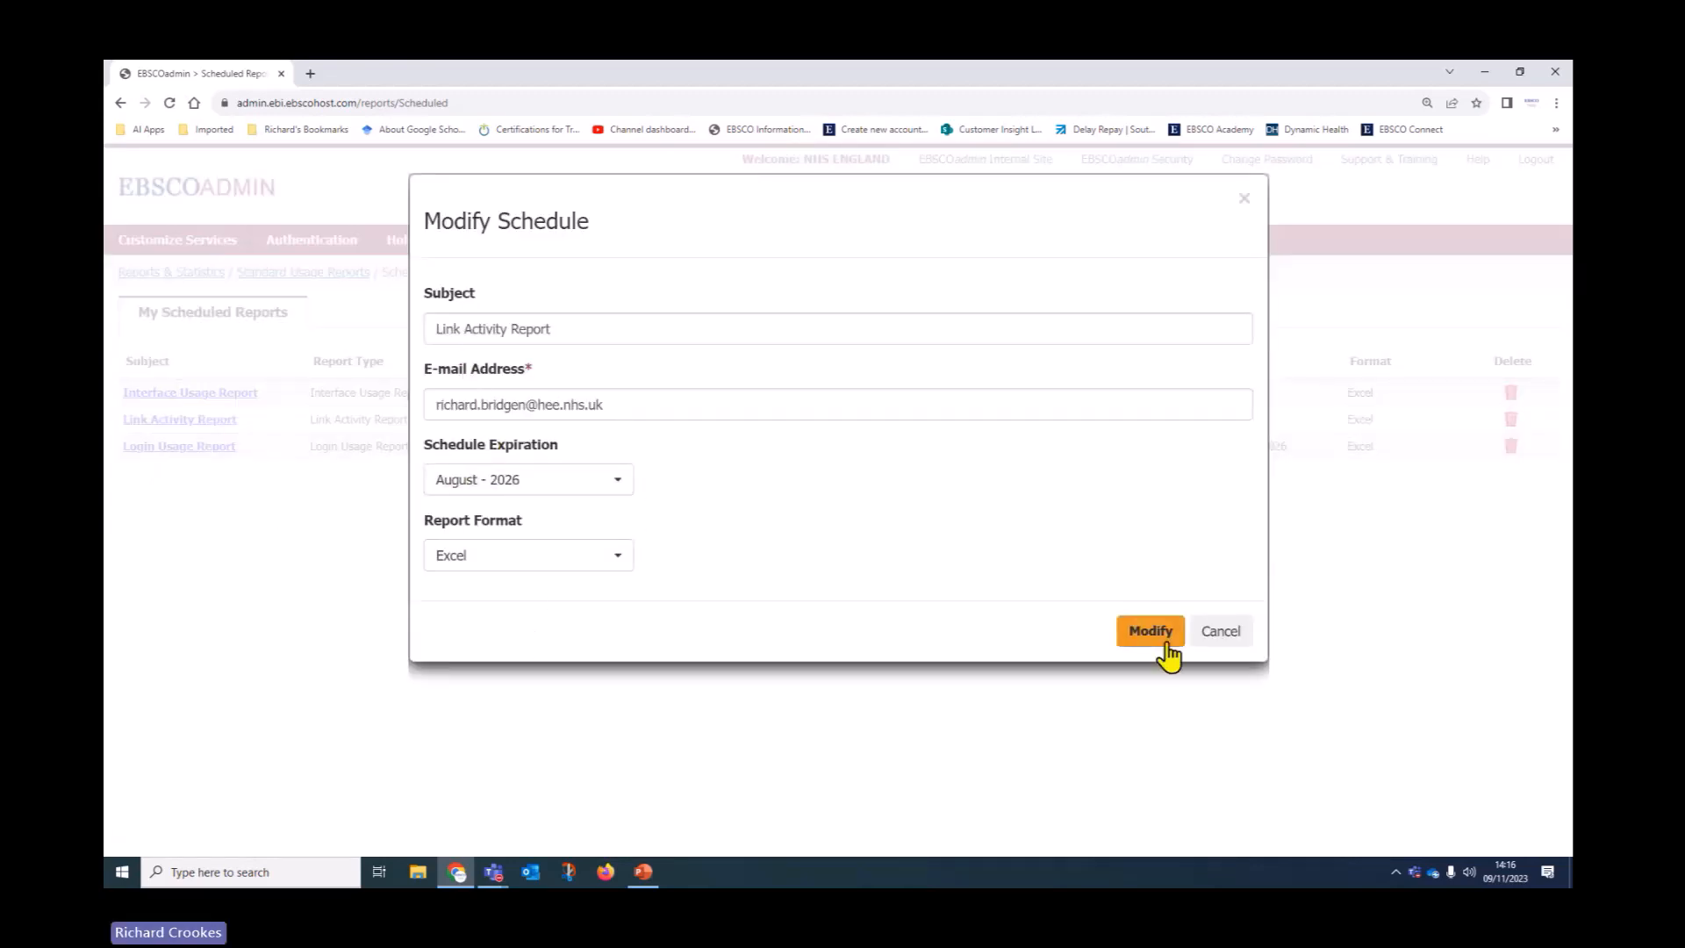
left_click(622, 489)
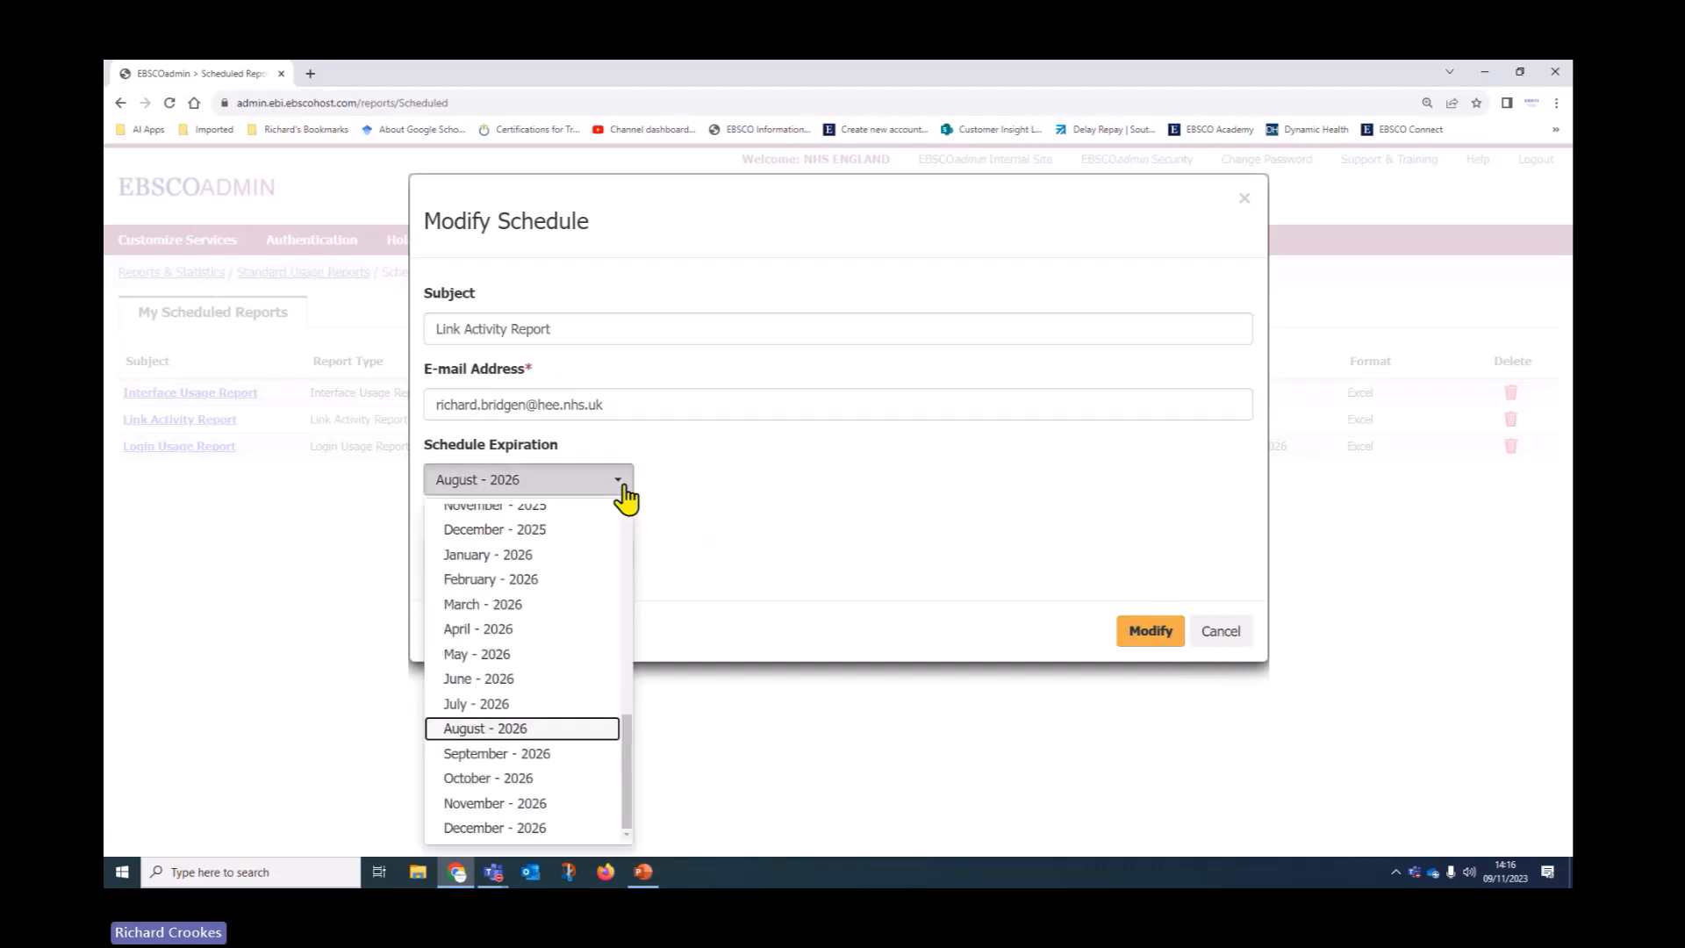
left_click(908, 523)
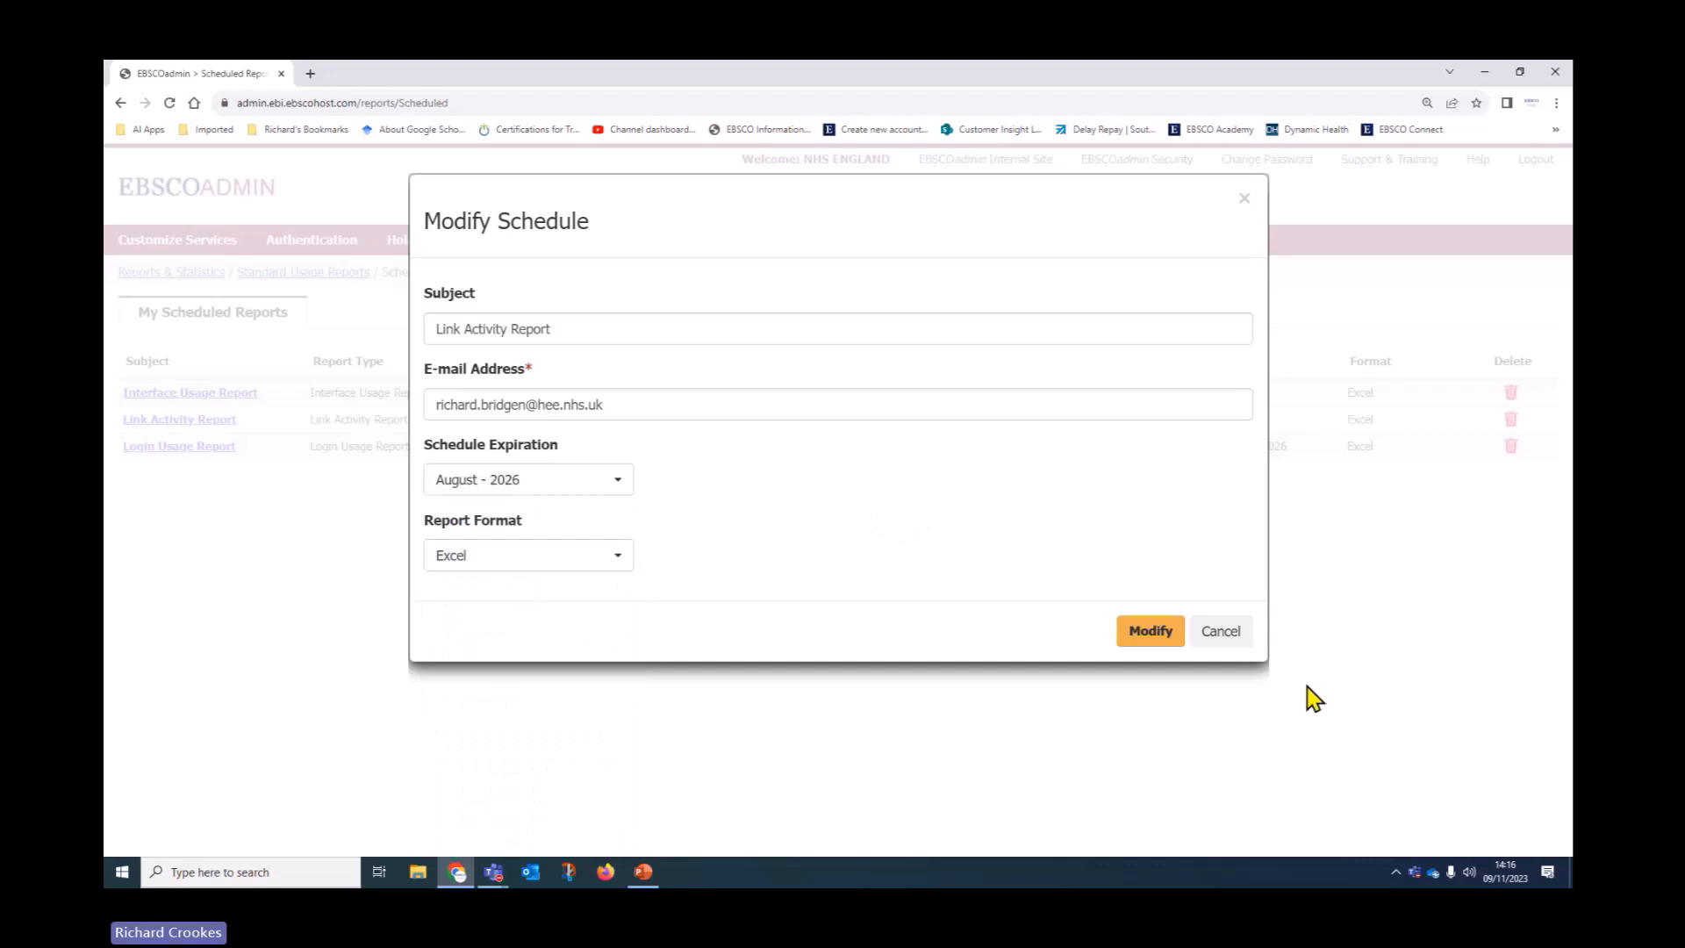
left_click(1225, 634)
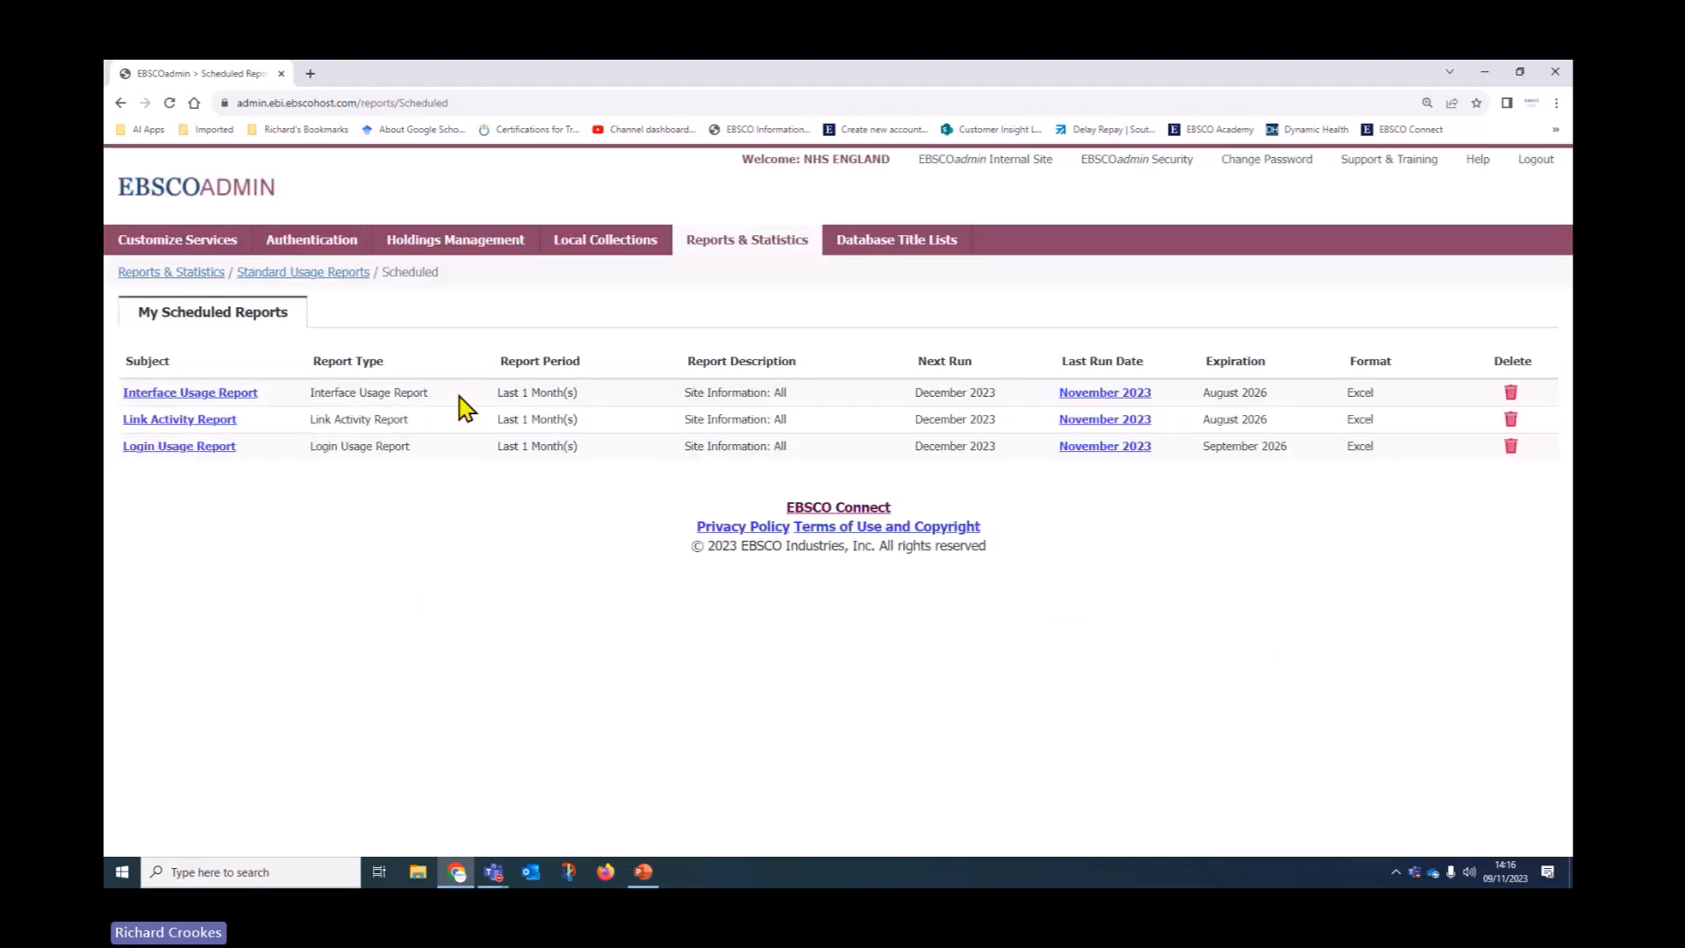
left_click(334, 279)
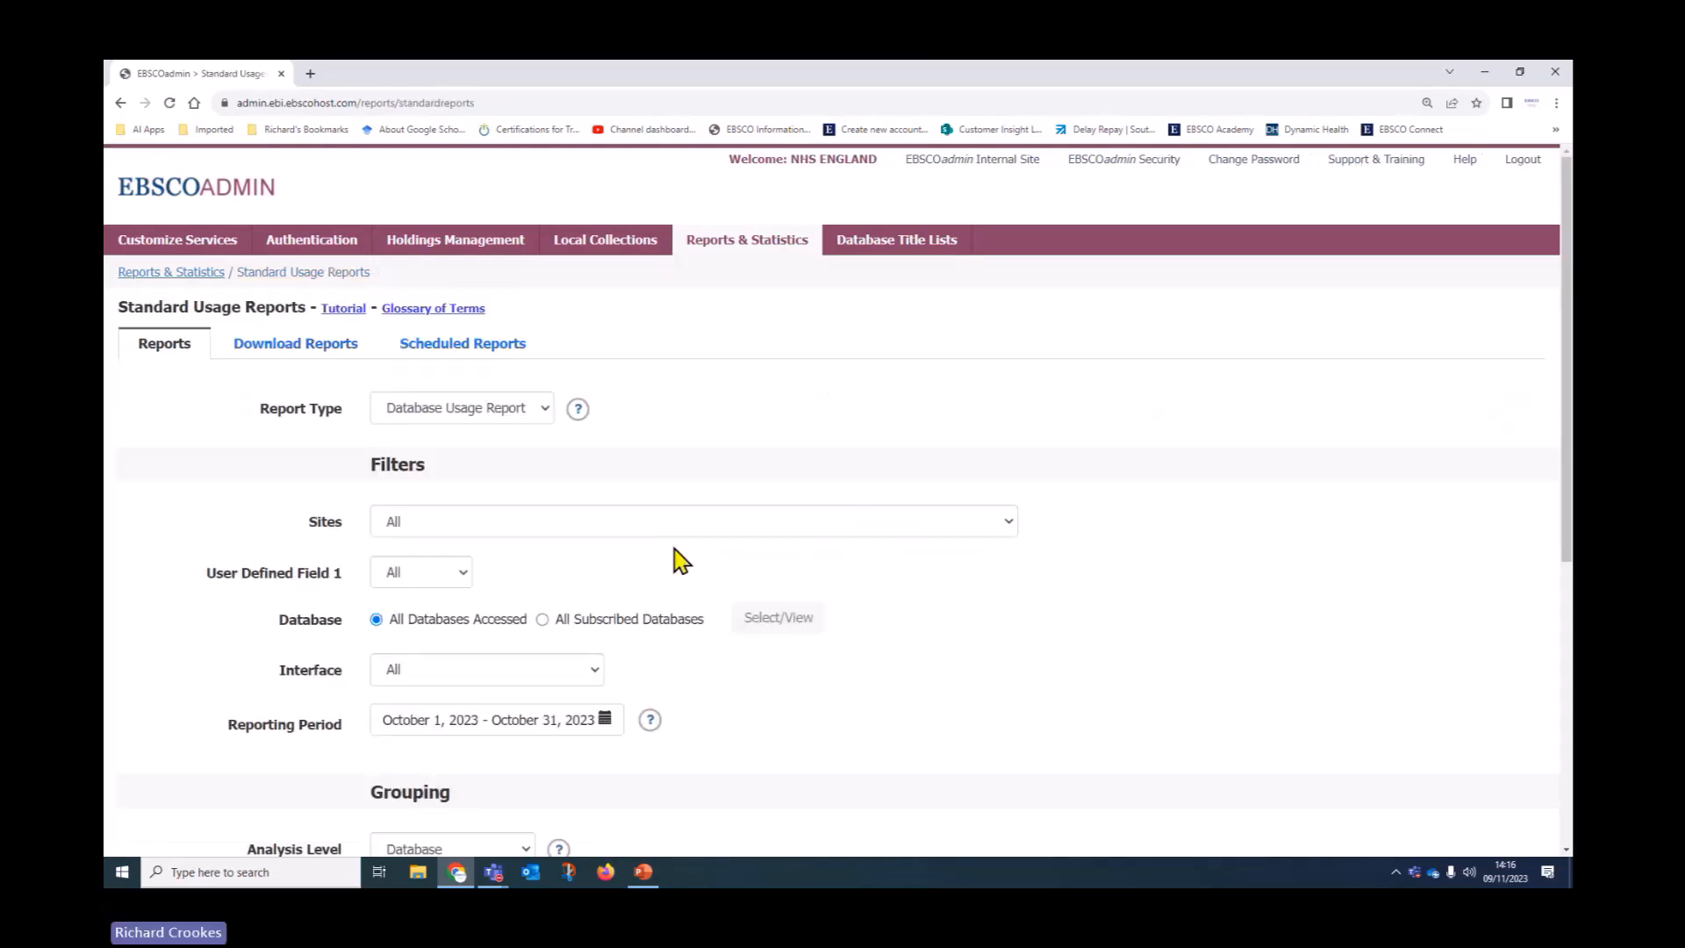
Look over the default Database Usage Report settings and bring up the five report types
scroll(917, 575, "down", 6)
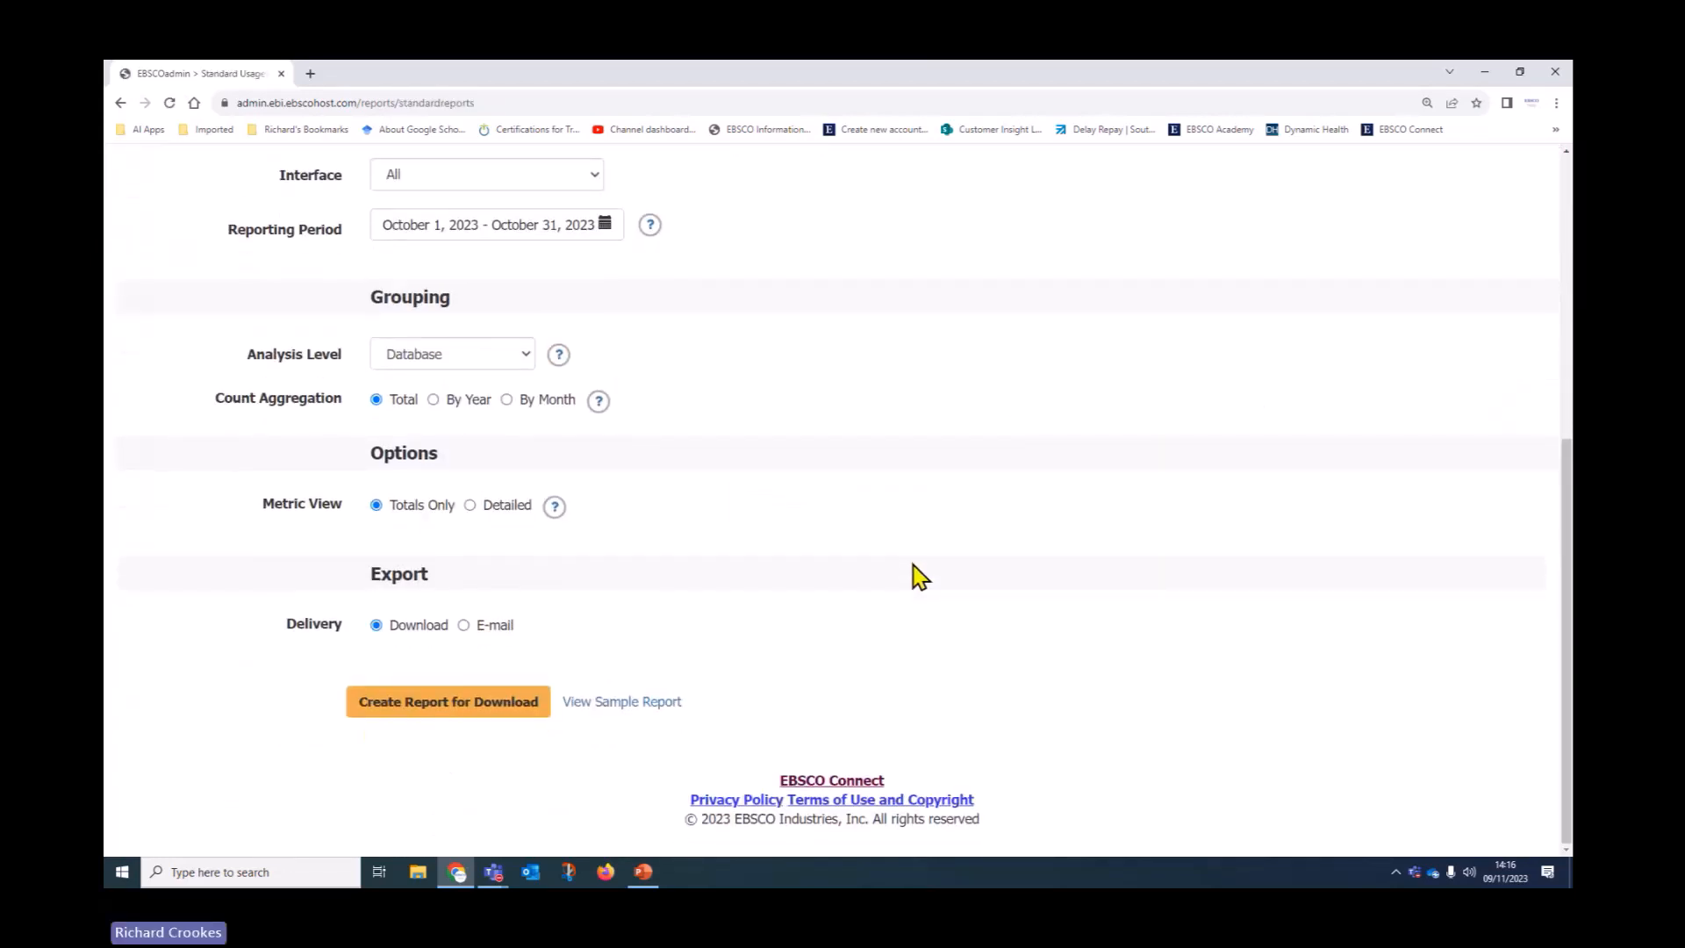
scroll(913, 566, "up", 1)
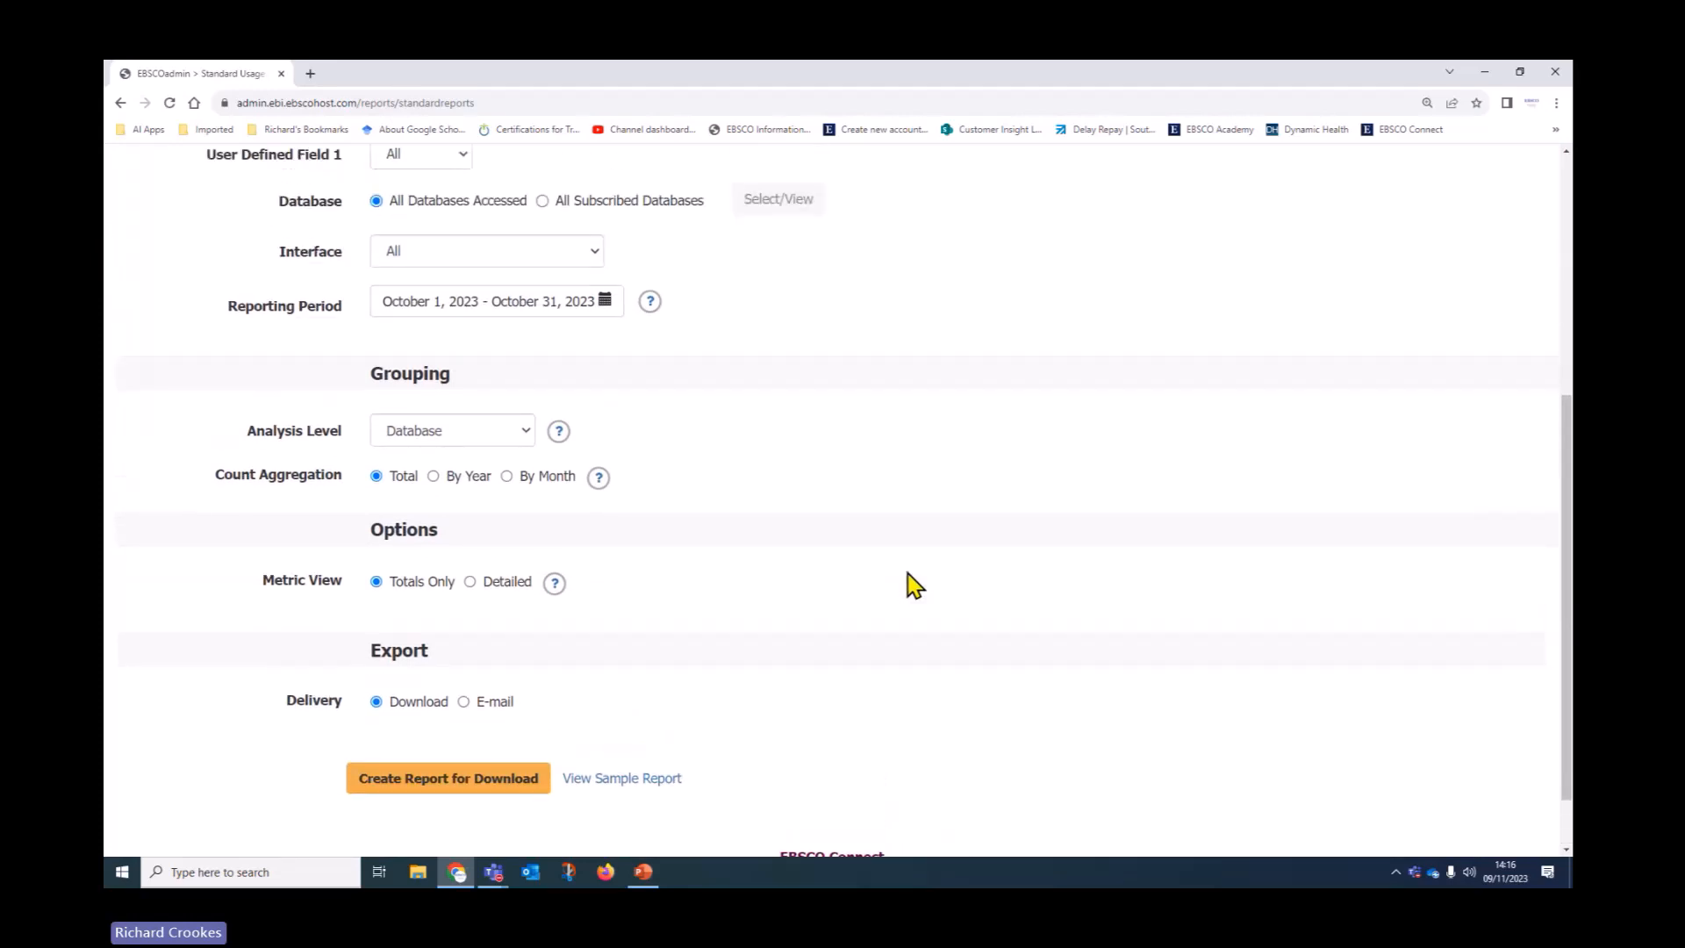
scroll(865, 624, "up", 5)
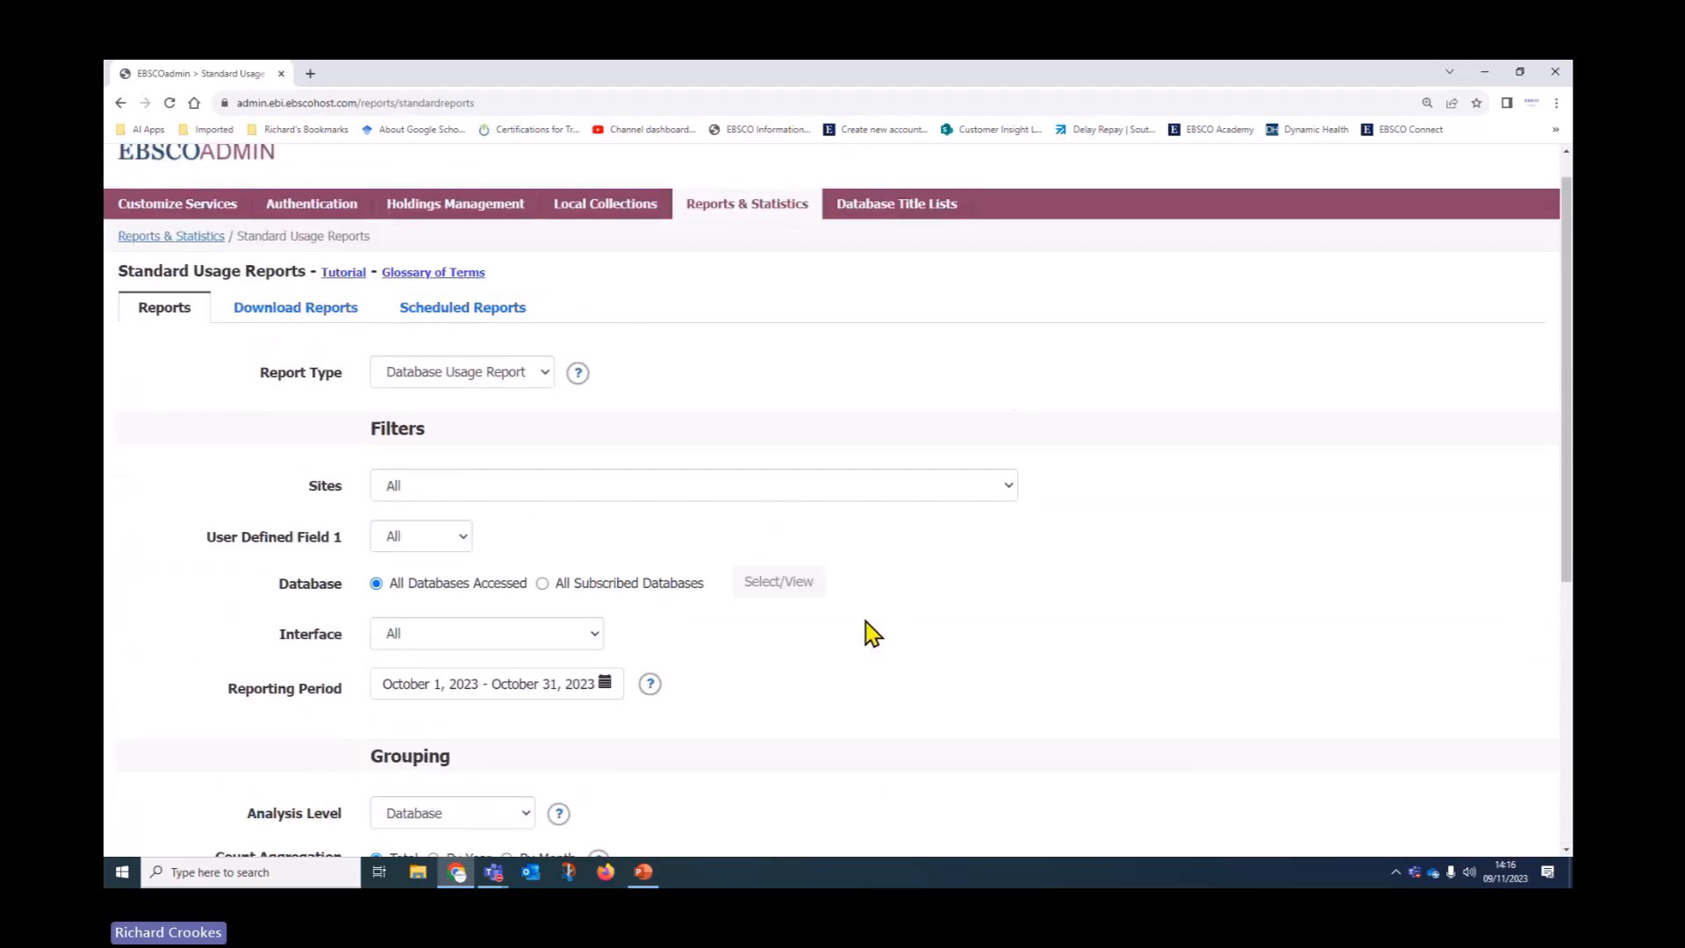
scroll(871, 632, "up", 1)
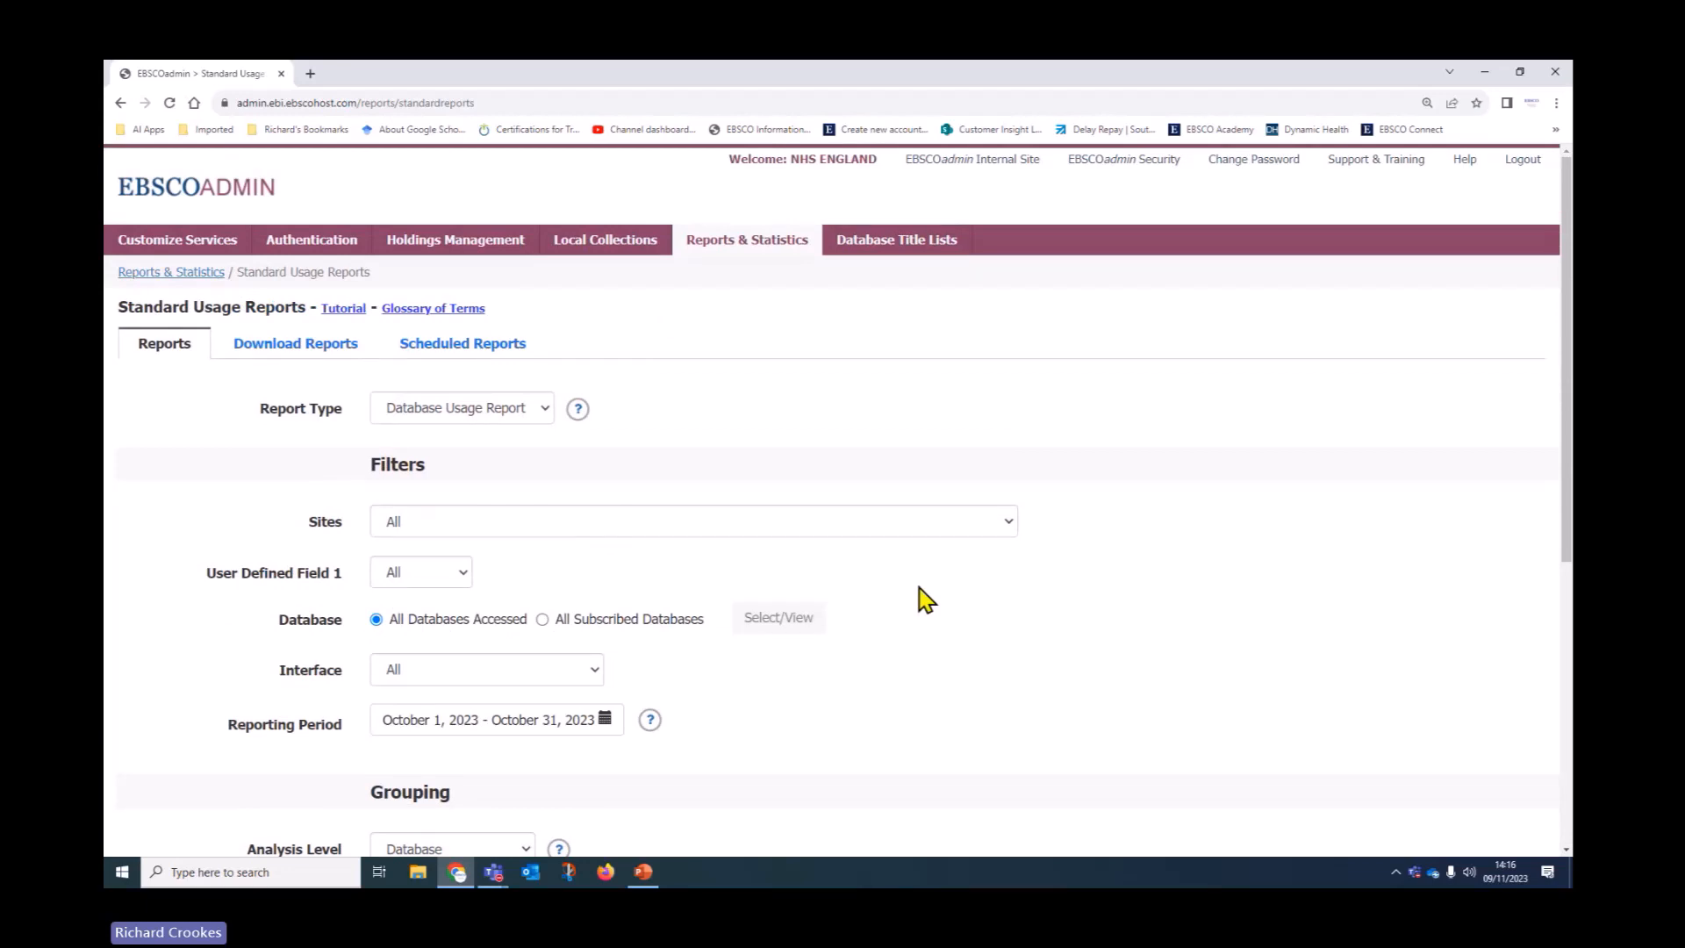
left_click(542, 418)
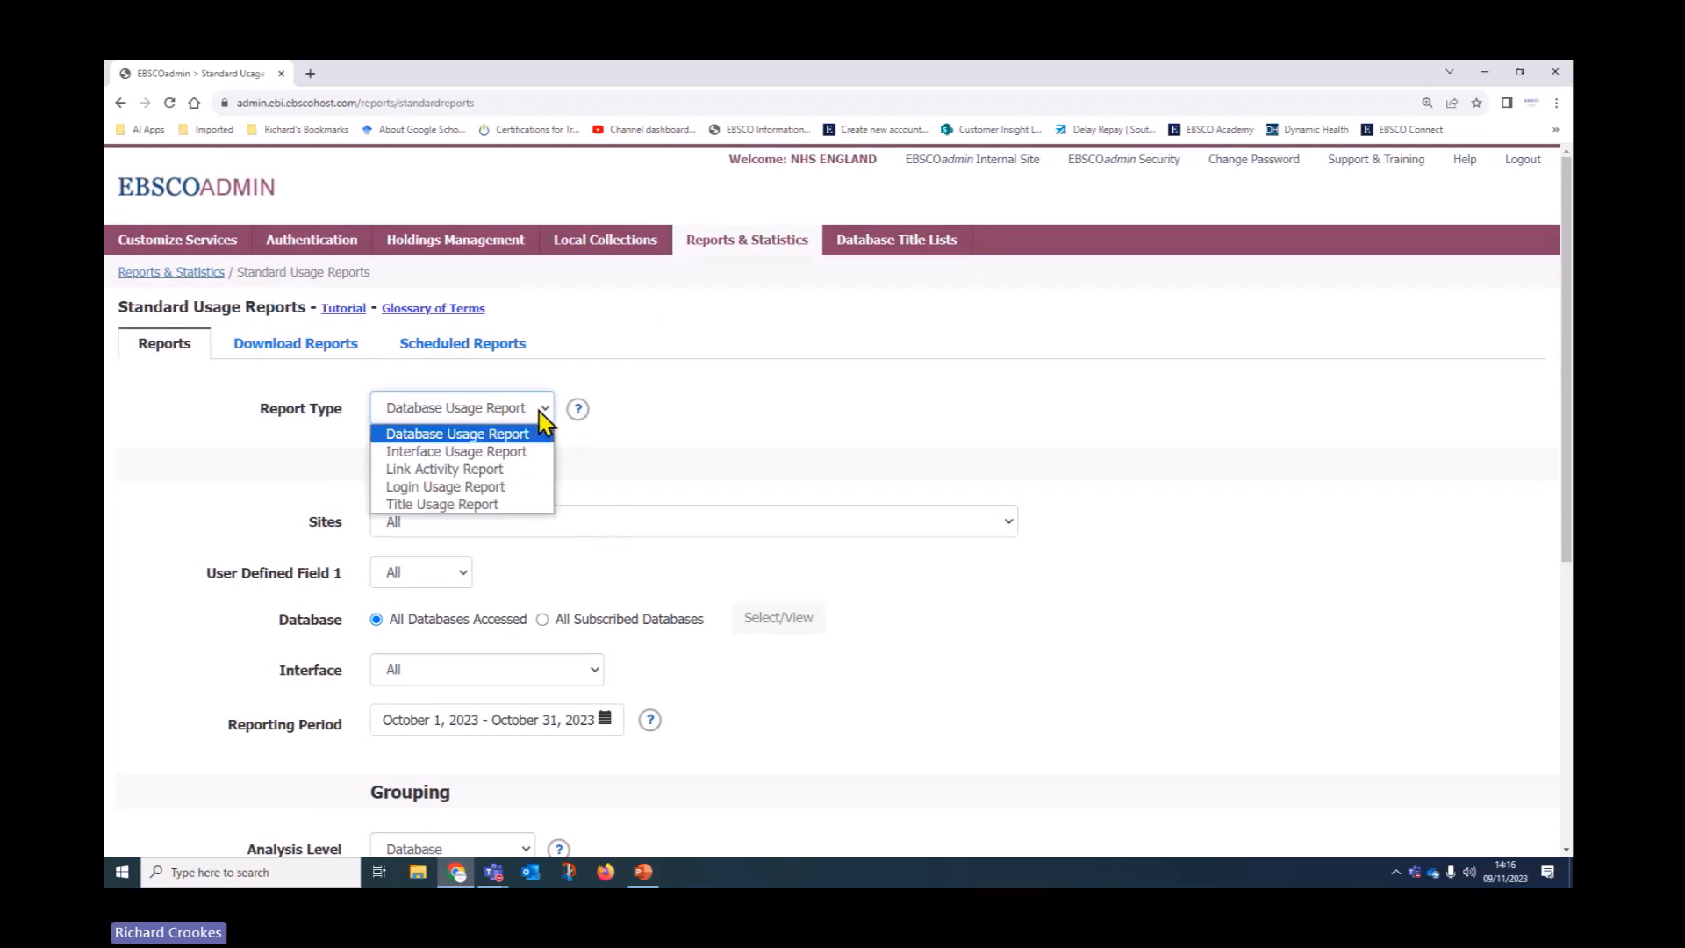
Switch to a Link Activity Report for Link-Out activity with All Selected Interfaces chosen
left_click(490, 469)
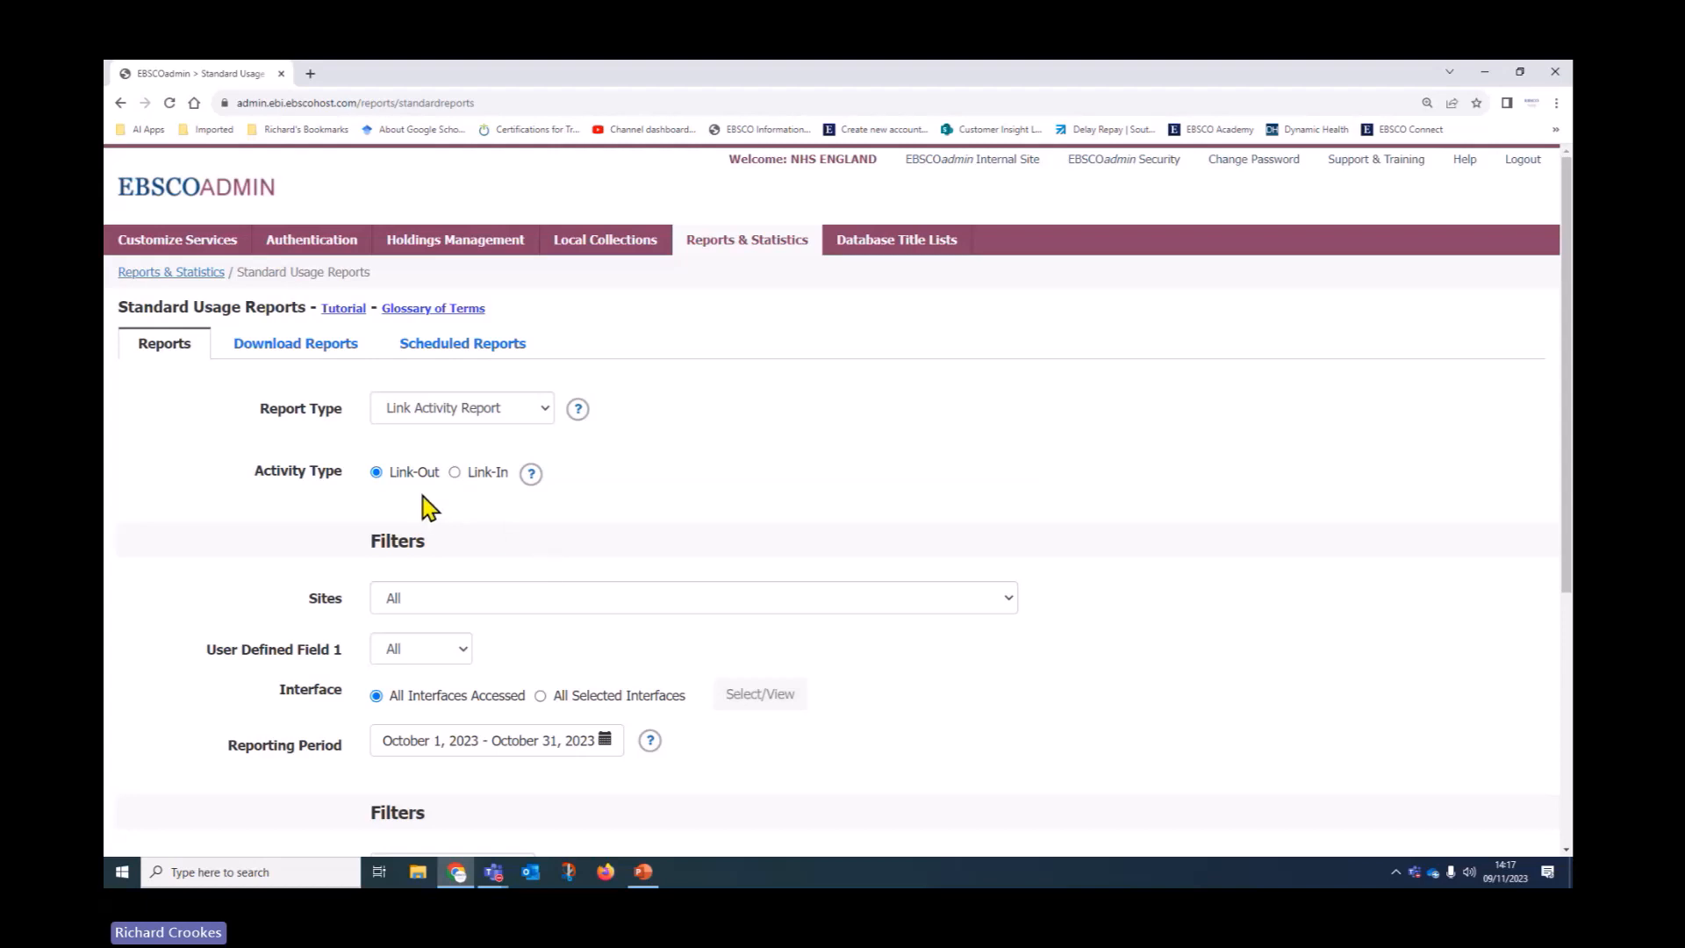
mouse_move(530, 481)
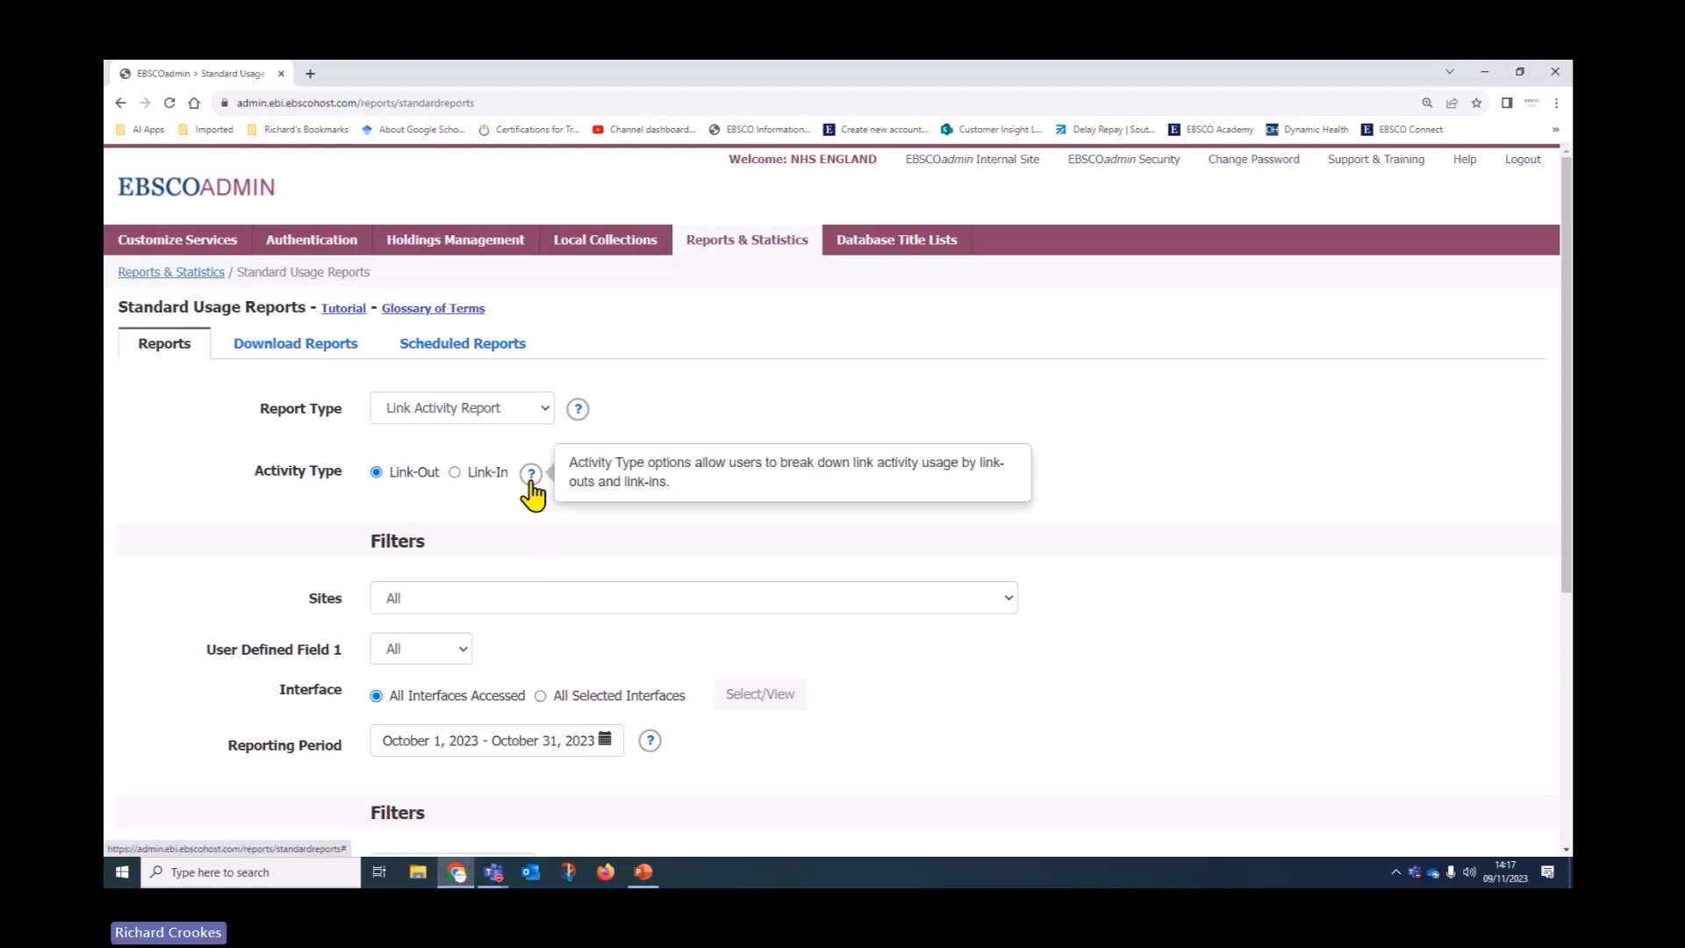
scroll(245, 526, "down", 2)
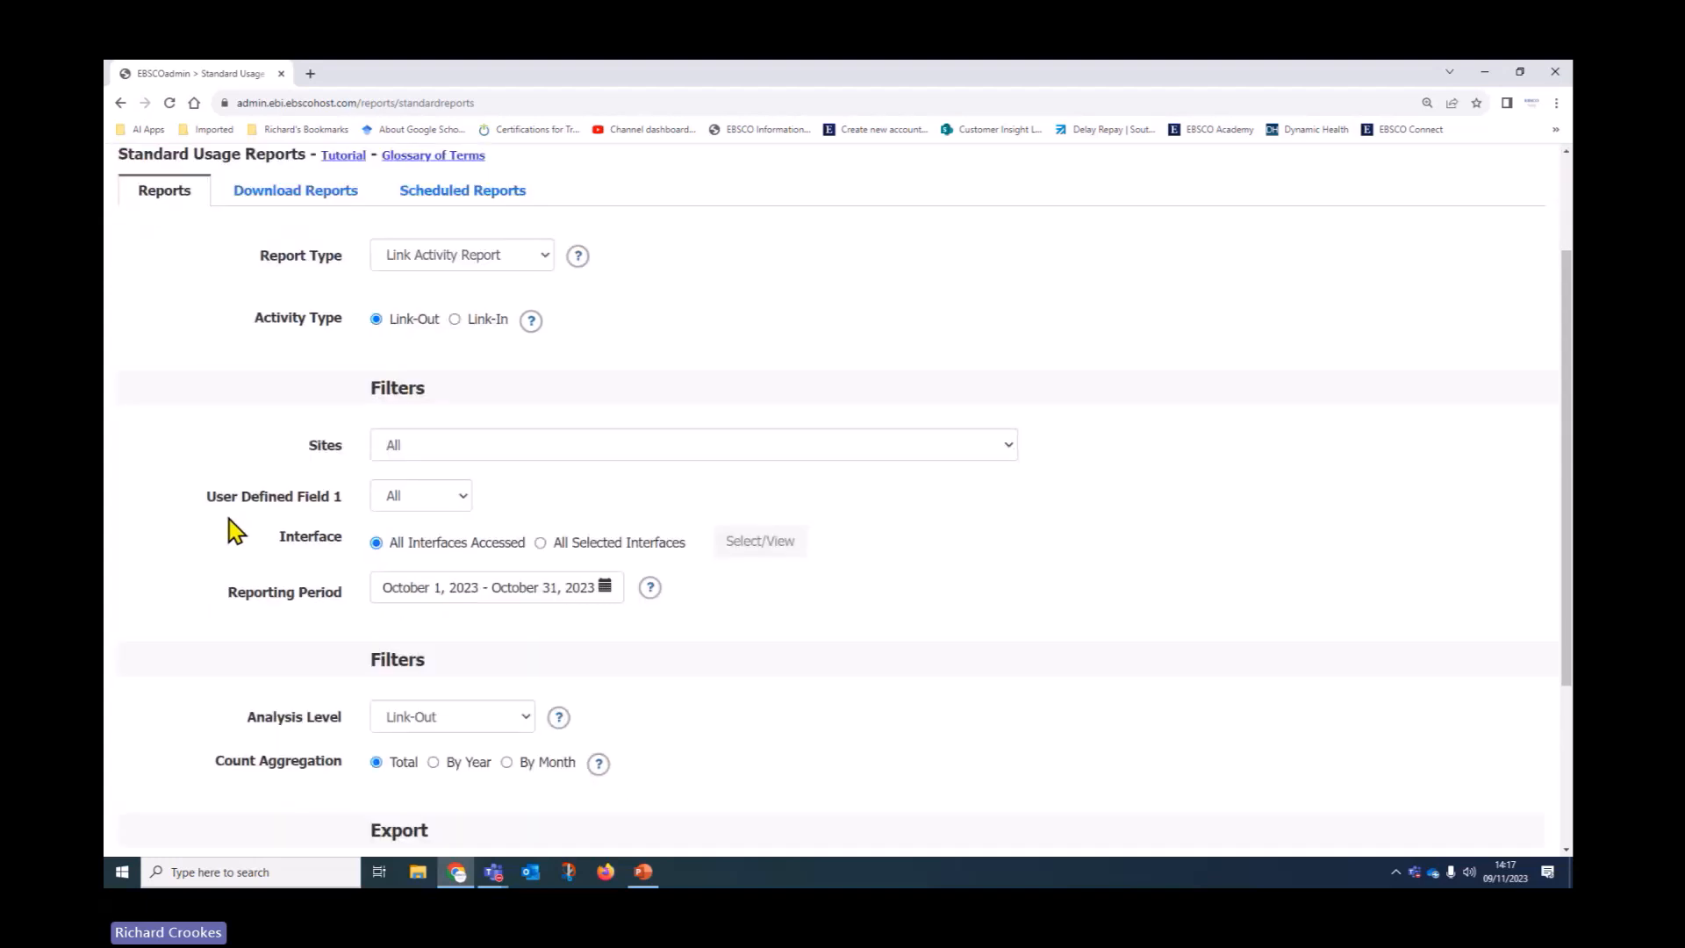
scroll(236, 531, "down", 1)
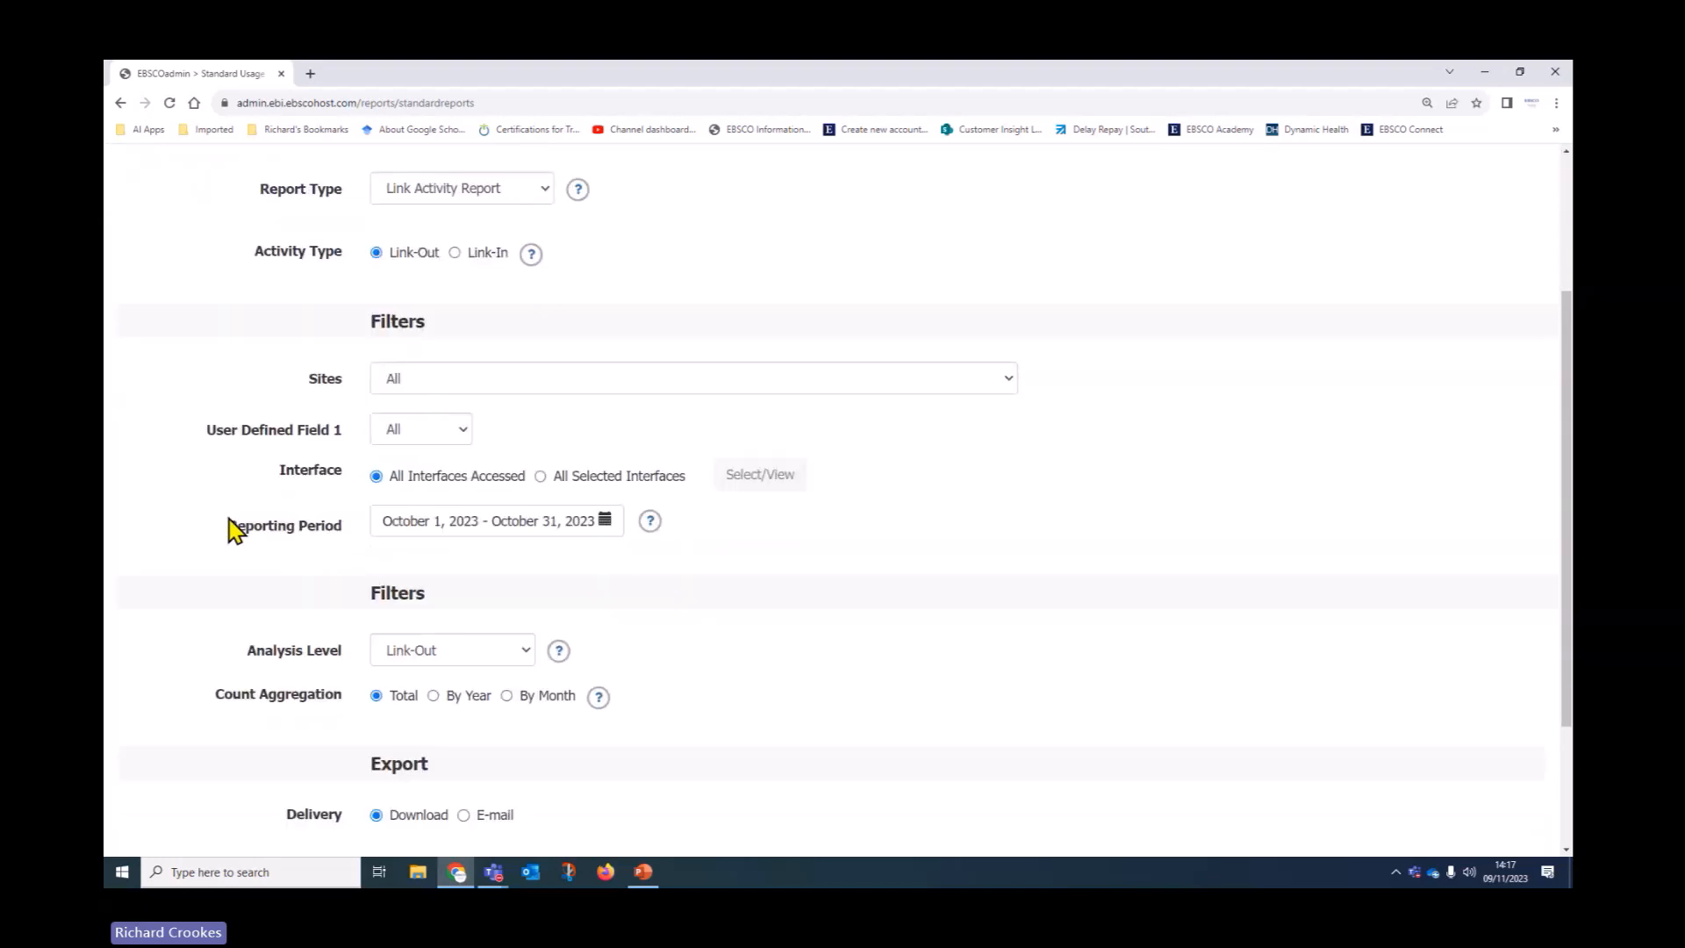
left_click(547, 472)
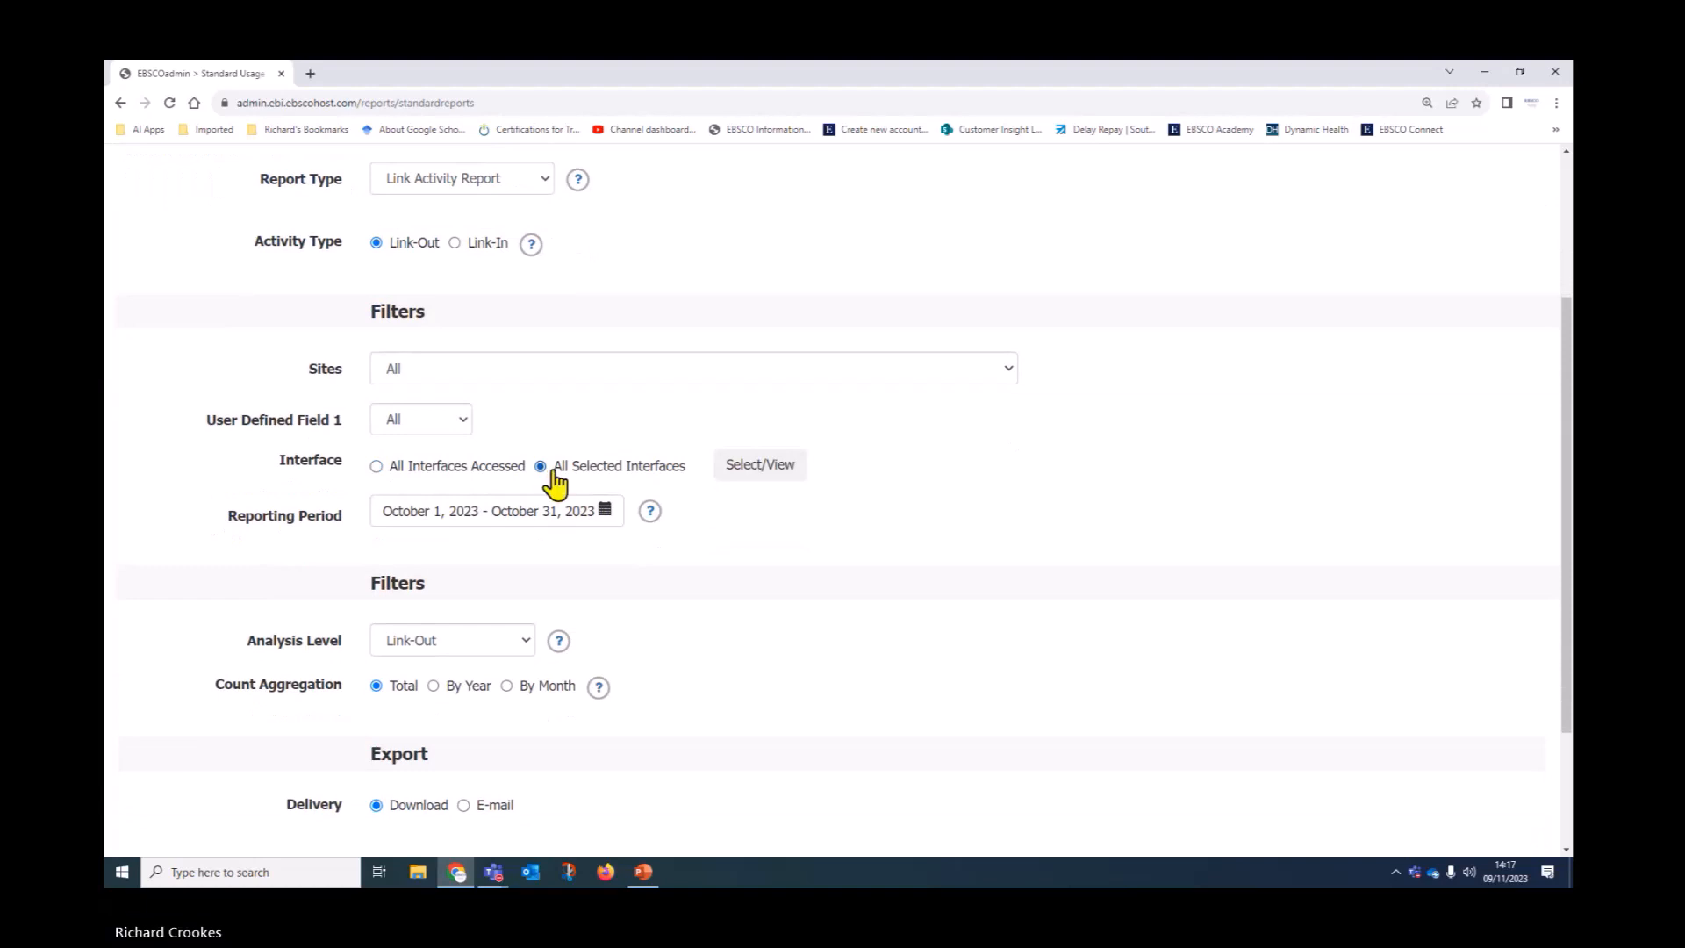
Limit the selected interfaces to EBSCOhost Research Databases only
left_click(772, 469)
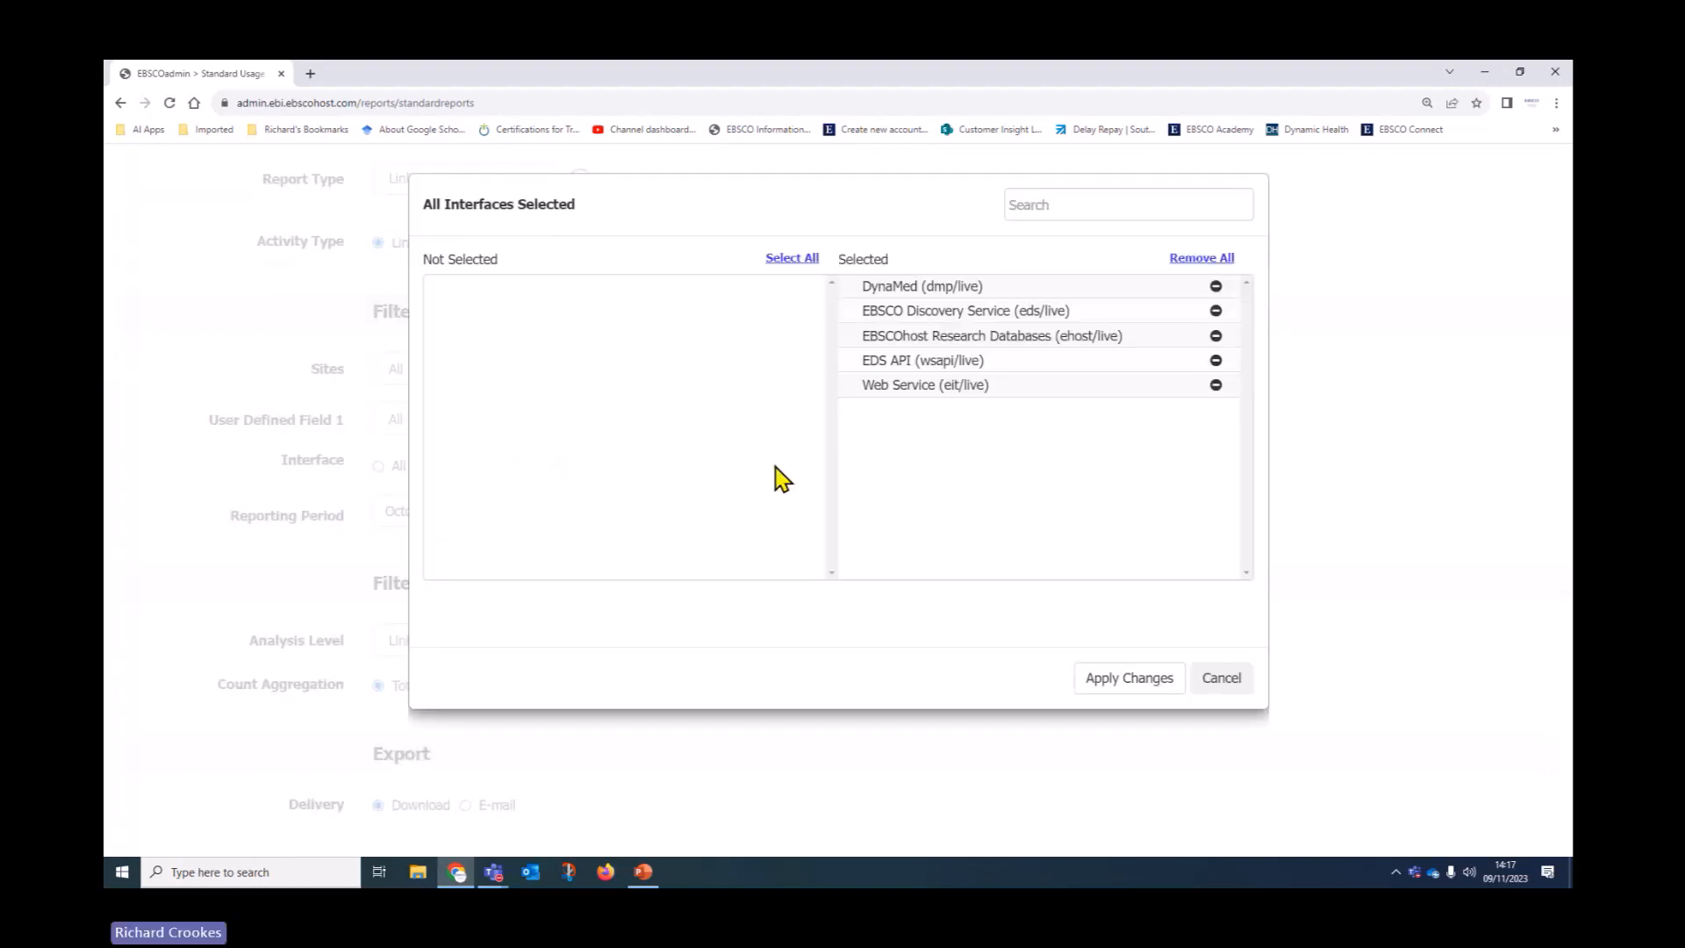
left_click(1203, 258)
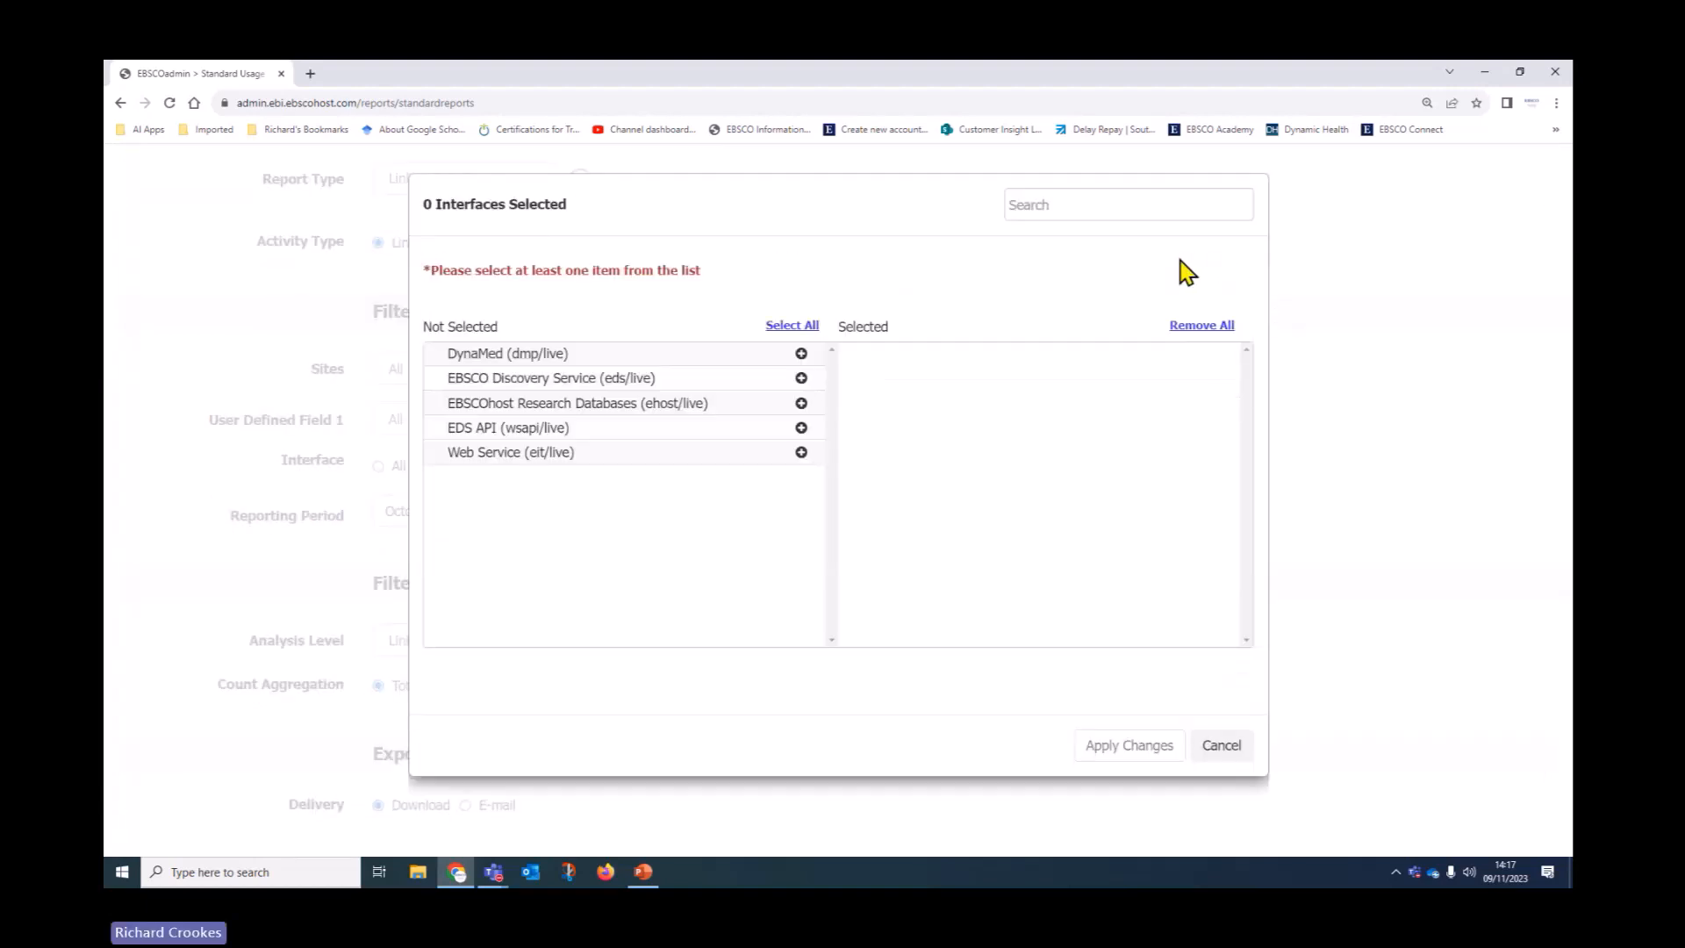
left_click(801, 402)
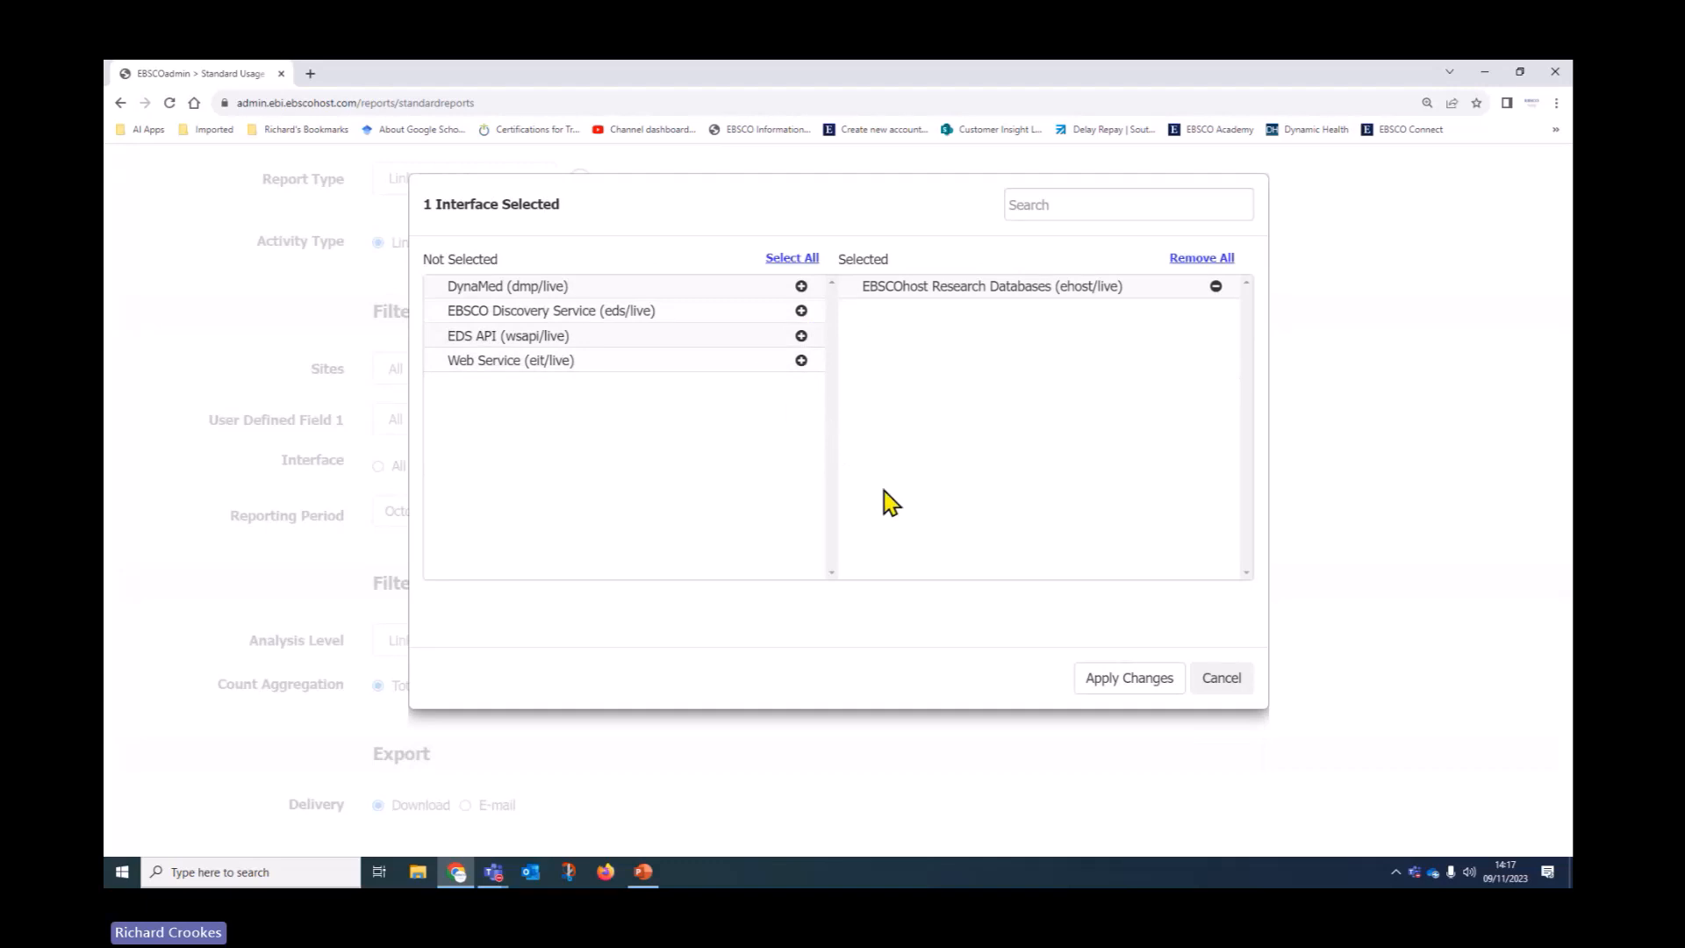
left_click(1119, 687)
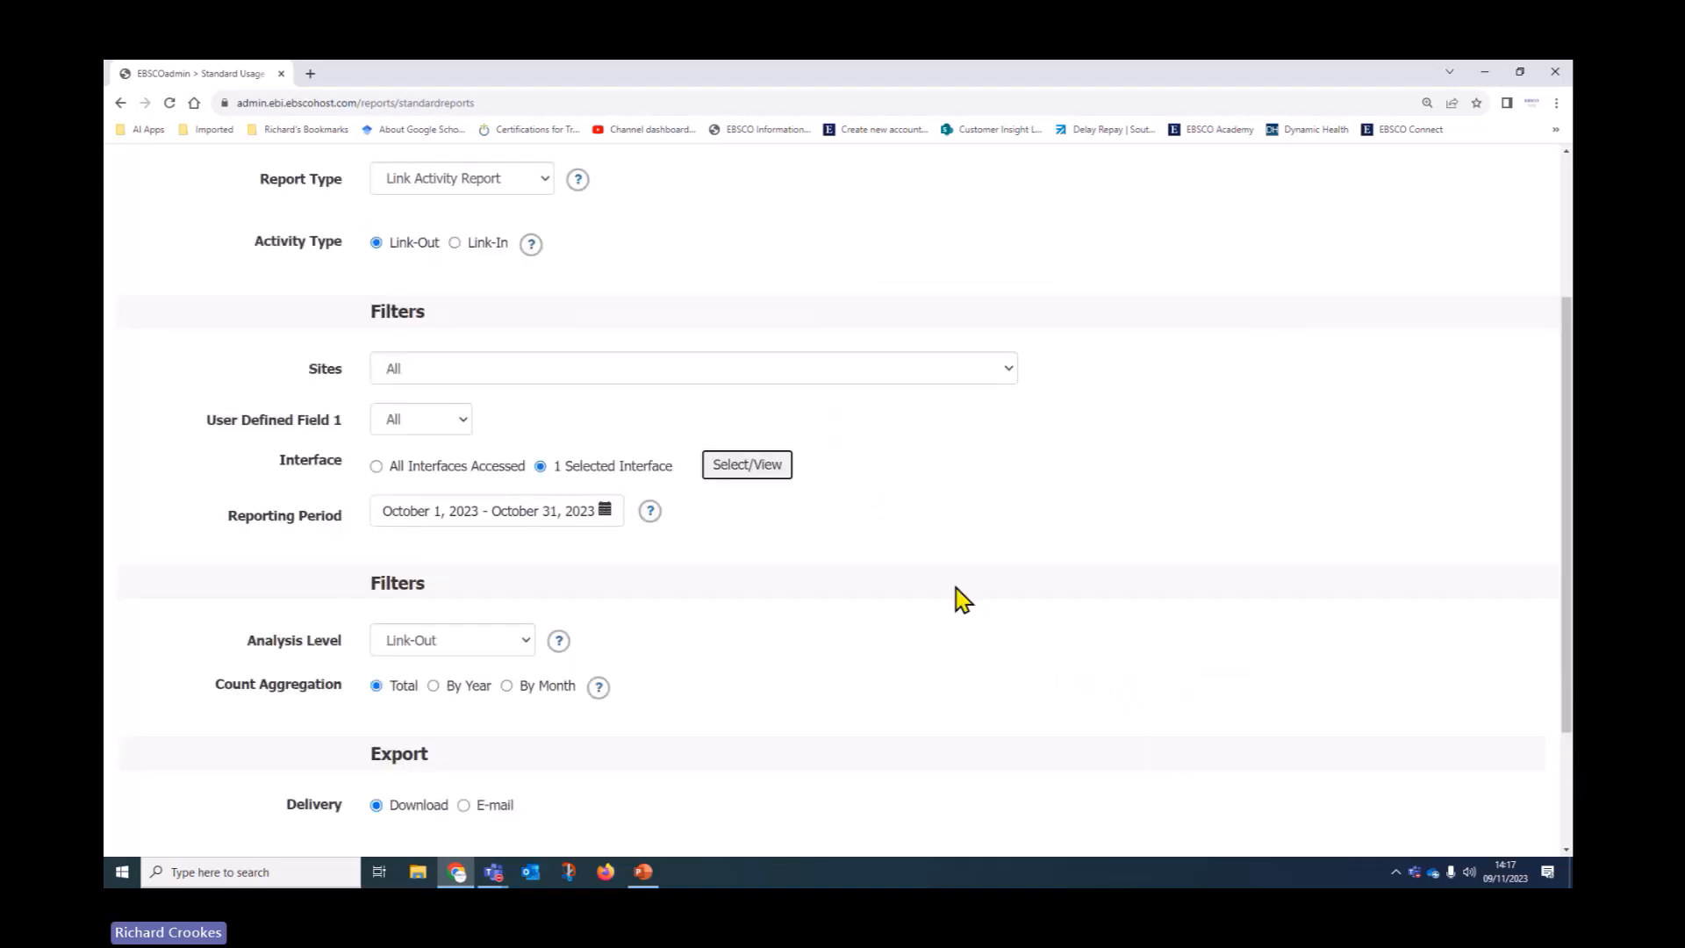
scroll(958, 599, "down", 2)
Set the period to Current Year, count link-outs by month, and create the report for download
left_click(605, 359)
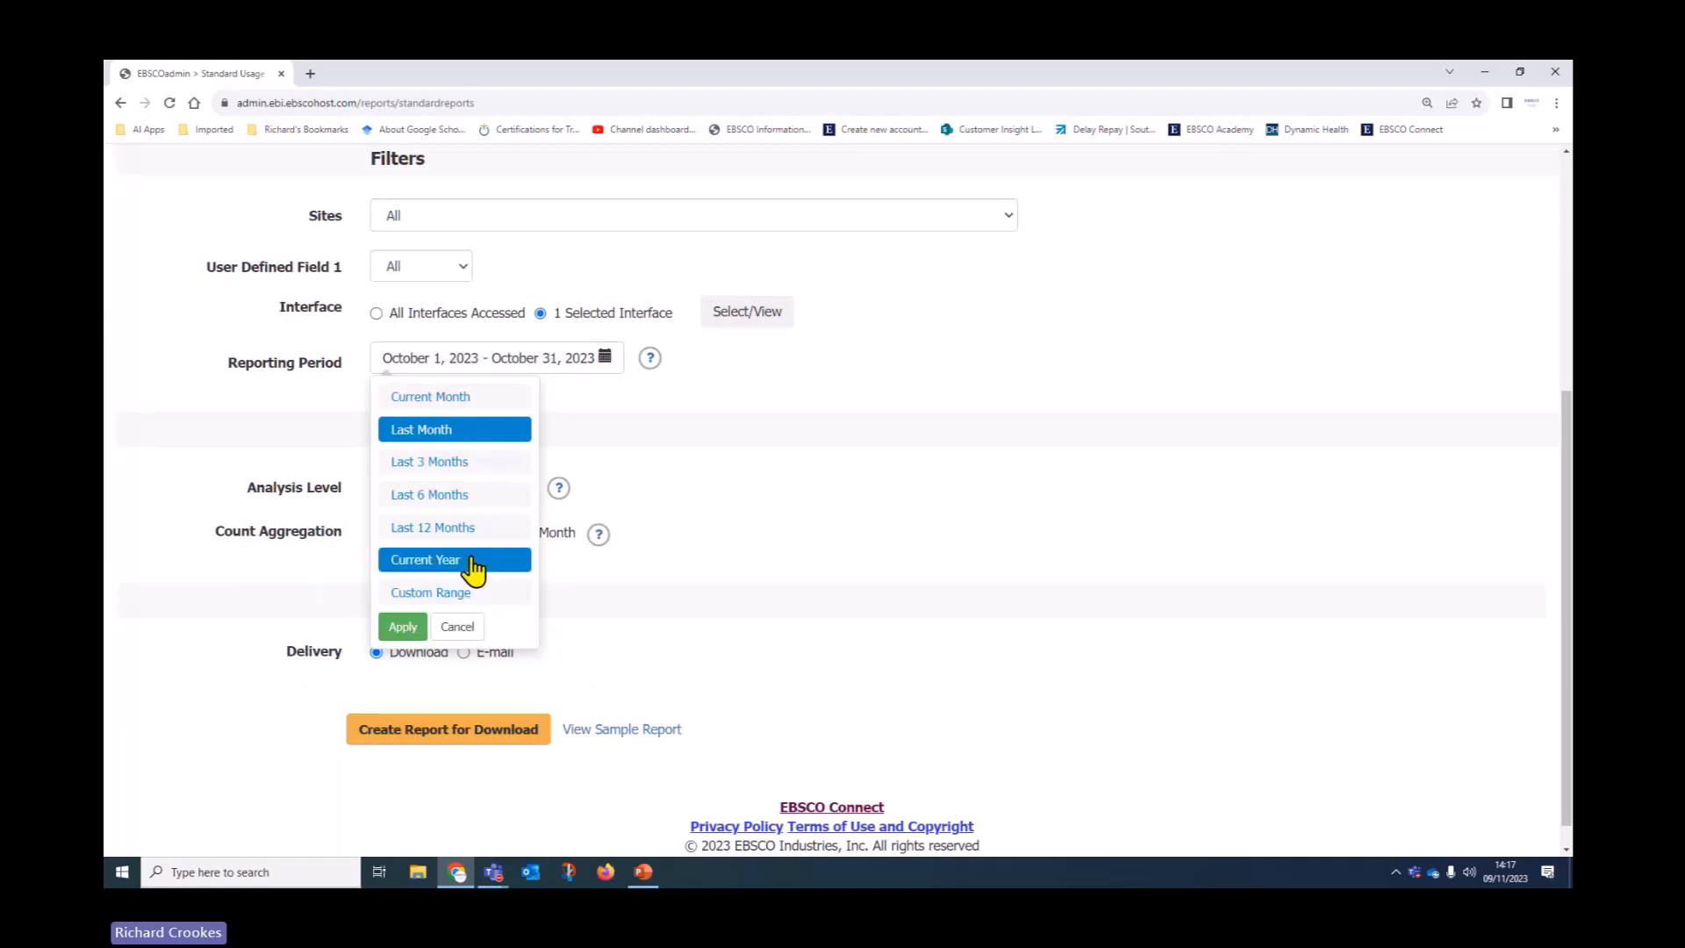
left_click(444, 566)
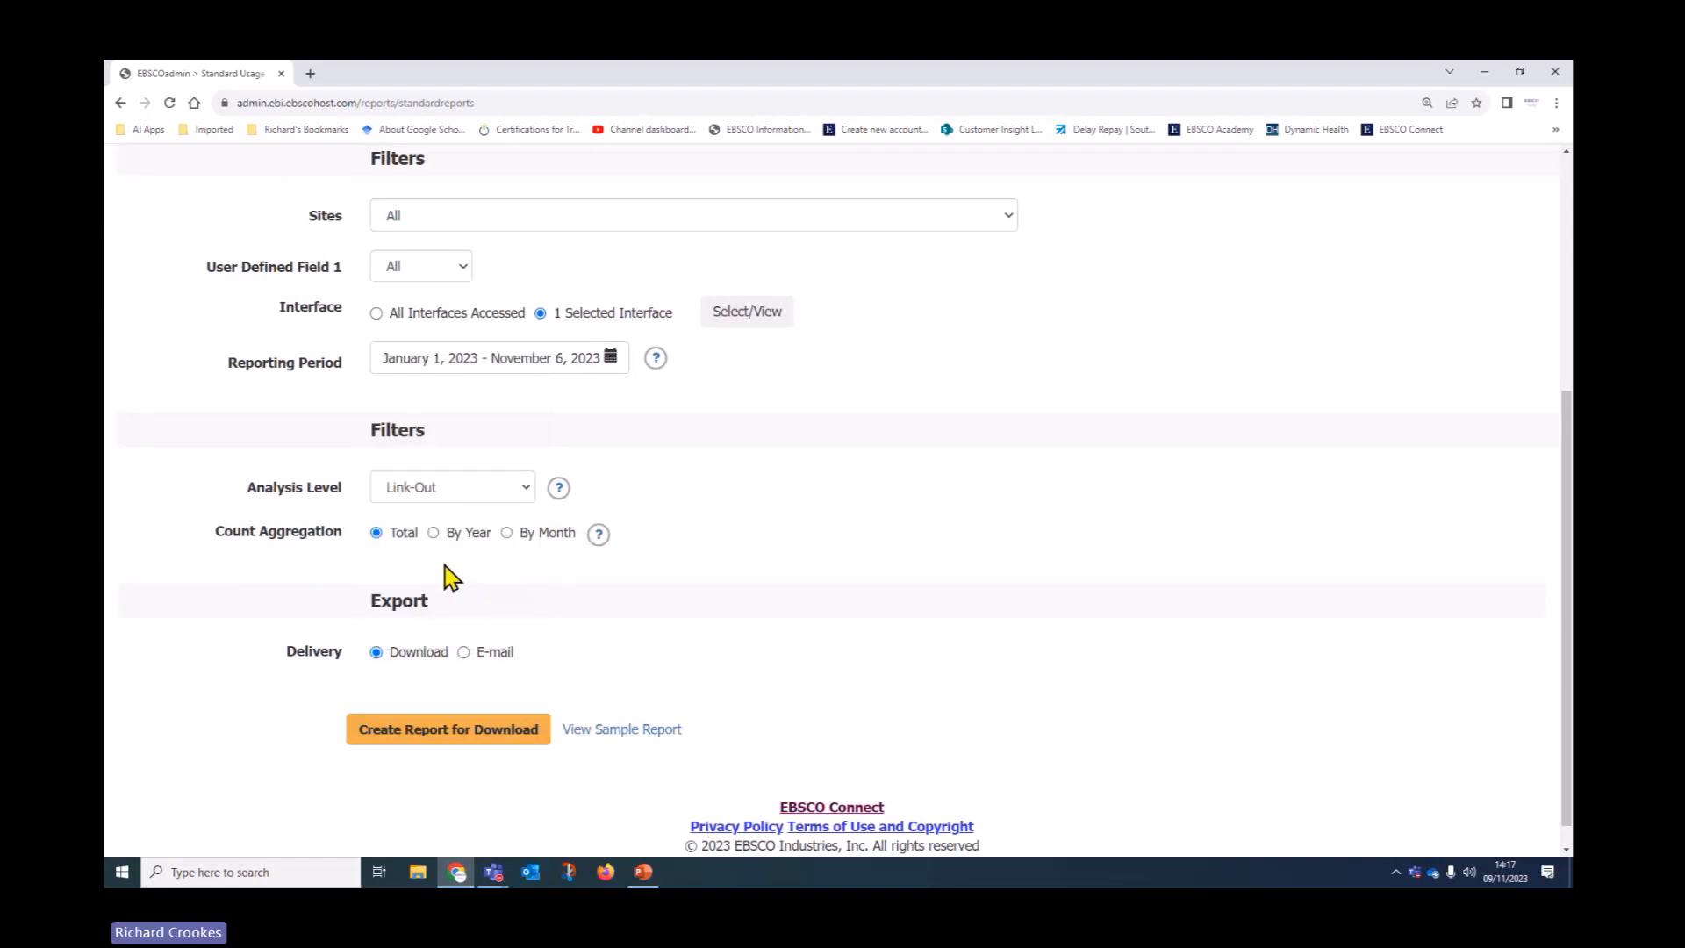
left_click(518, 507)
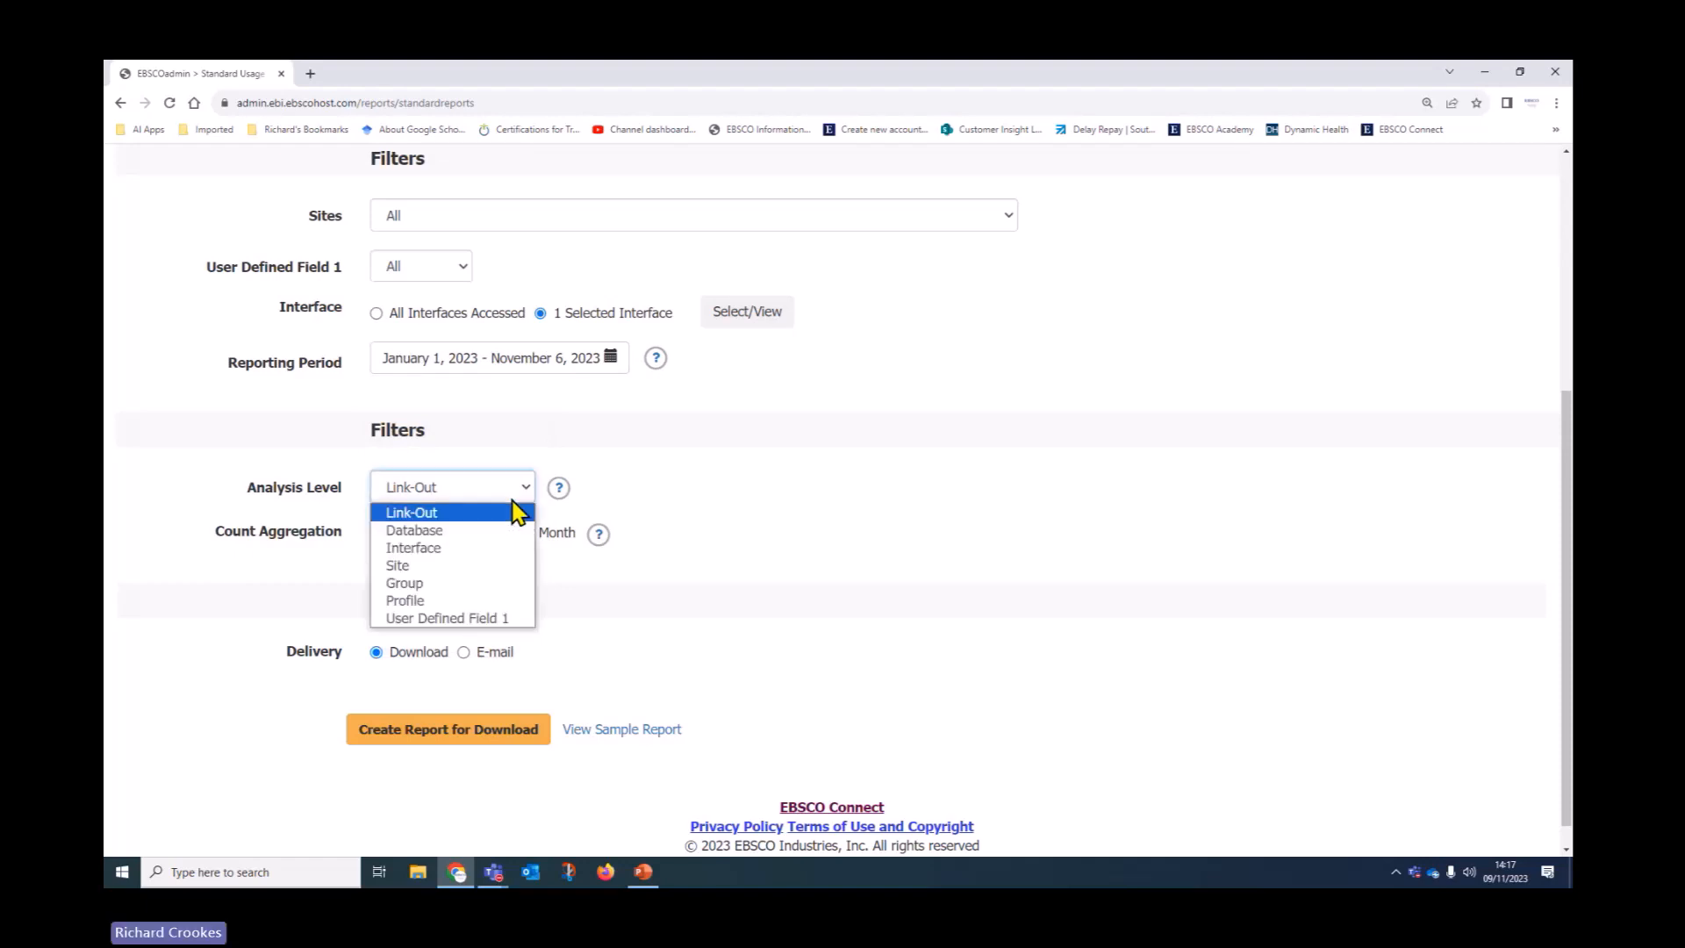
left_click(515, 508)
scroll(515, 509, "up", 2)
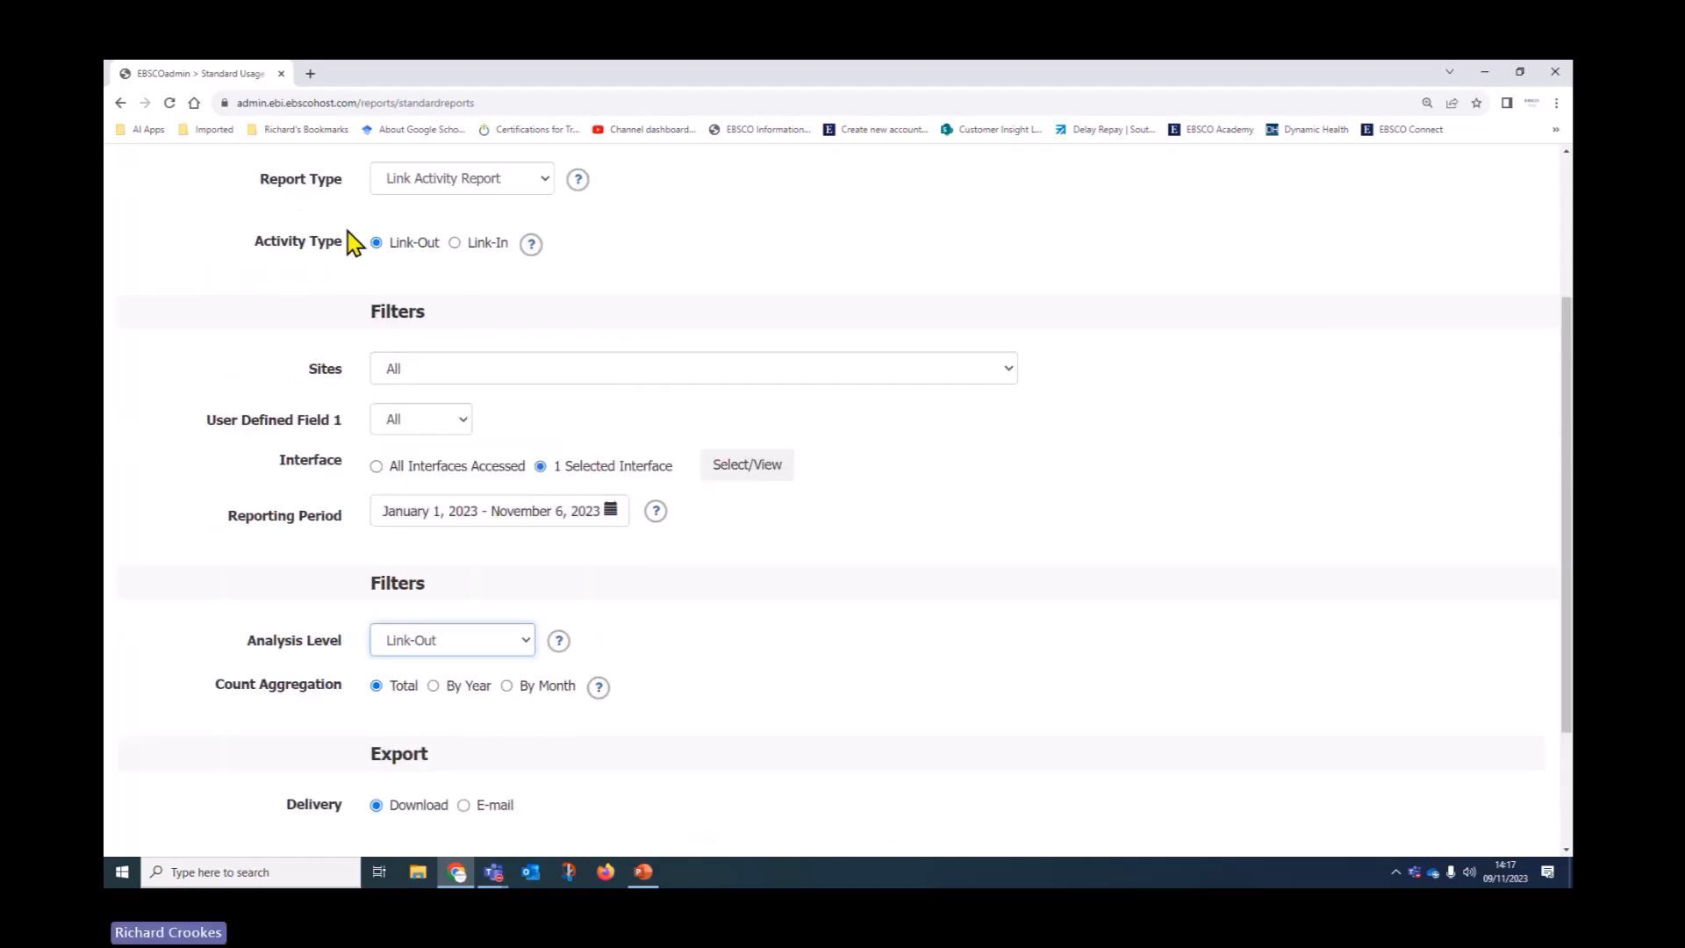
scroll(737, 614, "down", 1)
scroll(702, 614, "down", 1)
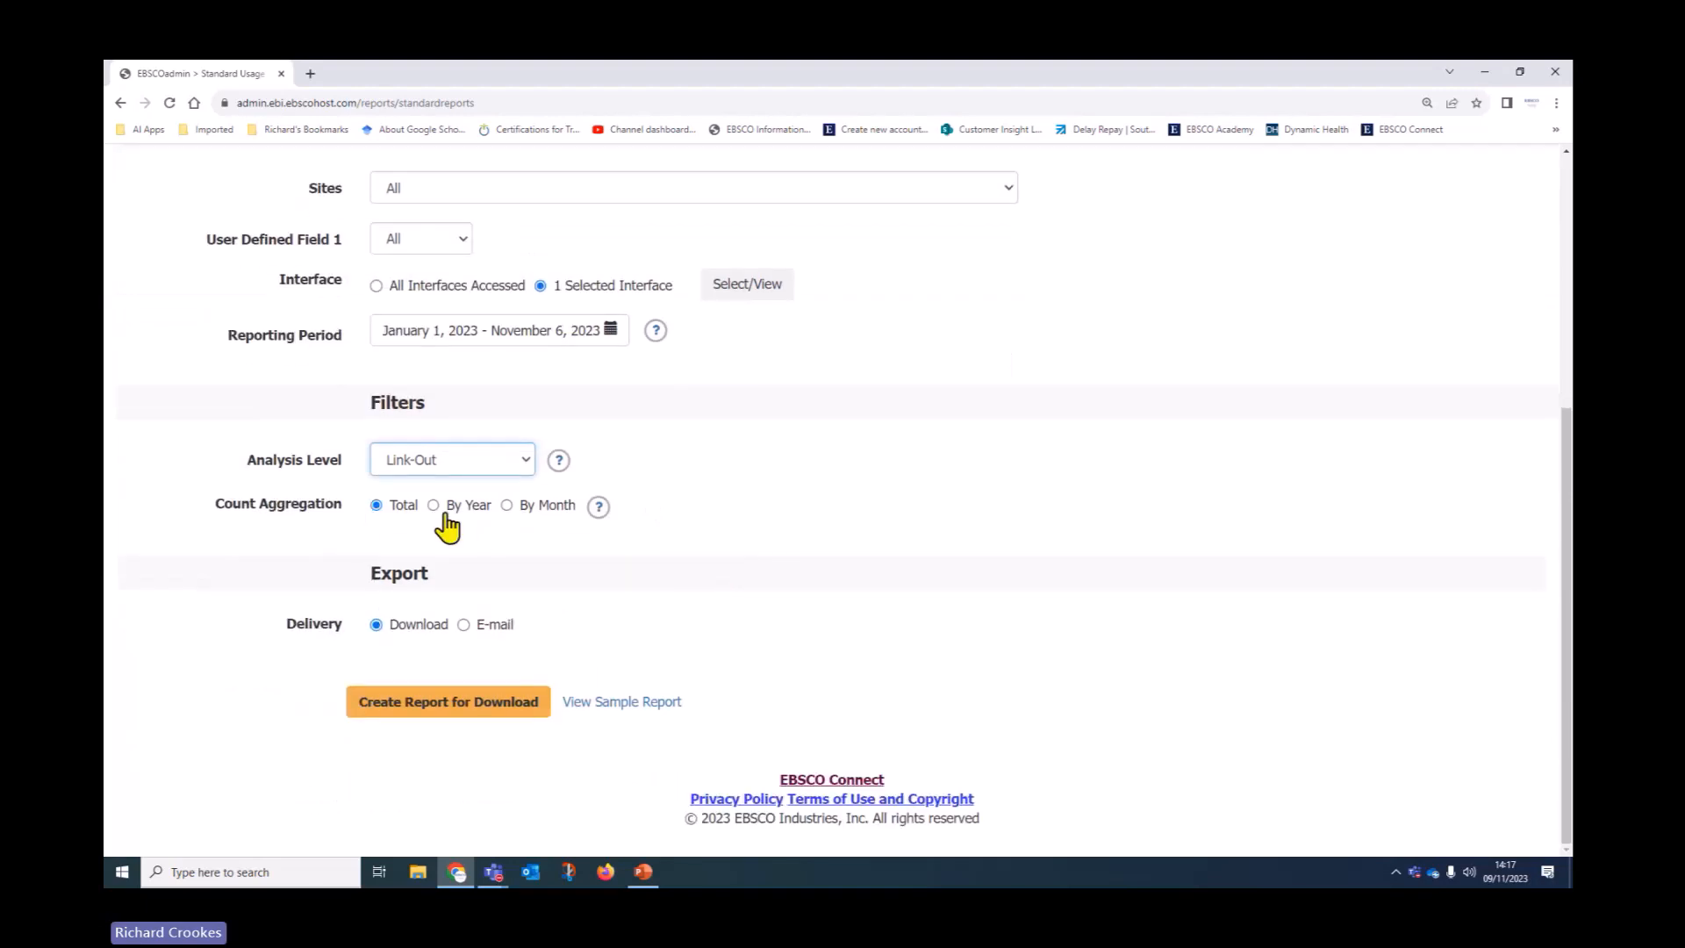
left_click(509, 506)
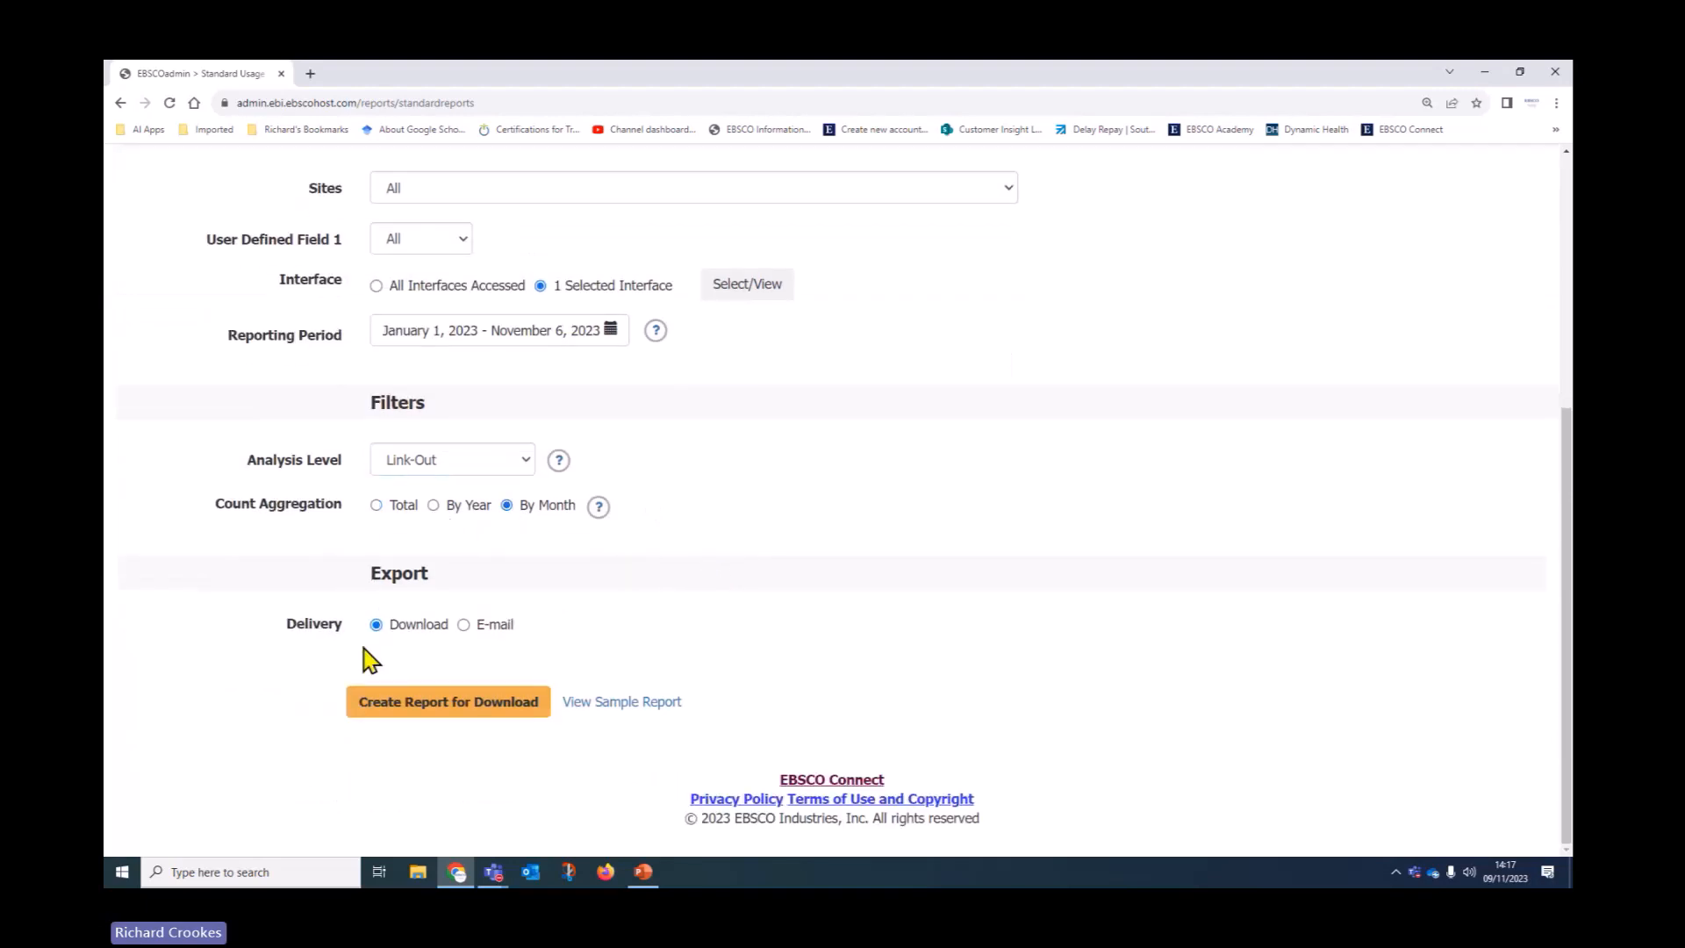
left_click(391, 704)
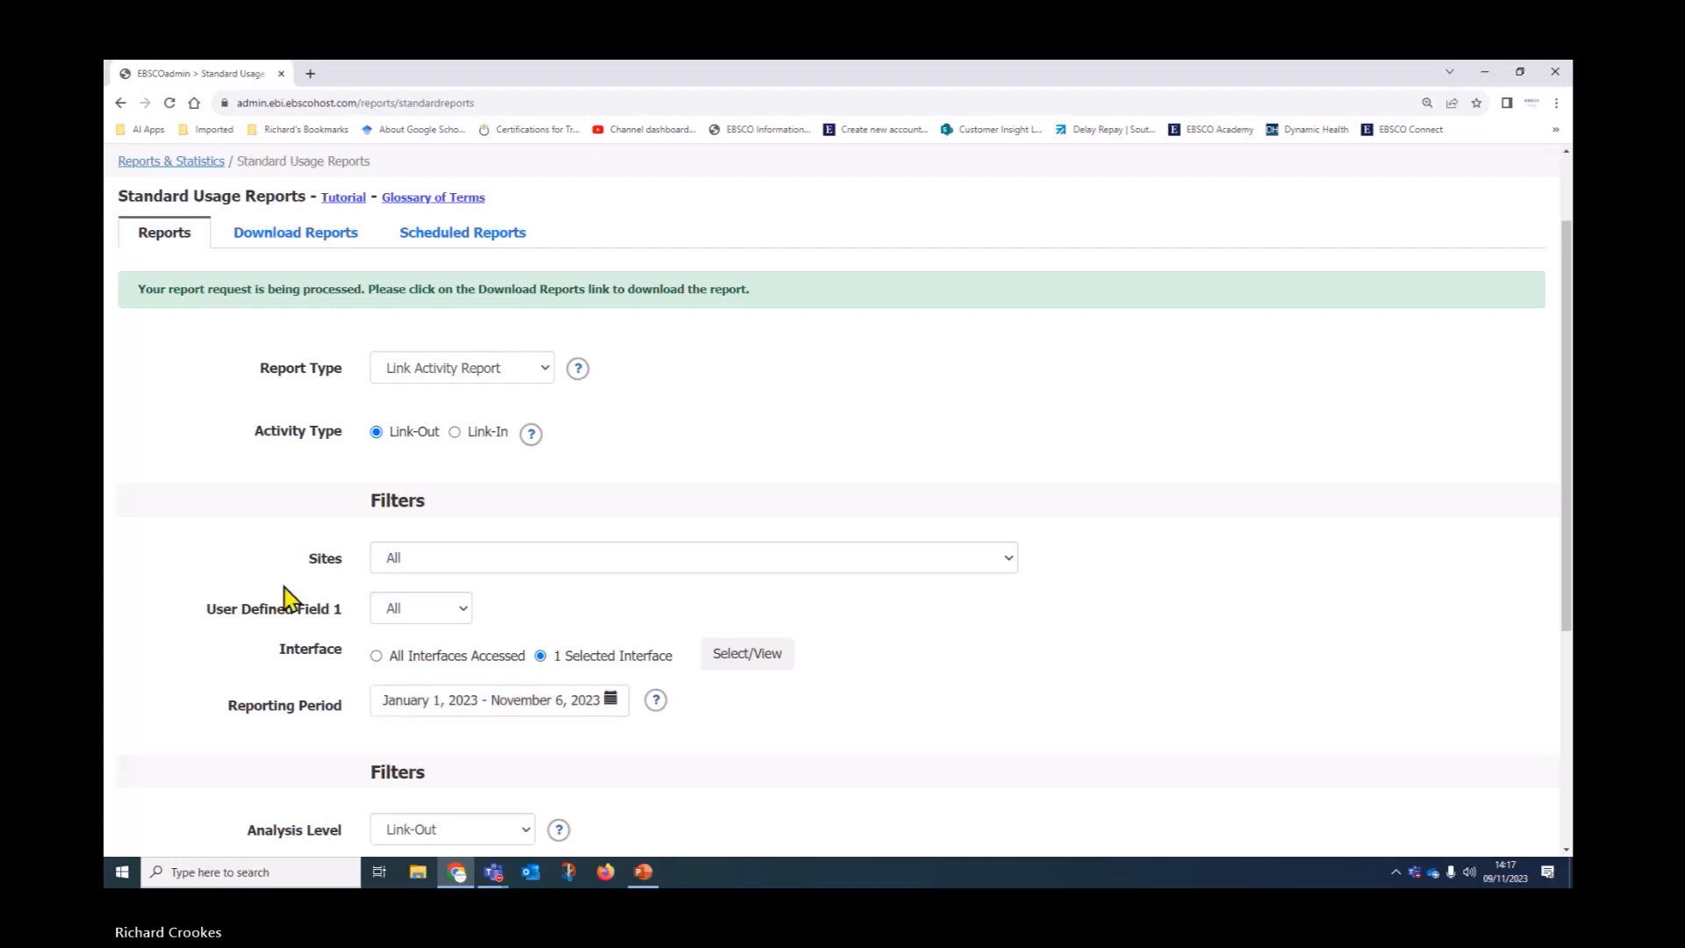
scroll(257, 590, "down", 3)
Switch the Link Activity Report to e-mail delivery, sent monthly and covering the last 12 months
scroll(257, 590, "down", 2)
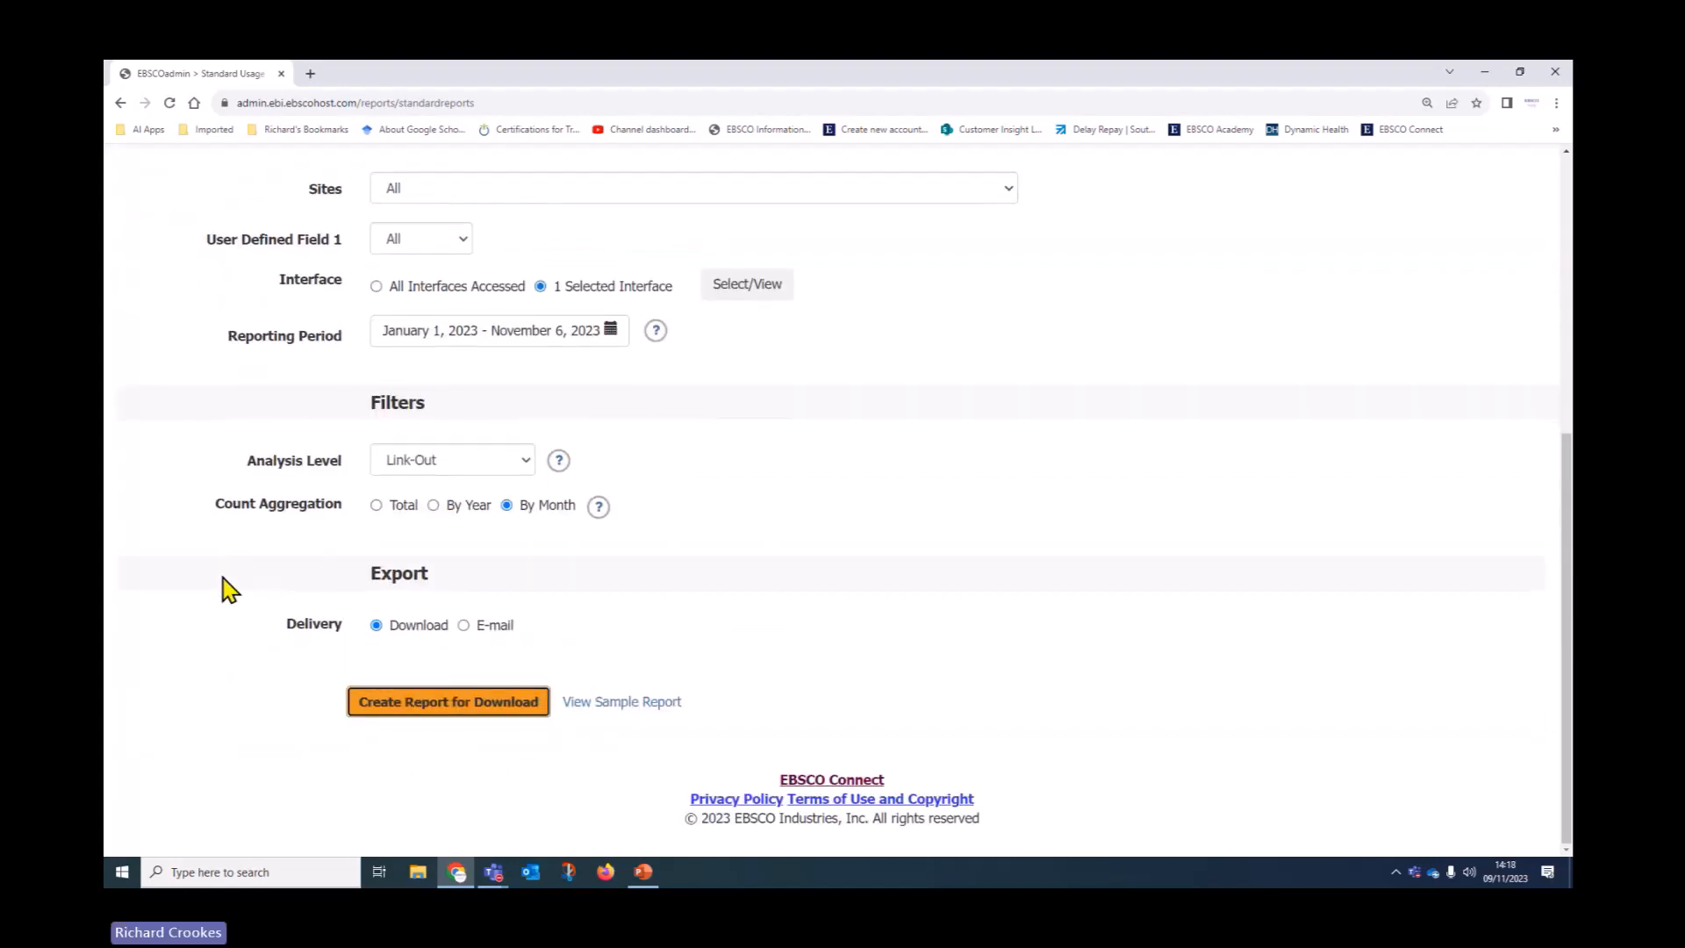
left_click(463, 624)
scroll(395, 459, "down", 3)
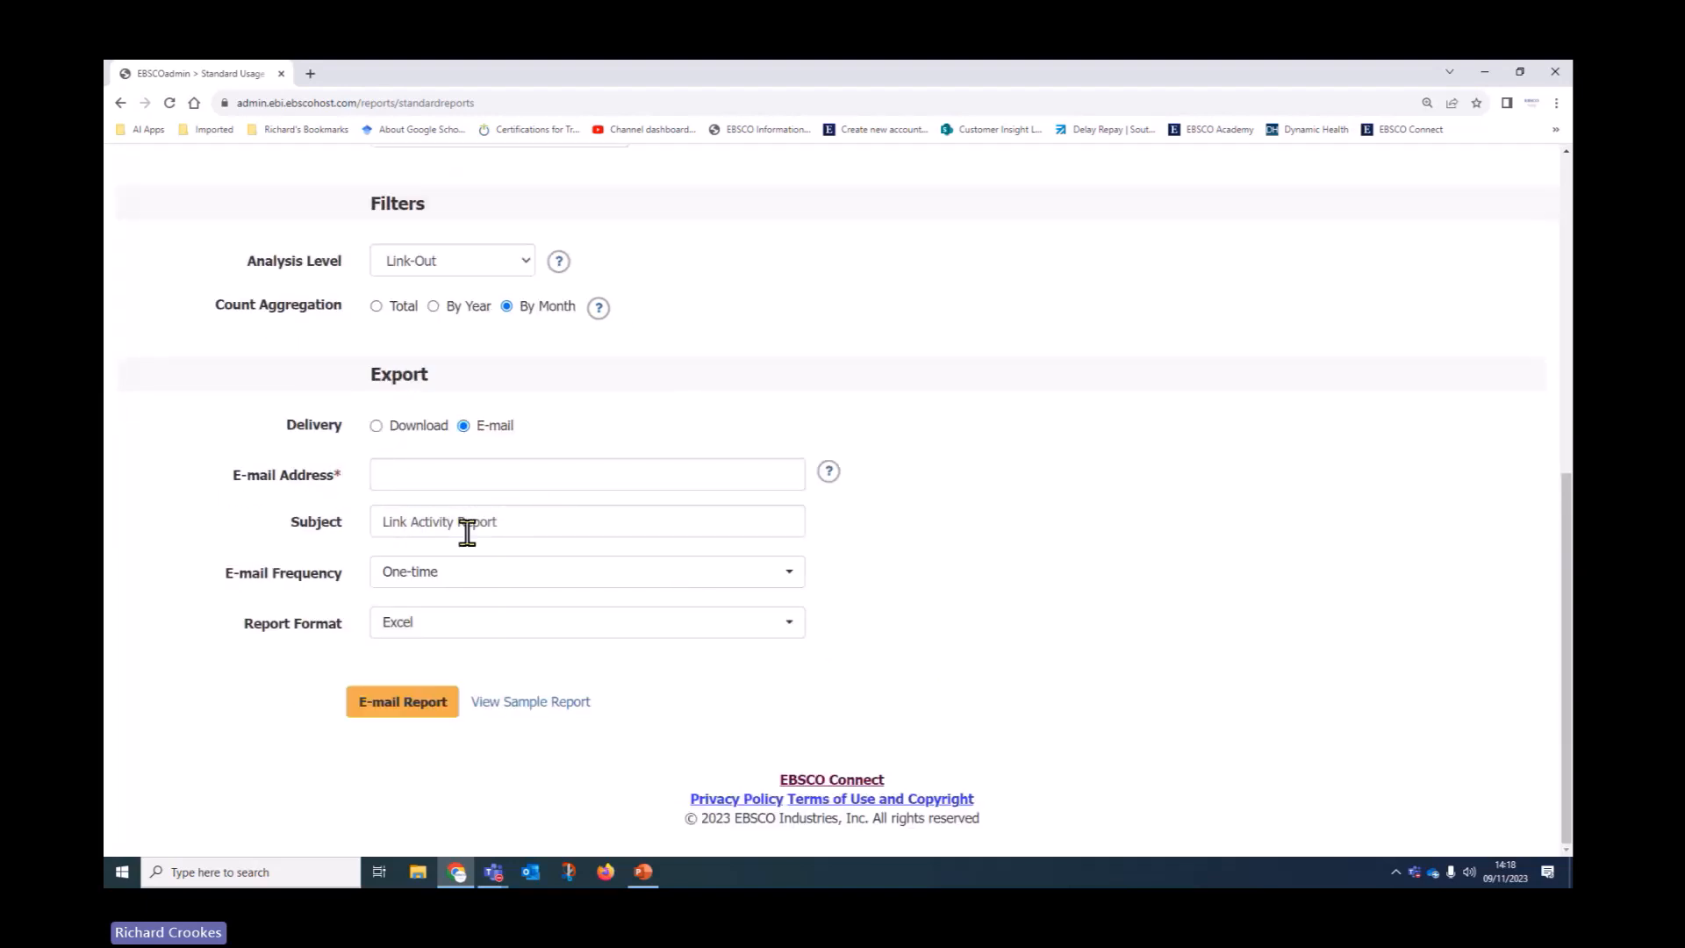
left_click(490, 577)
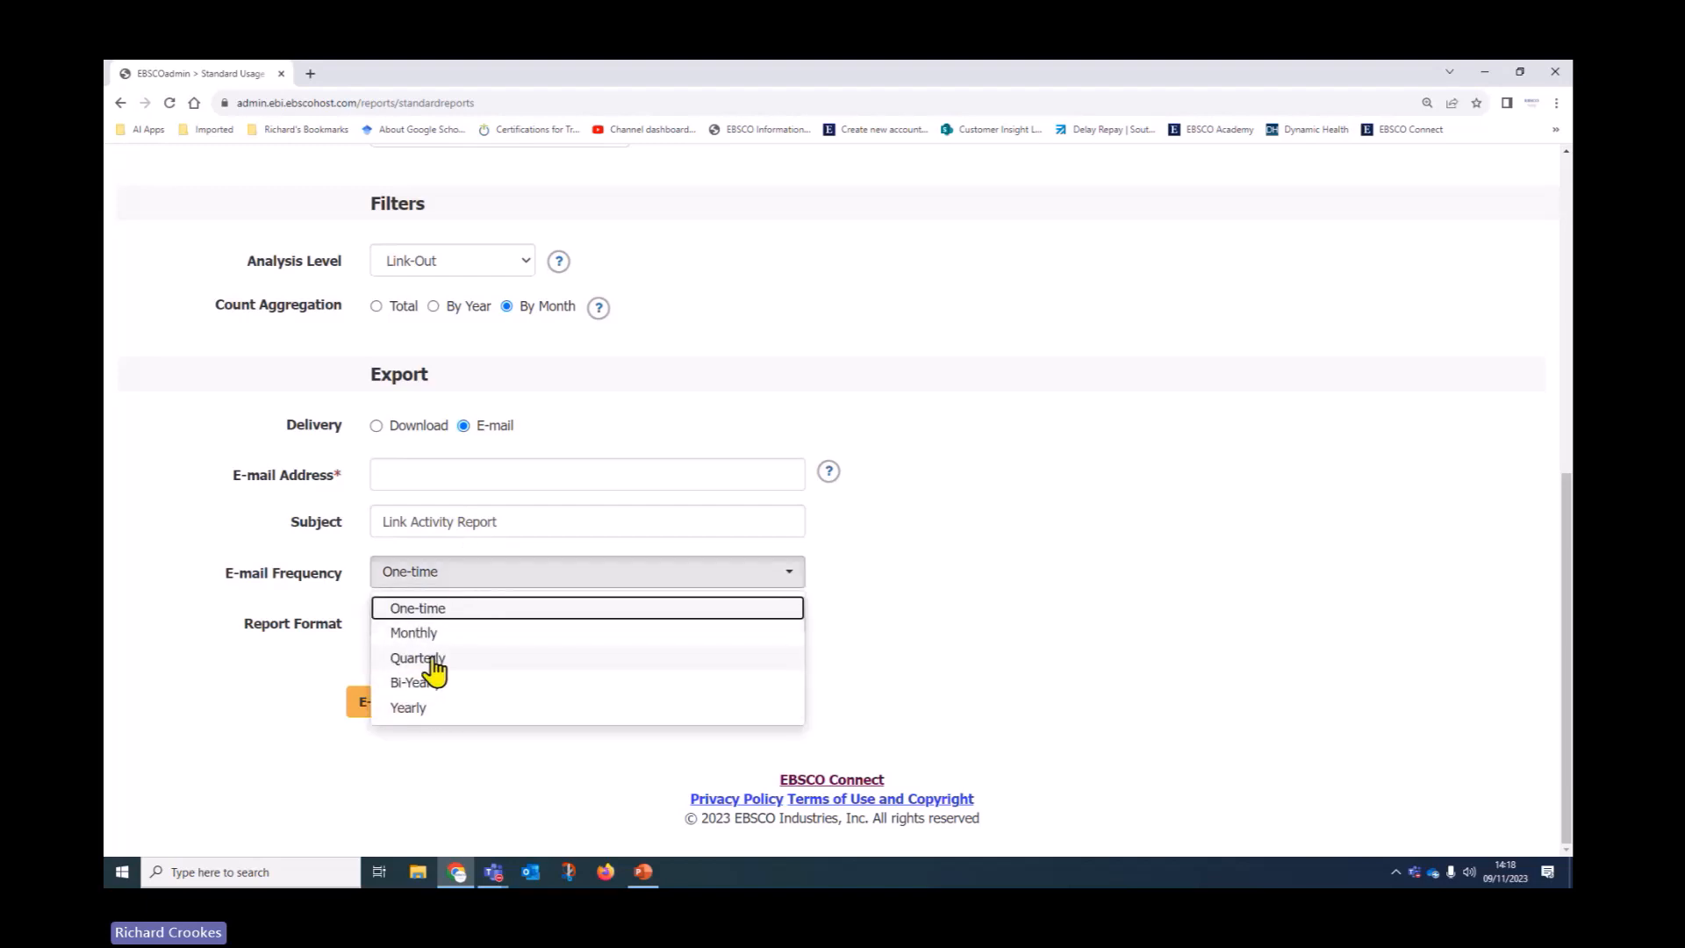
left_click(426, 633)
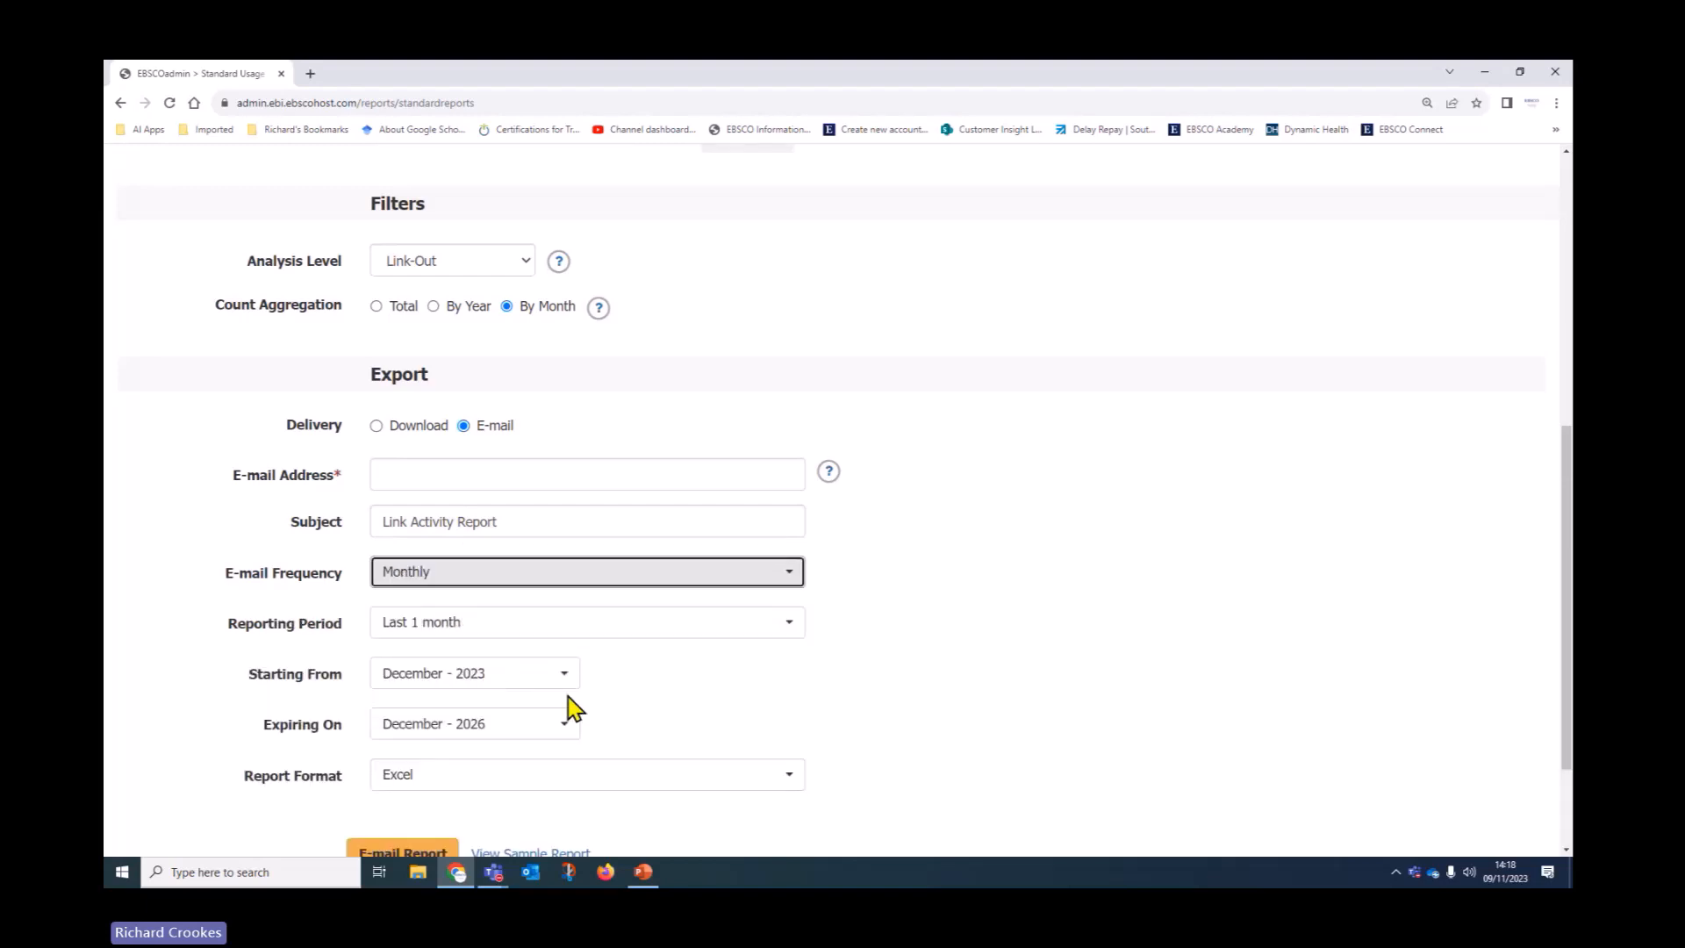
left_click(463, 625)
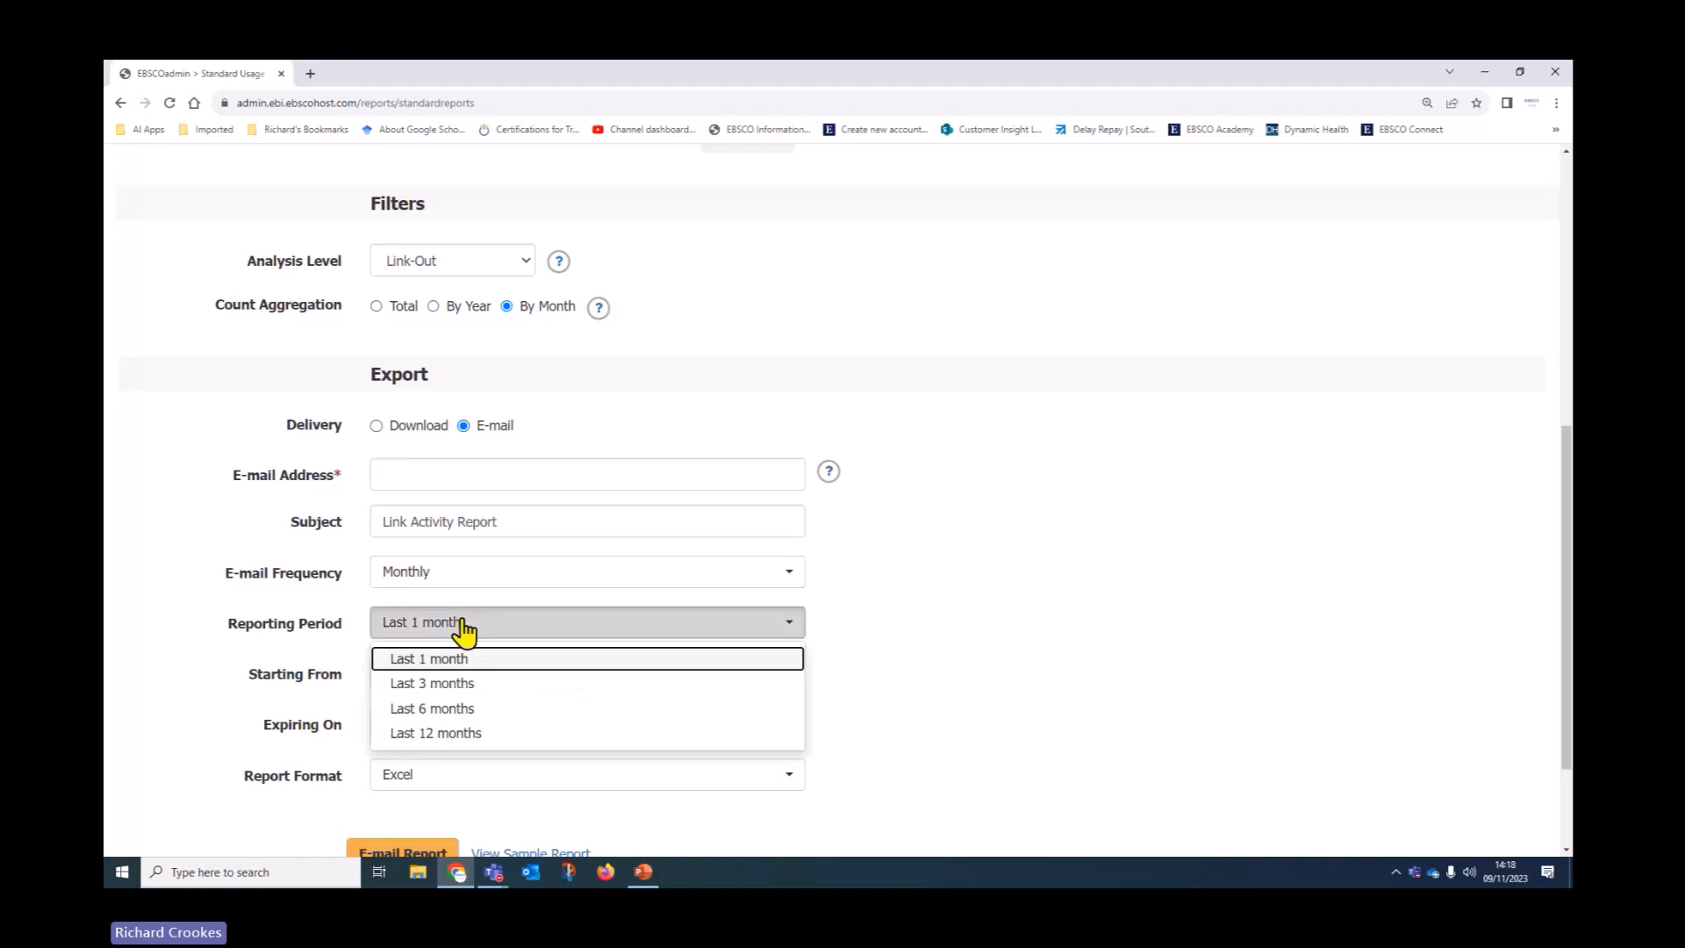
left_click(465, 733)
Make the schedule expire December - 2025 and set the report format to Tab Delimited
scroll(1061, 561, "down", 2)
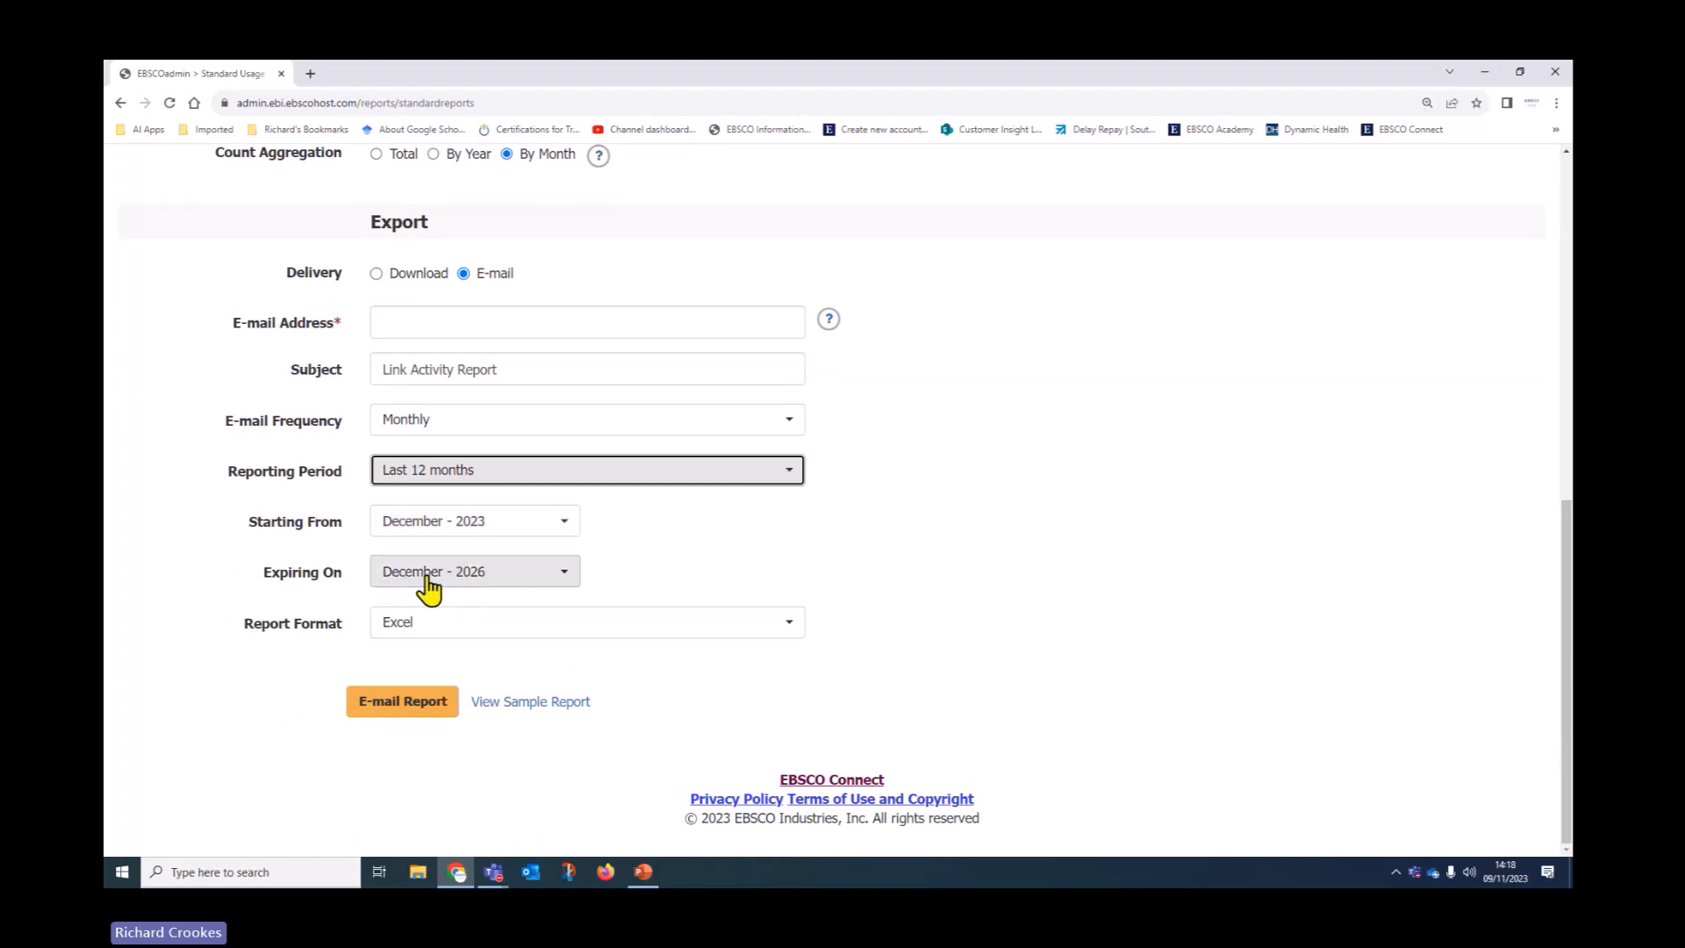
left_click(564, 576)
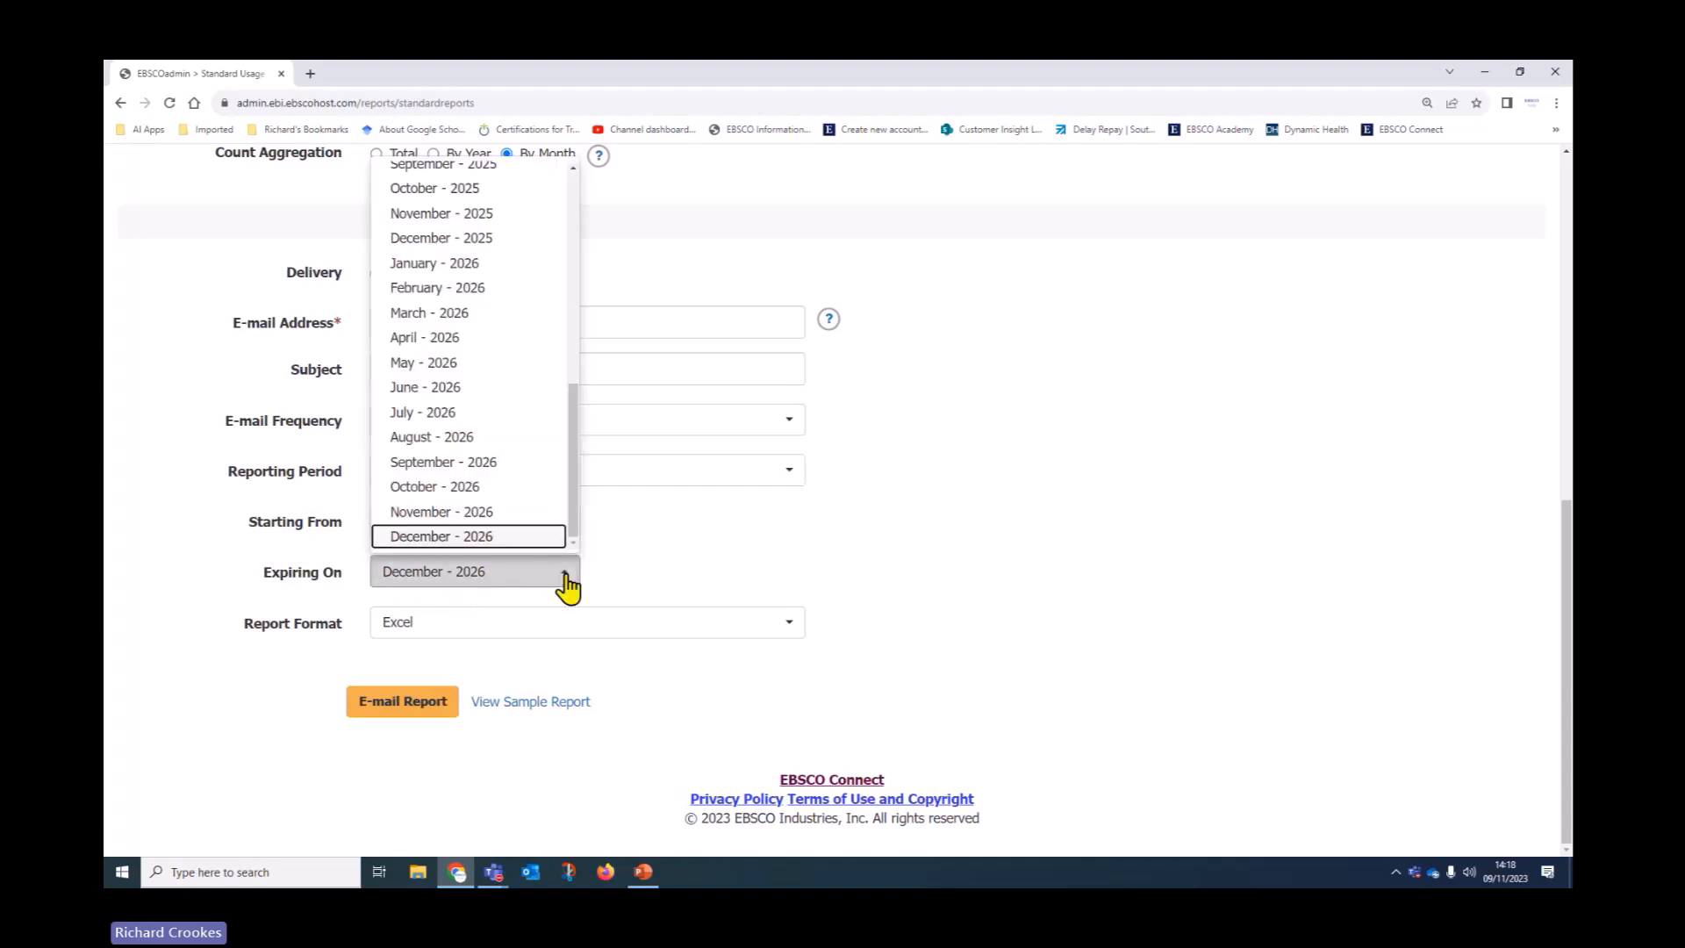
left_click(481, 238)
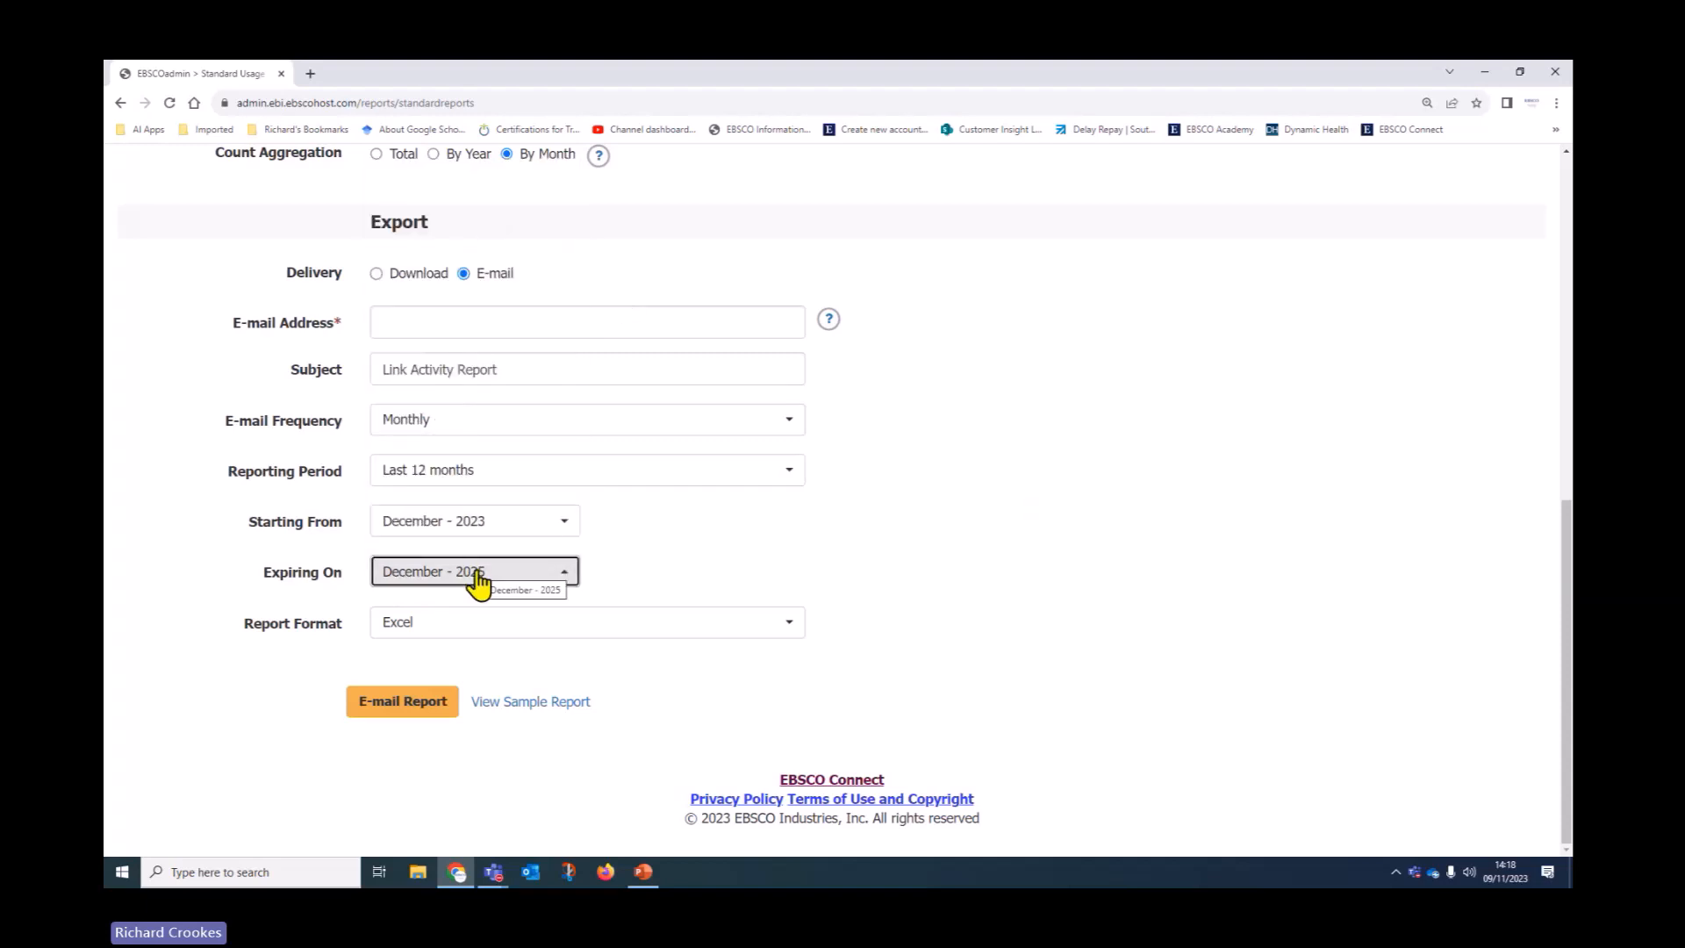
left_click(378, 628)
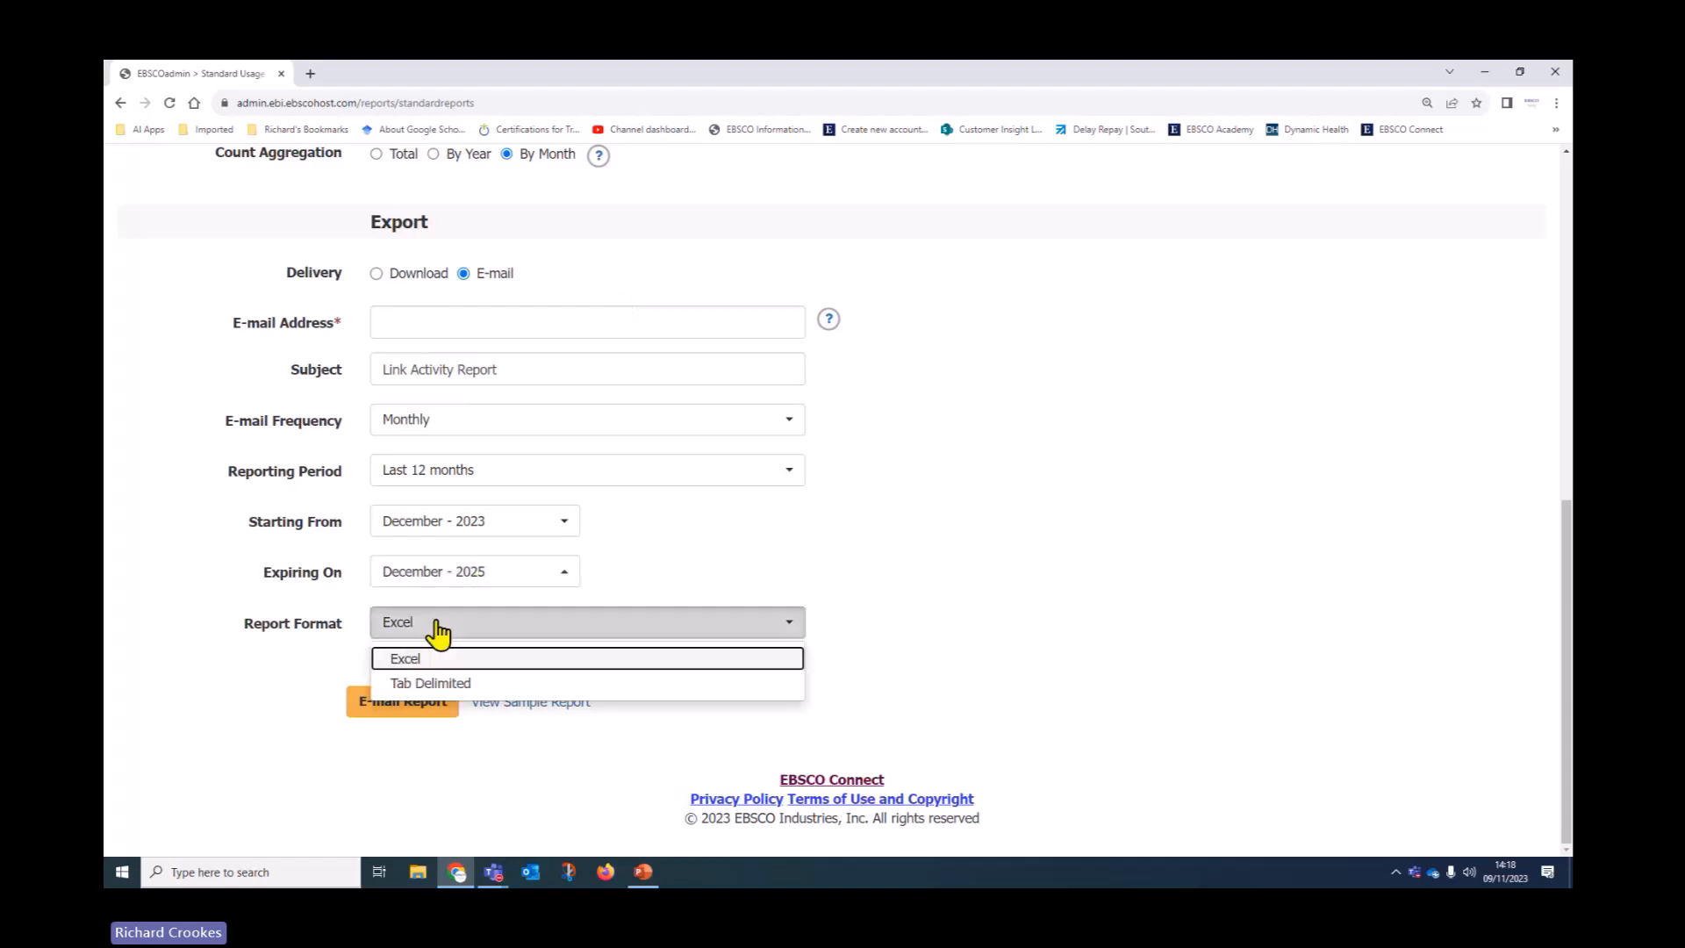
left_click(430, 684)
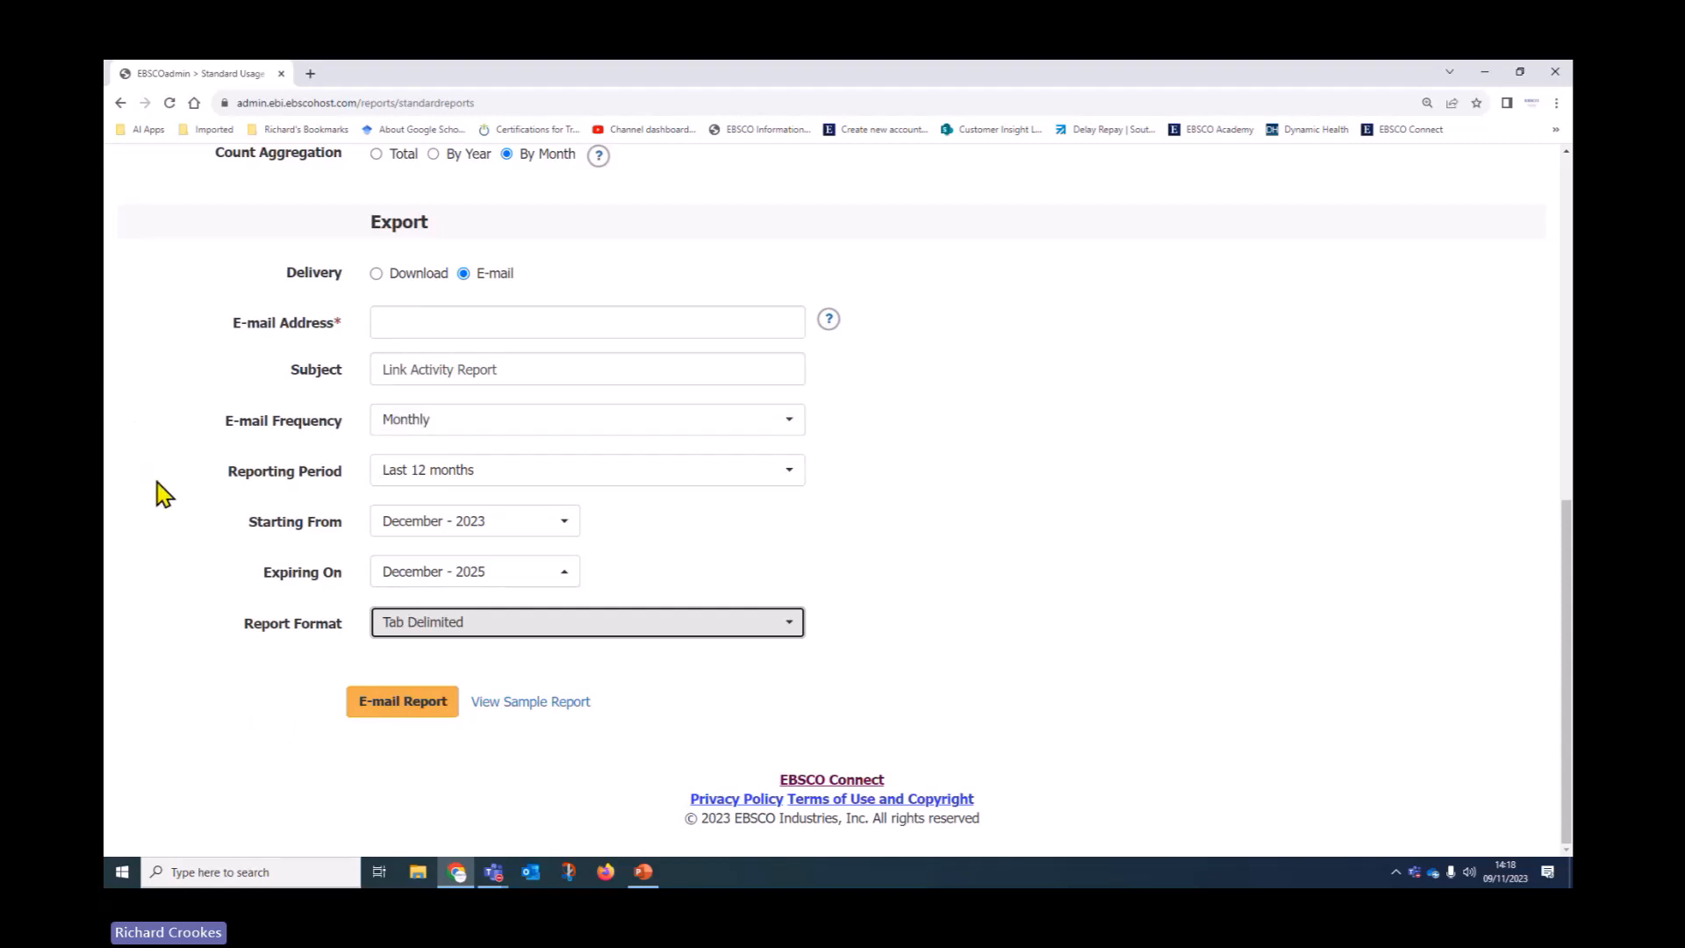
scroll(161, 493, "up", 7)
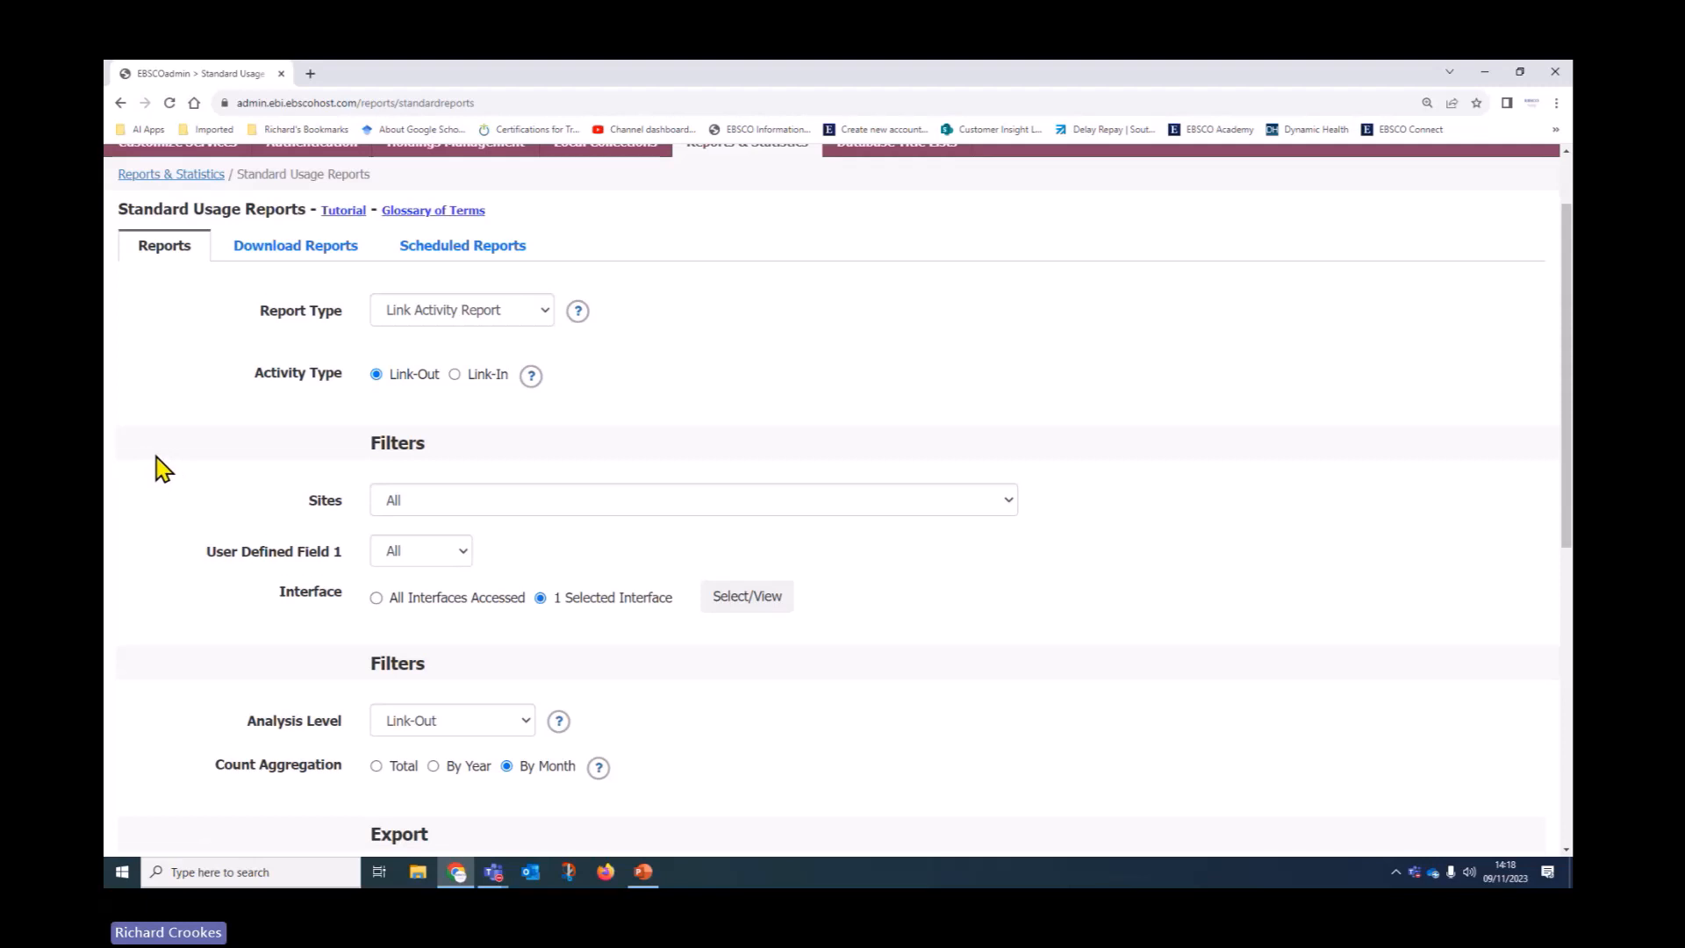
scroll(162, 470, "down", 3)
scroll(158, 470, "down", 3)
scroll(180, 496, "up", 6)
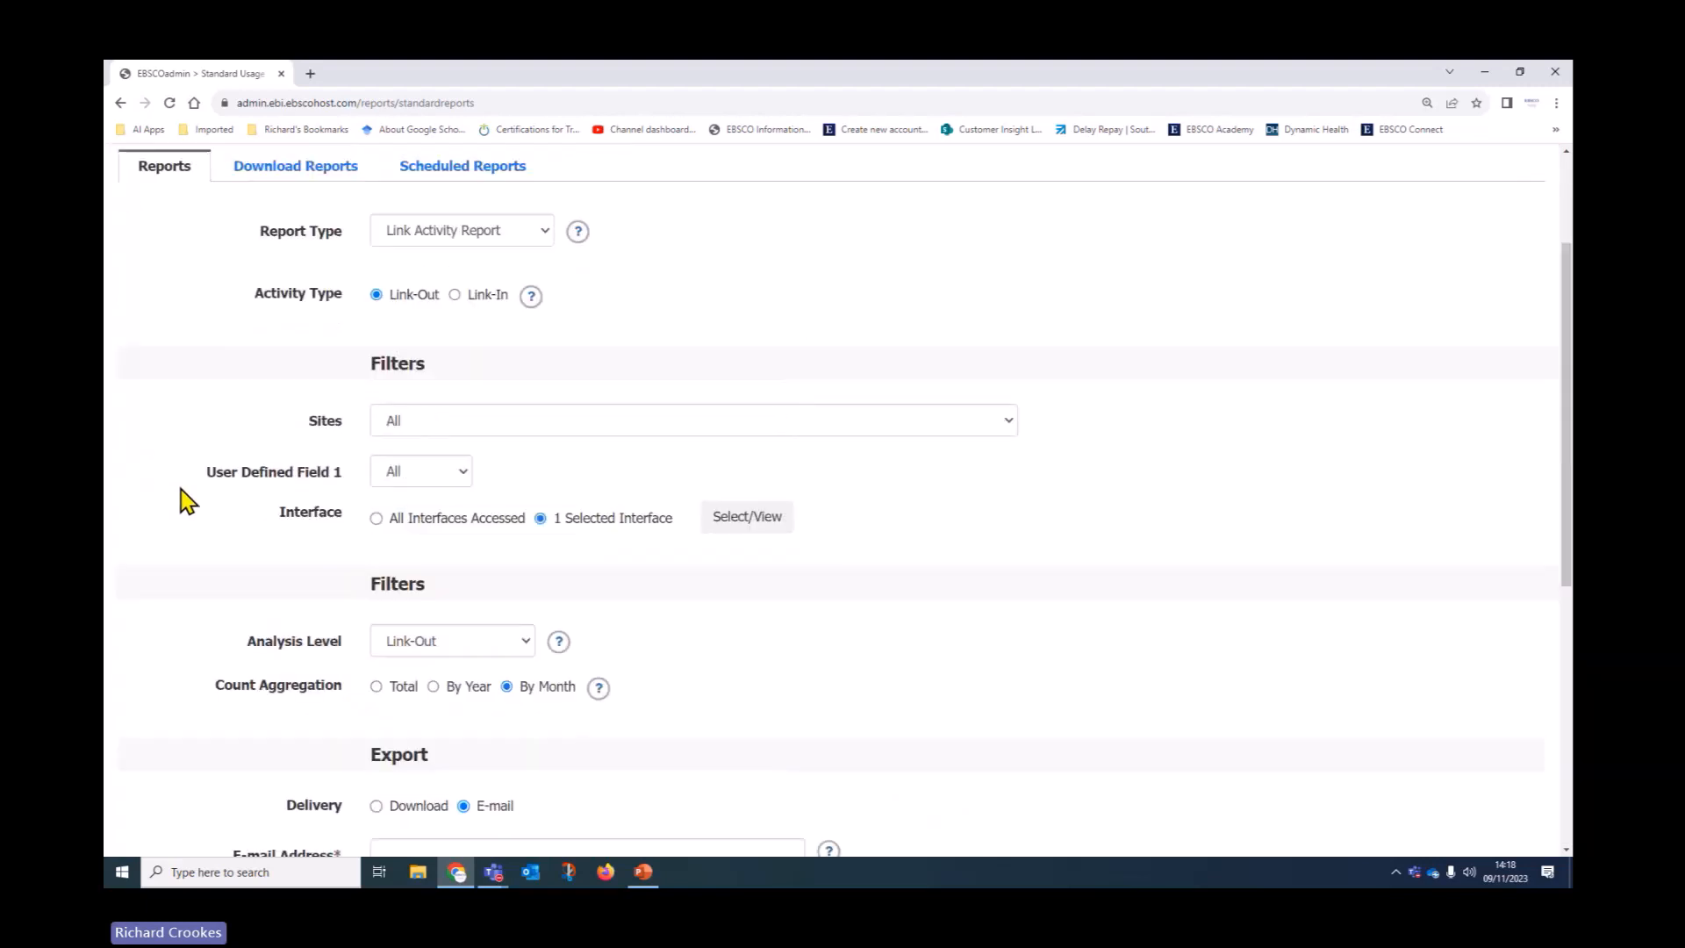
Inspect the existing Link Activity Report schedule without changes, then return to Standard Usage Reports
left_click(472, 254)
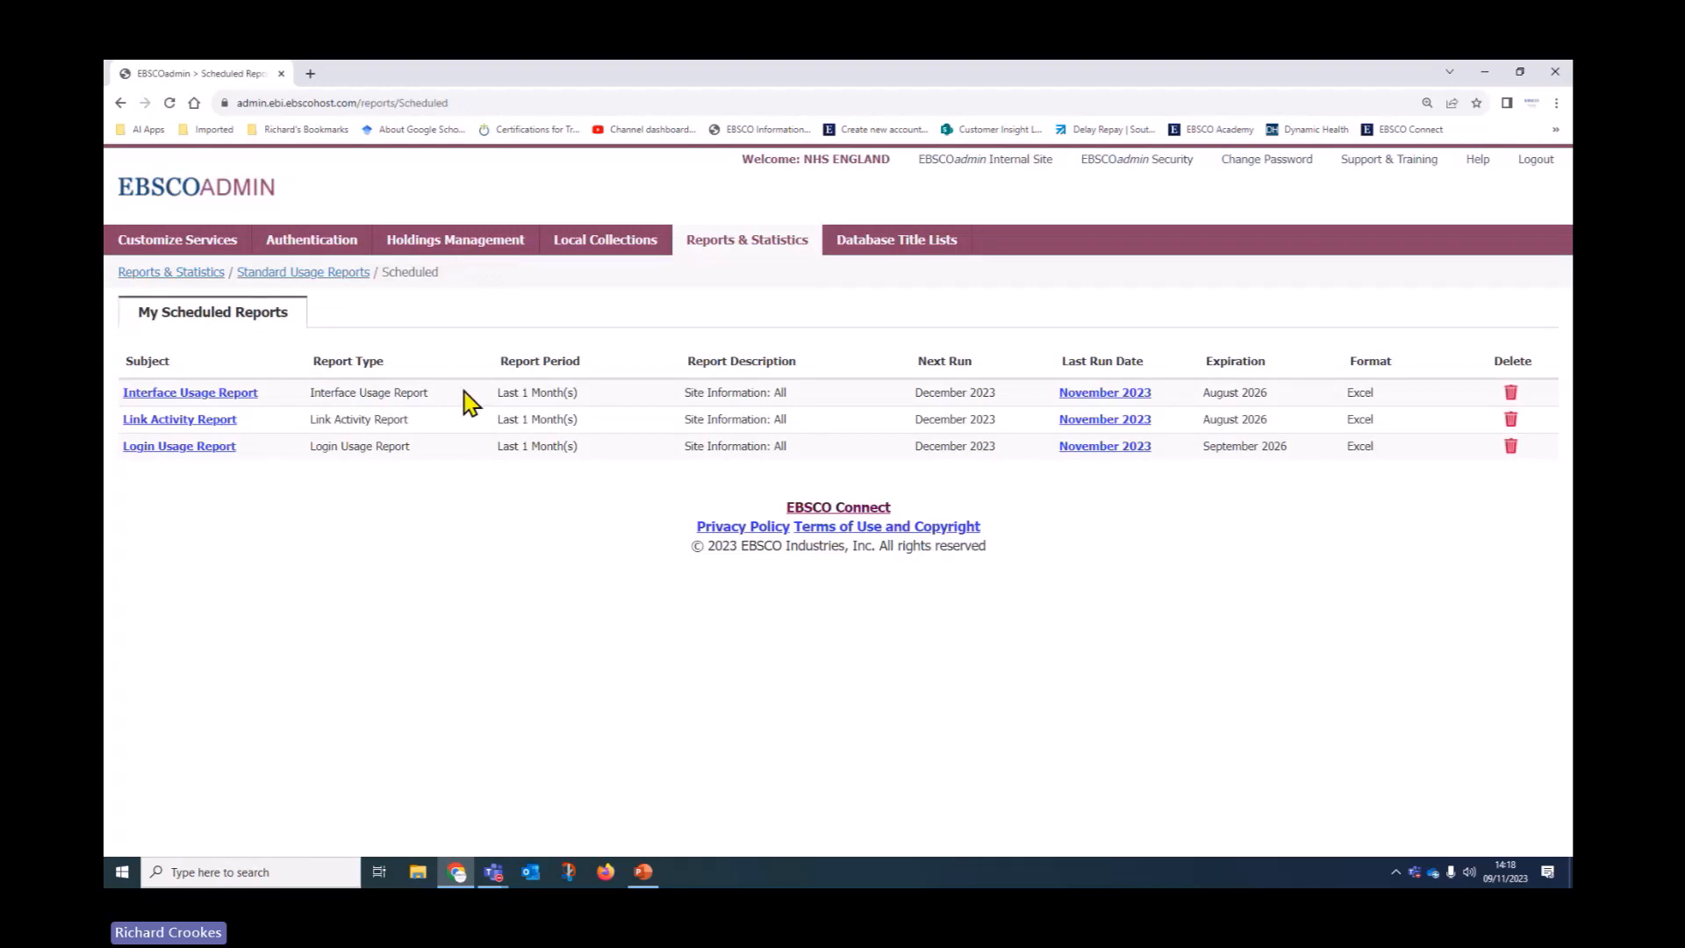
left_click(214, 421)
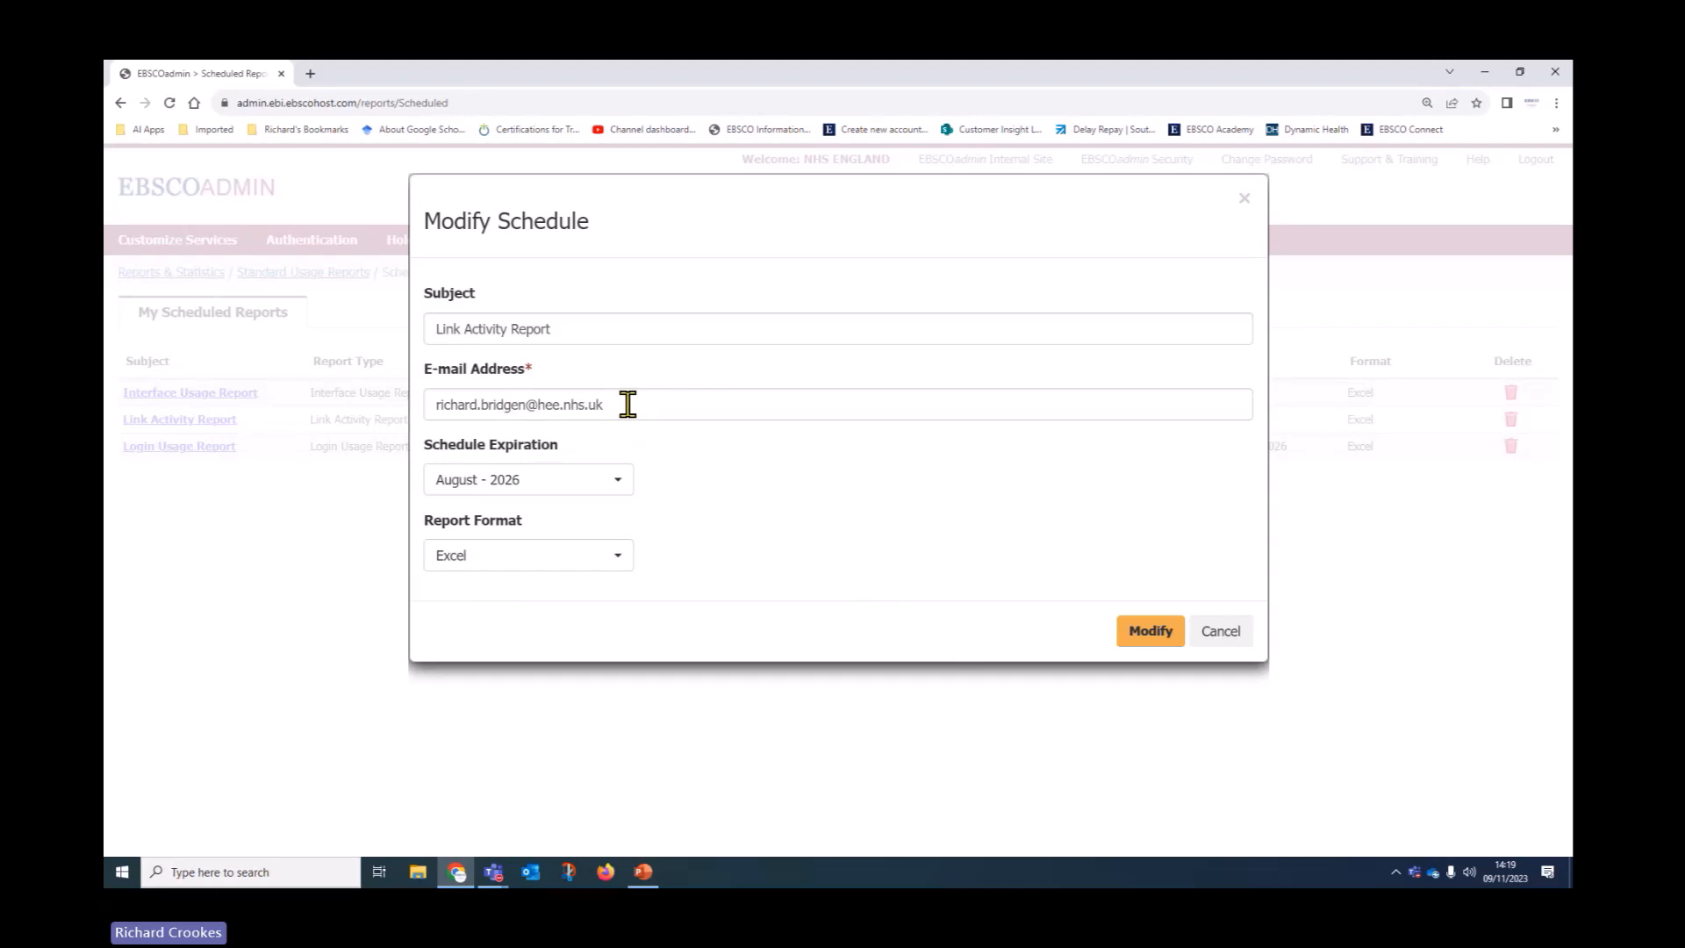
left_click(1224, 632)
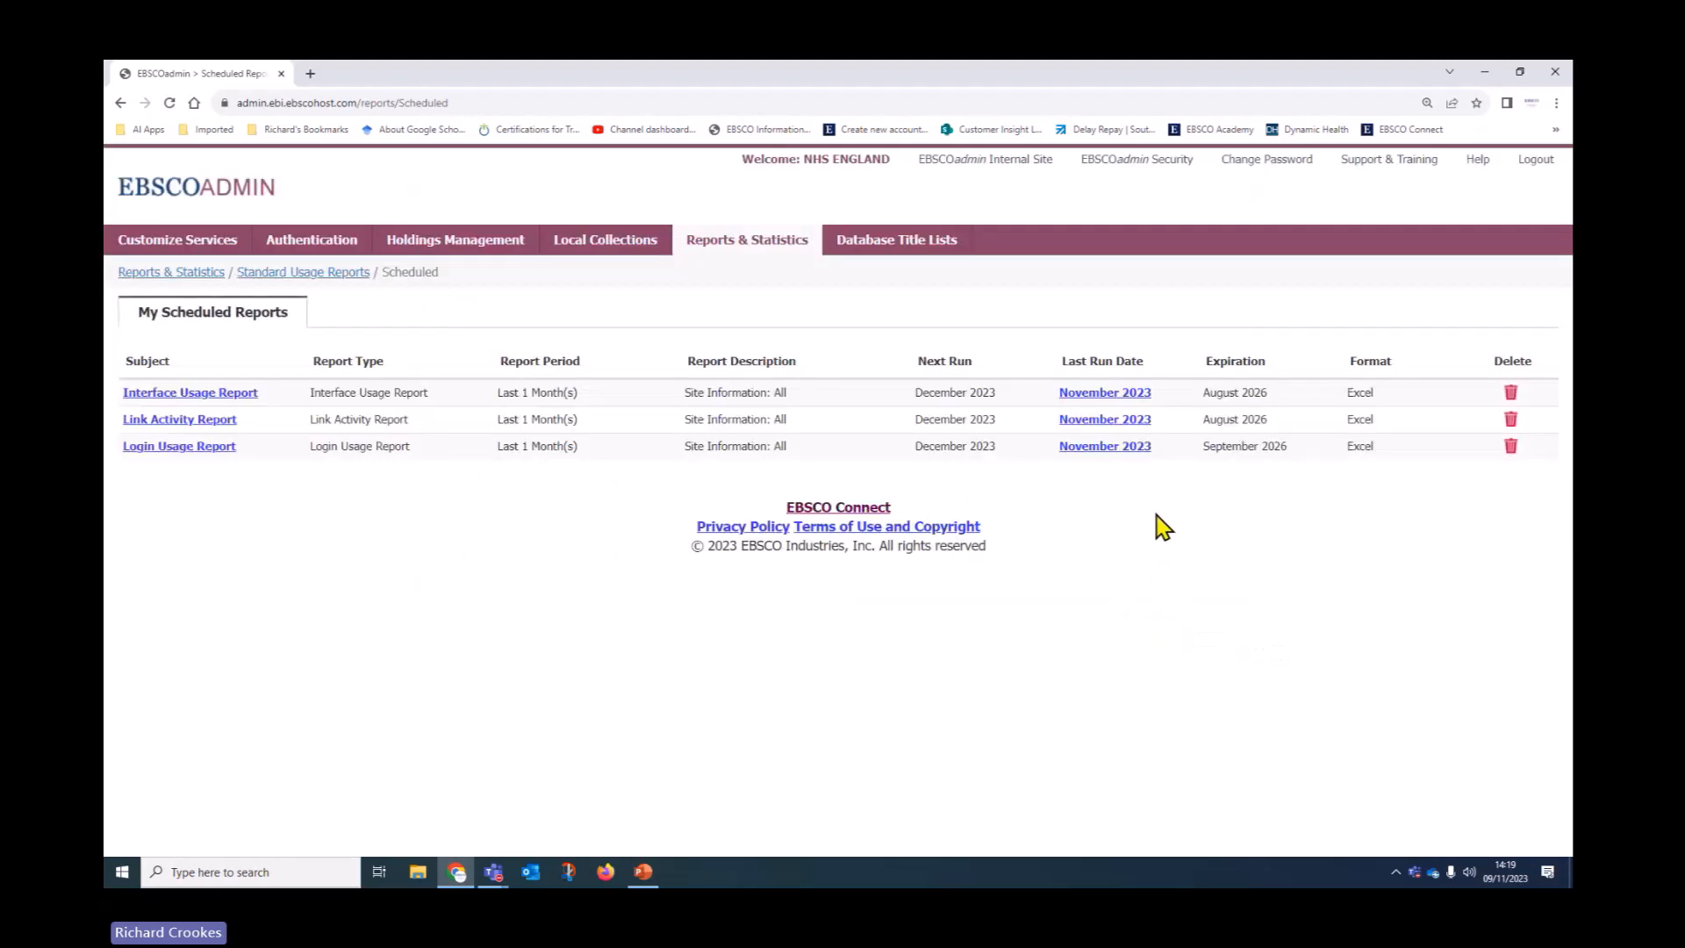
left_click(307, 273)
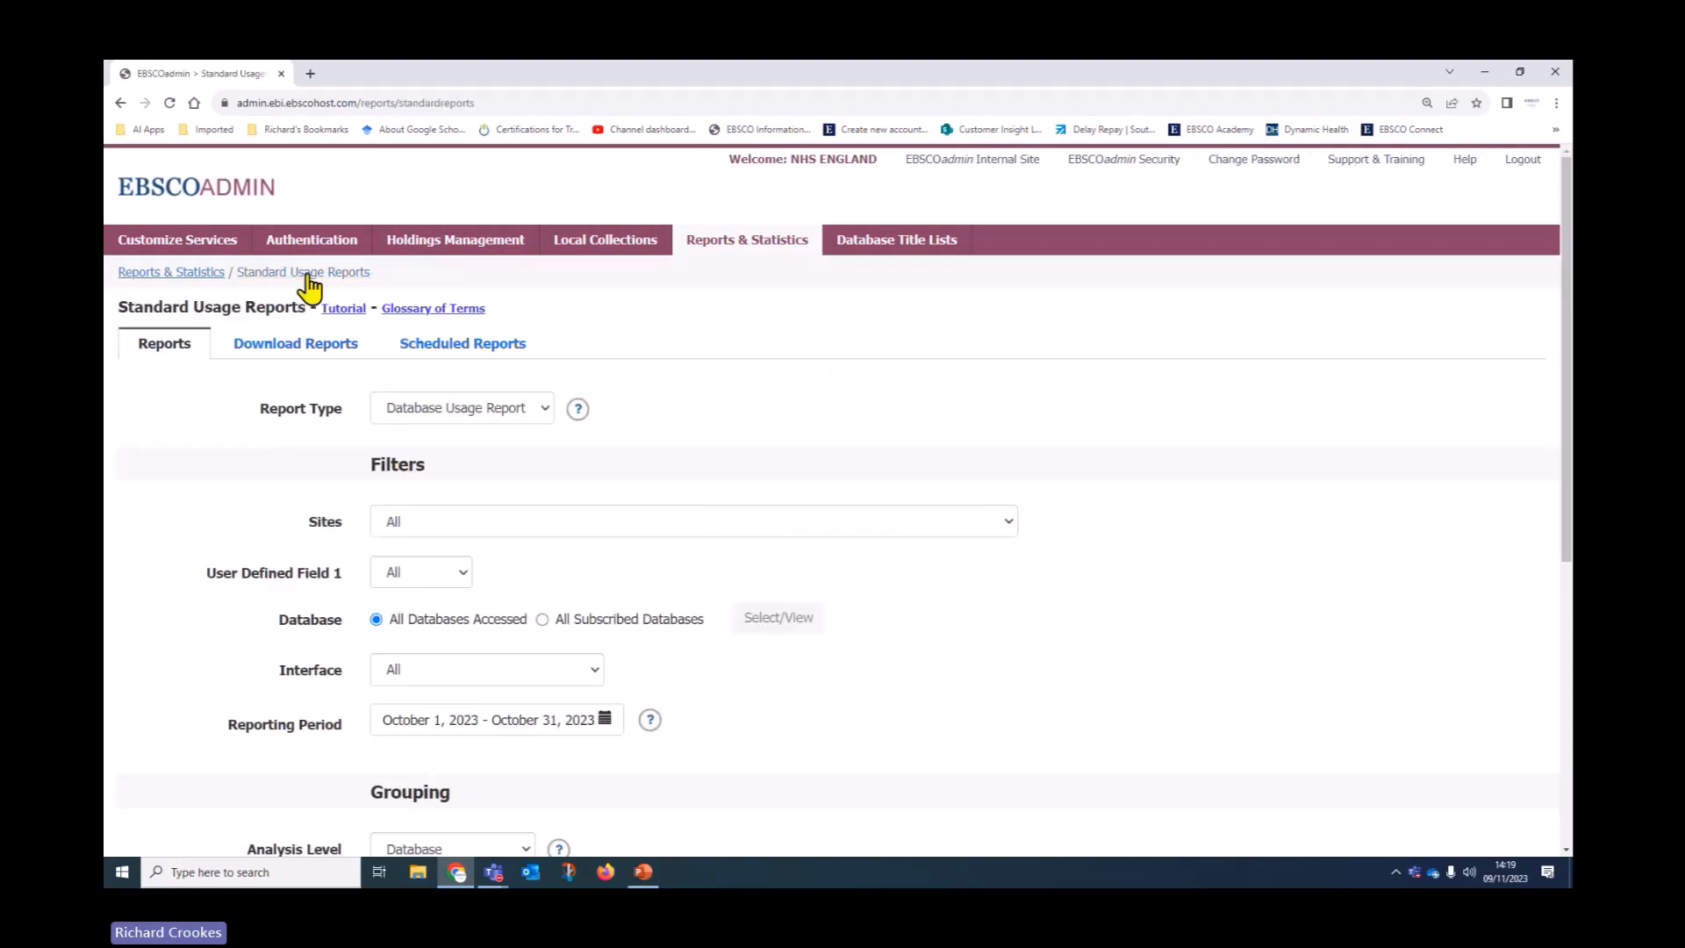
Change the report to a Login Usage Report broken down by Browser
left_click(505, 410)
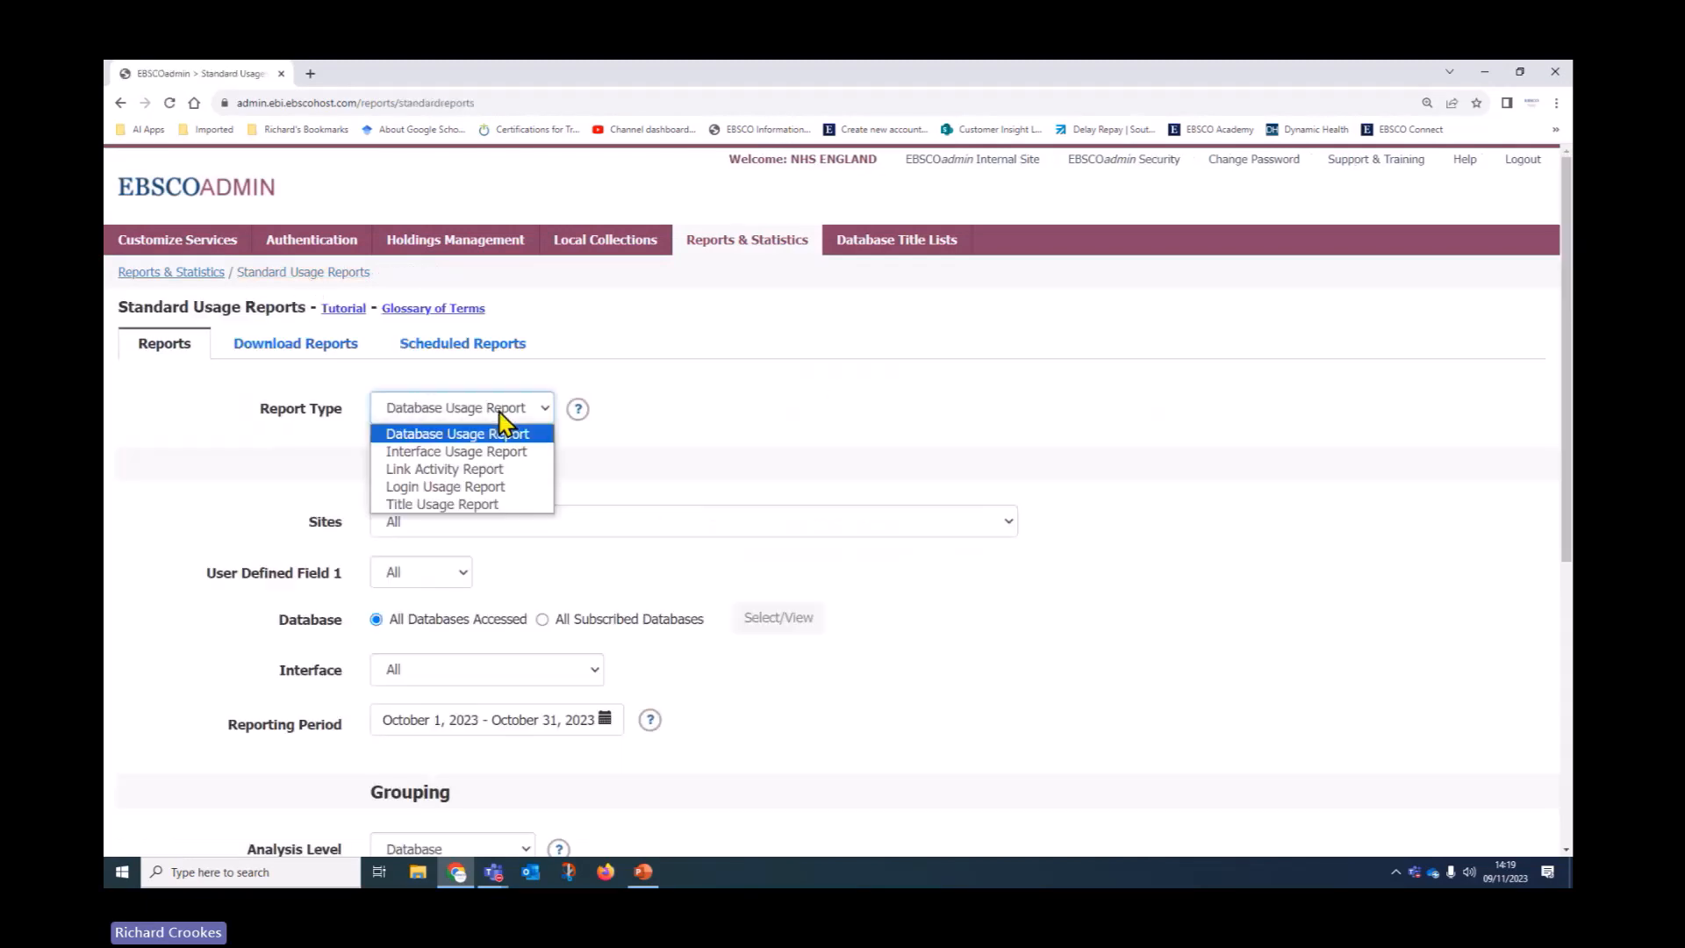
left_click(482, 488)
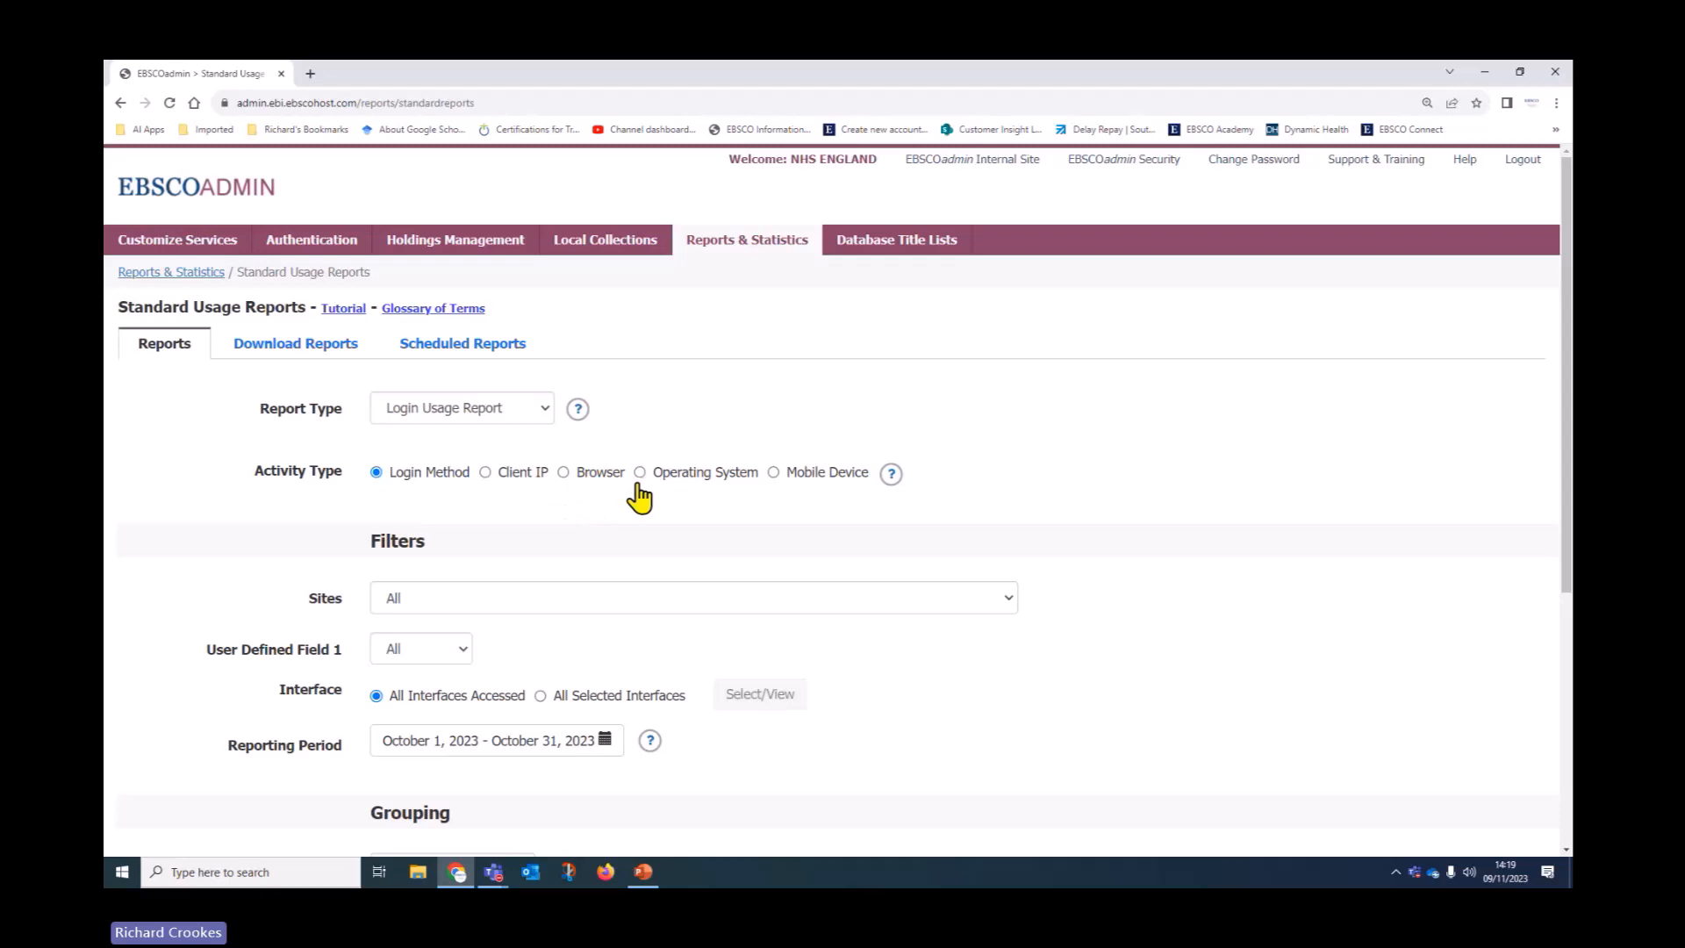
left_click(564, 474)
scroll(263, 527, "down", 5)
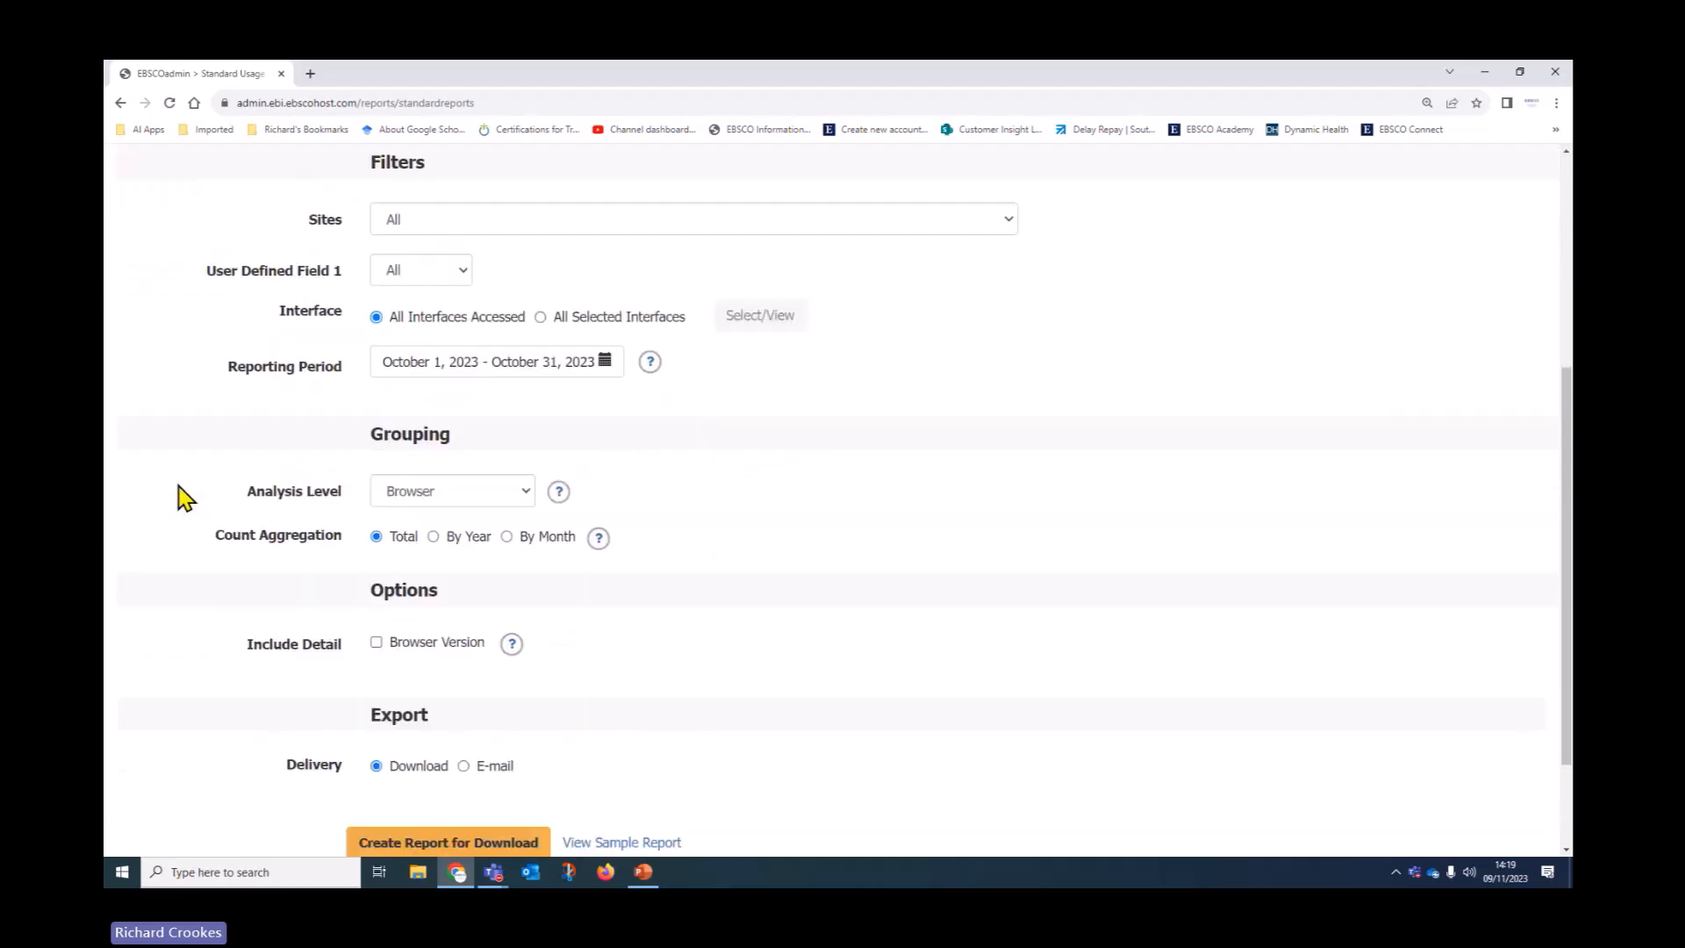
scroll(233, 655, "down", 1)
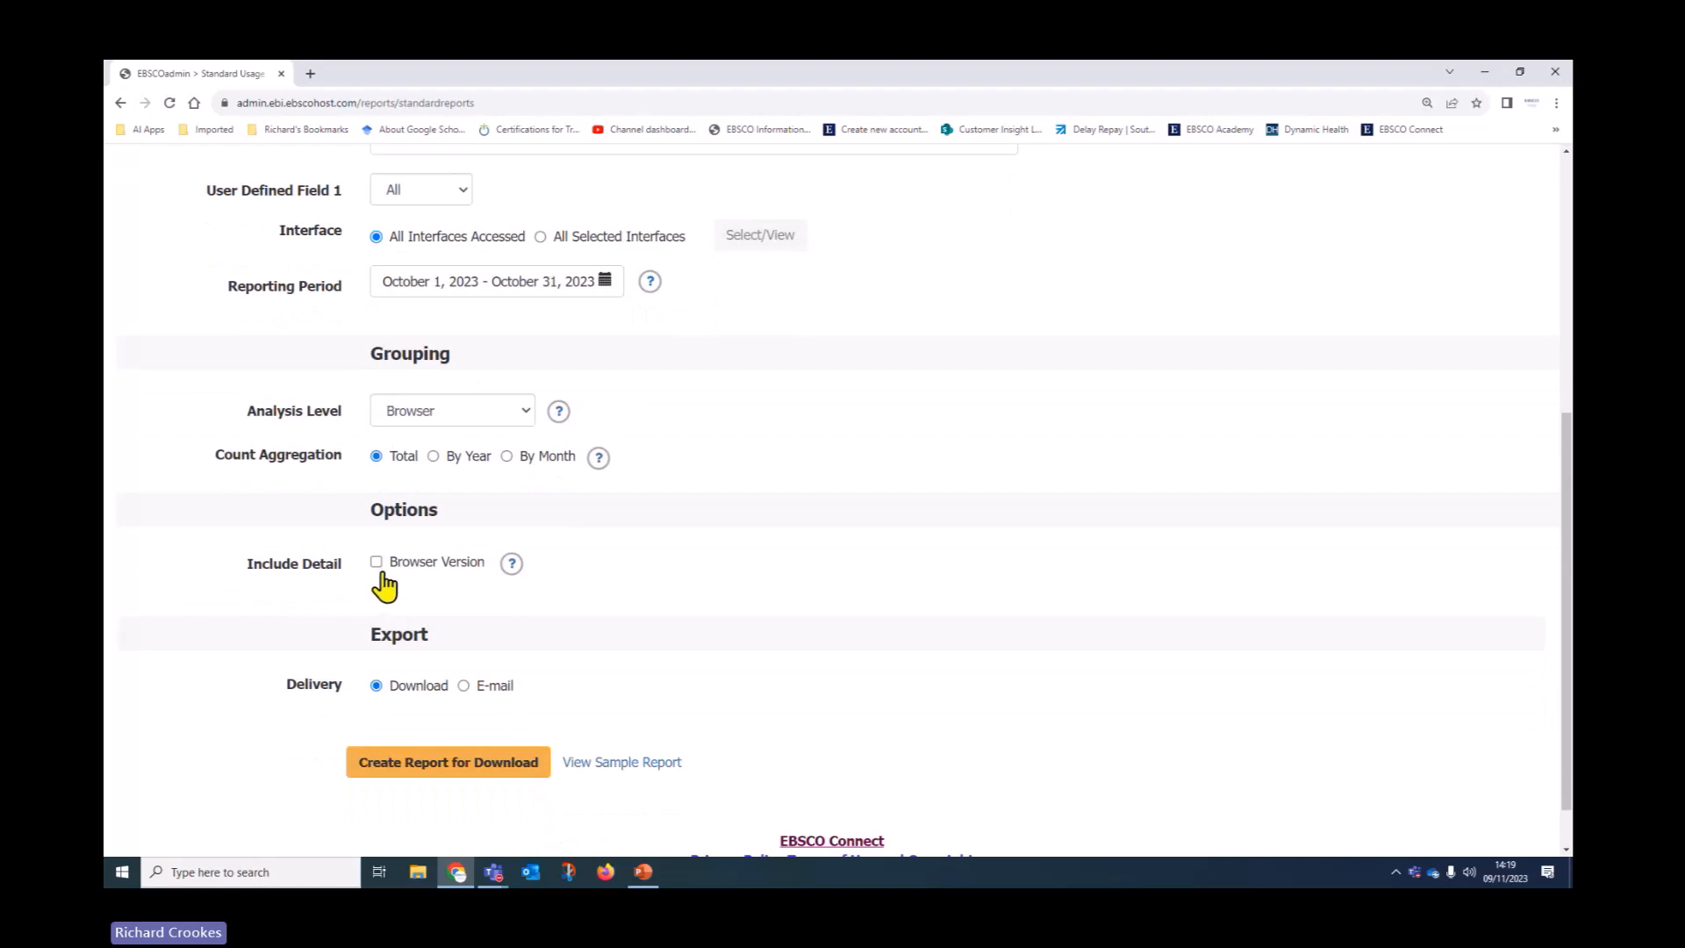
scroll(350, 596, "up", 5)
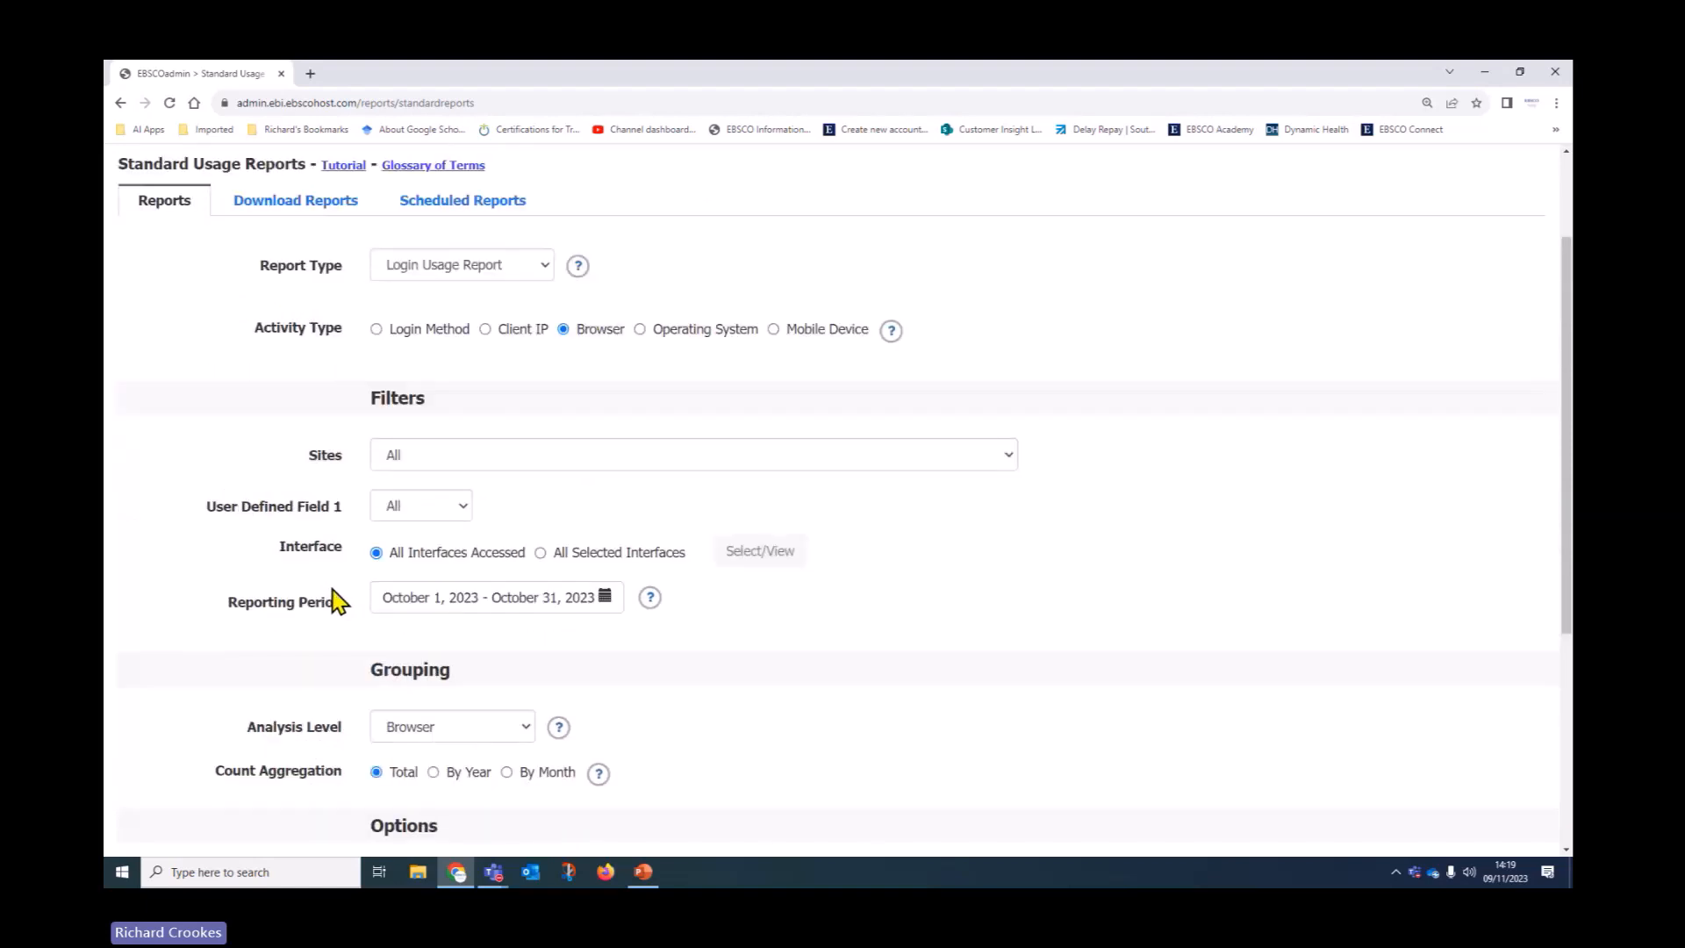
scroll(255, 584, "down", 3)
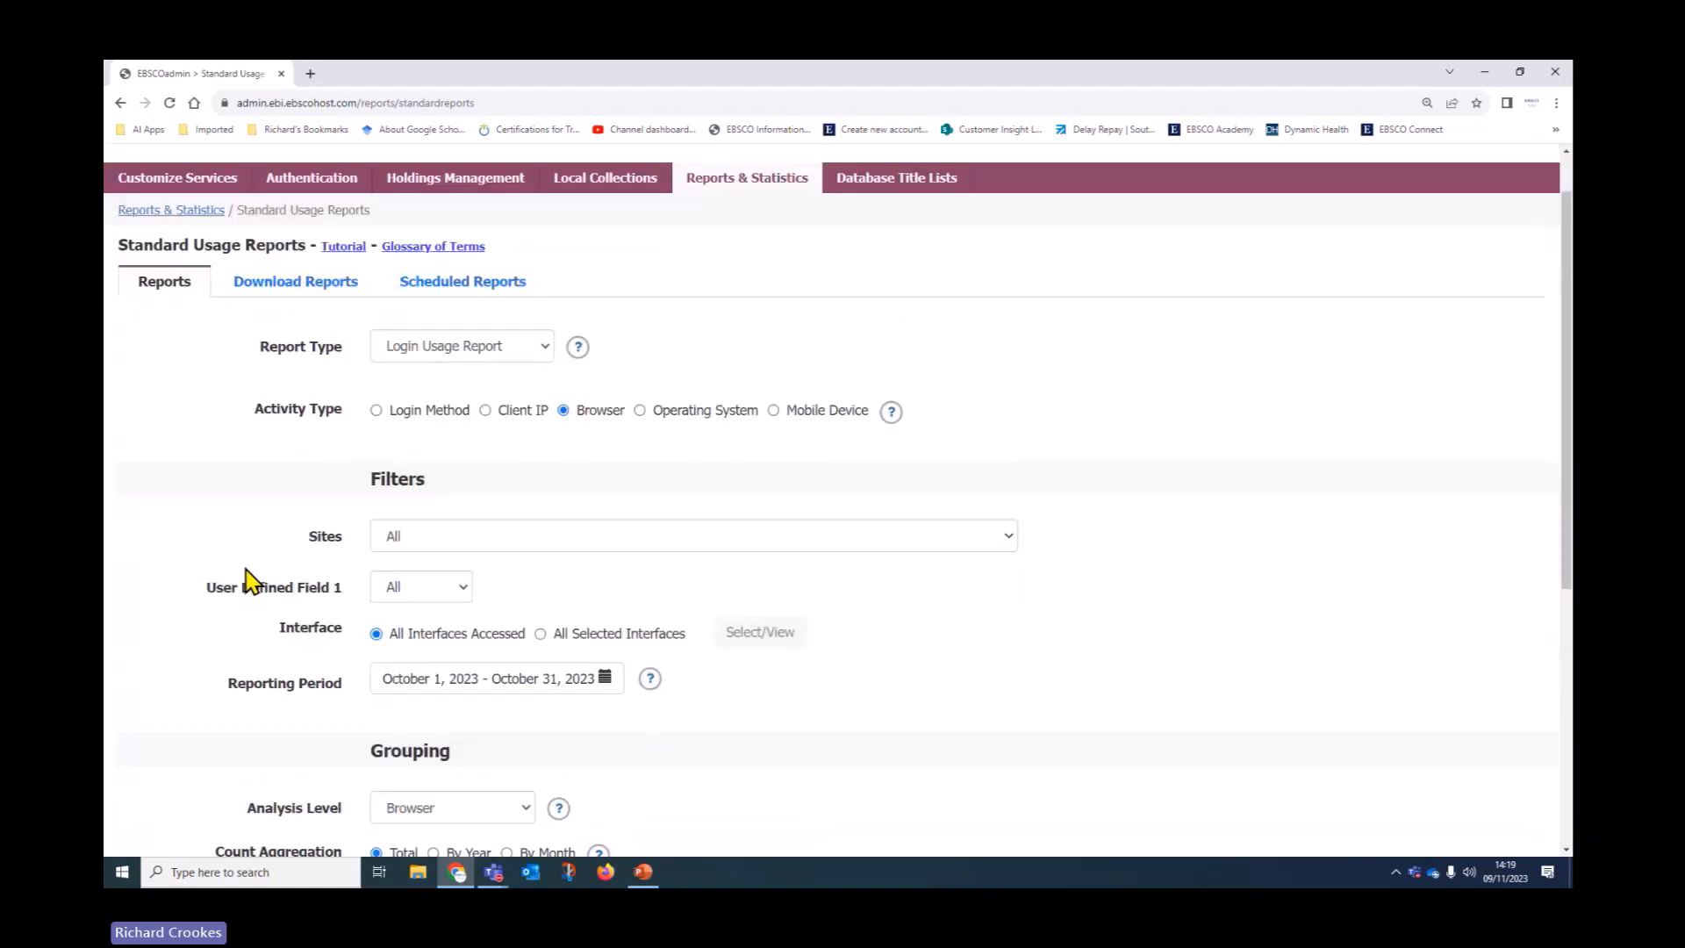
Restrict the report to the single interface EBSCO Discovery Service (eds/live)
left_click(542, 467)
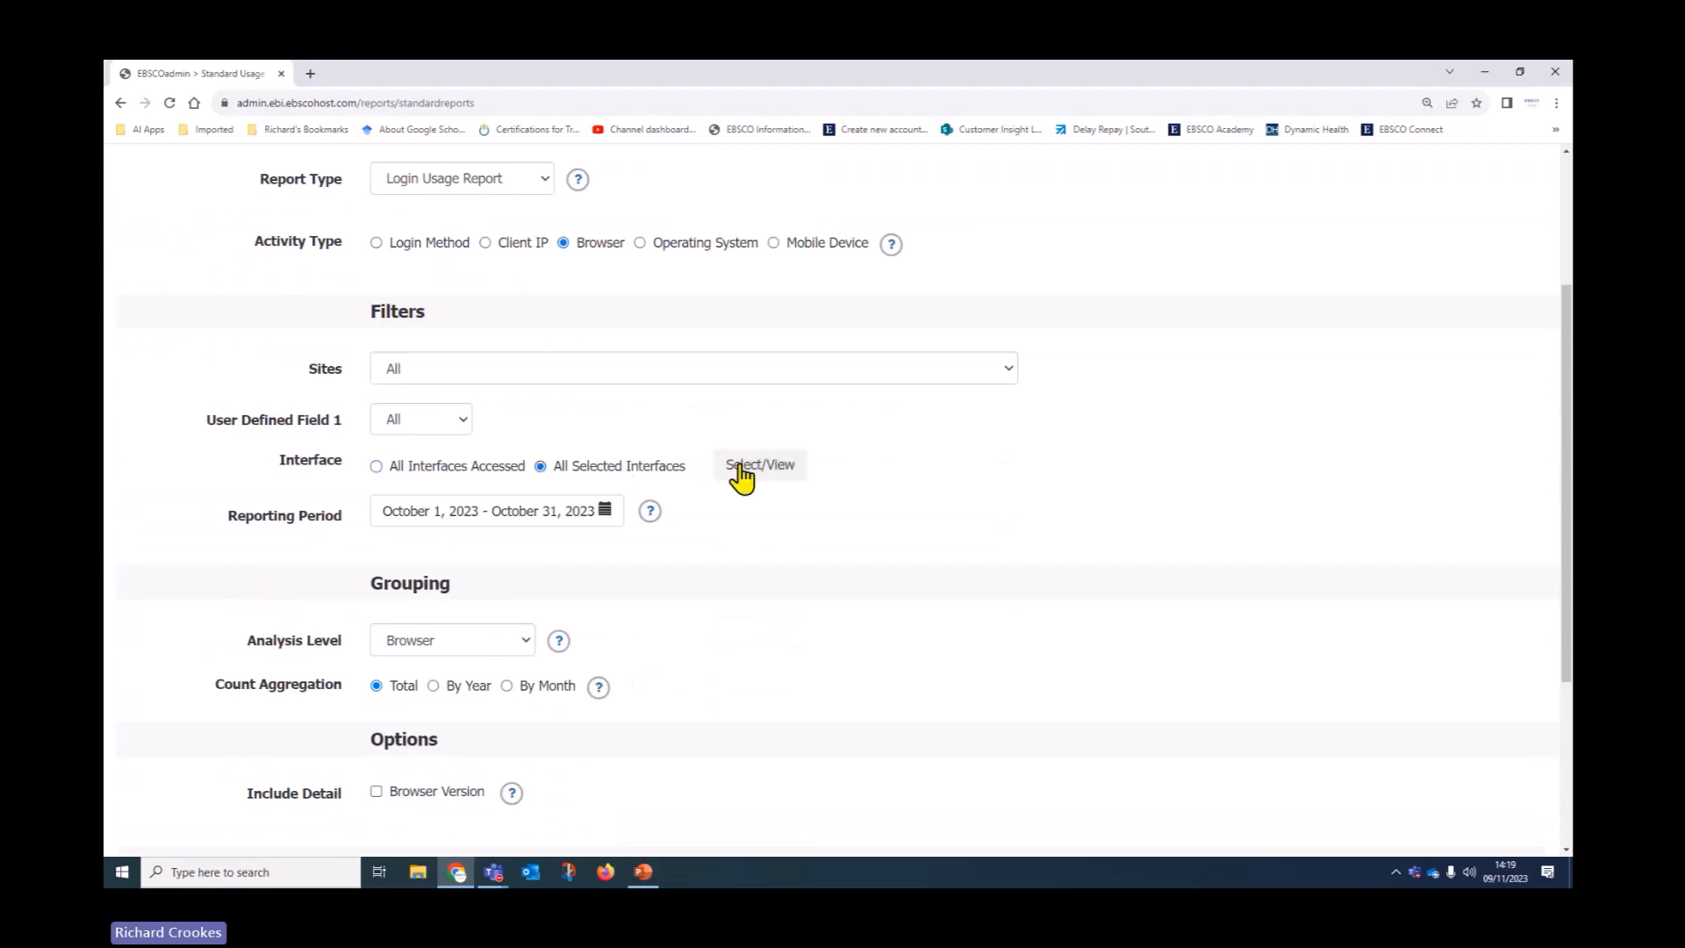
left_click(743, 469)
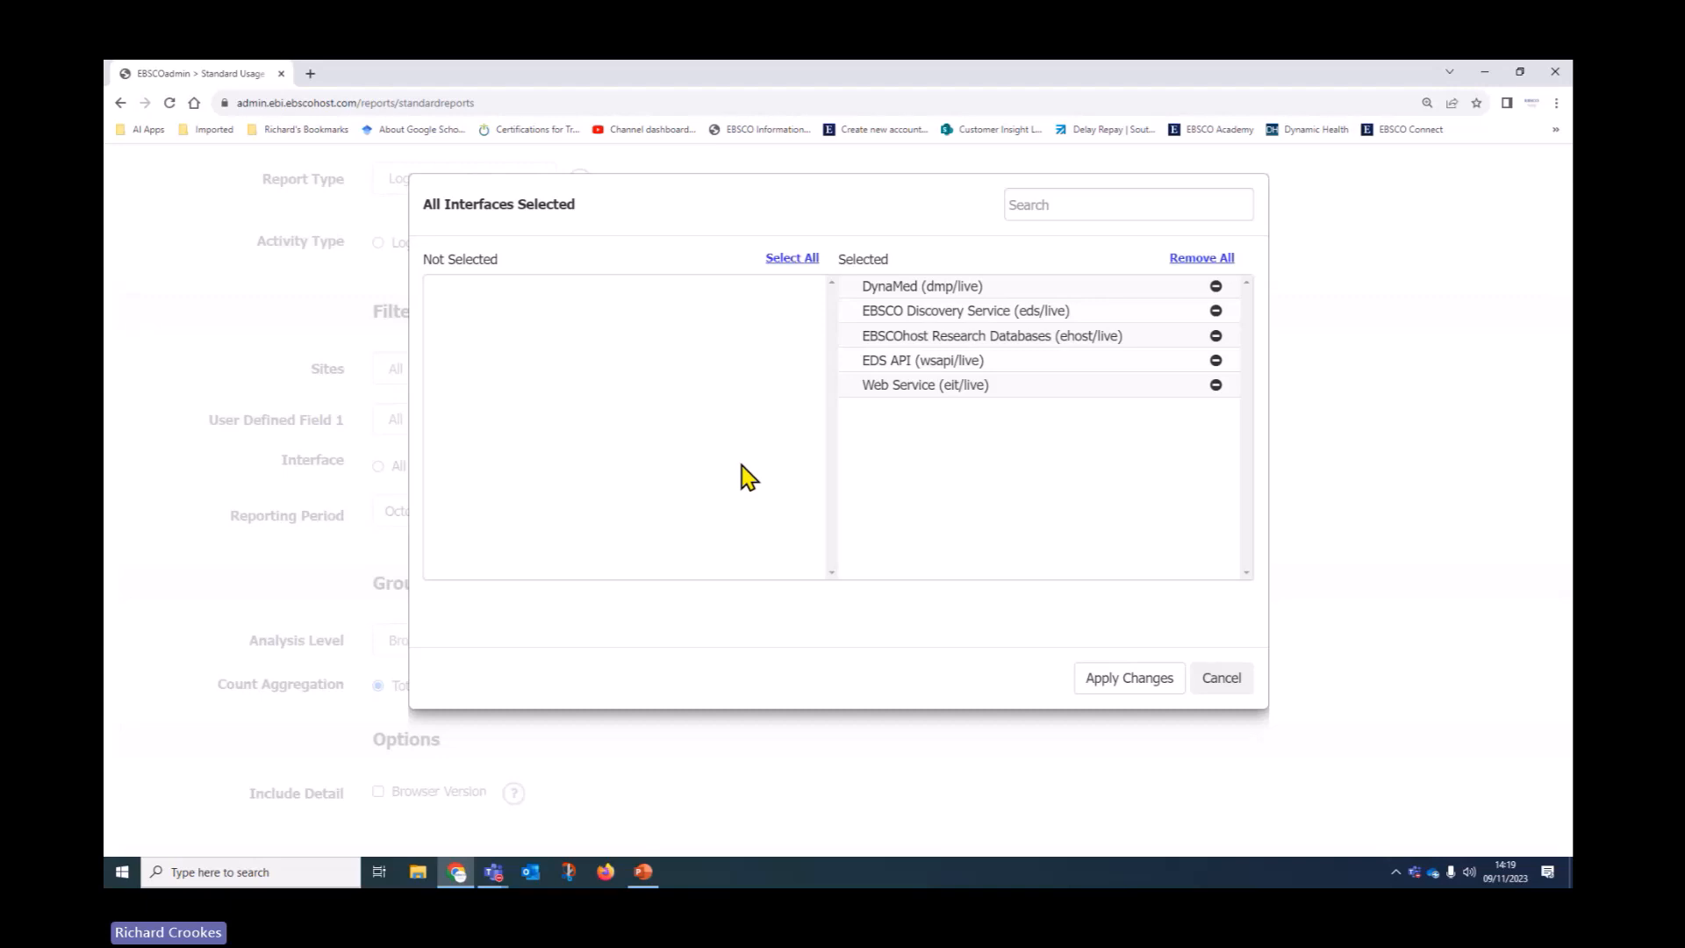
left_click(1202, 258)
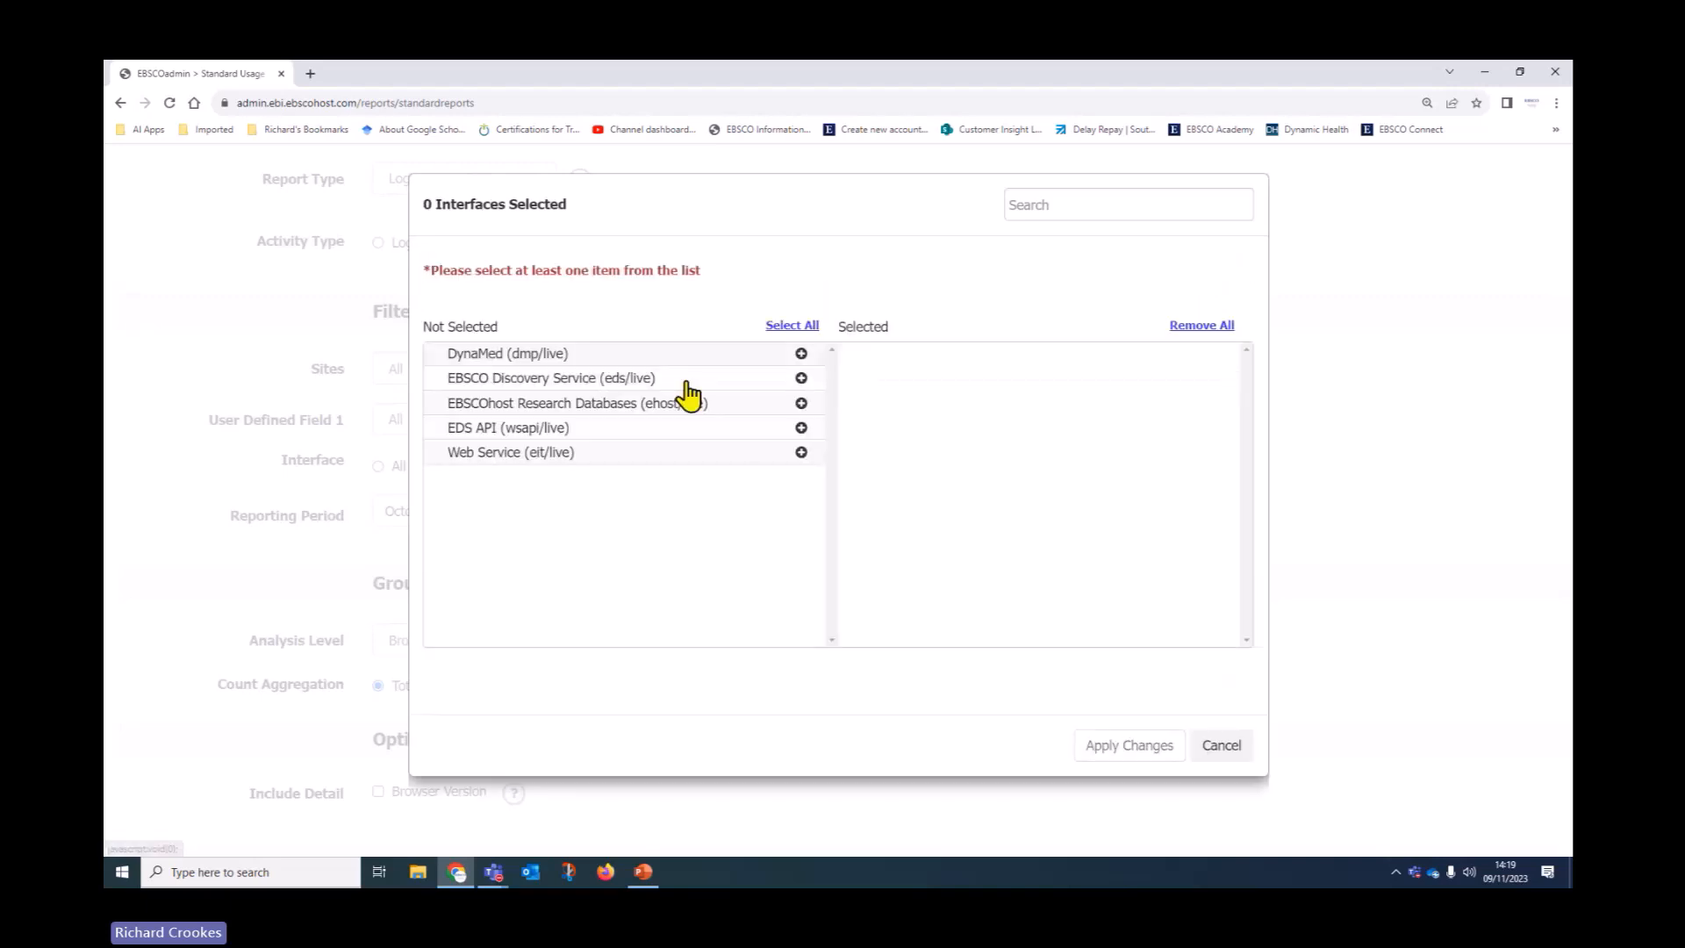
left_click(802, 377)
left_click(1131, 684)
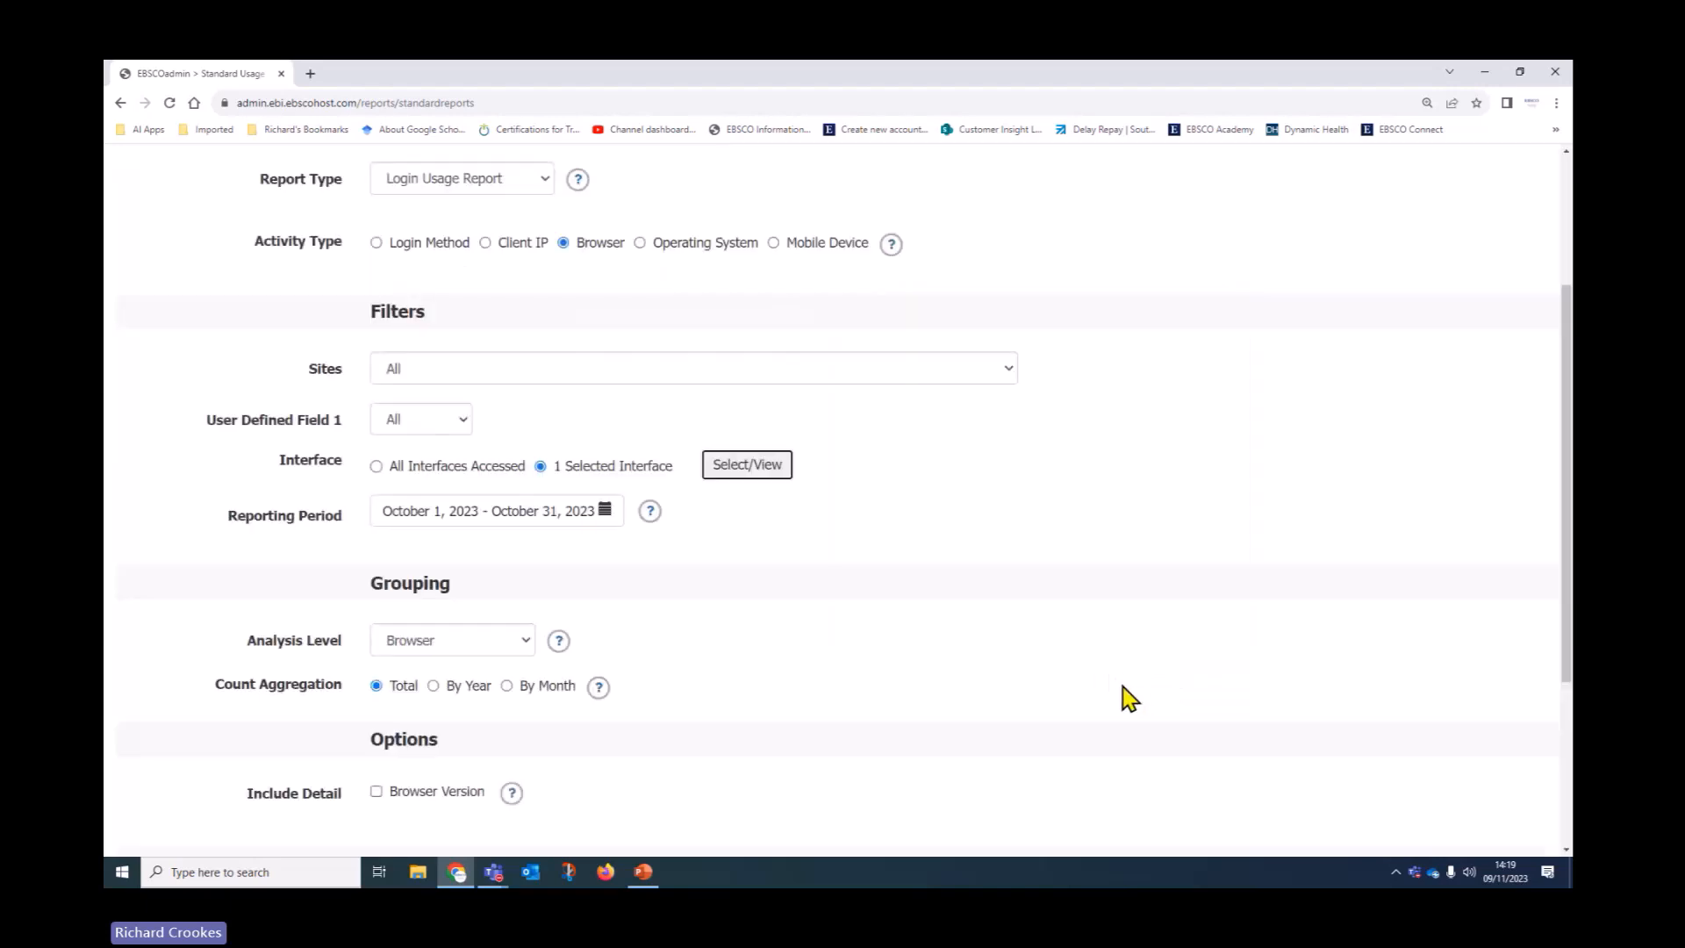
Set a custom reporting period from October 2022 to October 2023
scroll(846, 537, "down", 2)
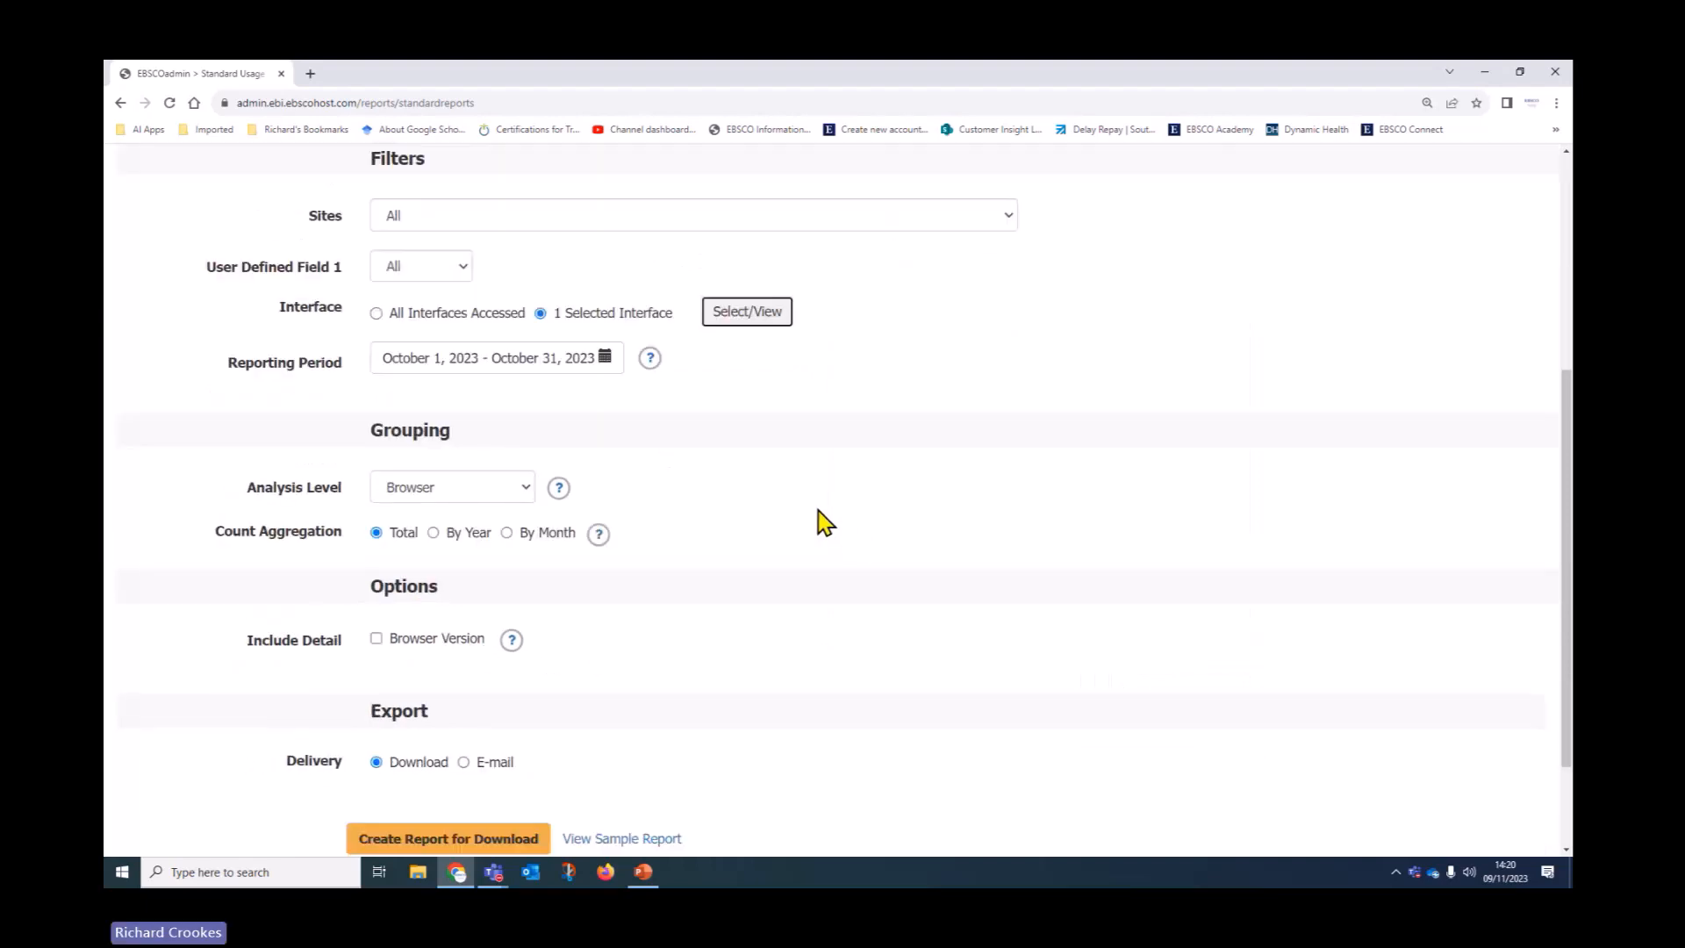
left_click(601, 362)
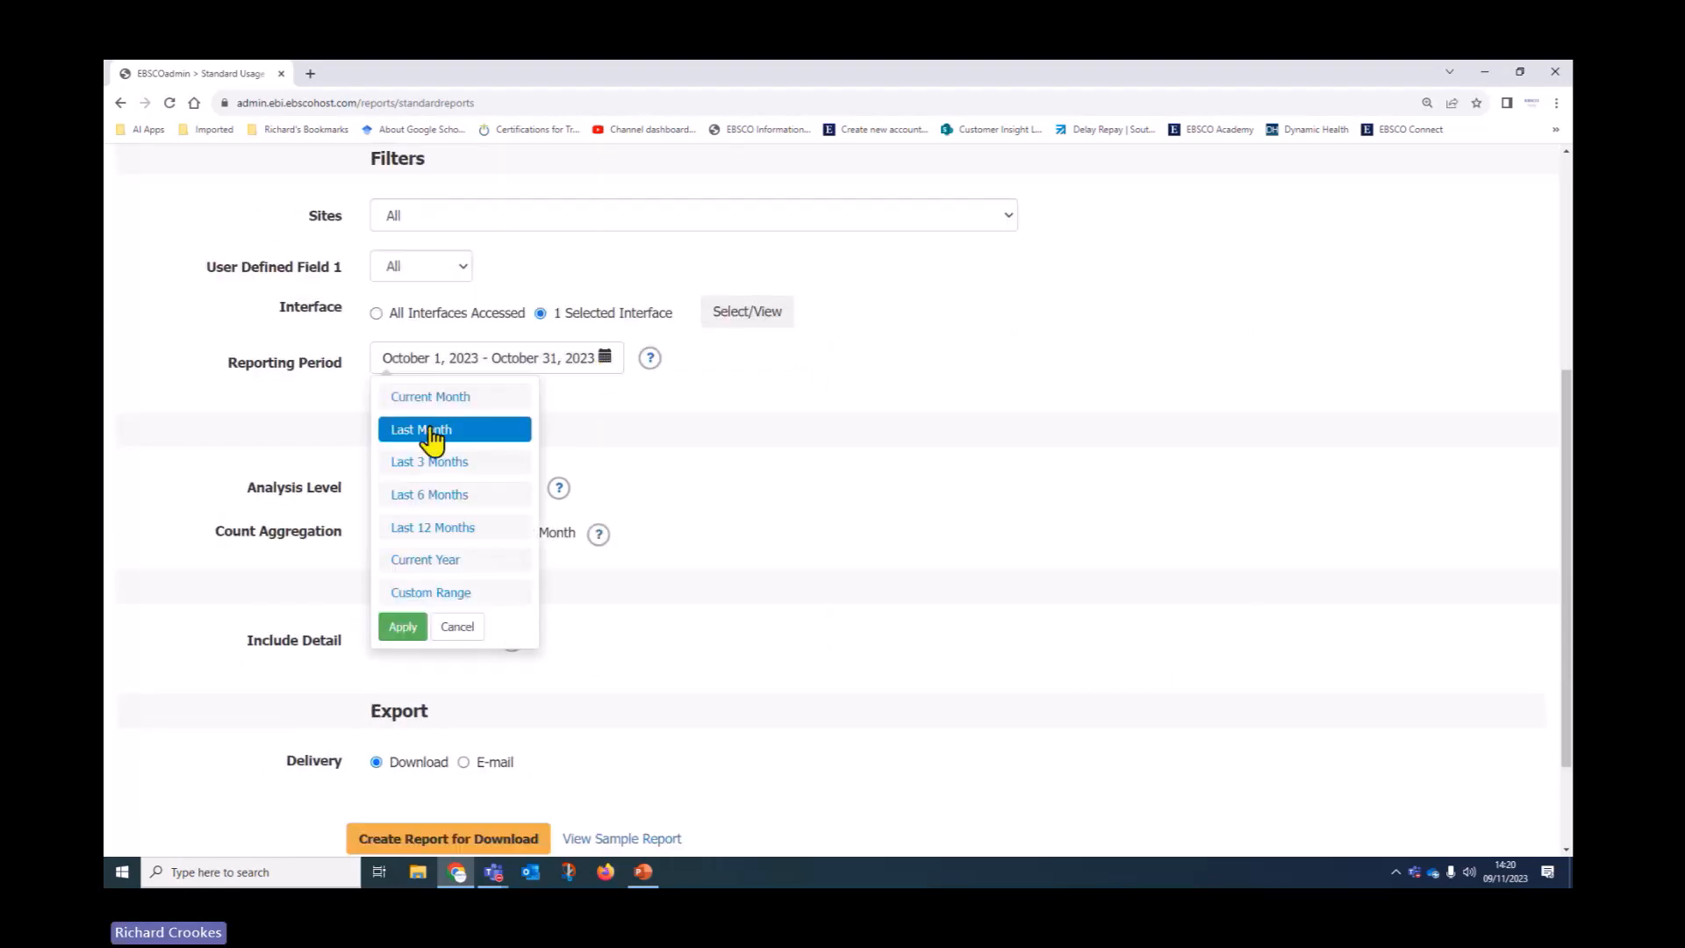
left_click(431, 592)
left_click(612, 578)
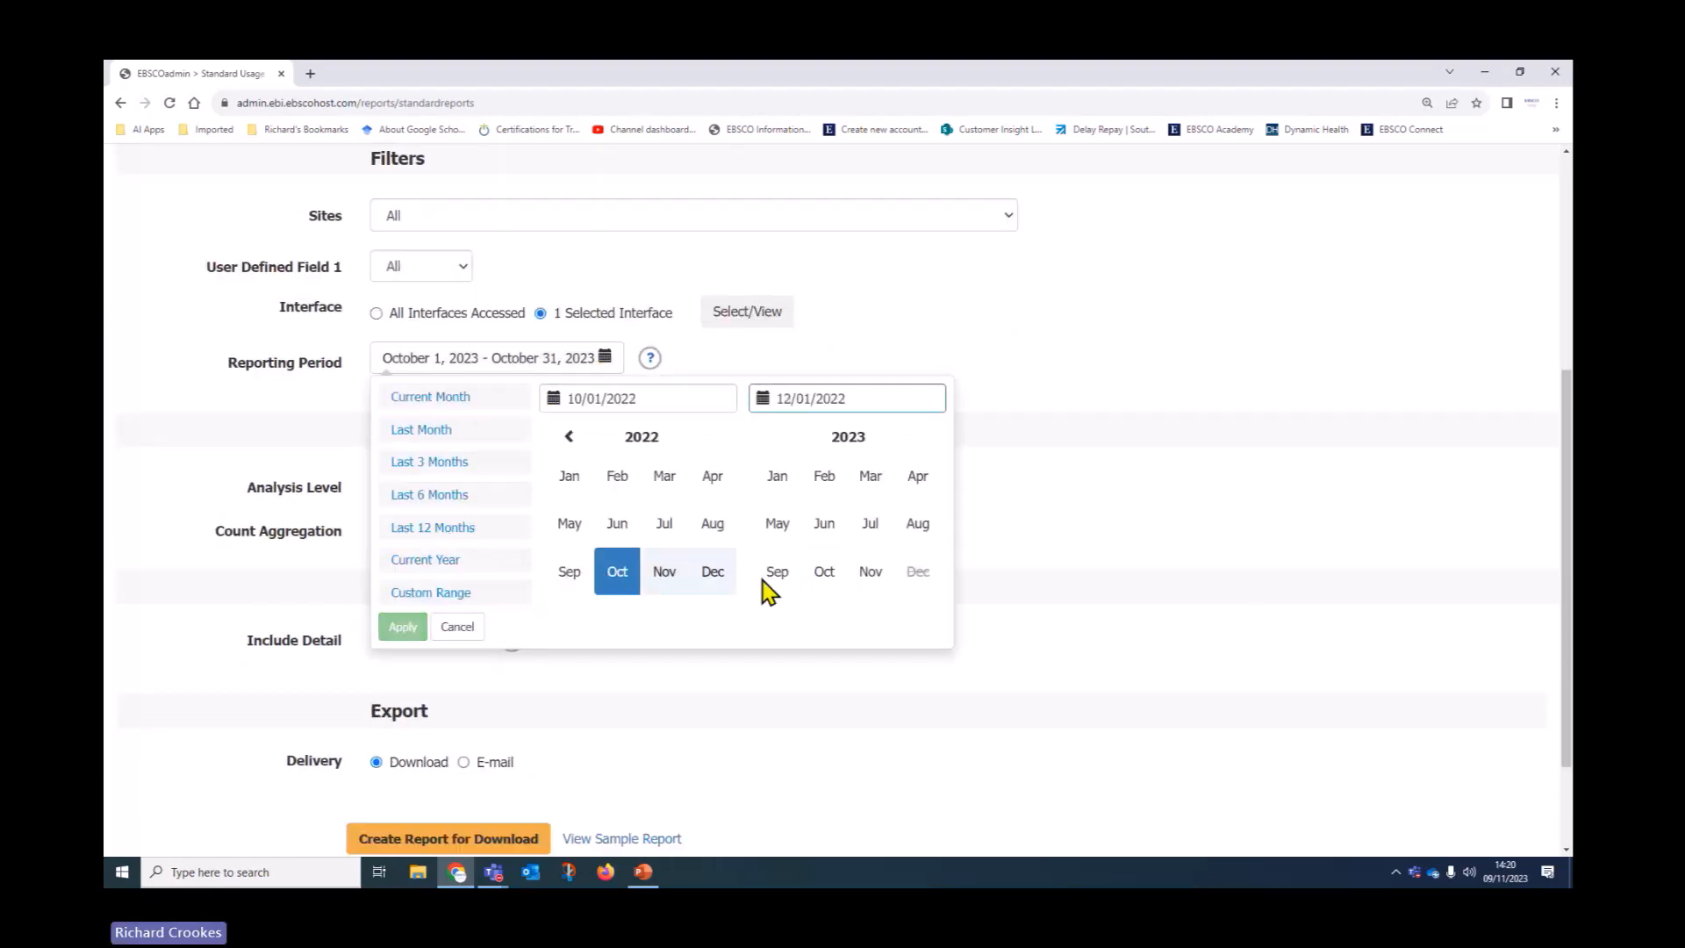
left_click(821, 583)
left_click(421, 626)
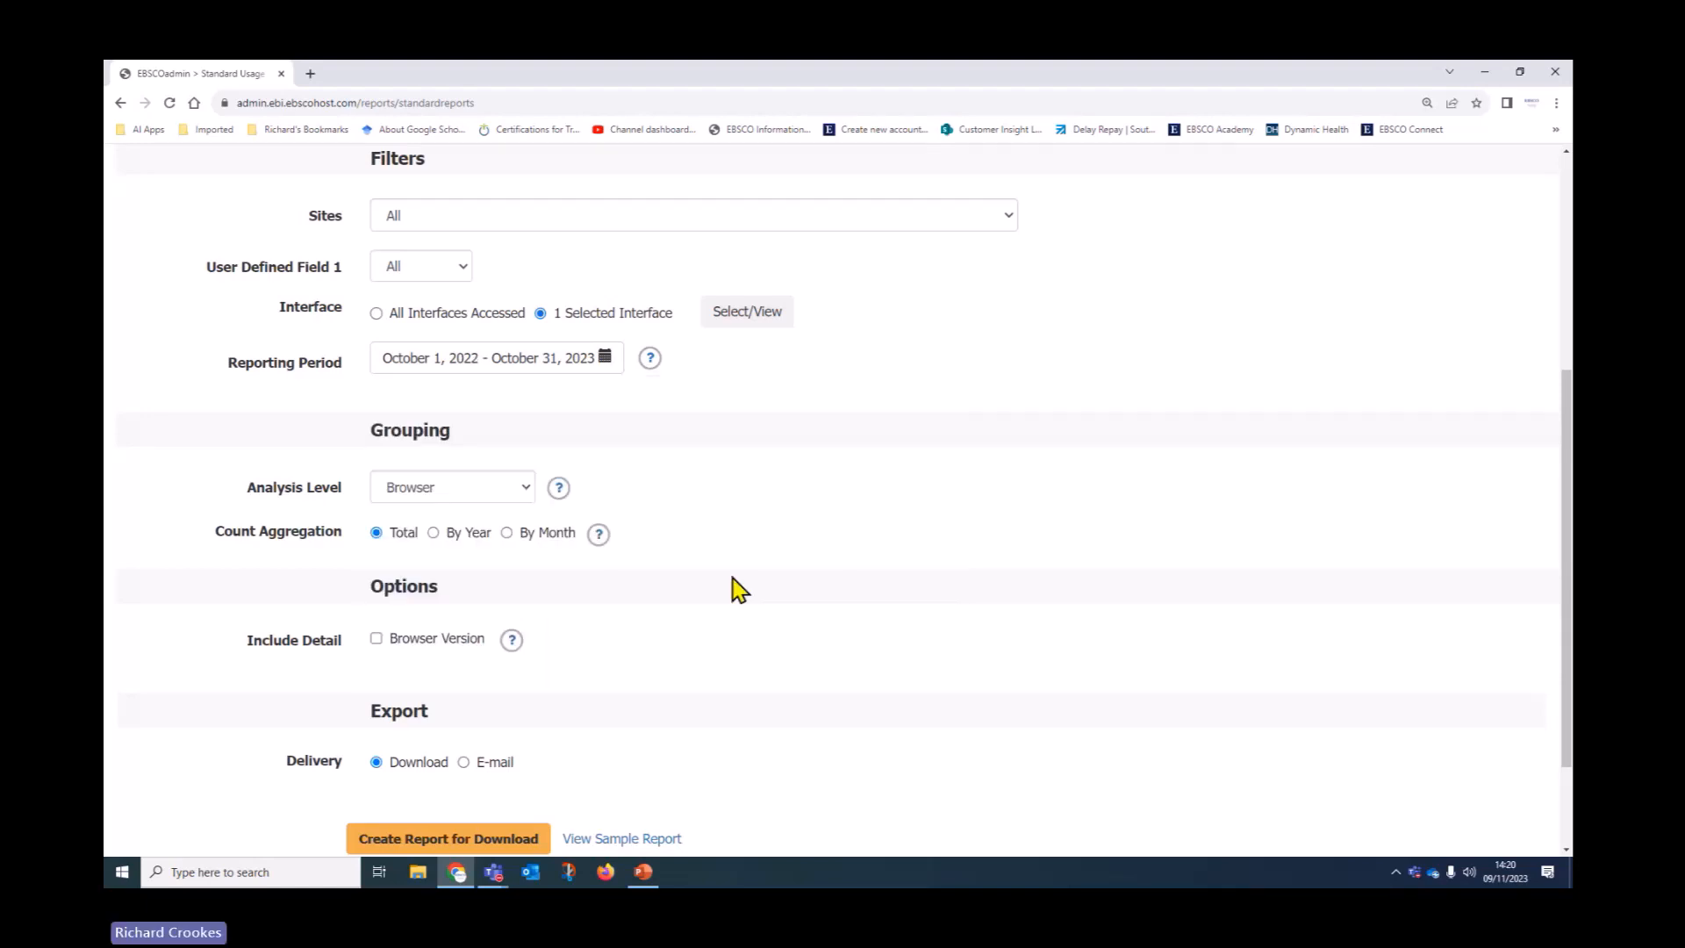
Count logins by month, include Browser Version detail, and keep delivery as Download
scroll(834, 560, "down", 2)
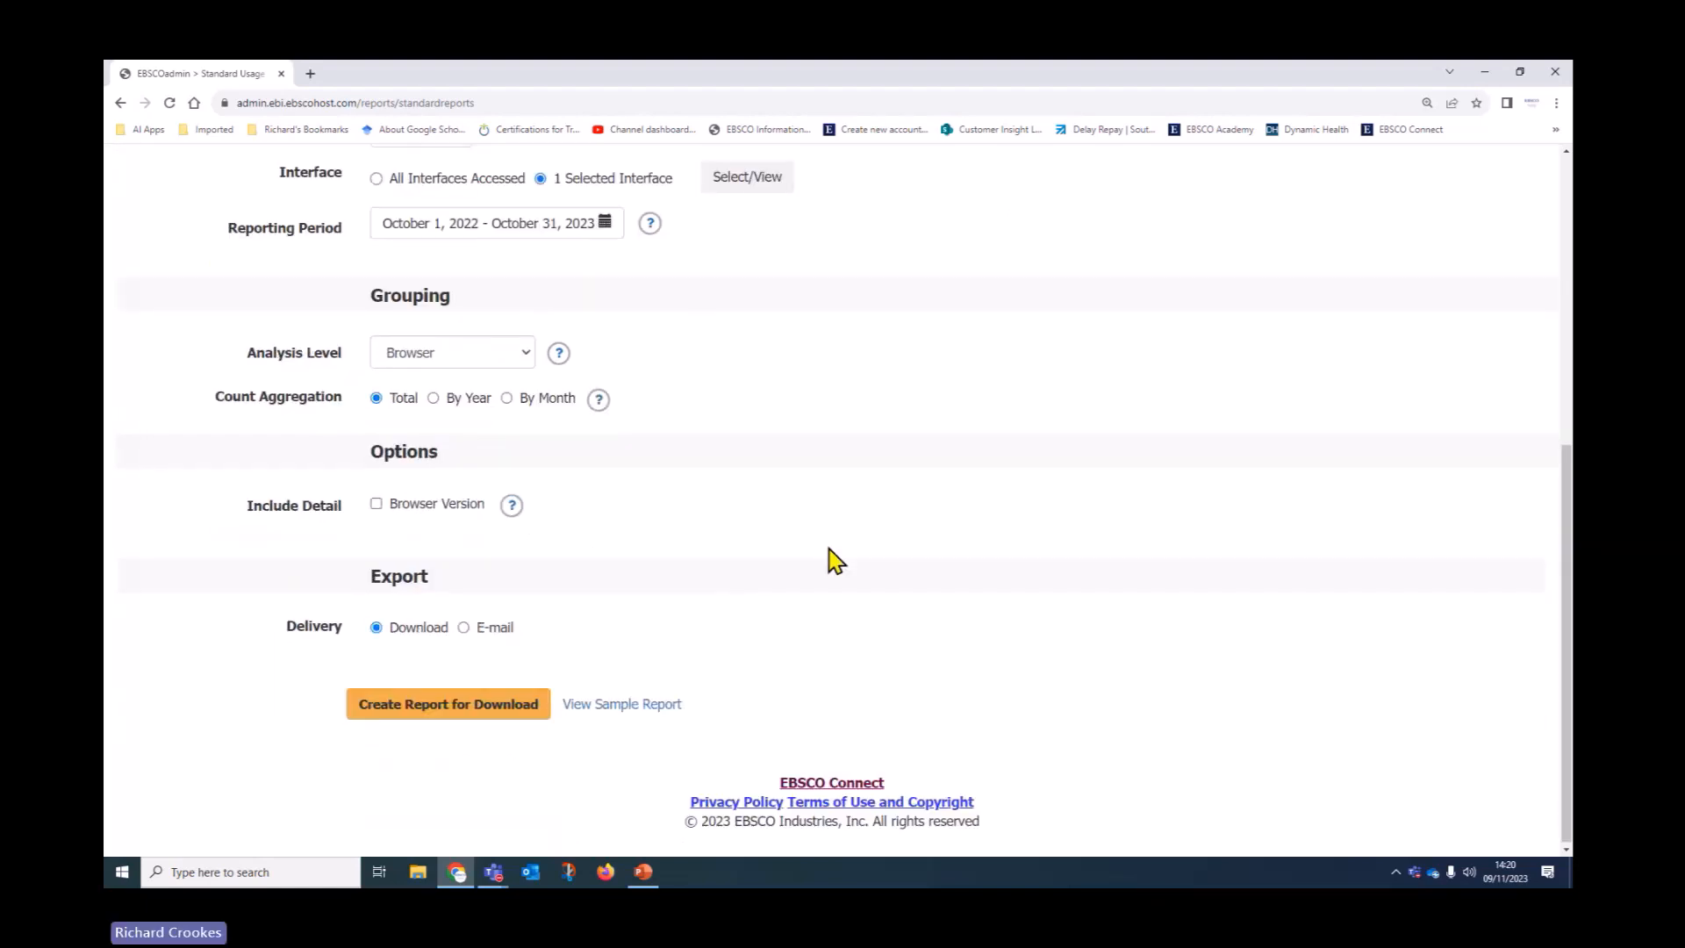
left_click(507, 399)
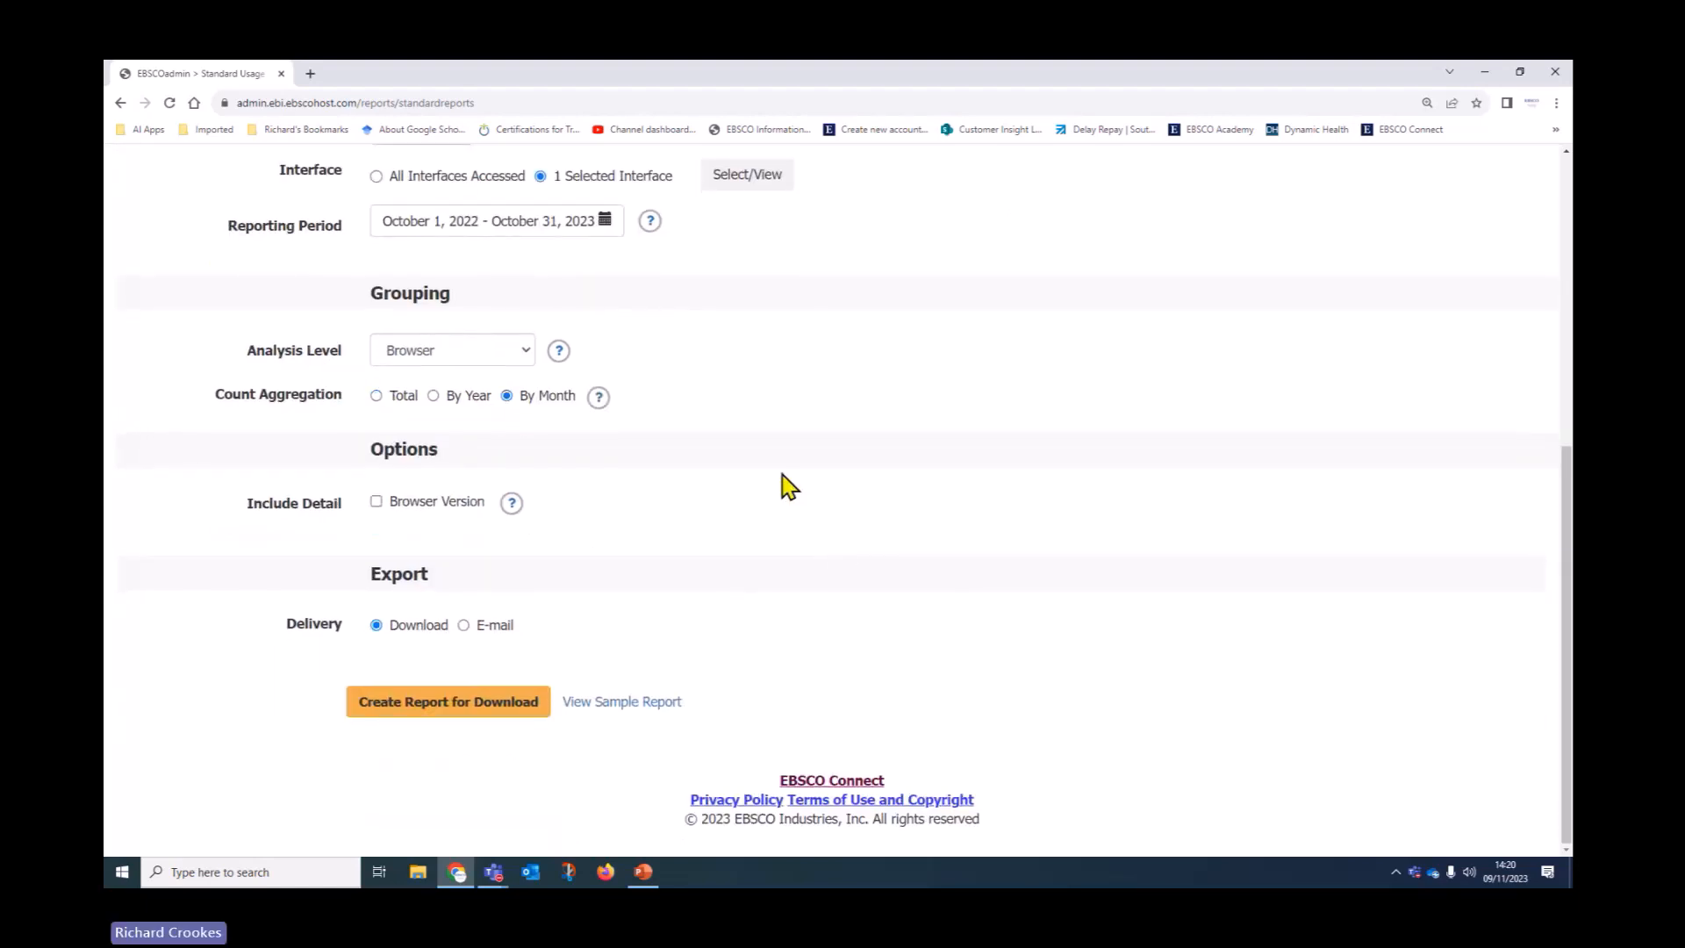
left_click(377, 502)
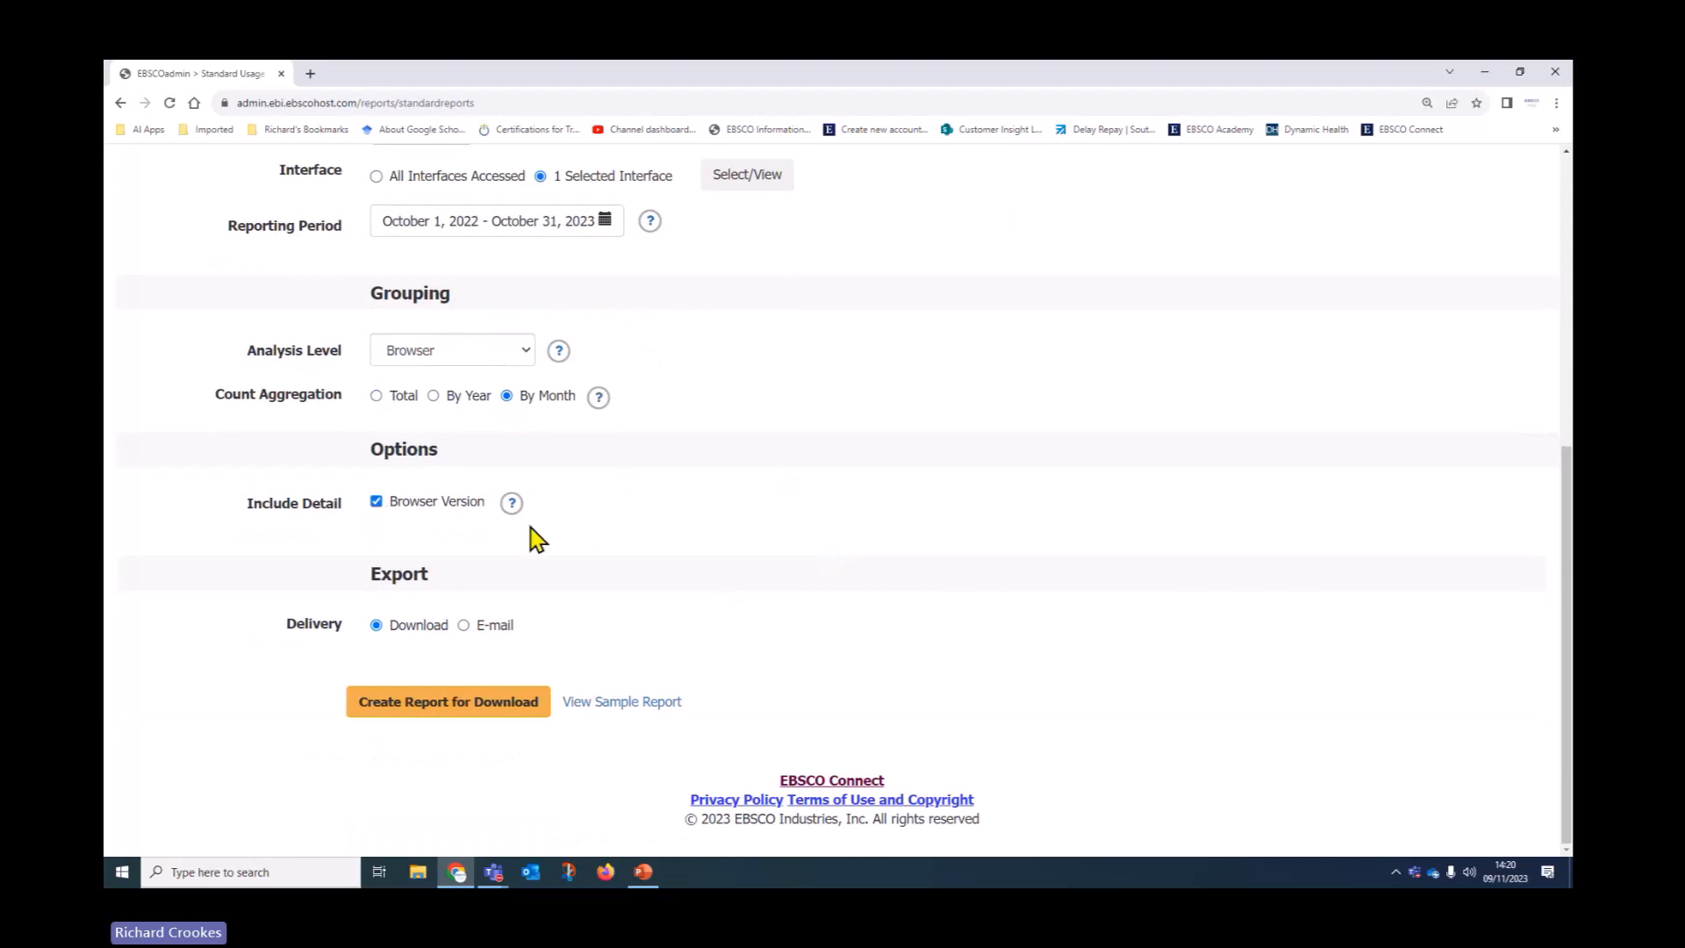
left_click(462, 628)
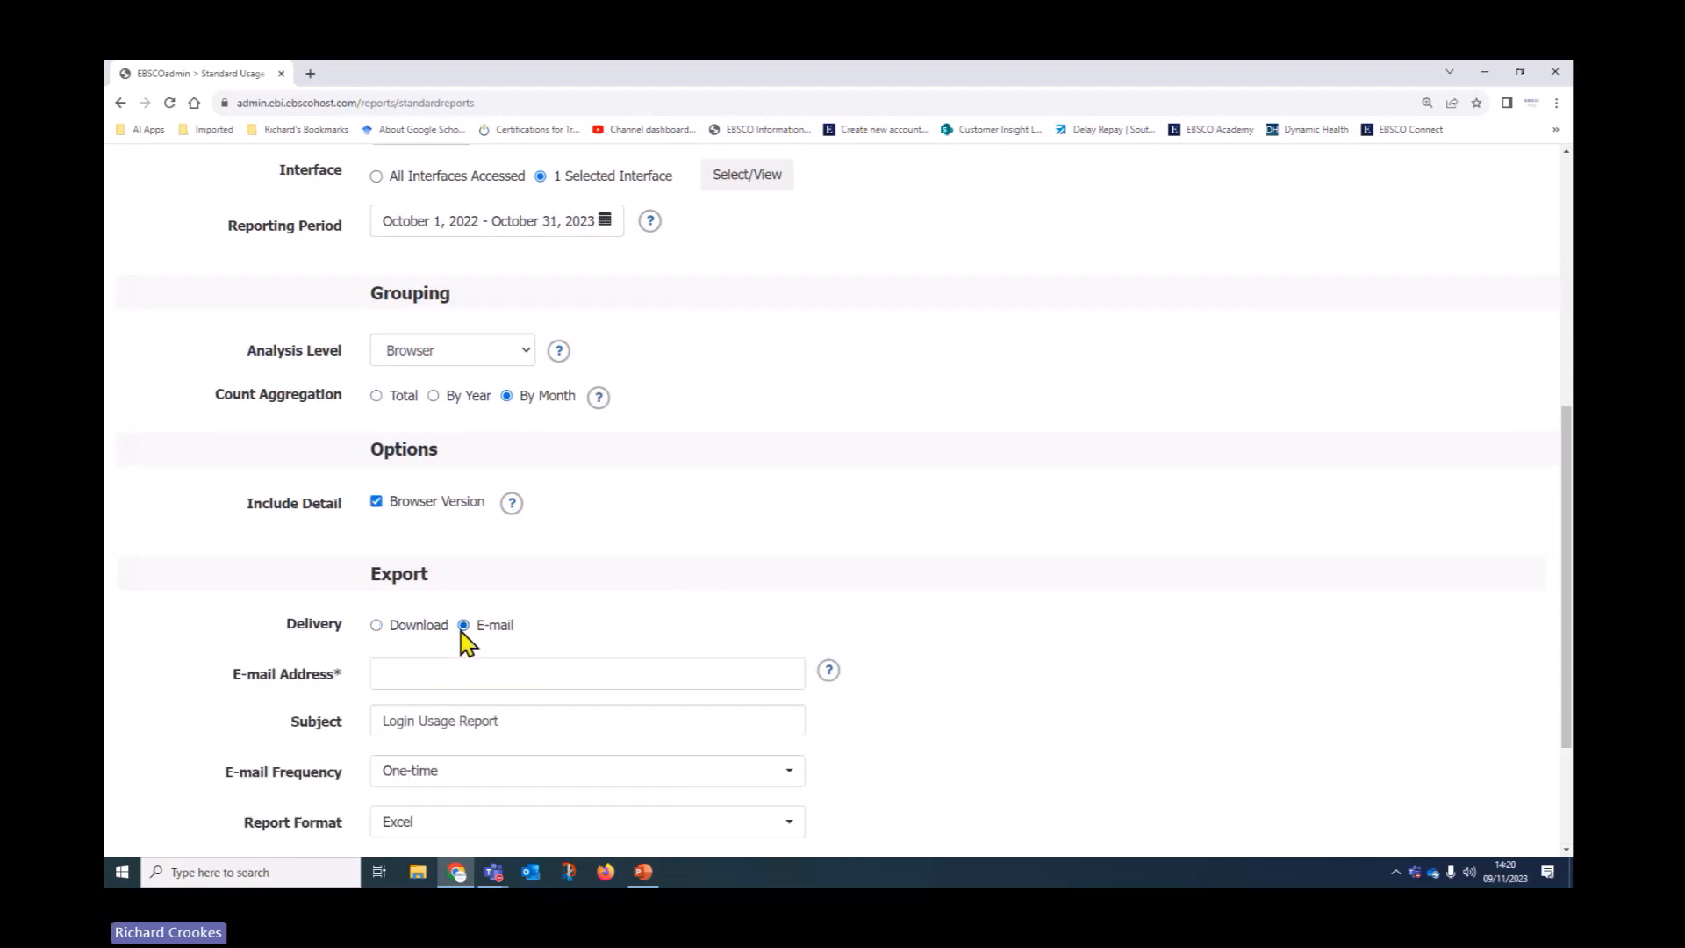
left_click(377, 627)
scroll(564, 634, "up", 6)
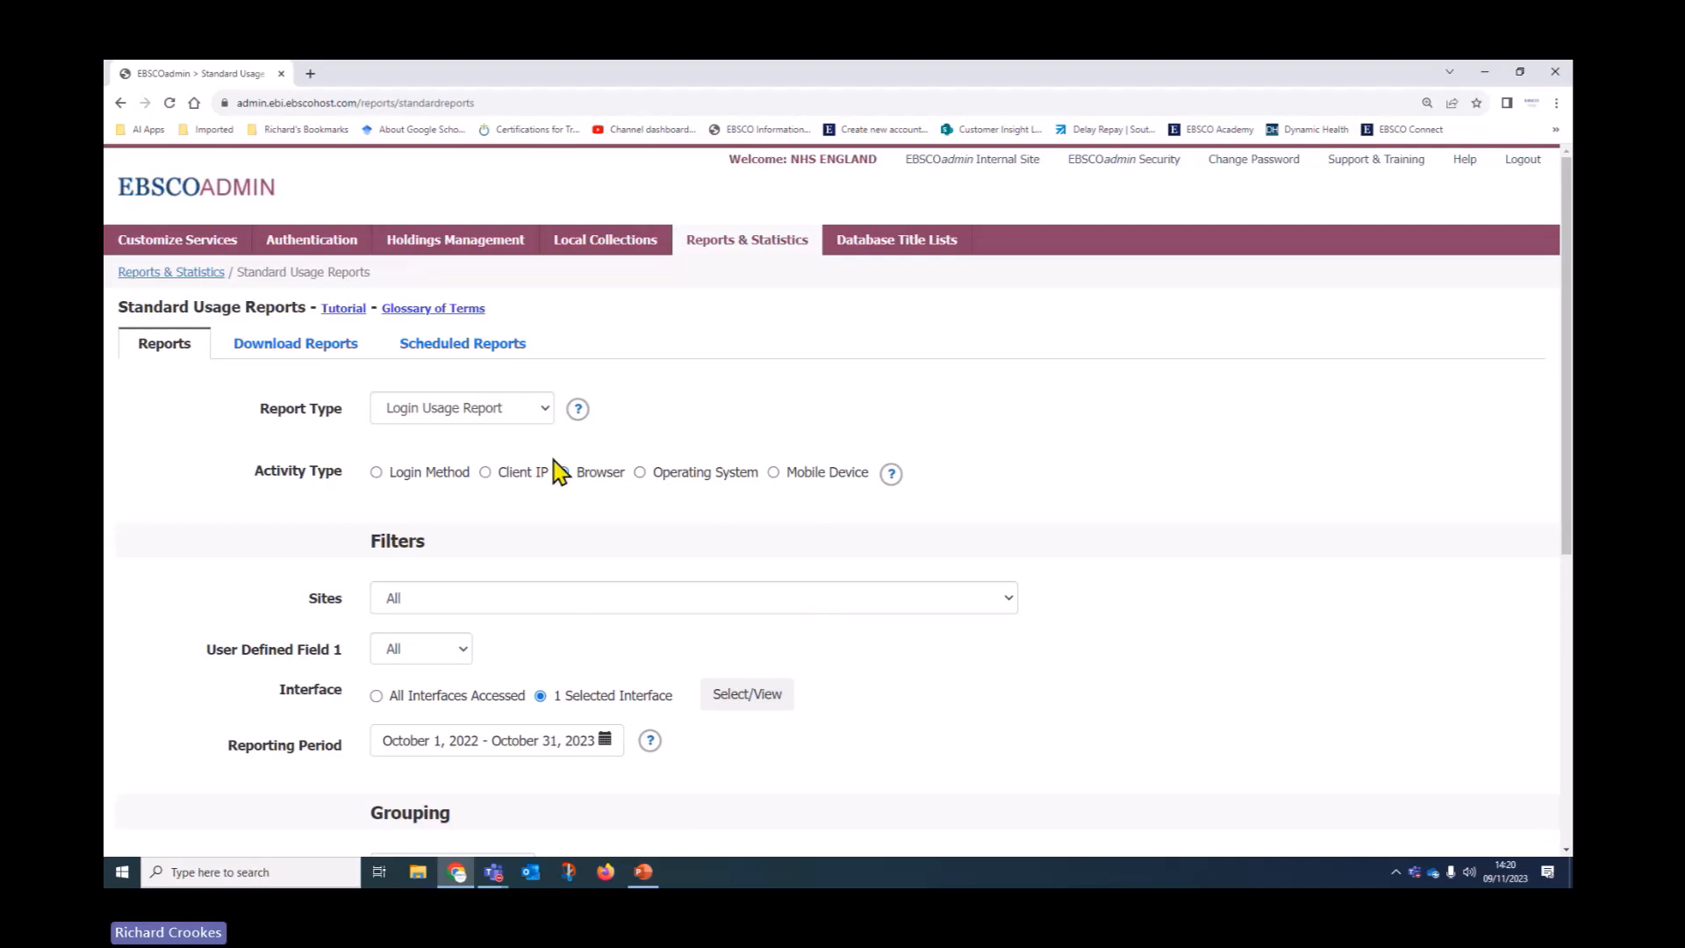
Change the report type to Title Usage Report
left_click(541, 410)
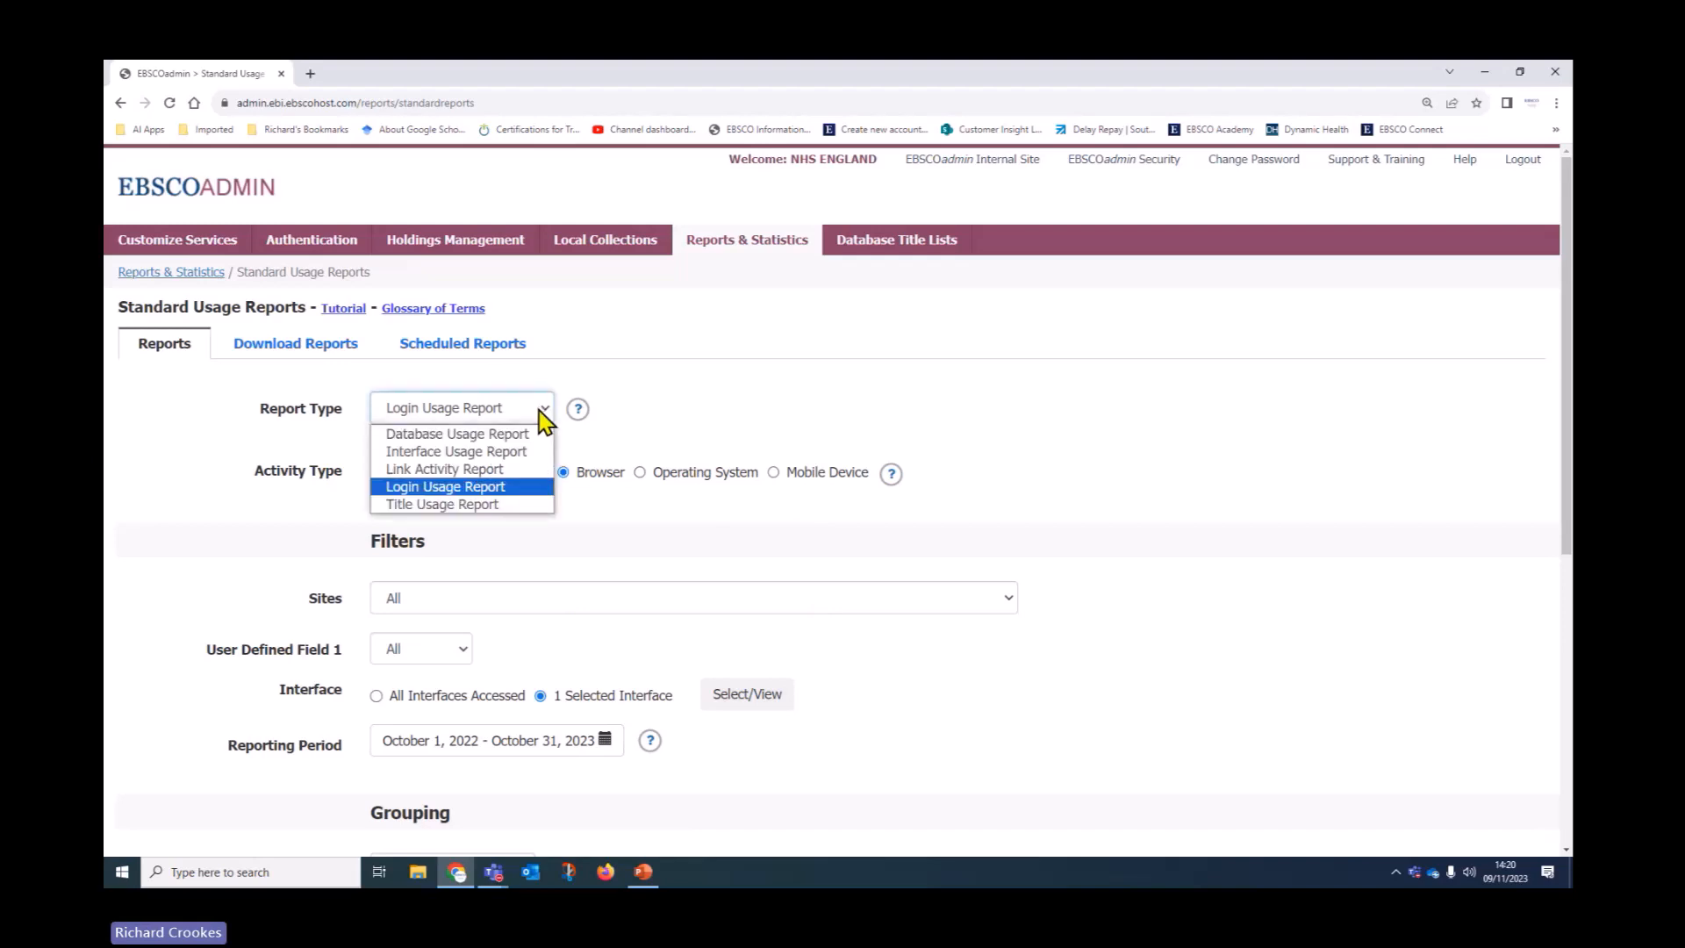
left_click(457, 505)
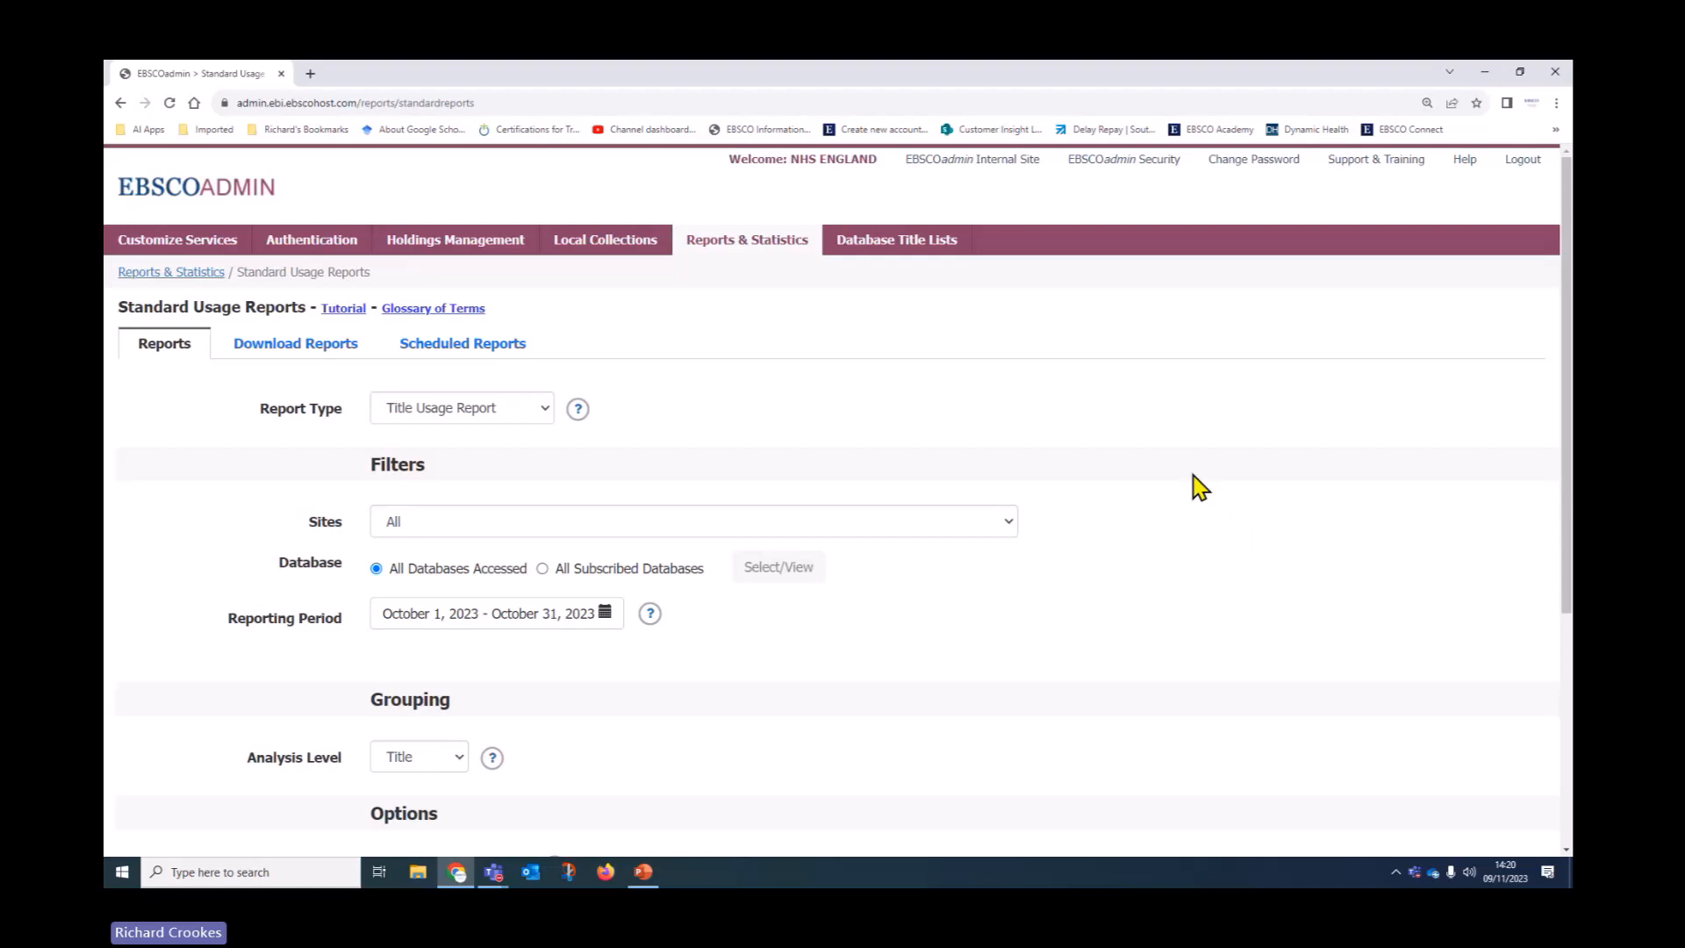
scroll(1206, 439, "down", 2)
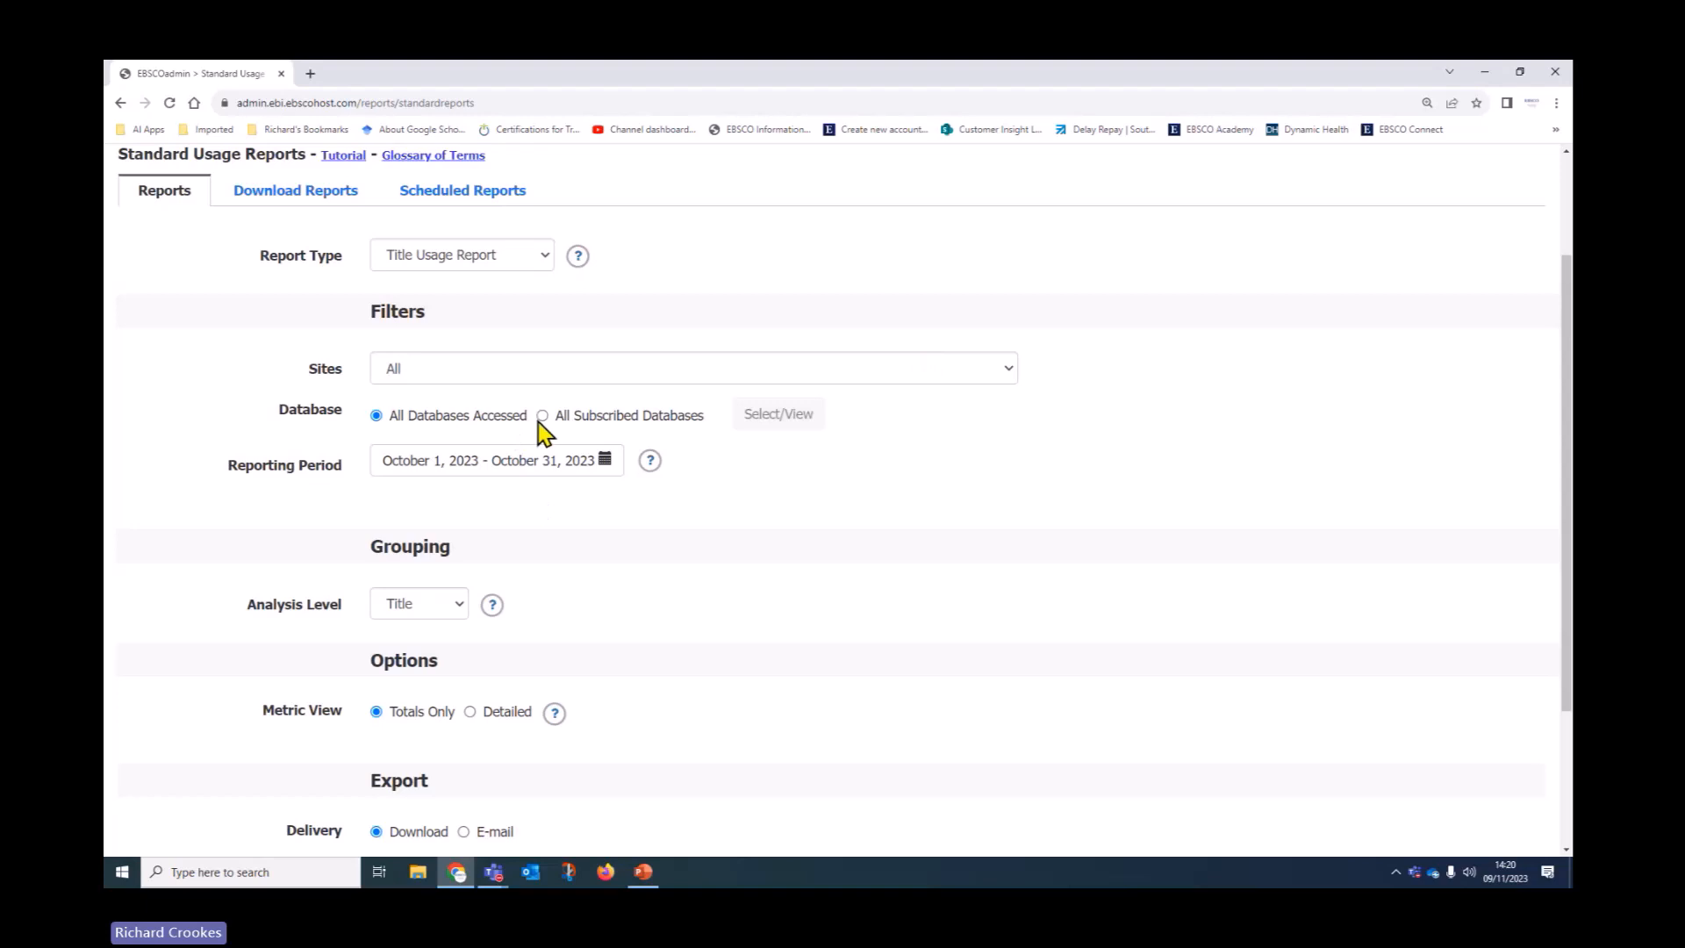
Limit the subscribed databases to MEDLINE (cmedm) only, found by searching 'medl'
left_click(542, 416)
left_click(765, 421)
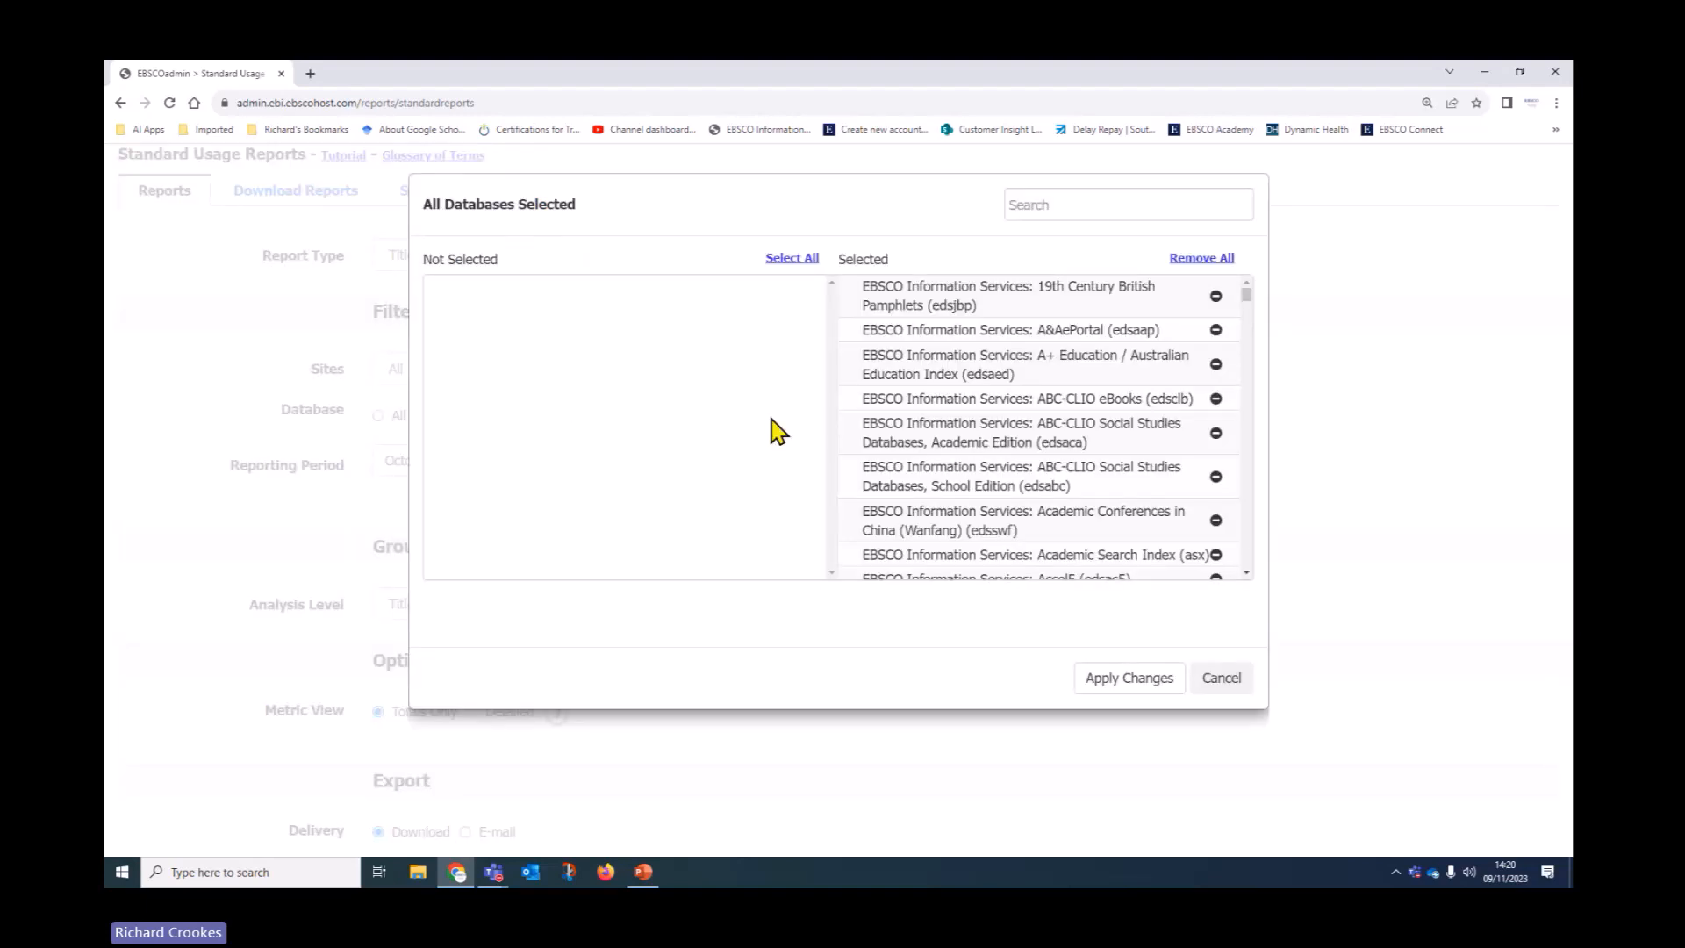
left_click(1207, 259)
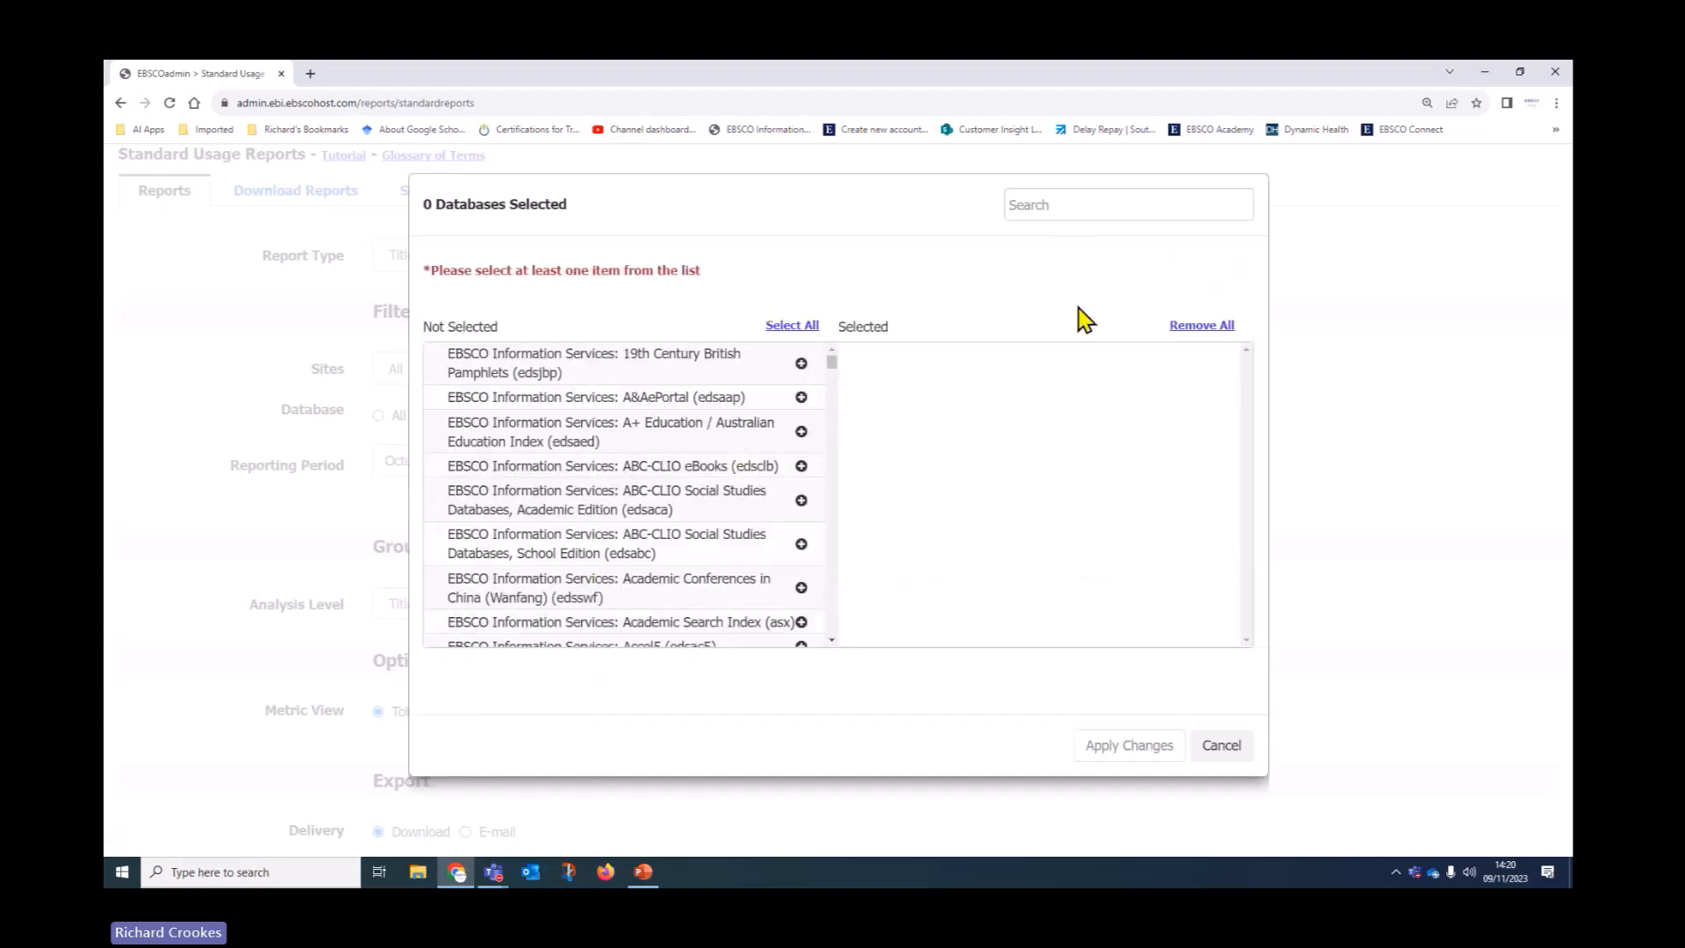
left_click(1068, 206)
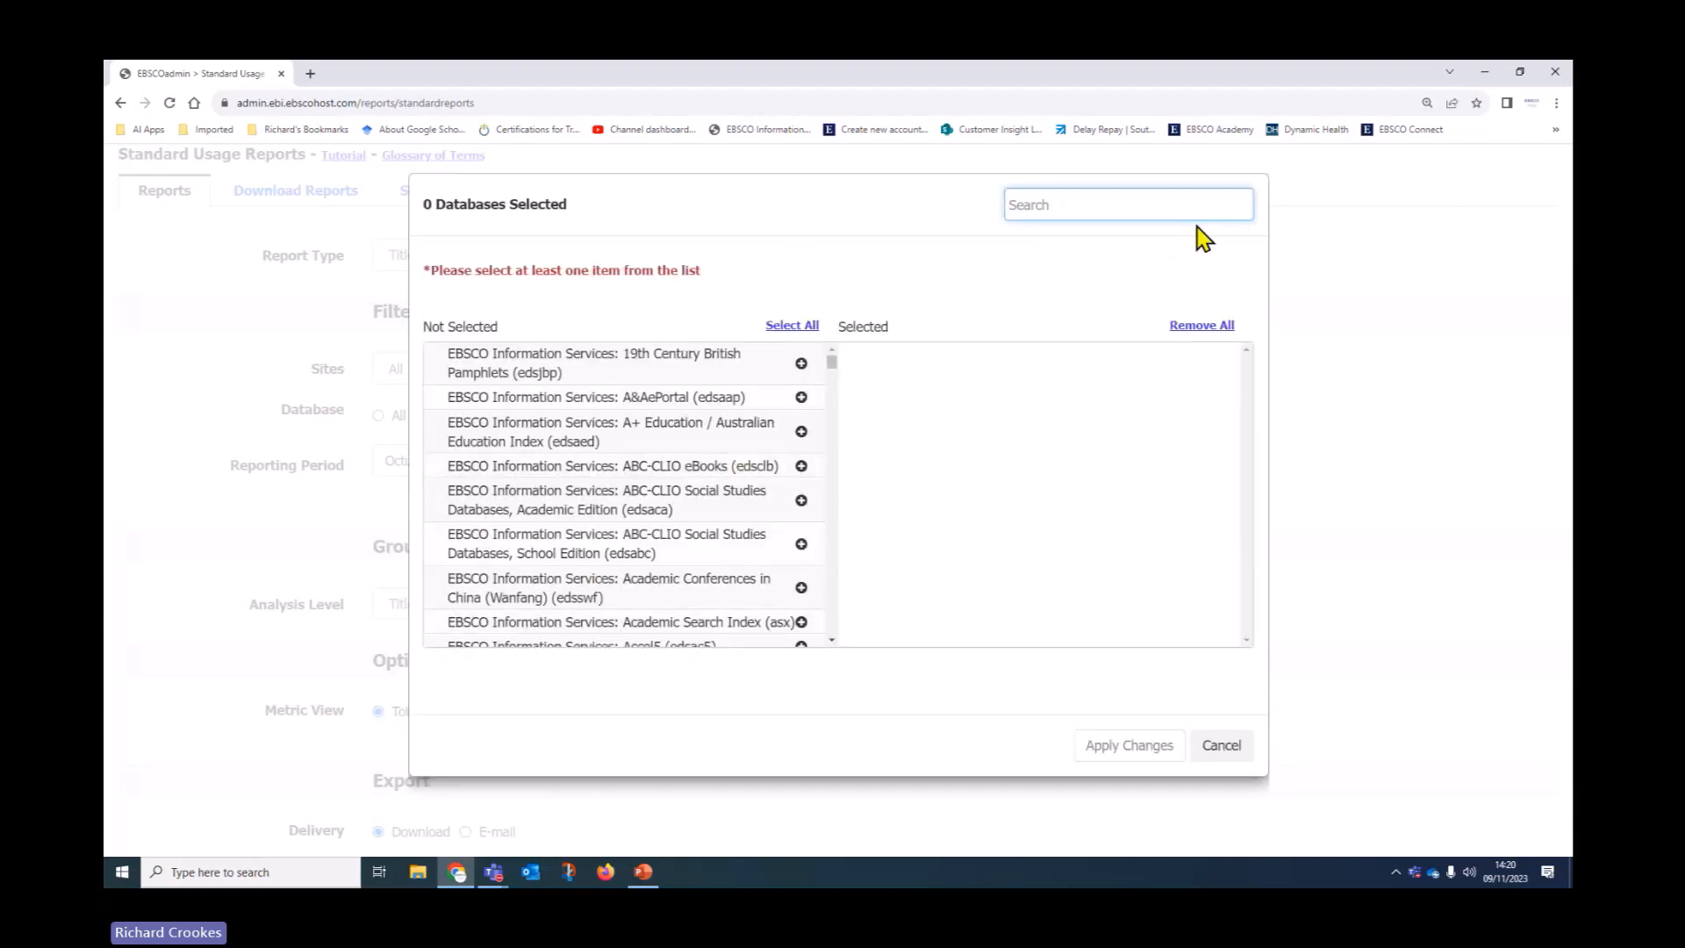
type("medl")
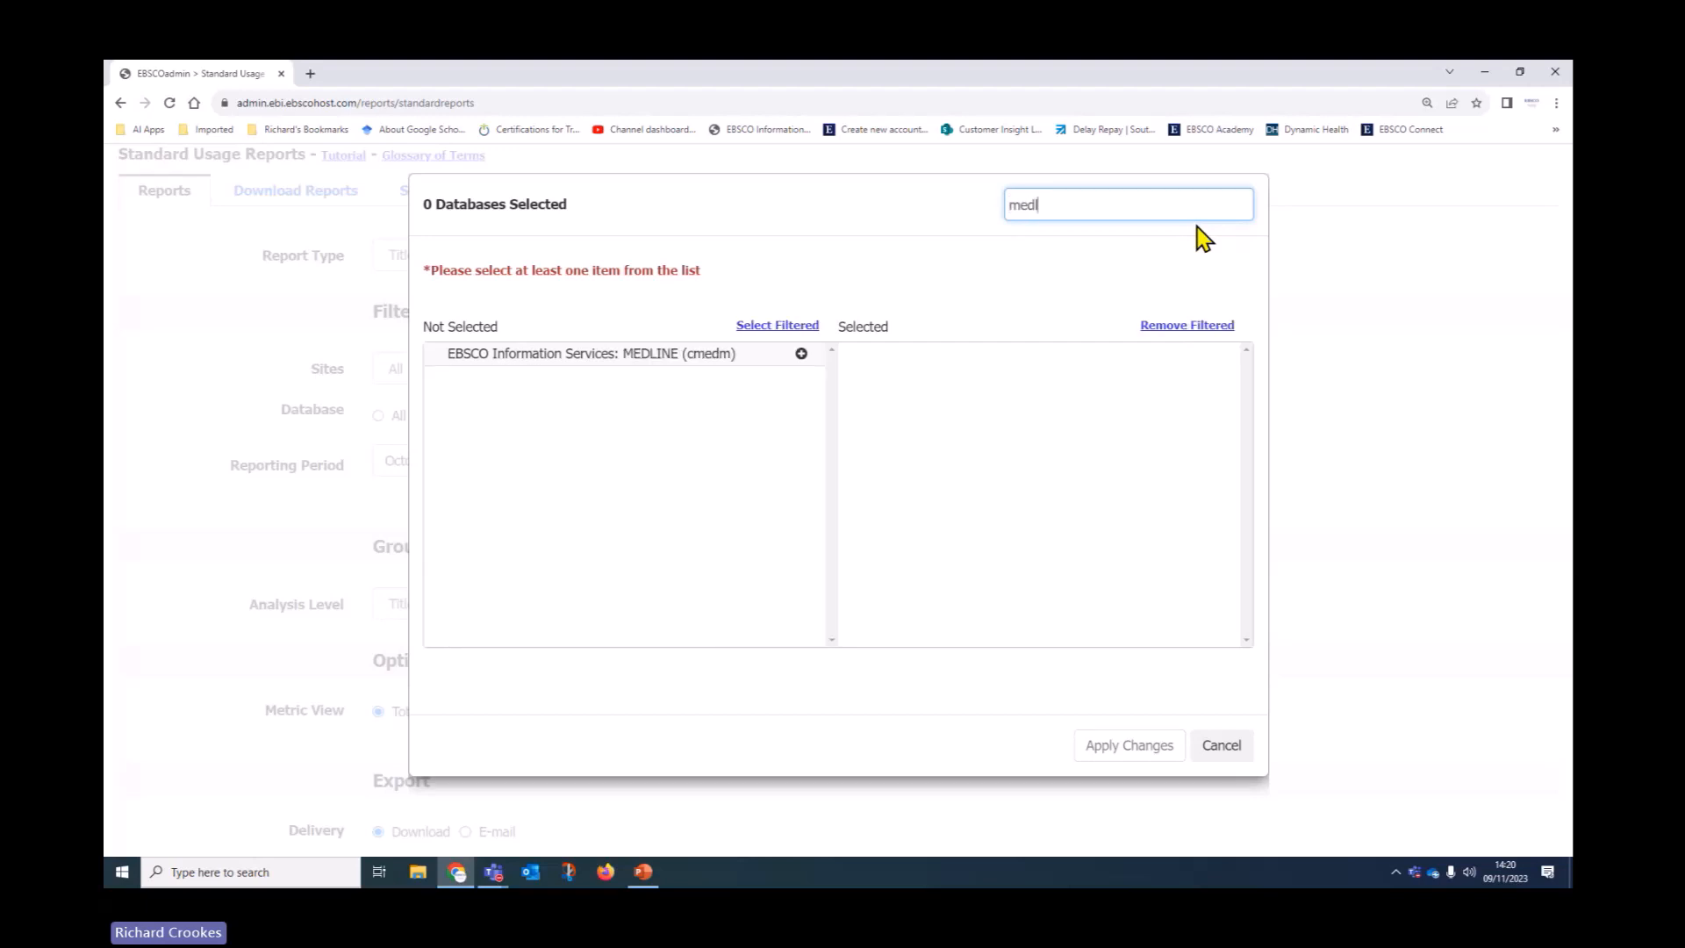
left_click(663, 372)
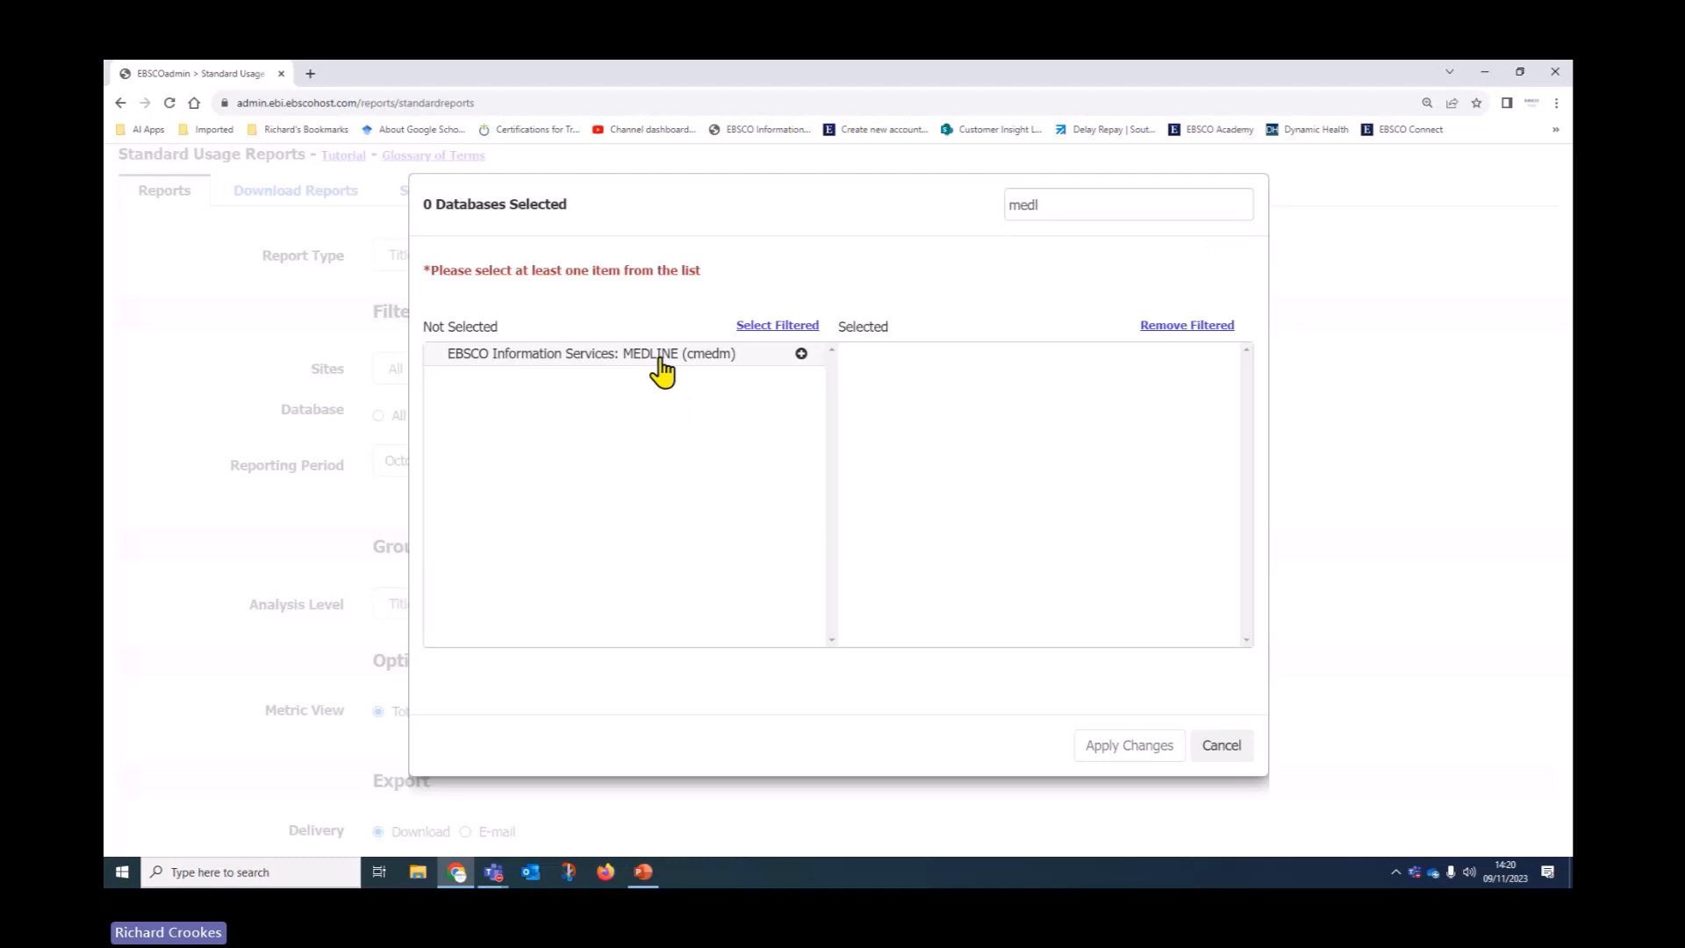
left_click(801, 354)
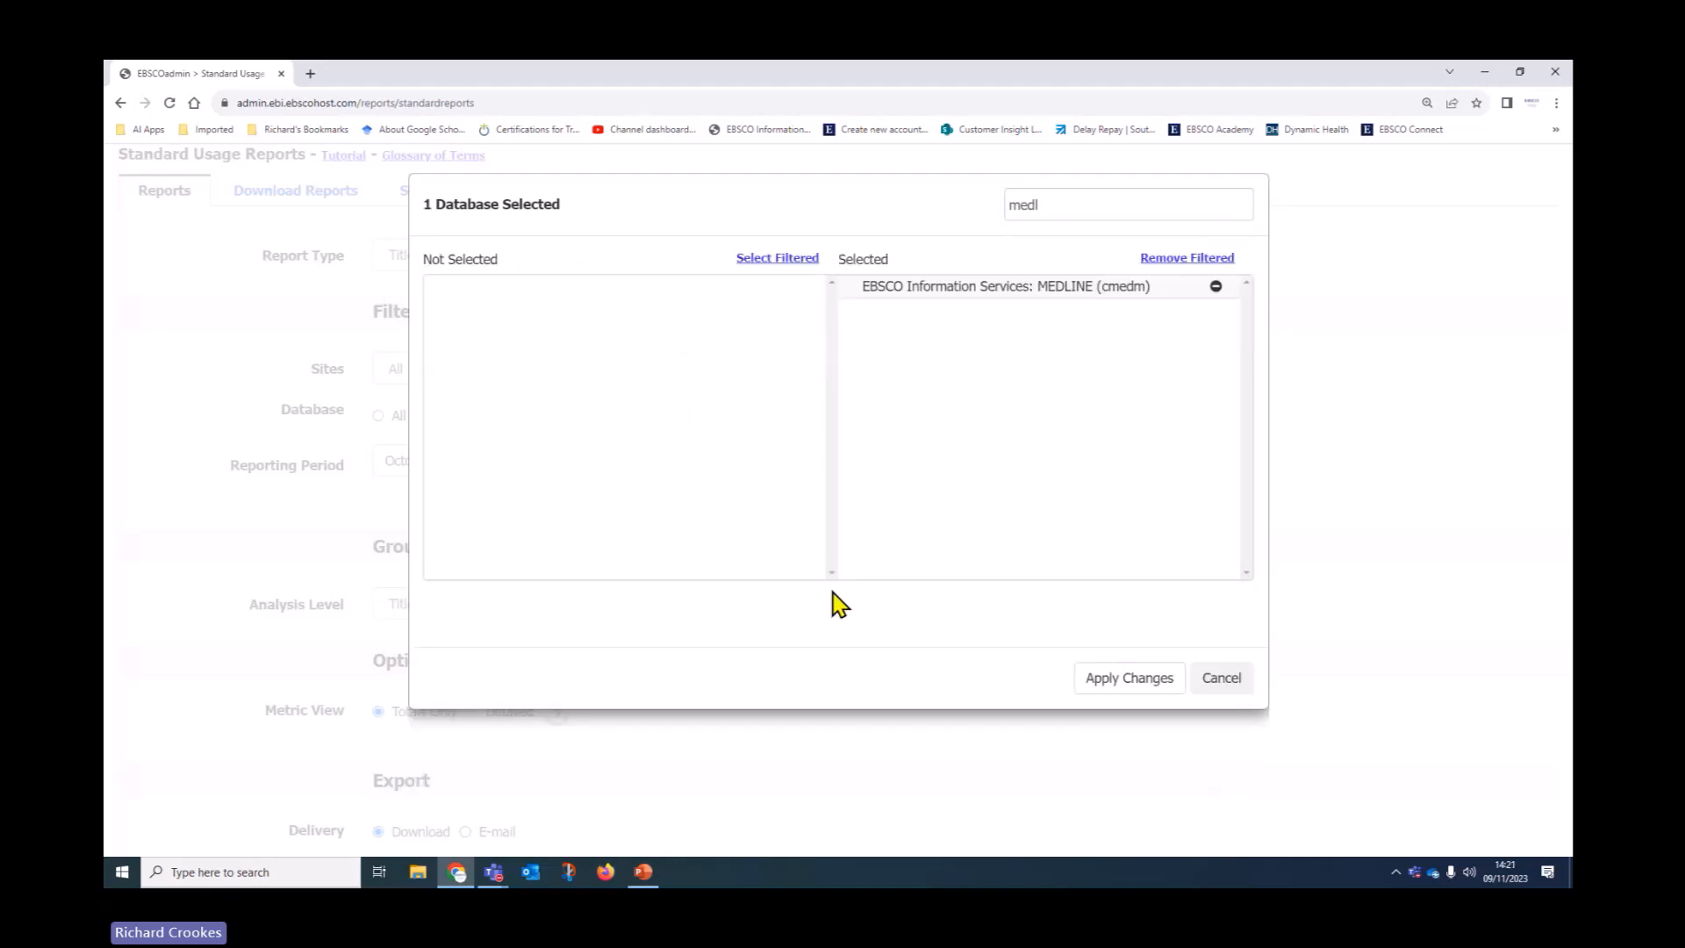
left_click(1125, 687)
scroll(866, 579, "down", 1)
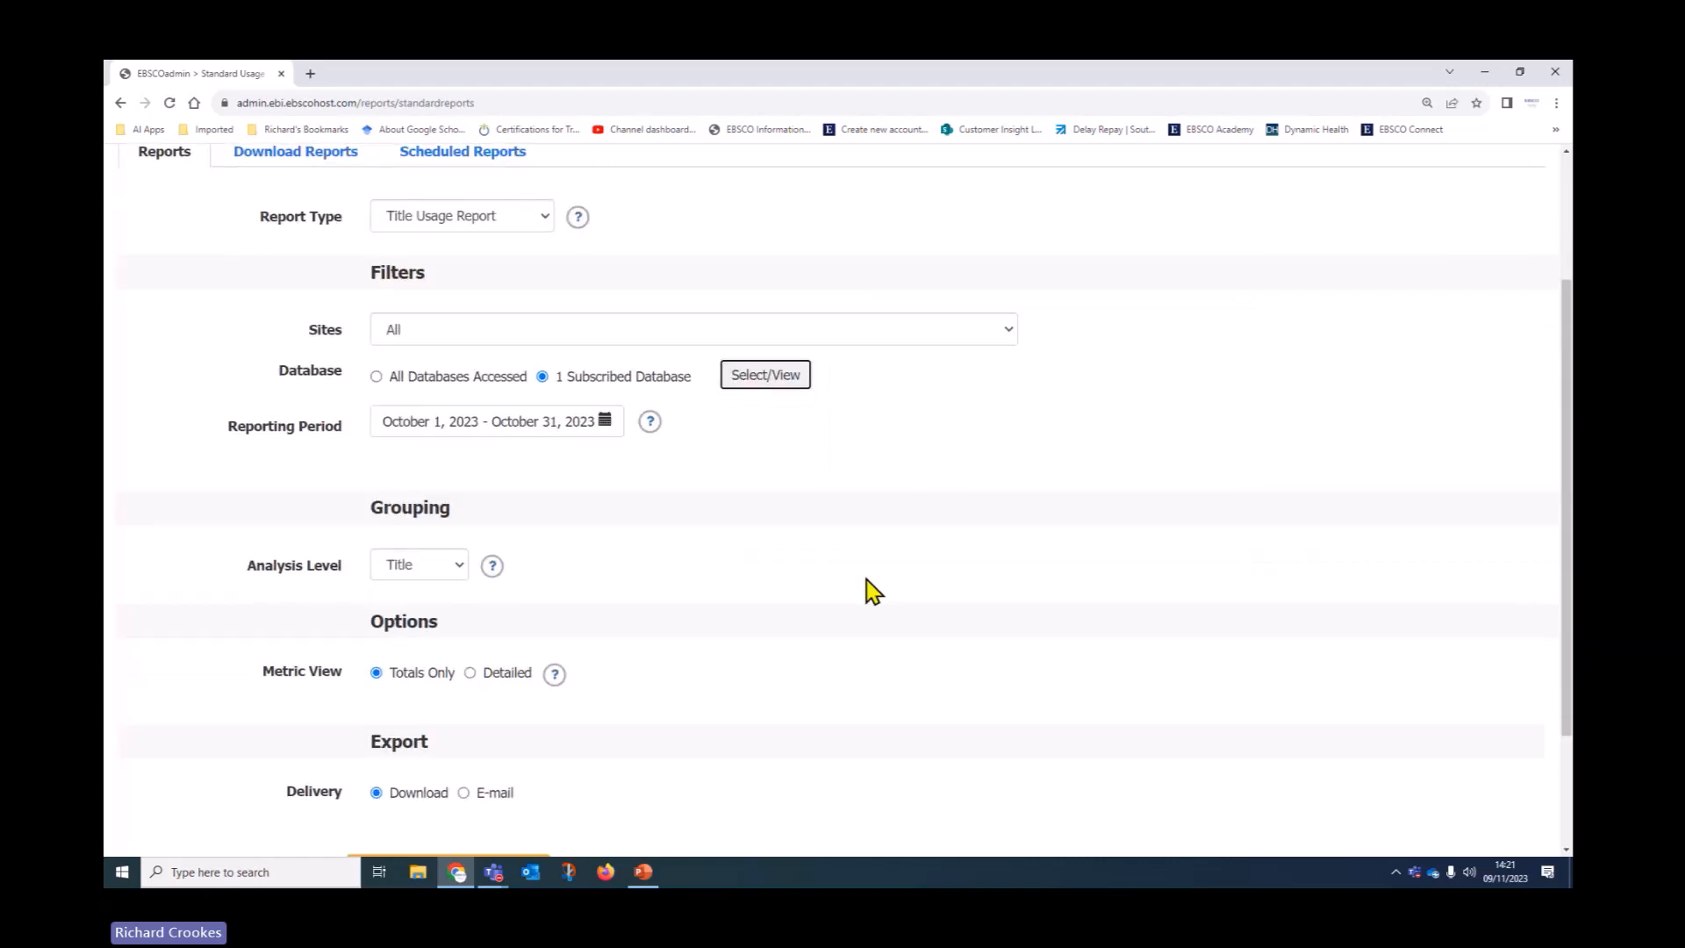
Set a custom range of October 2022 to October 2023 with Detailed metric view
left_click(566, 397)
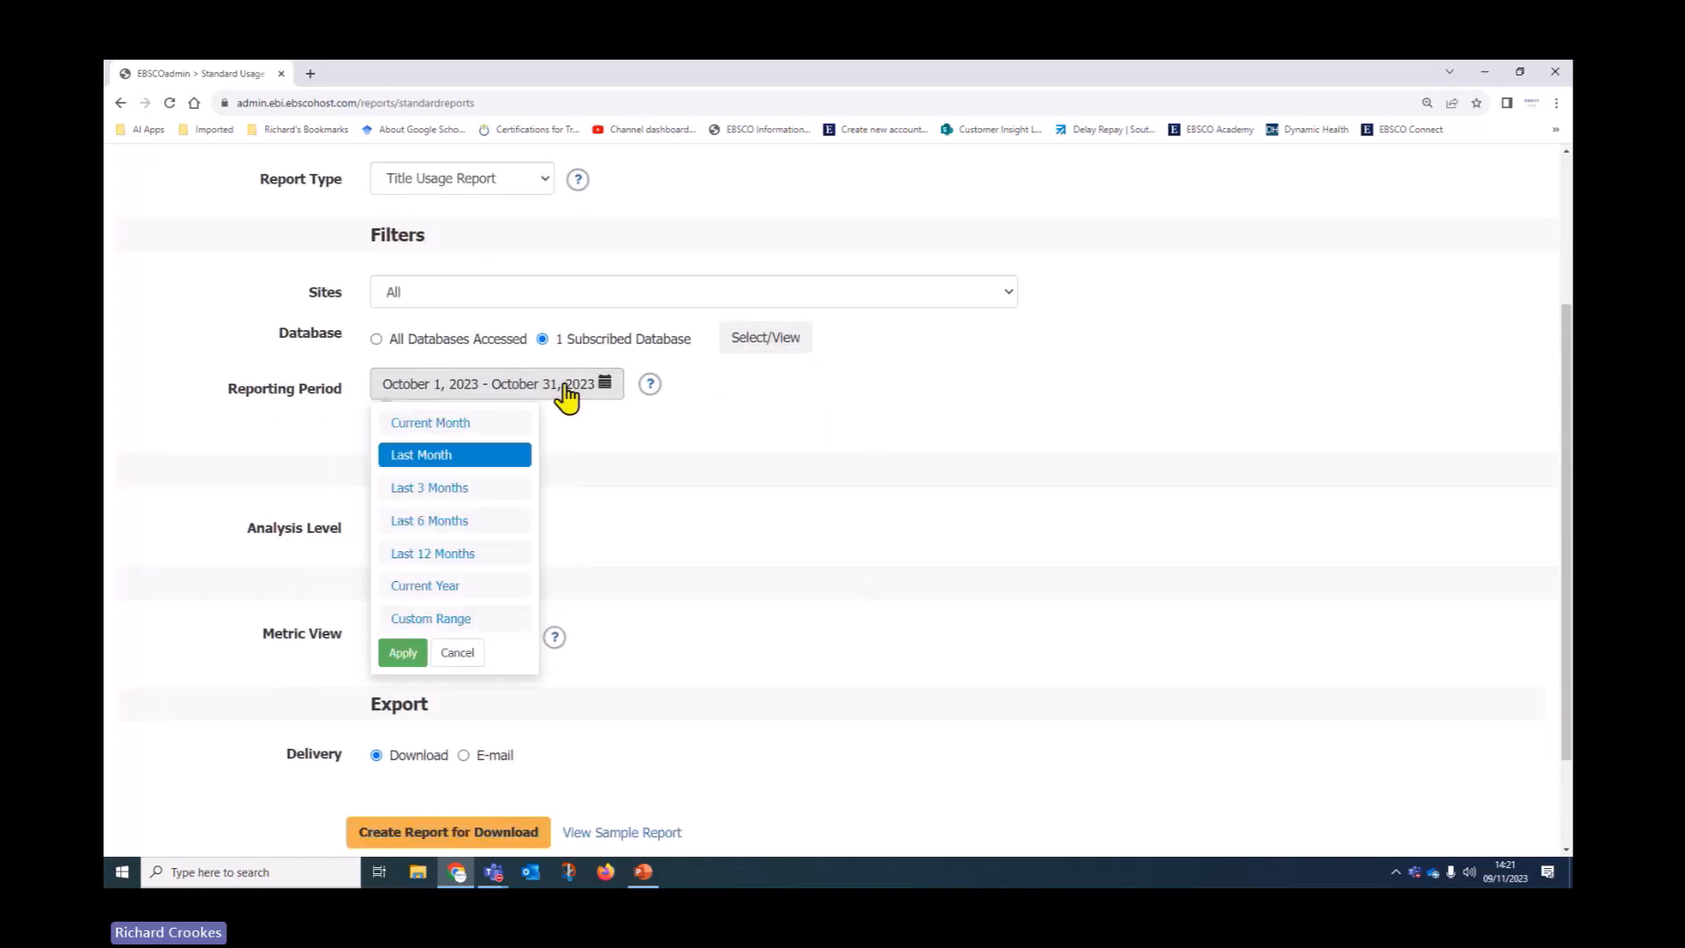
left_click(409, 621)
left_click(620, 601)
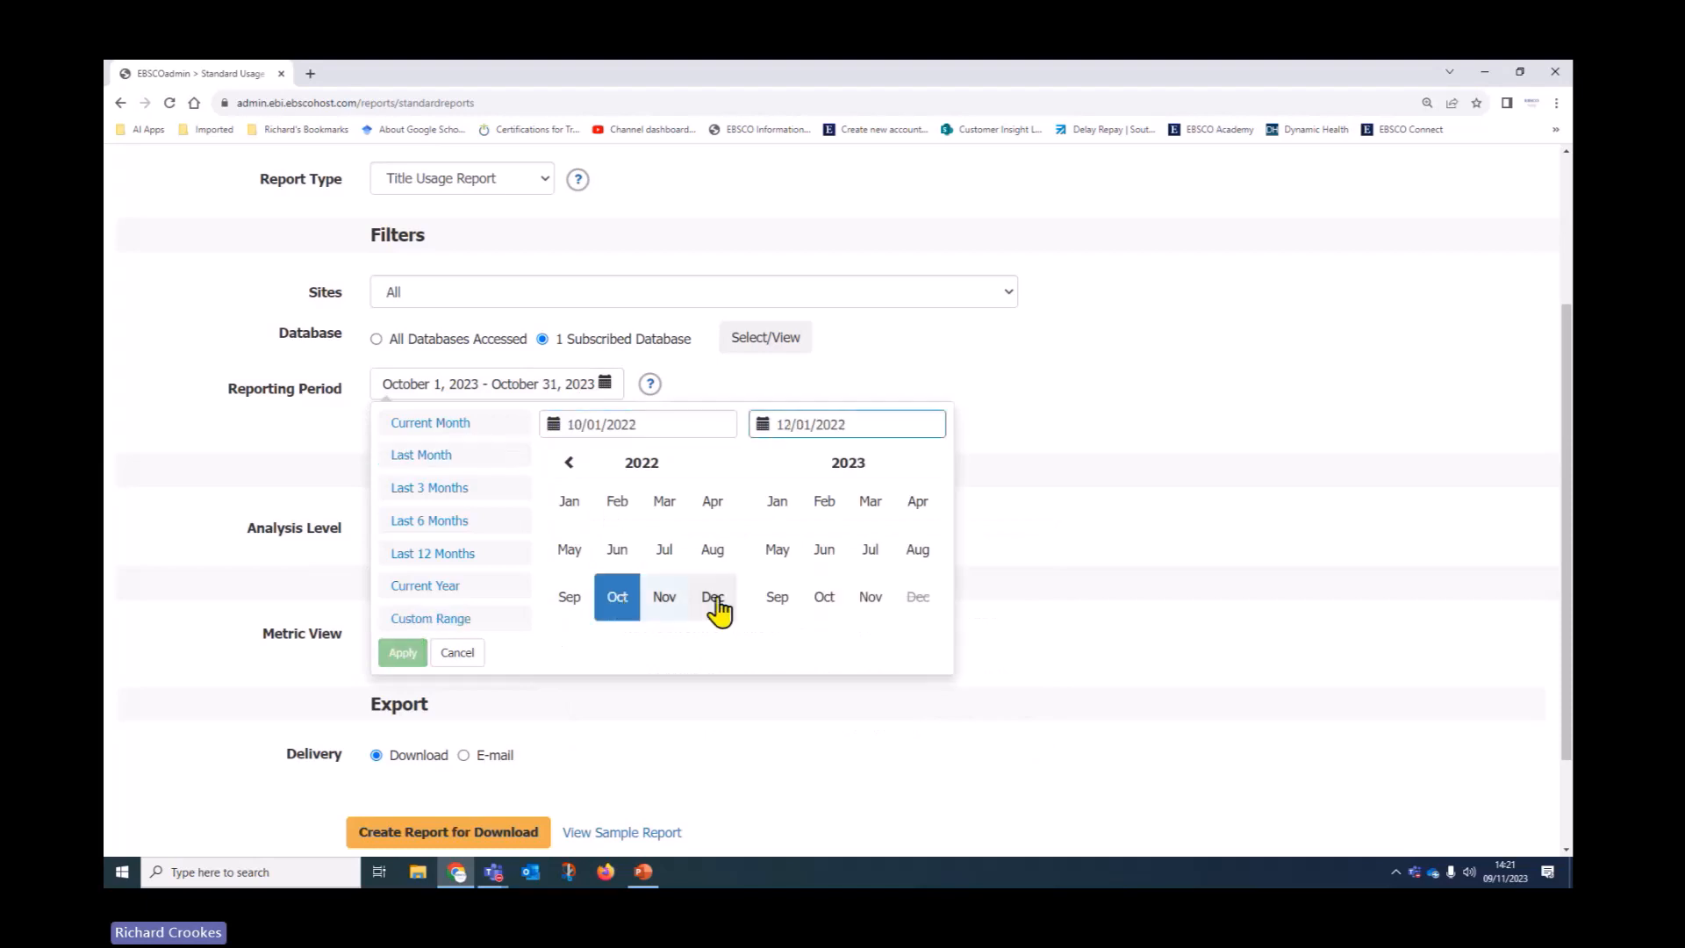
left_click(825, 604)
left_click(403, 652)
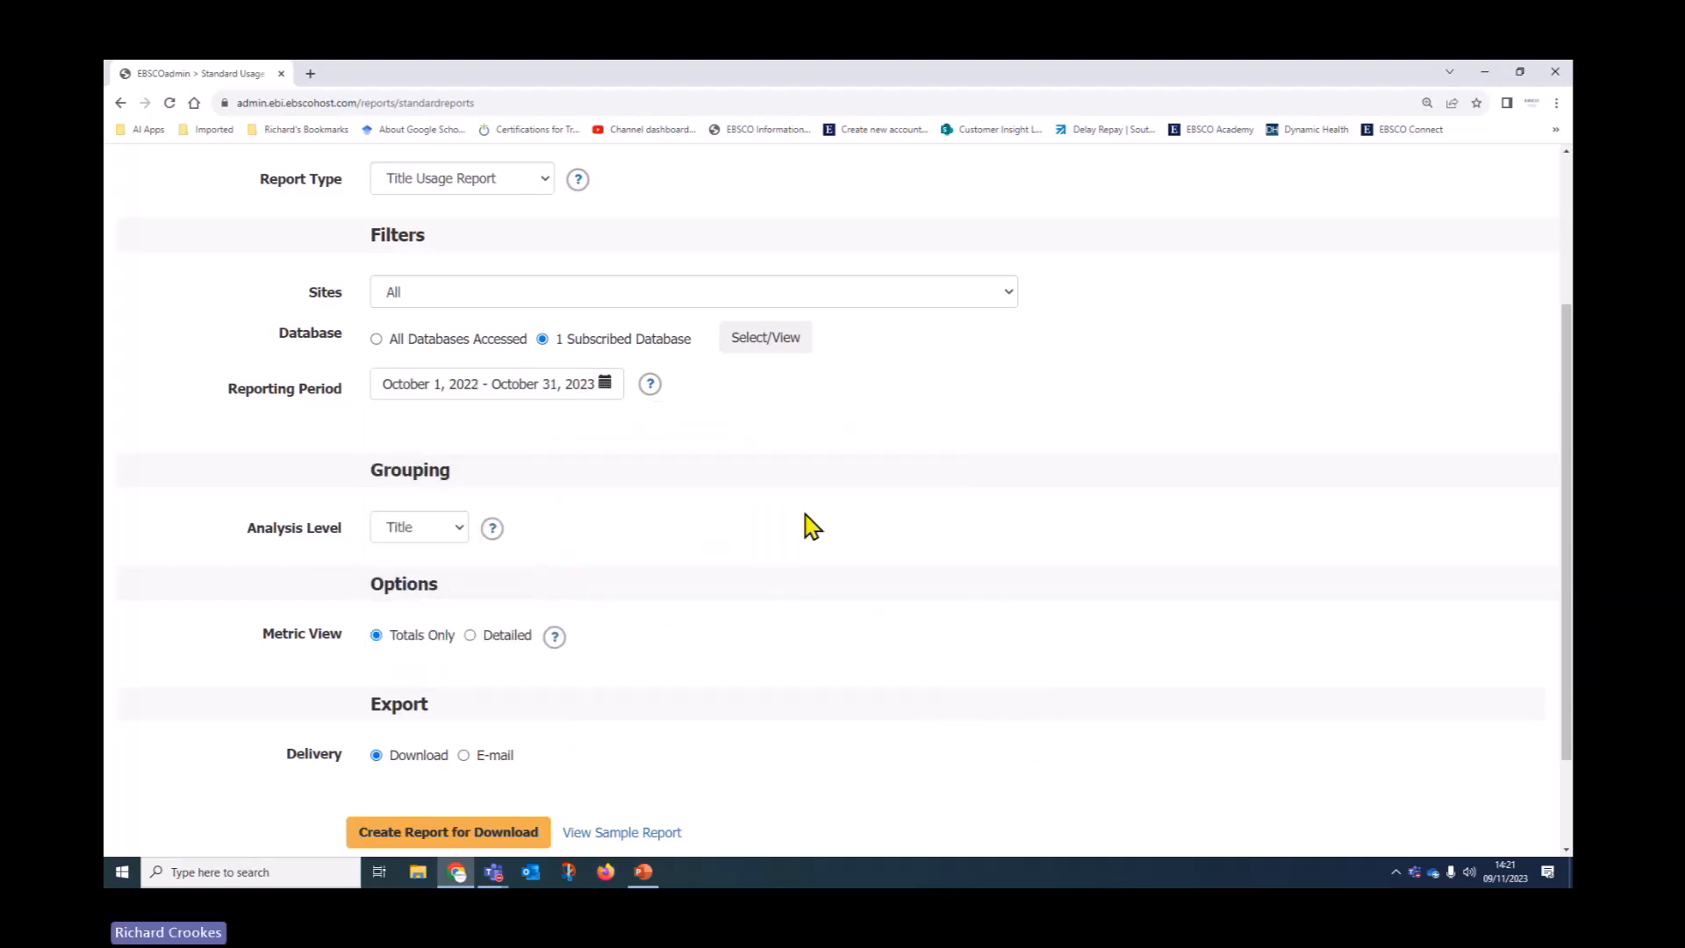
scroll(829, 518, "down", 2)
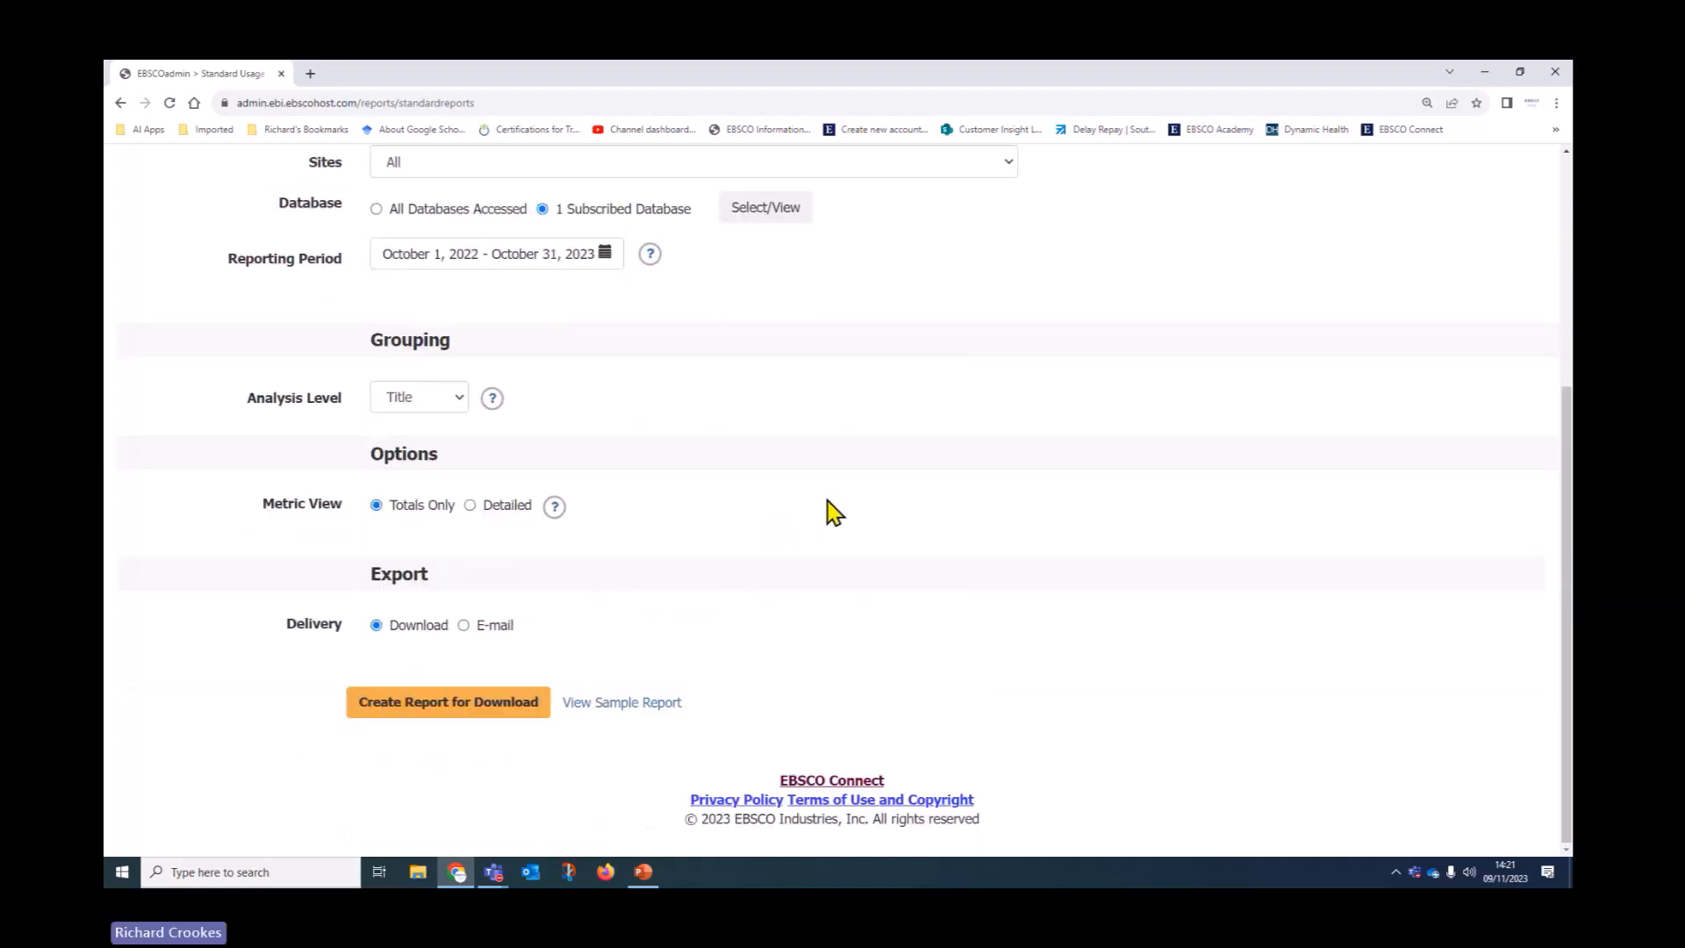
left_click(472, 509)
Schedule monthly e-mail delivery covering the last 12 months, expiring December 2025
left_click(463, 625)
scroll(680, 618, "down", 2)
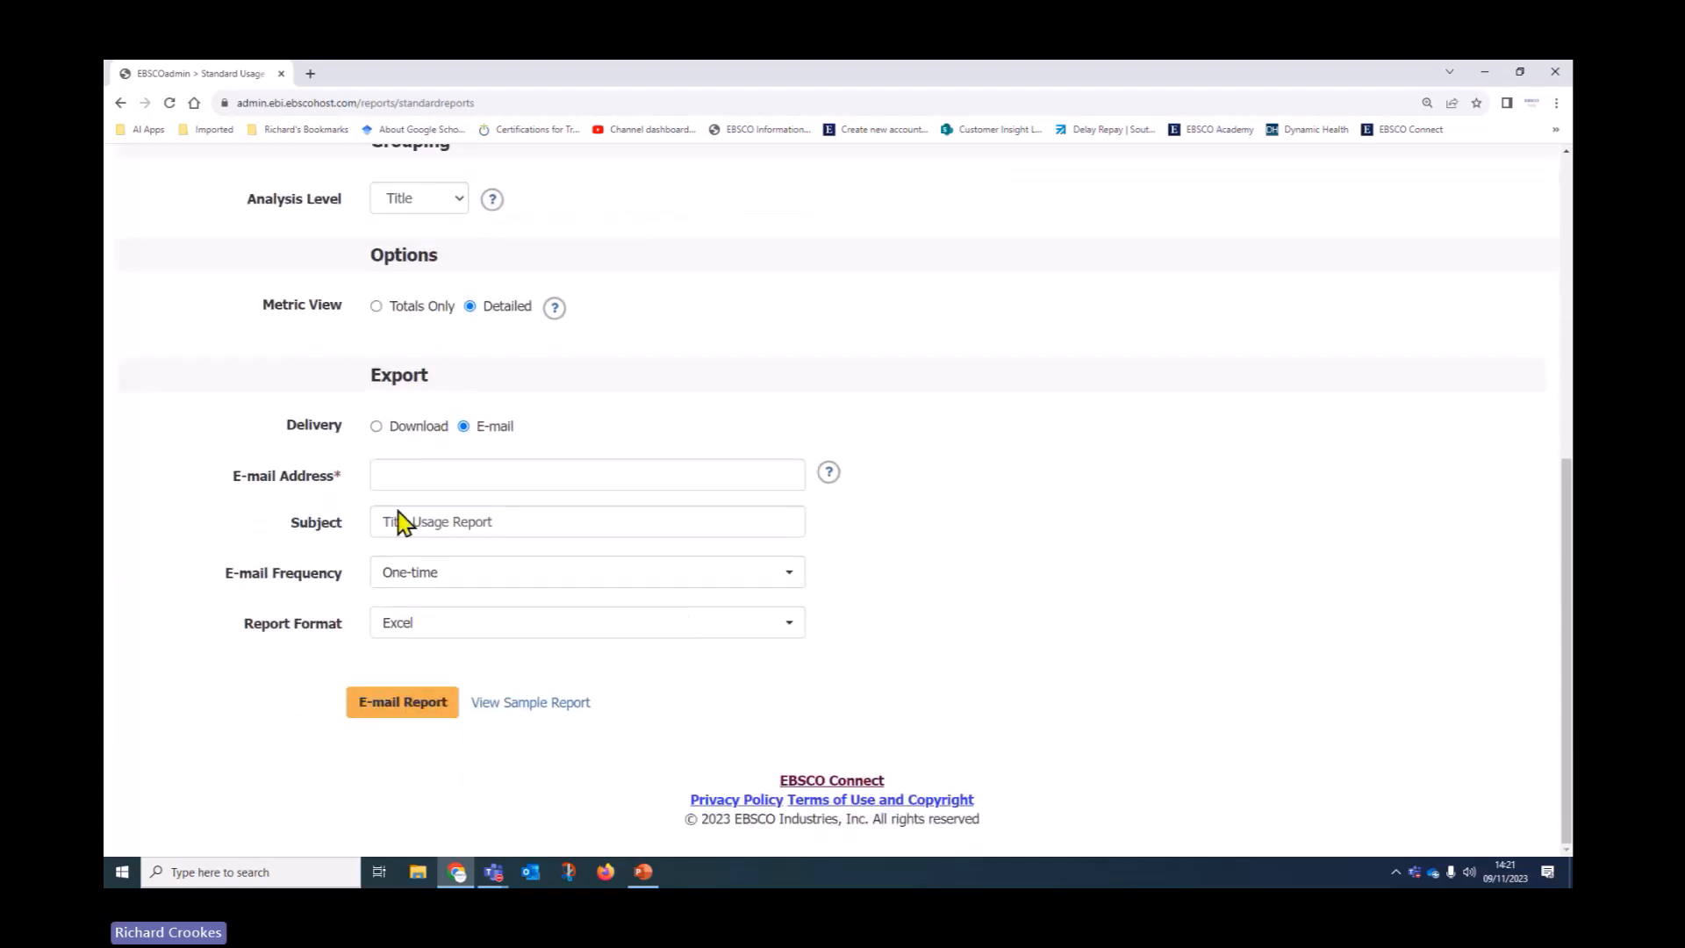
left_click(478, 579)
left_click(441, 634)
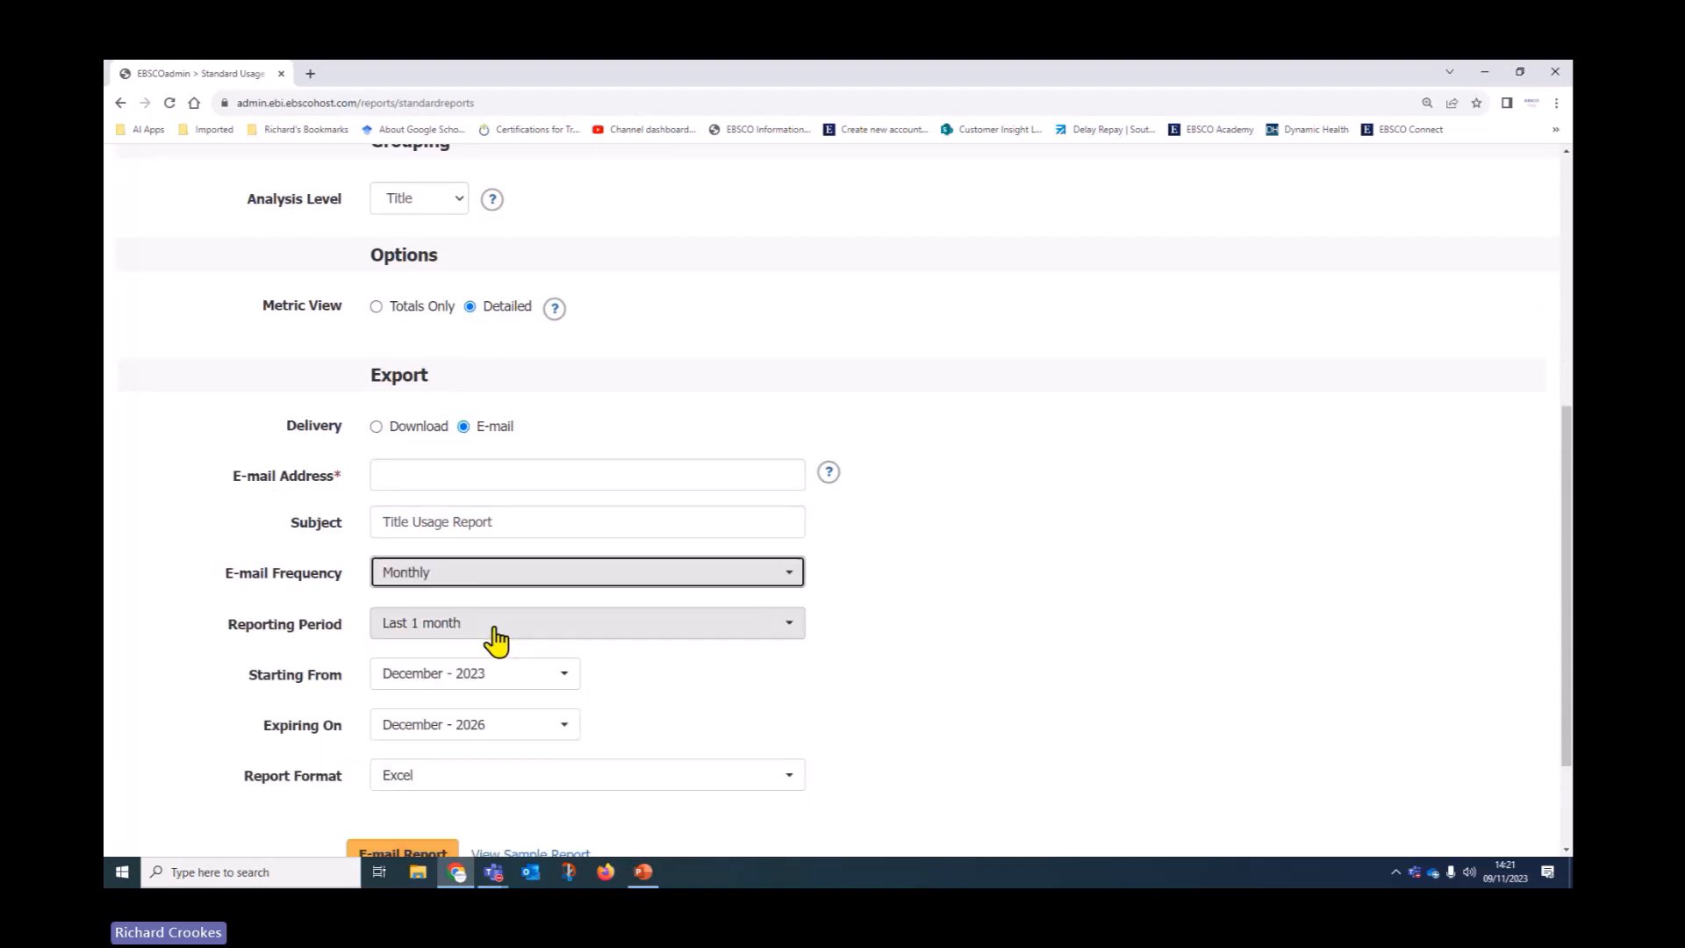
left_click(458, 625)
left_click(489, 737)
scroll(1135, 518, "down", 2)
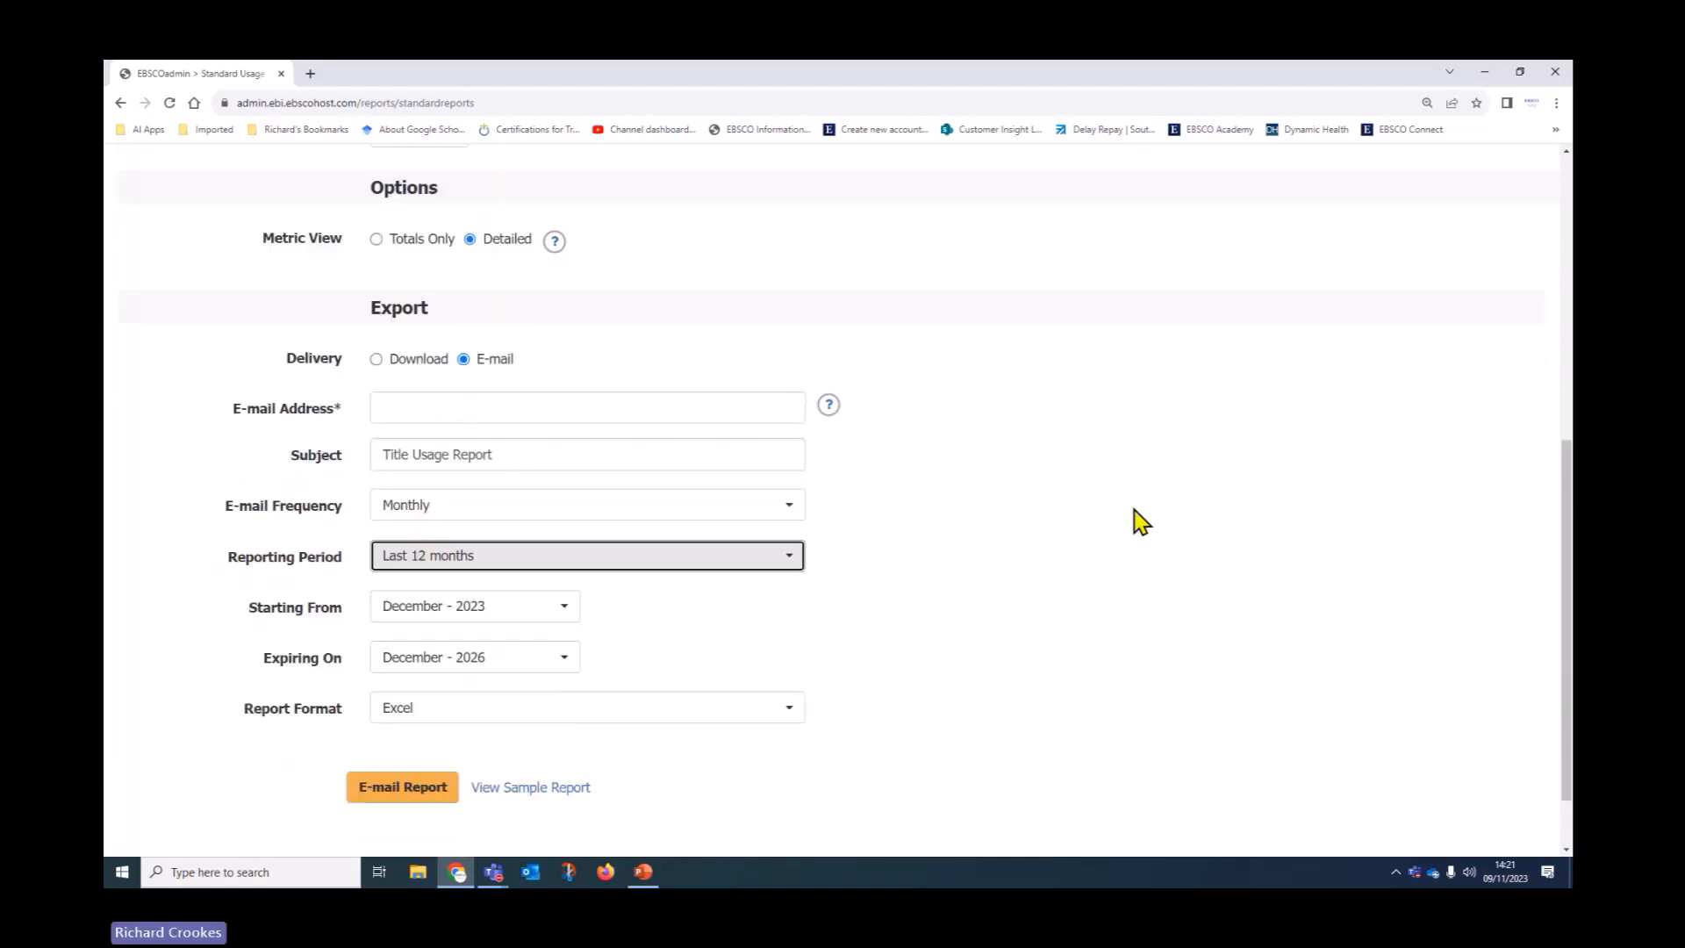
left_click(553, 575)
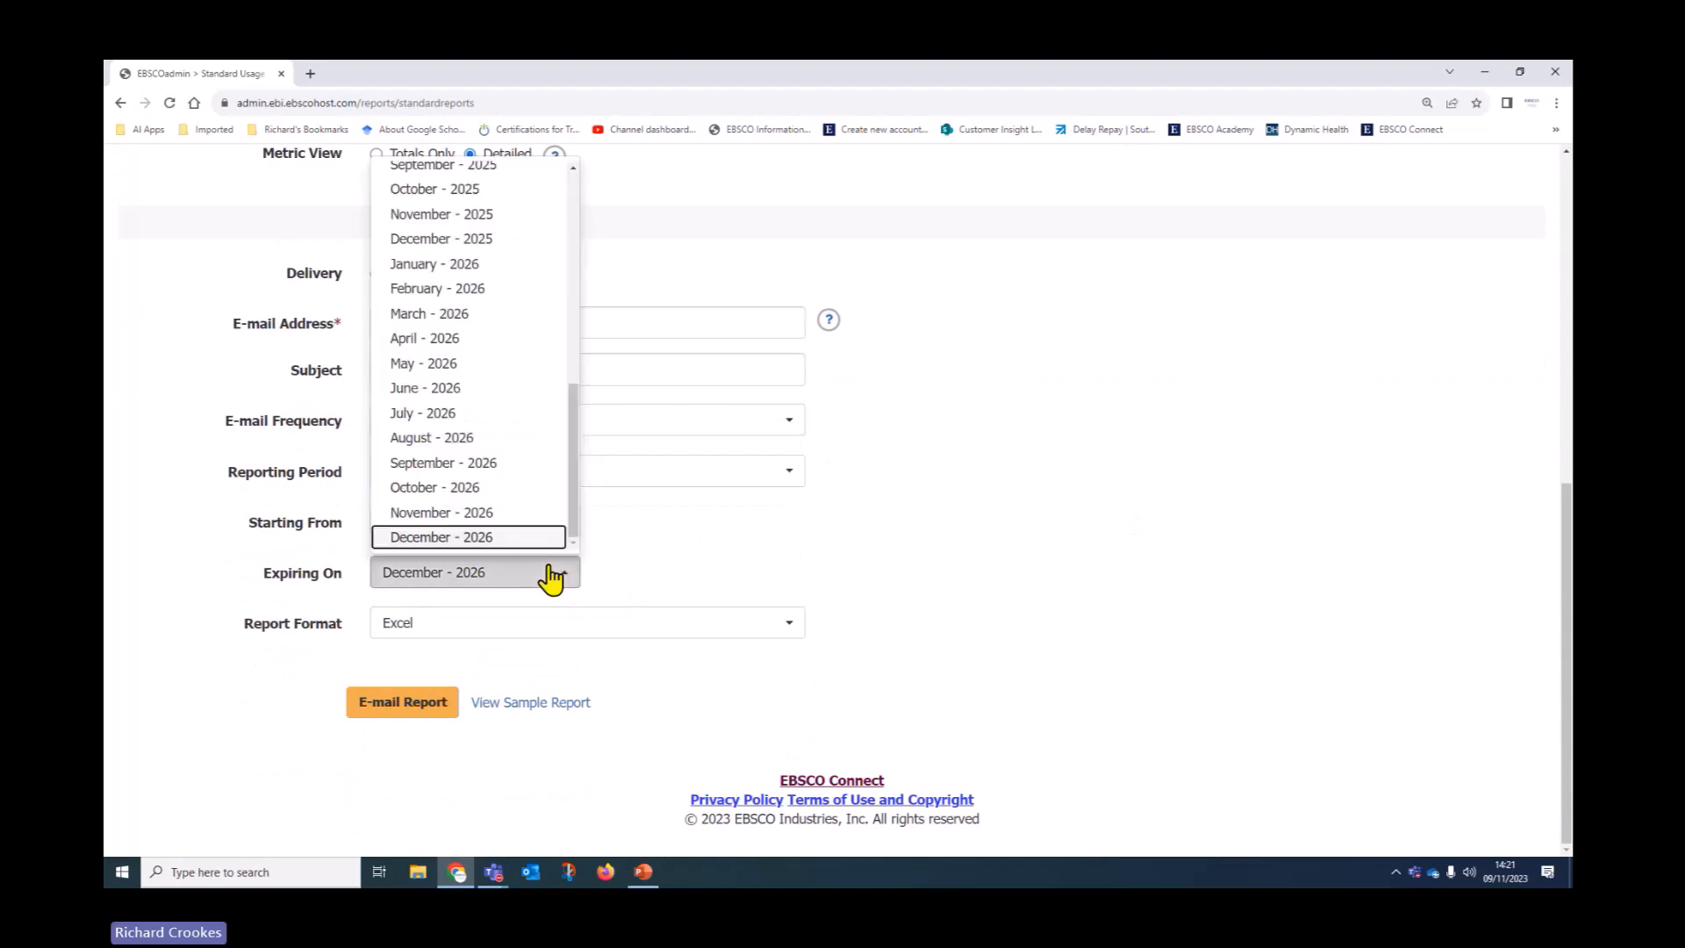
scroll(504, 402, "up", 2)
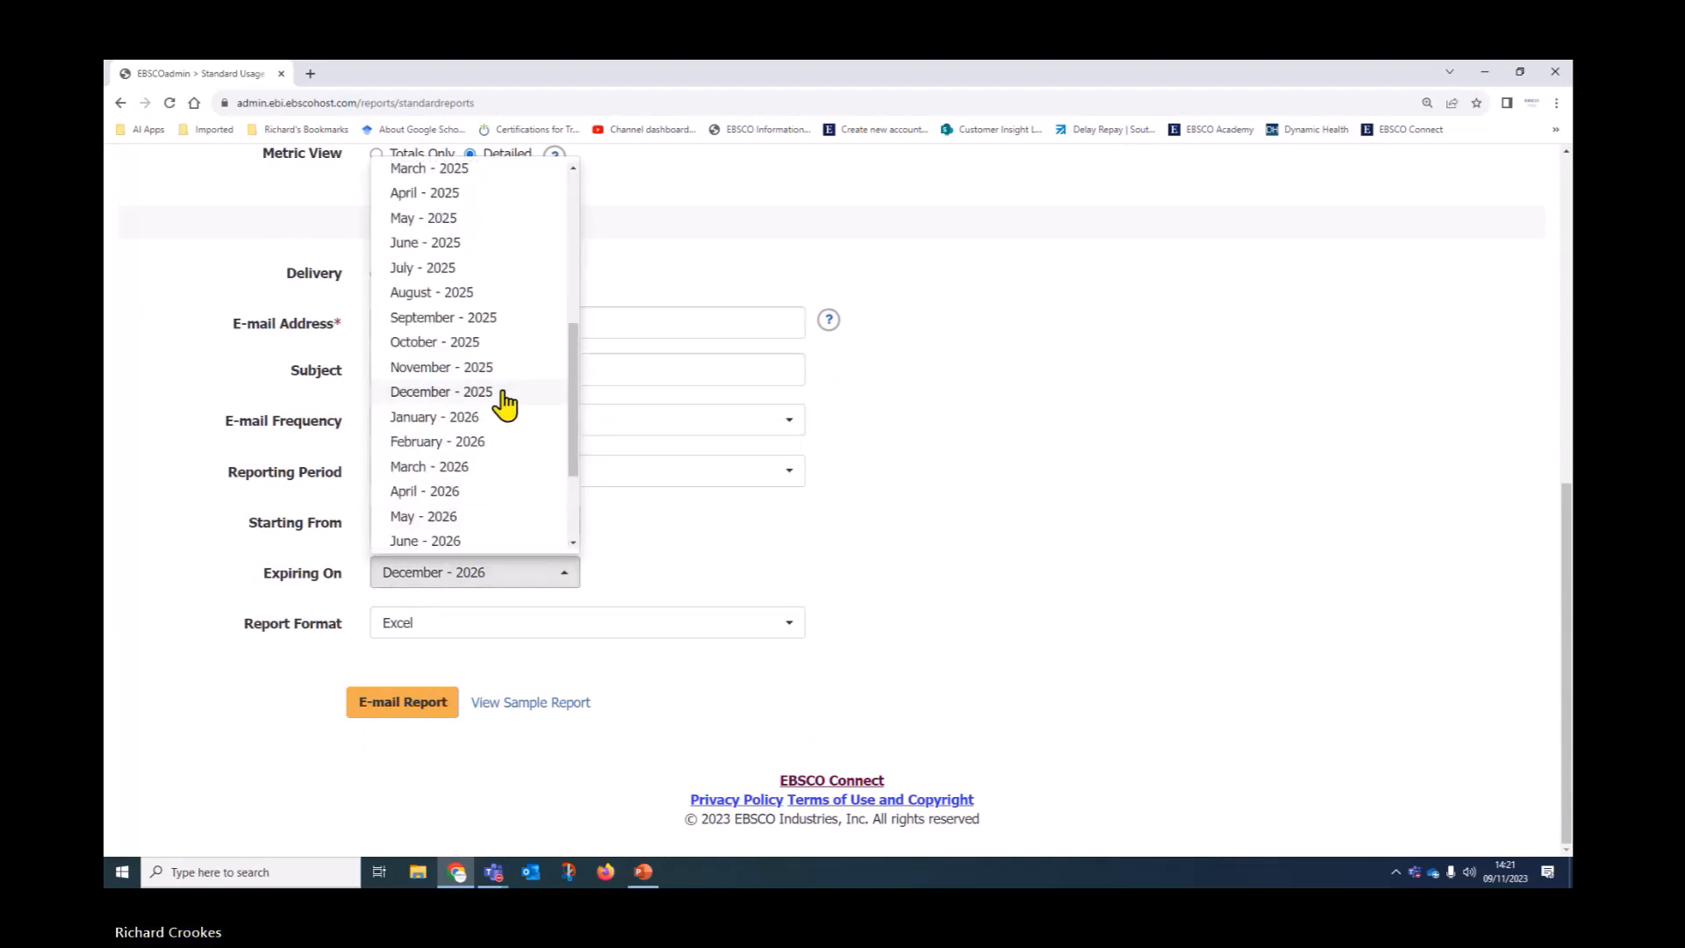
left_click(473, 388)
scroll(1012, 437, "up", 7)
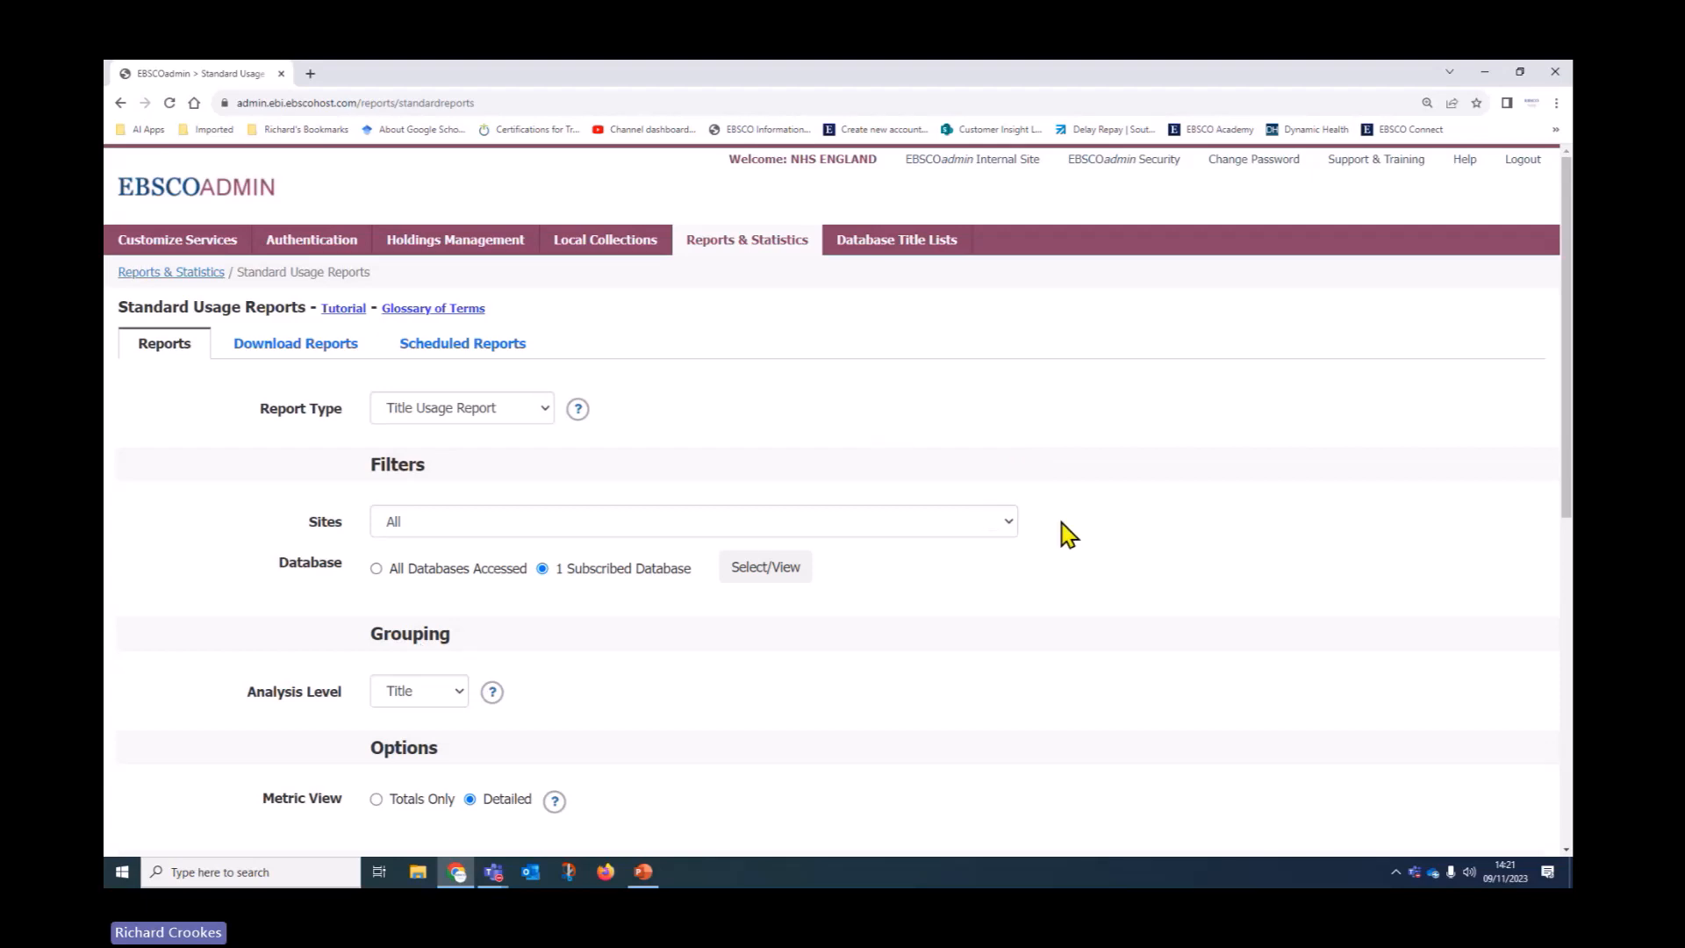
Check the reports ready for download, then view the monthly Interface, Link Activity and Login Usage schedules
scroll(1053, 518, "down", 2)
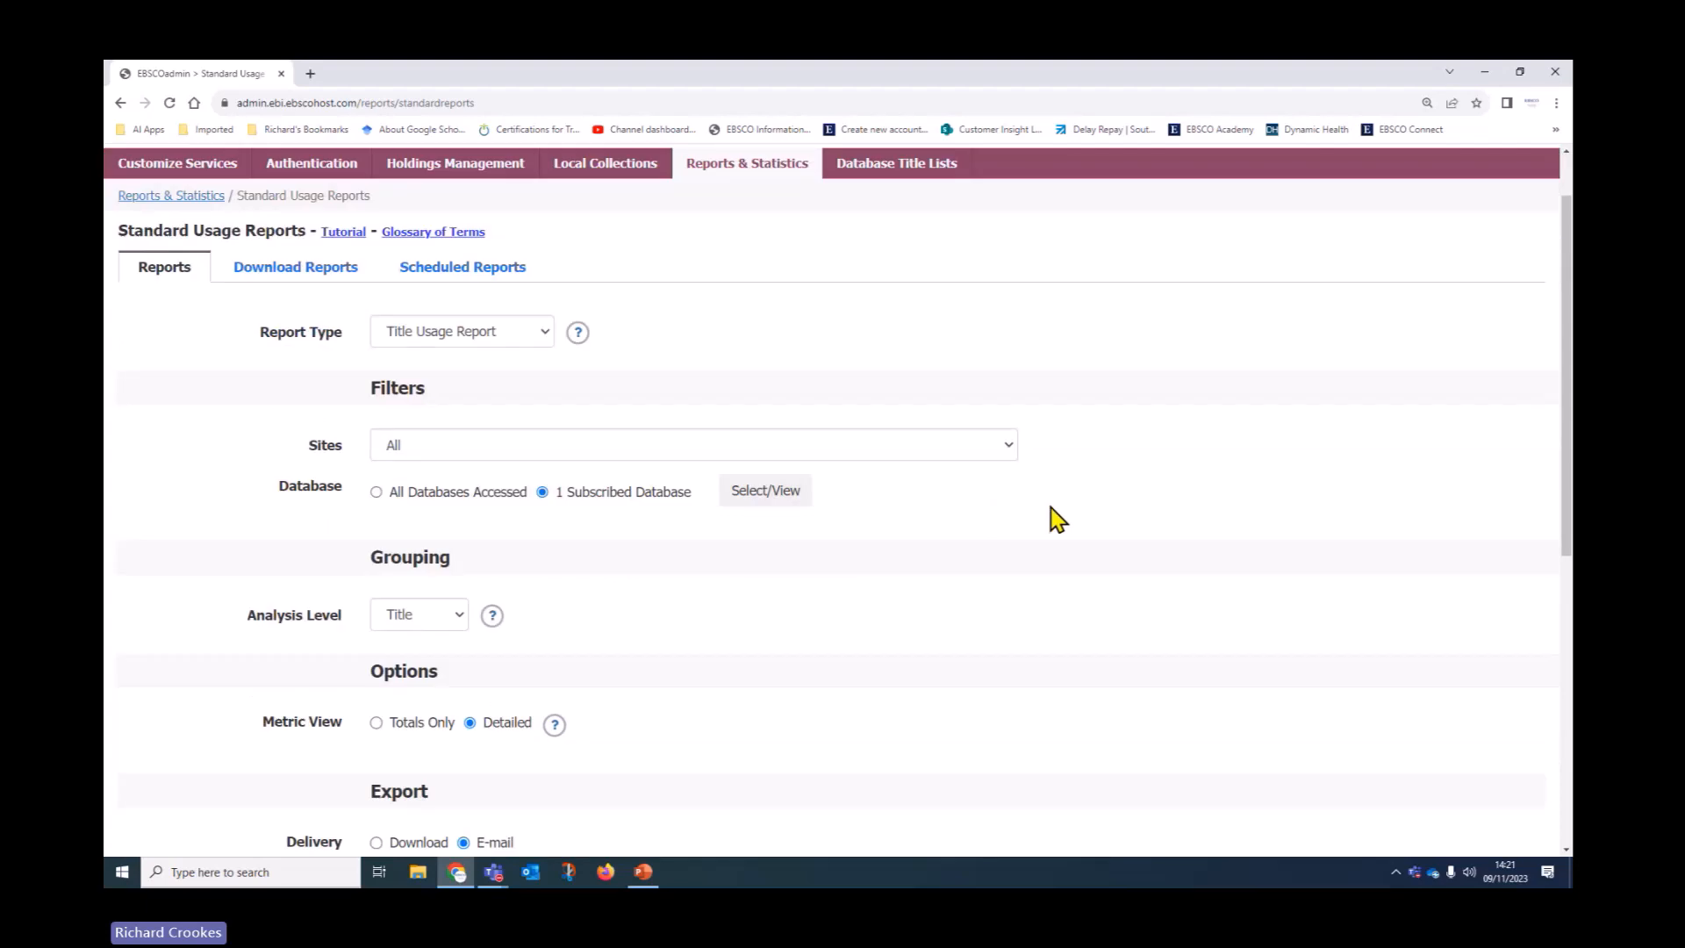
scroll(1045, 530, "up", 2)
left_click(533, 409)
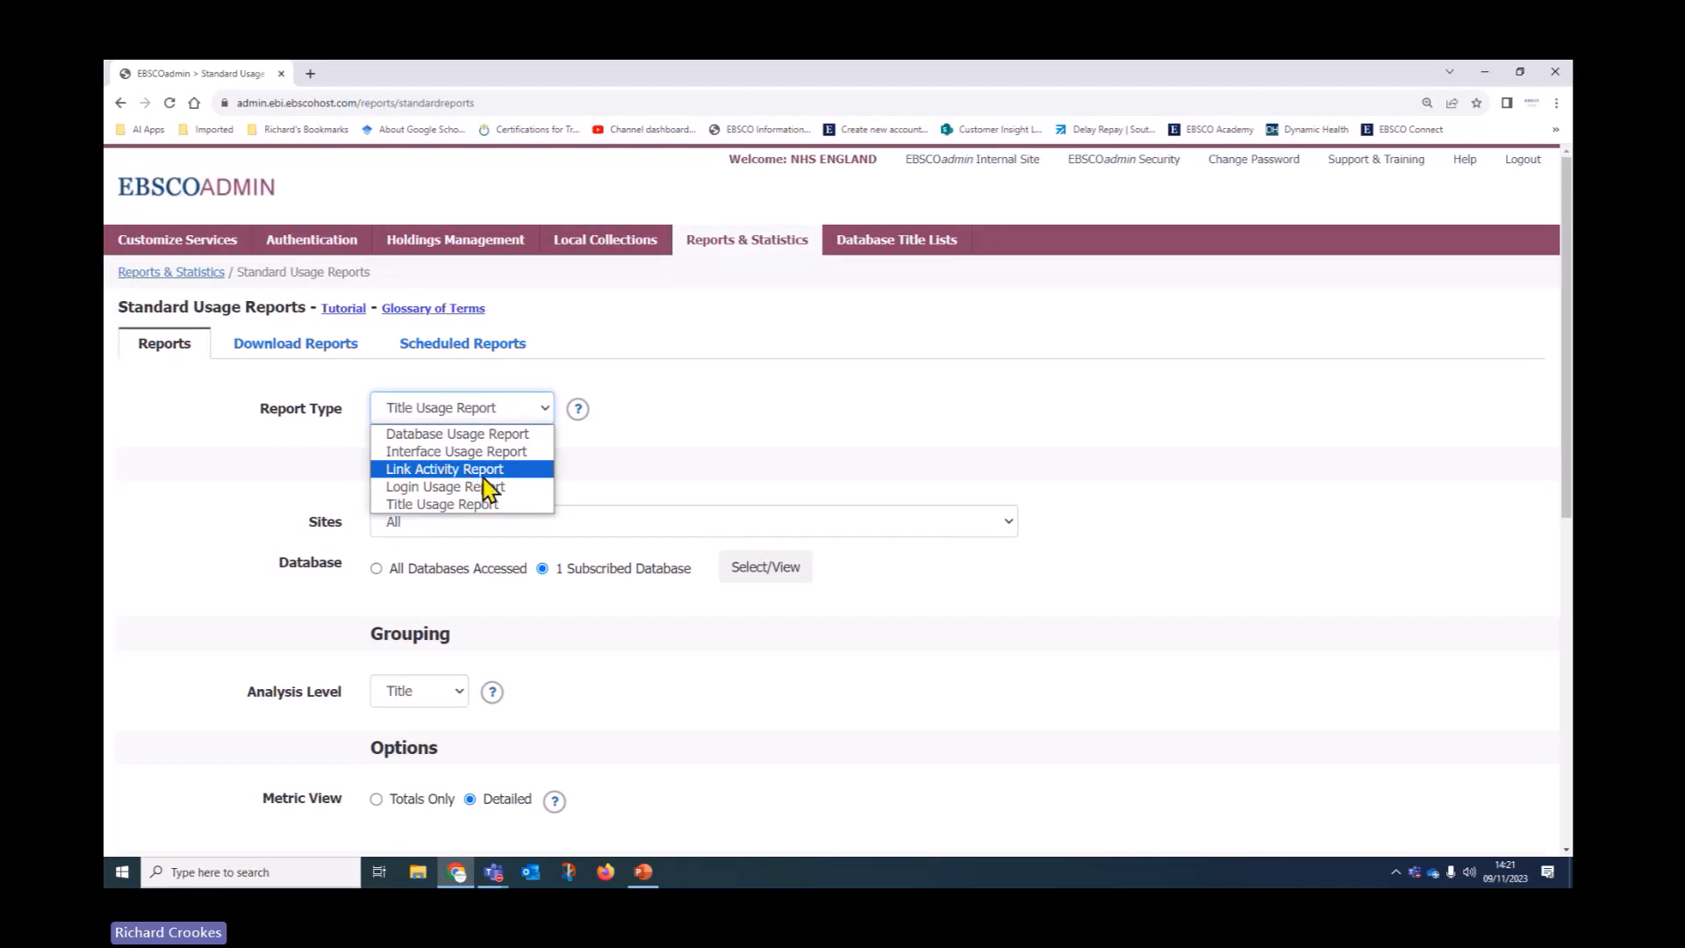
left_click(323, 356)
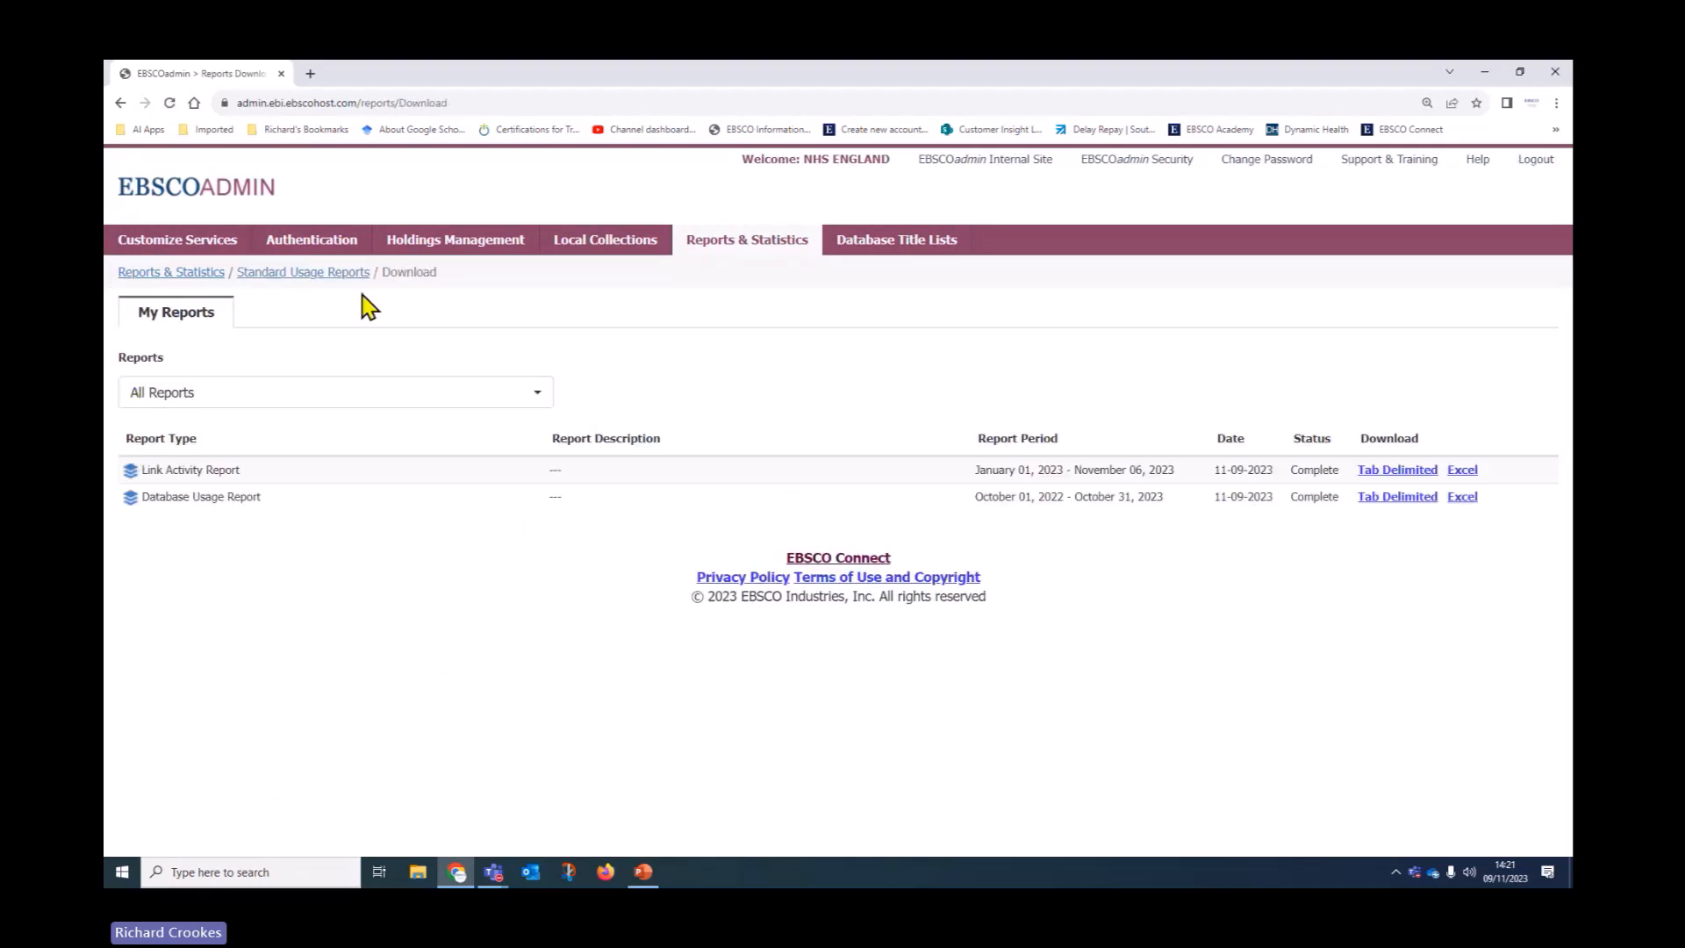
left_click(273, 277)
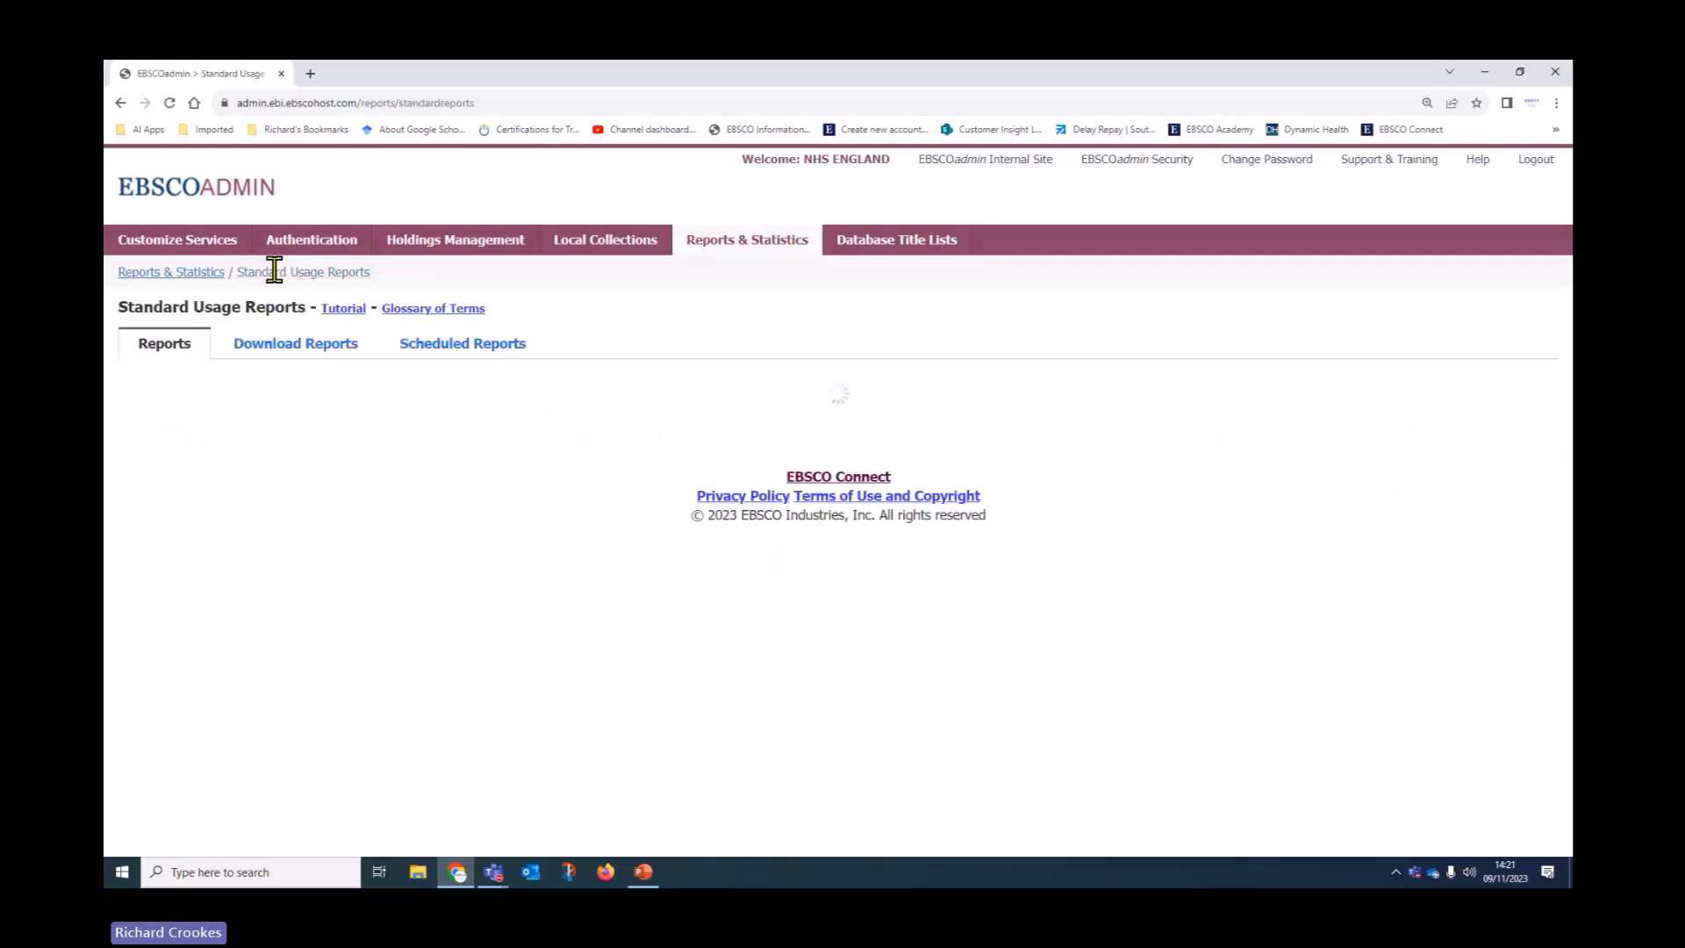
left_click(502, 351)
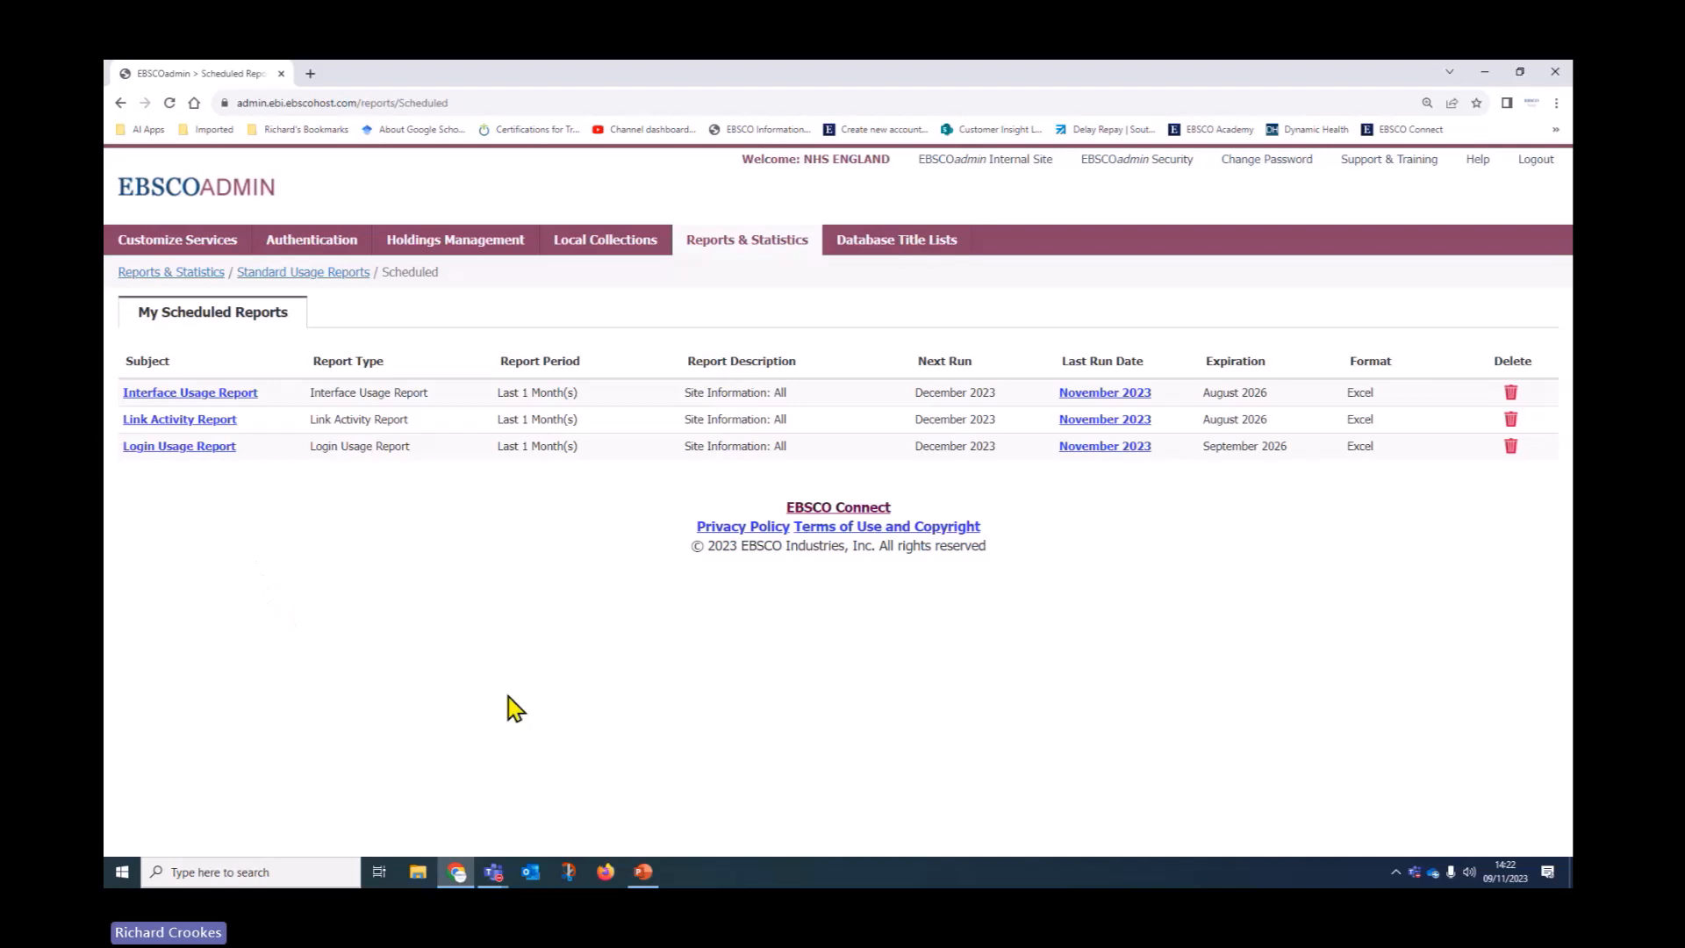
Go back to the Standard Usage Reports form, reset to a Database Usage Report for October 2023
left_click(283, 274)
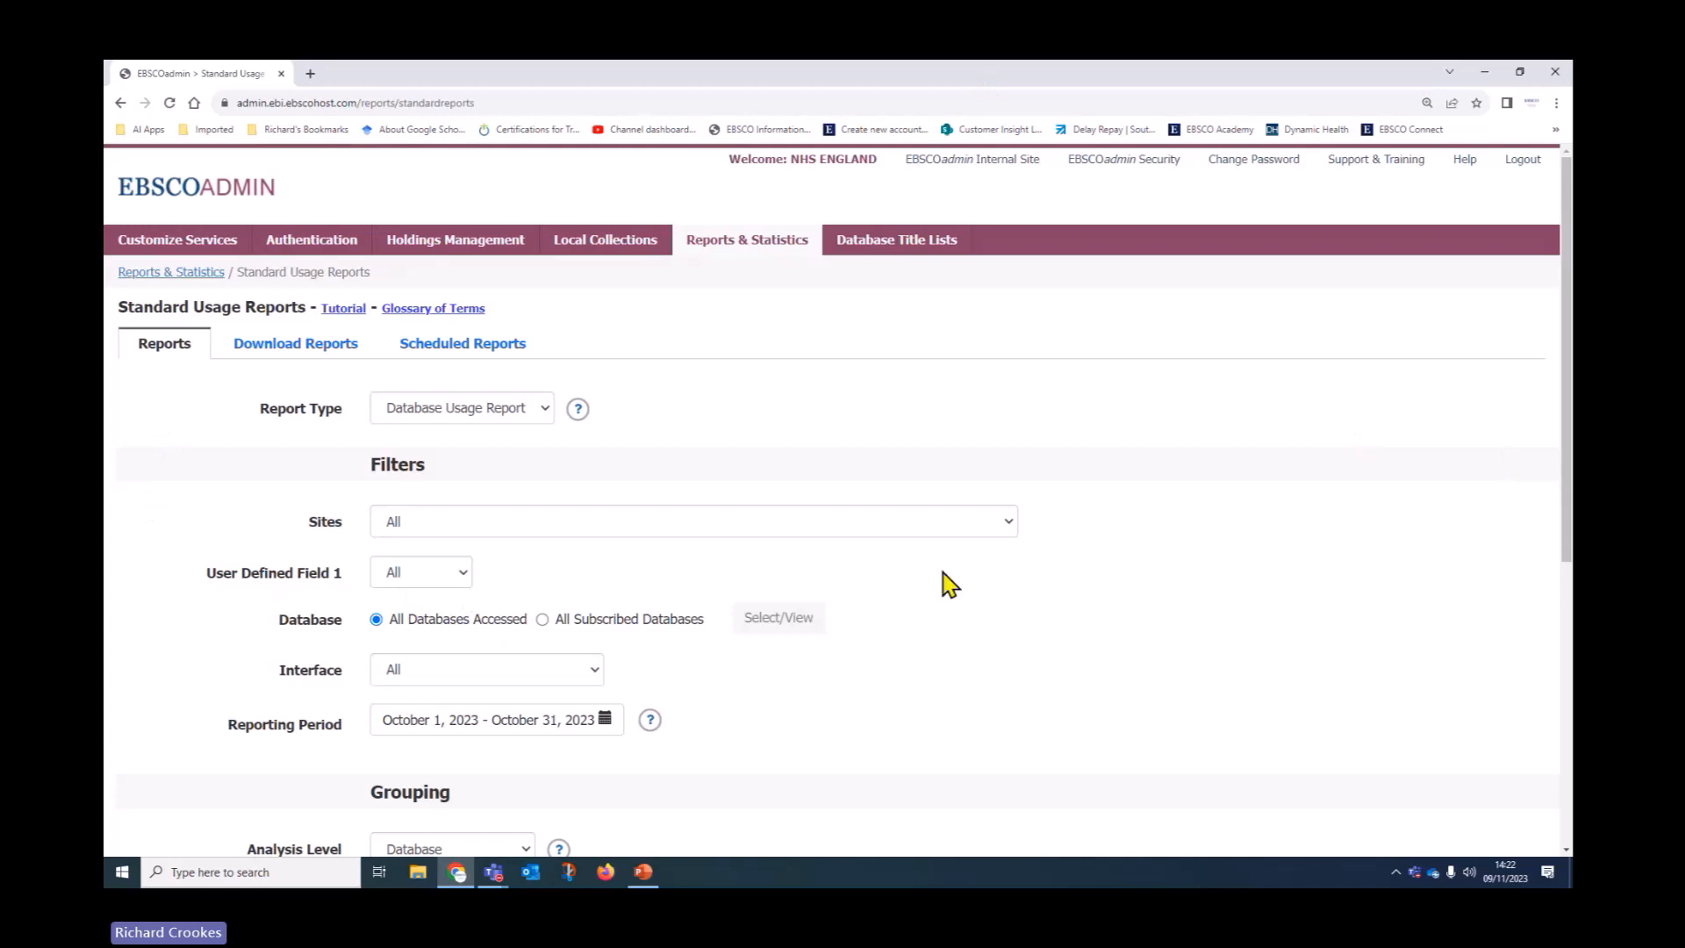
Read the reports and statistics tutorial article in EBSCO Connect, then return to EBSCOadmin
left_click(344, 309)
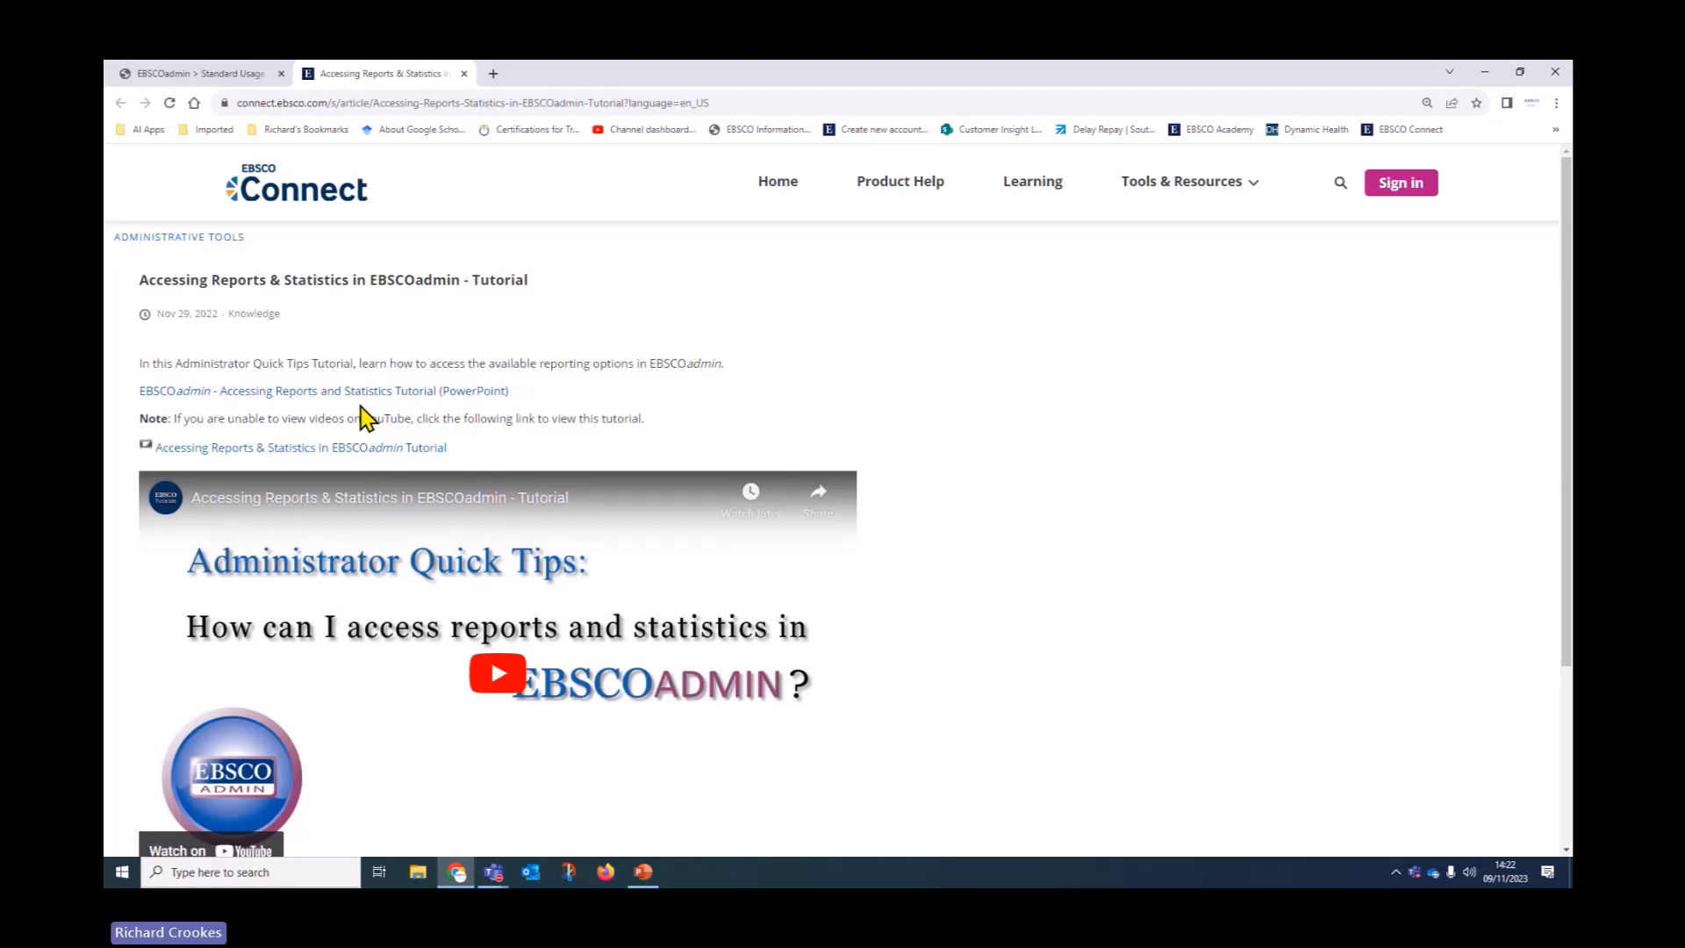
scroll(869, 670, "down", 2)
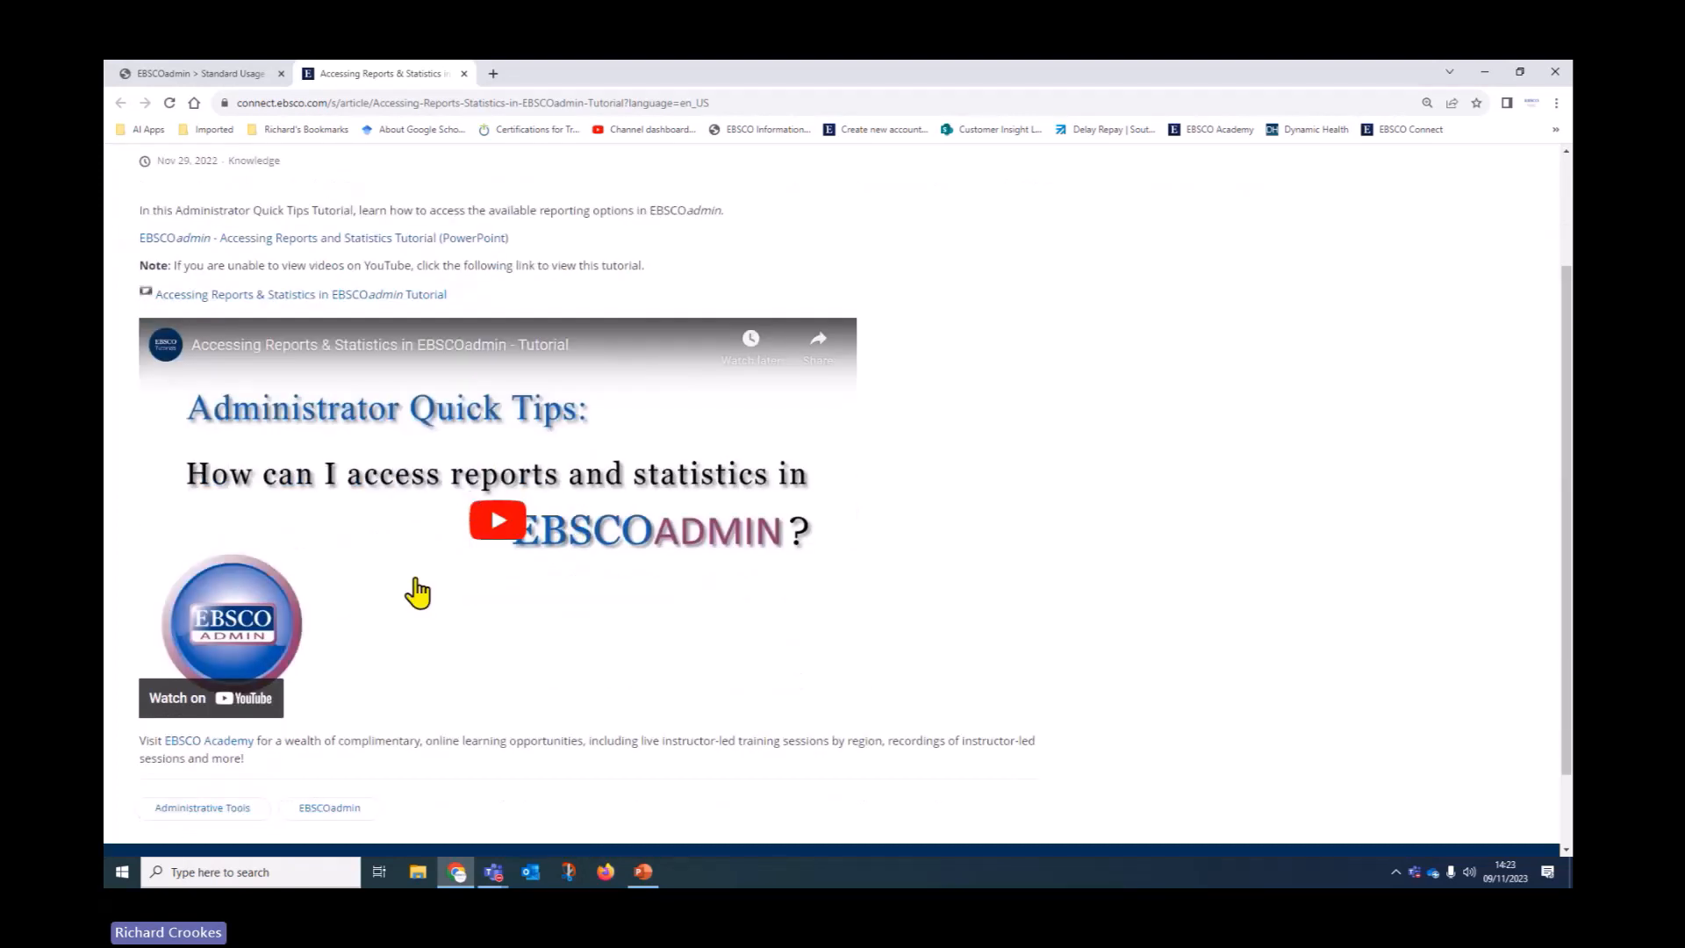
scroll(417, 594, "up", 2)
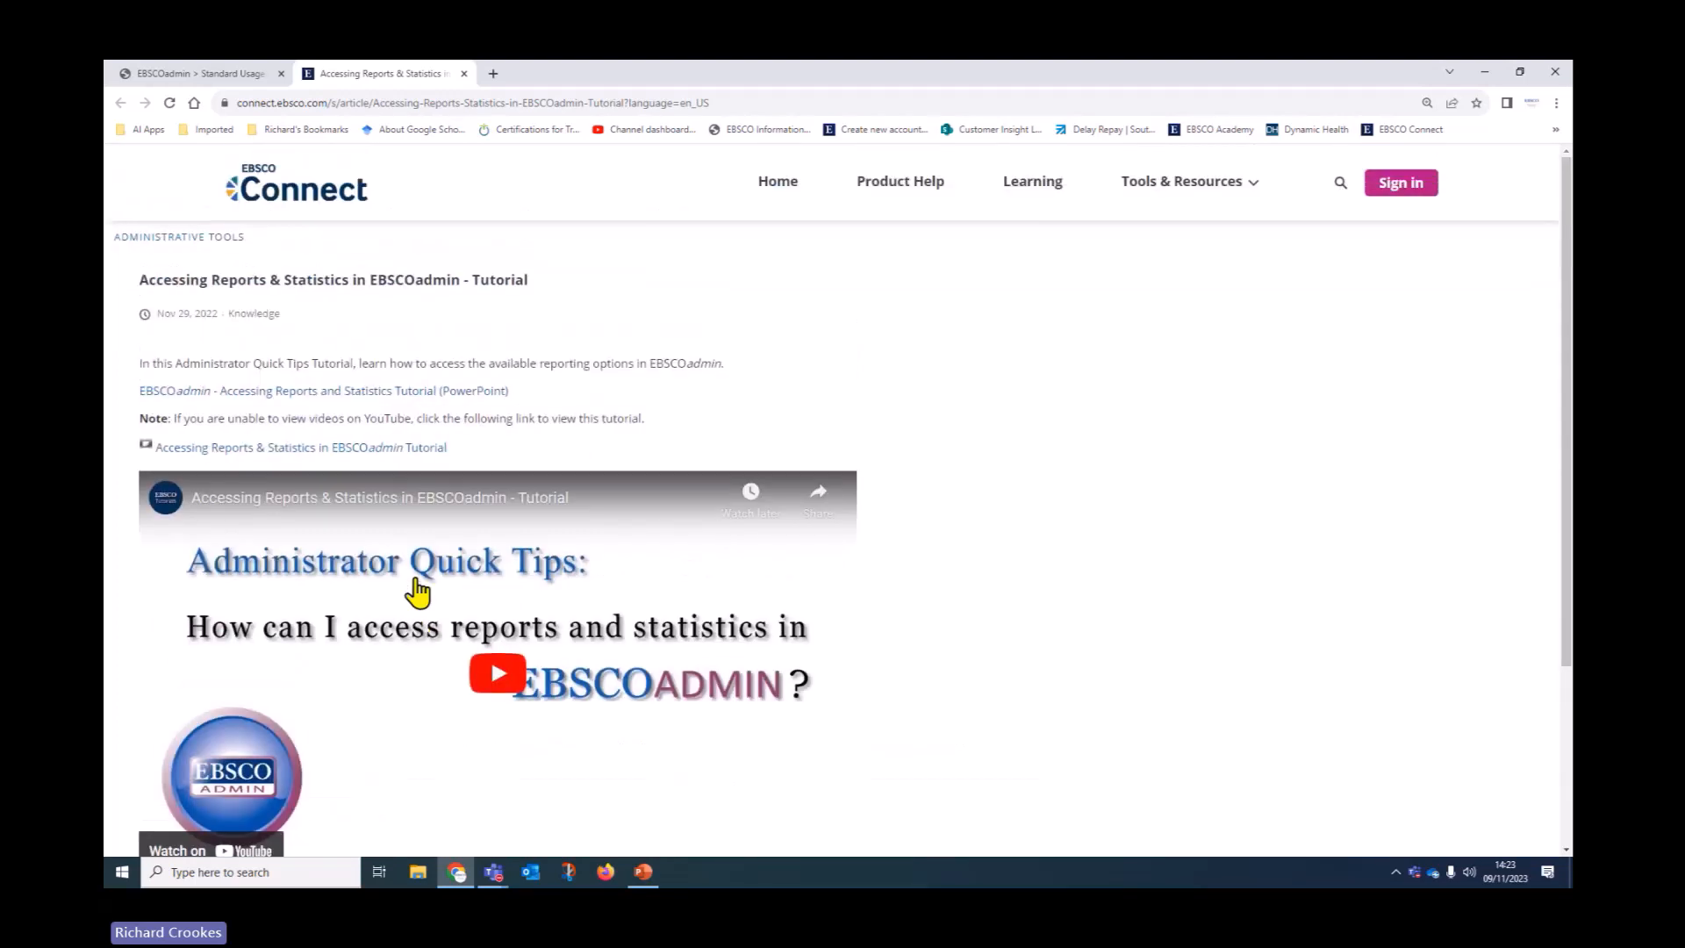
left_click(241, 77)
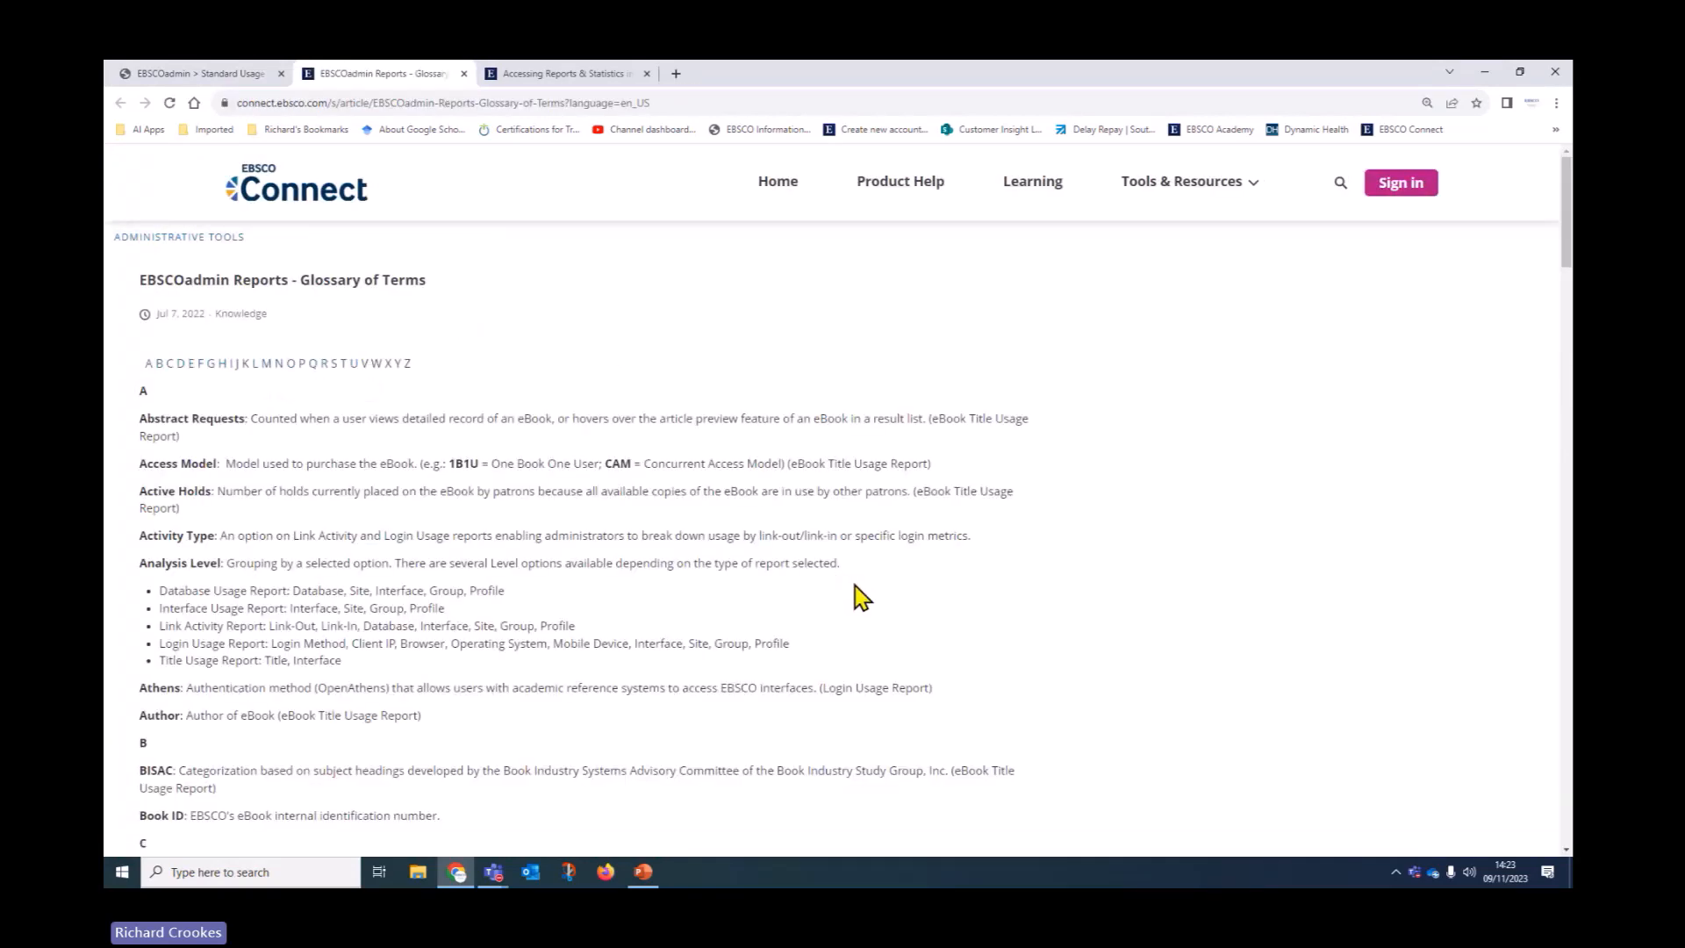
left_click(254, 365)
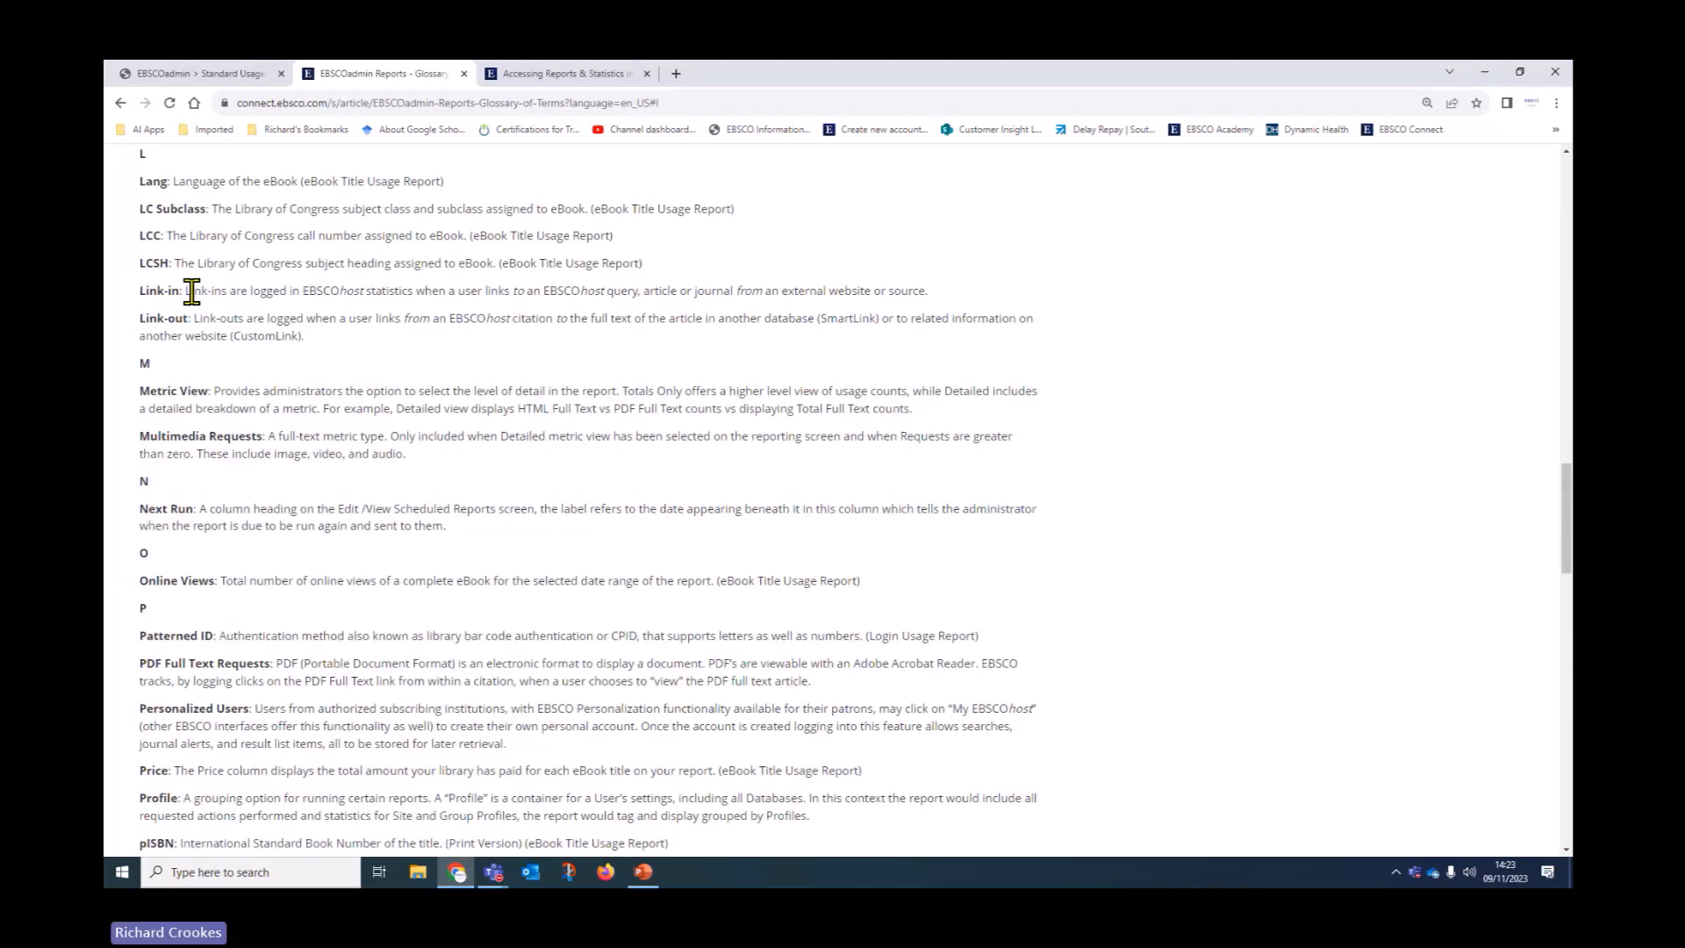
left_click_drag(203, 290, 851, 303)
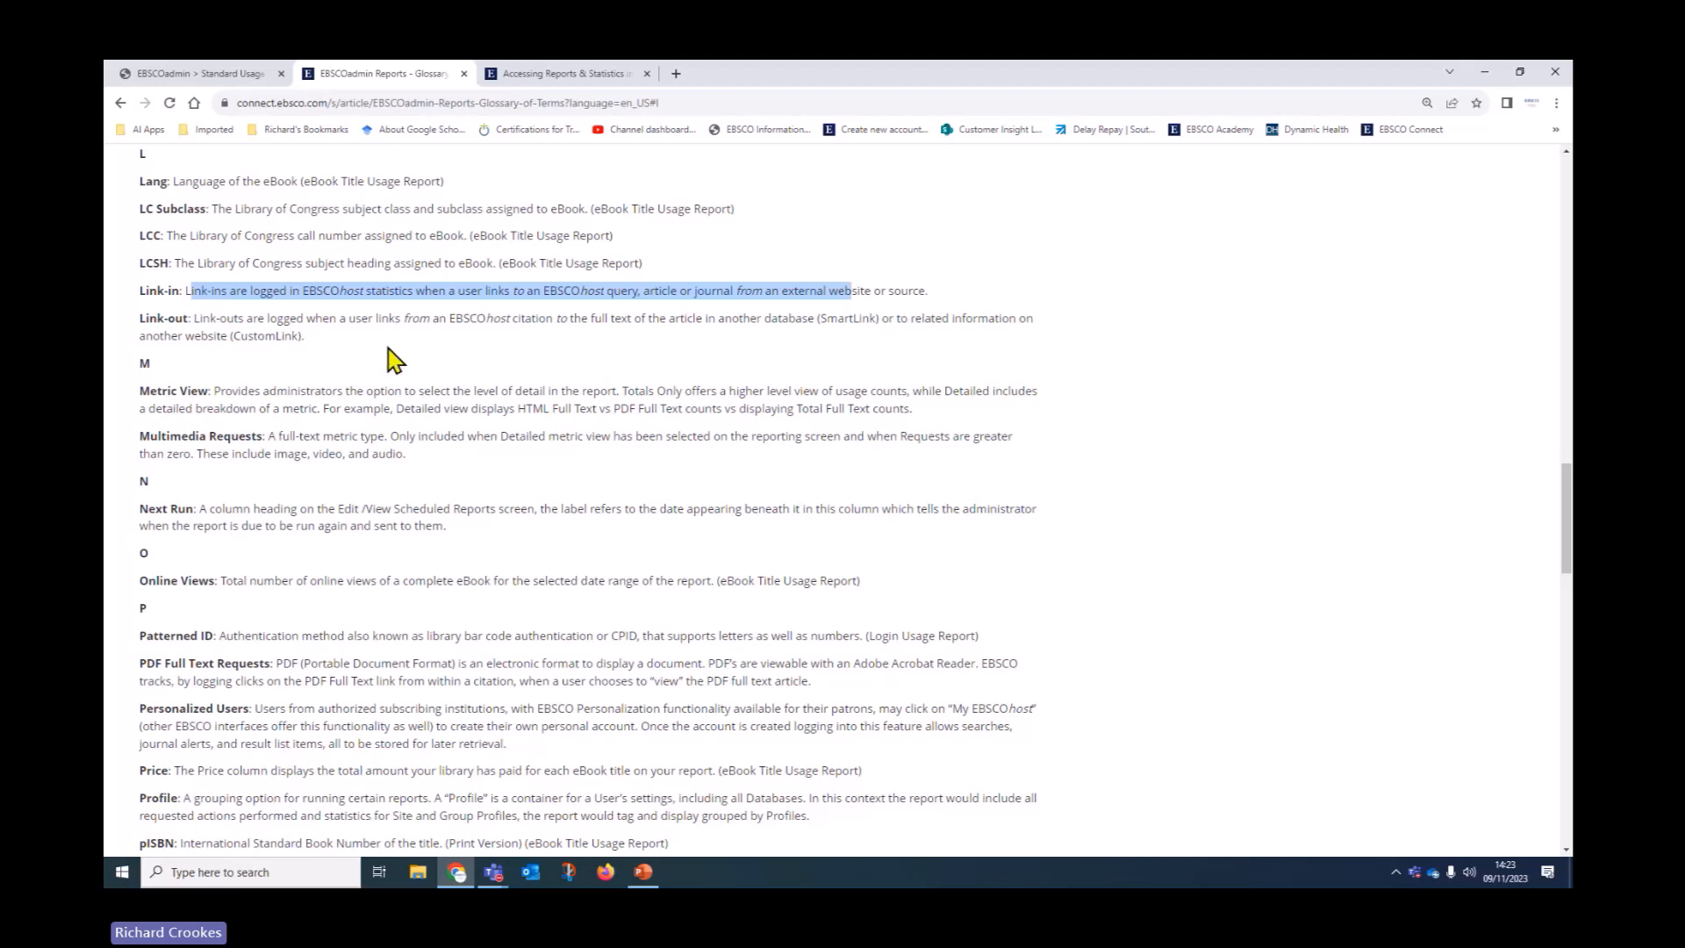
left_click(558, 359)
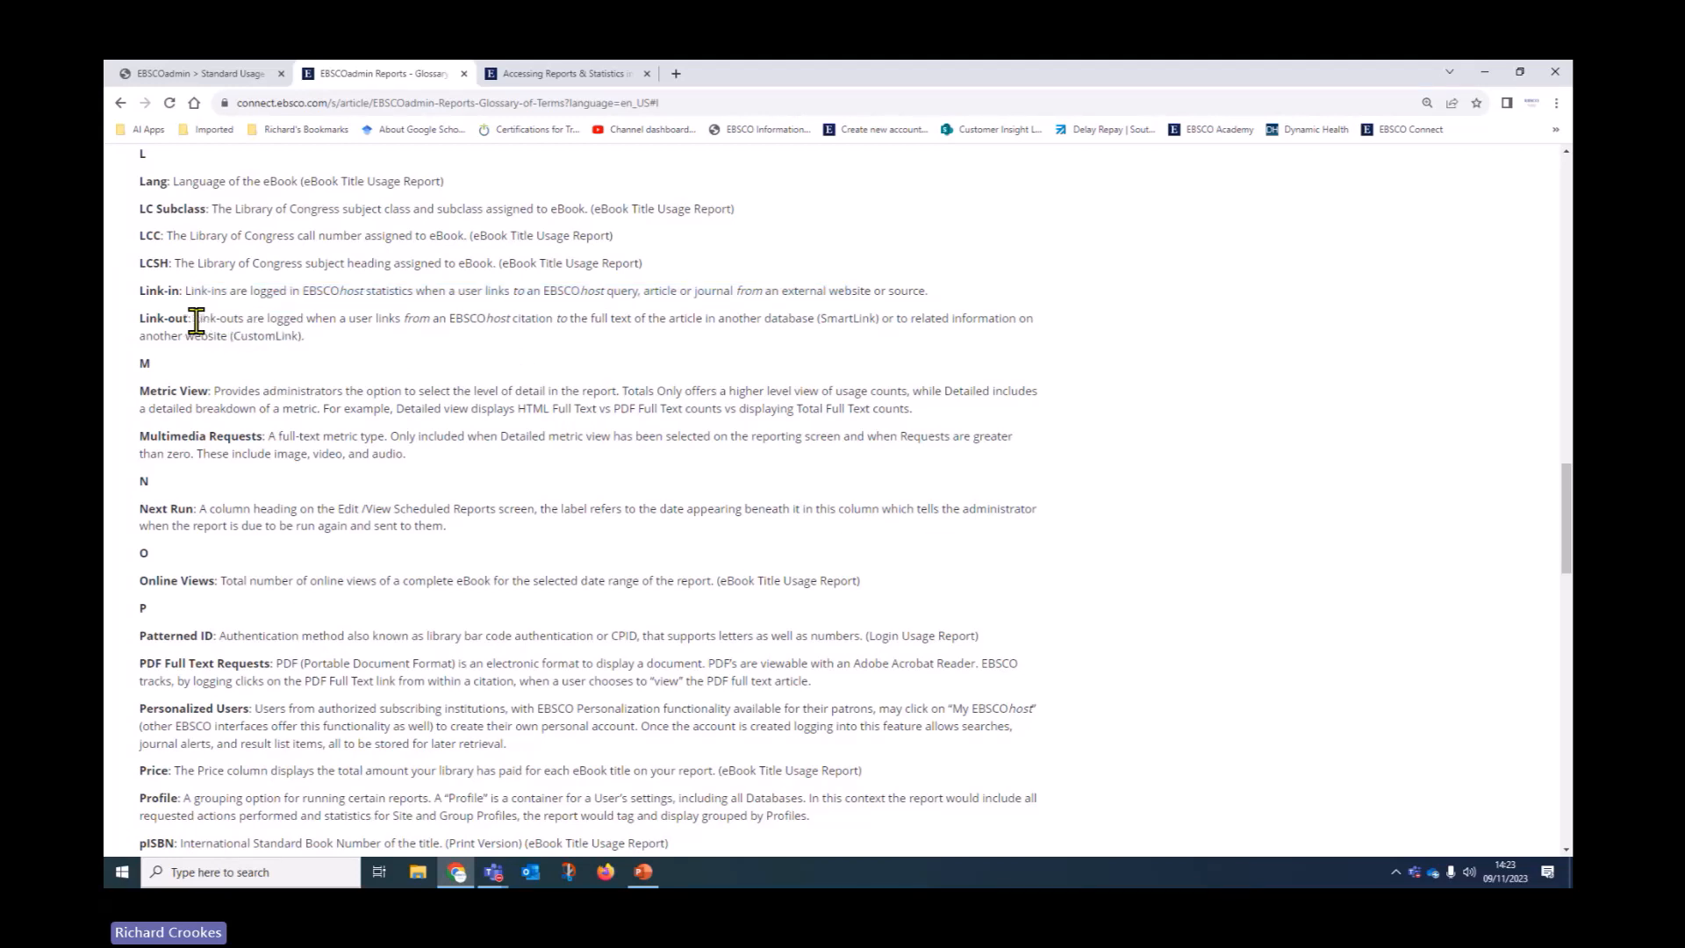
left_click_drag(195, 321, 1072, 354)
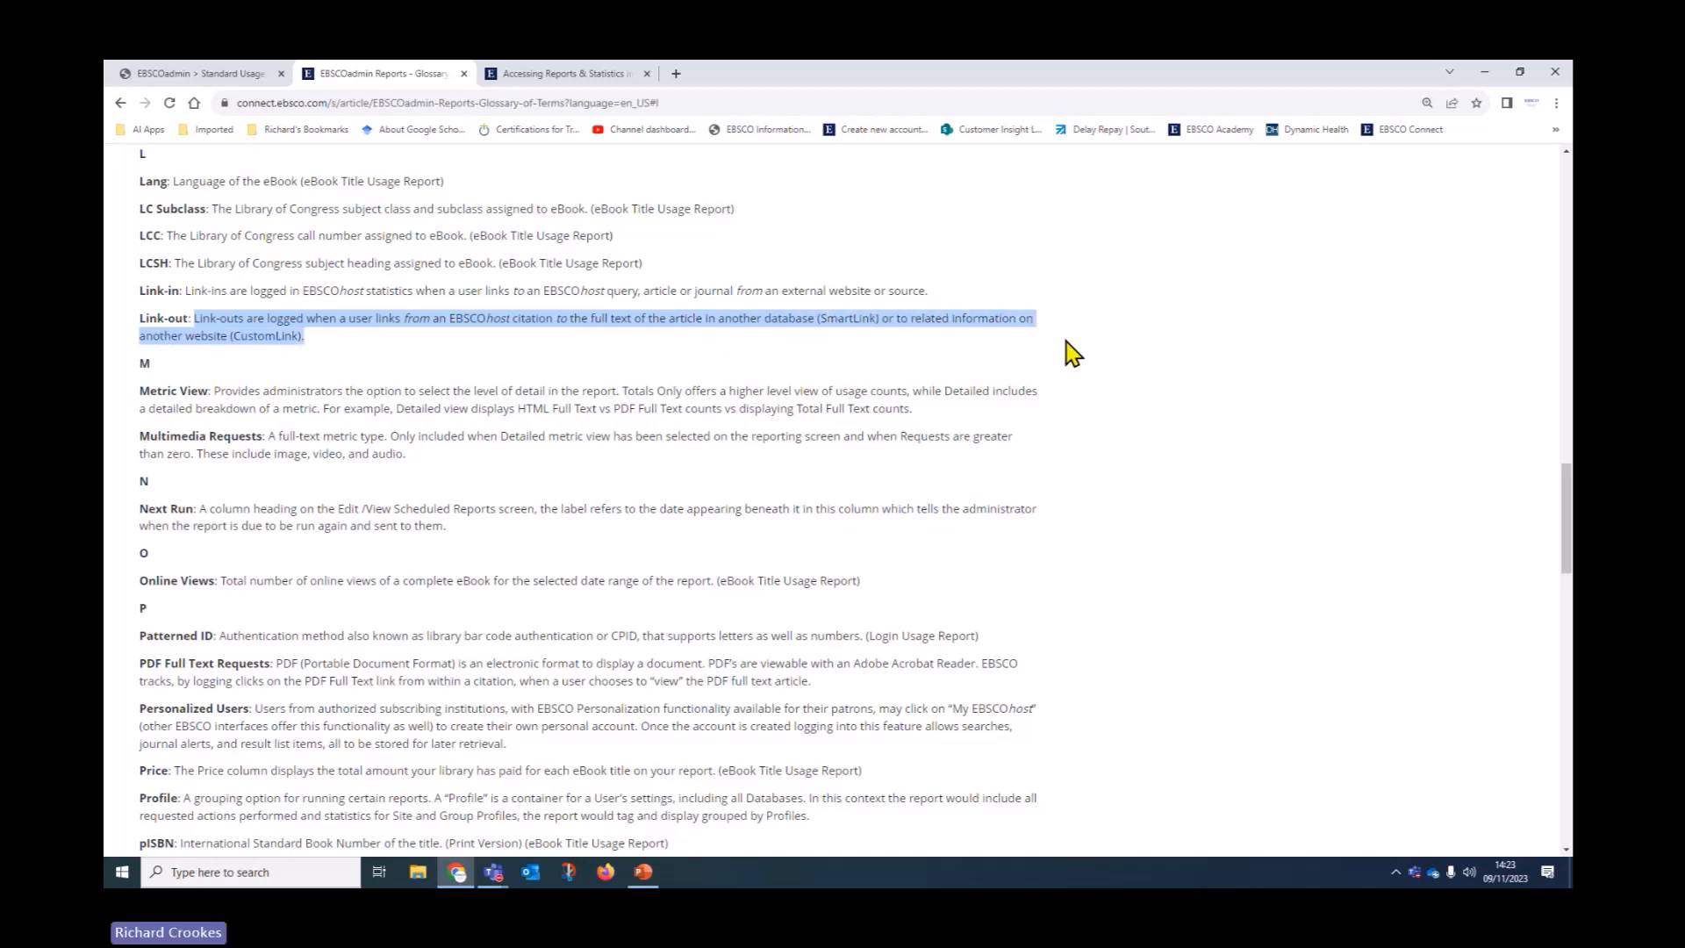
scroll(365, 556, "down", 5)
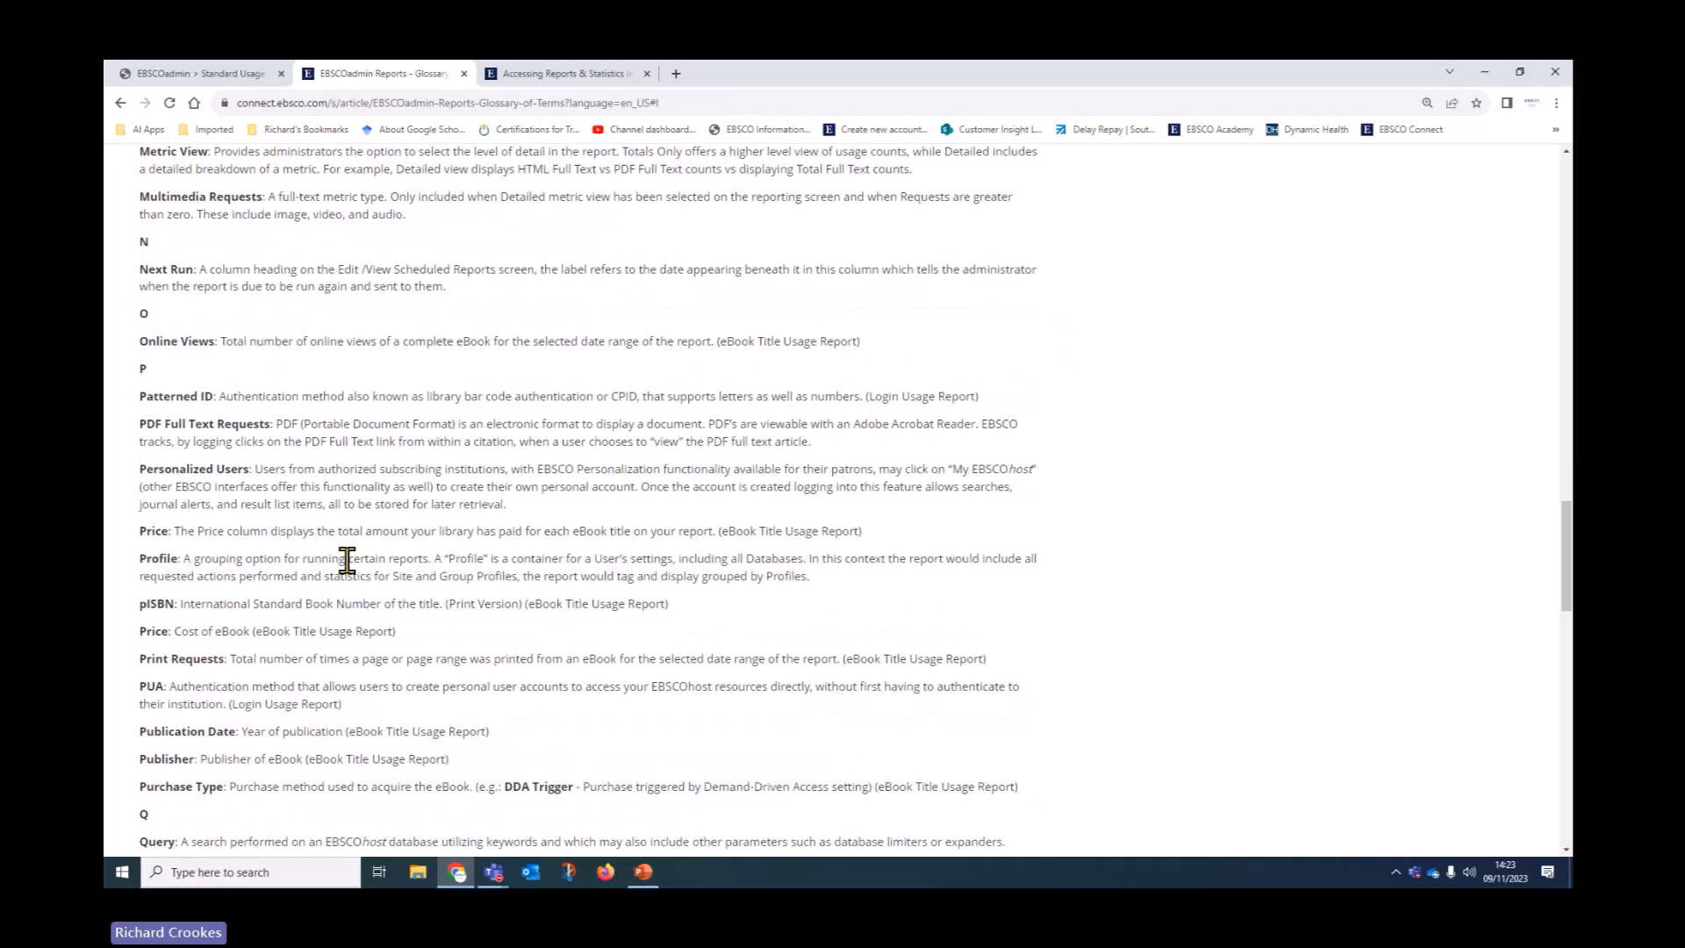
scroll(355, 614, "up", 10)
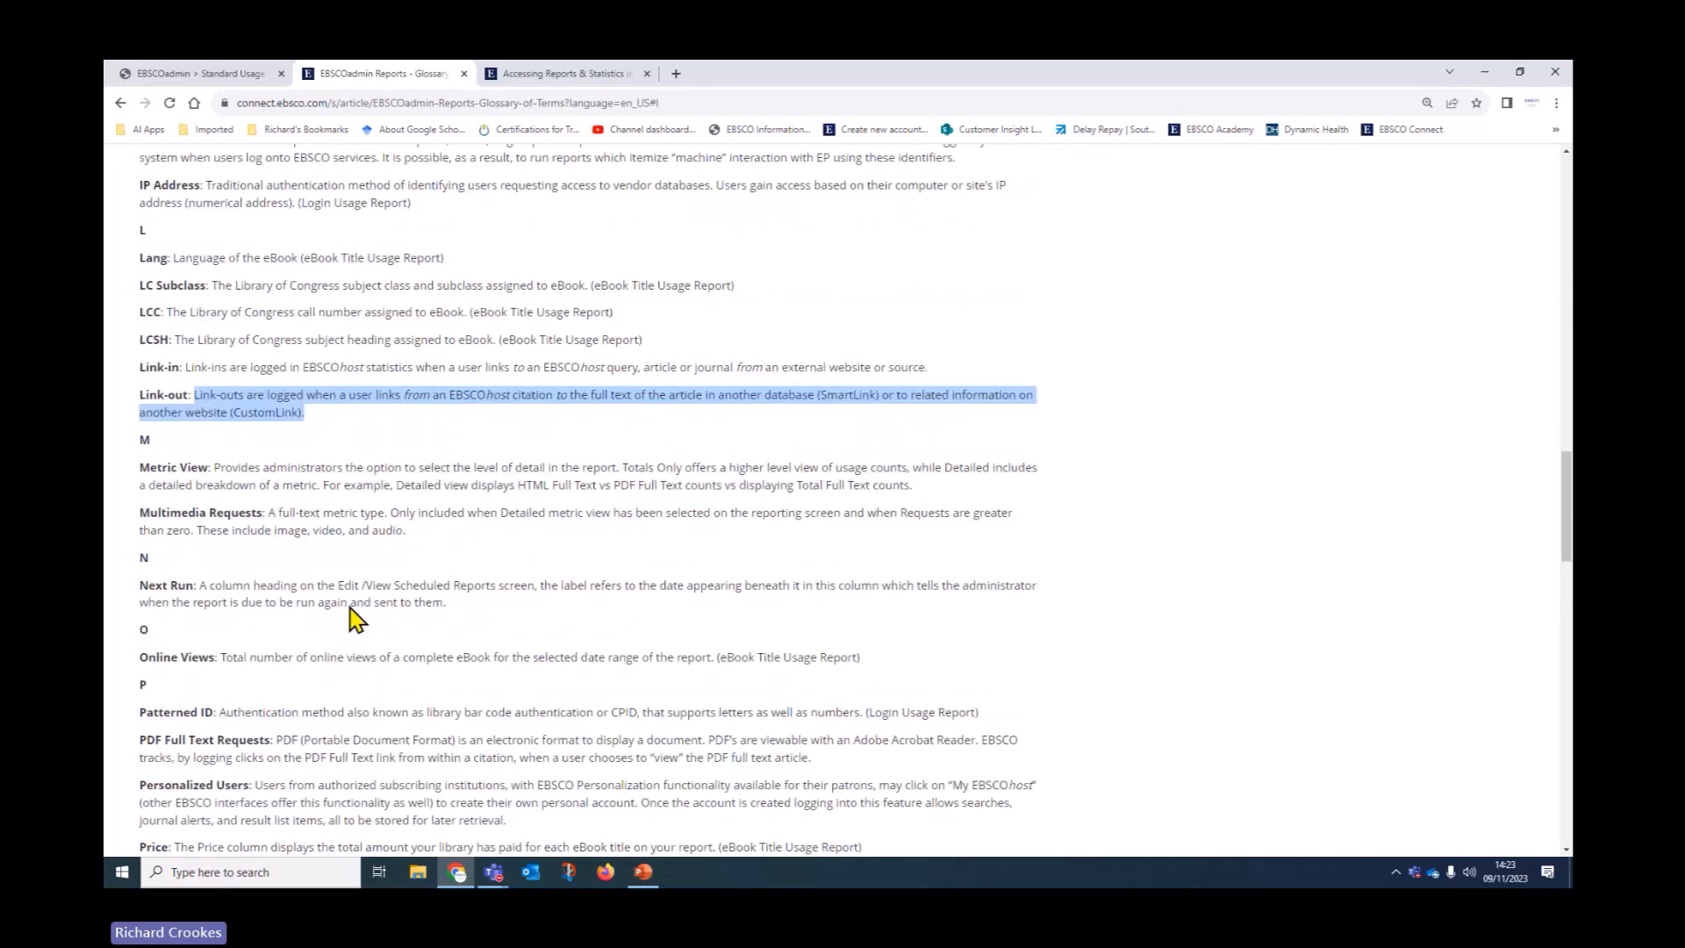
scroll(355, 614, "up", 15)
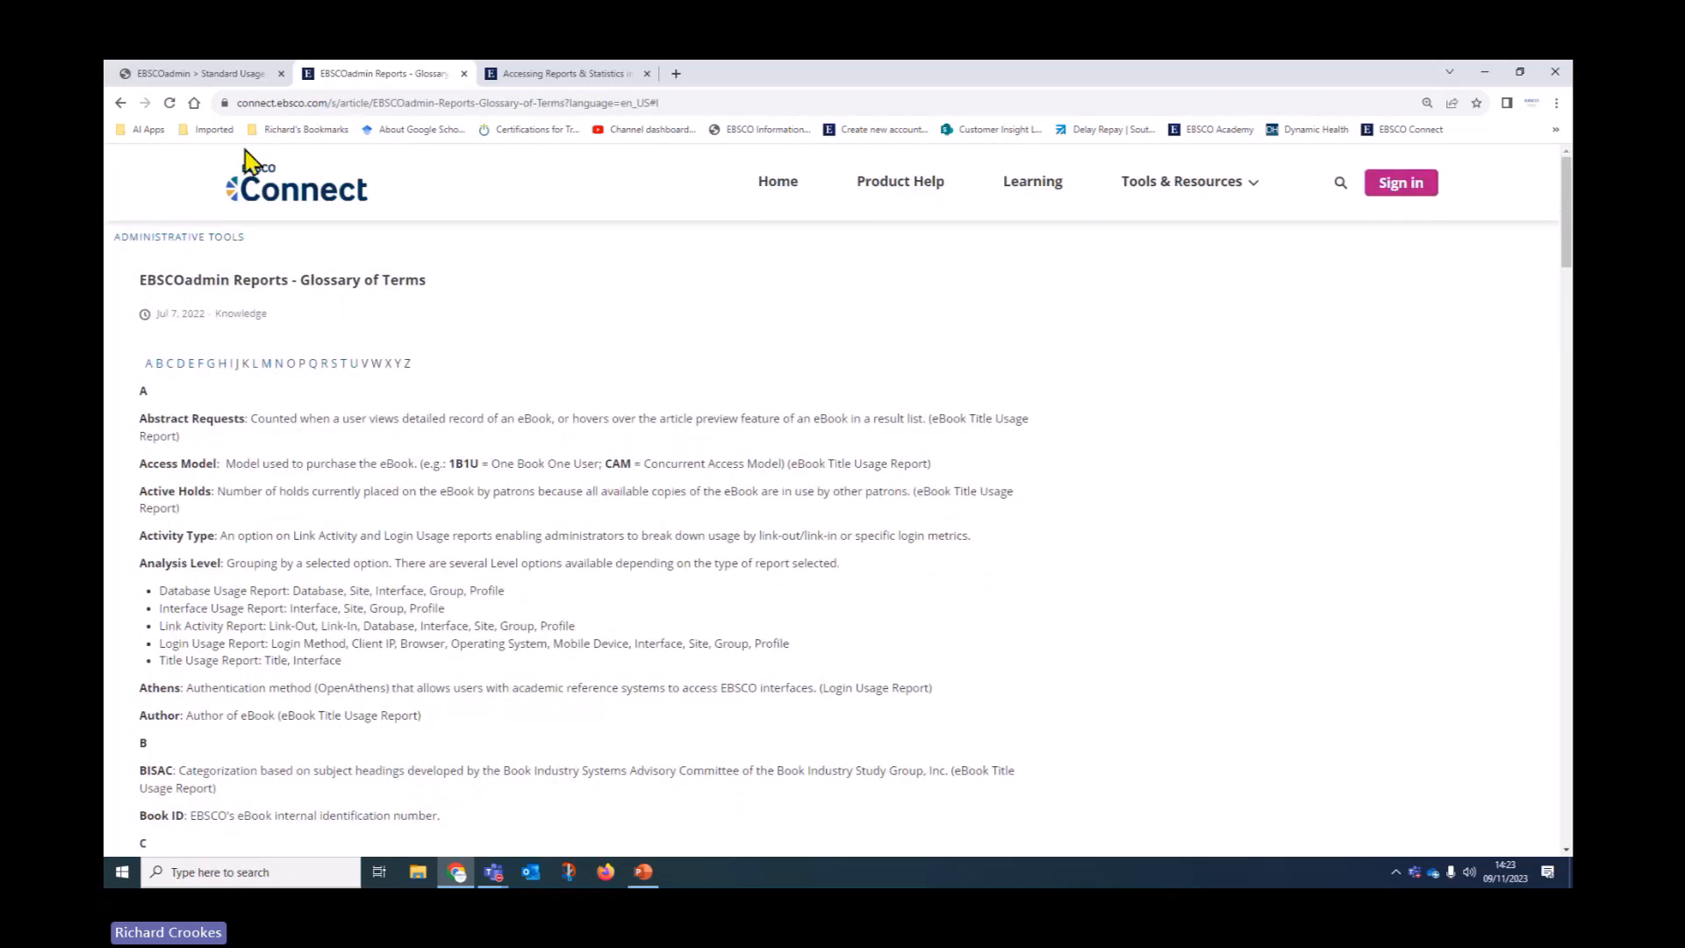
Go to Reports & Statistics and open Standard Usage Analytics in EBSCOadmin
left_click(236, 76)
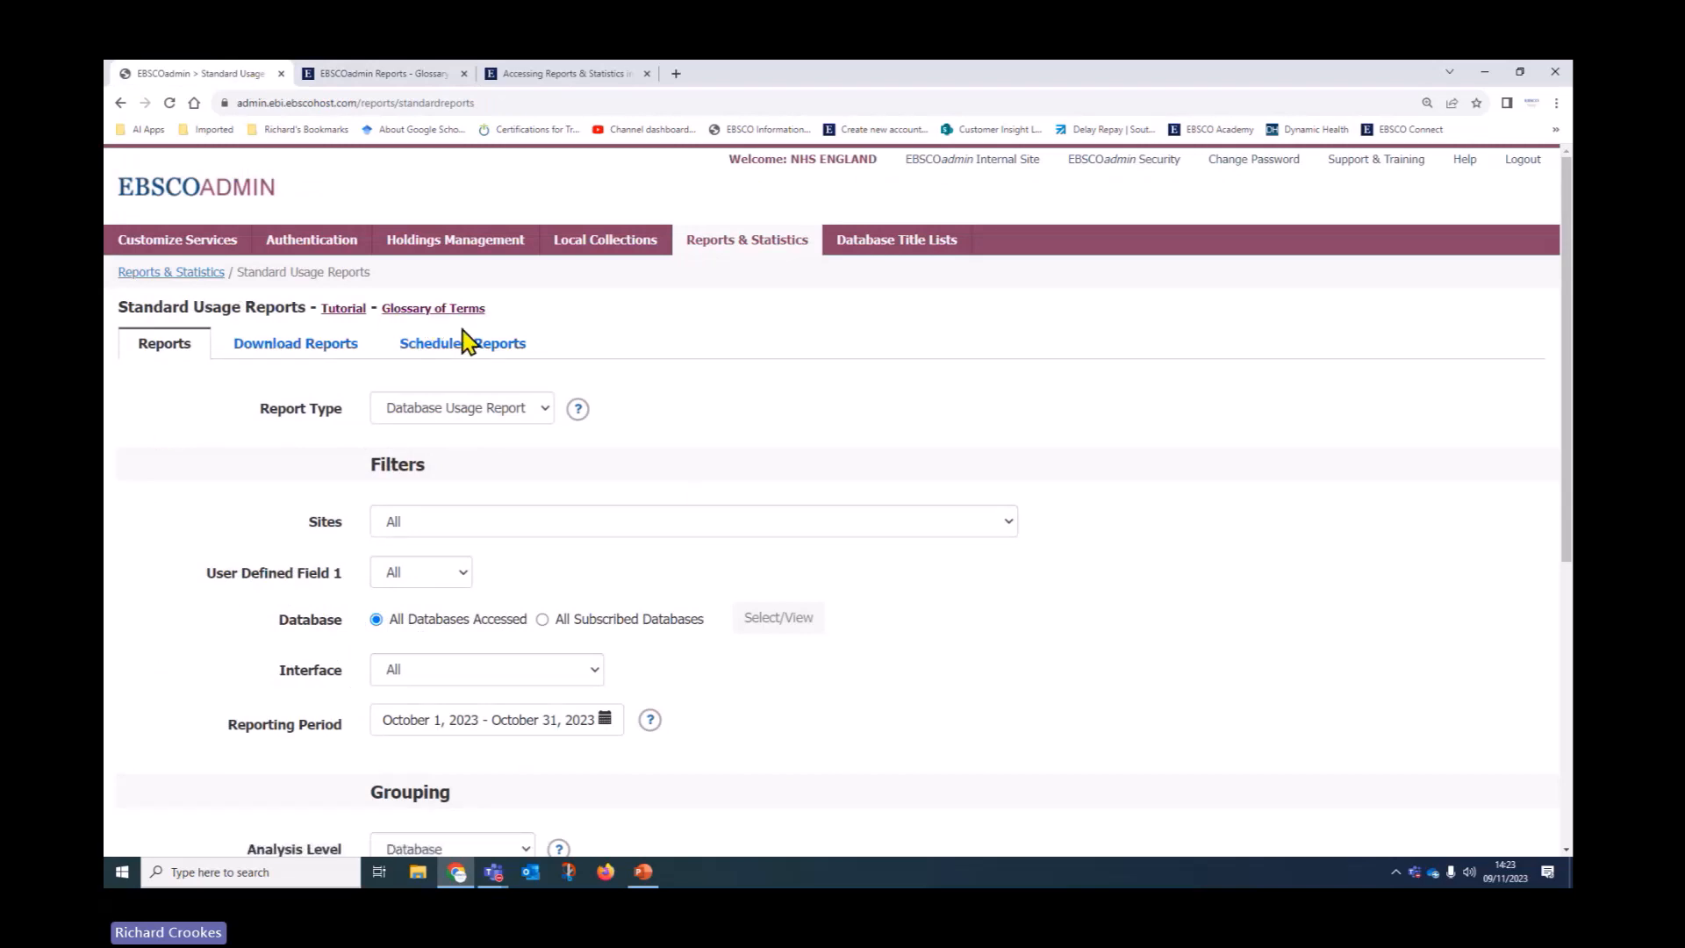
left_click(195, 276)
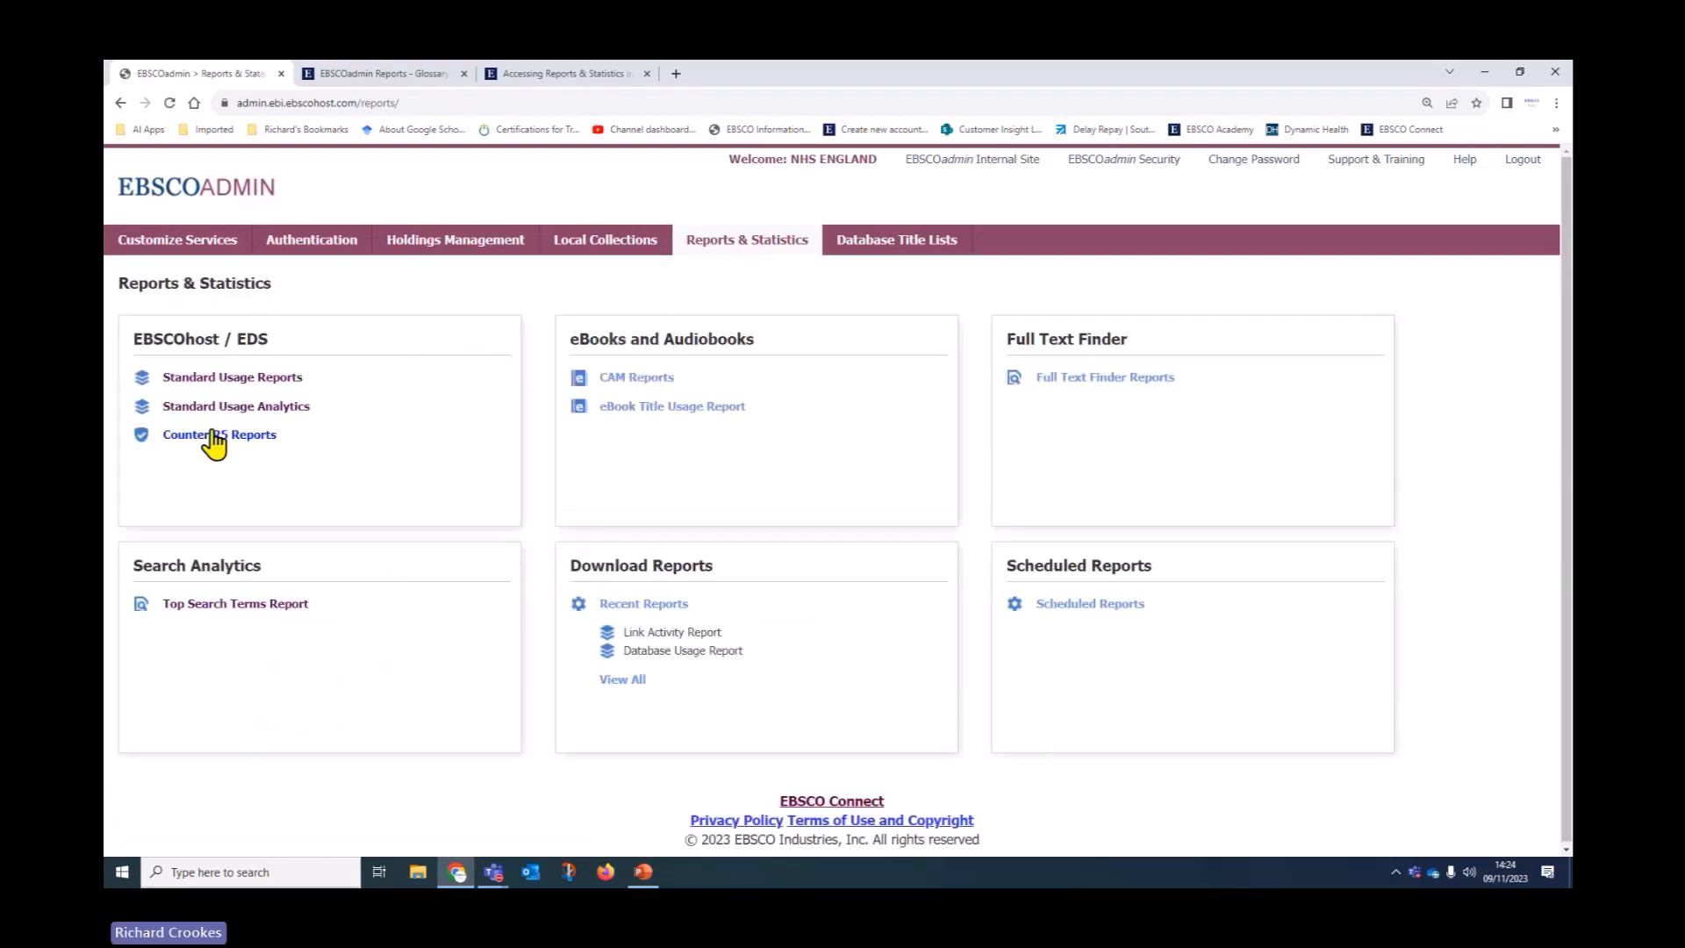
left_click(195, 406)
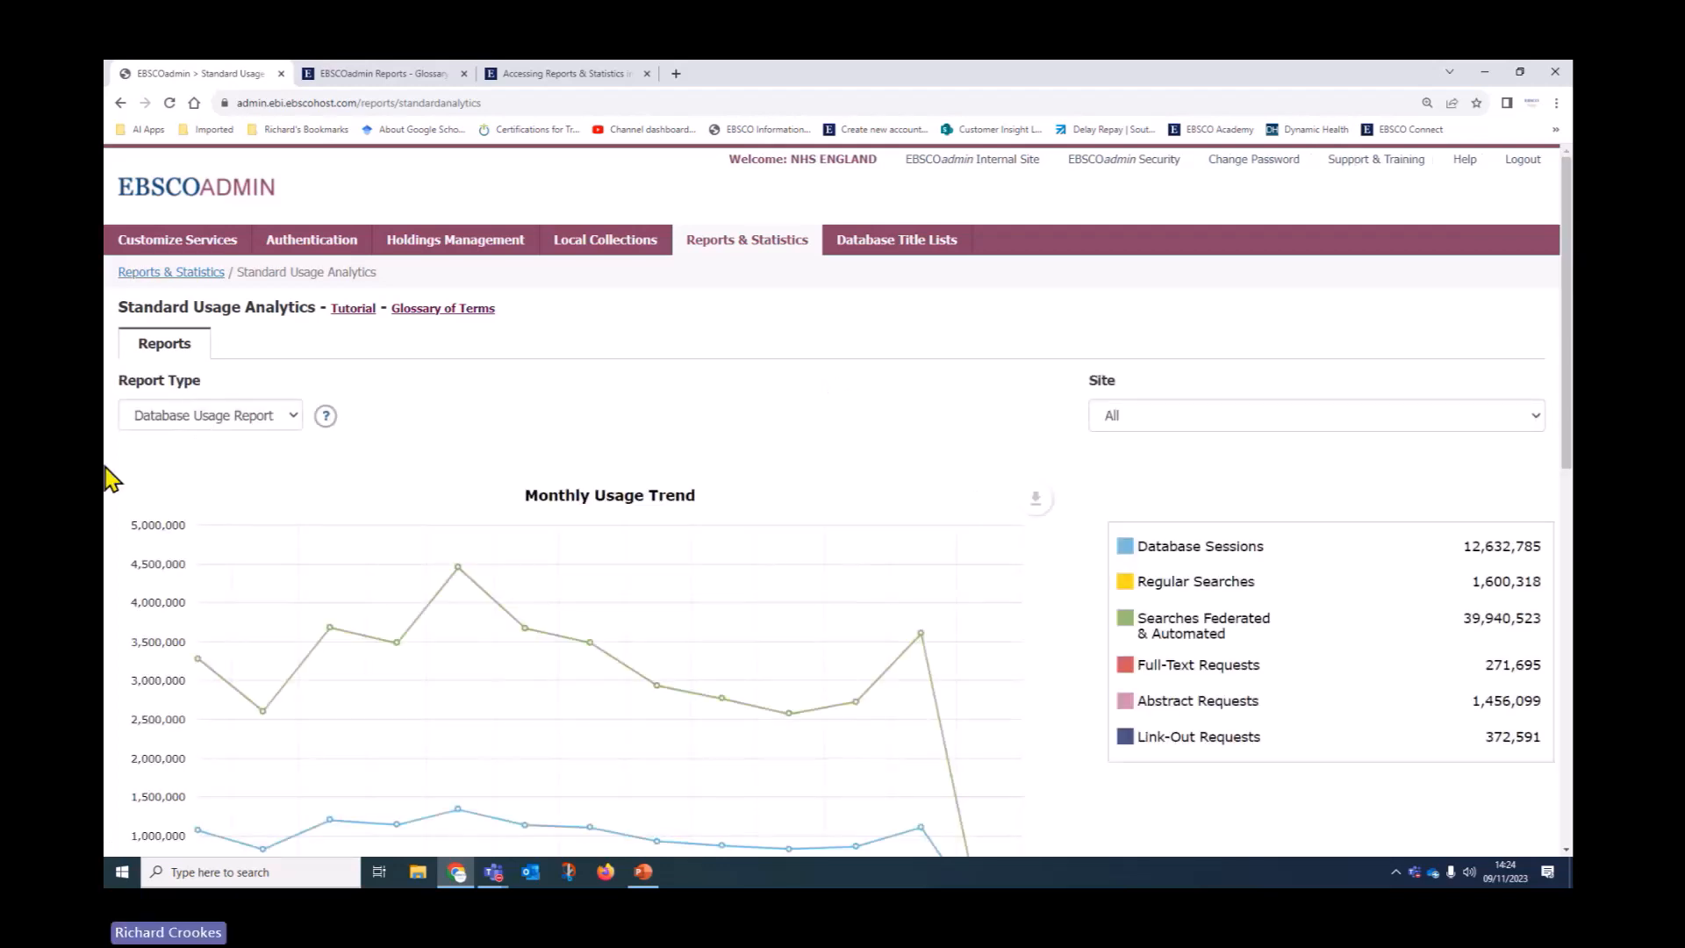
Review the Report Type and Site lists, keeping Database Usage Report for All sites
mouse_move(312, 428)
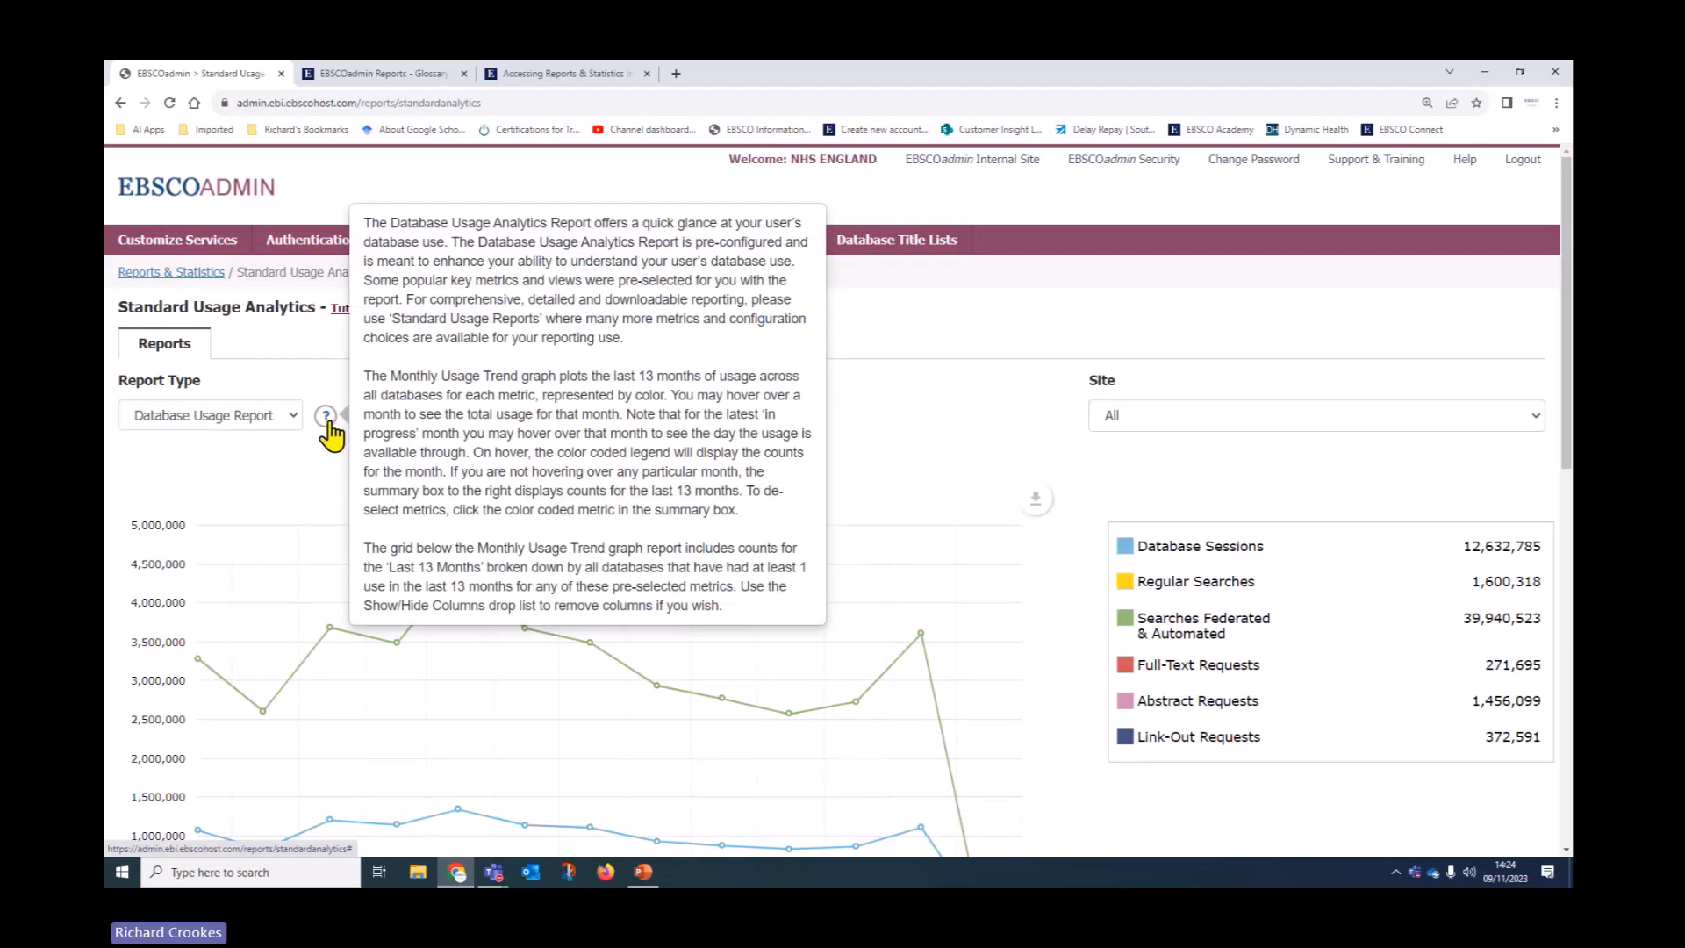
left_click(295, 423)
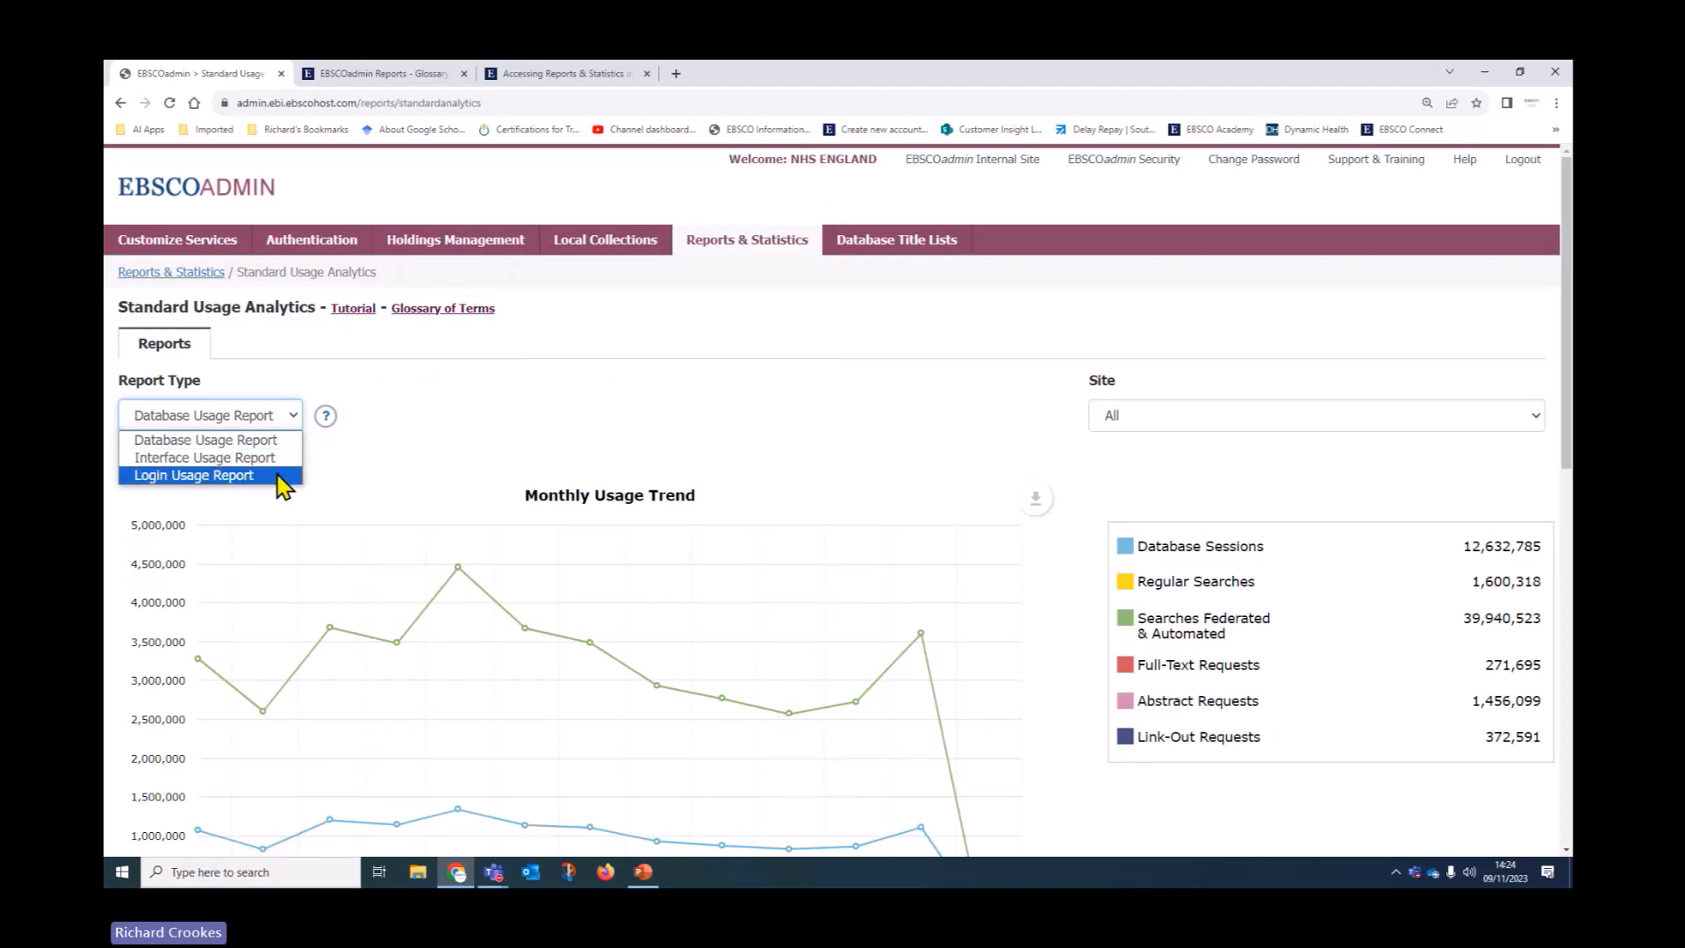
left_click(485, 406)
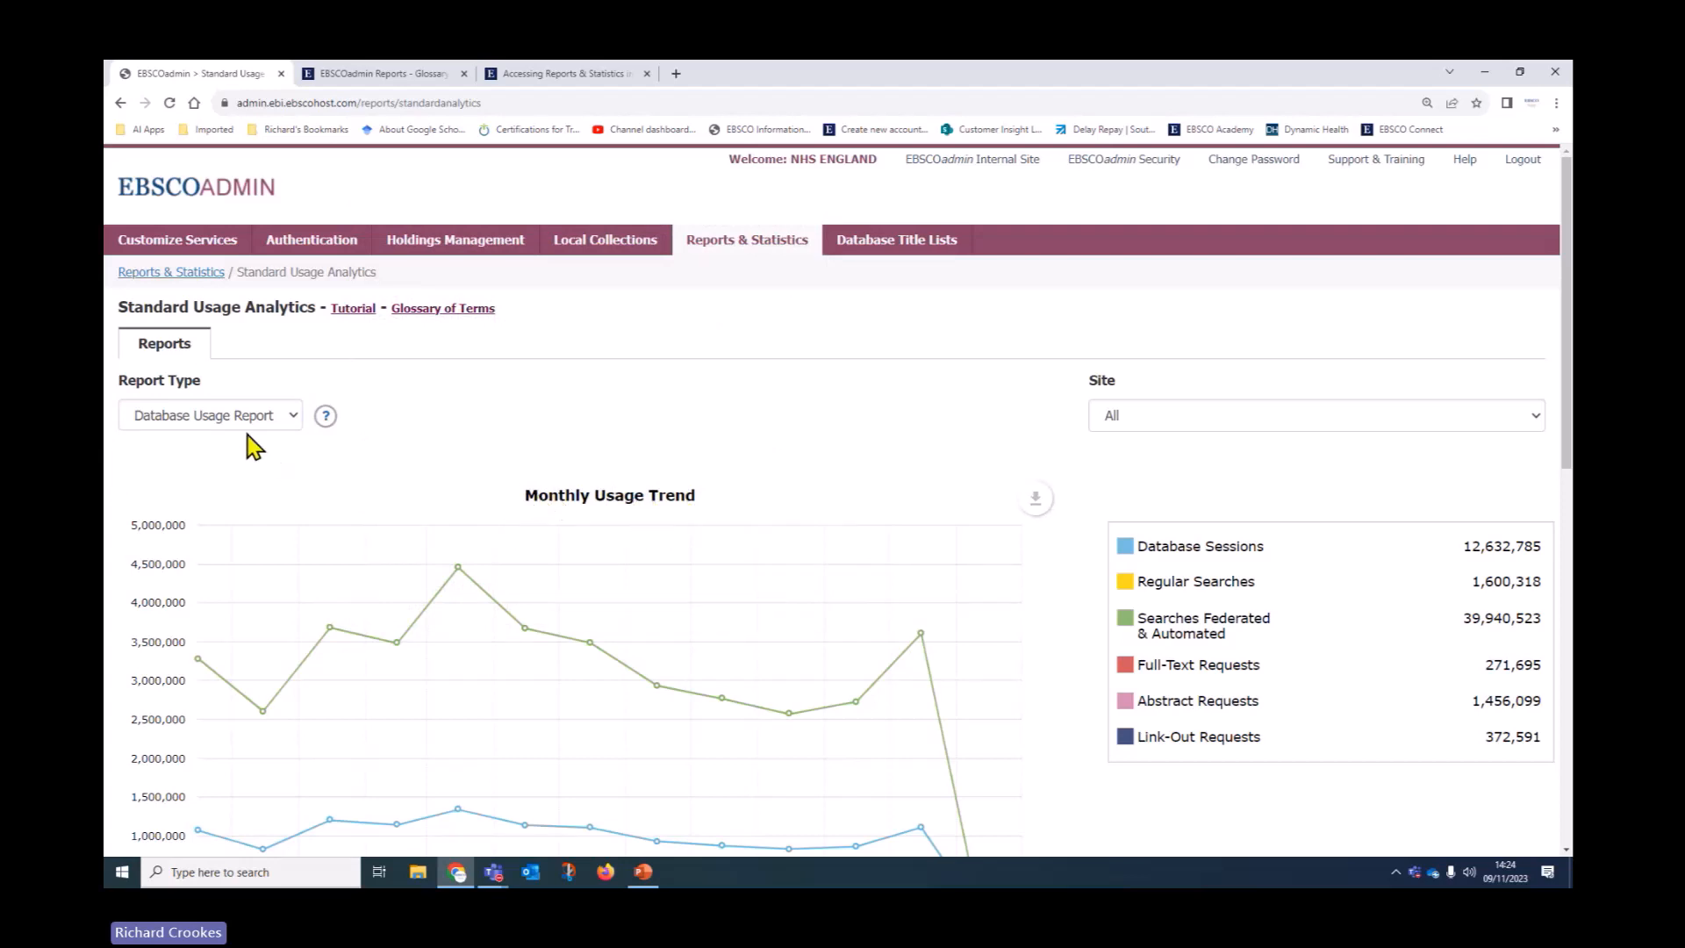
left_click(1329, 412)
left_click(1330, 414)
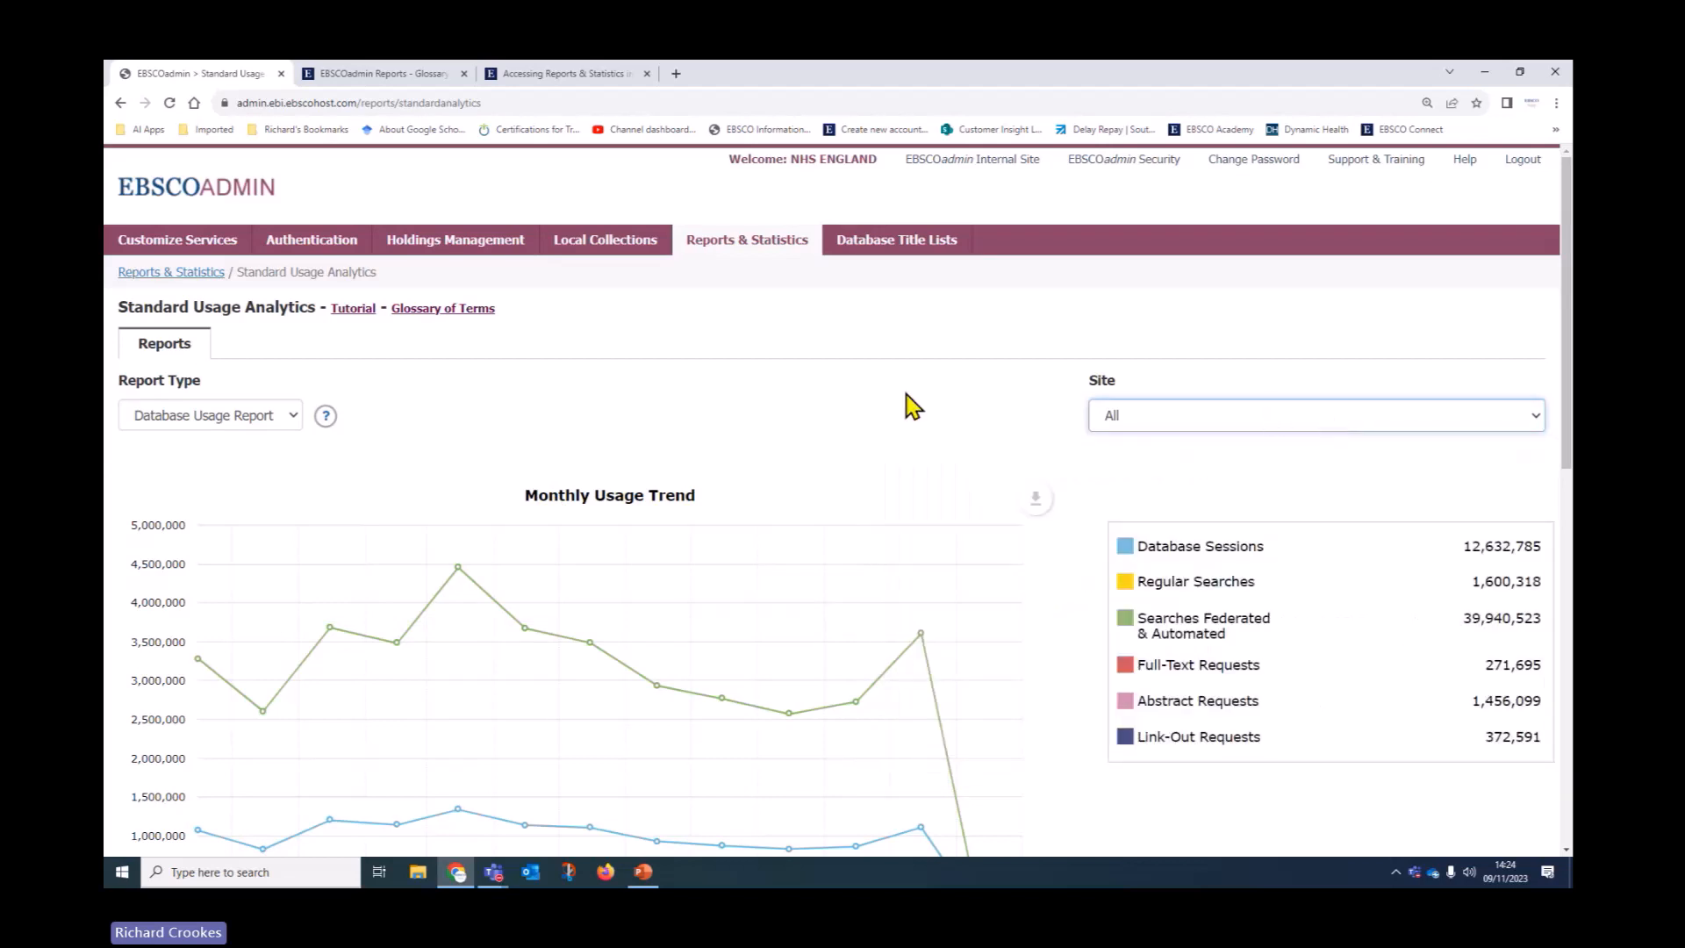
scroll(772, 413, "down", 2)
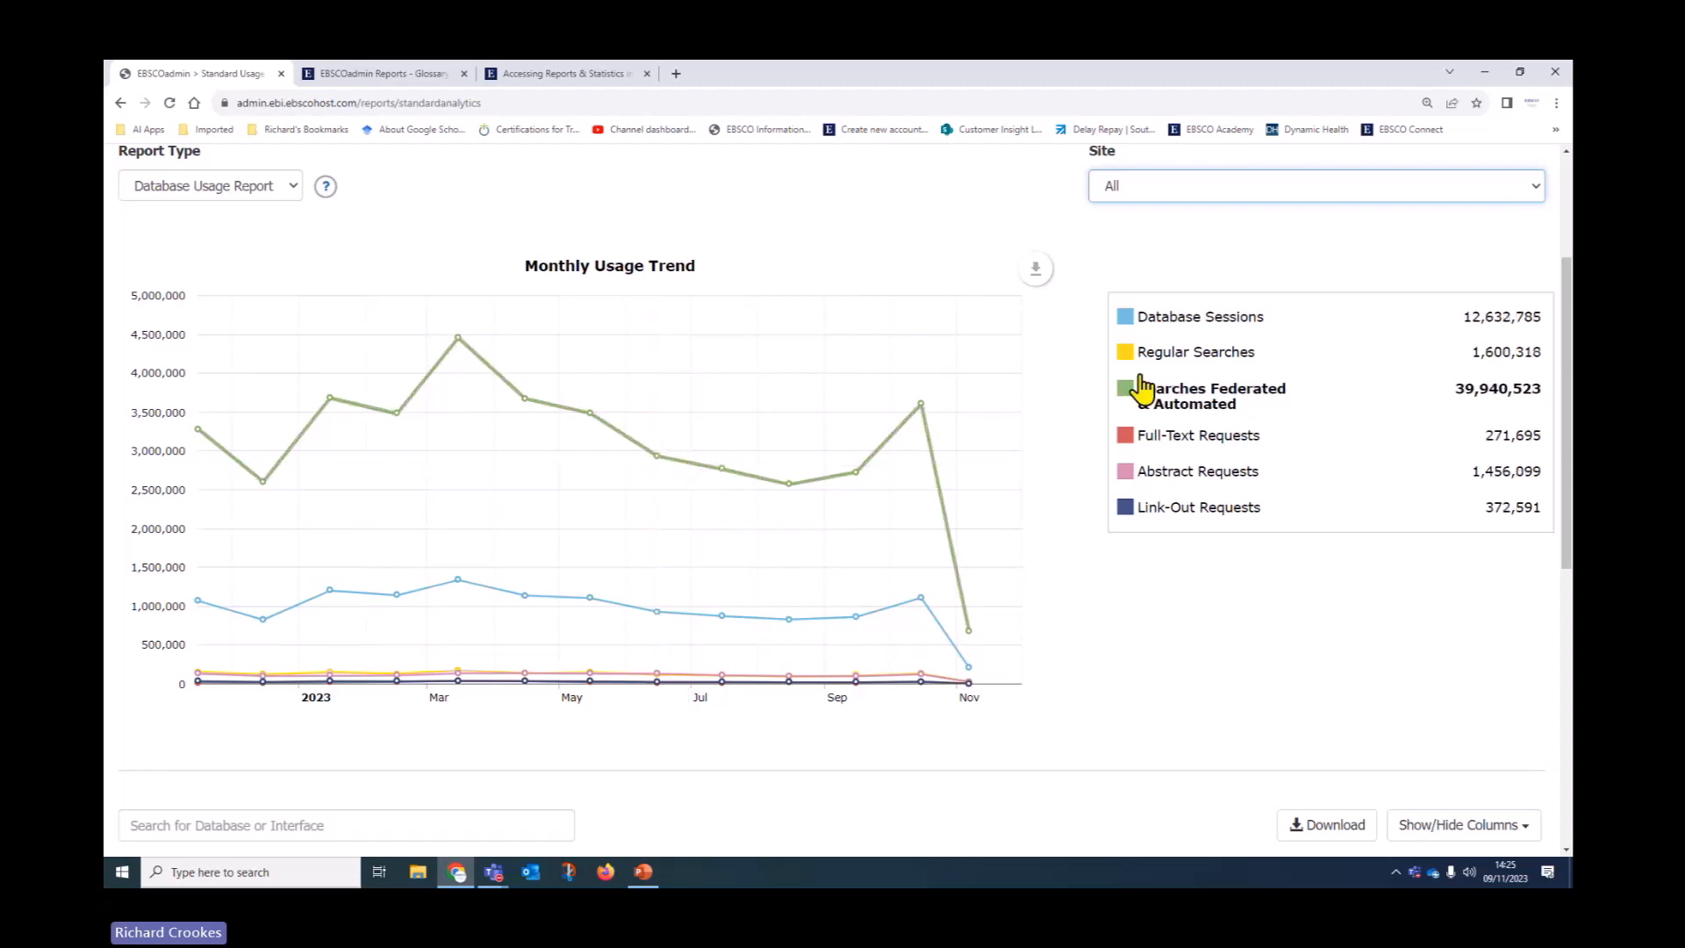
Check the chart's export options, then hide Database Sessions, Regular Searches and Abstract Requests
left_click(1031, 274)
mouse_move(975, 279)
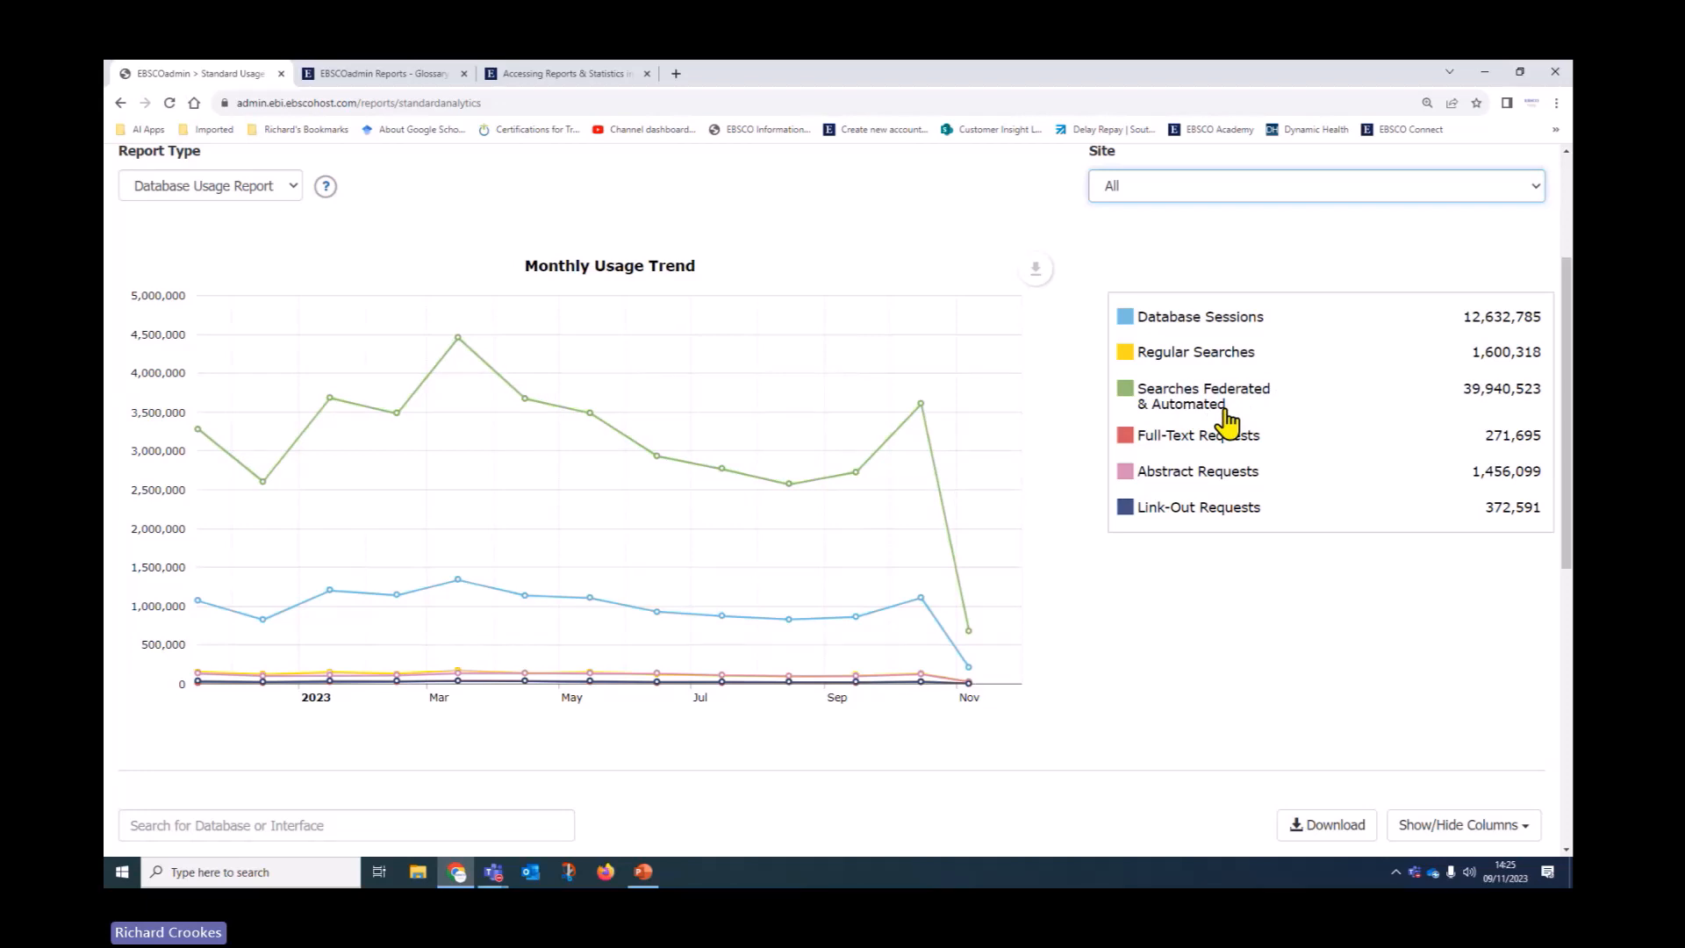
left_click(1126, 318)
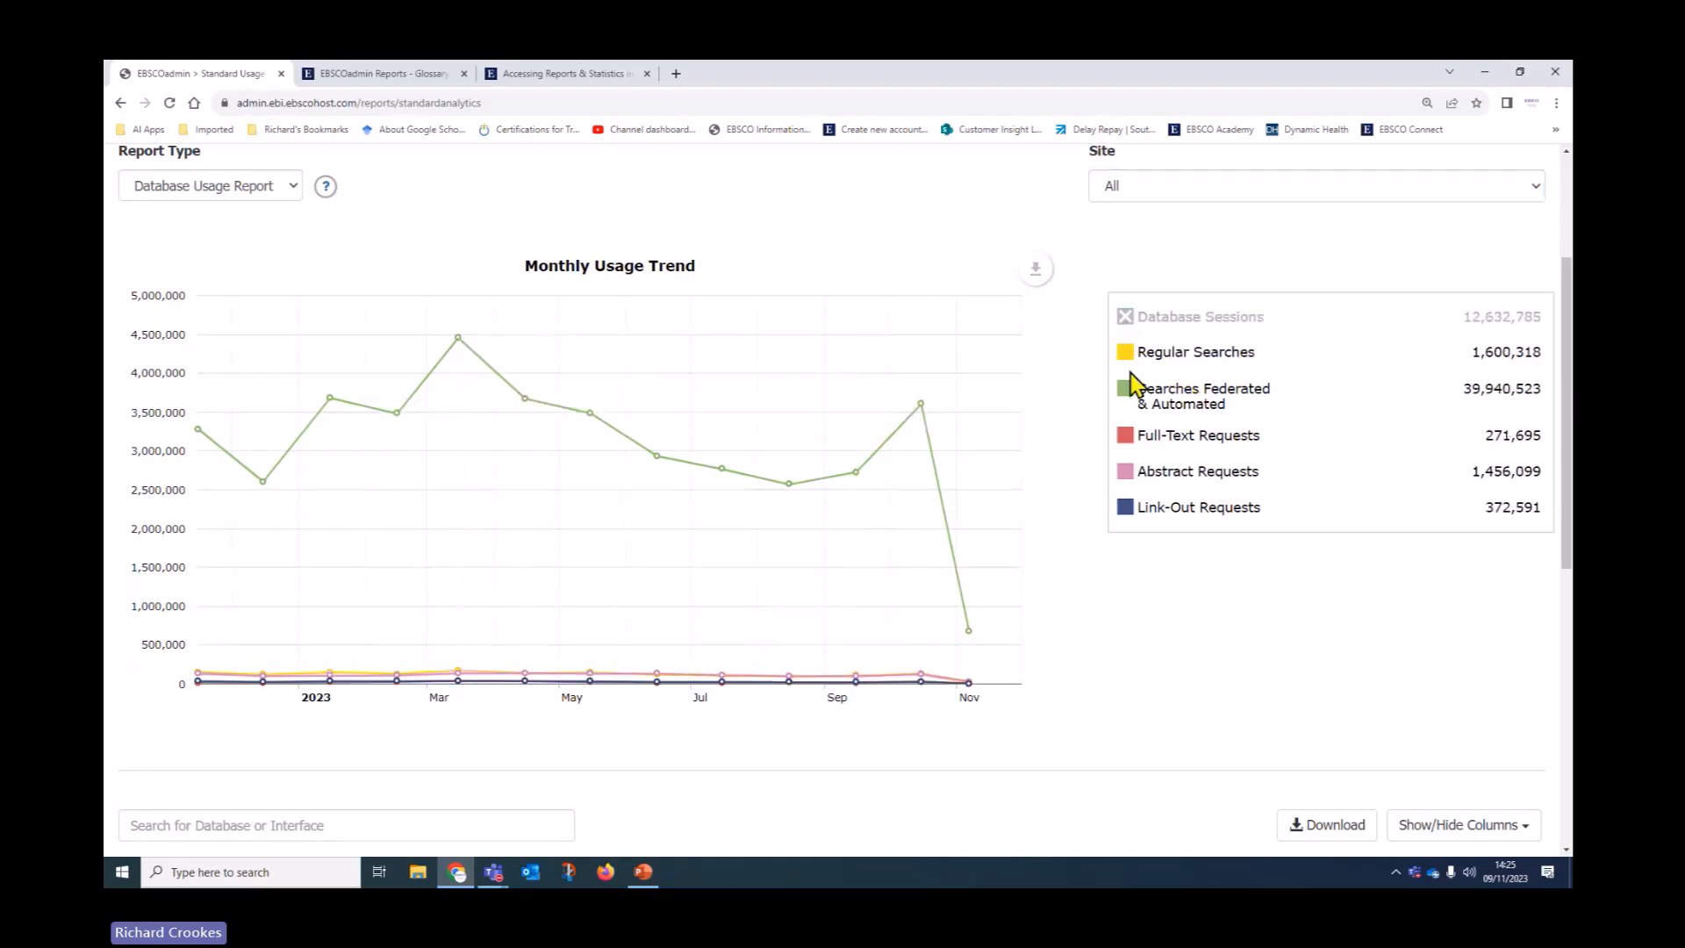
left_click(1126, 356)
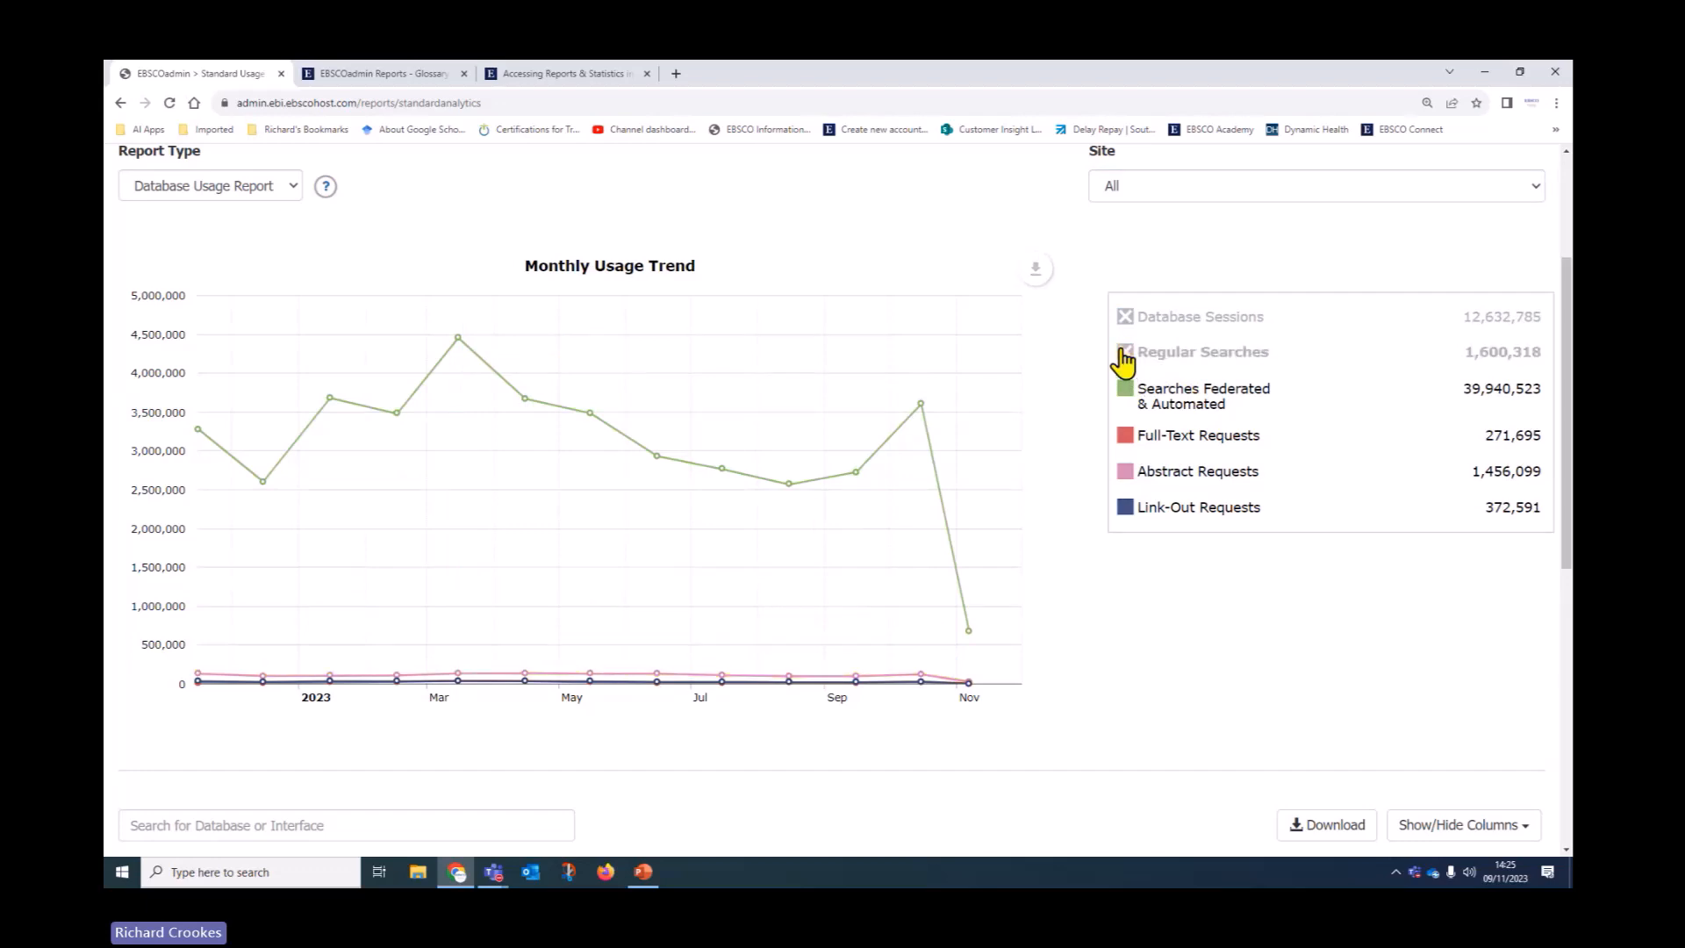
left_click(1131, 482)
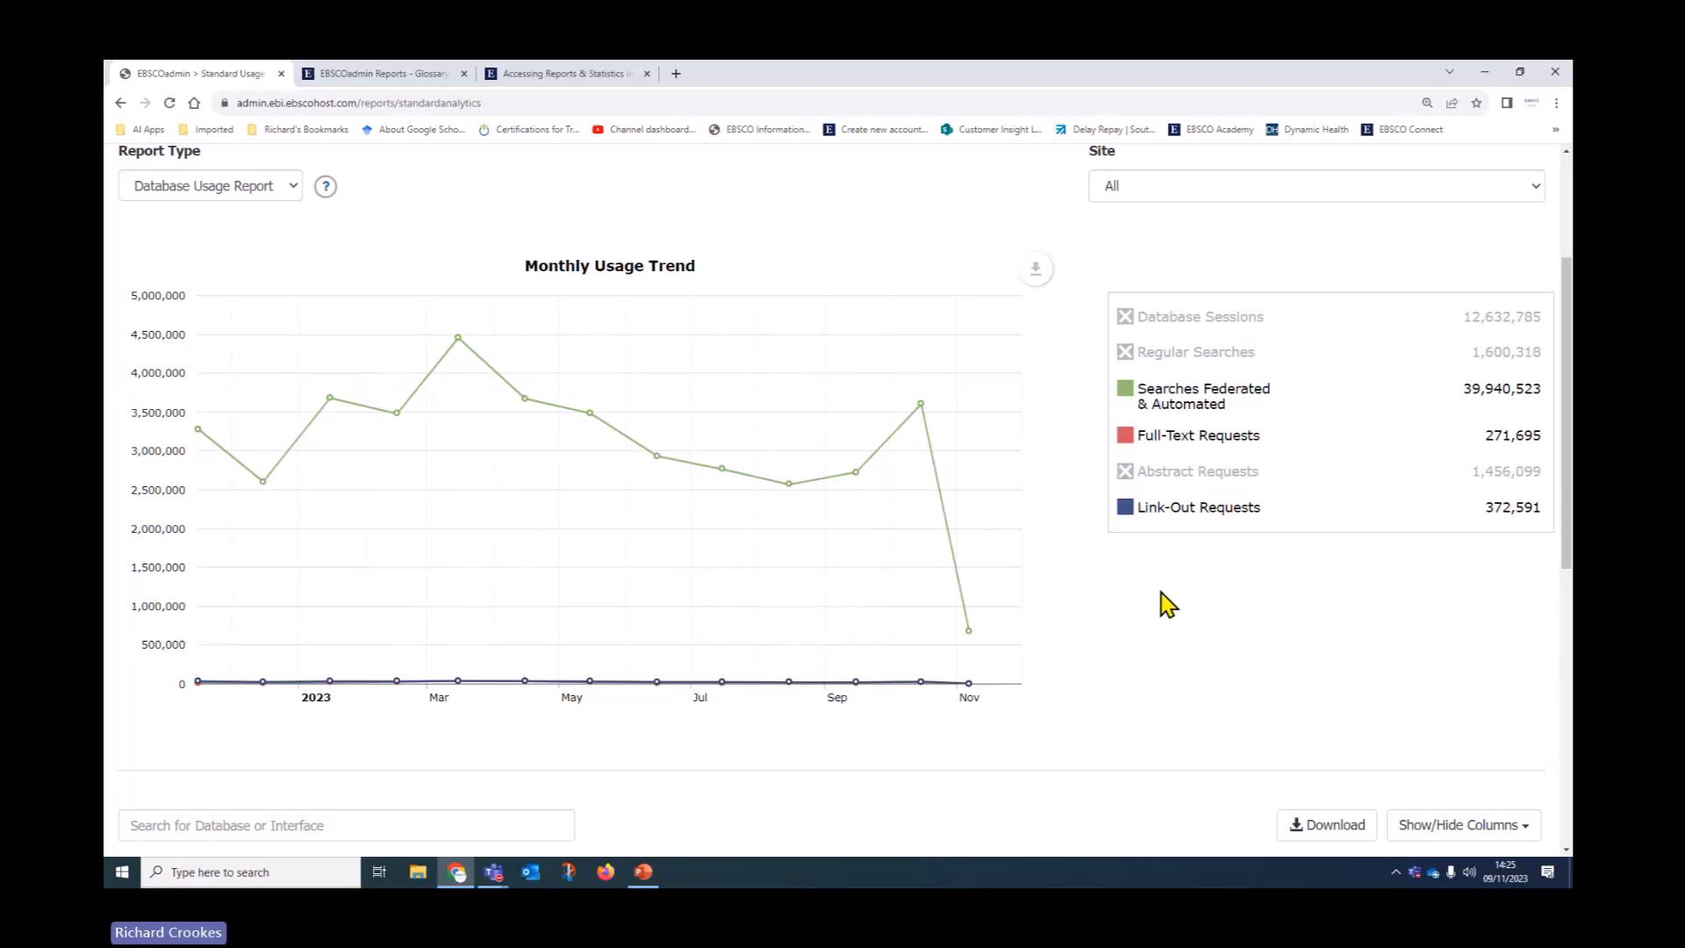
Restore Database Sessions, Regular Searches and Abstract Requests to the chart and scroll to the usage table
scroll(1063, 672, "down", 2)
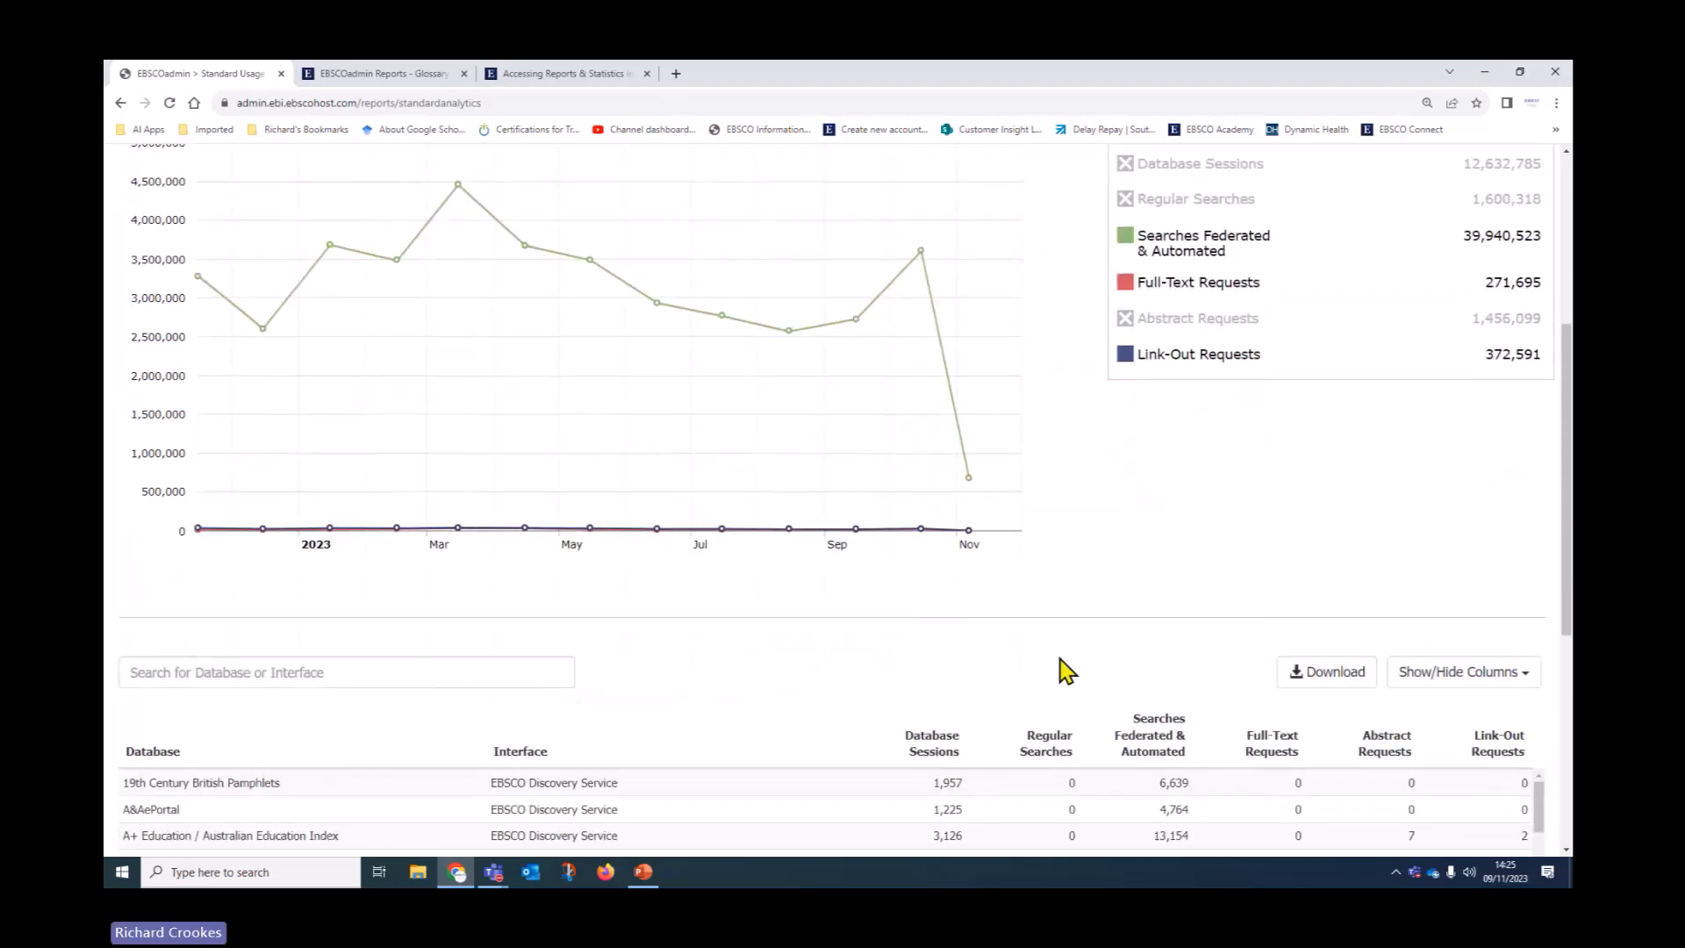
scroll(1080, 669, "up", 2)
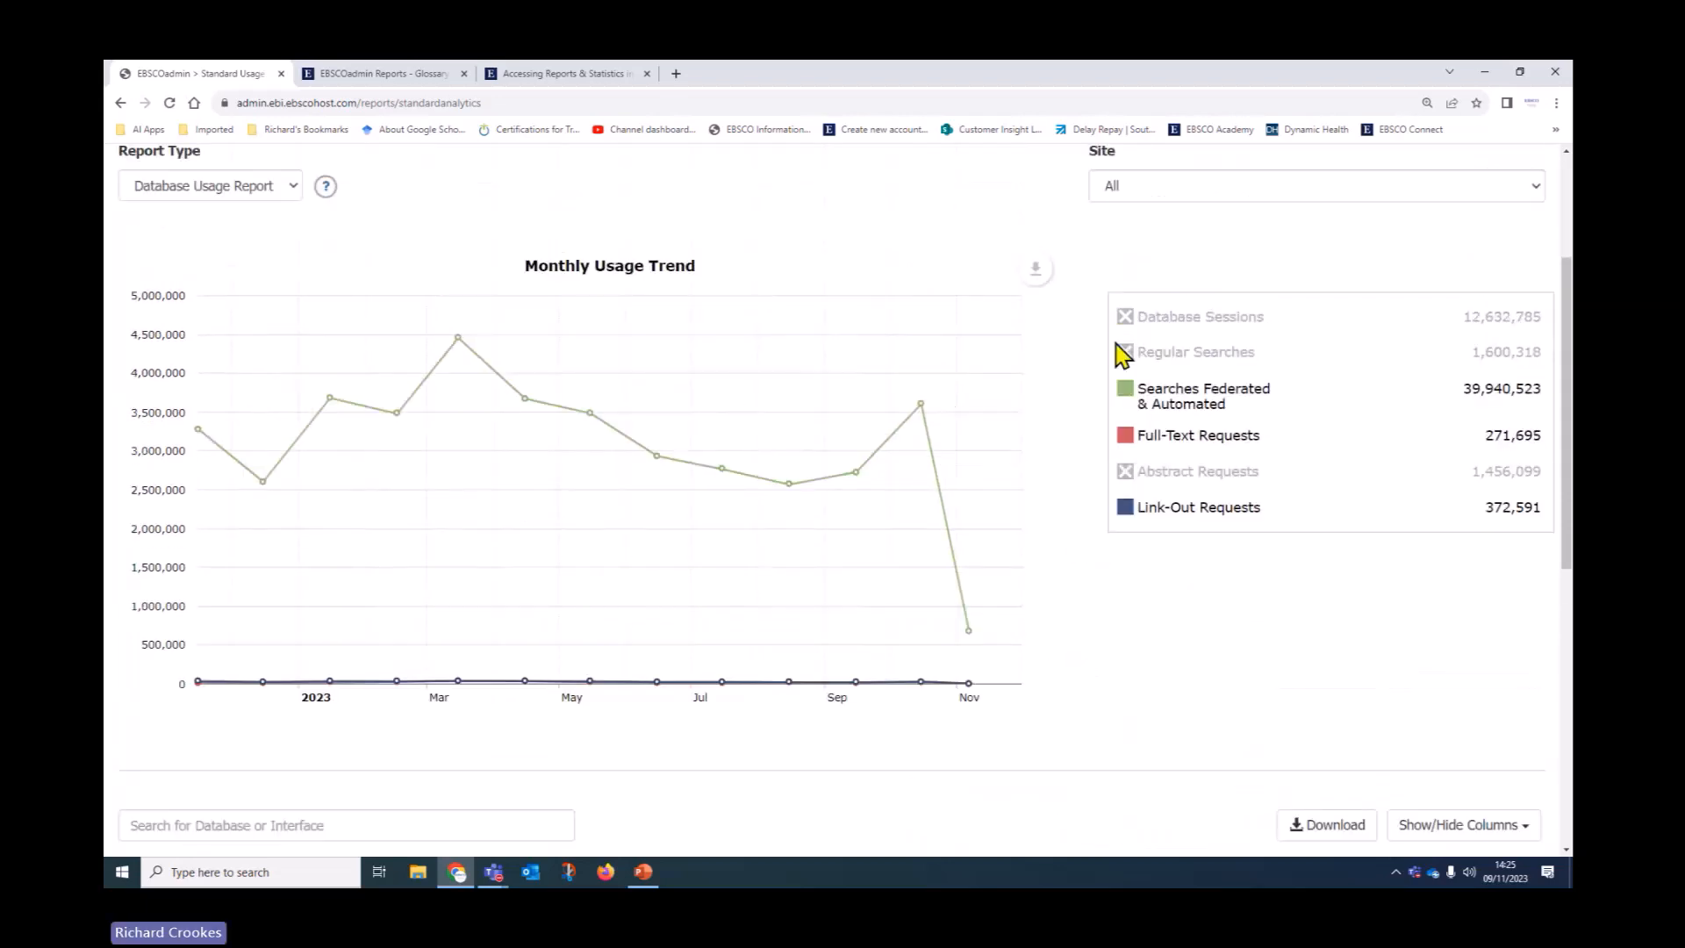
left_click(1125, 318)
left_click(1125, 352)
left_click(1125, 471)
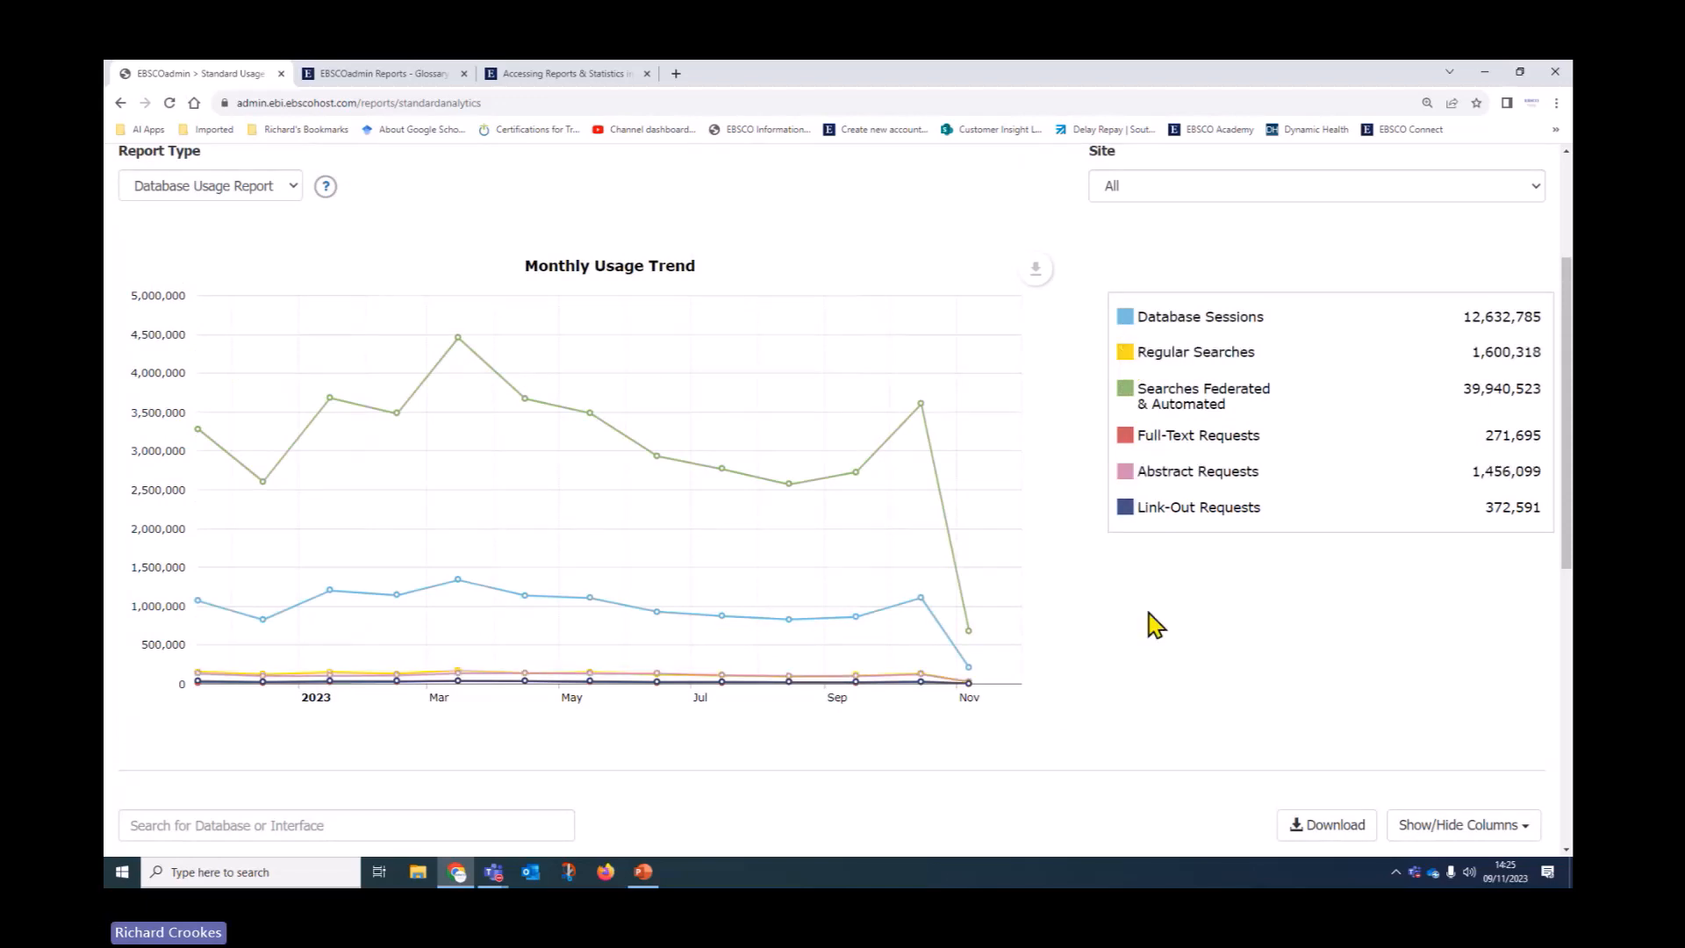
scroll(1078, 633, "down", 5)
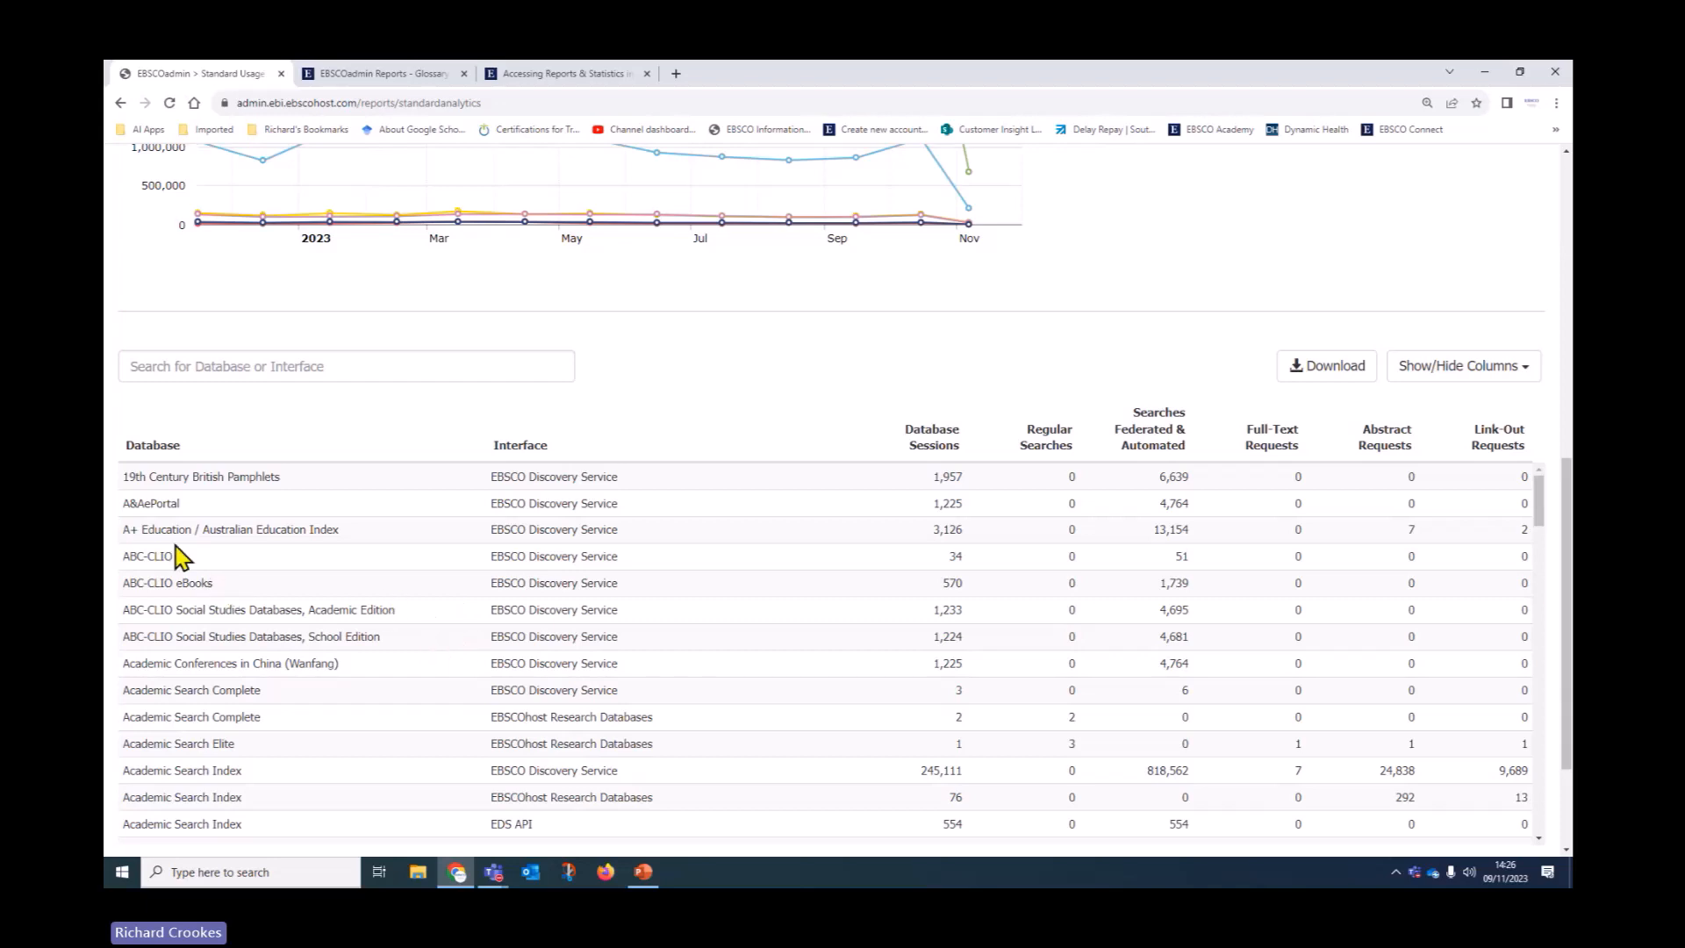
Filter the per-database usage table by entering CINAHL in the database search box
scroll(254, 623, "down", 1)
scroll(263, 645, "down", 3)
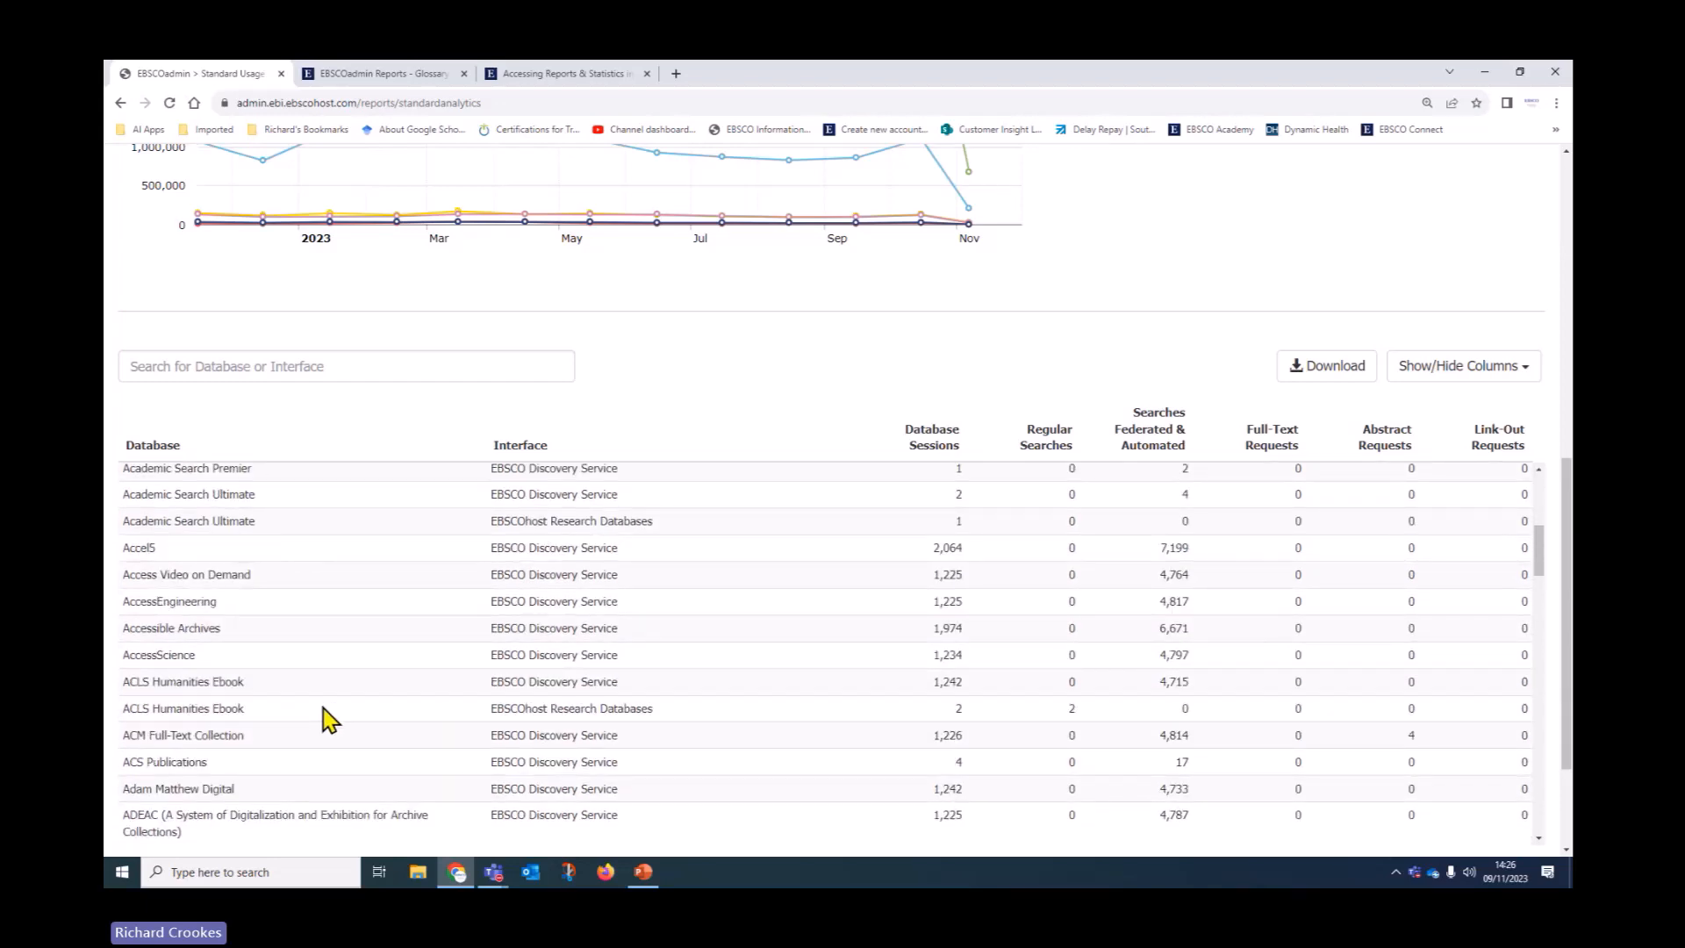
scroll(324, 722, "up", 4)
scroll(331, 721, "up", 1)
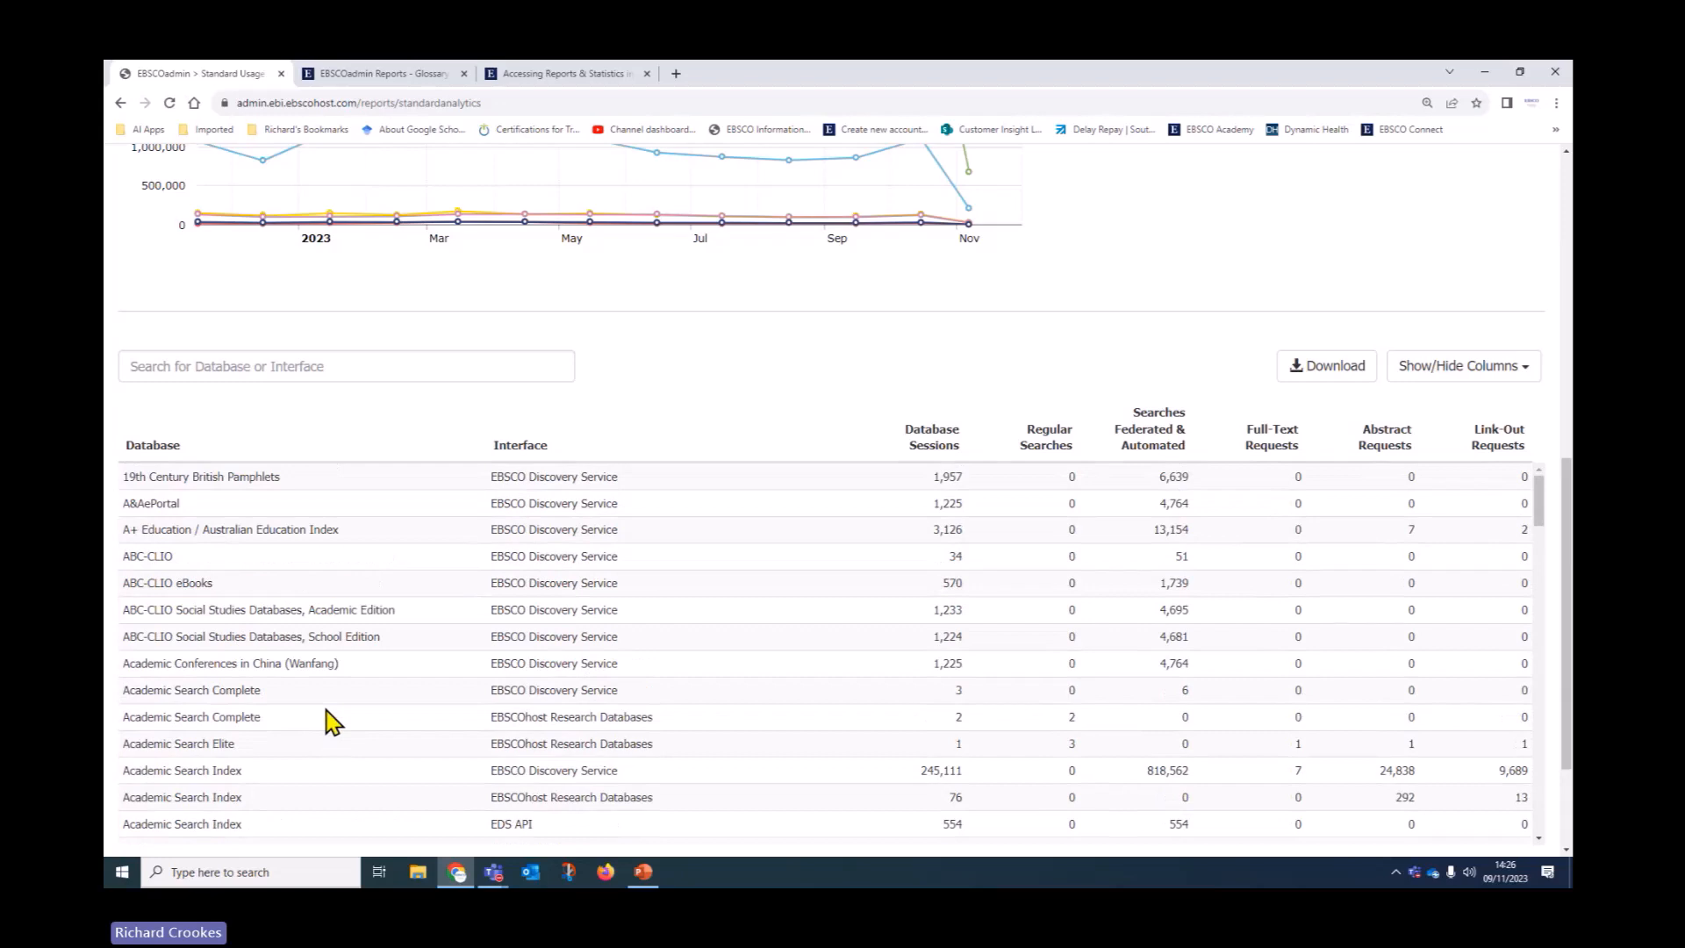
left_click(226, 366)
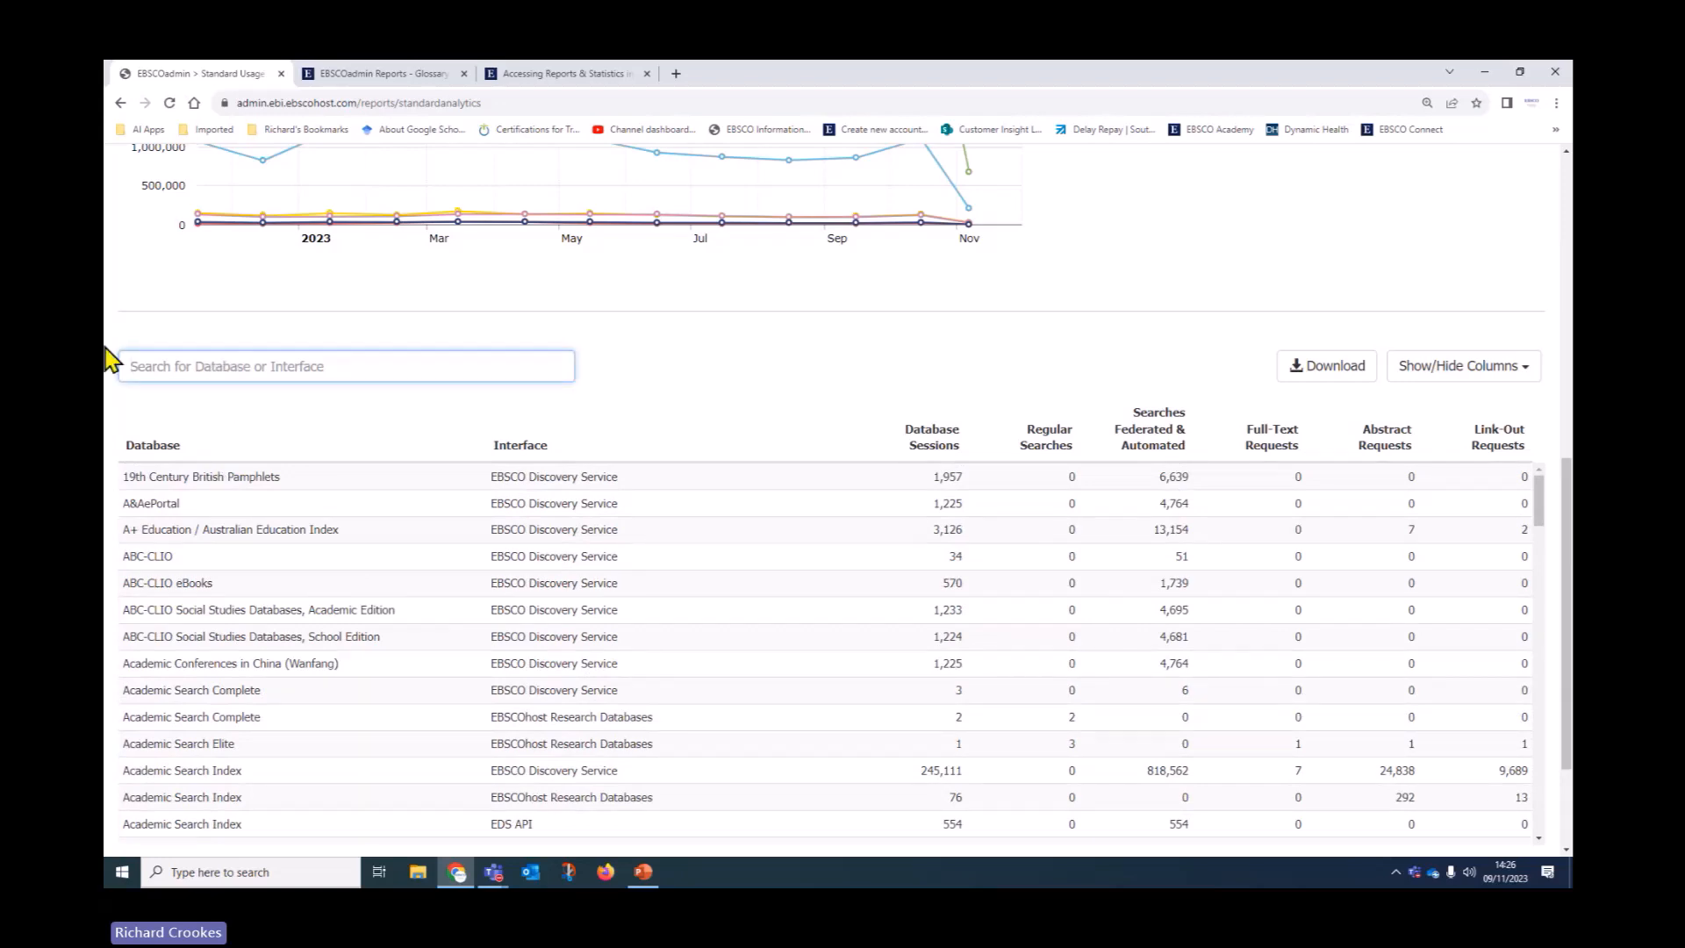
type("CINAHL")
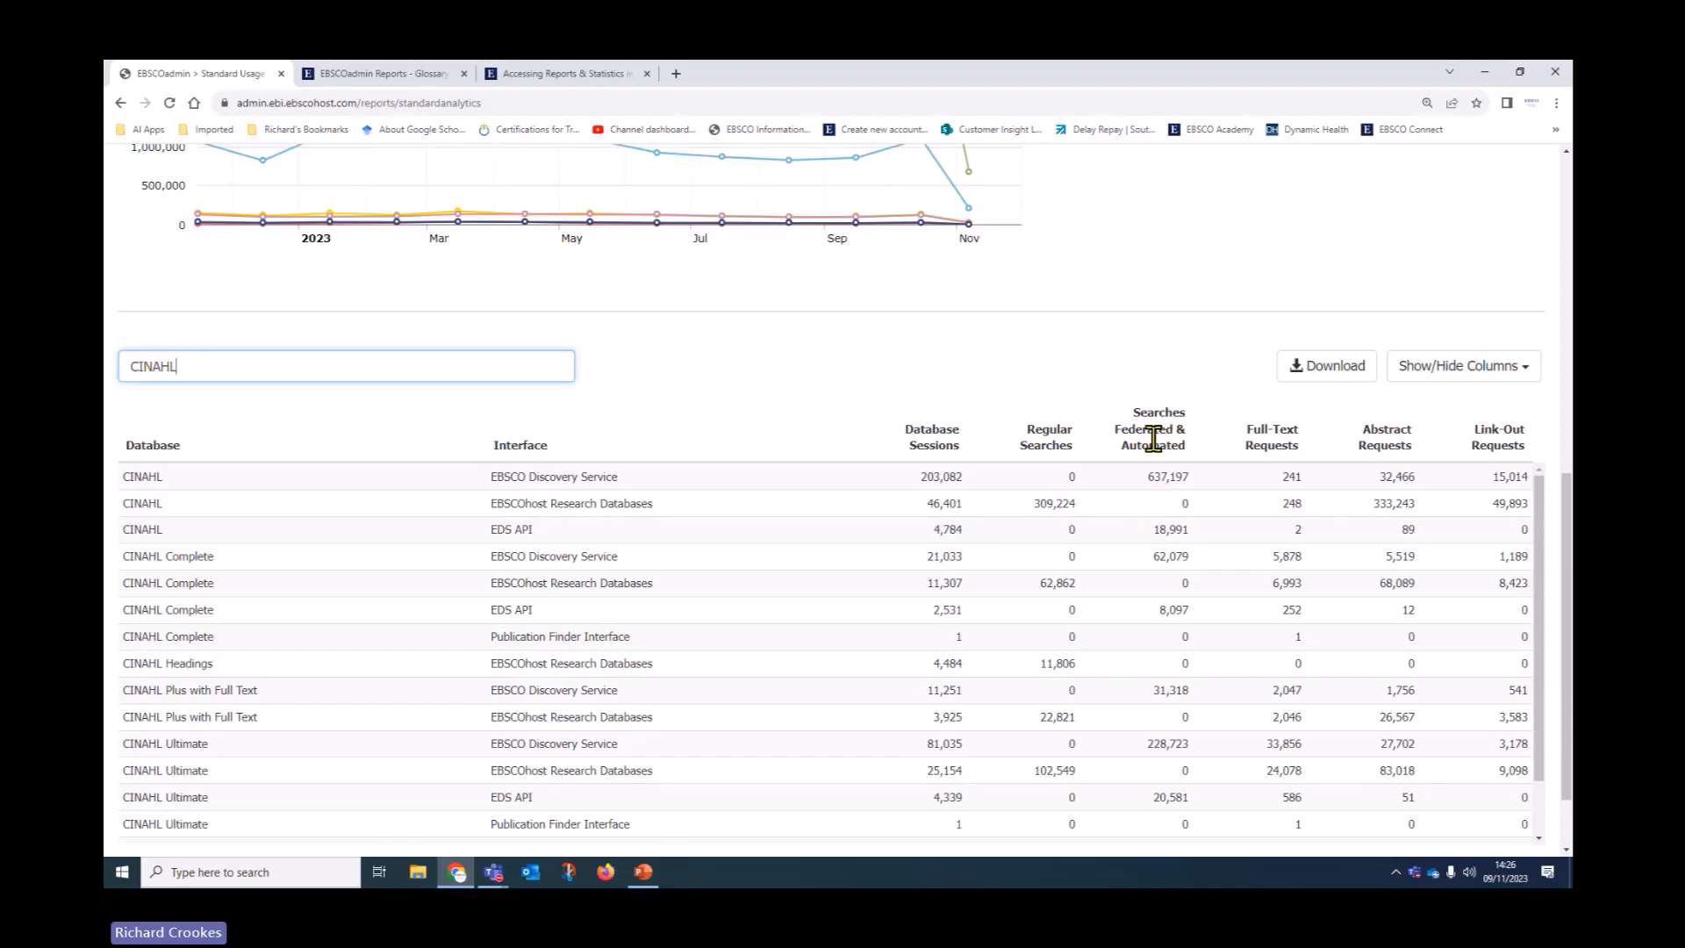
Hide the Searches Federated & Automated, Link-Out Requests and Full-Text Requests columns from the CINAHL table
left_click_drag(1140, 481, 1202, 484)
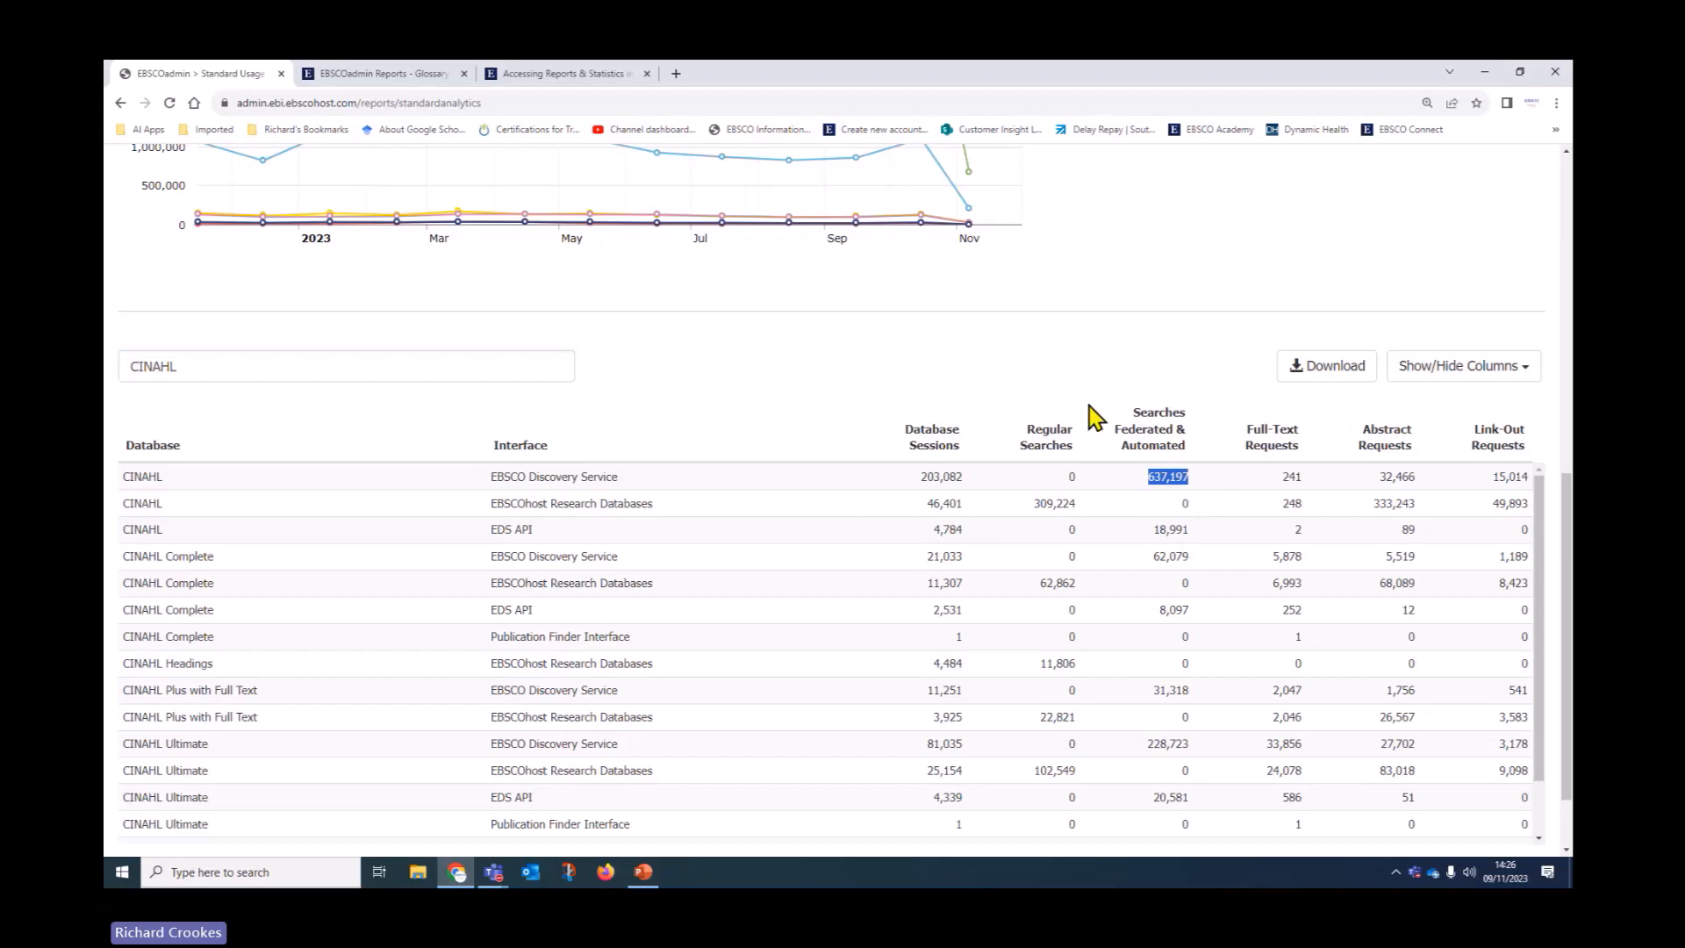
left_click(1443, 373)
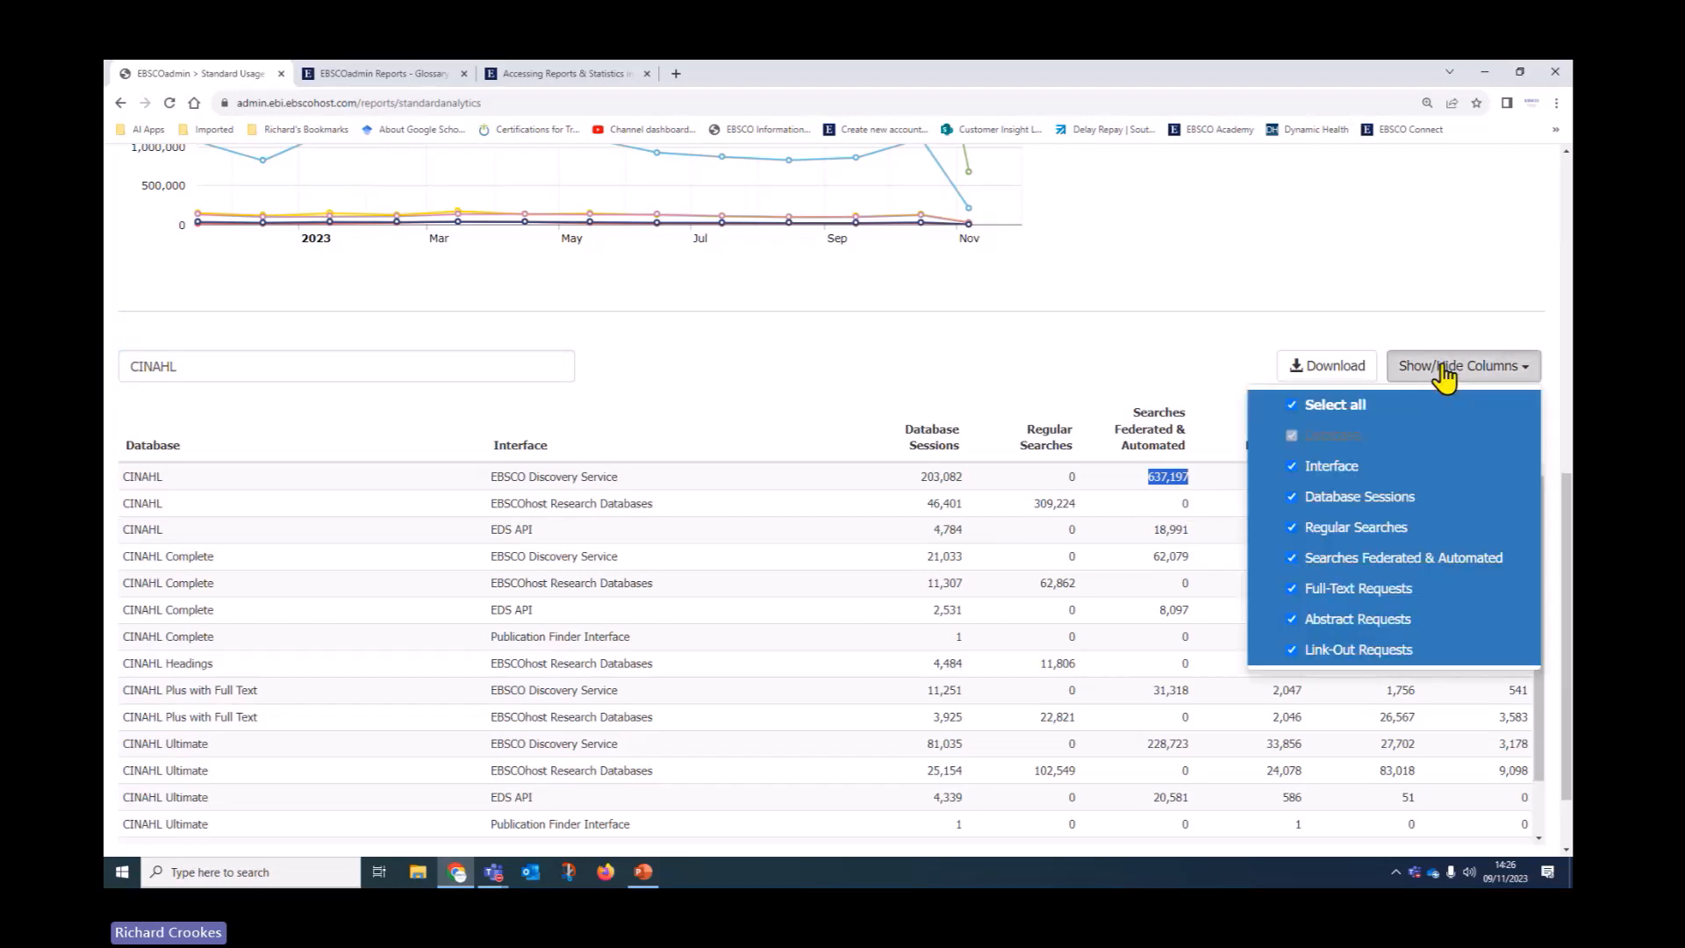
left_click(1294, 560)
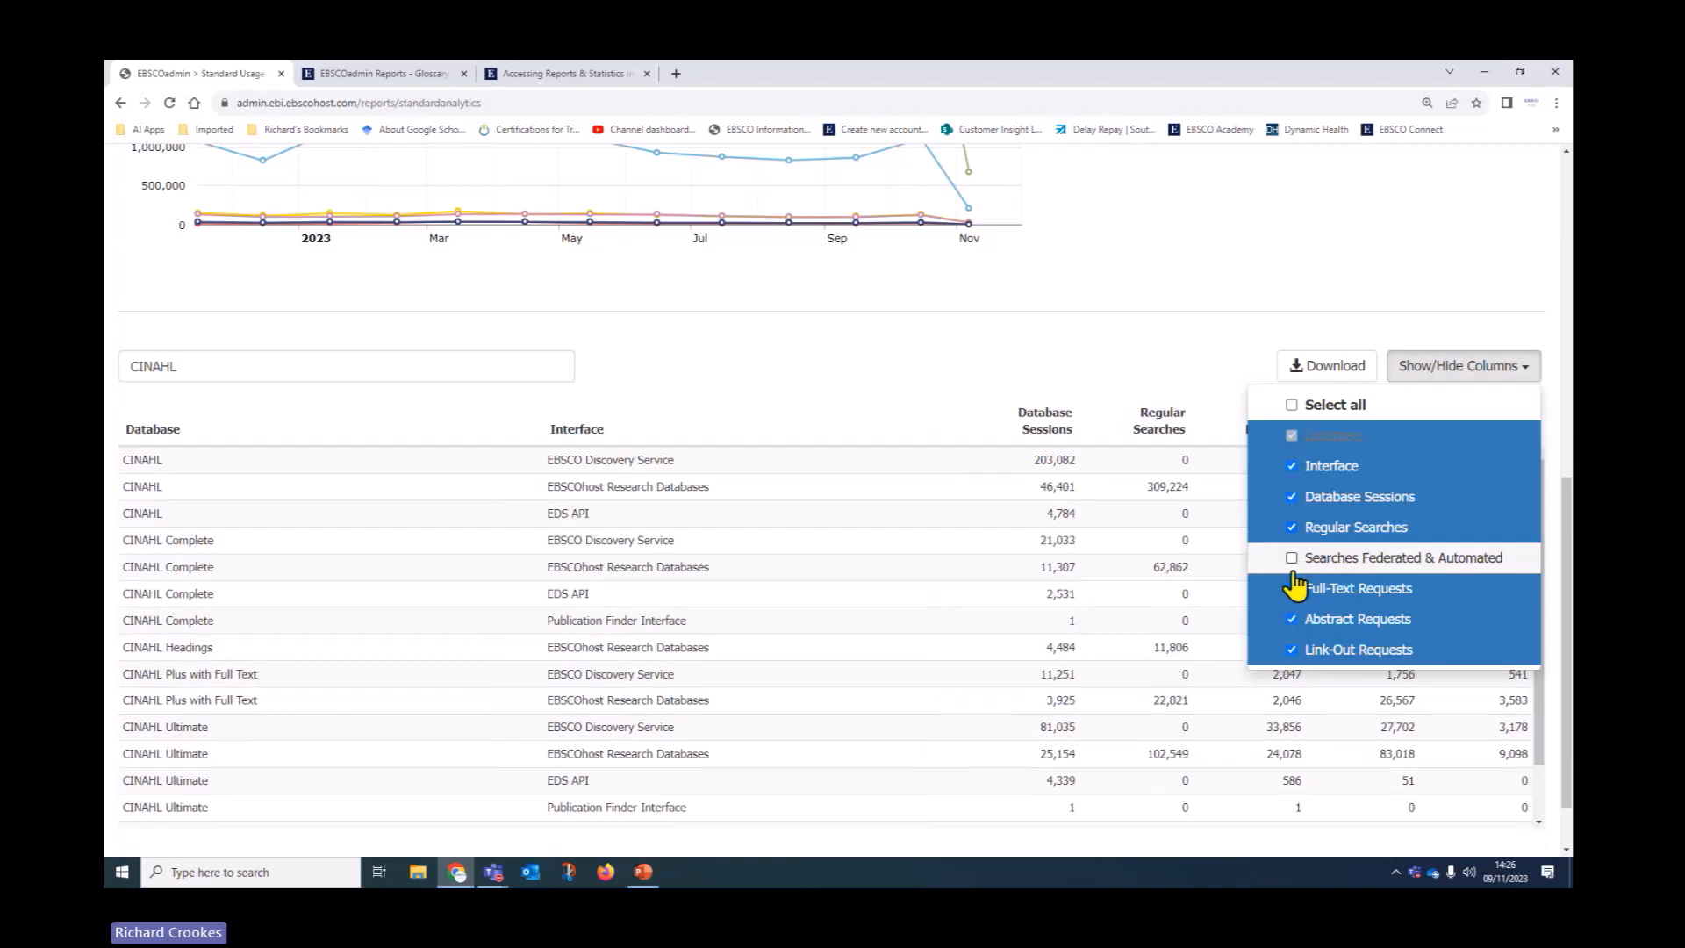
left_click(1239, 374)
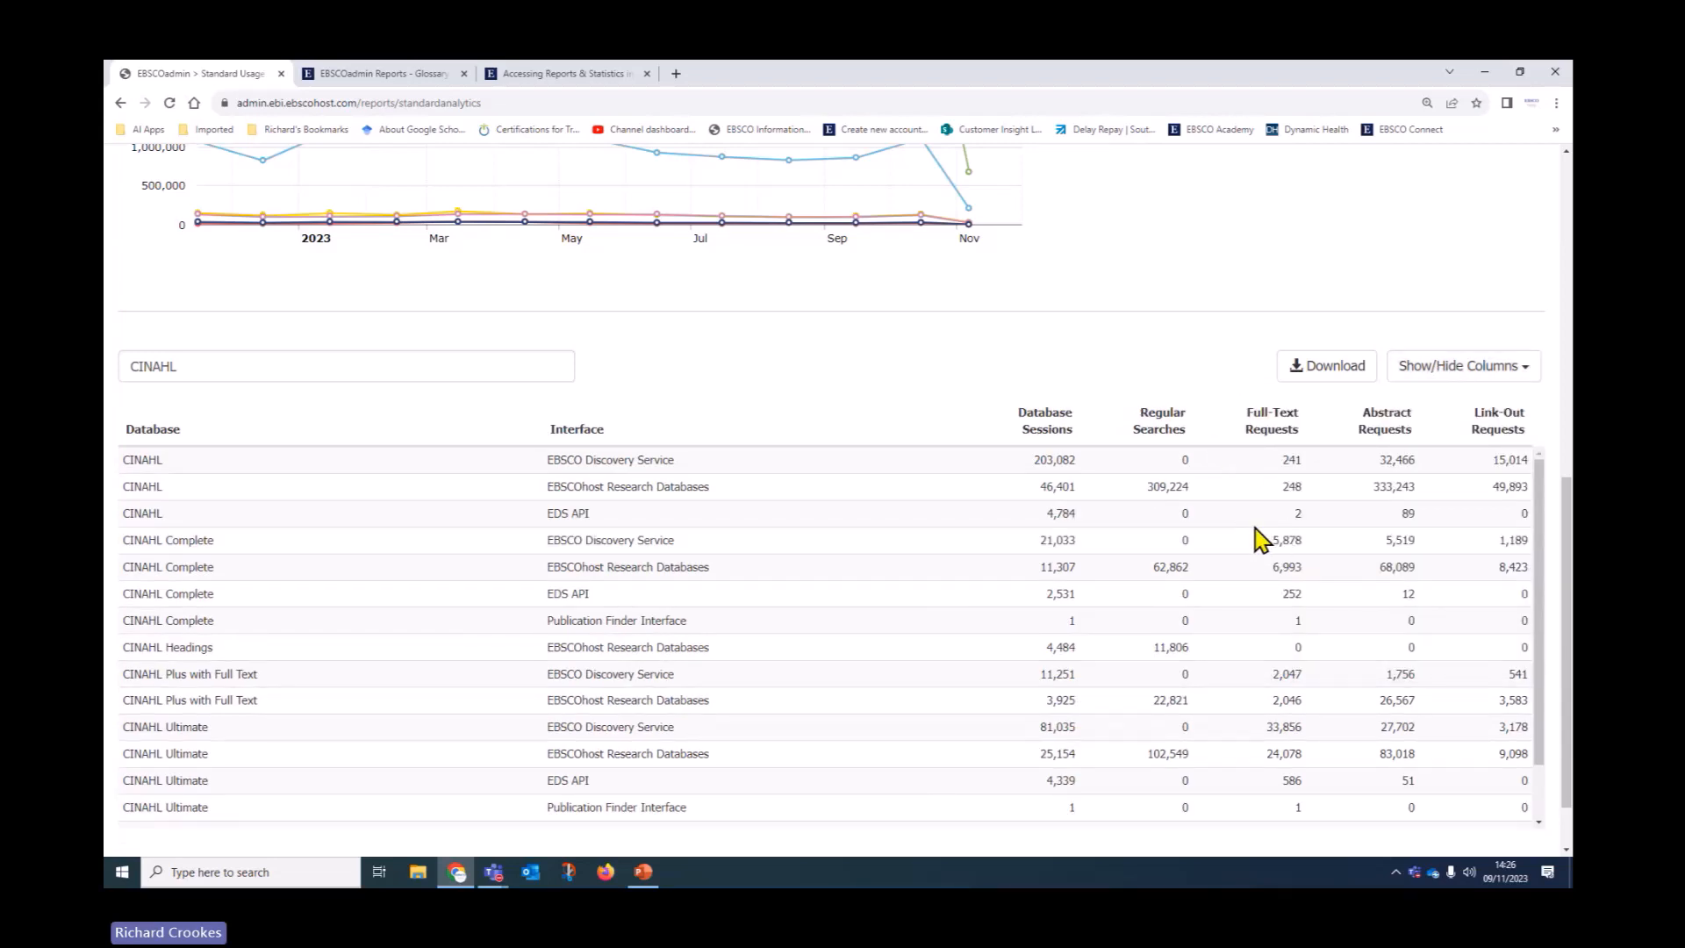
left_click(1426, 373)
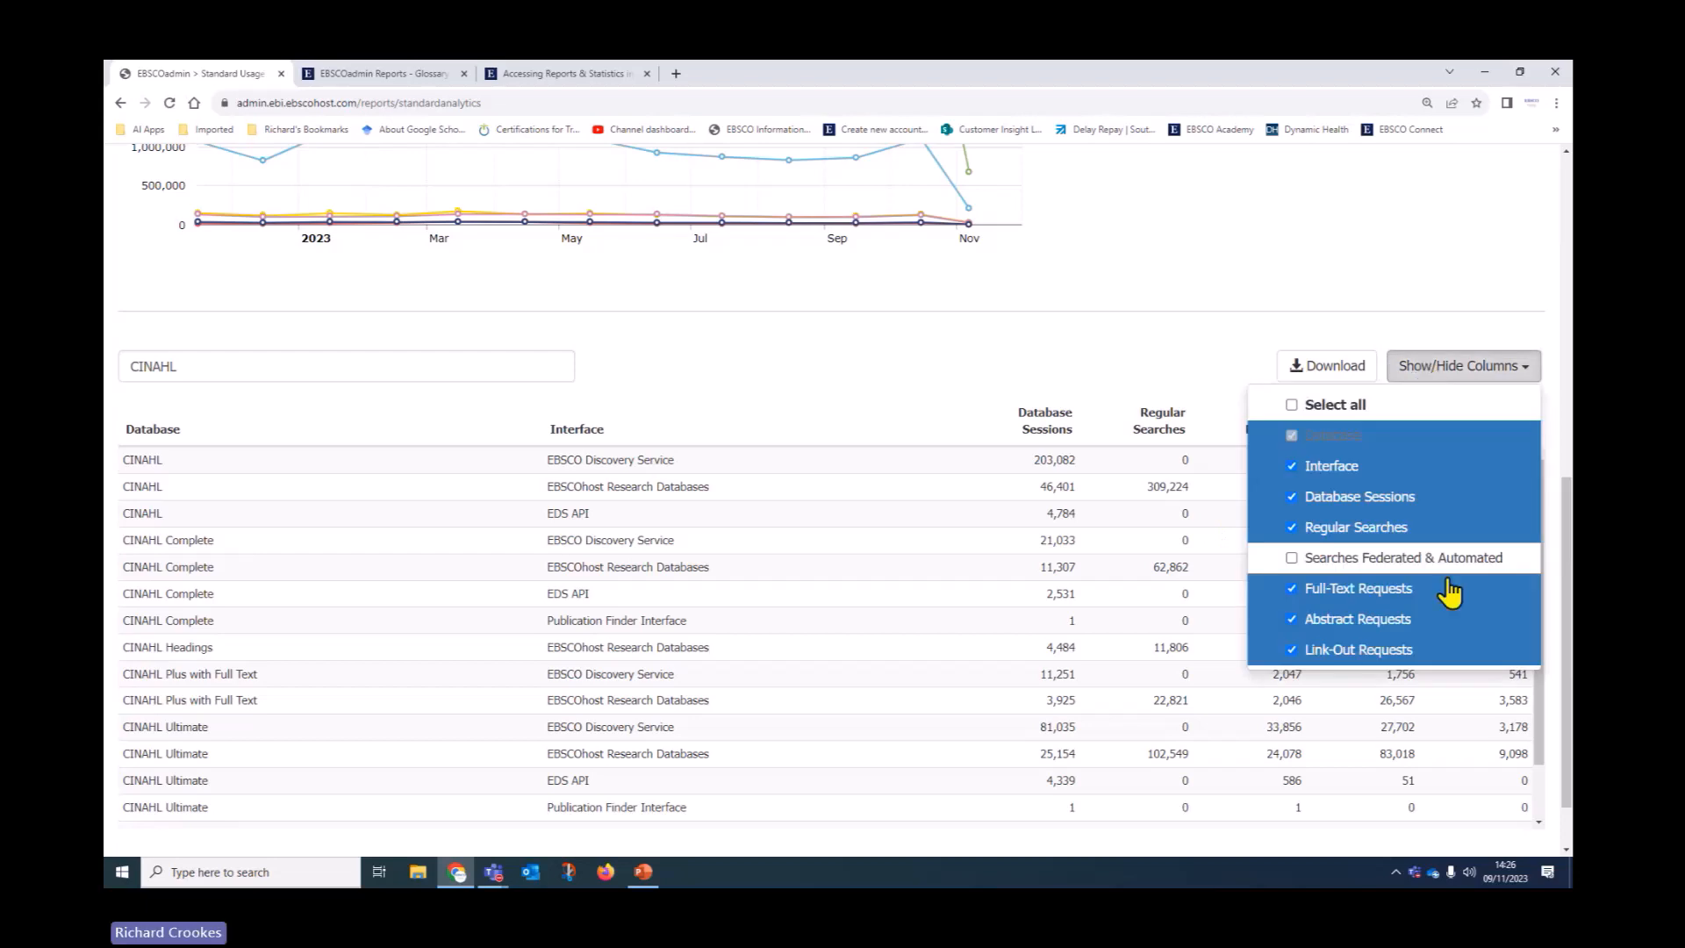
left_click(1302, 654)
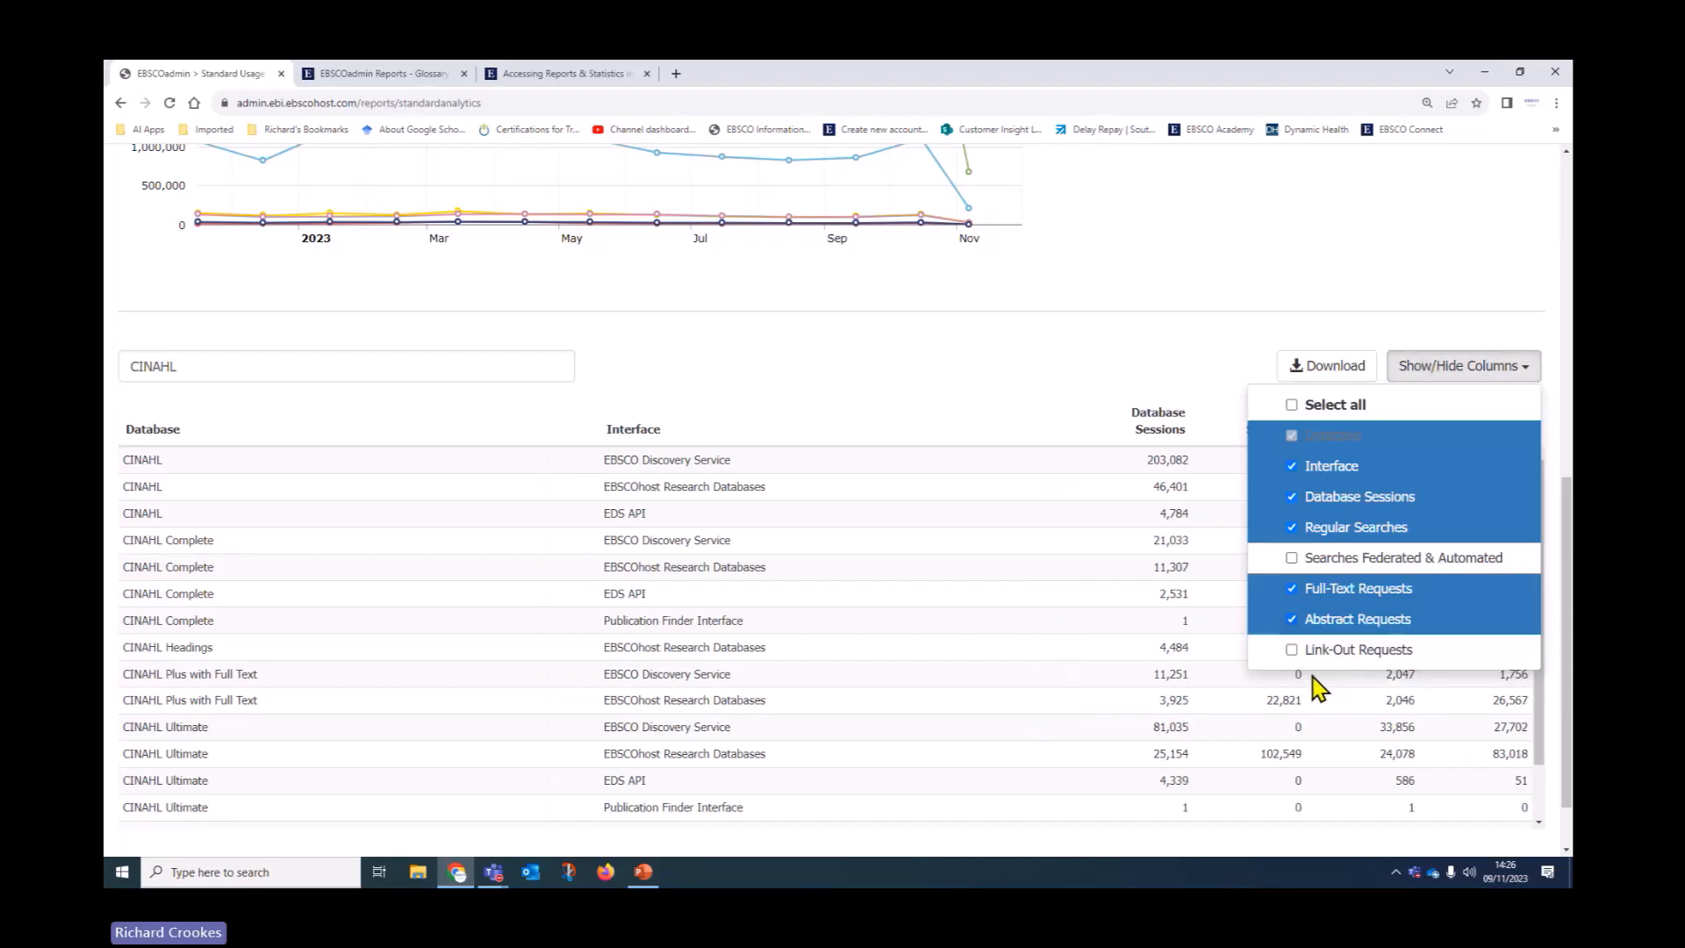
left_click(1297, 586)
left_click(1166, 393)
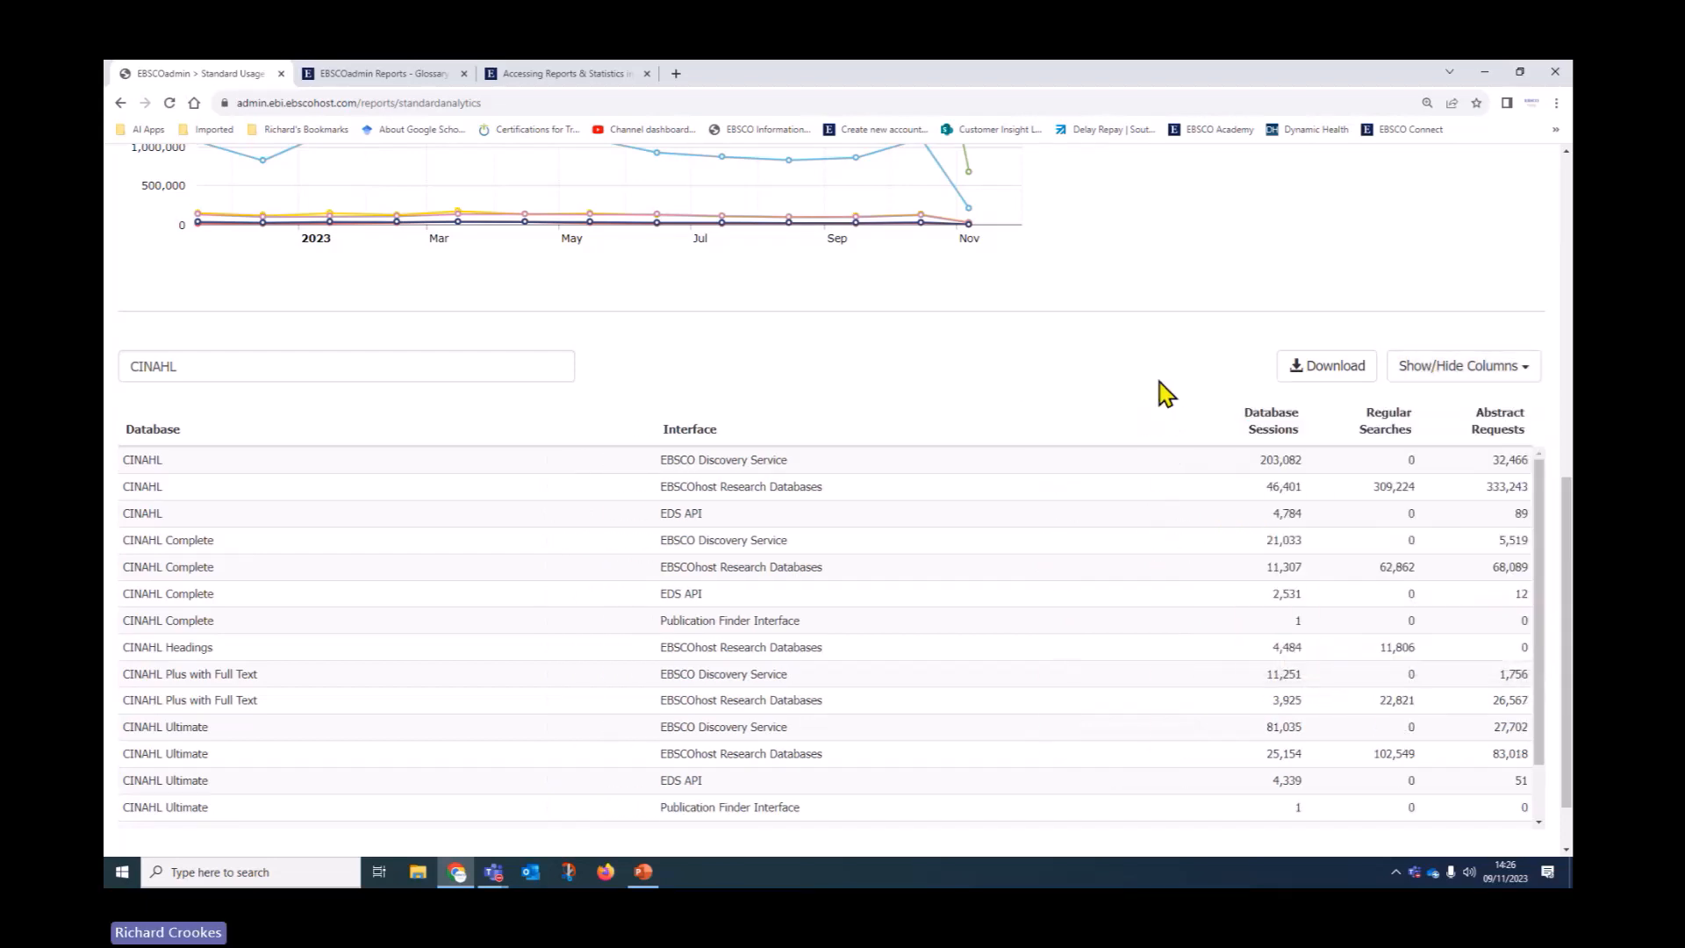
Review the table's download formats without downloading, then scroll back to the top
left_click(1338, 372)
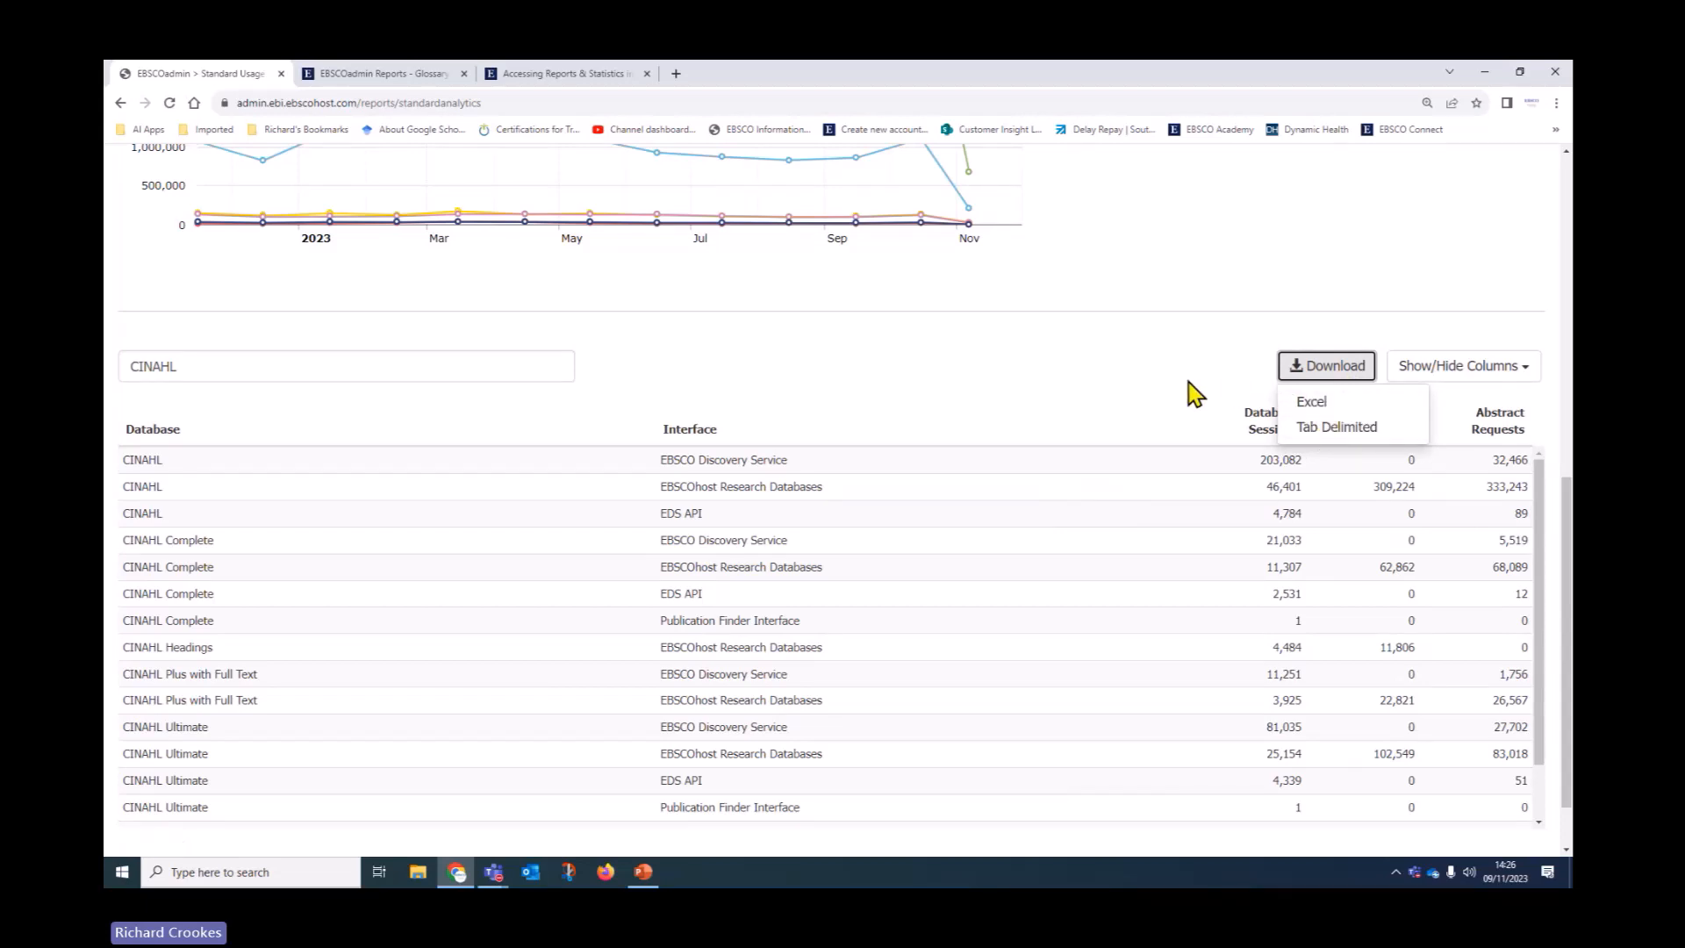
left_click(1167, 399)
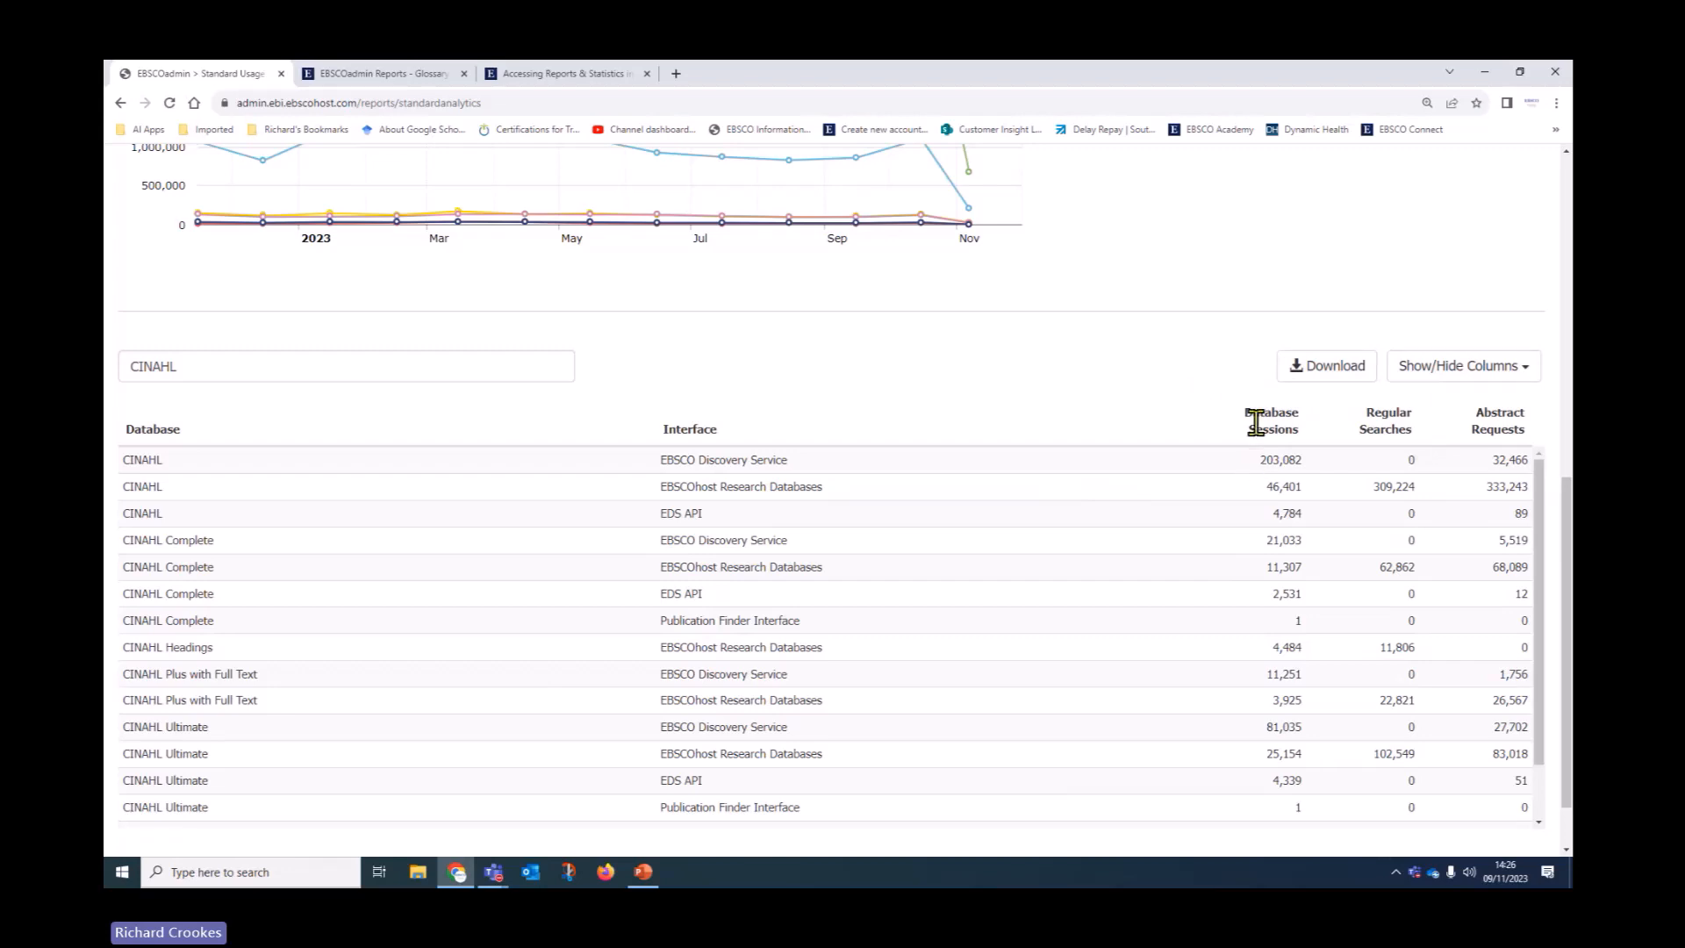
scroll(1000, 485, "up", 1)
scroll(1001, 485, "up", 2)
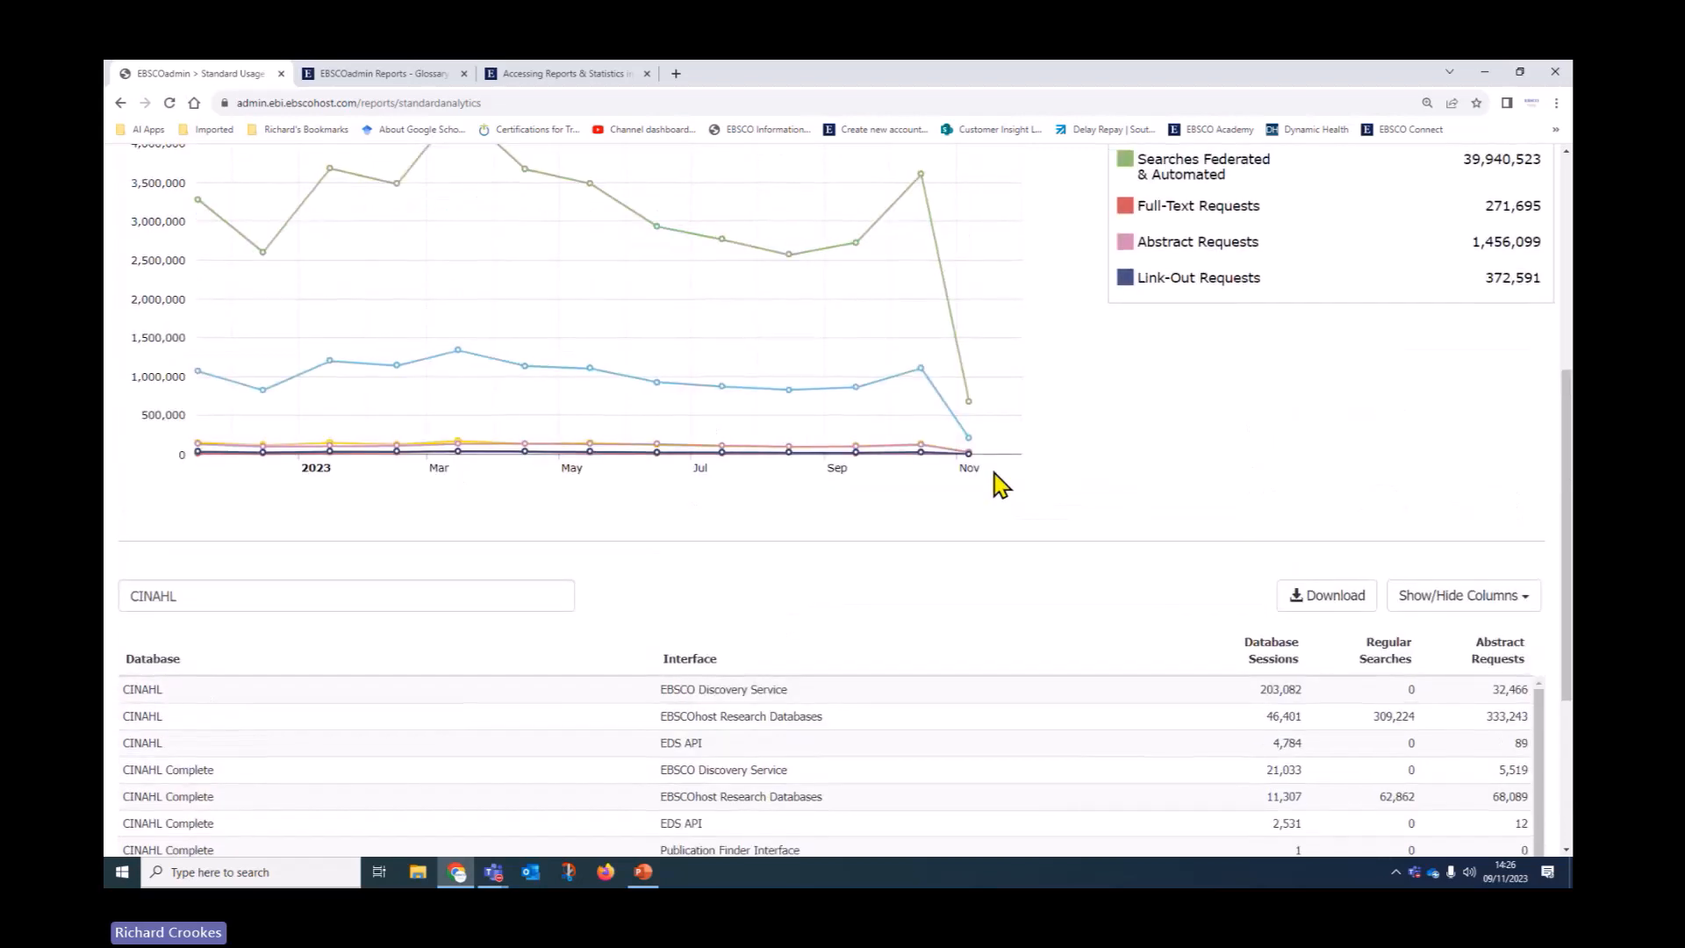
scroll(953, 544, "up", 4)
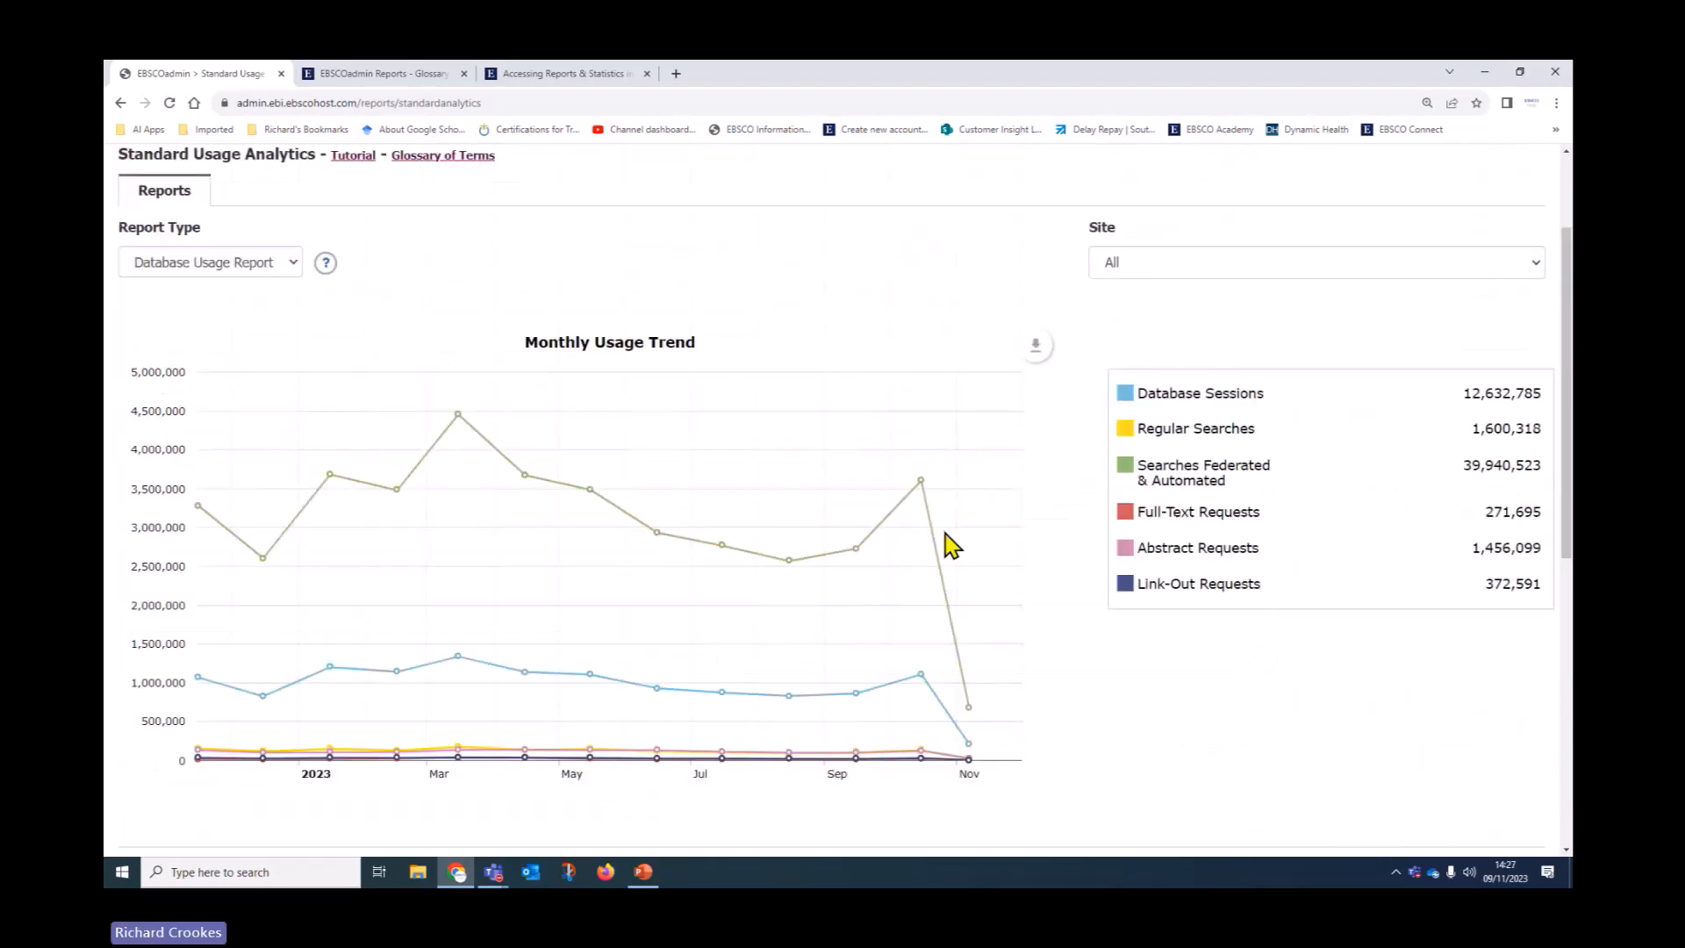
Switch the report type to Interface Usage Report and scroll to its trend figures
left_click(282, 267)
left_click(239, 305)
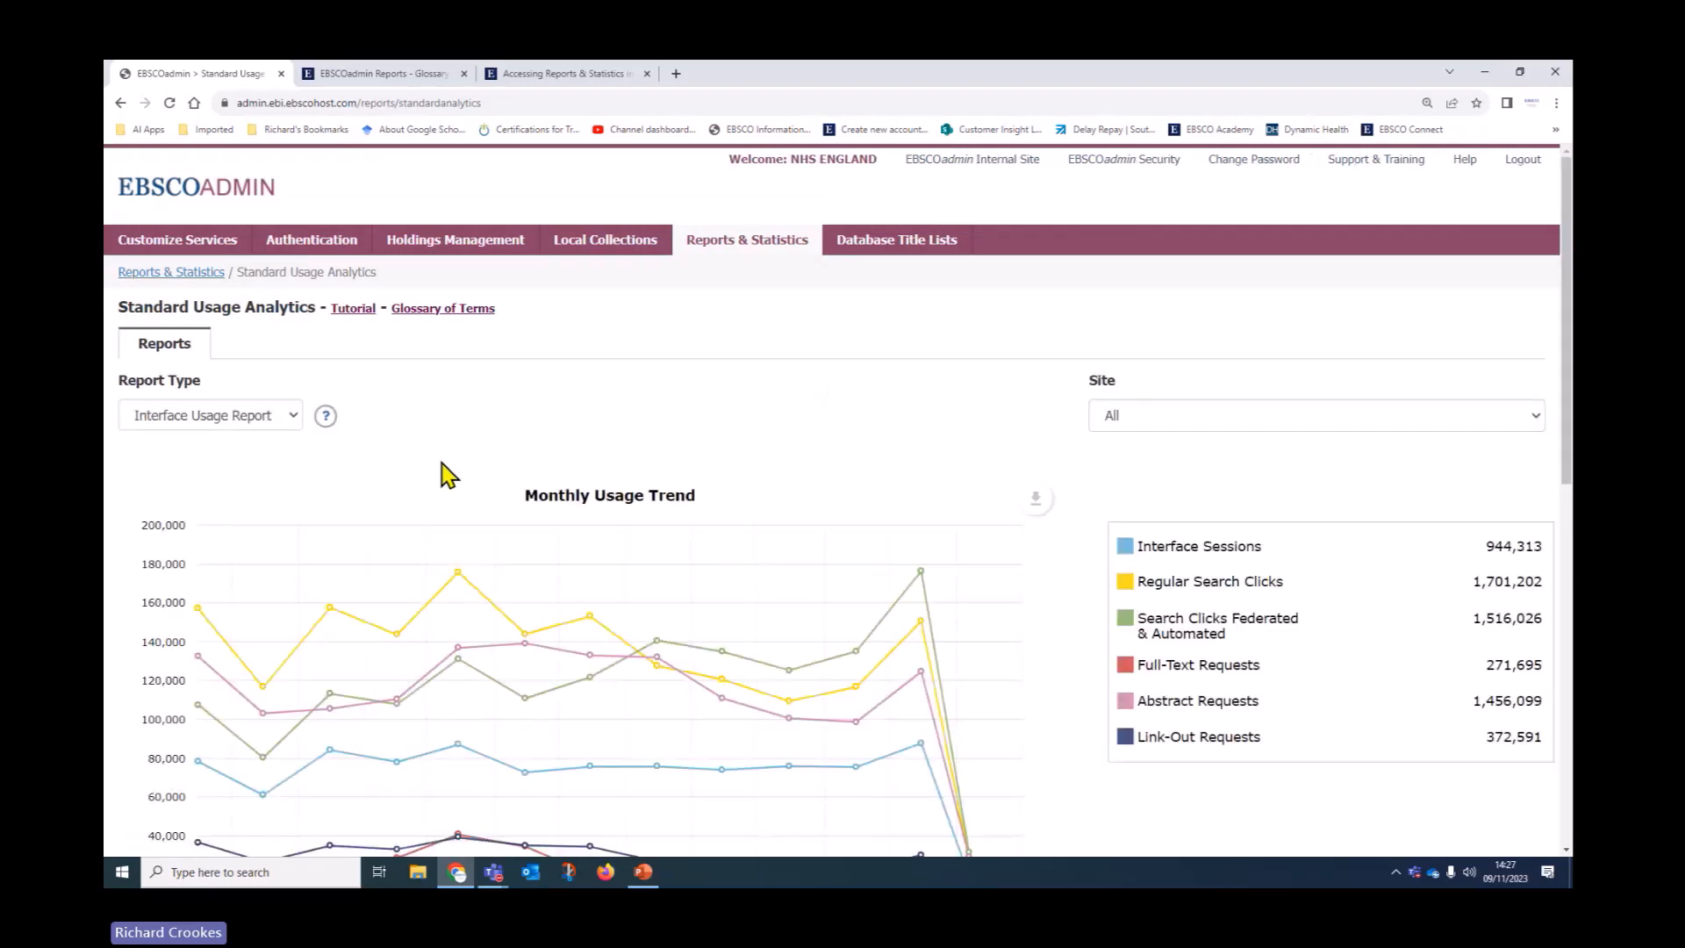
scroll(455, 422, "down", 2)
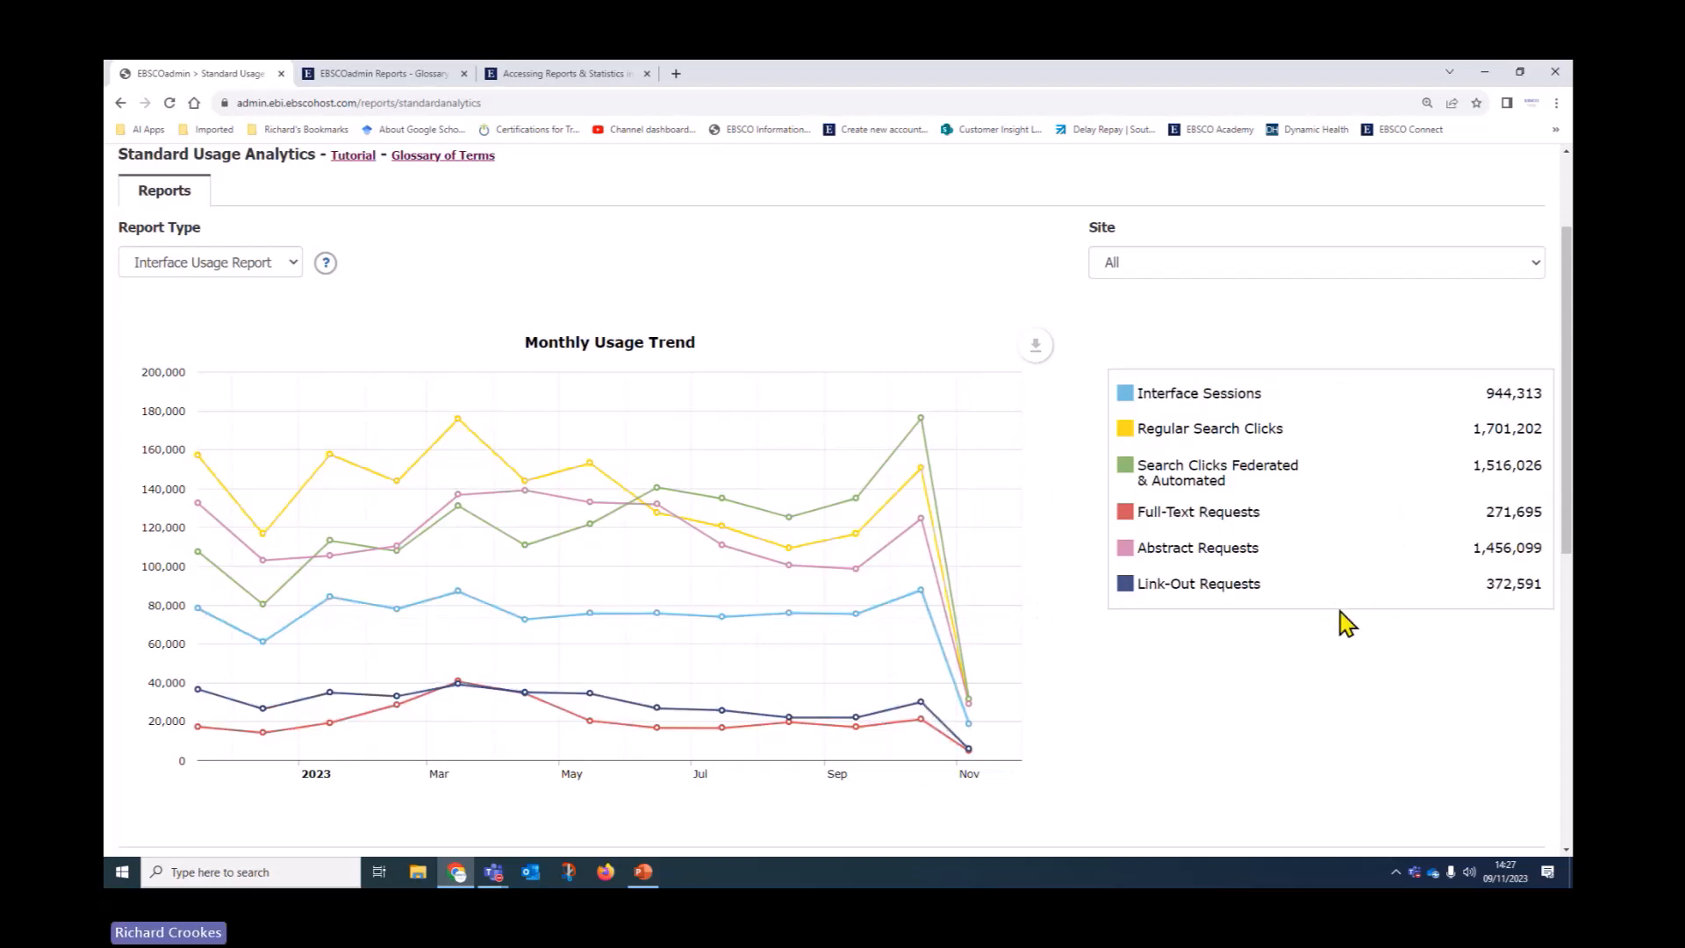
Hide the Link-Out Requests, Abstract Requests and Search Clicks Federated & Automated lines from the chart
left_click(1132, 586)
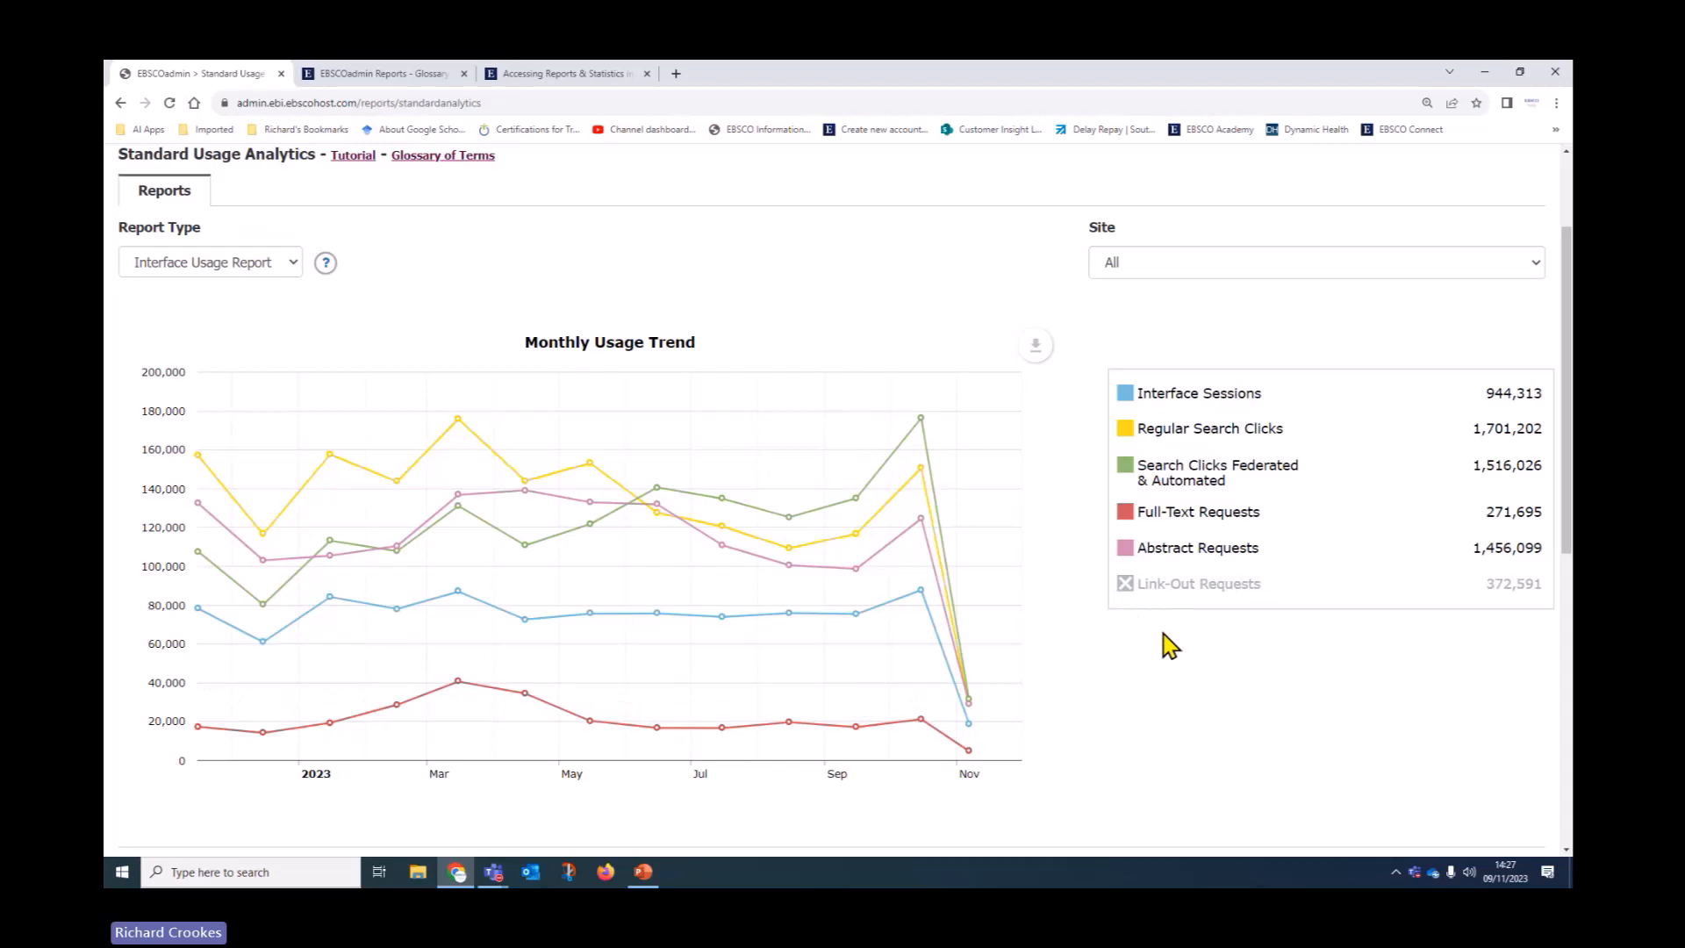
left_click(1125, 551)
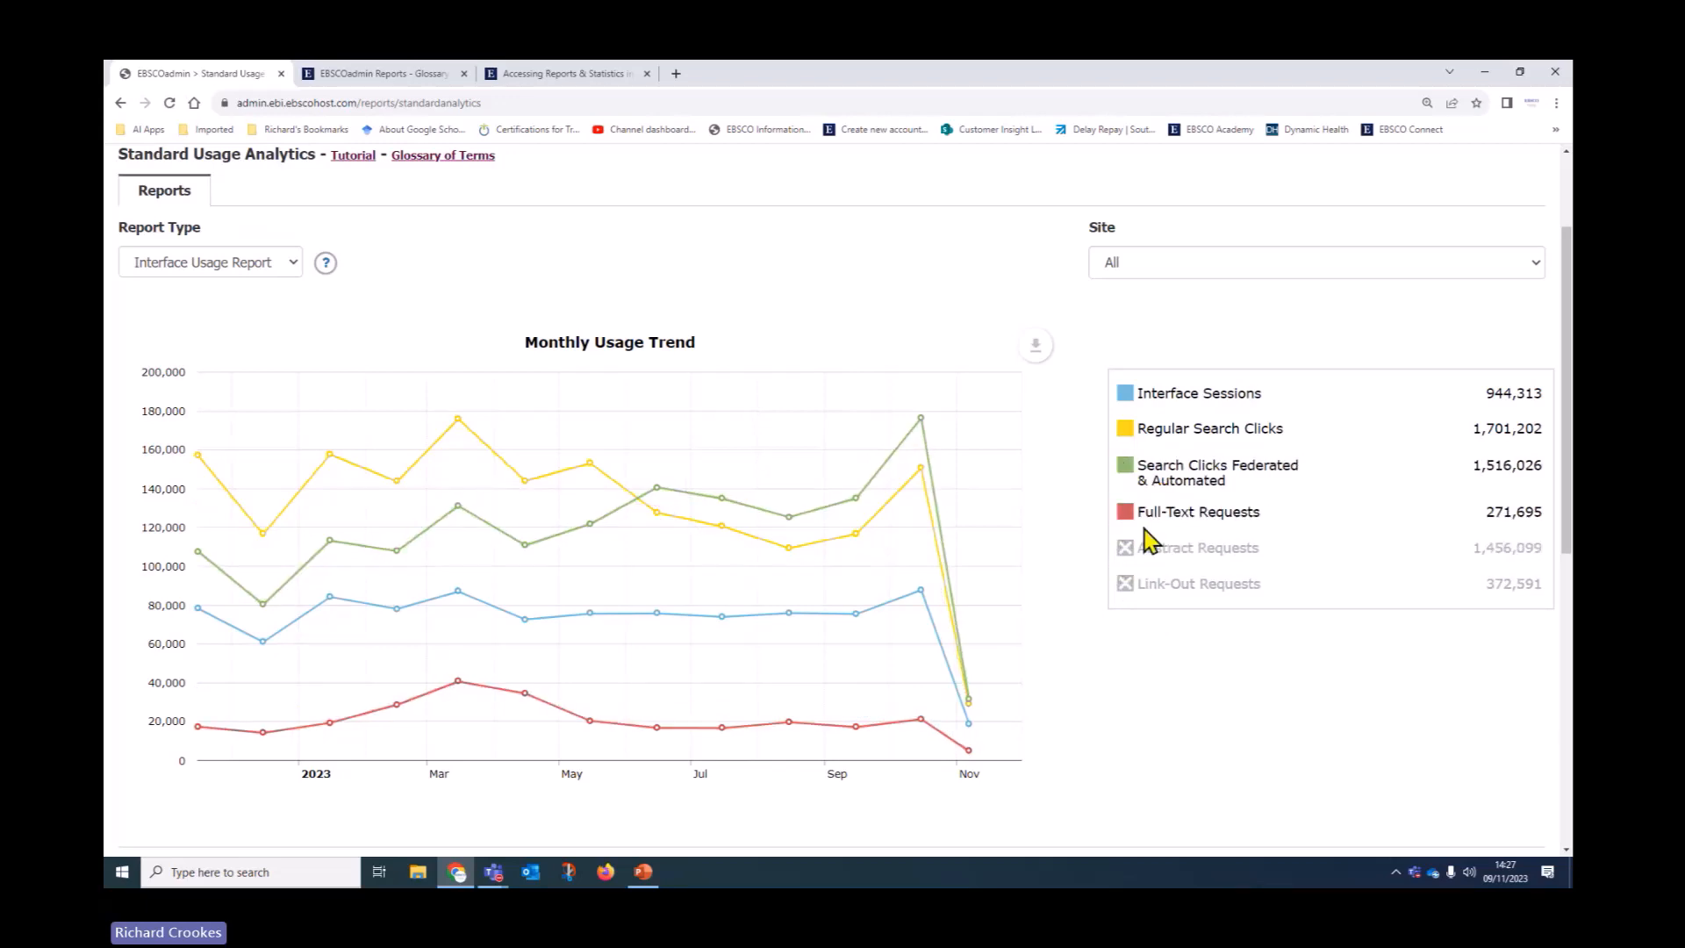
left_click(1140, 487)
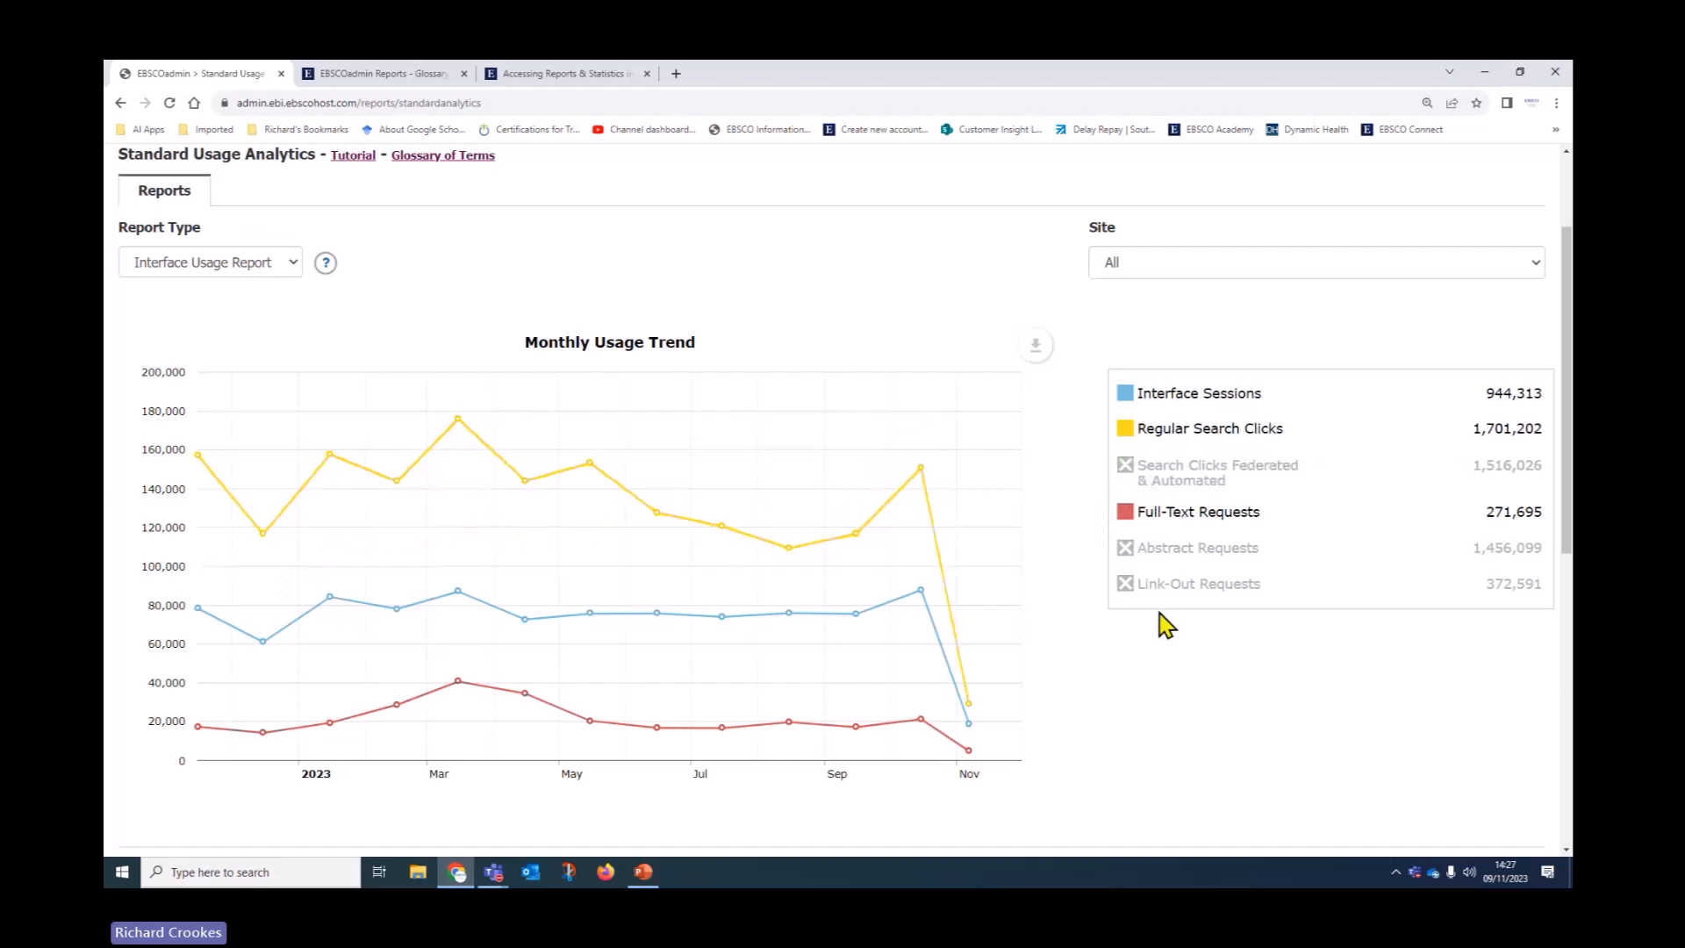
scroll(781, 588, "down", 4)
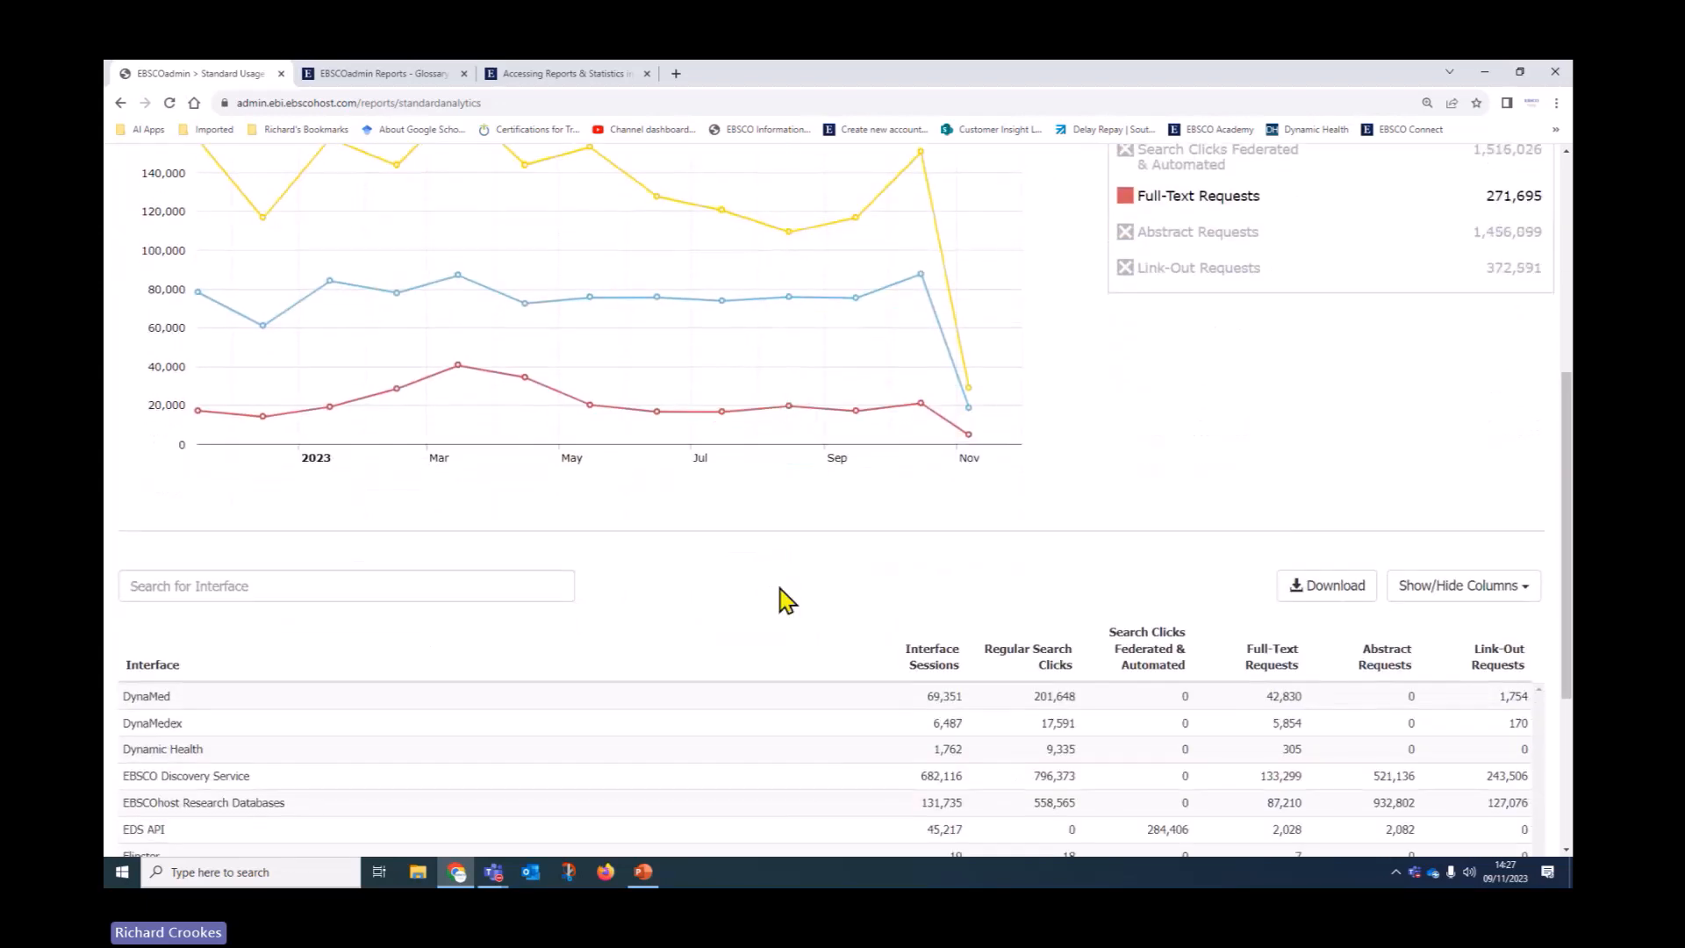
scroll(785, 601, "down", 3)
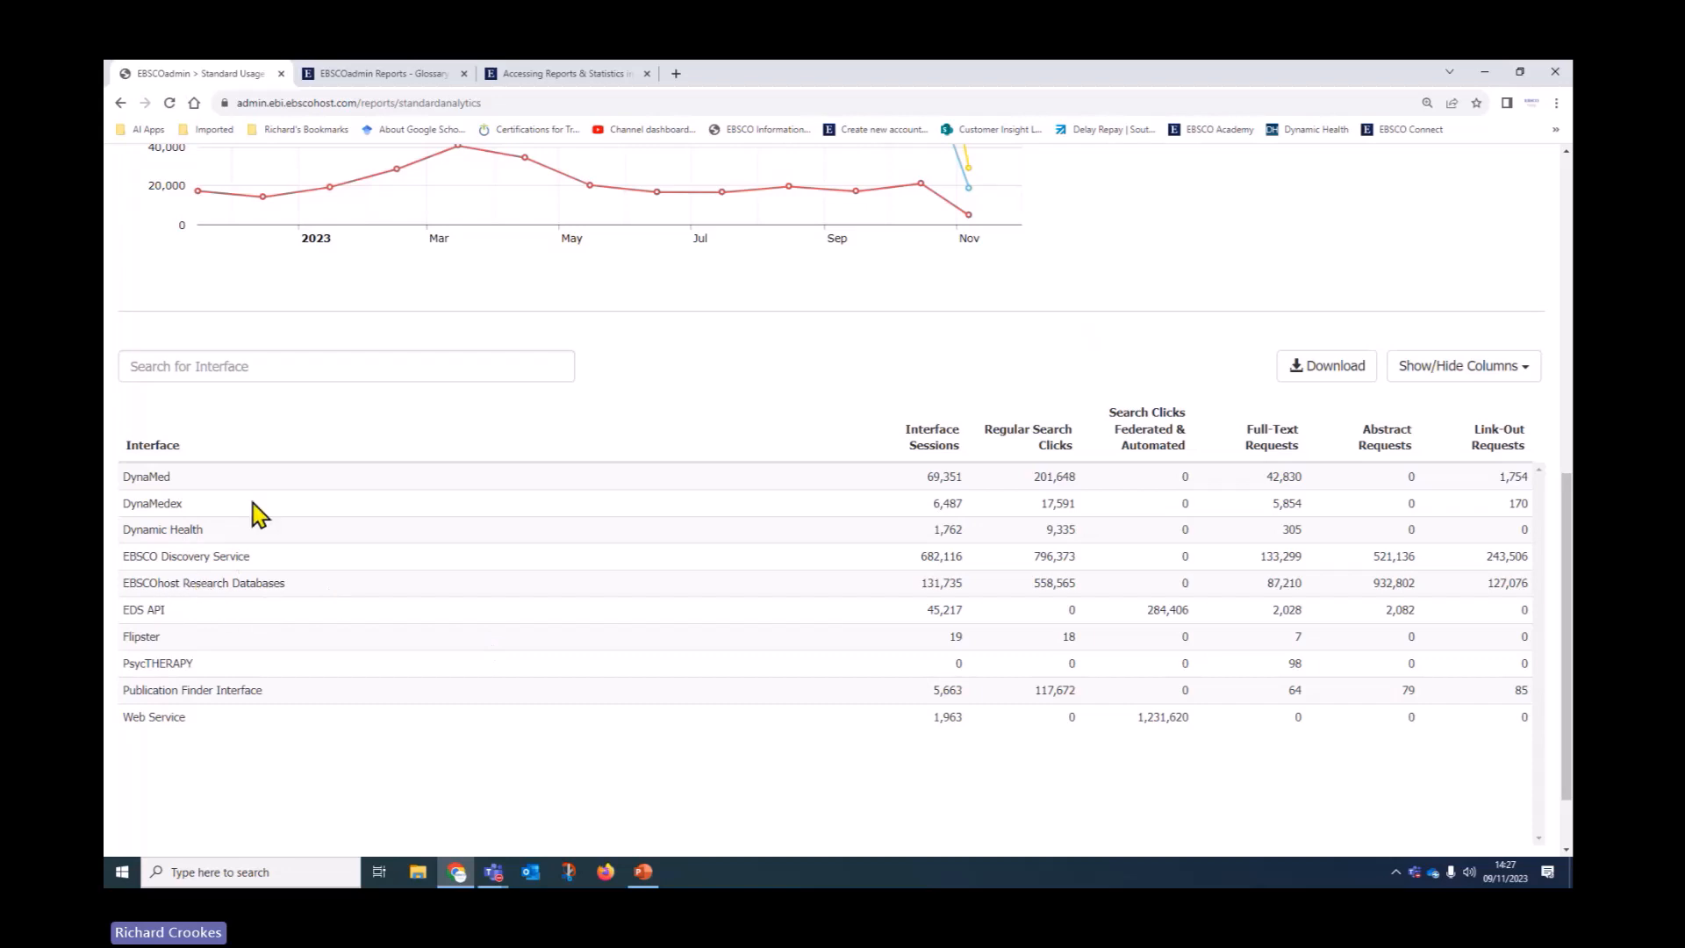
left_click(248, 366)
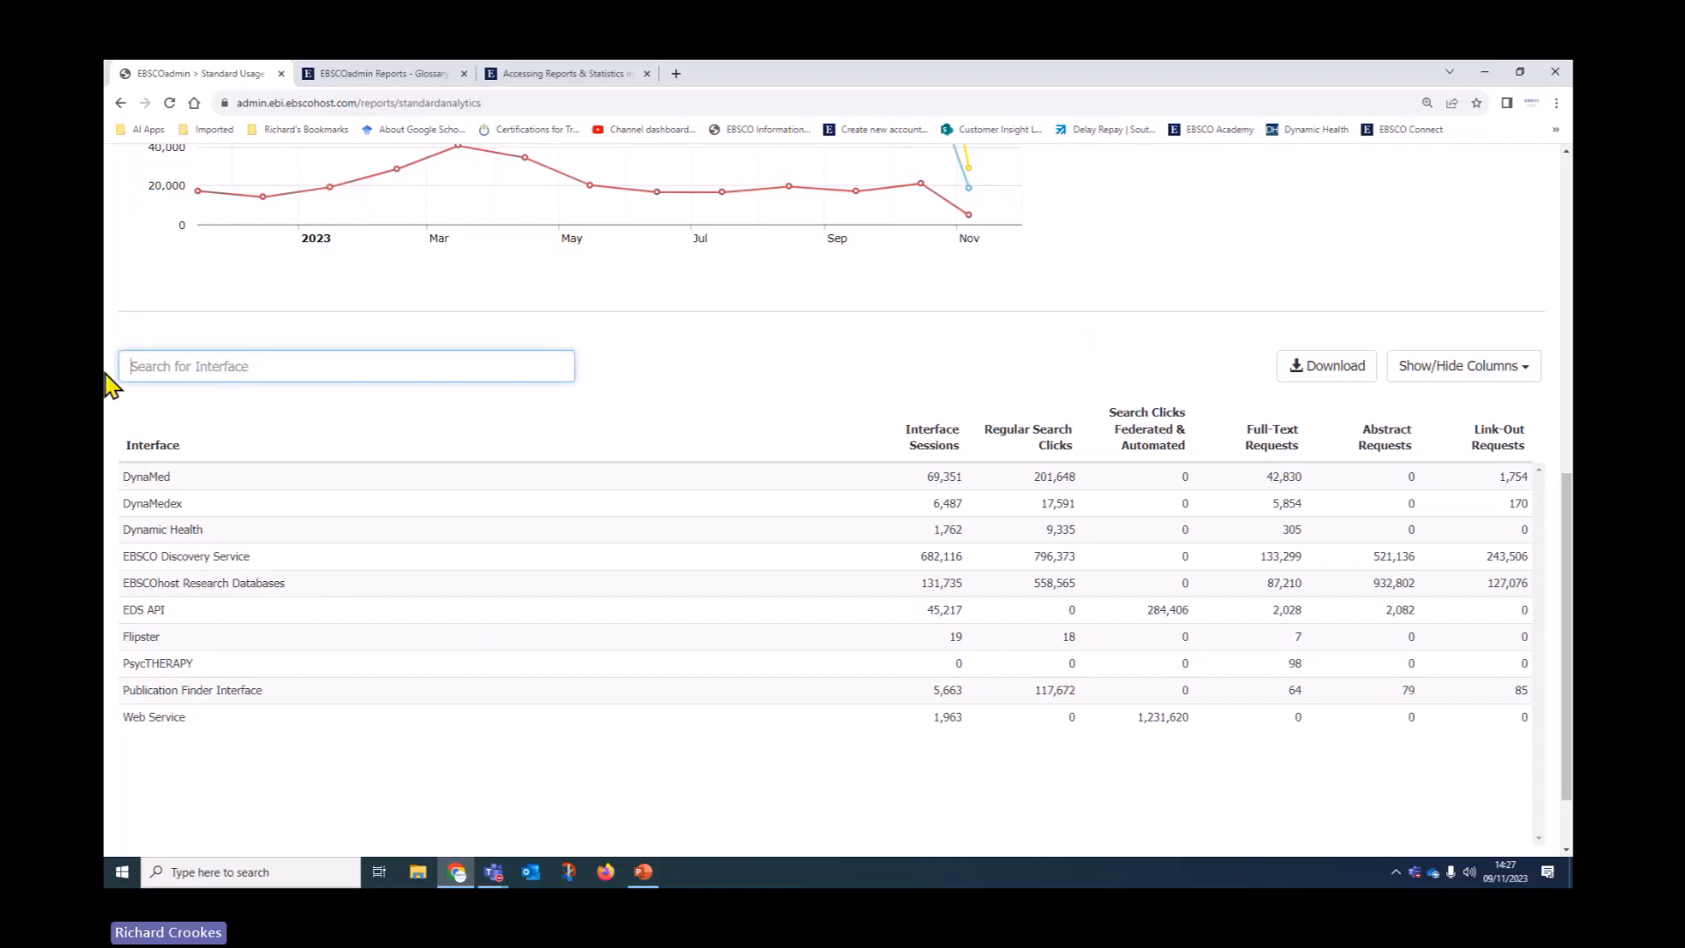
type("ebscohost")
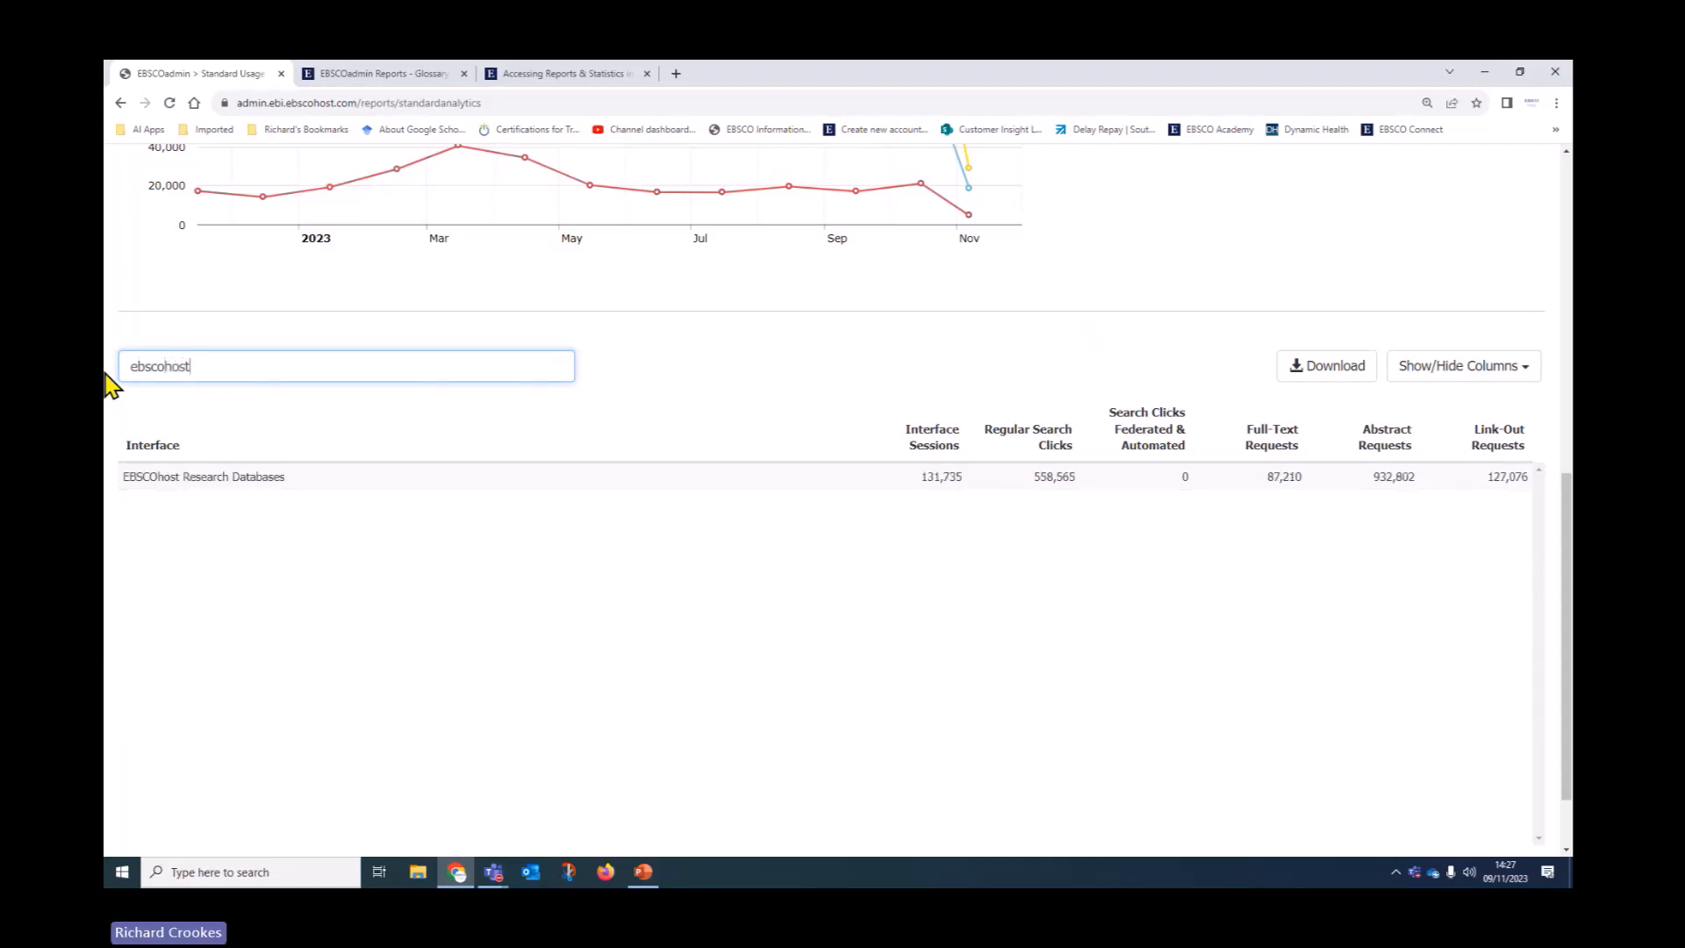
left_click(1467, 386)
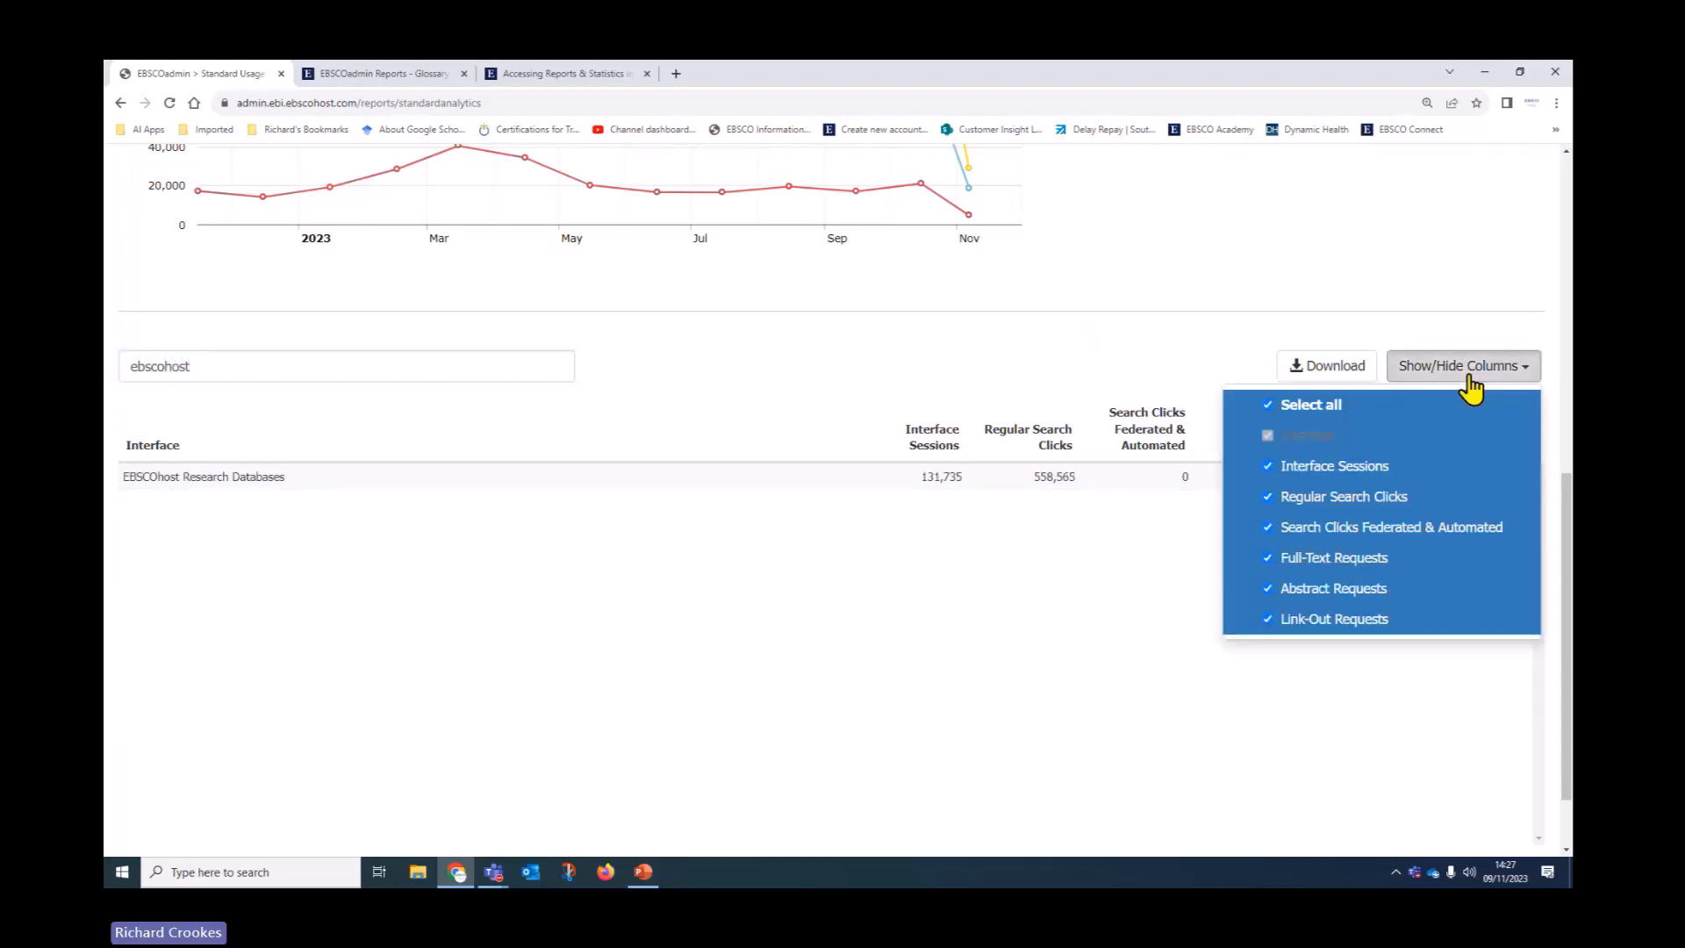
left_click(1321, 529)
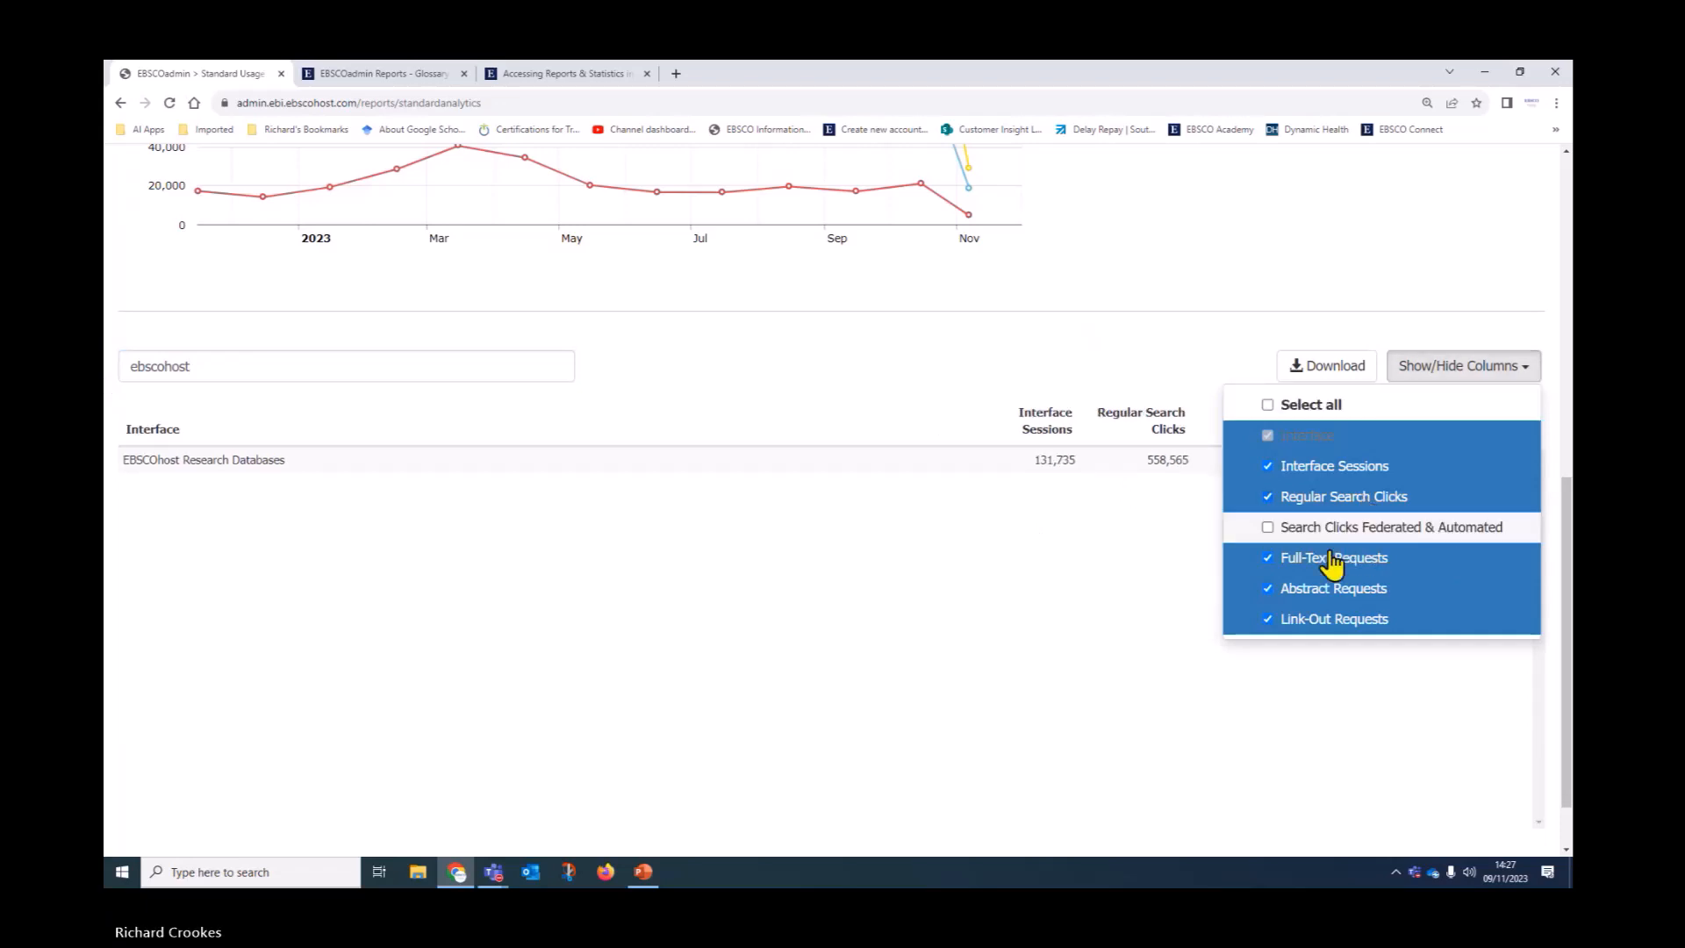
left_click(1193, 518)
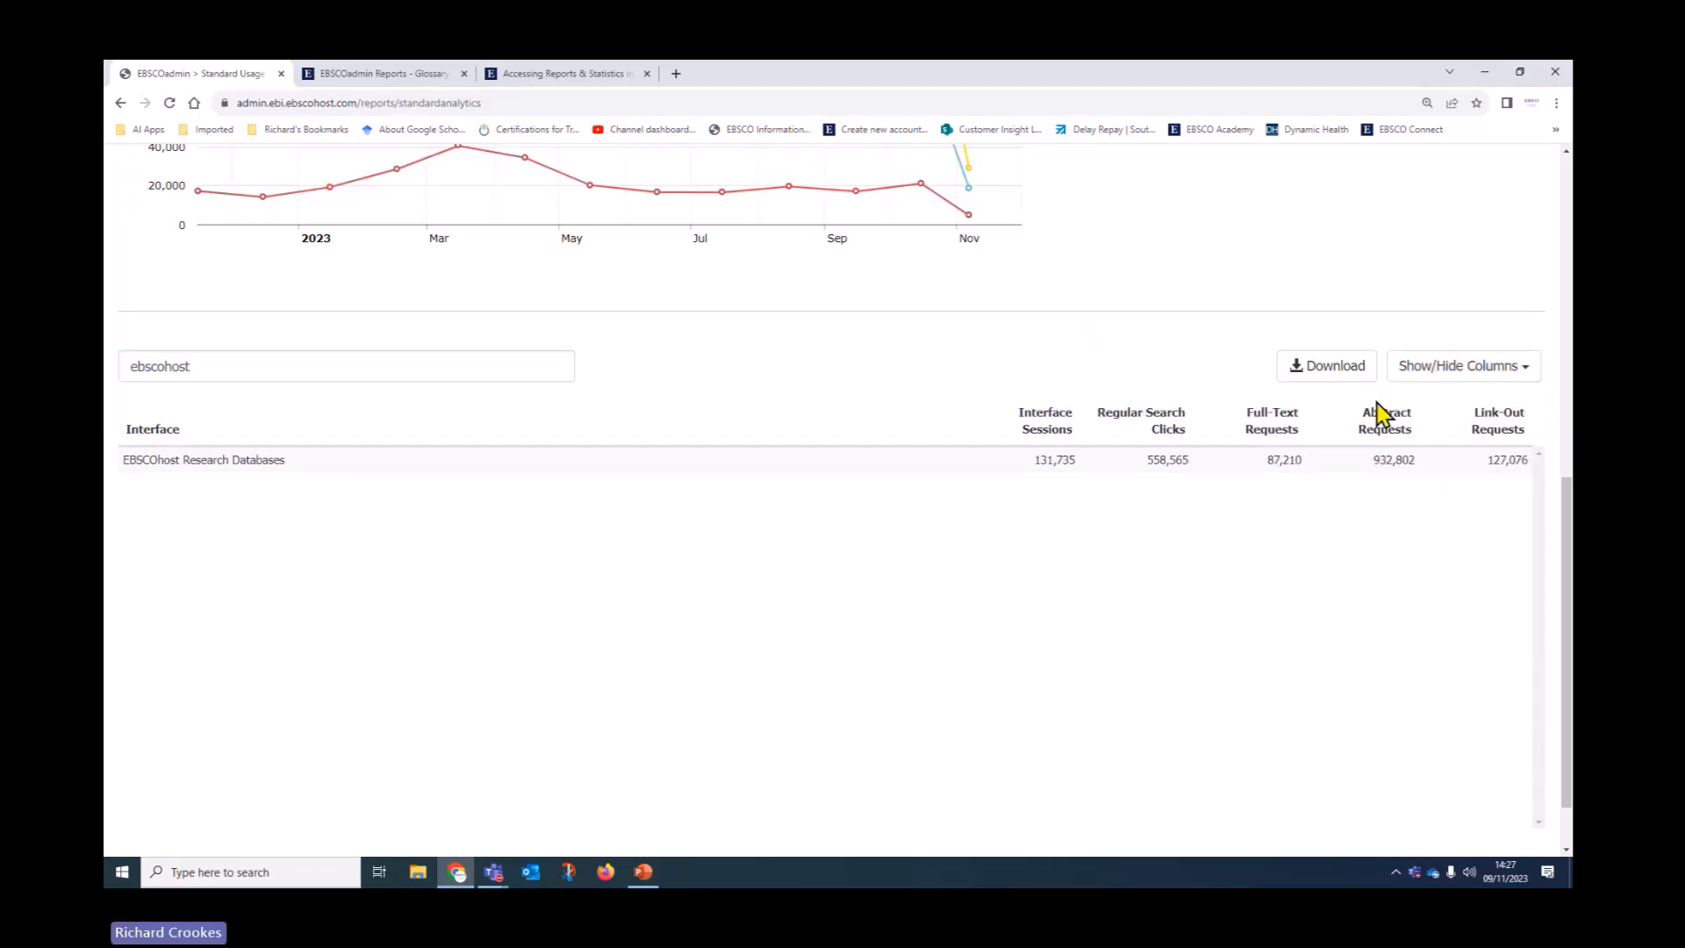
left_click(1334, 376)
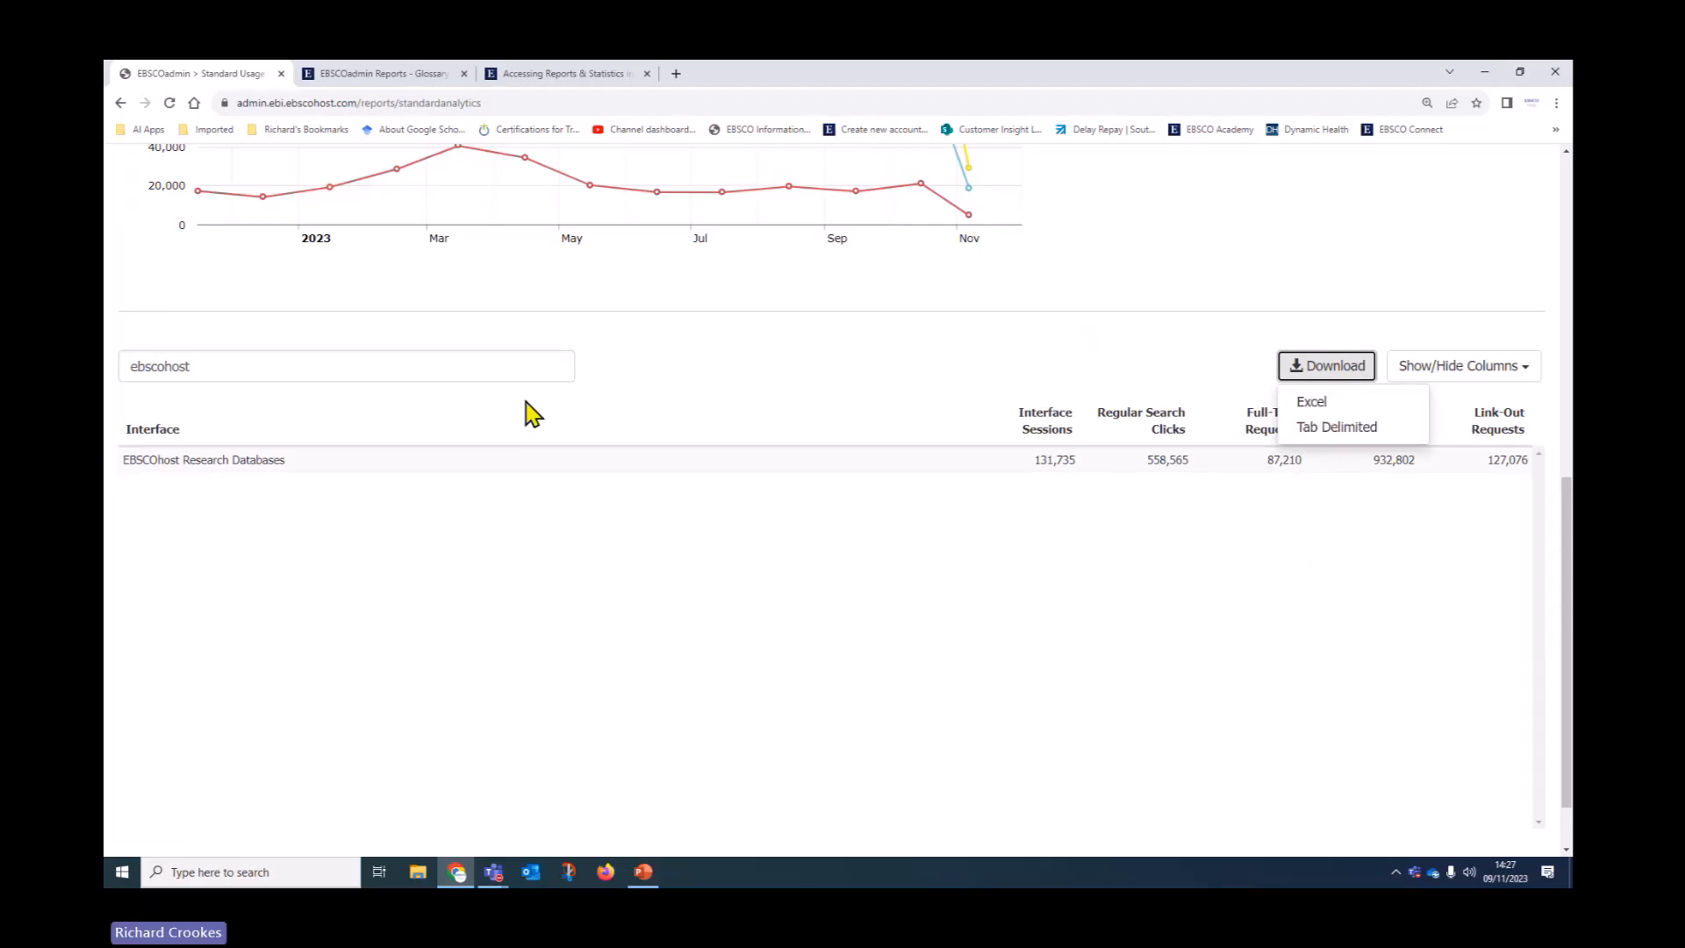
left_click(1458, 386)
left_click(1283, 412)
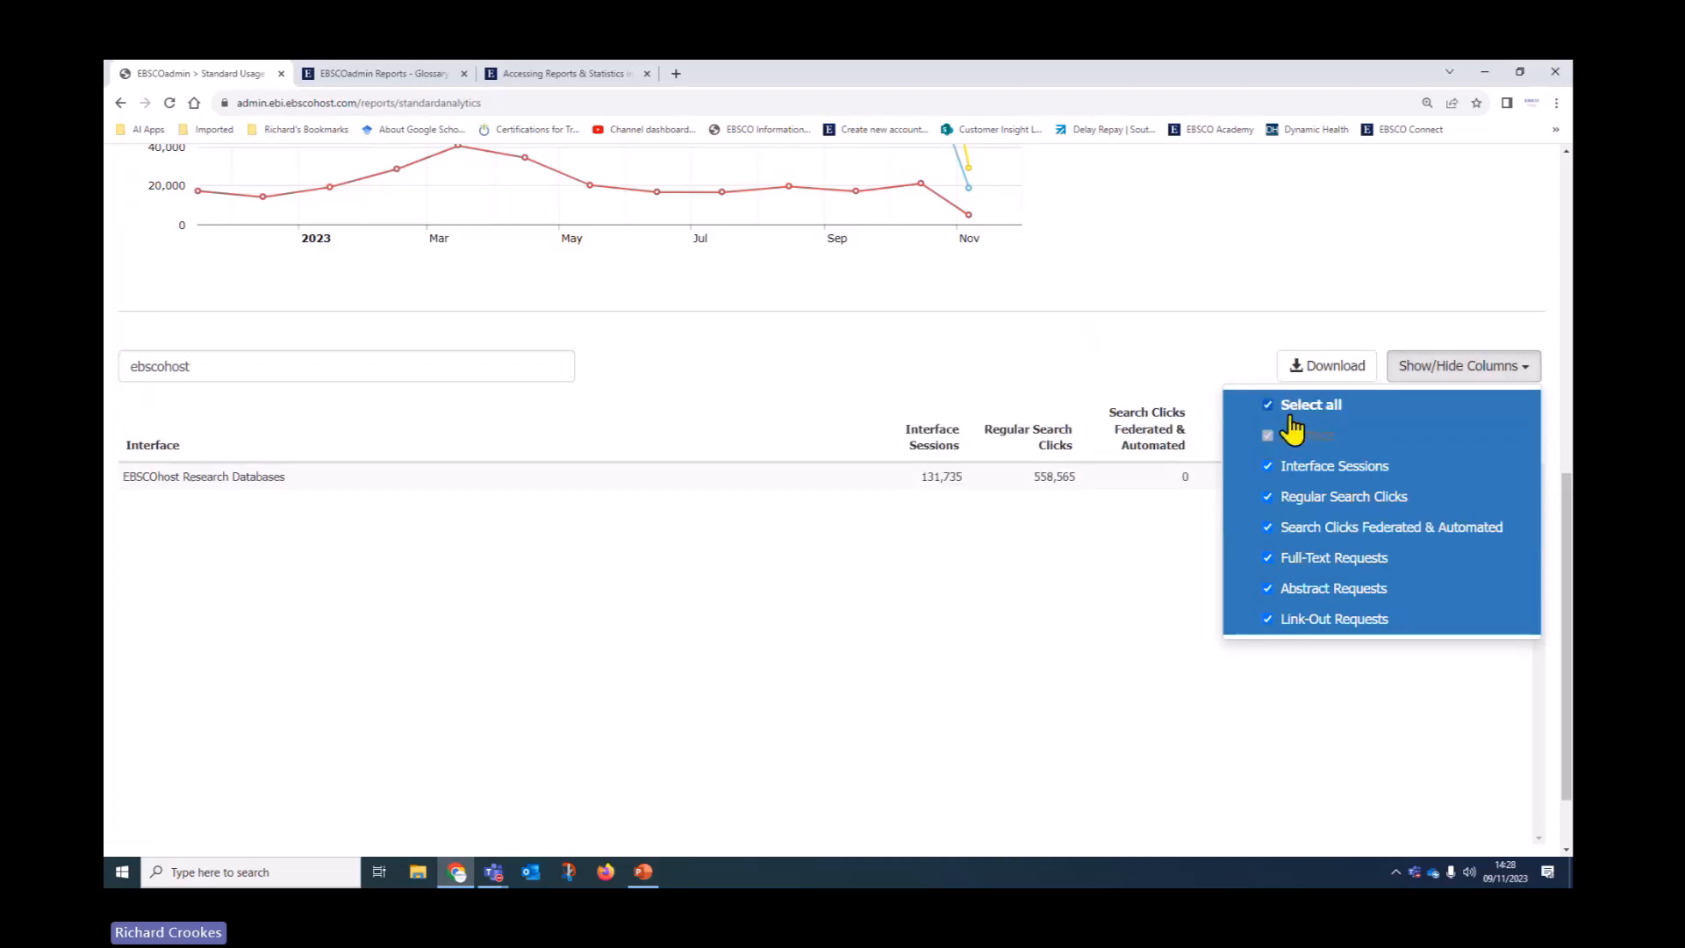
left_click(1122, 594)
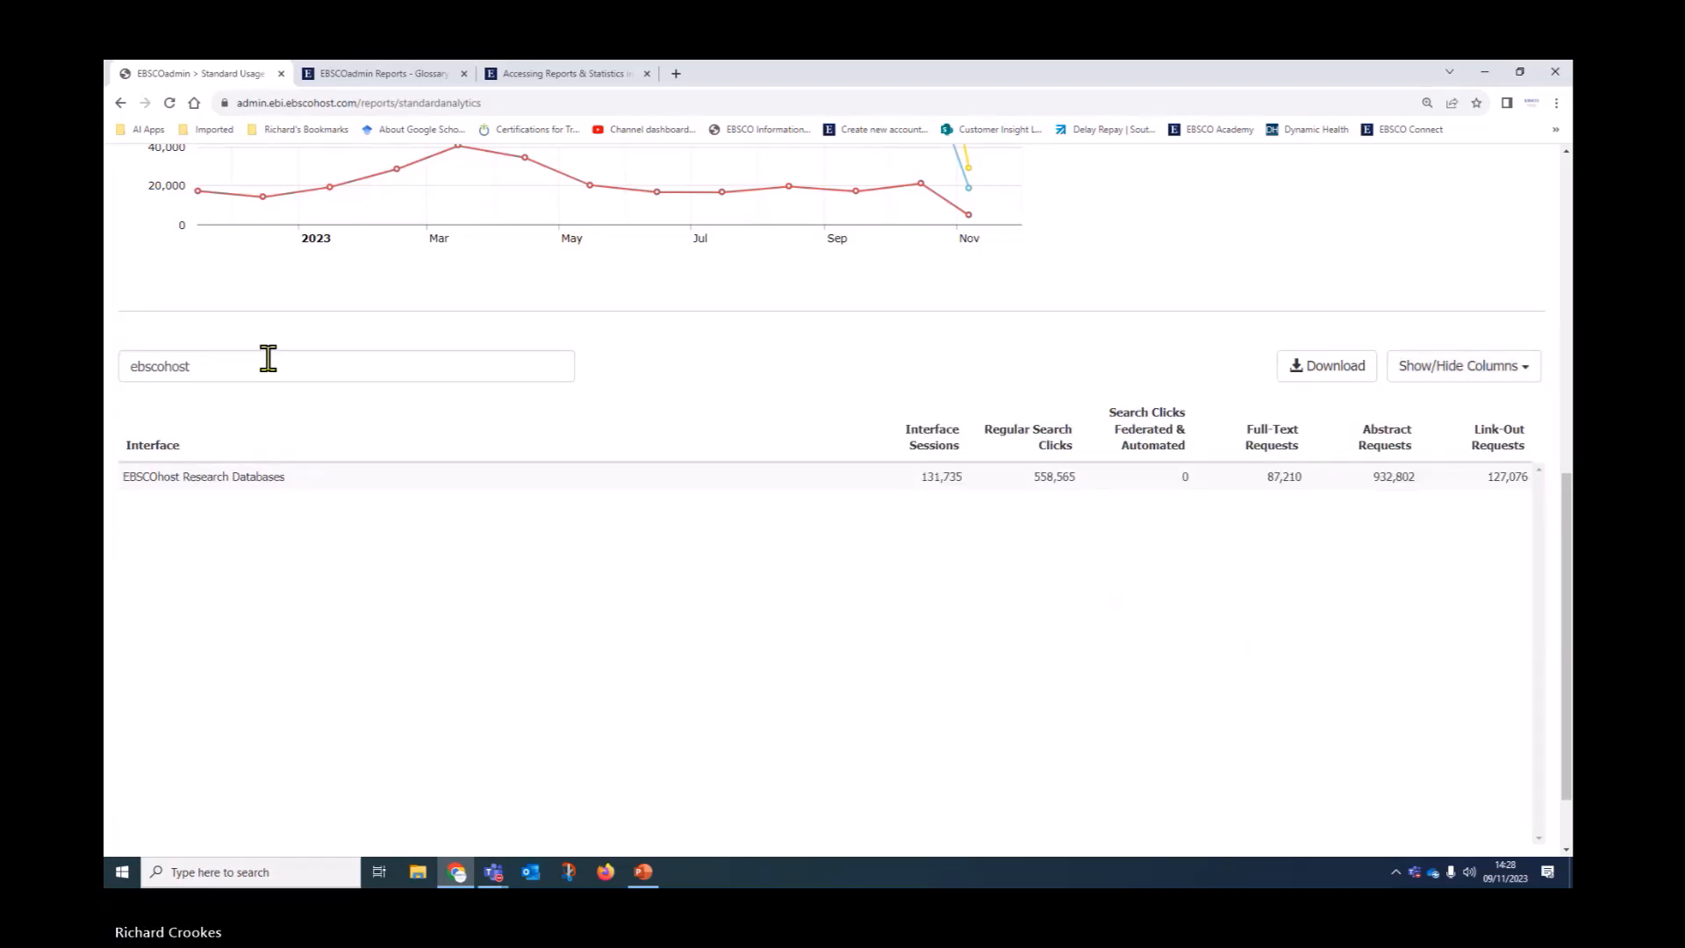
left_click_drag(266, 360, 110, 382)
key("BackSpace")
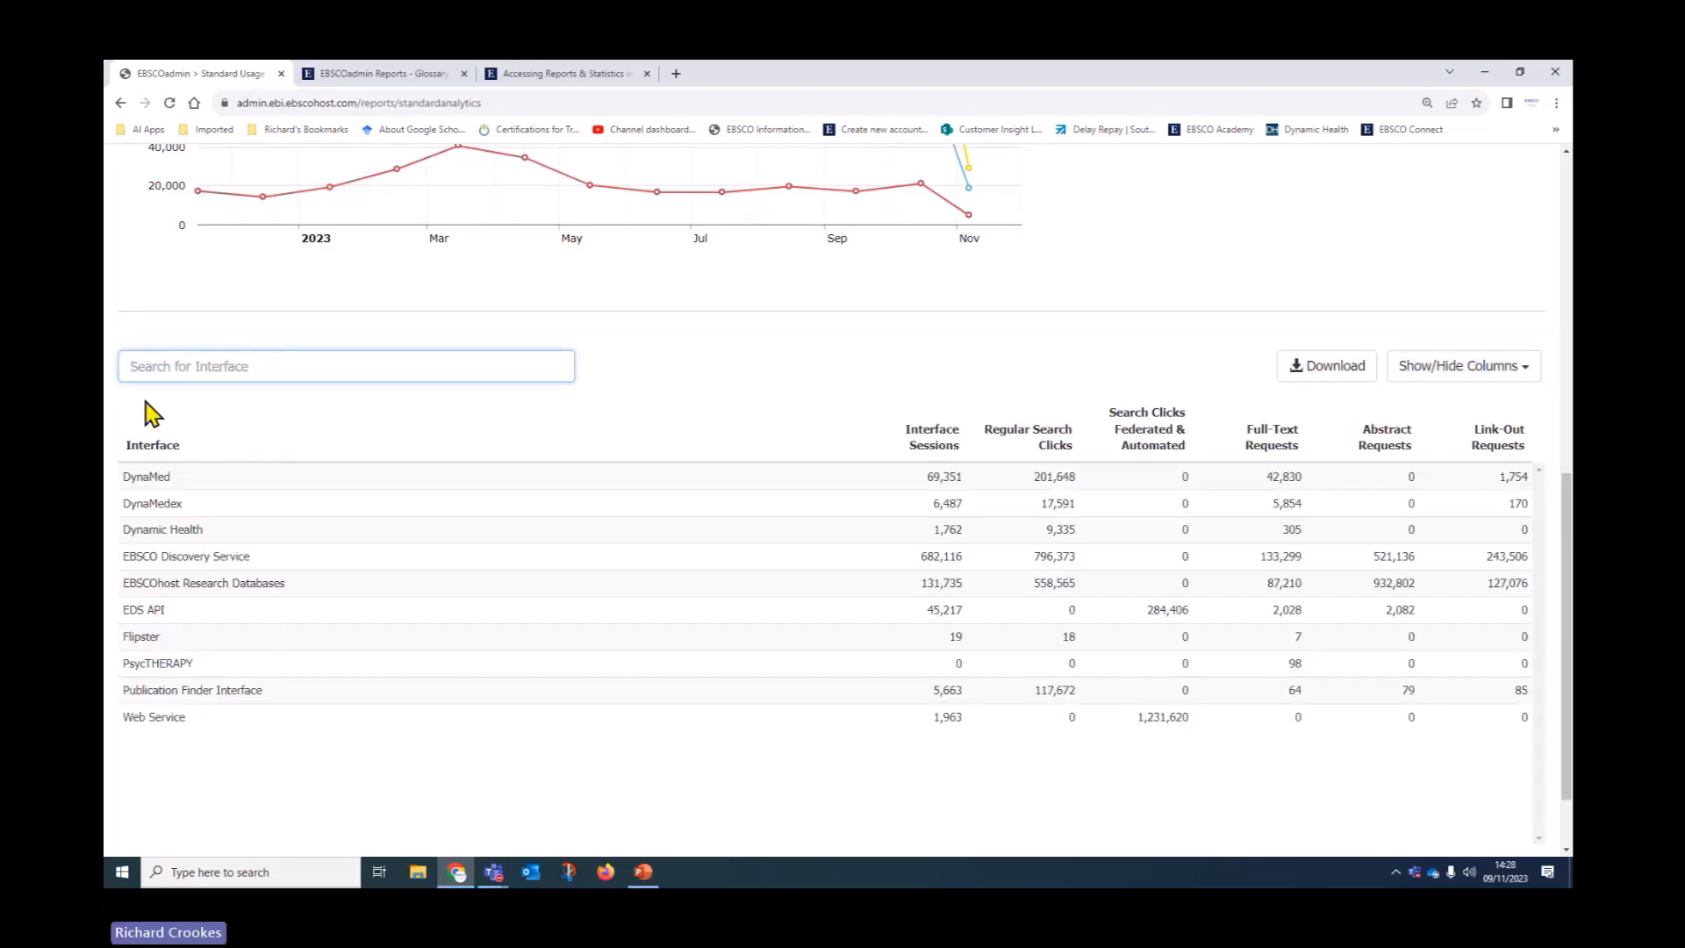
Scroll the Interface Usage table, then request the Login Usage Report, which returns an error page
scroll(412, 605, "up", 2)
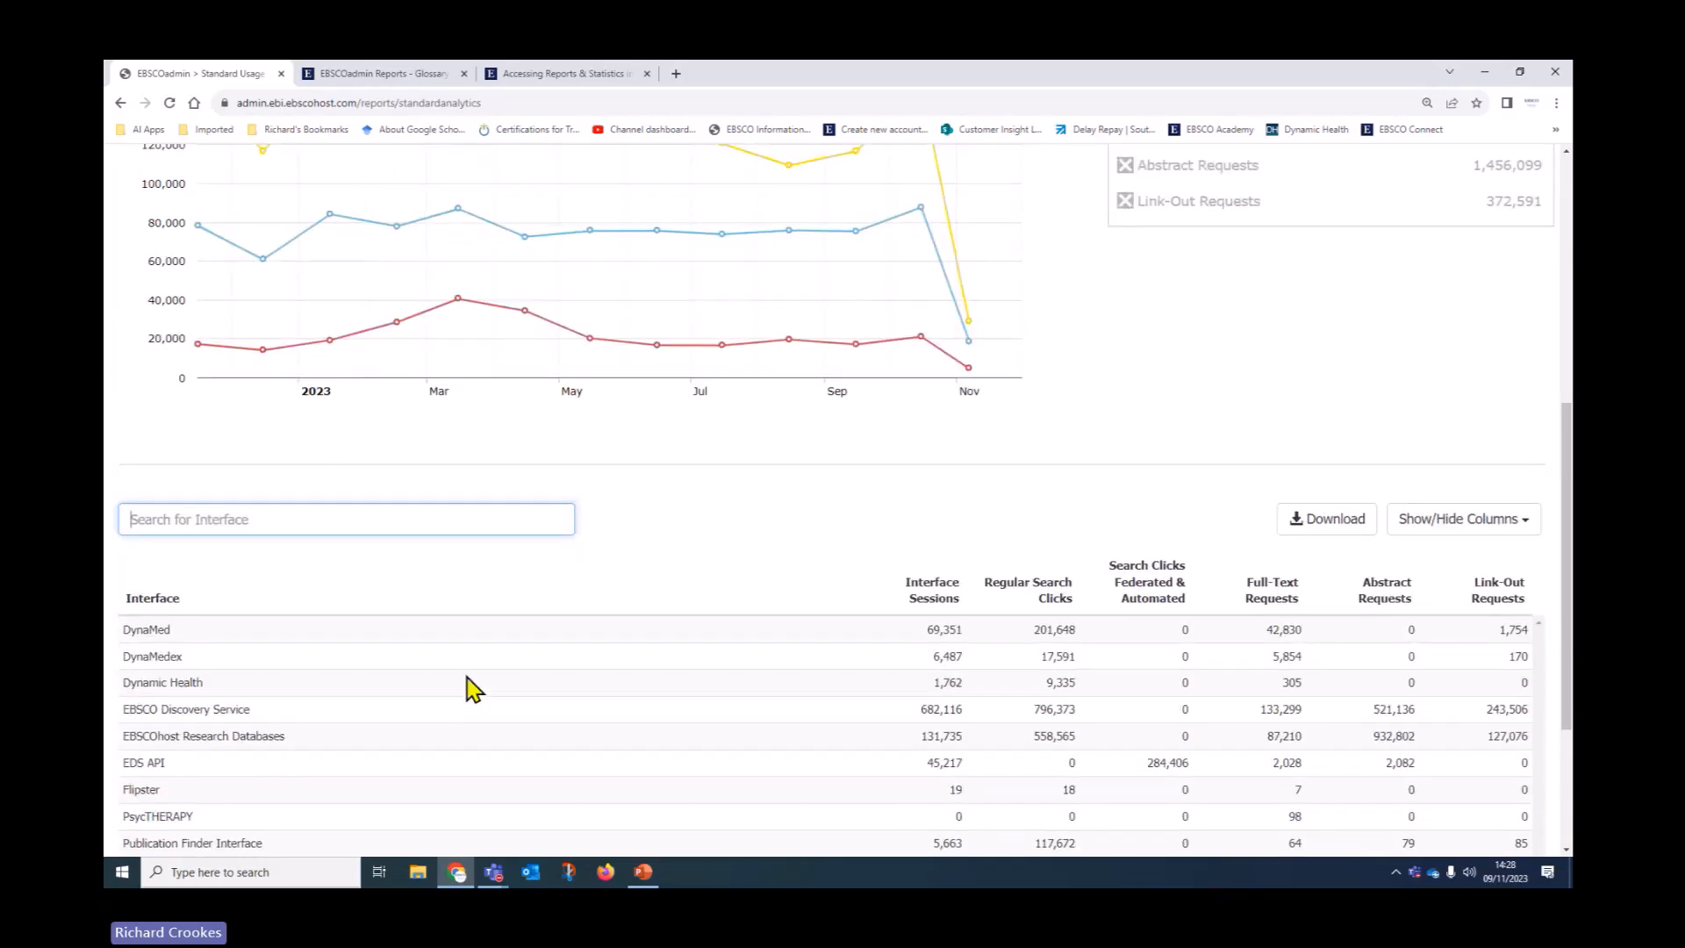
scroll(473, 688, "down", 3)
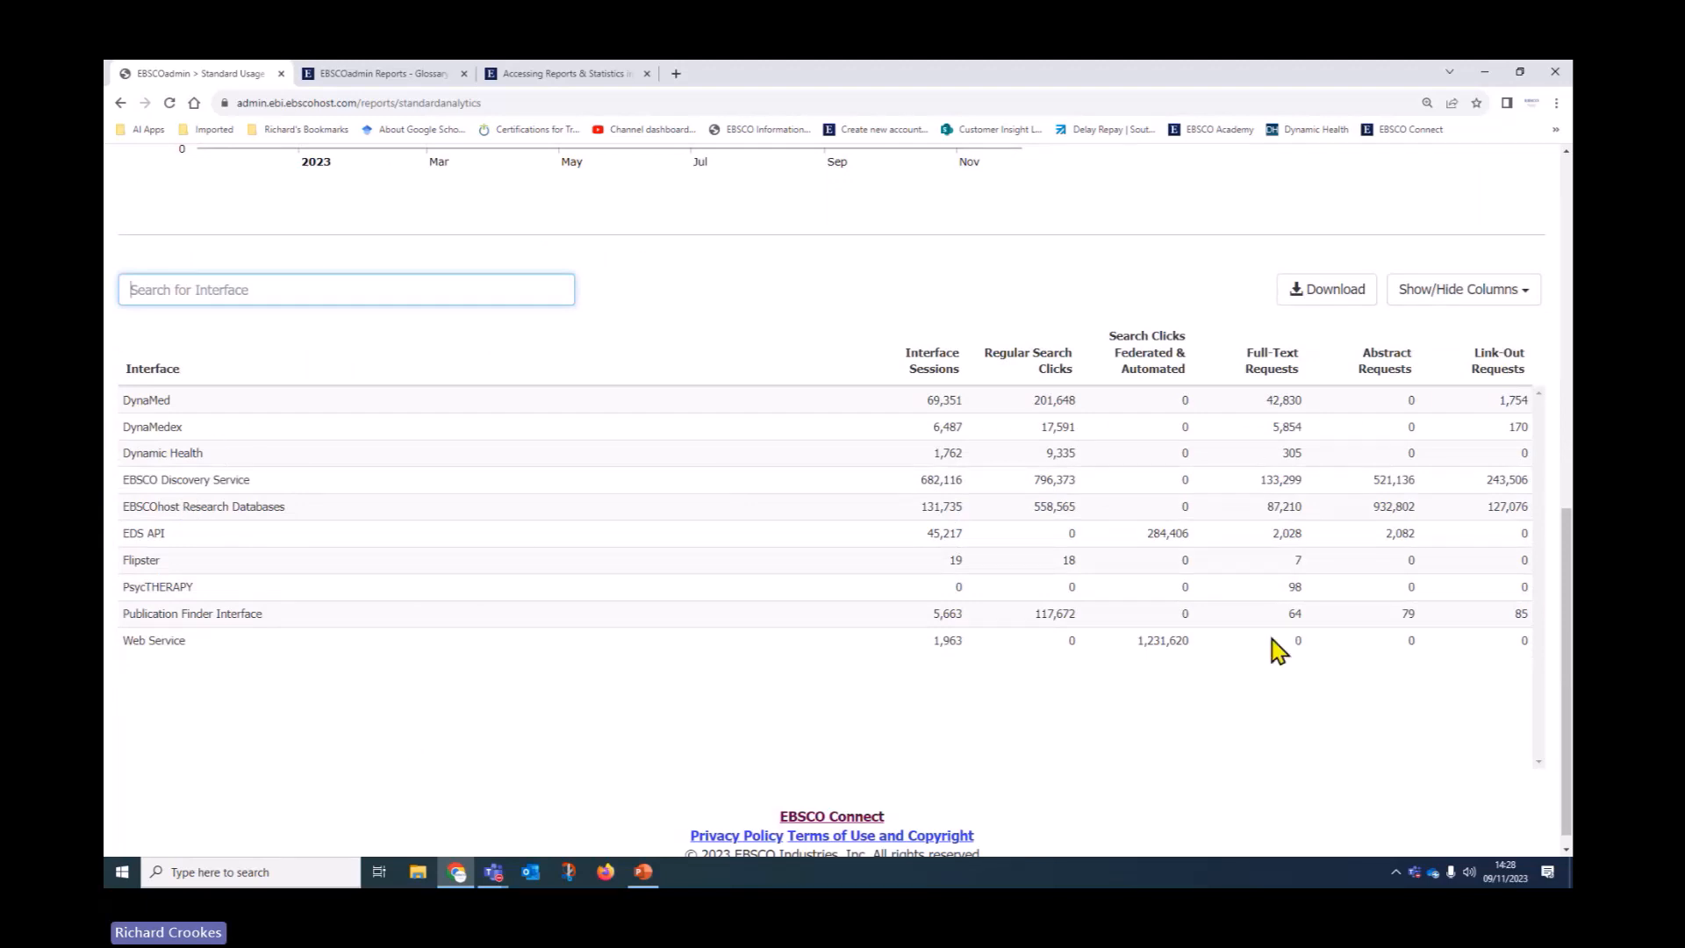
scroll(612, 556, "up", 7)
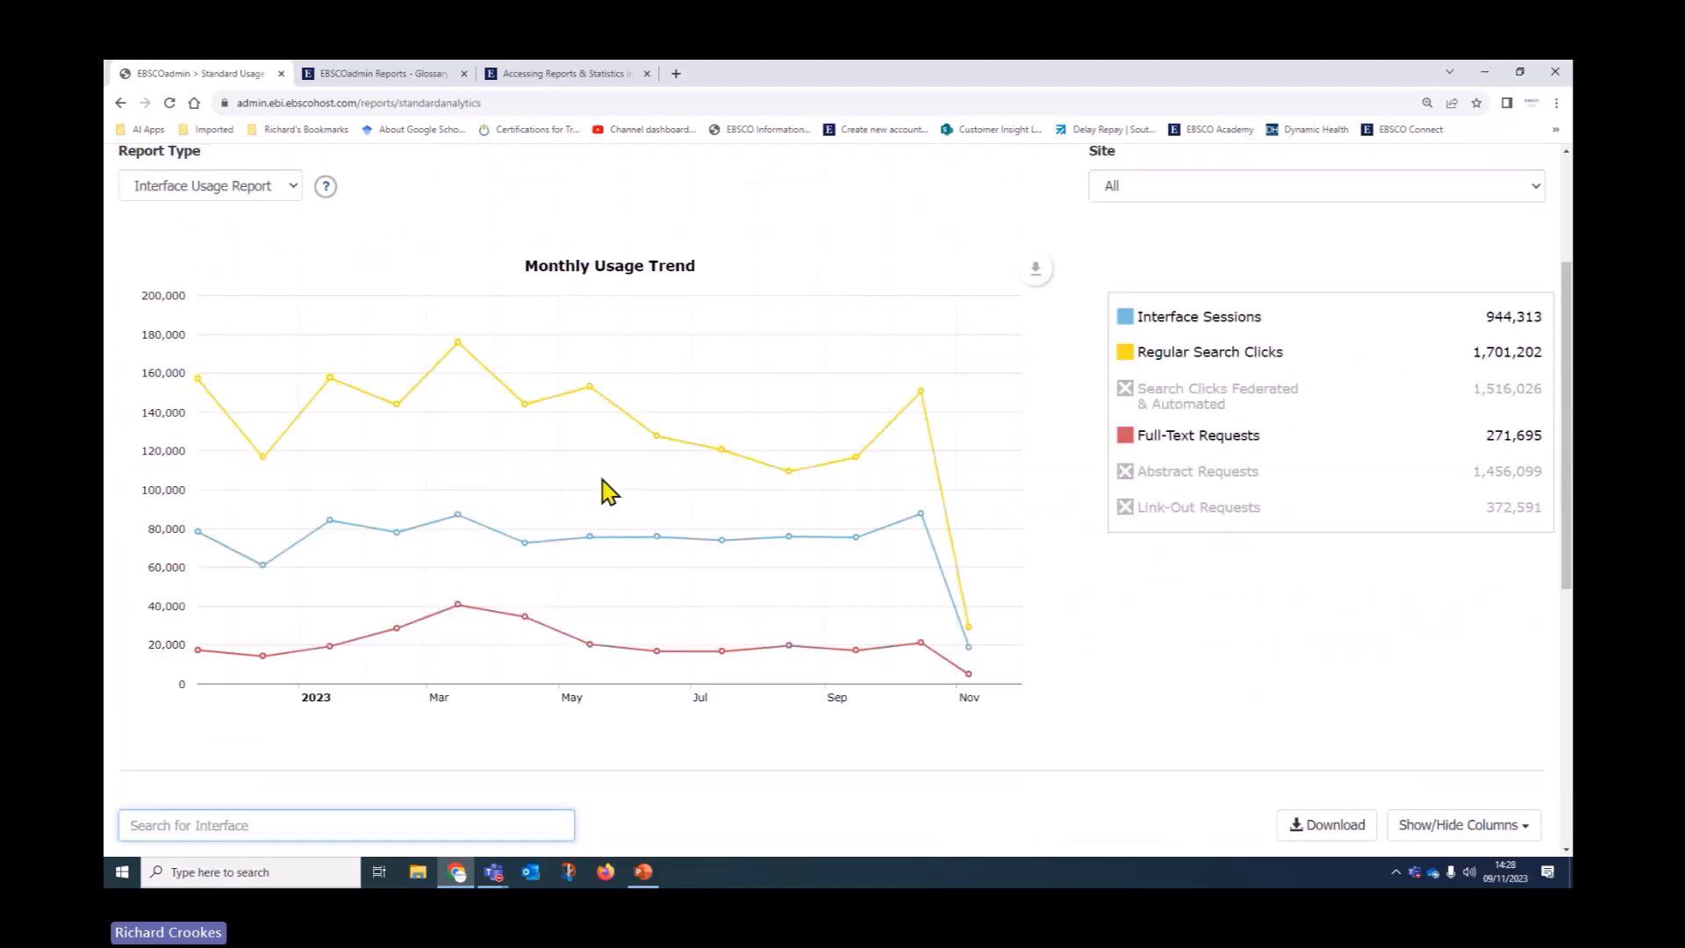
scroll(608, 493, "up", 3)
scroll(605, 491, "down", 1)
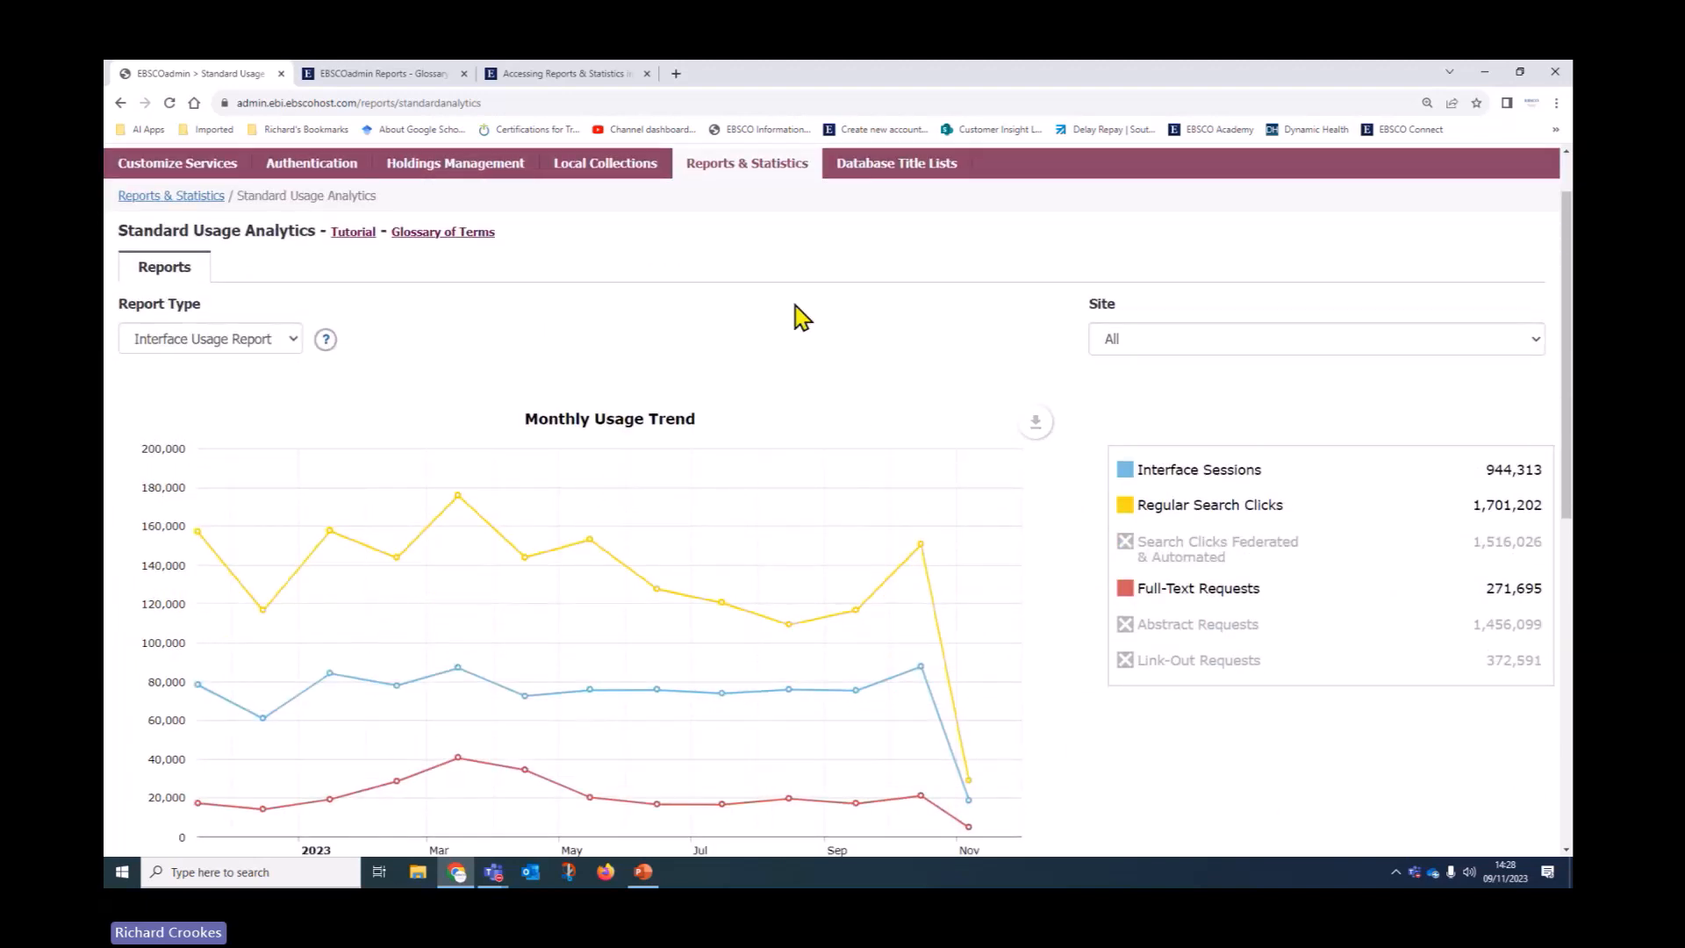
left_click(282, 342)
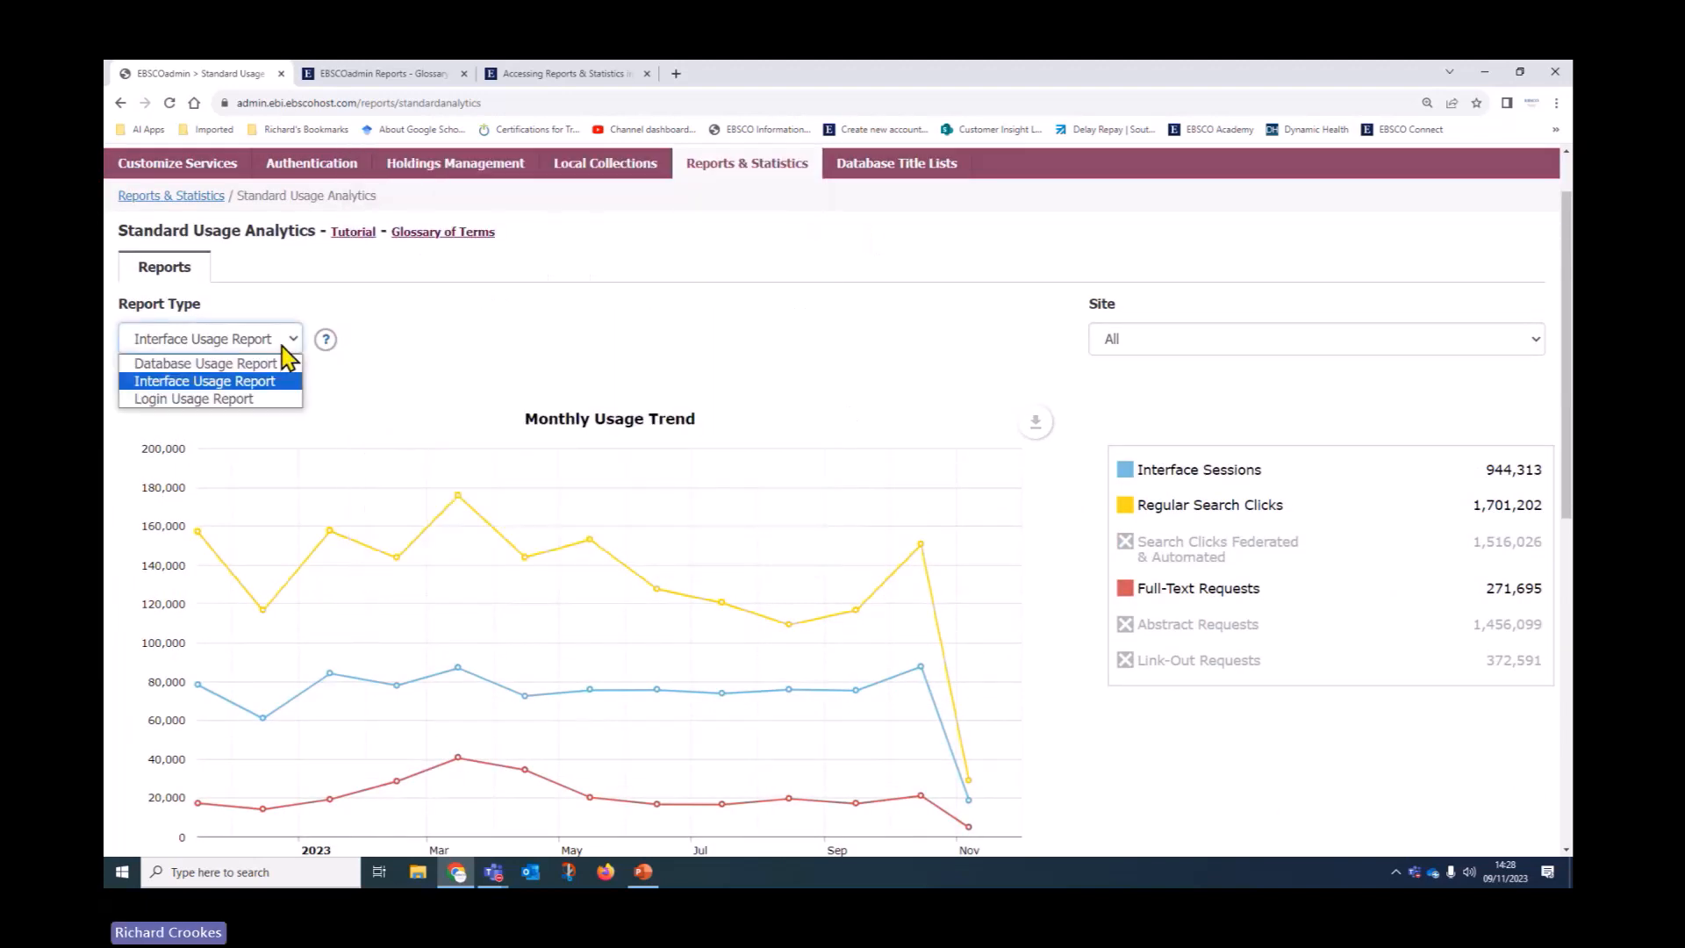
left_click(194, 398)
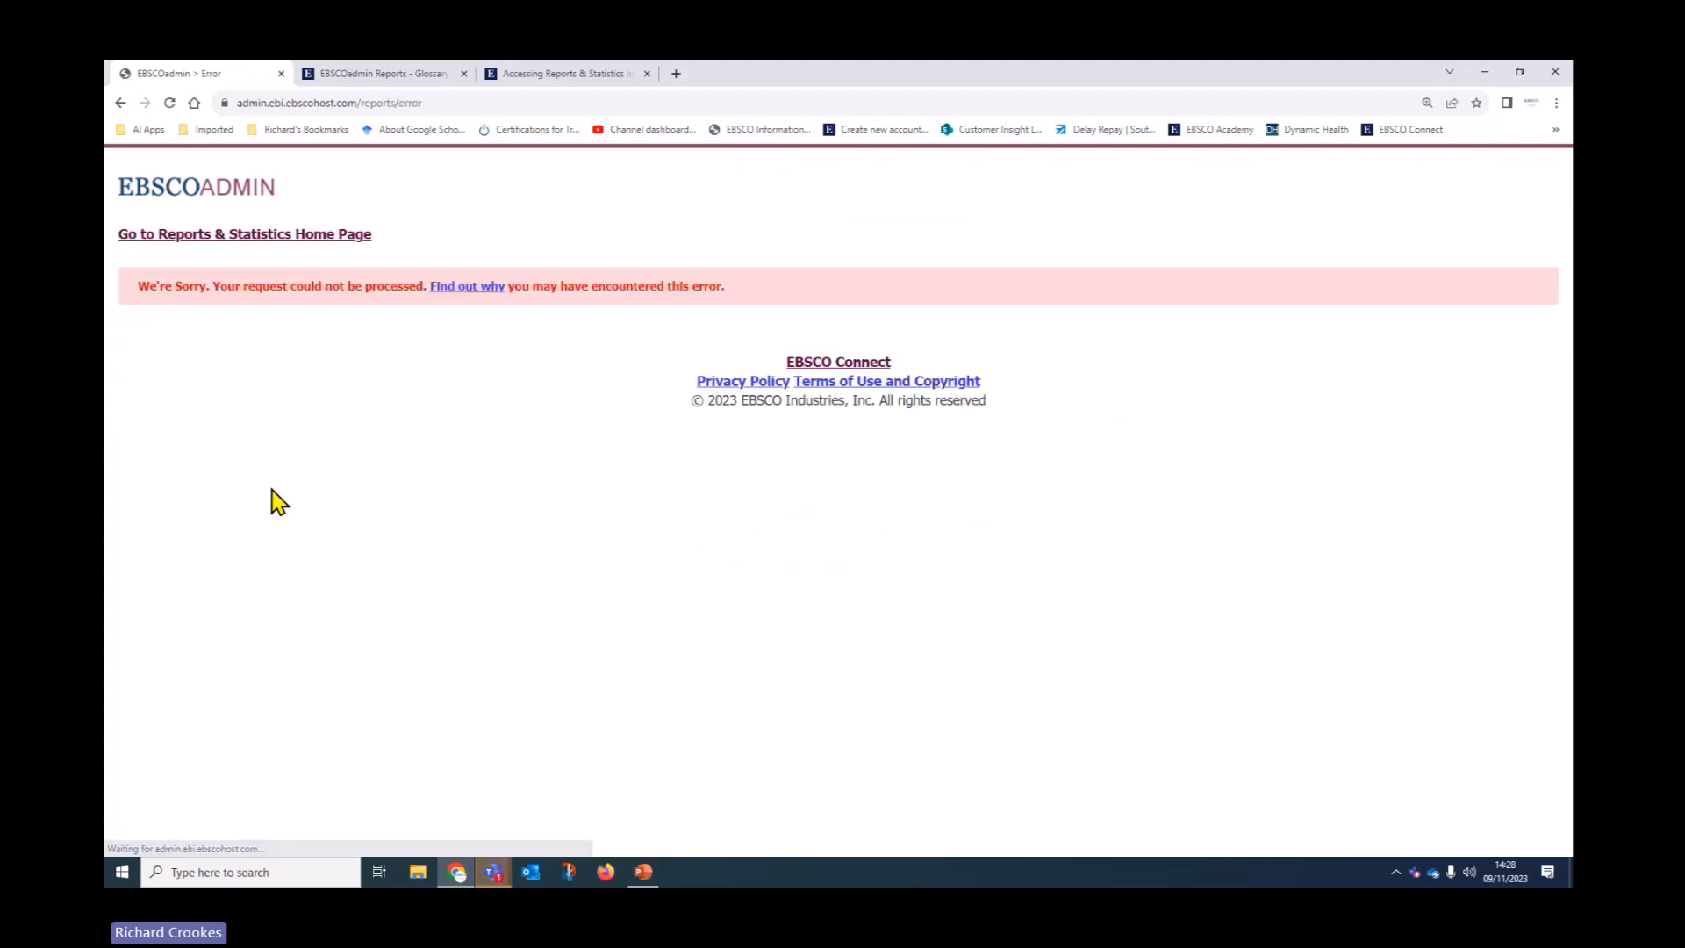
Check why the error occurred, then return to Standard Usage Analytics via the Reports & Statistics home page
left_click(471, 287)
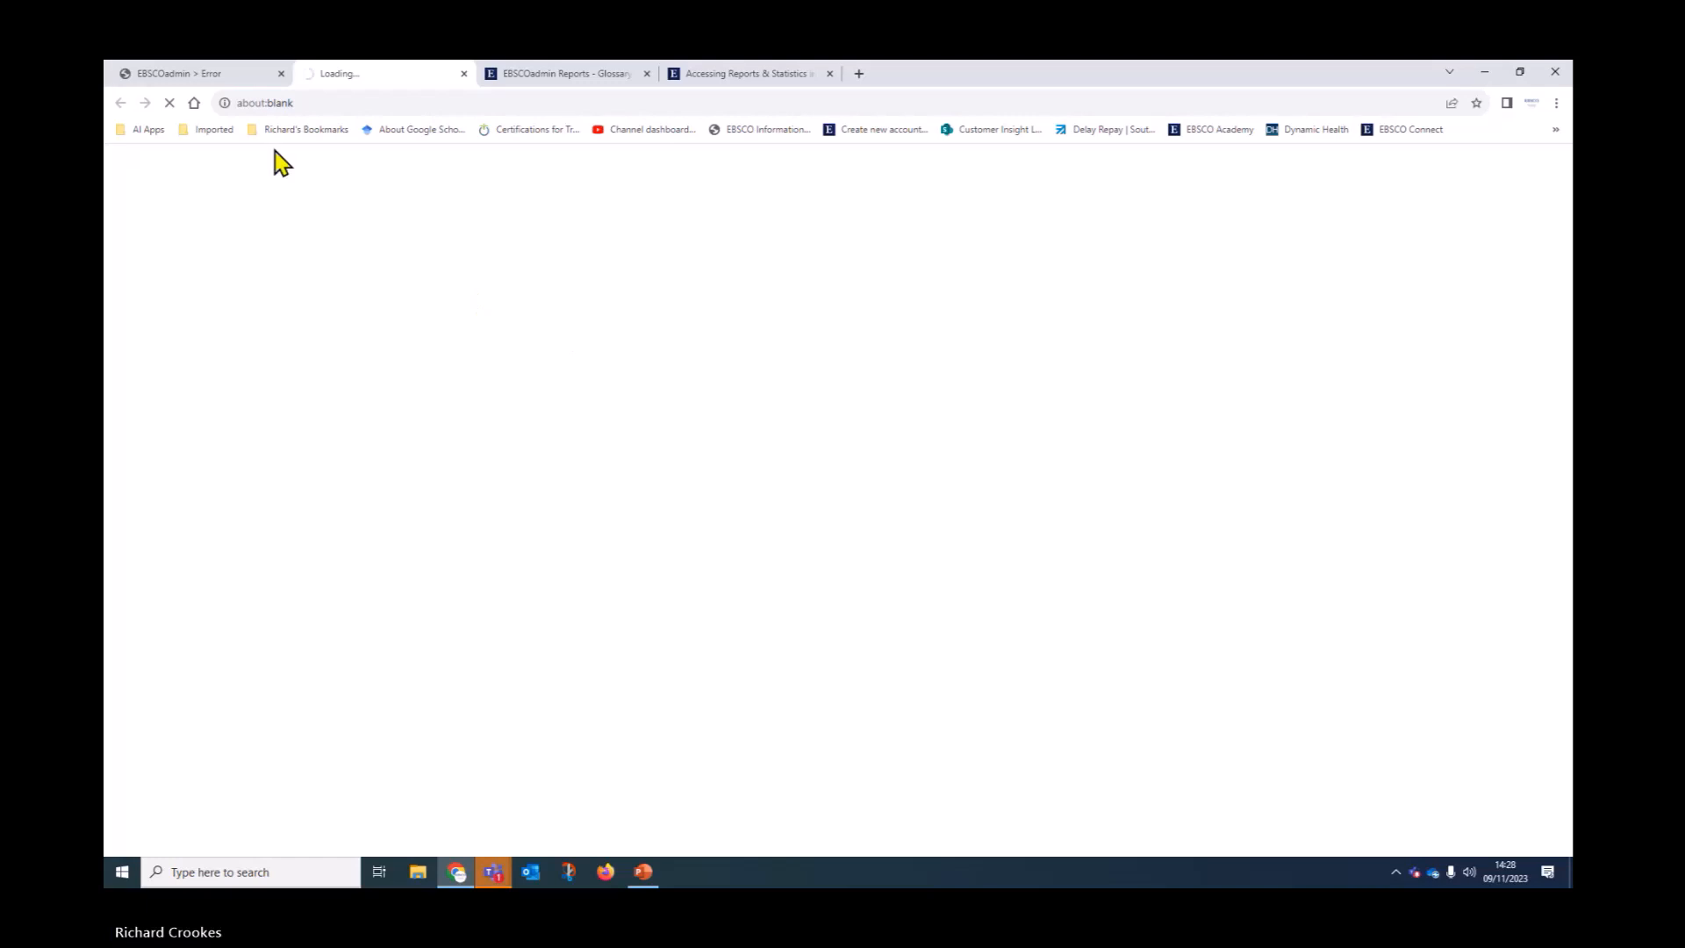
left_click(260, 78)
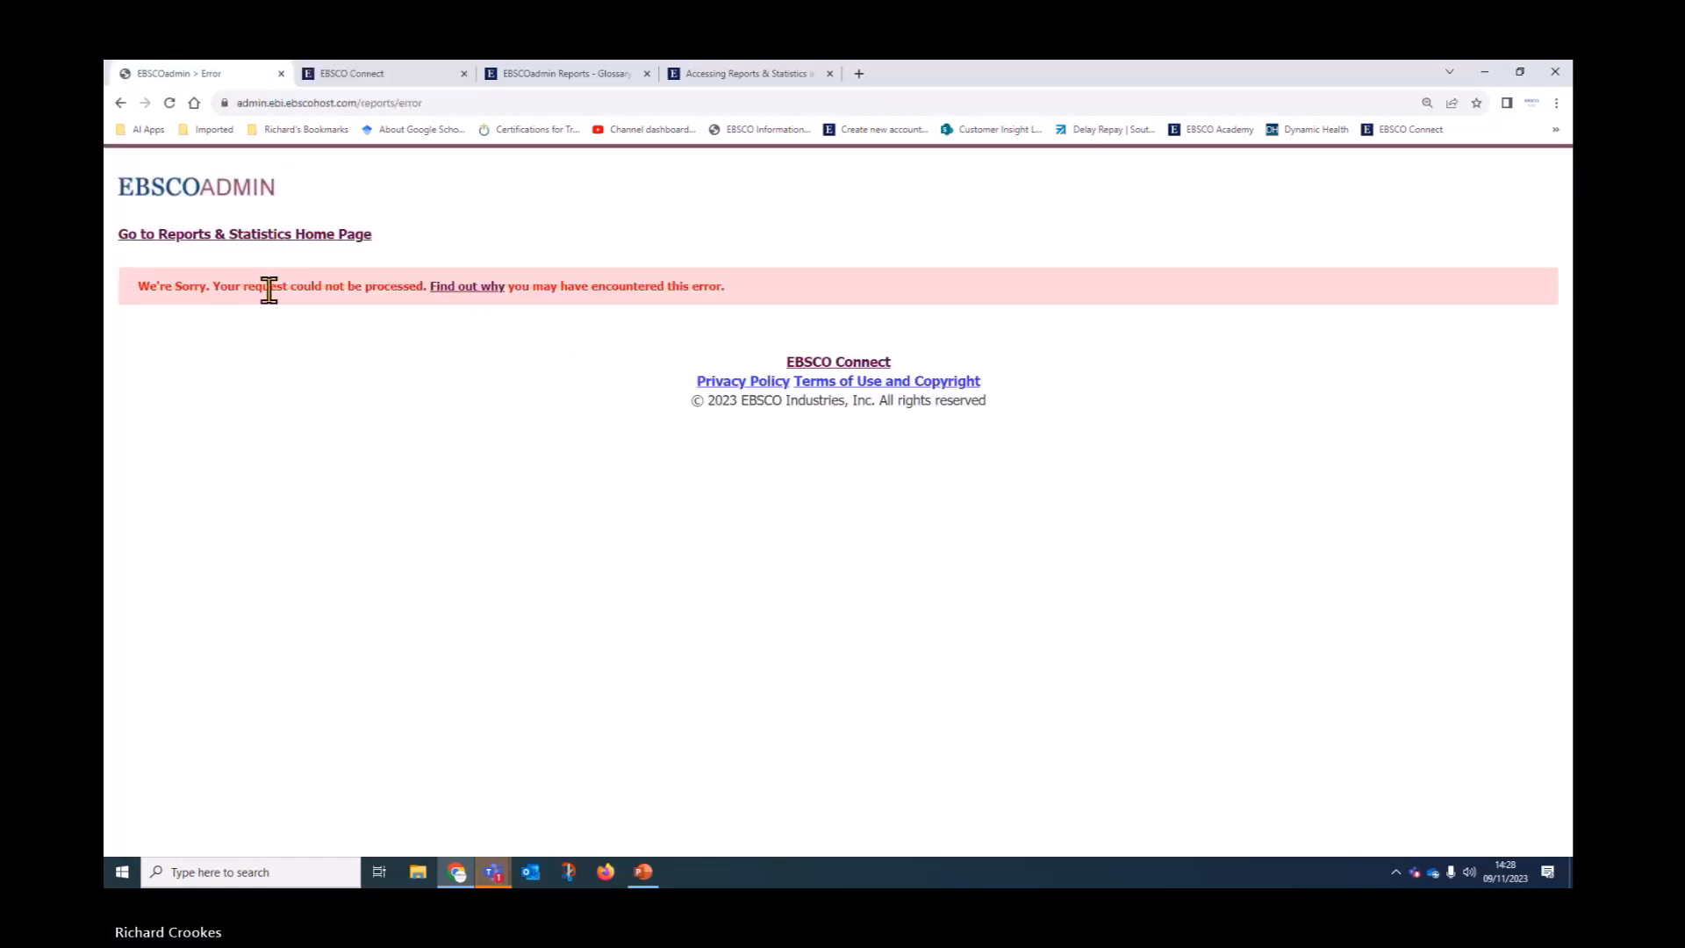
left_click(218, 240)
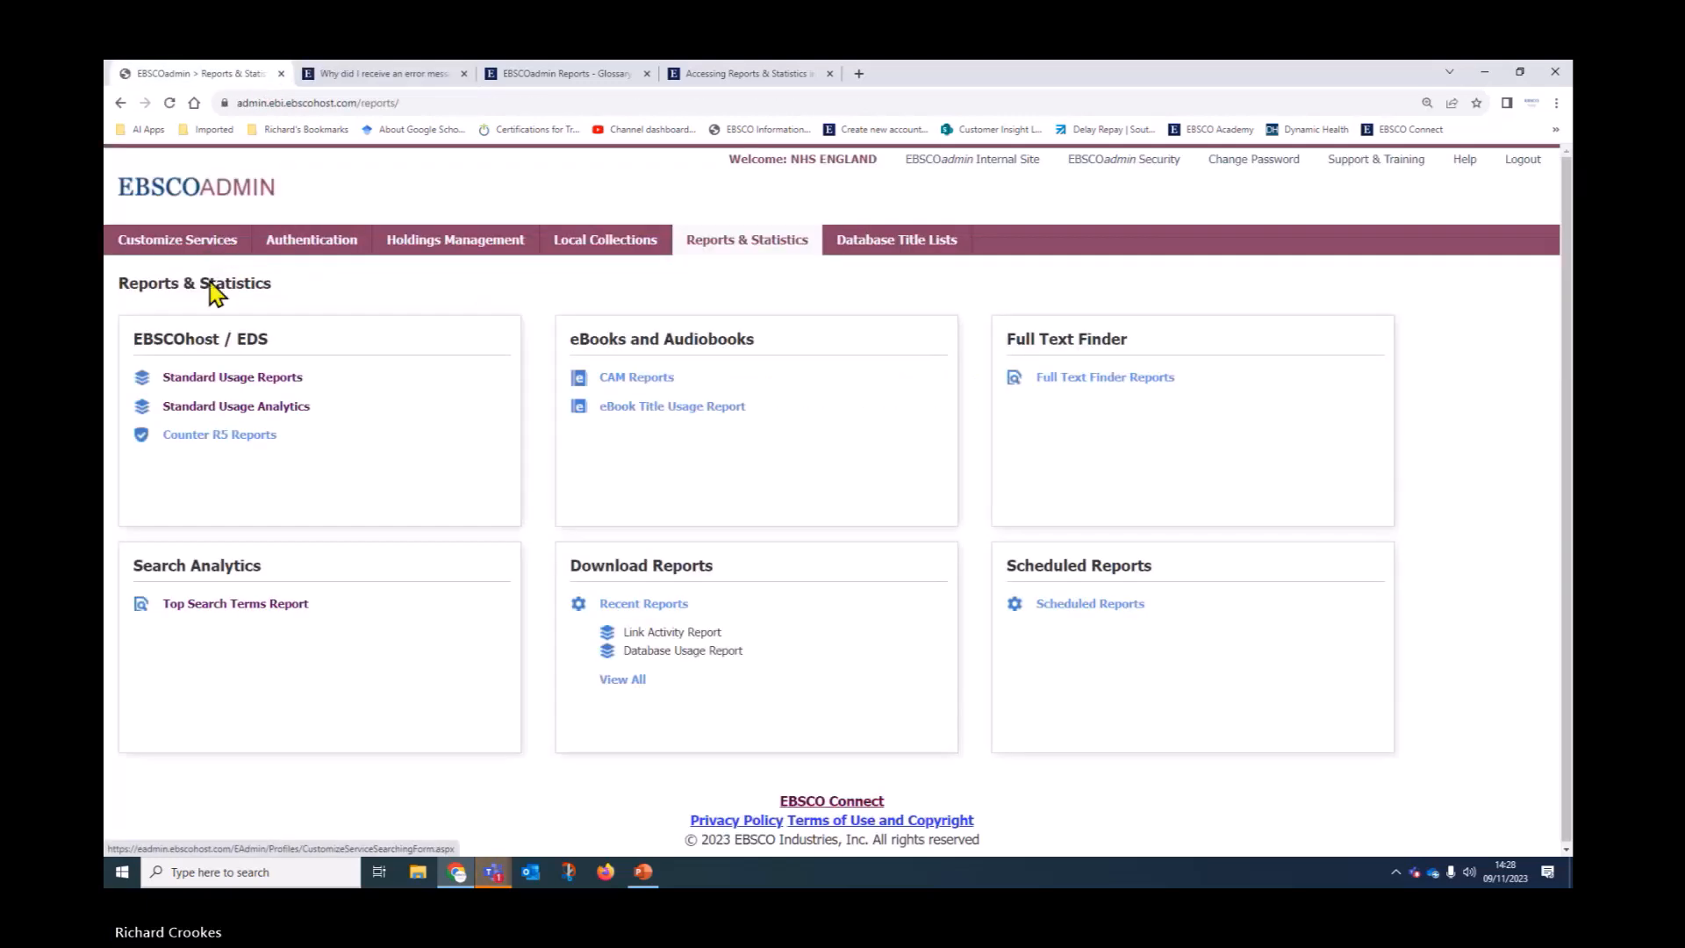
left_click(260, 407)
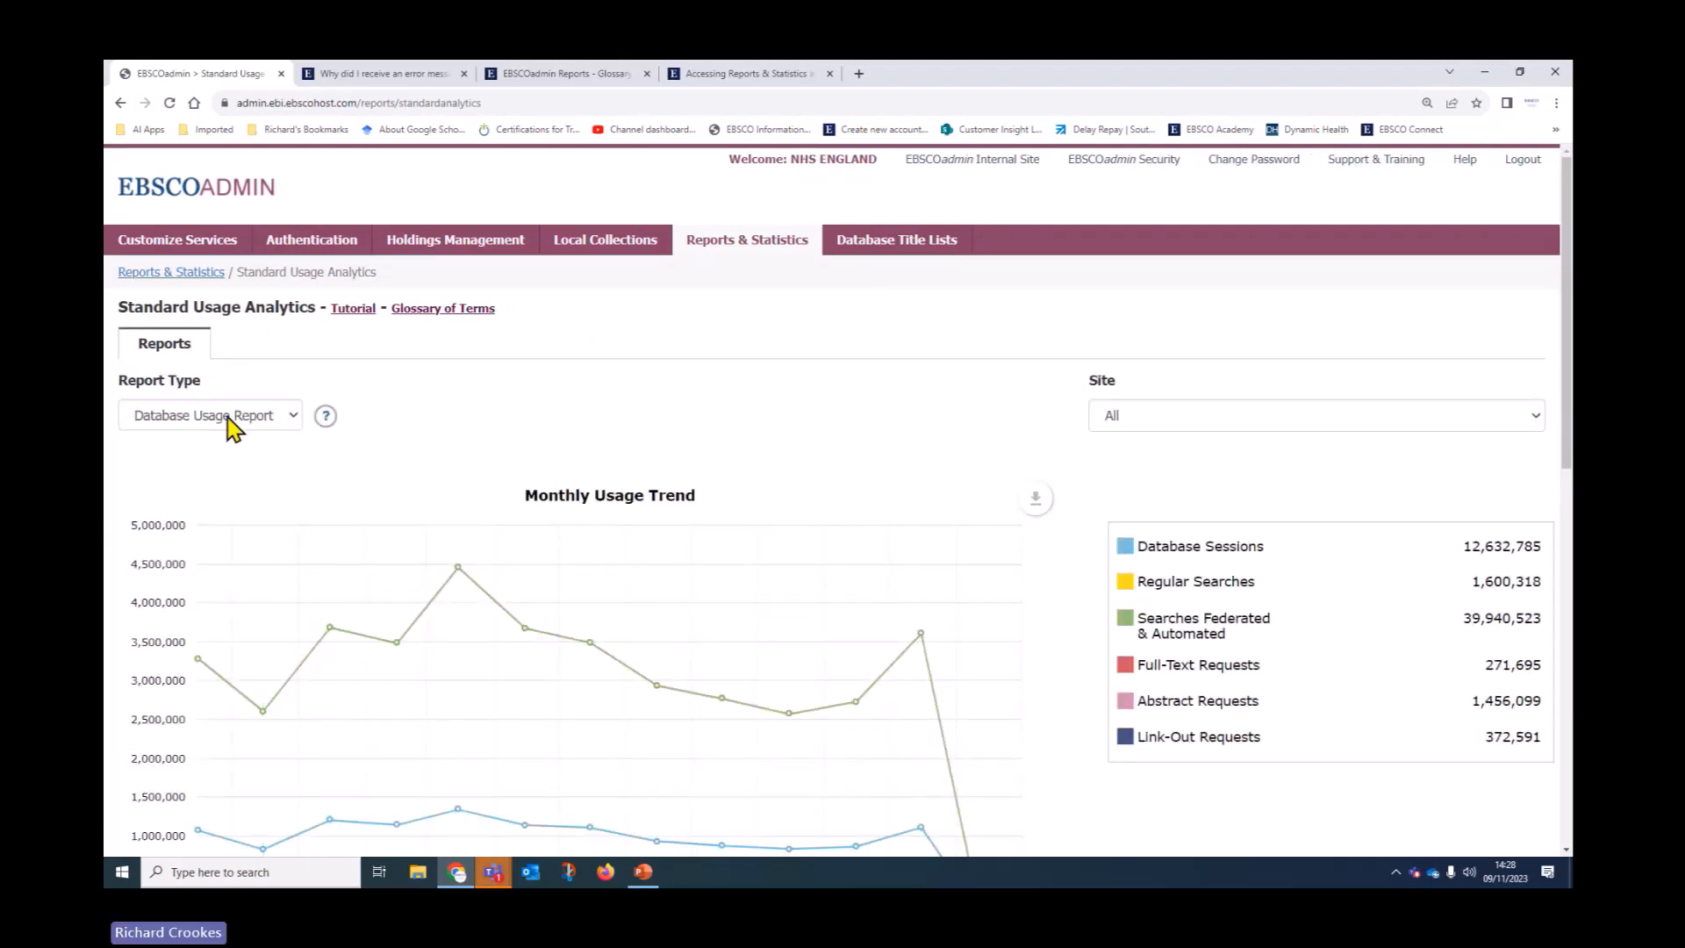
left_click(226, 417)
Load the Login Usage Report and scroll down to the Login Method 13 Month Trend
left_click(207, 478)
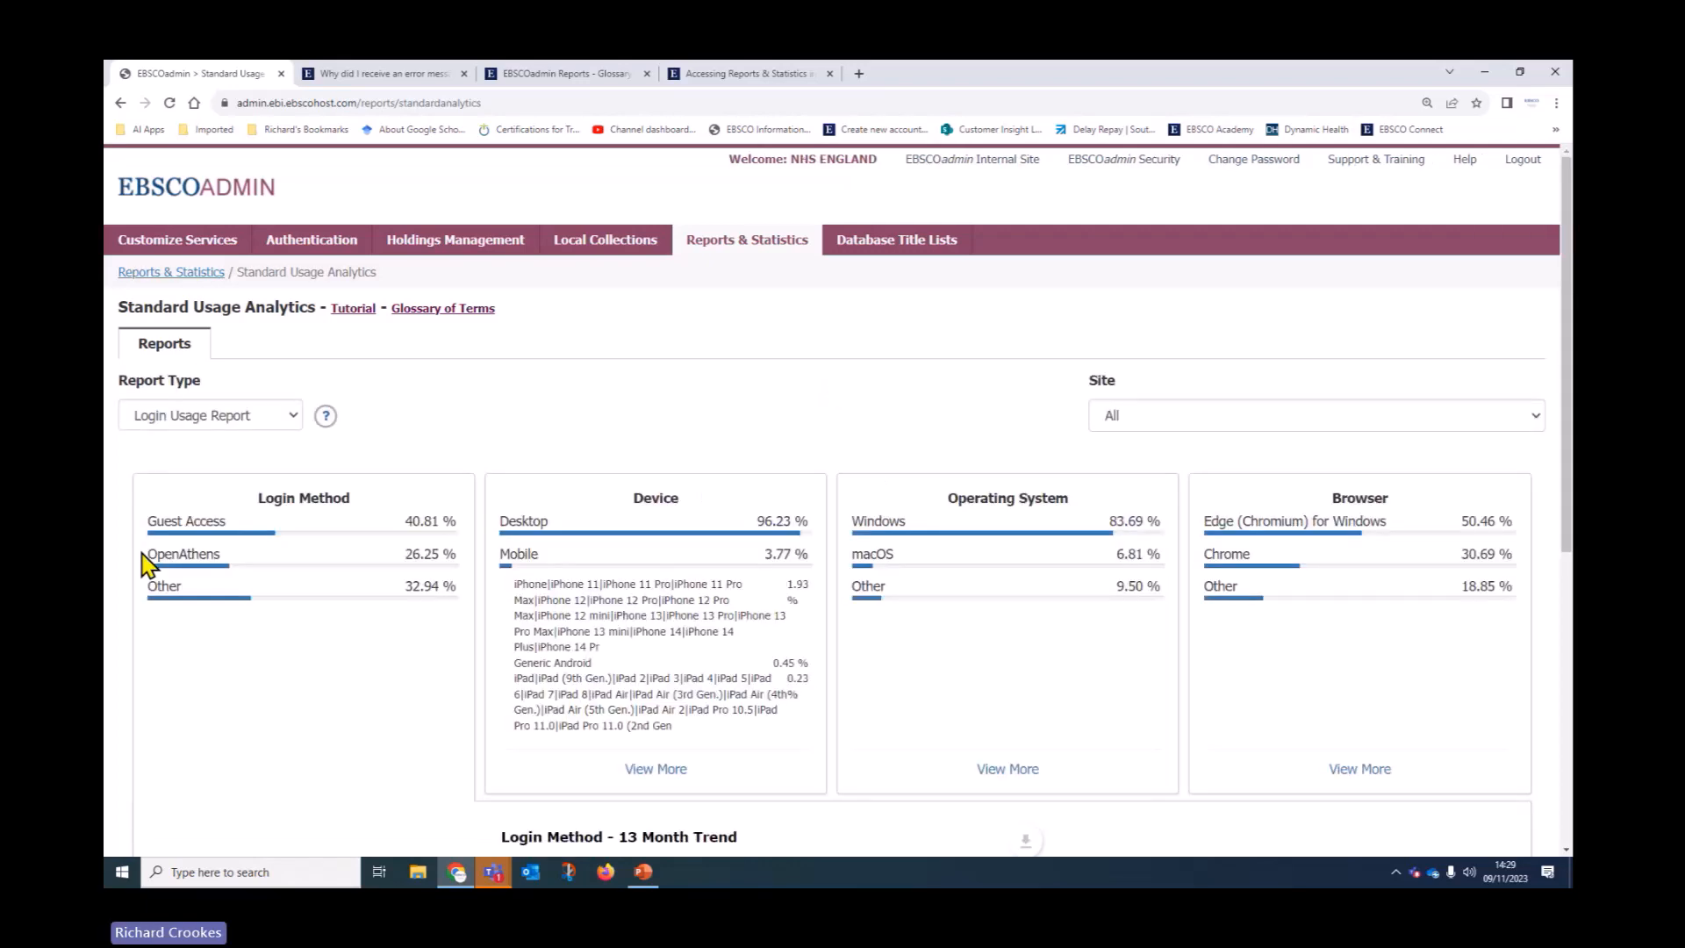
scroll(356, 627, "down", 2)
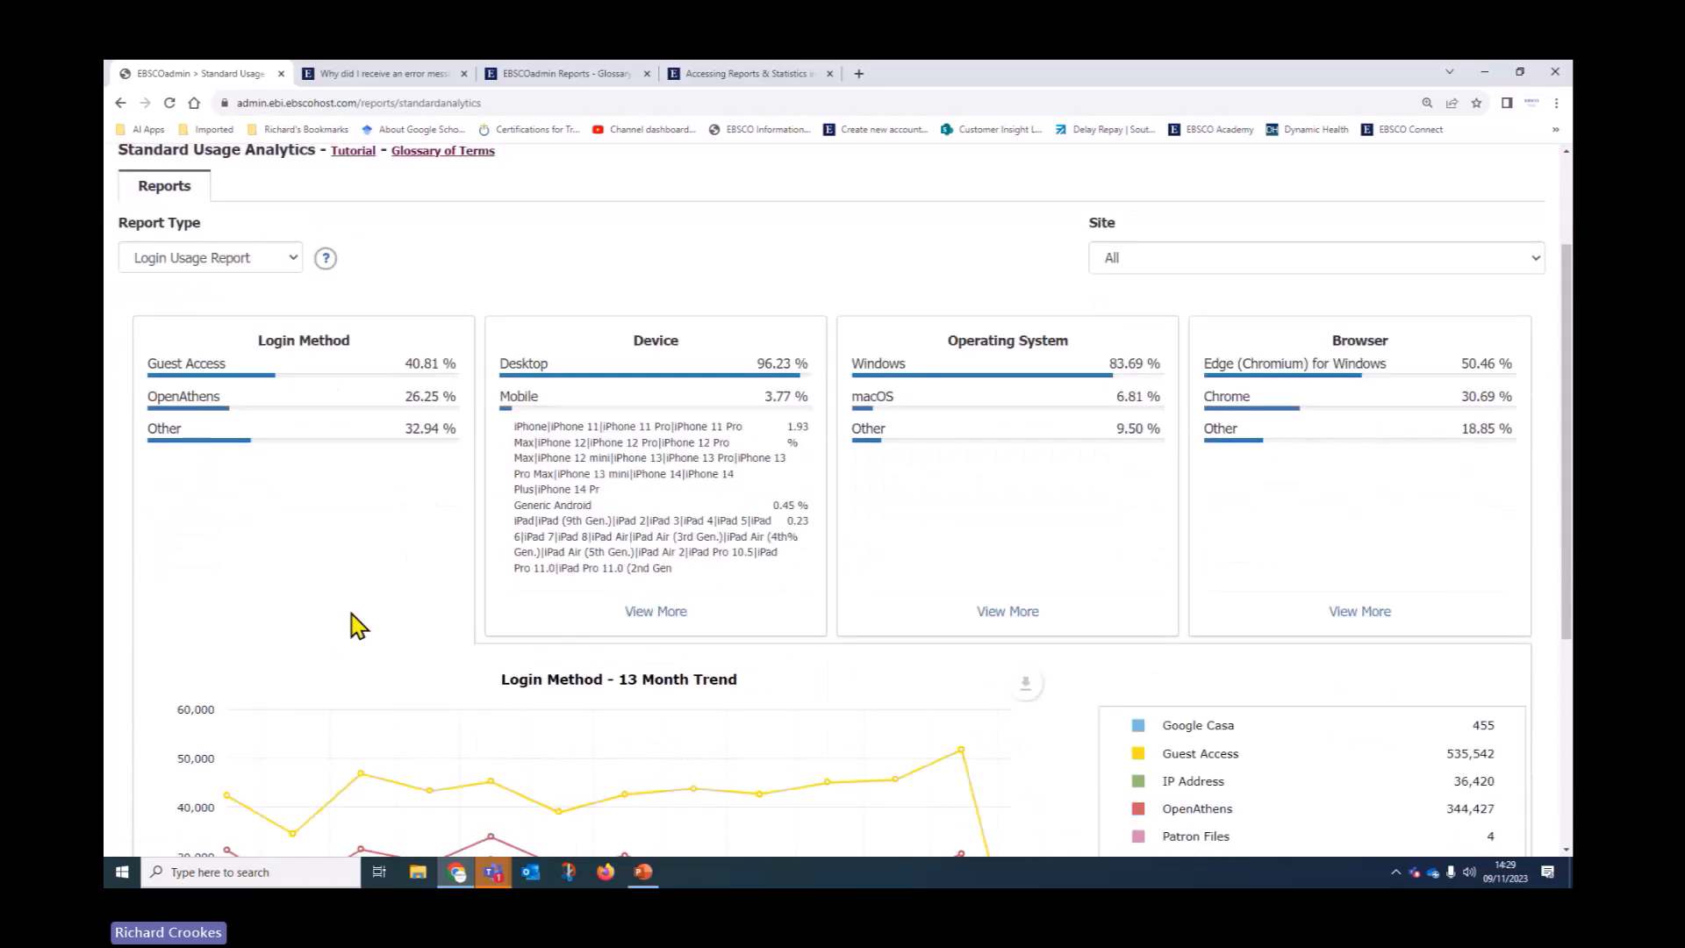
scroll(355, 626, "down", 1)
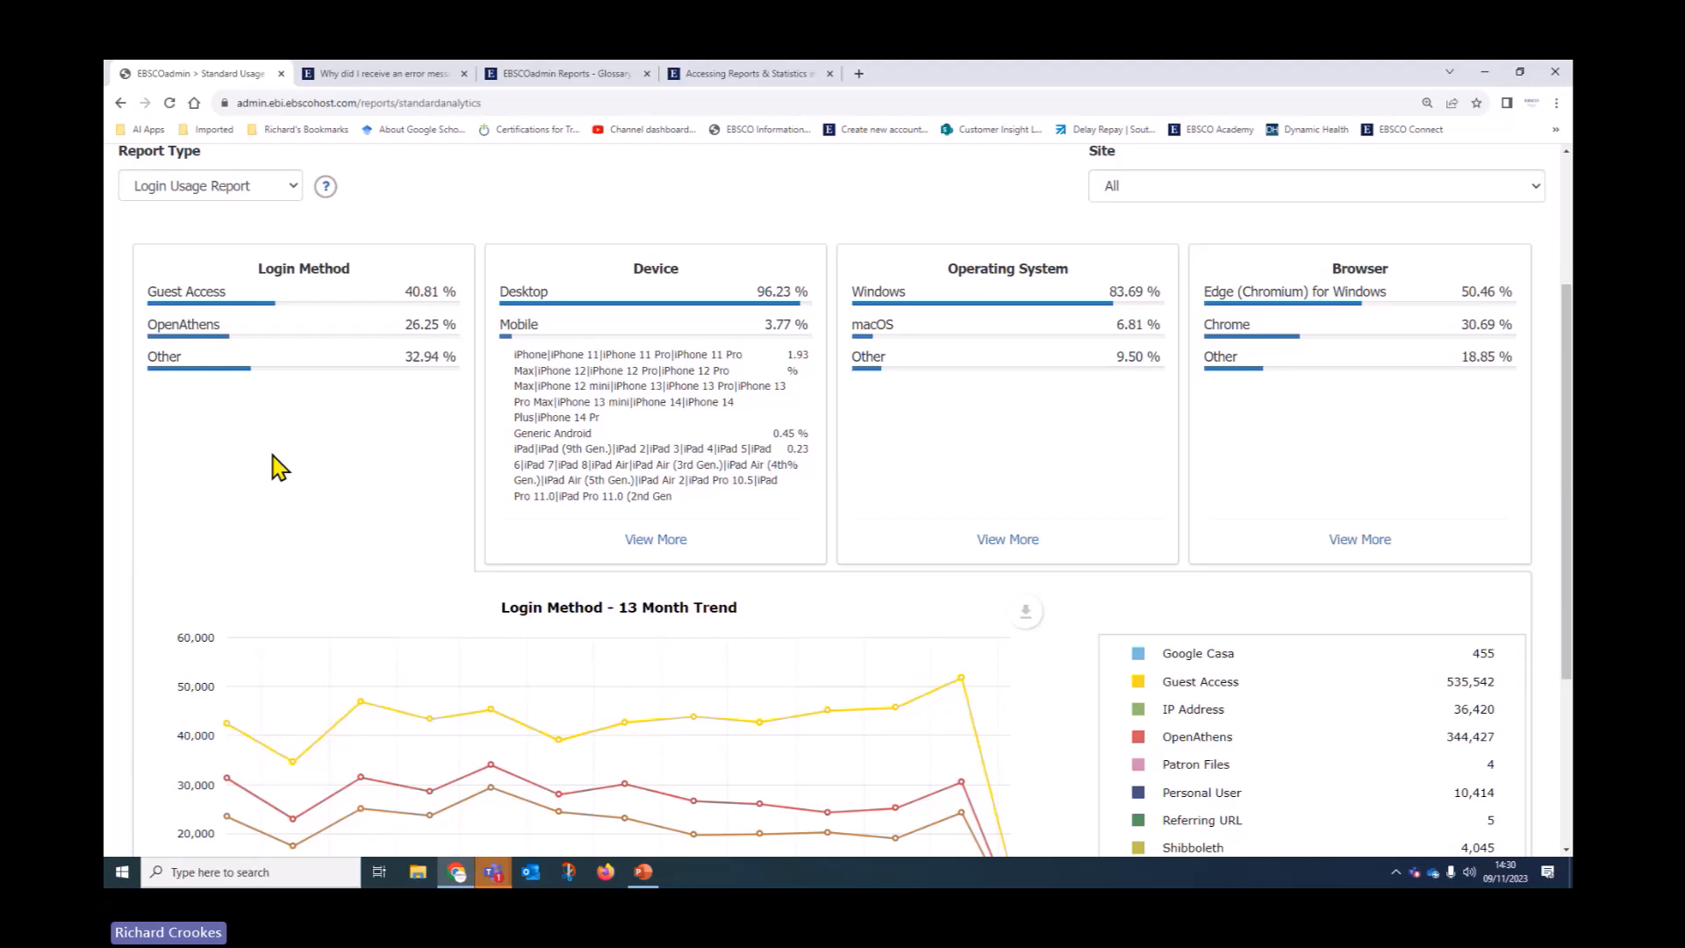
scroll(315, 527, "down", 2)
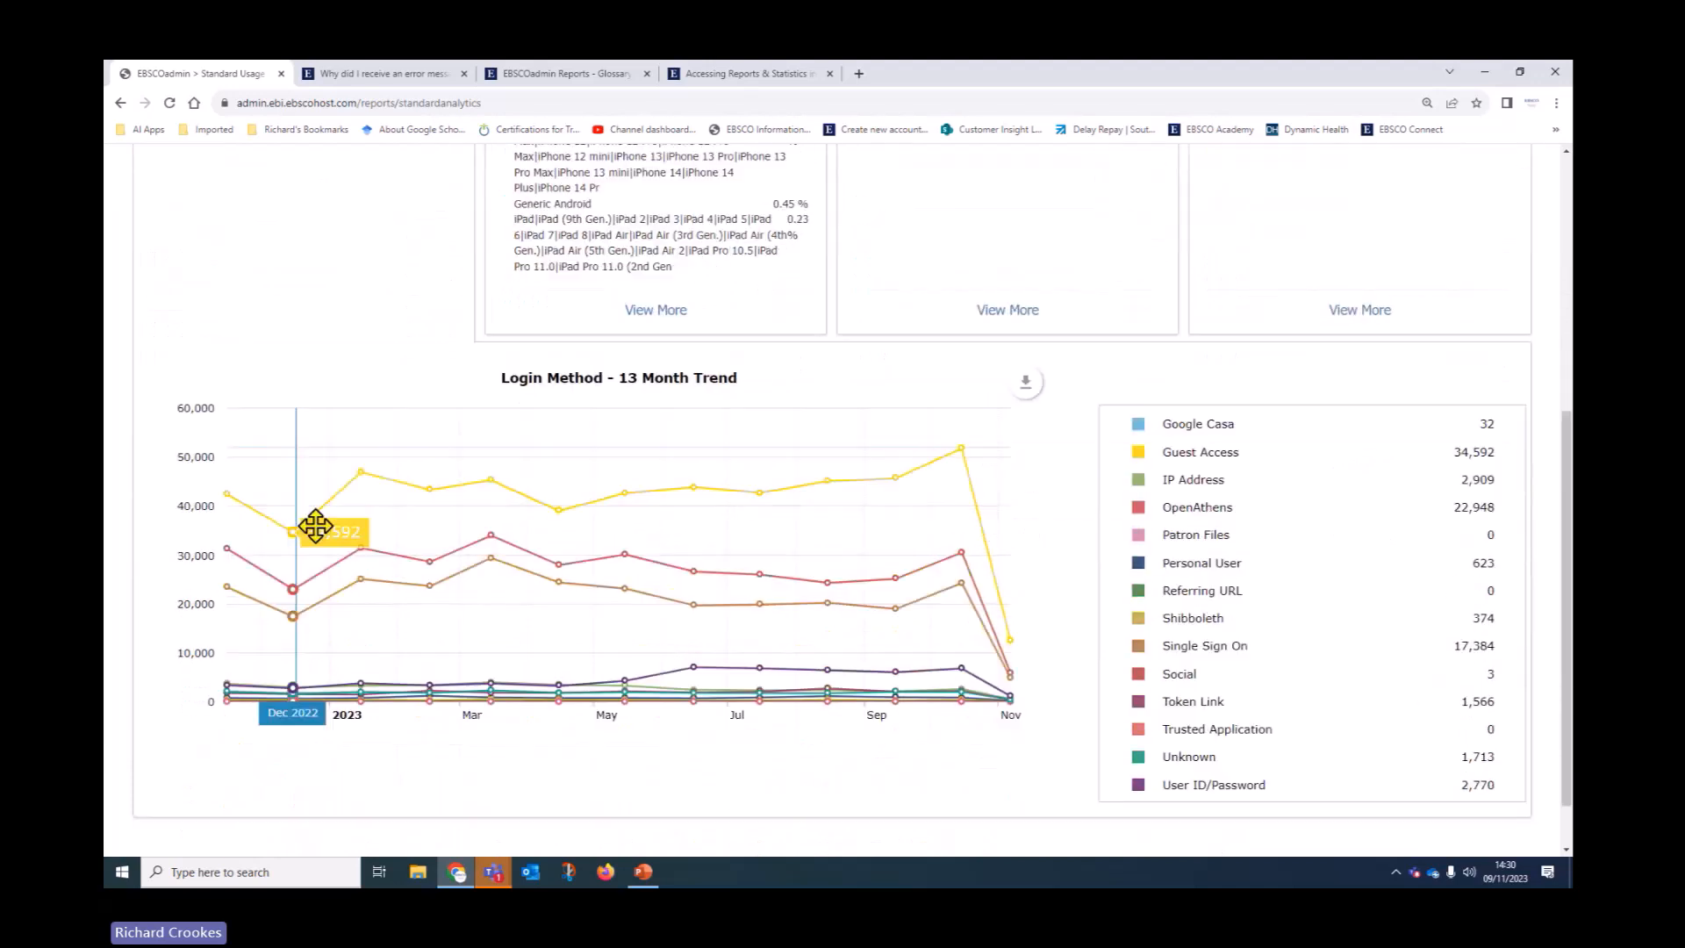
scroll(315, 527, "down", 2)
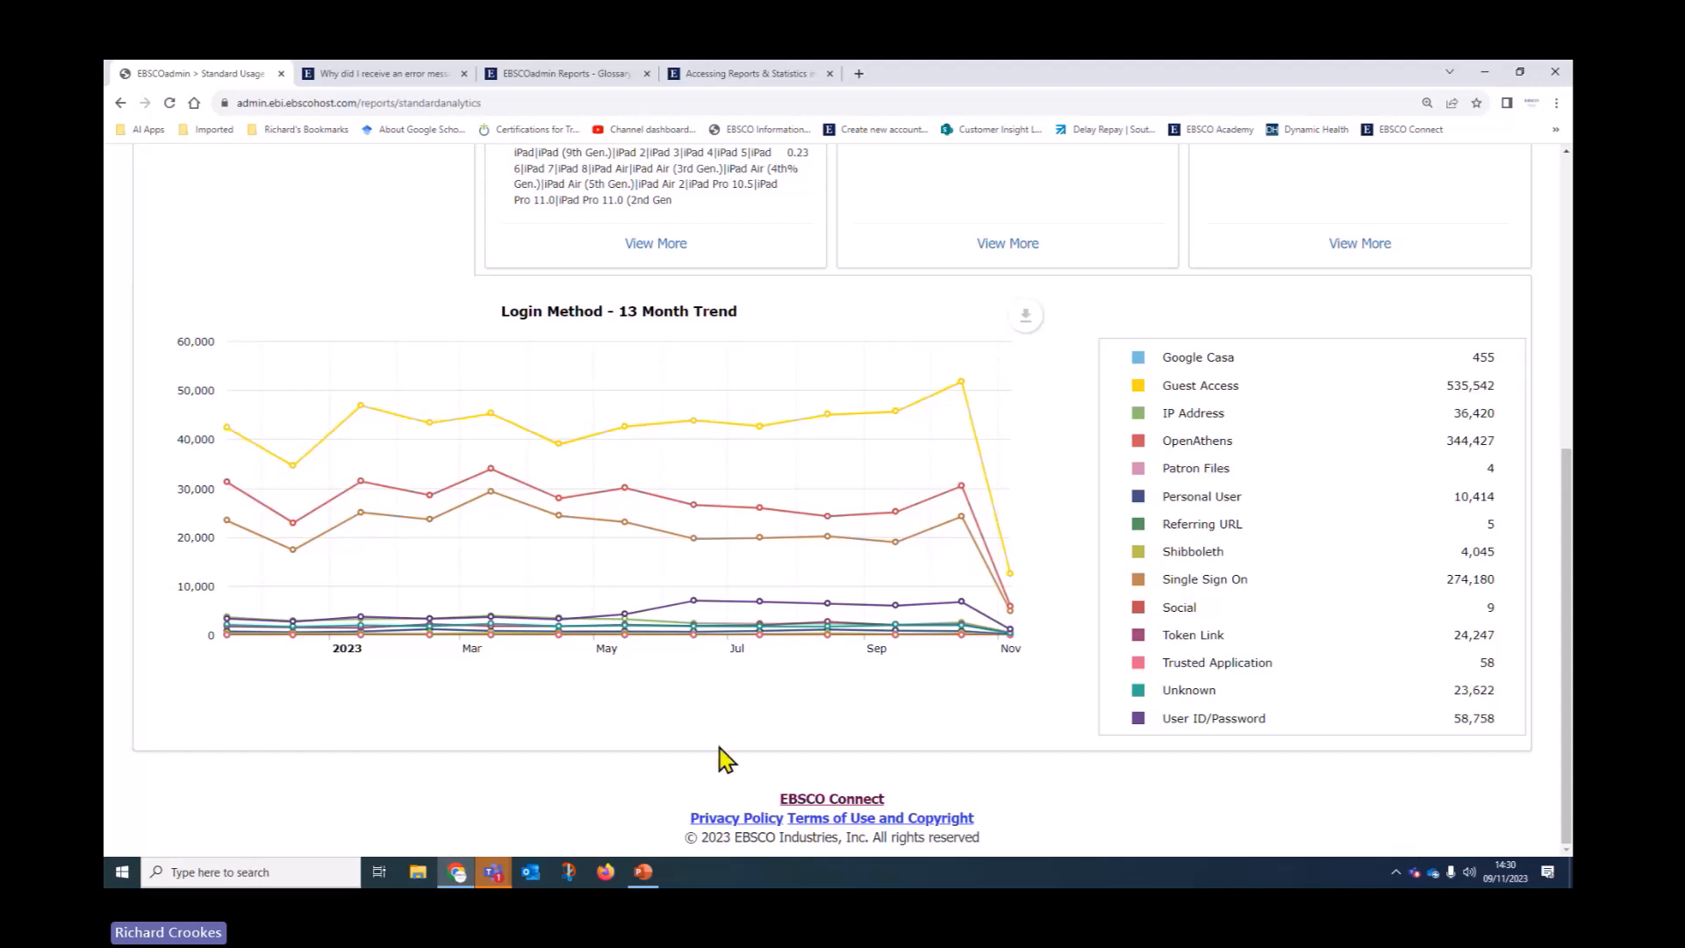
mouse_move(847, 415)
scroll(869, 774, "up", 1)
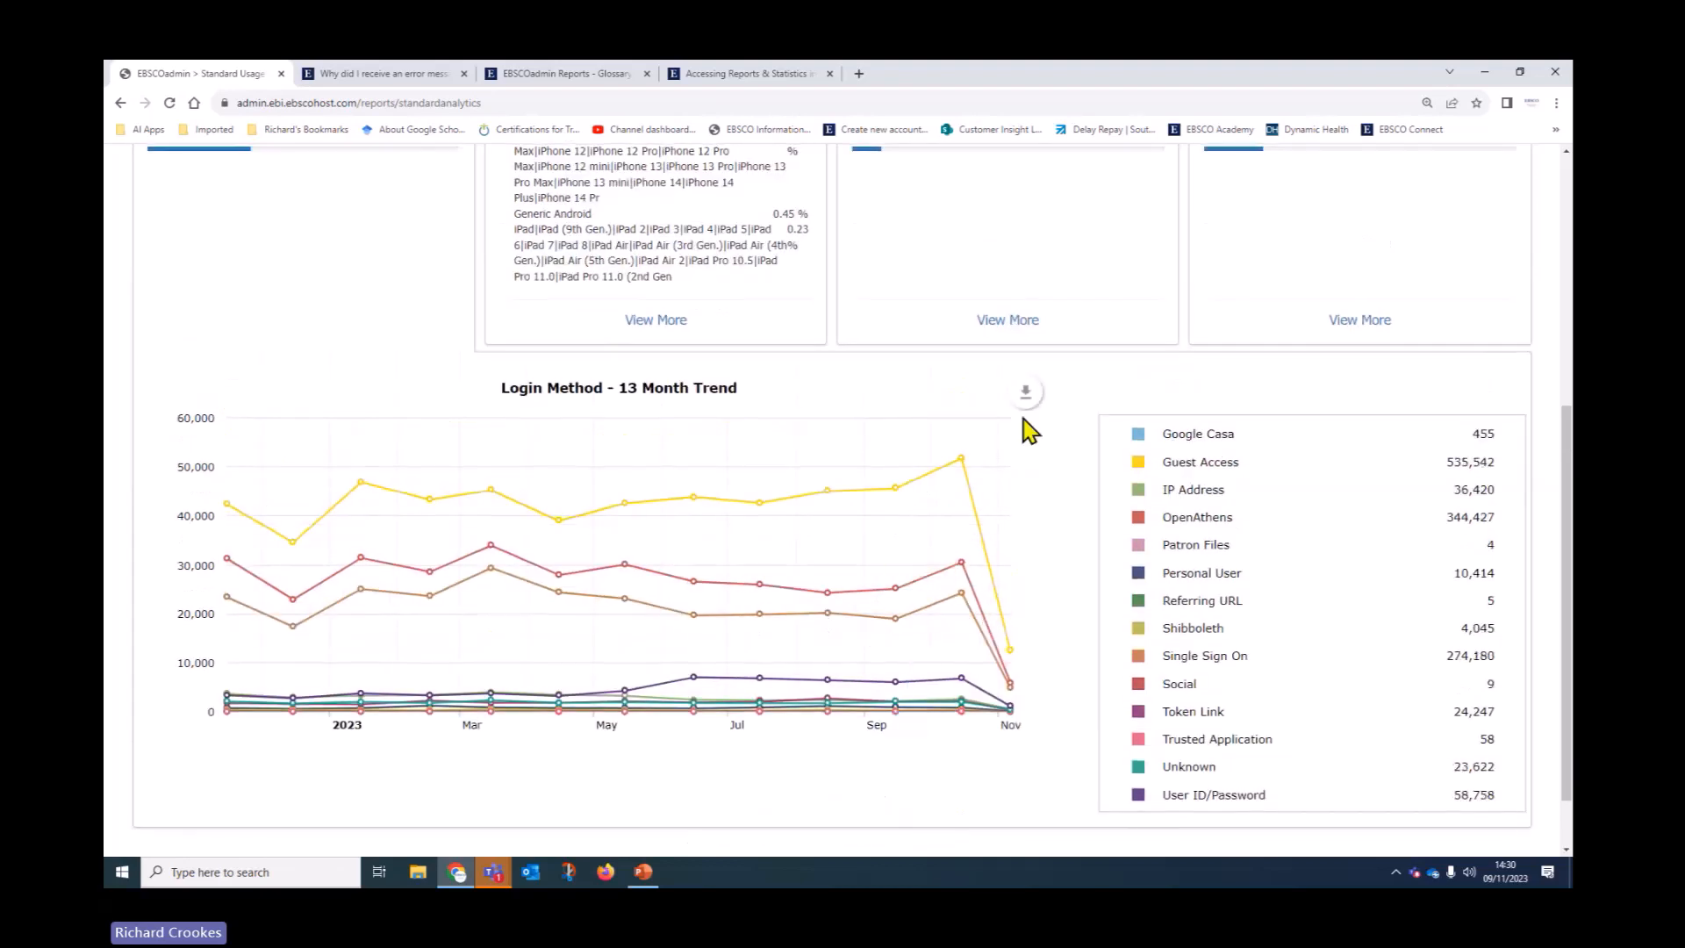
mouse_move(1029, 411)
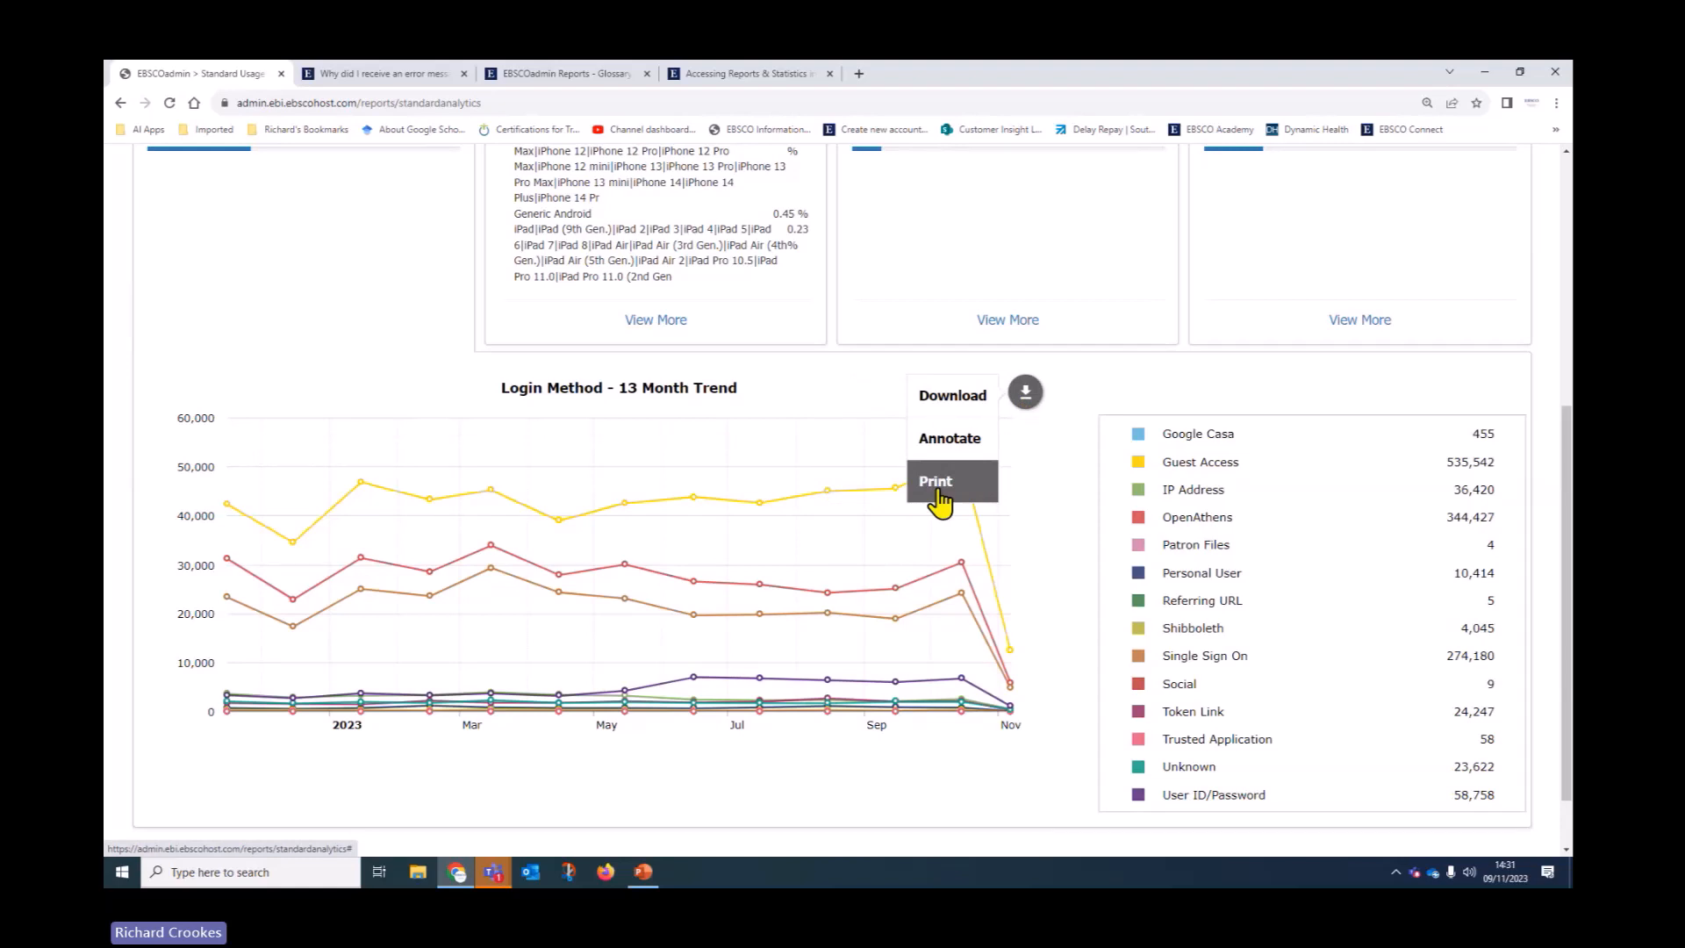
scroll(876, 752, "up", 3)
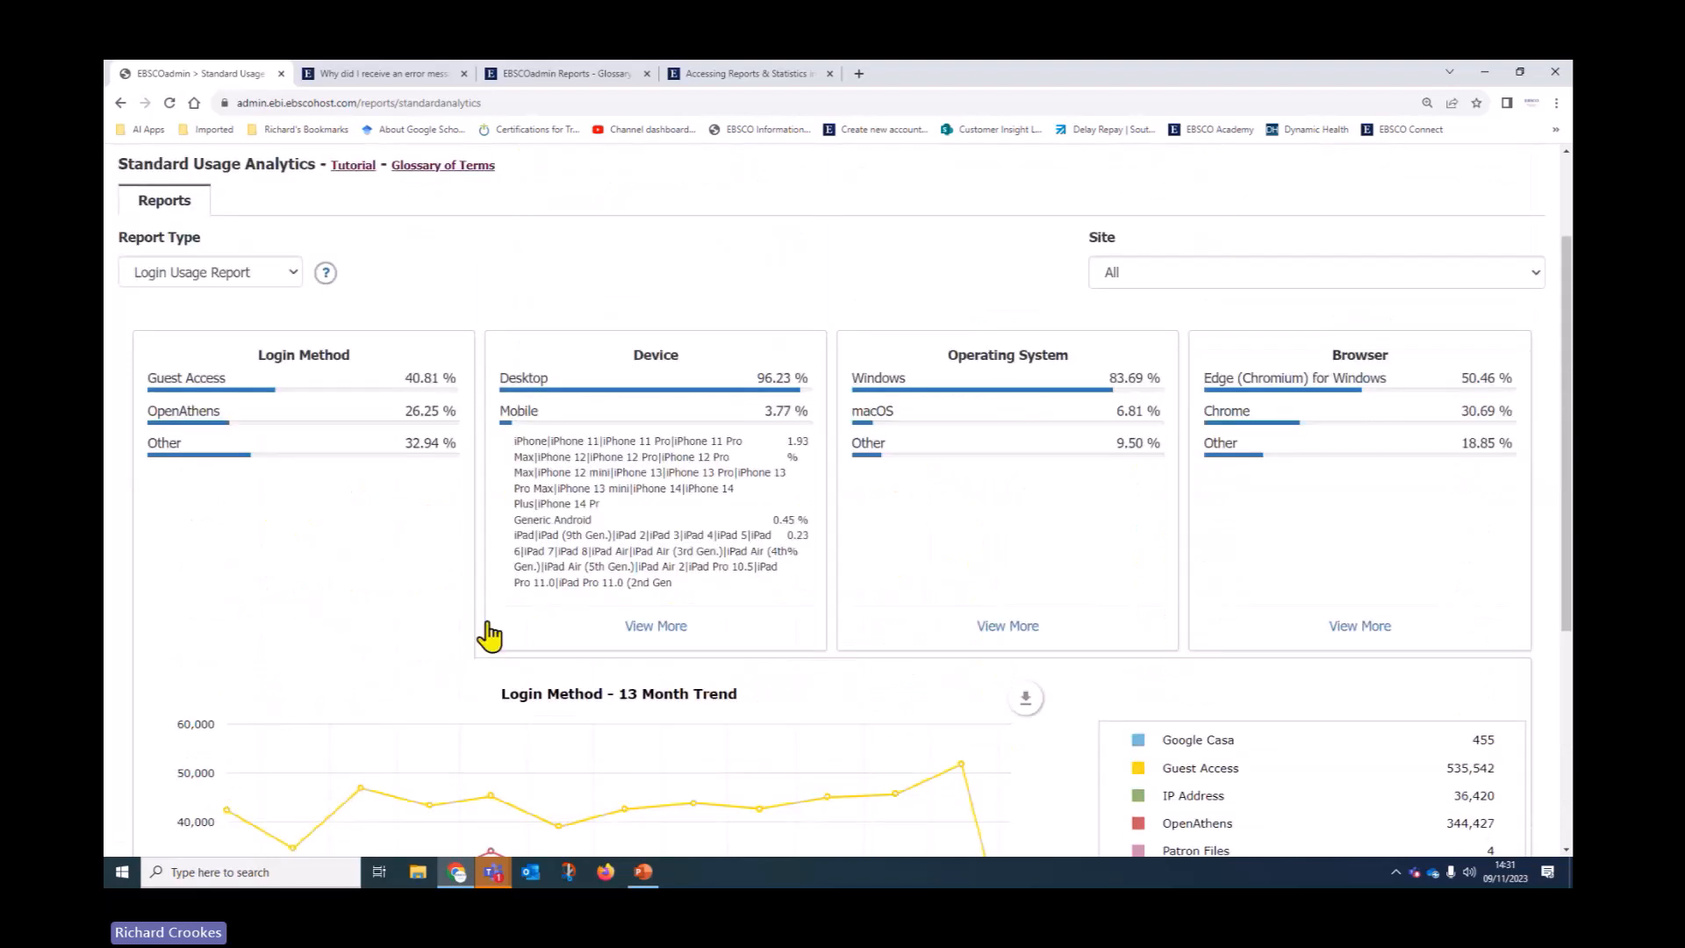
scroll(455, 613, "down", 1)
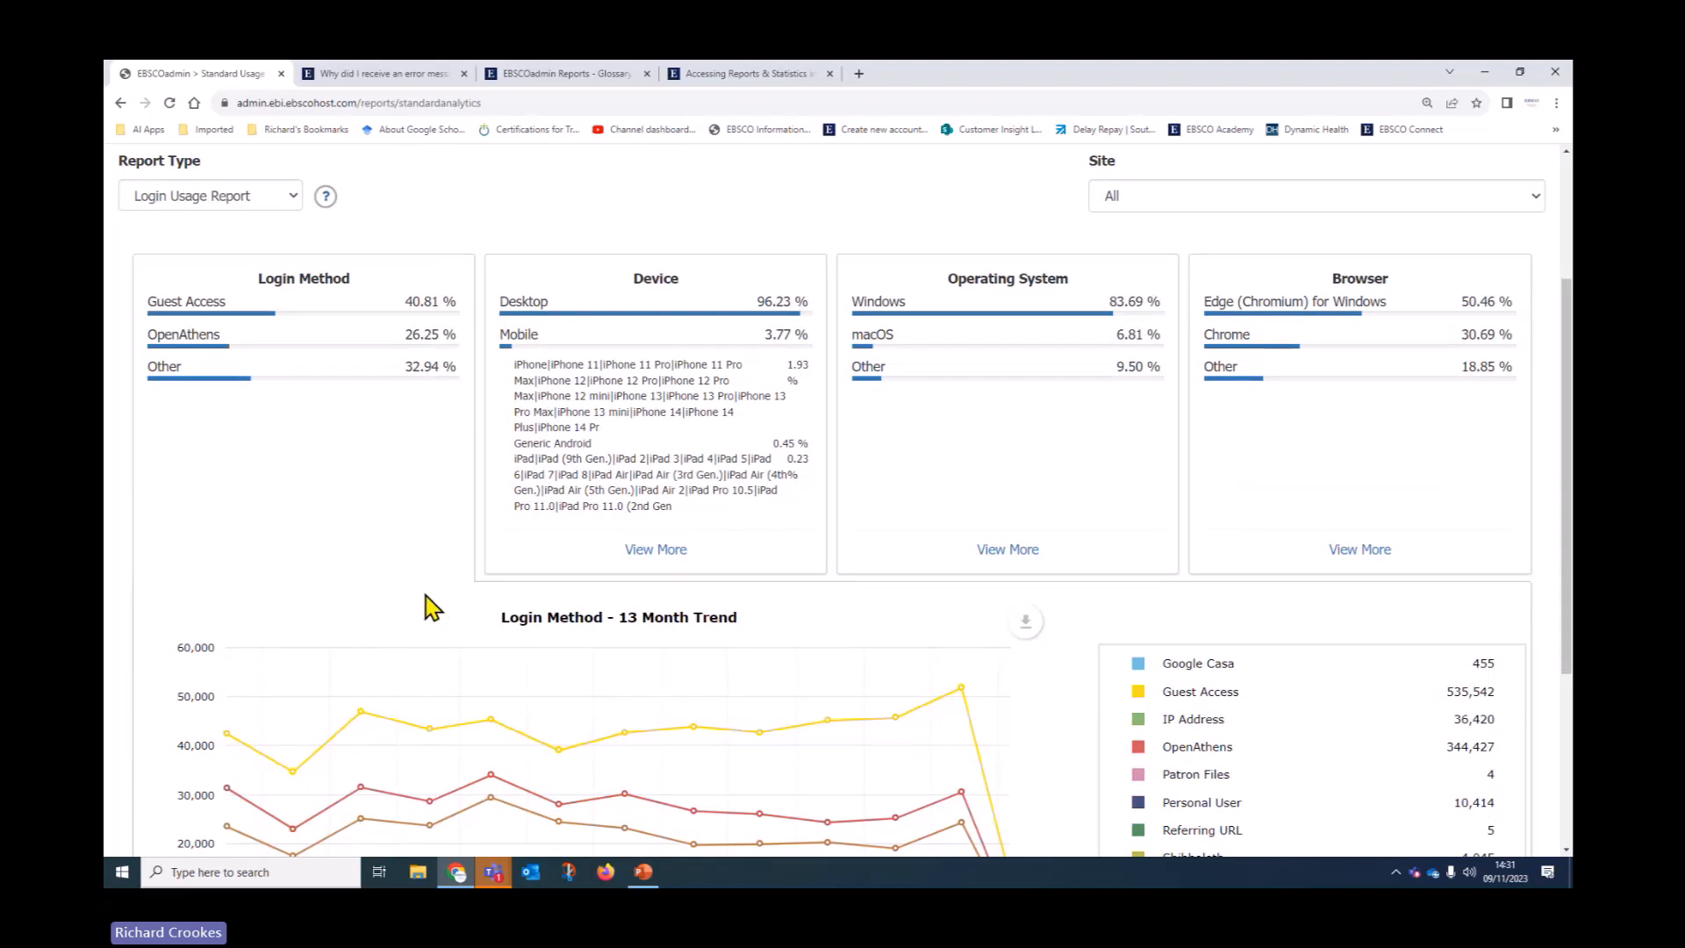
Show the Device Use 13 Month Trend and review its mobile totals and device counts table
left_click(667, 551)
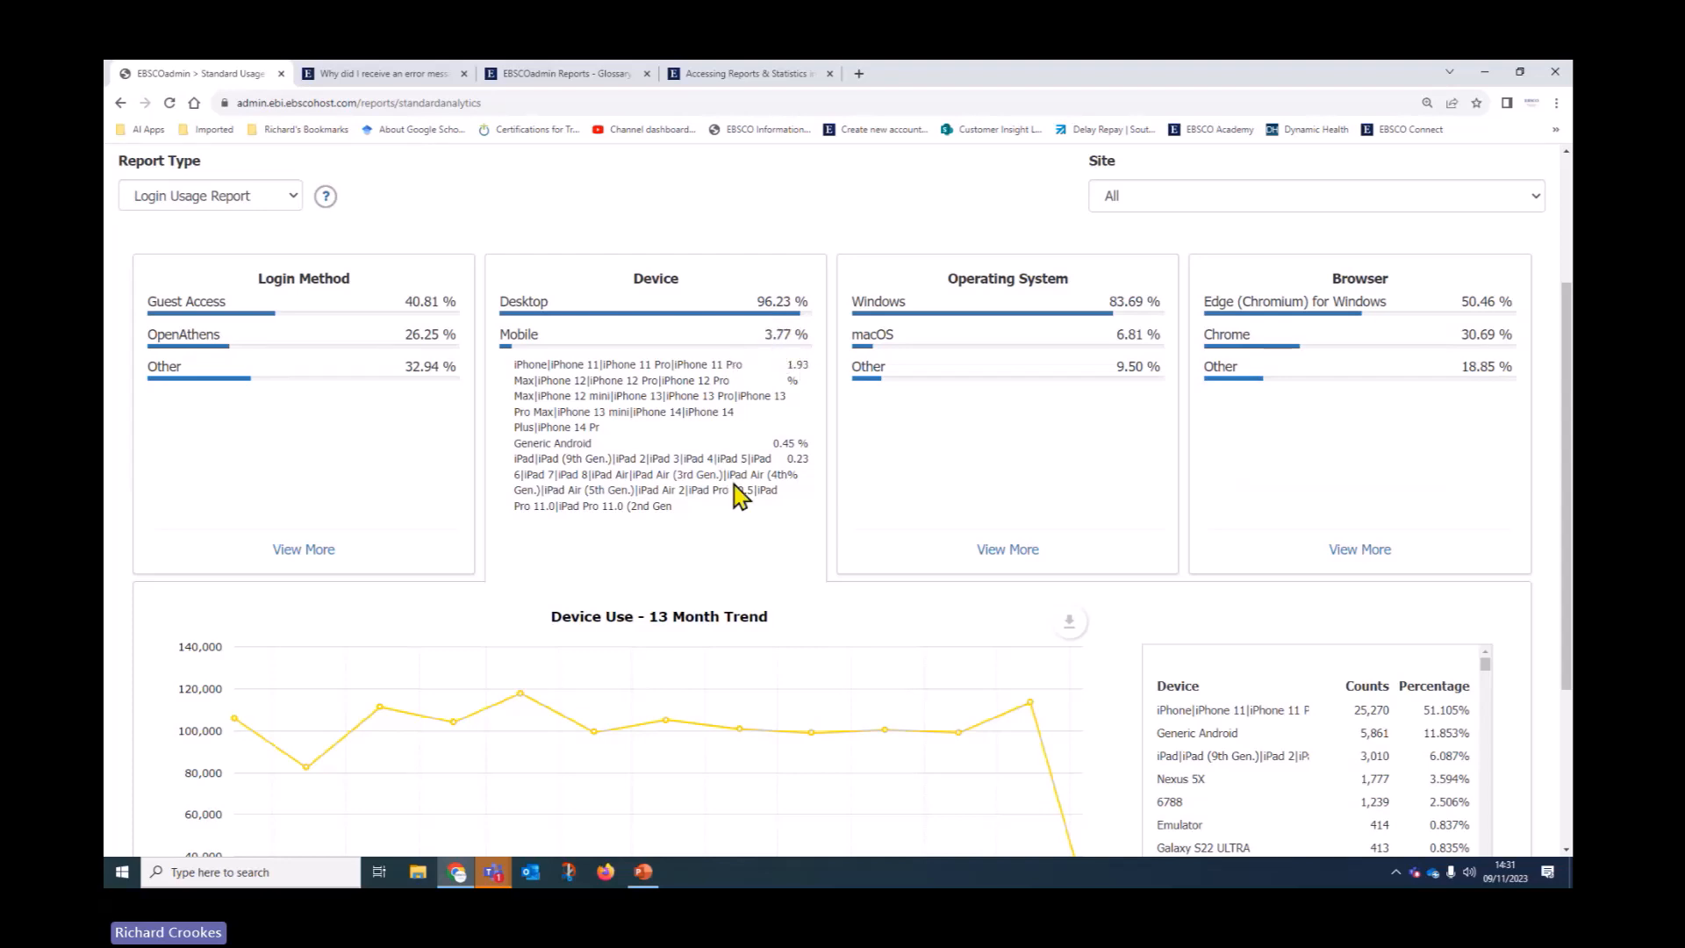
scroll(741, 465, "down", 2)
scroll(740, 497, "down", 1)
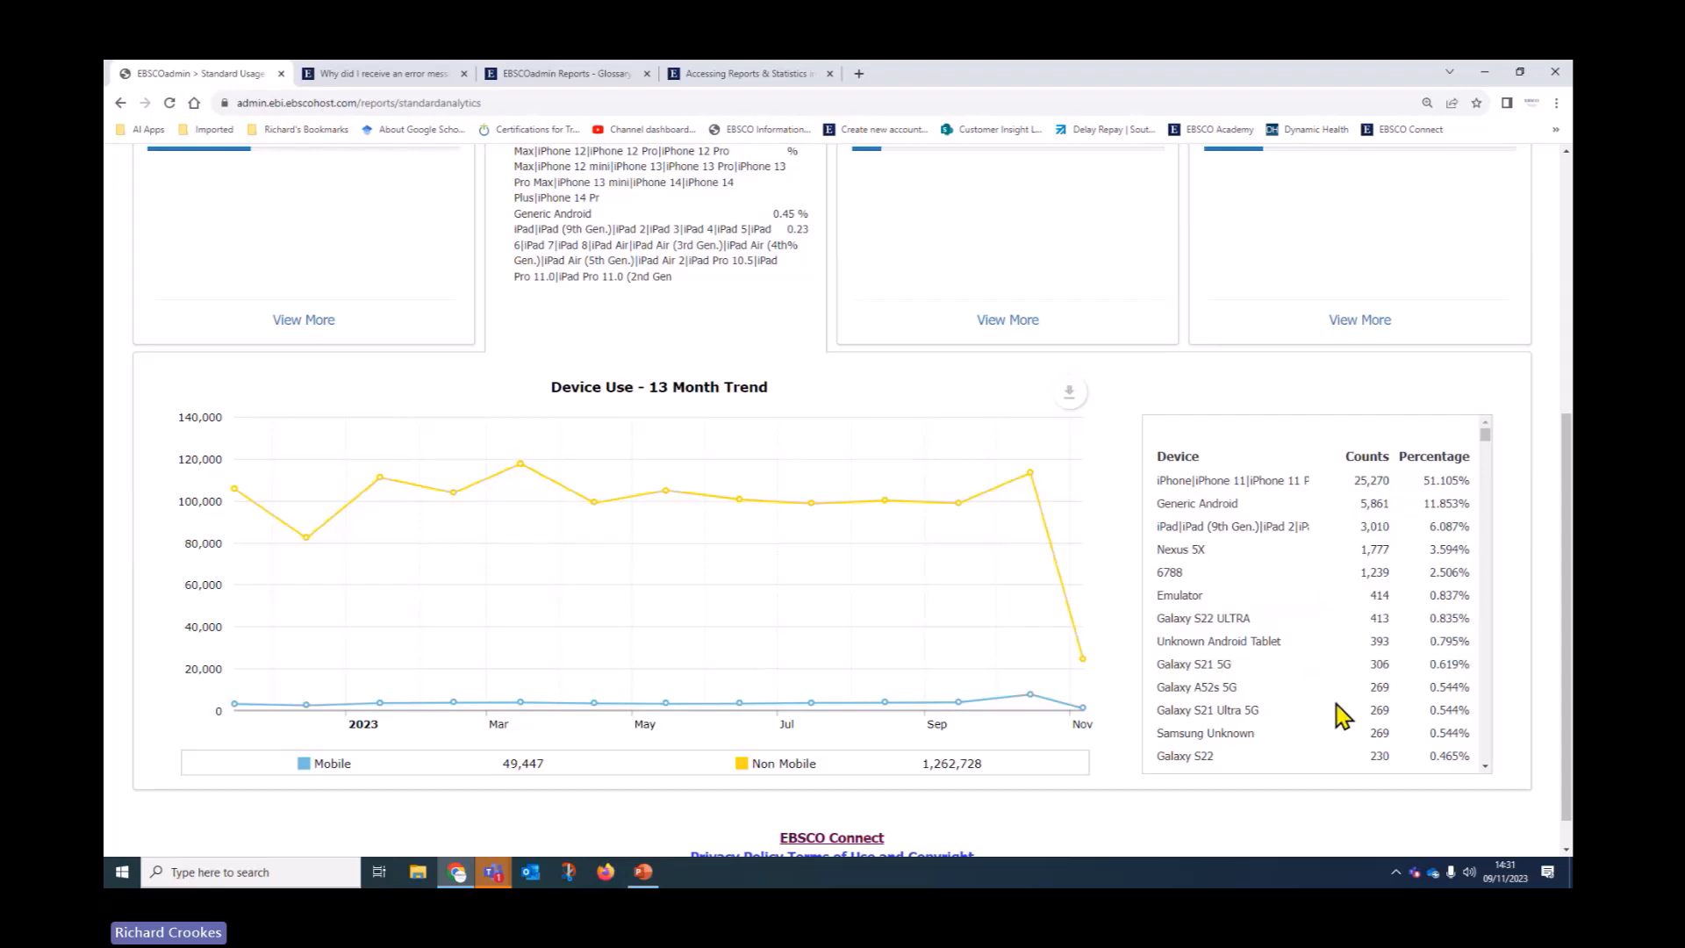
scroll(1342, 715, "up", 3)
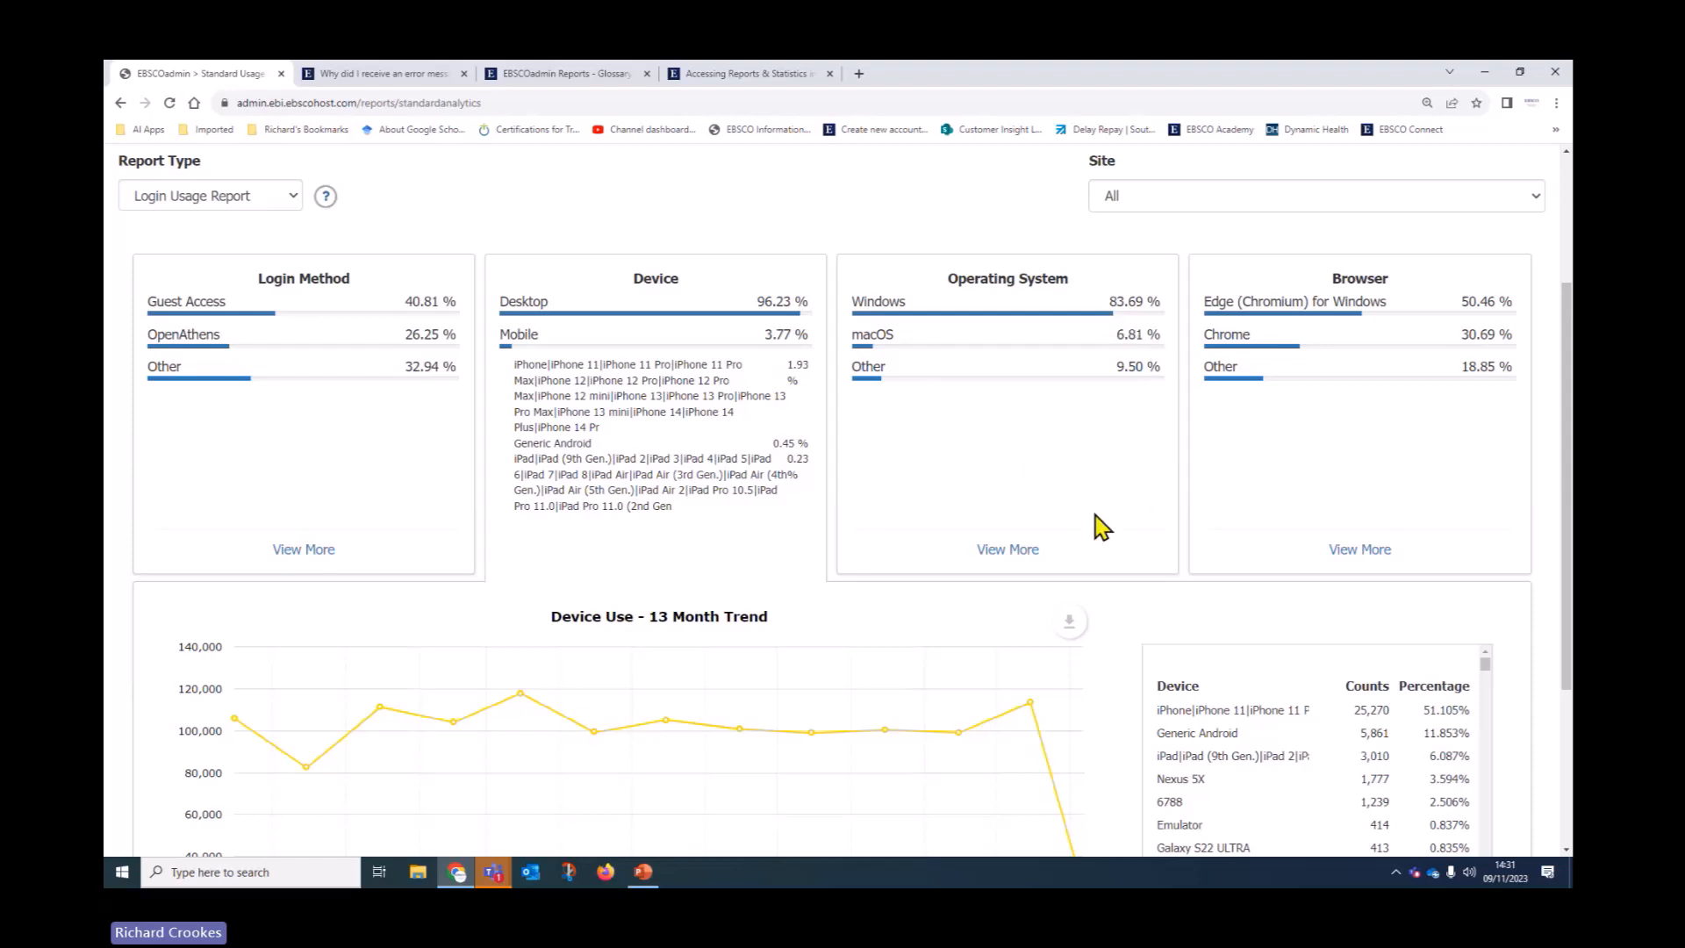
Show the Operating System 13 Month Trend, scan its counts table, then switch to the Browser trend
left_click(1009, 551)
scroll(923, 542, "down", 3)
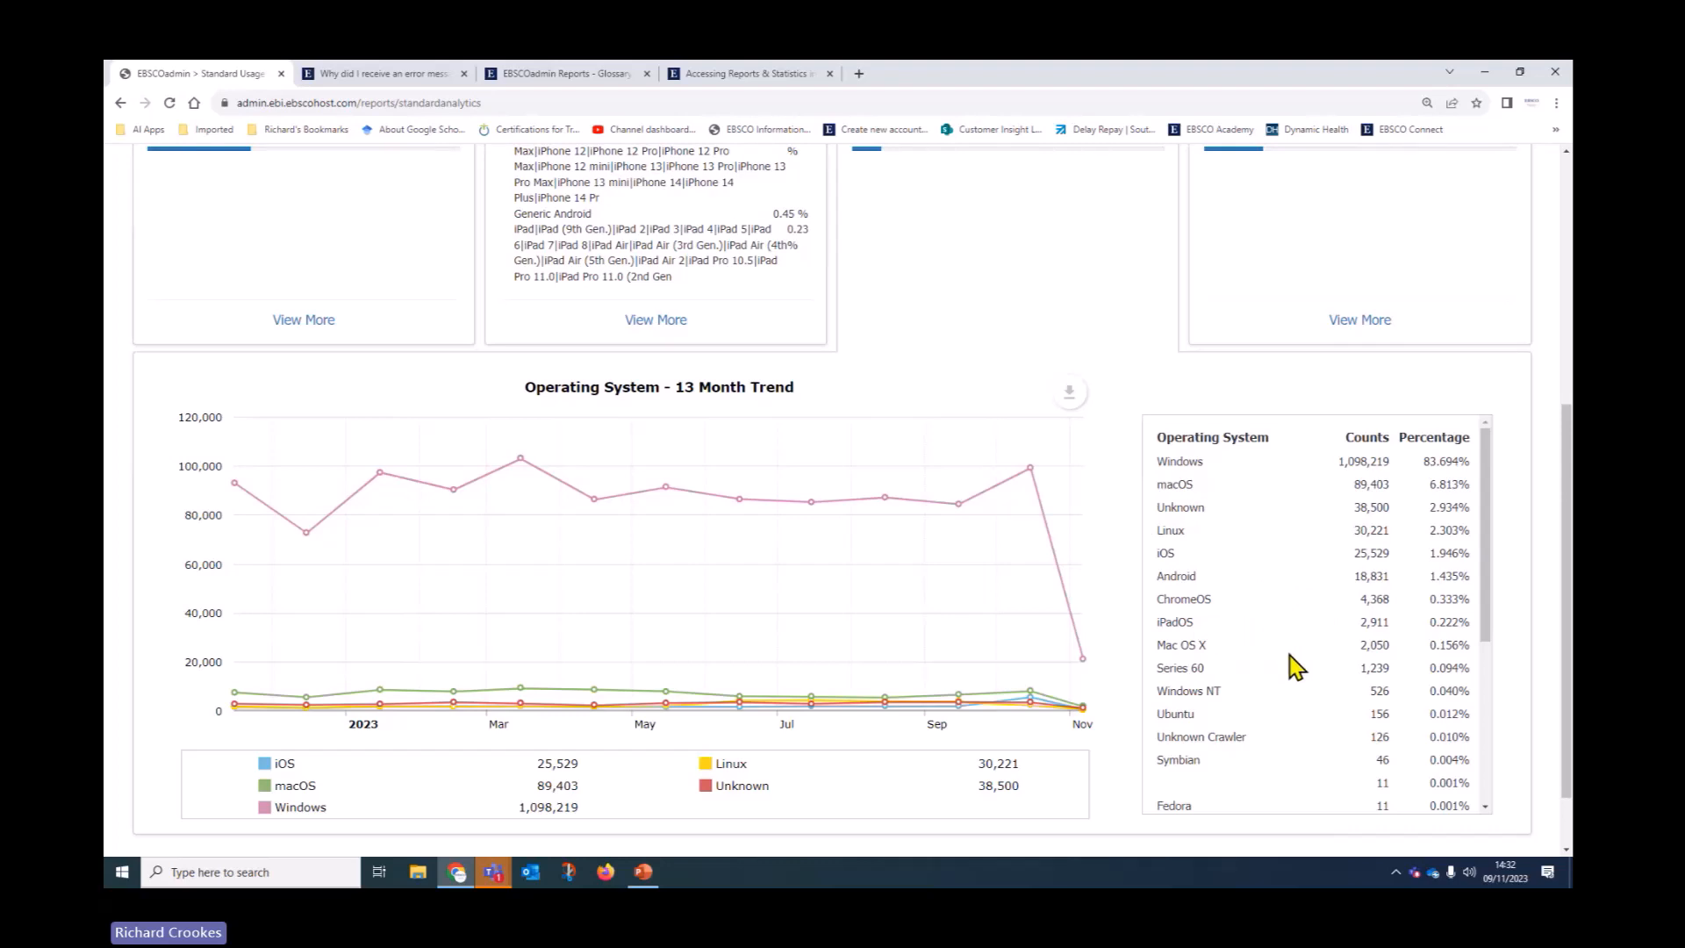
scroll(1286, 660, "down", 1)
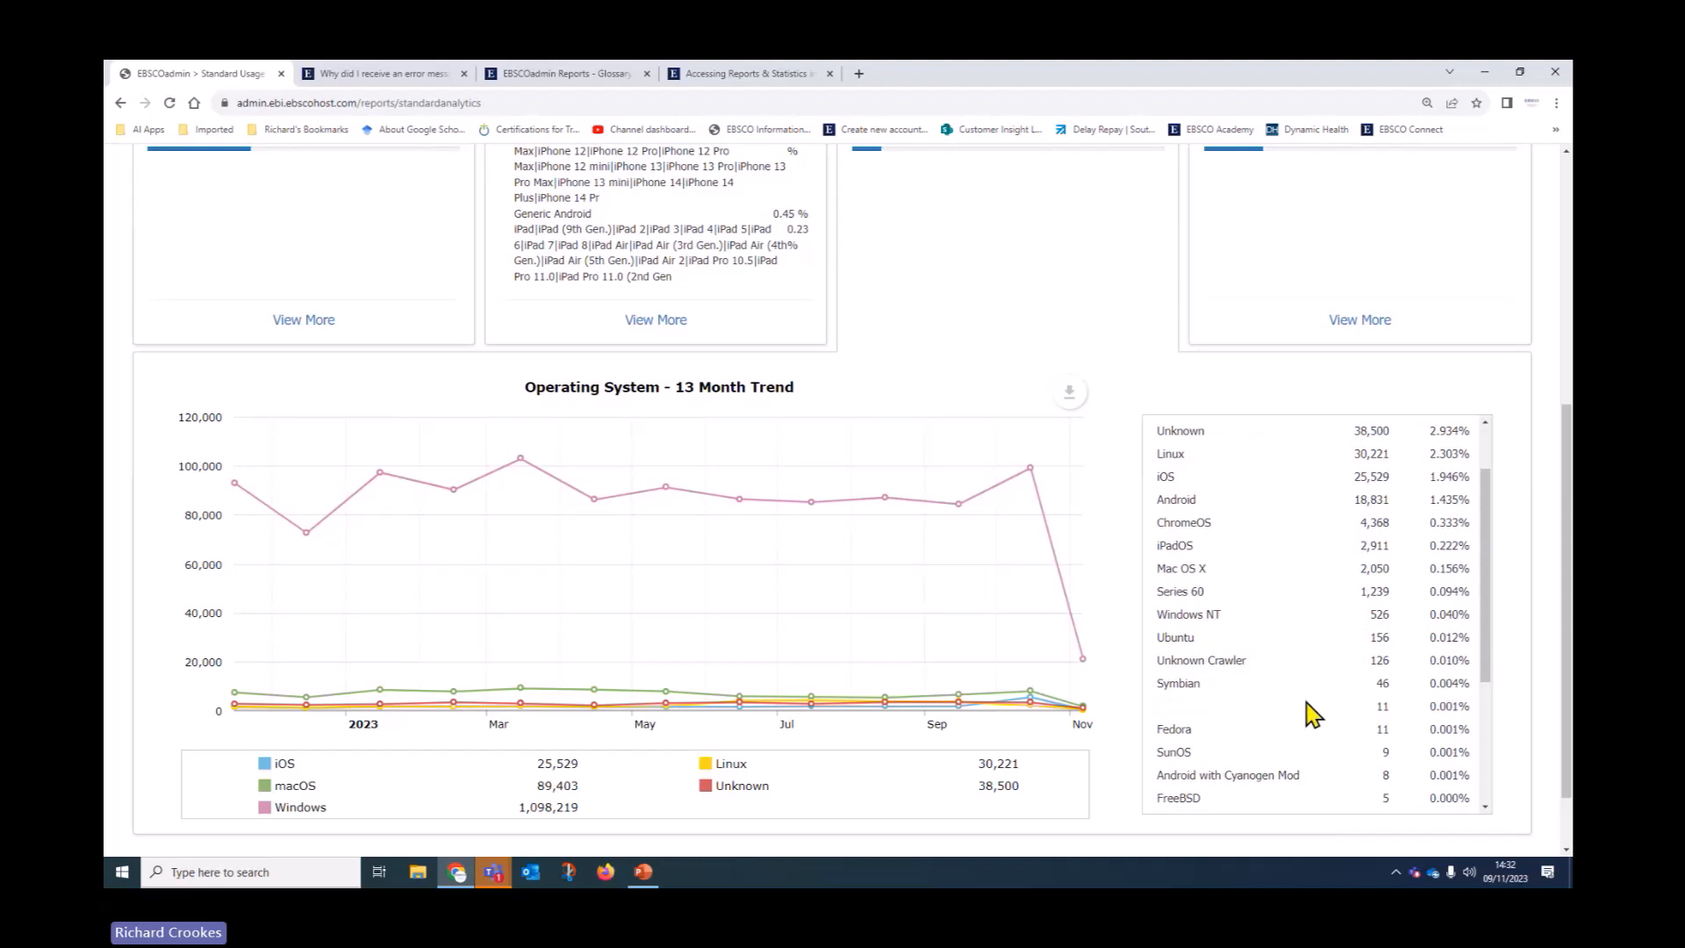
scroll(1298, 712, "up", 1)
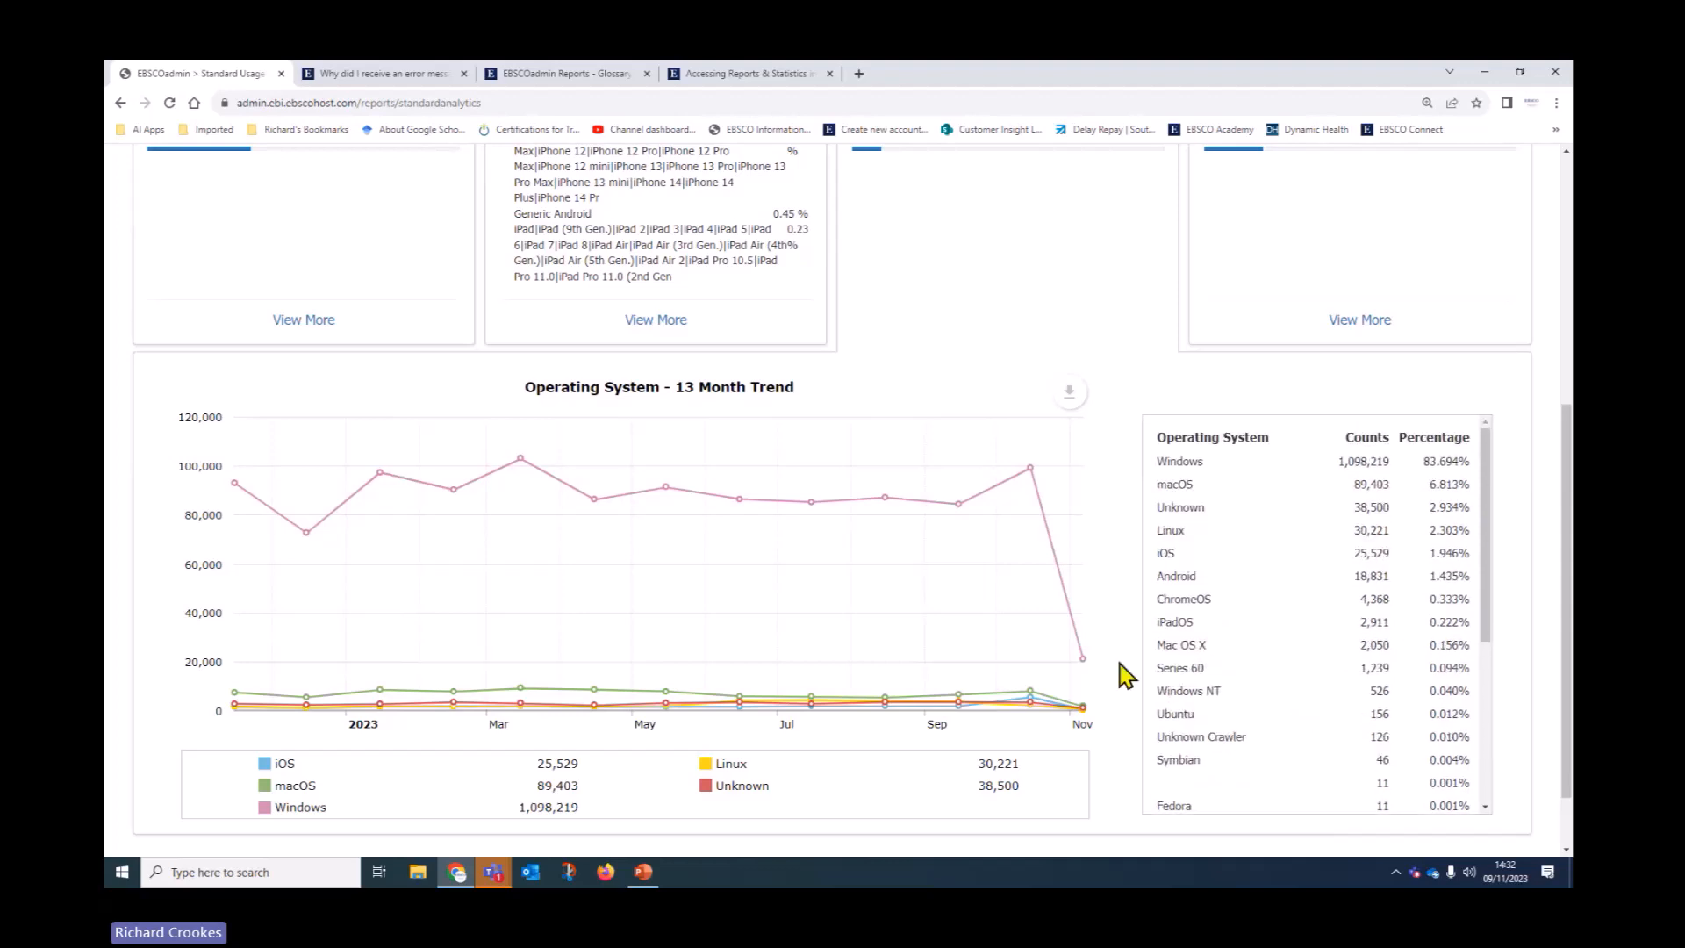
scroll(1112, 667, "up", 2)
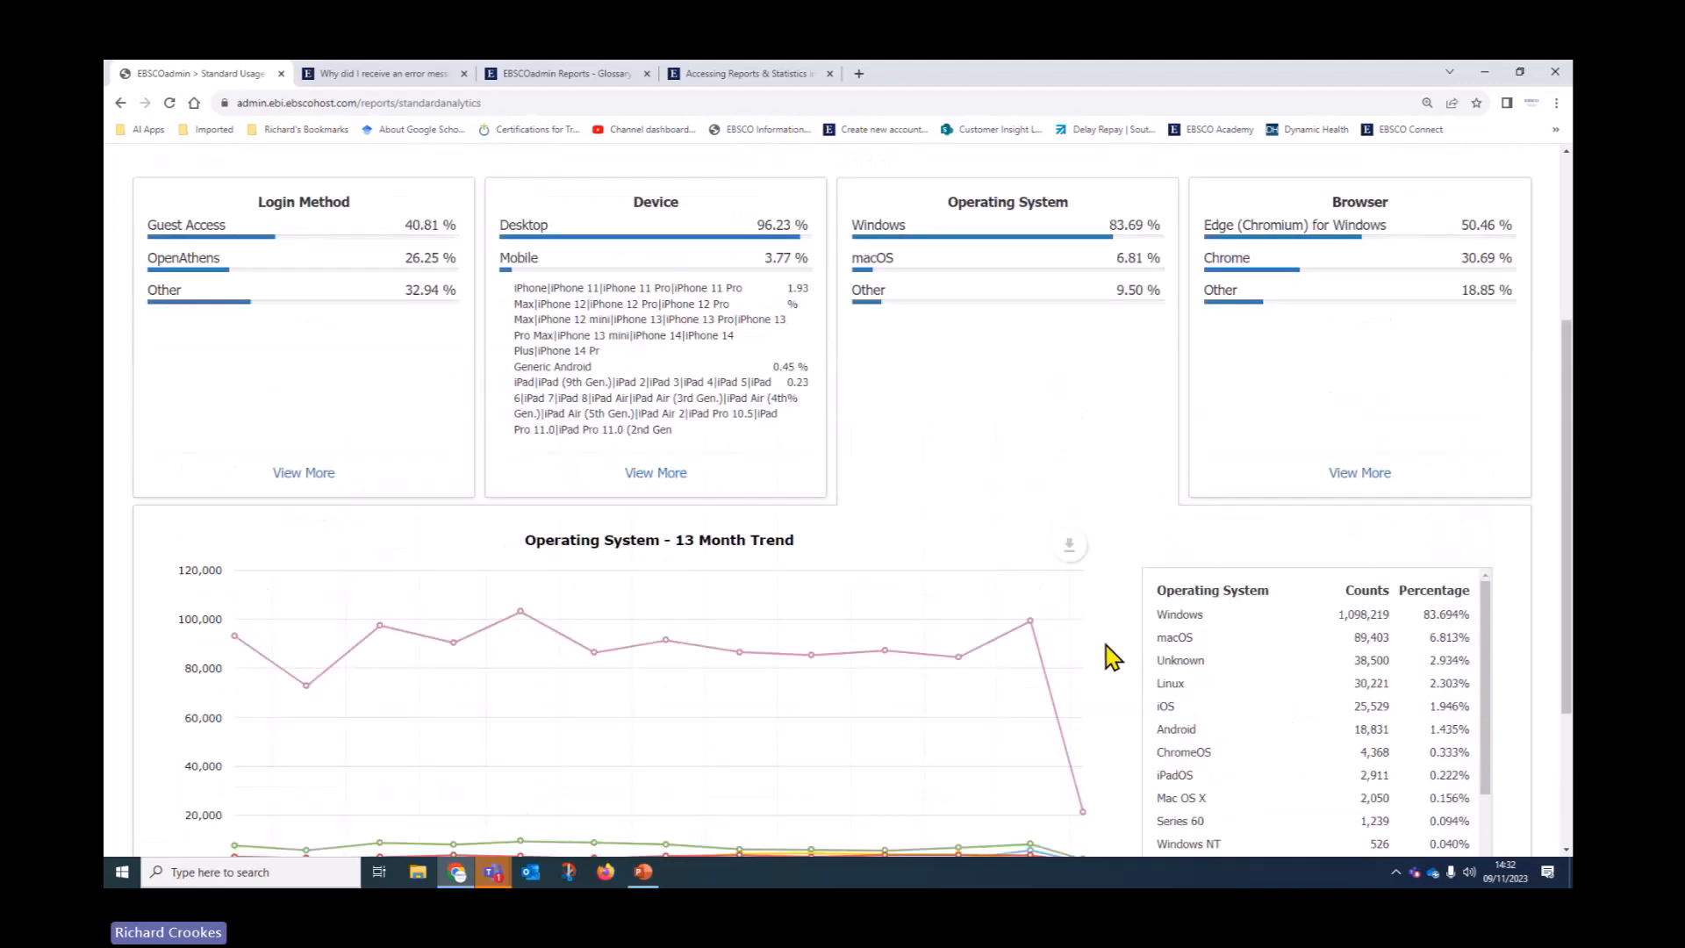
scroll(1064, 615, "up", 3)
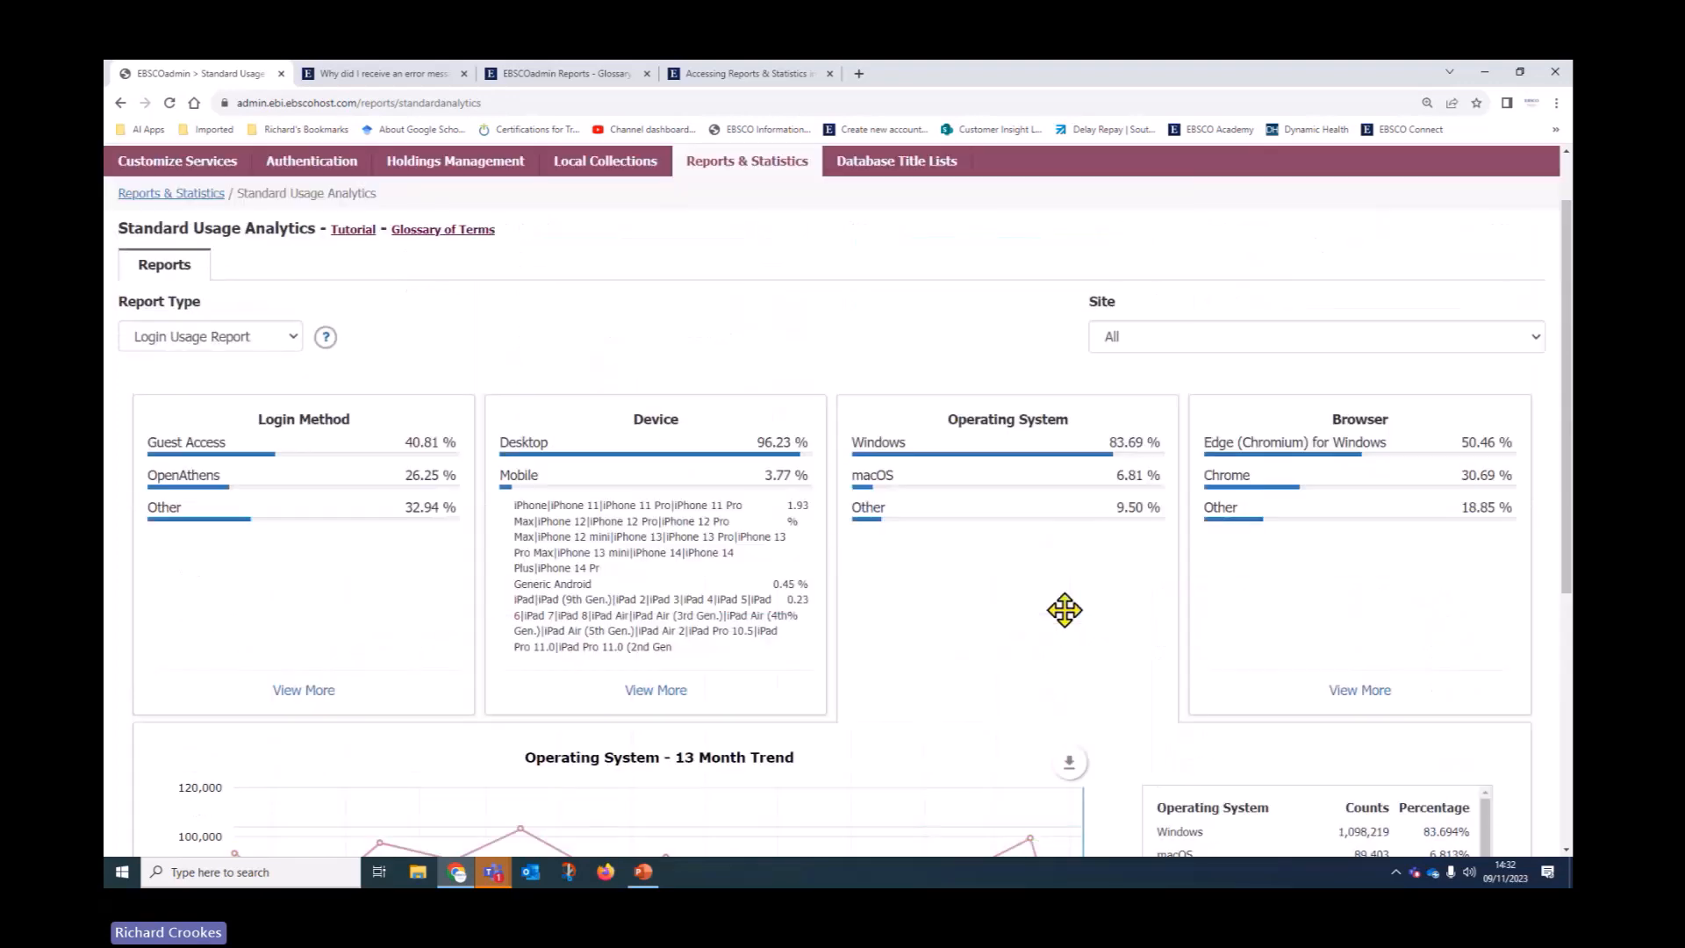
scroll(1228, 632, "down", 1)
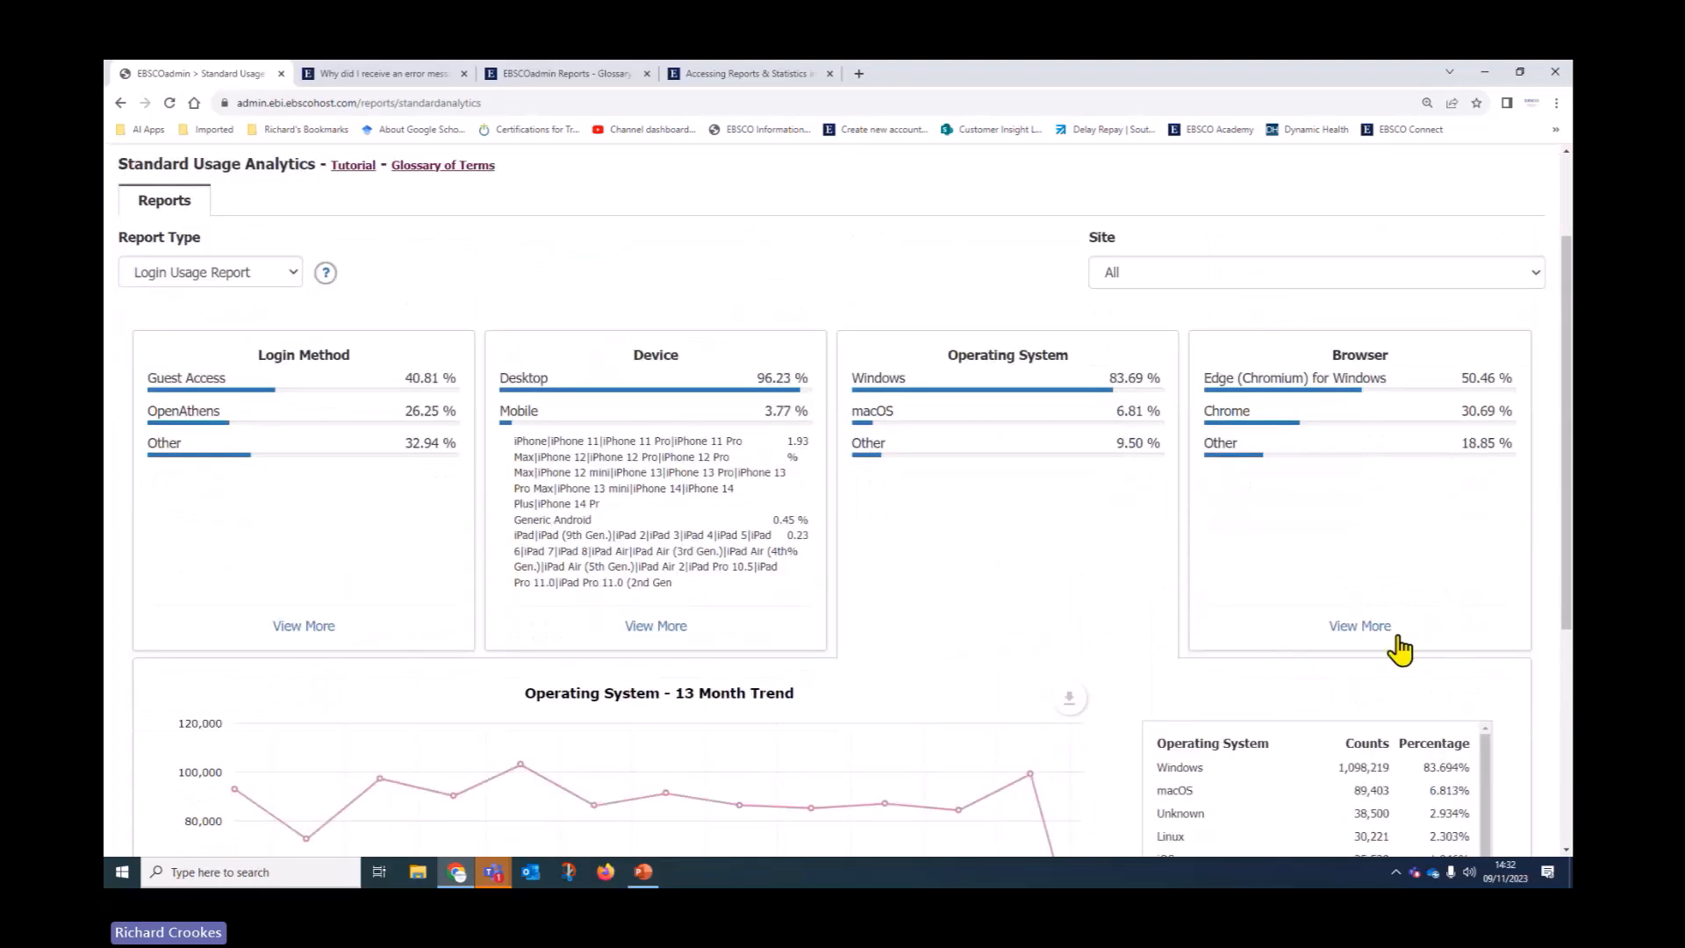
left_click(1366, 629)
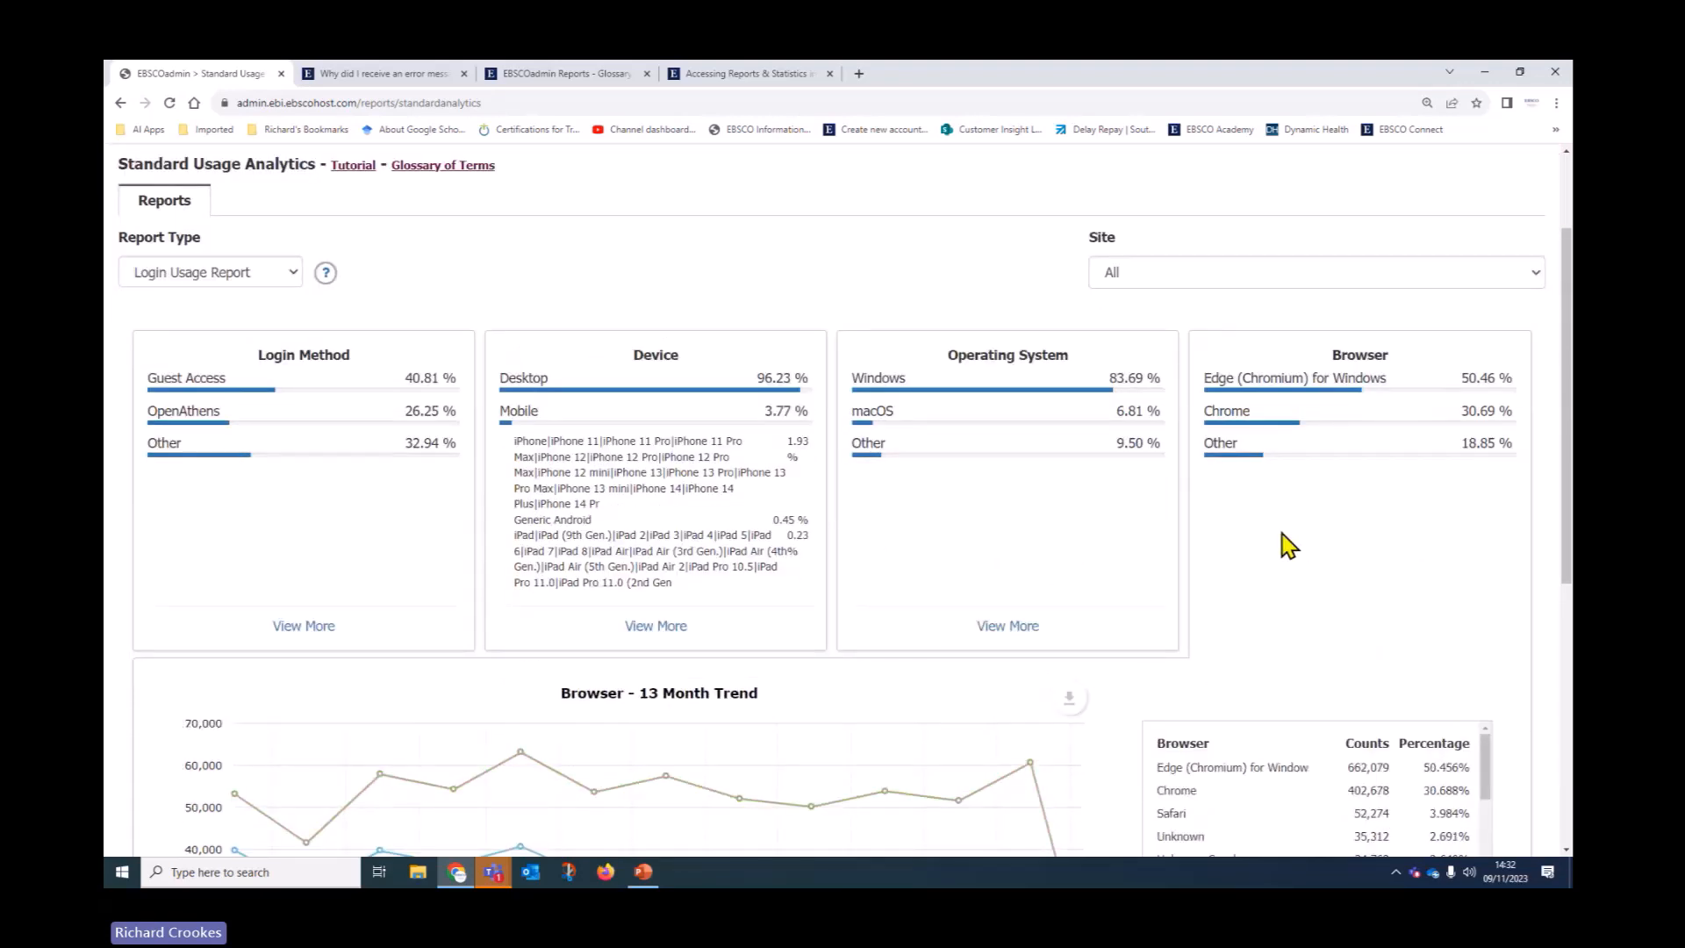
Scroll through the browser trend report, then return to Reports & Statistics via the breadcrumb
scroll(1286, 545, "down", 1)
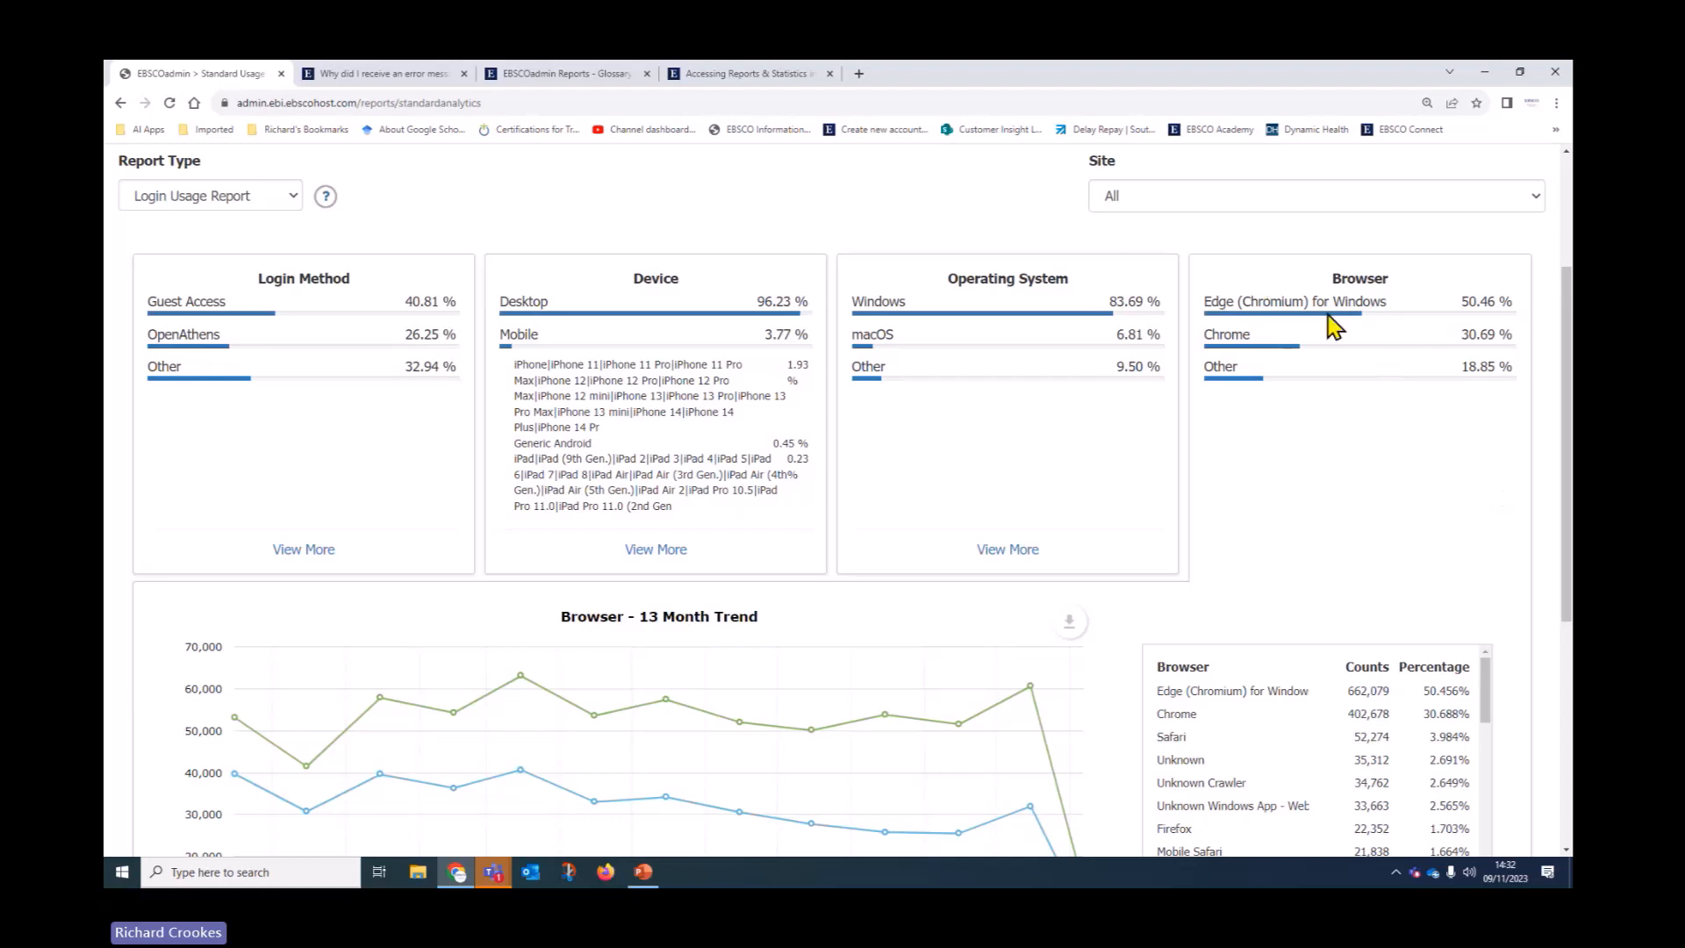
scroll(1015, 588, "down", 1)
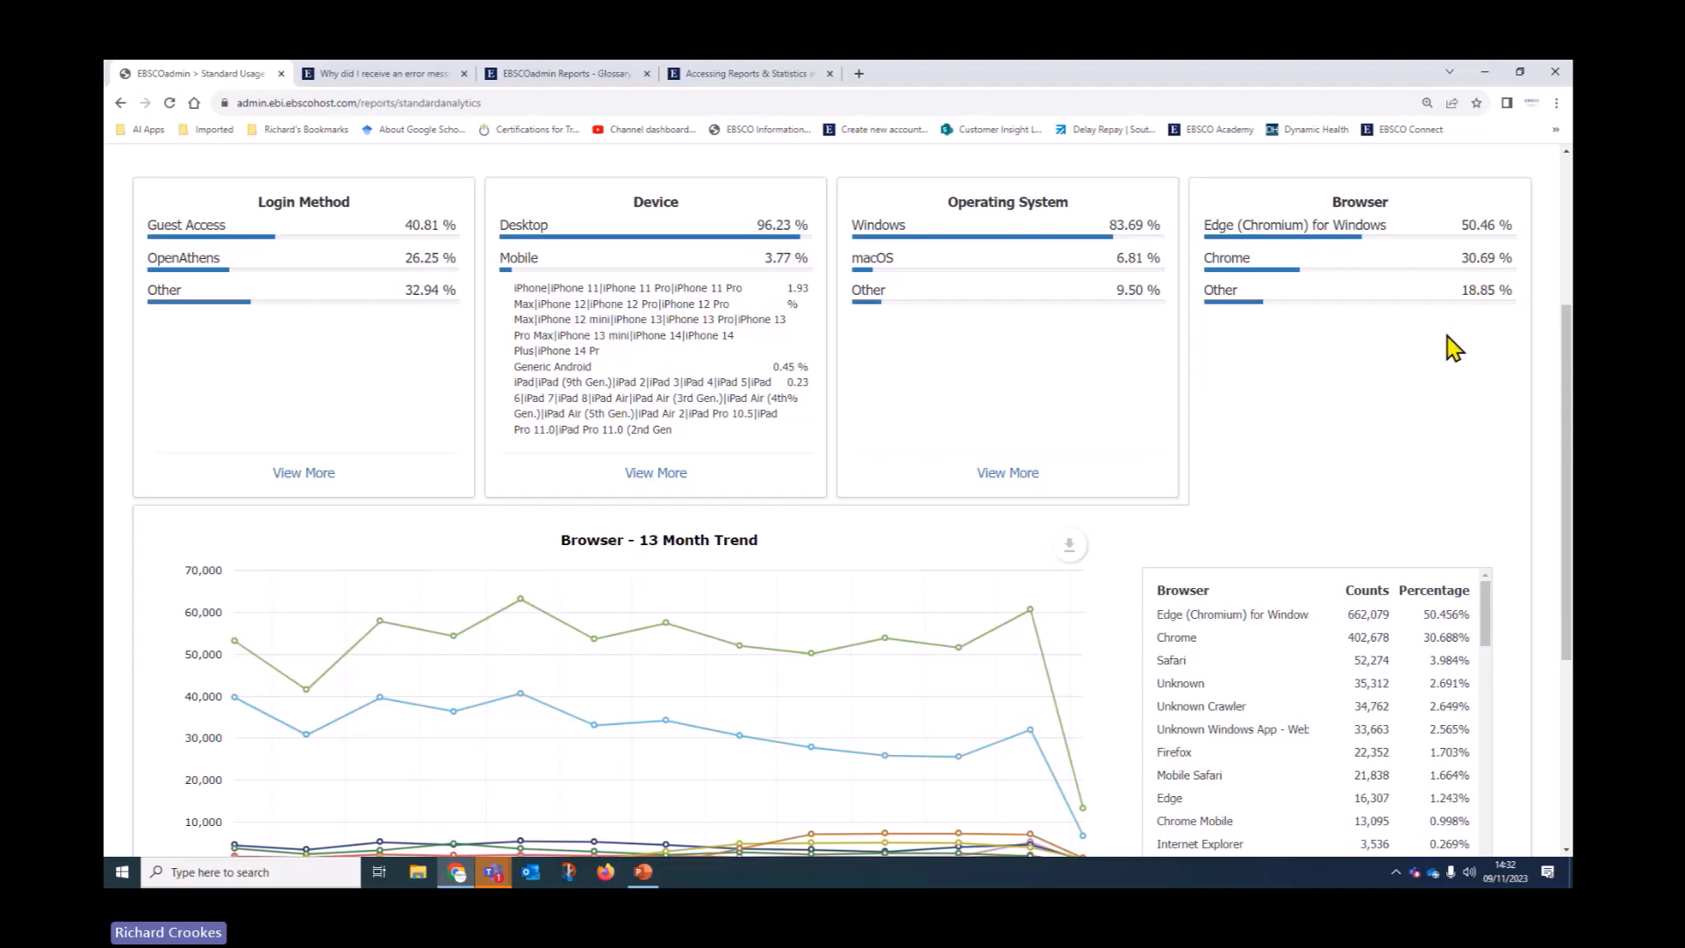
scroll(909, 492, "down", 1)
scroll(909, 491, "down", 2)
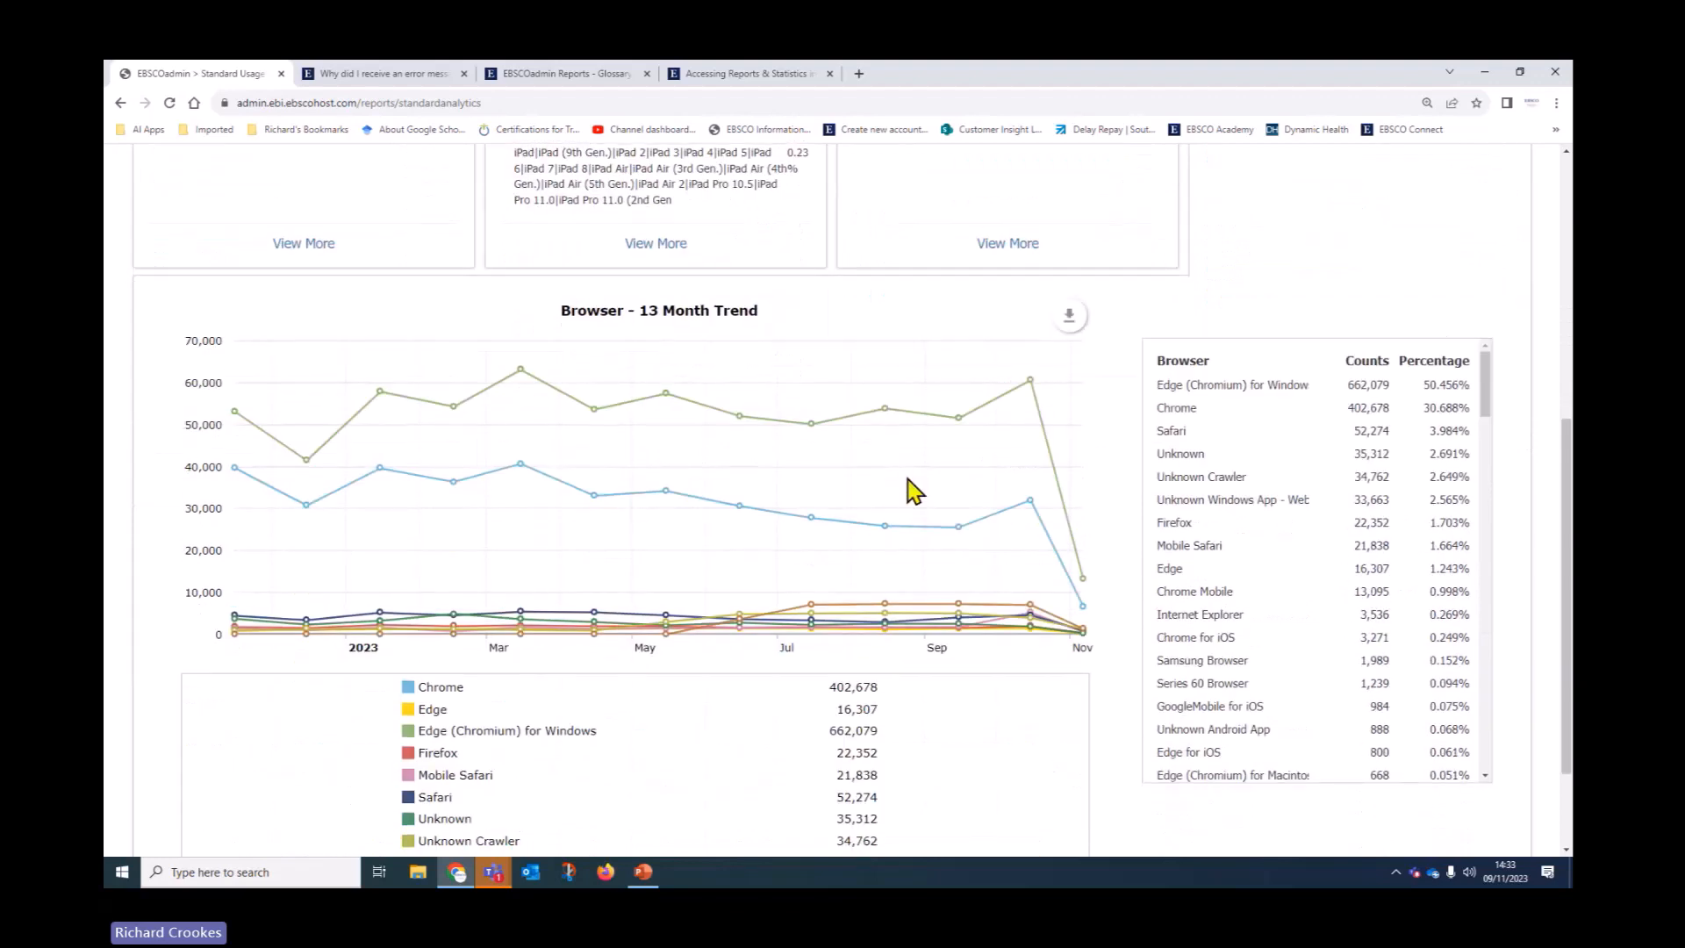
mouse_move(913, 471)
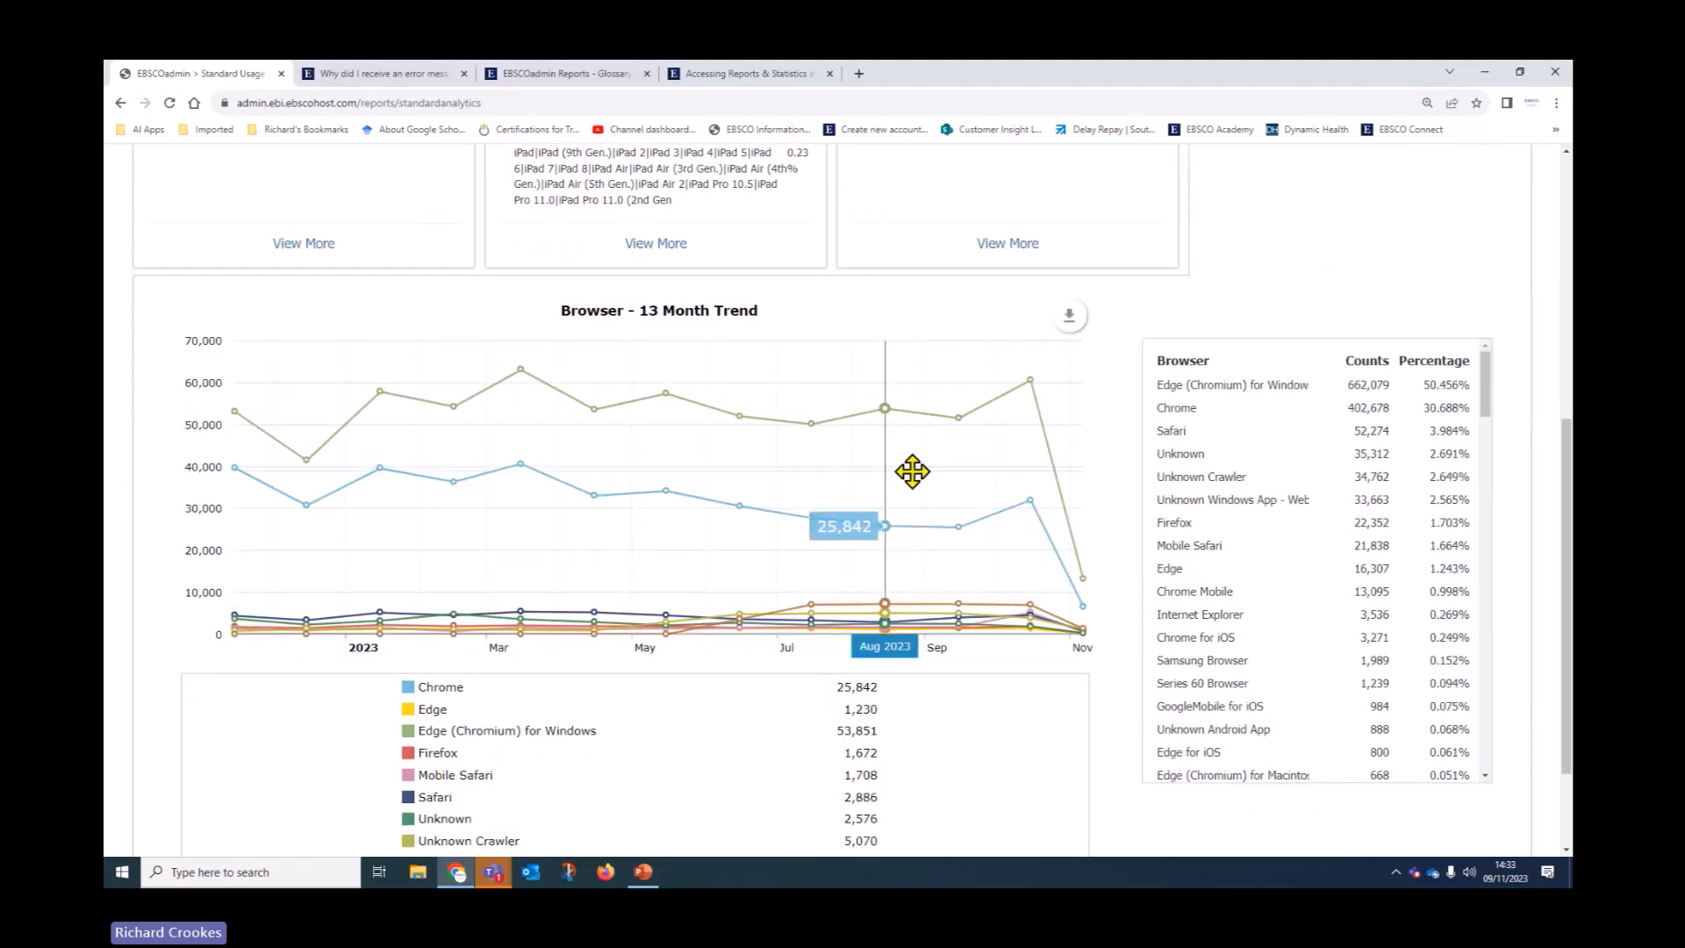
scroll(1262, 420, "up", 3)
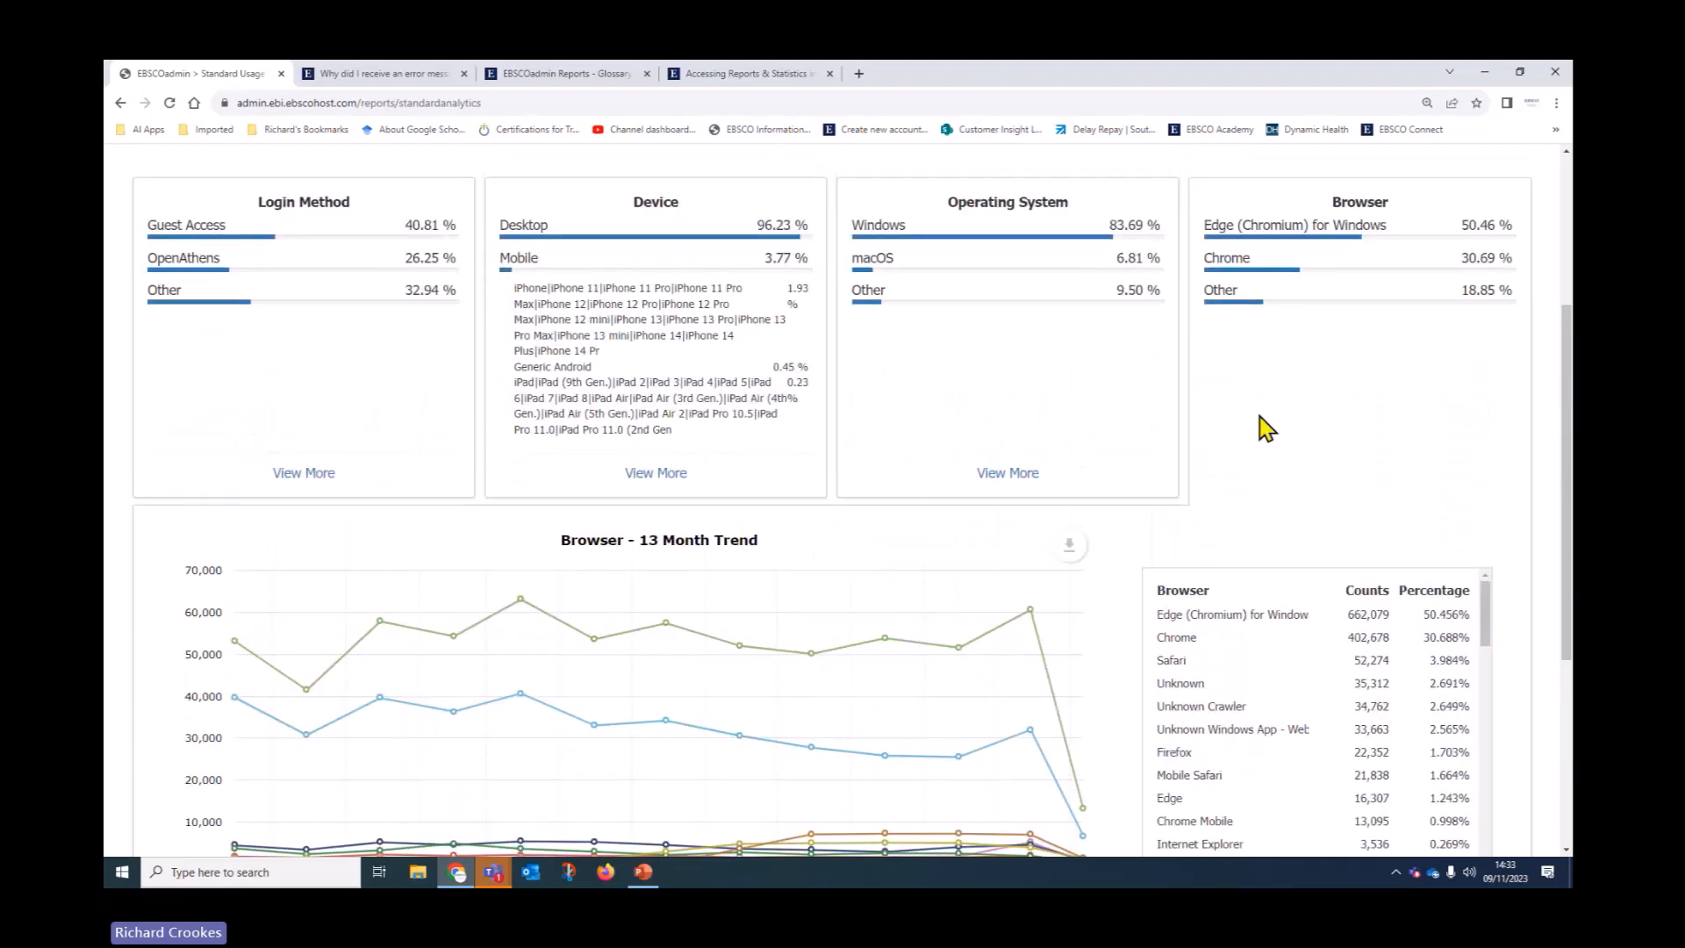
scroll(1264, 427, "up", 3)
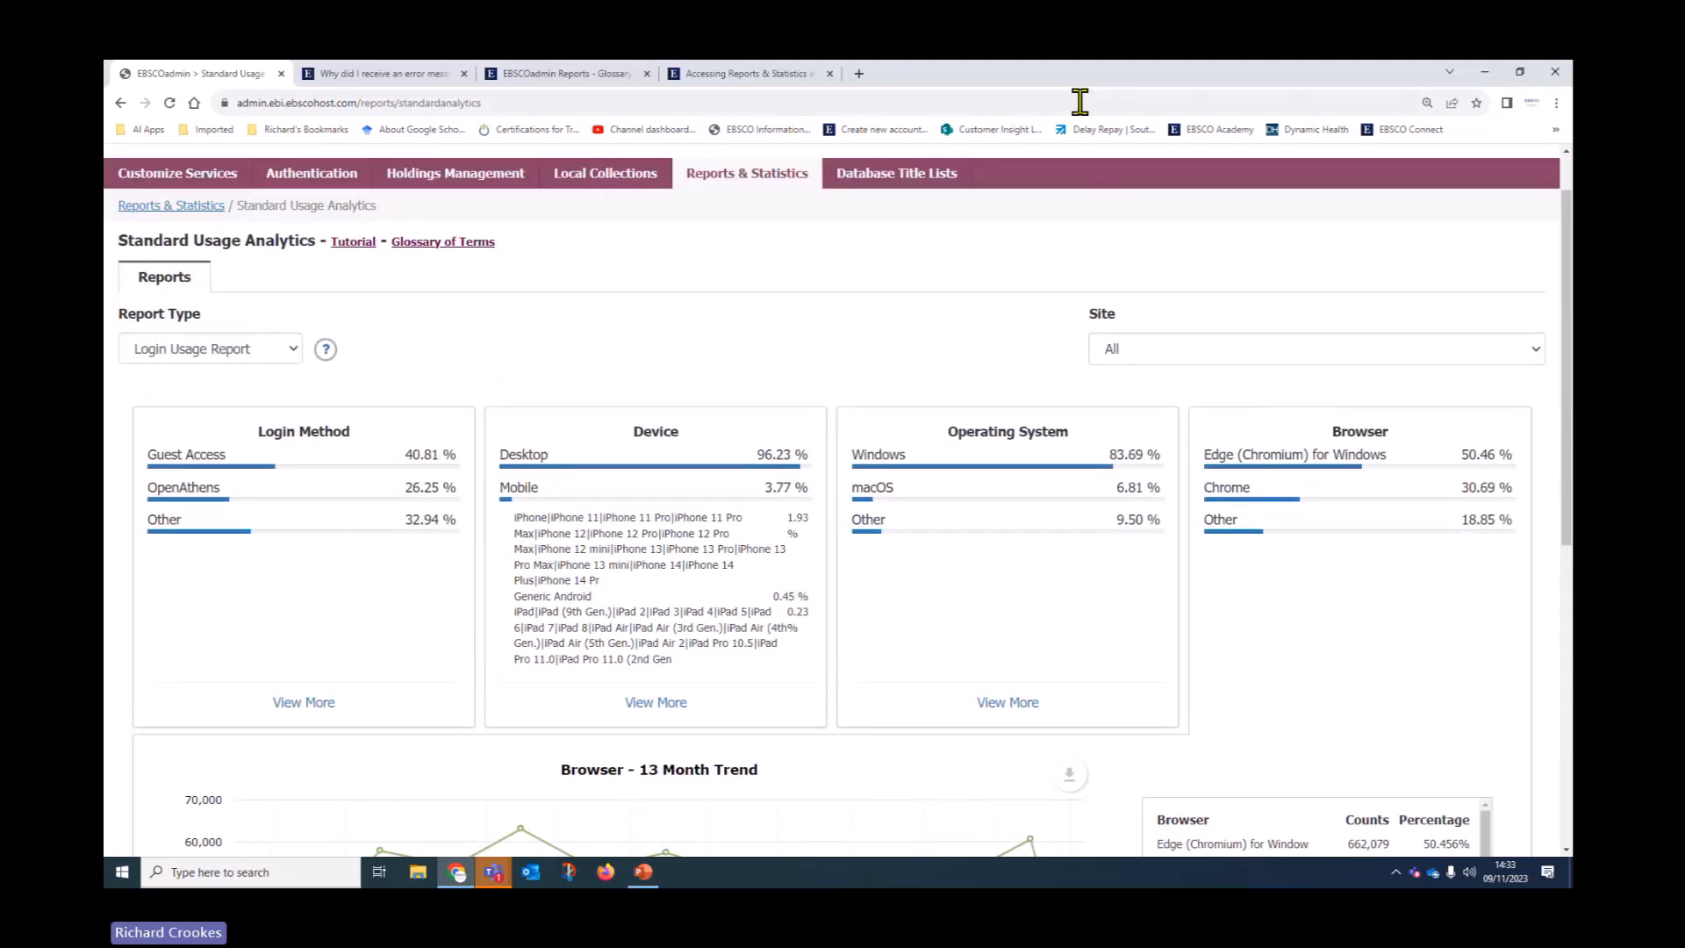
left_click(179, 208)
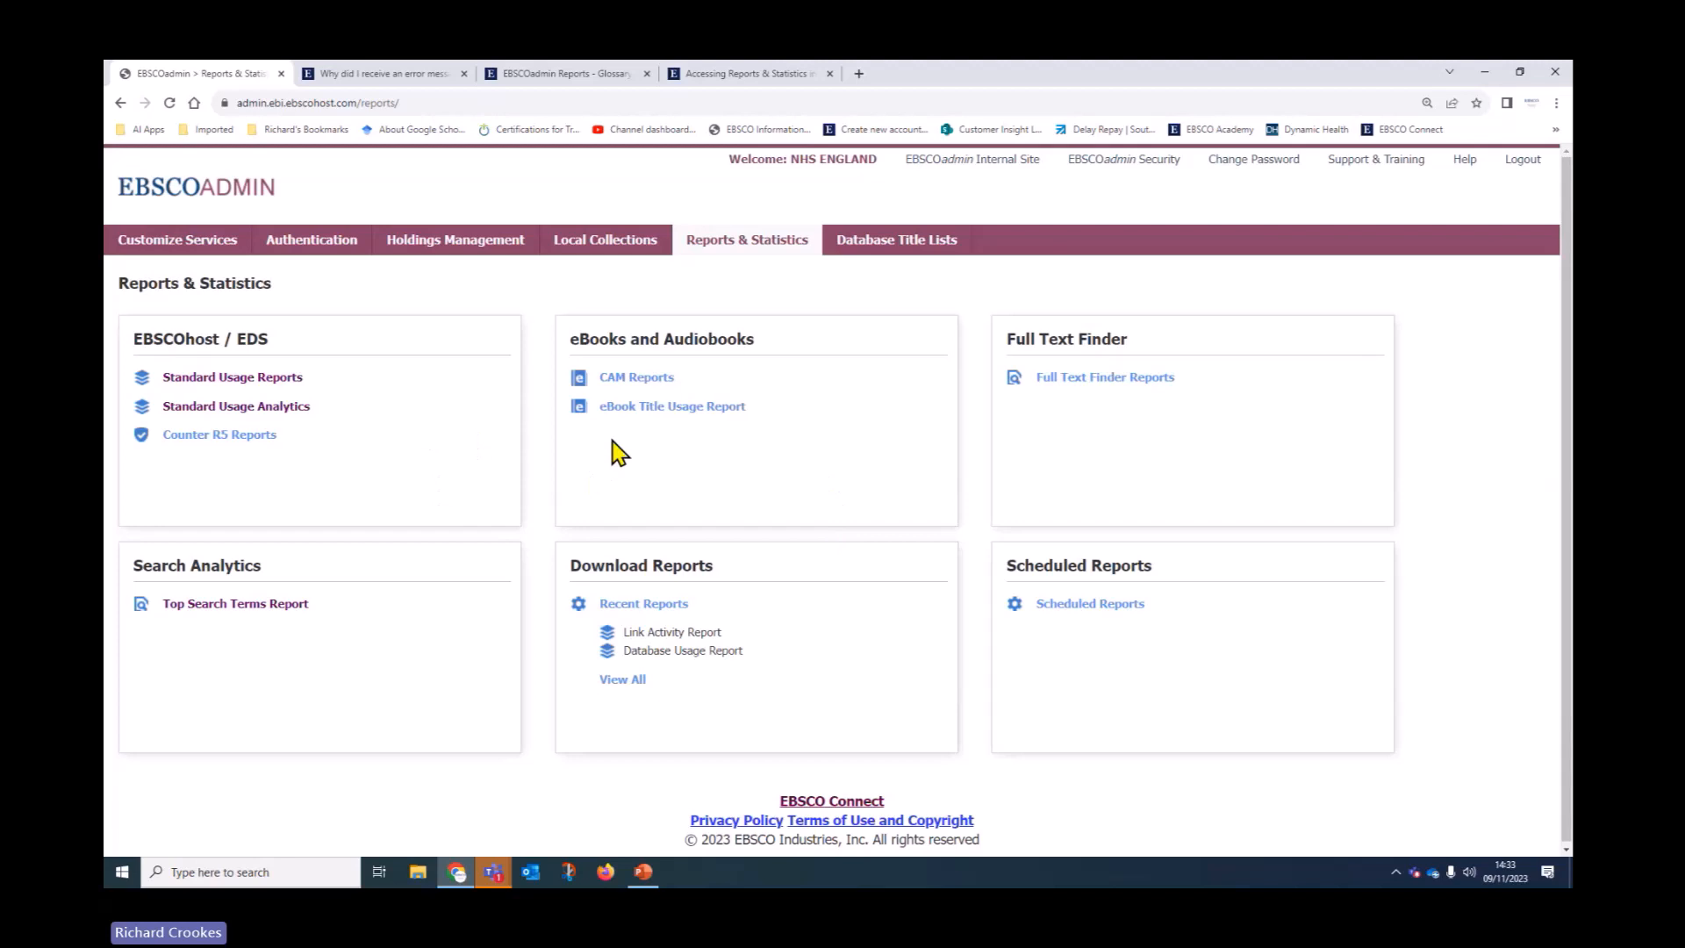
Open EBSCOadmin Help, view the Reports & Statistics Best Practices article, then go to EBSCO Connect home
left_click(1464, 161)
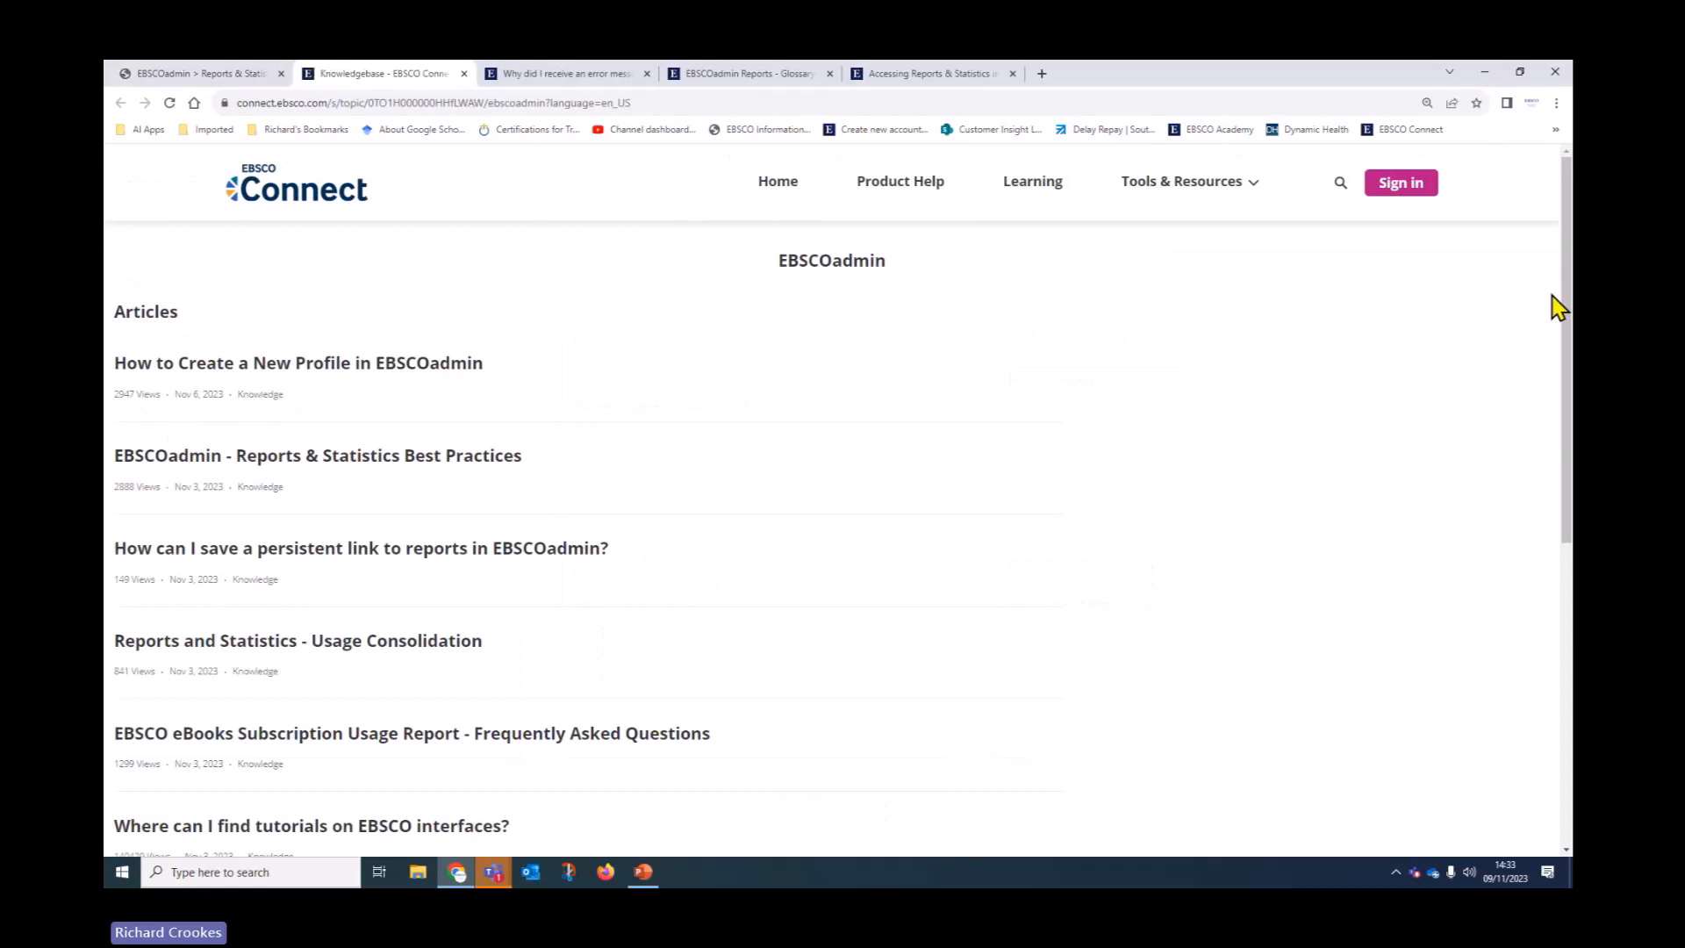
scroll(1196, 436, "down", 2)
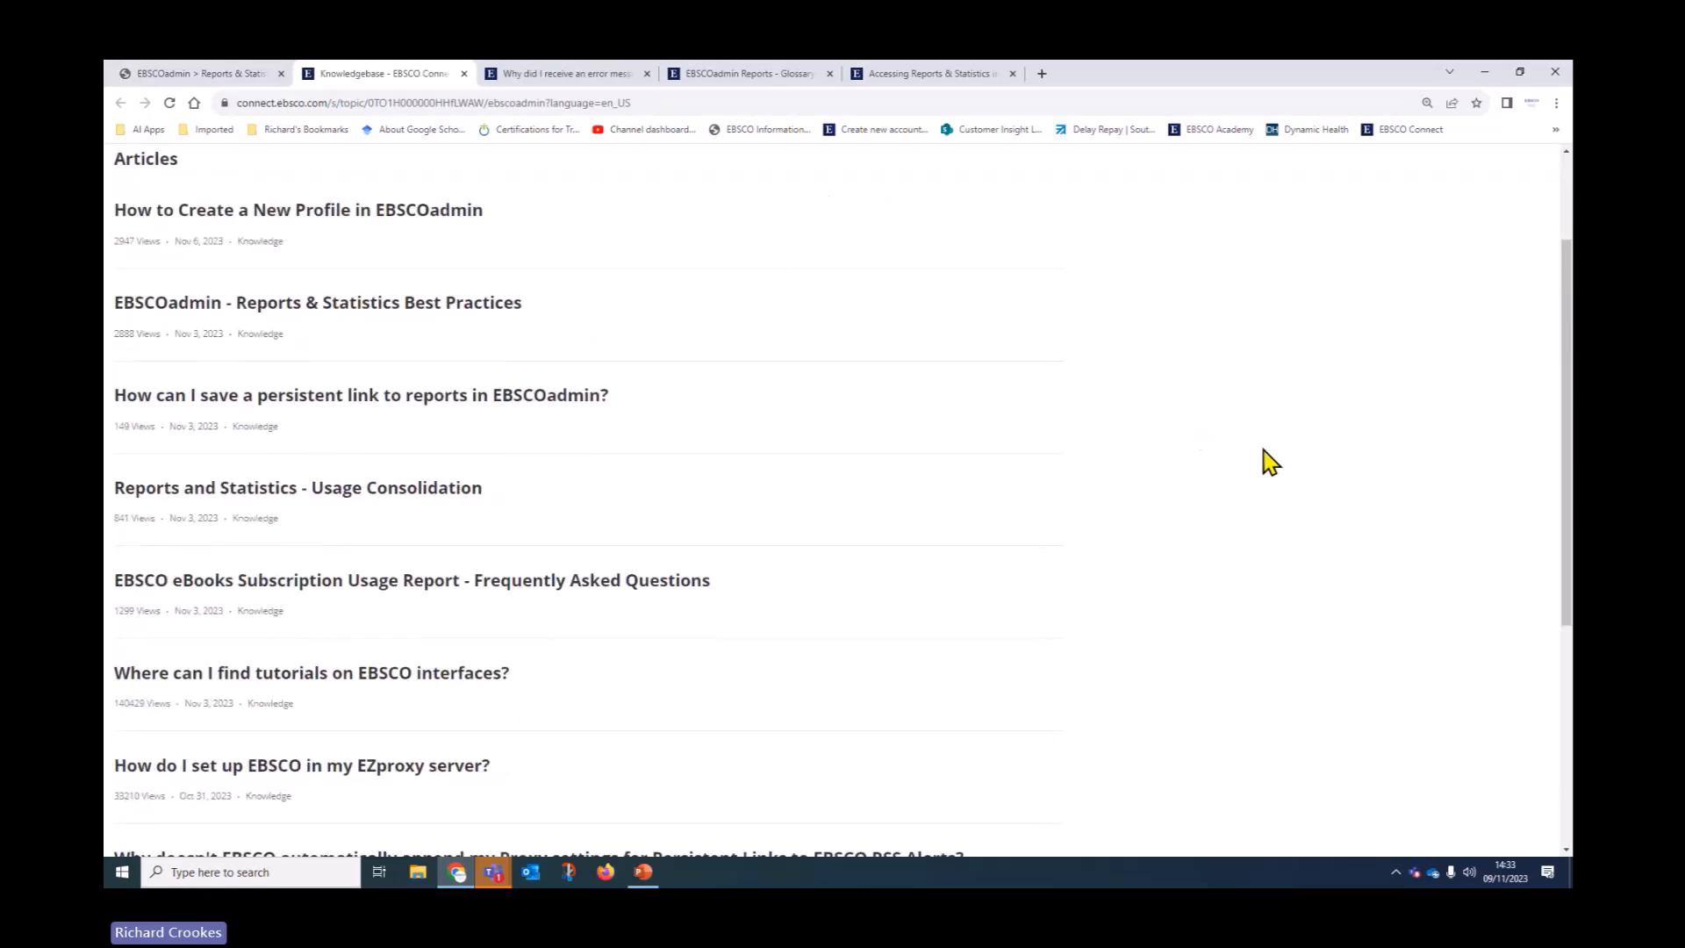
left_click(386, 314)
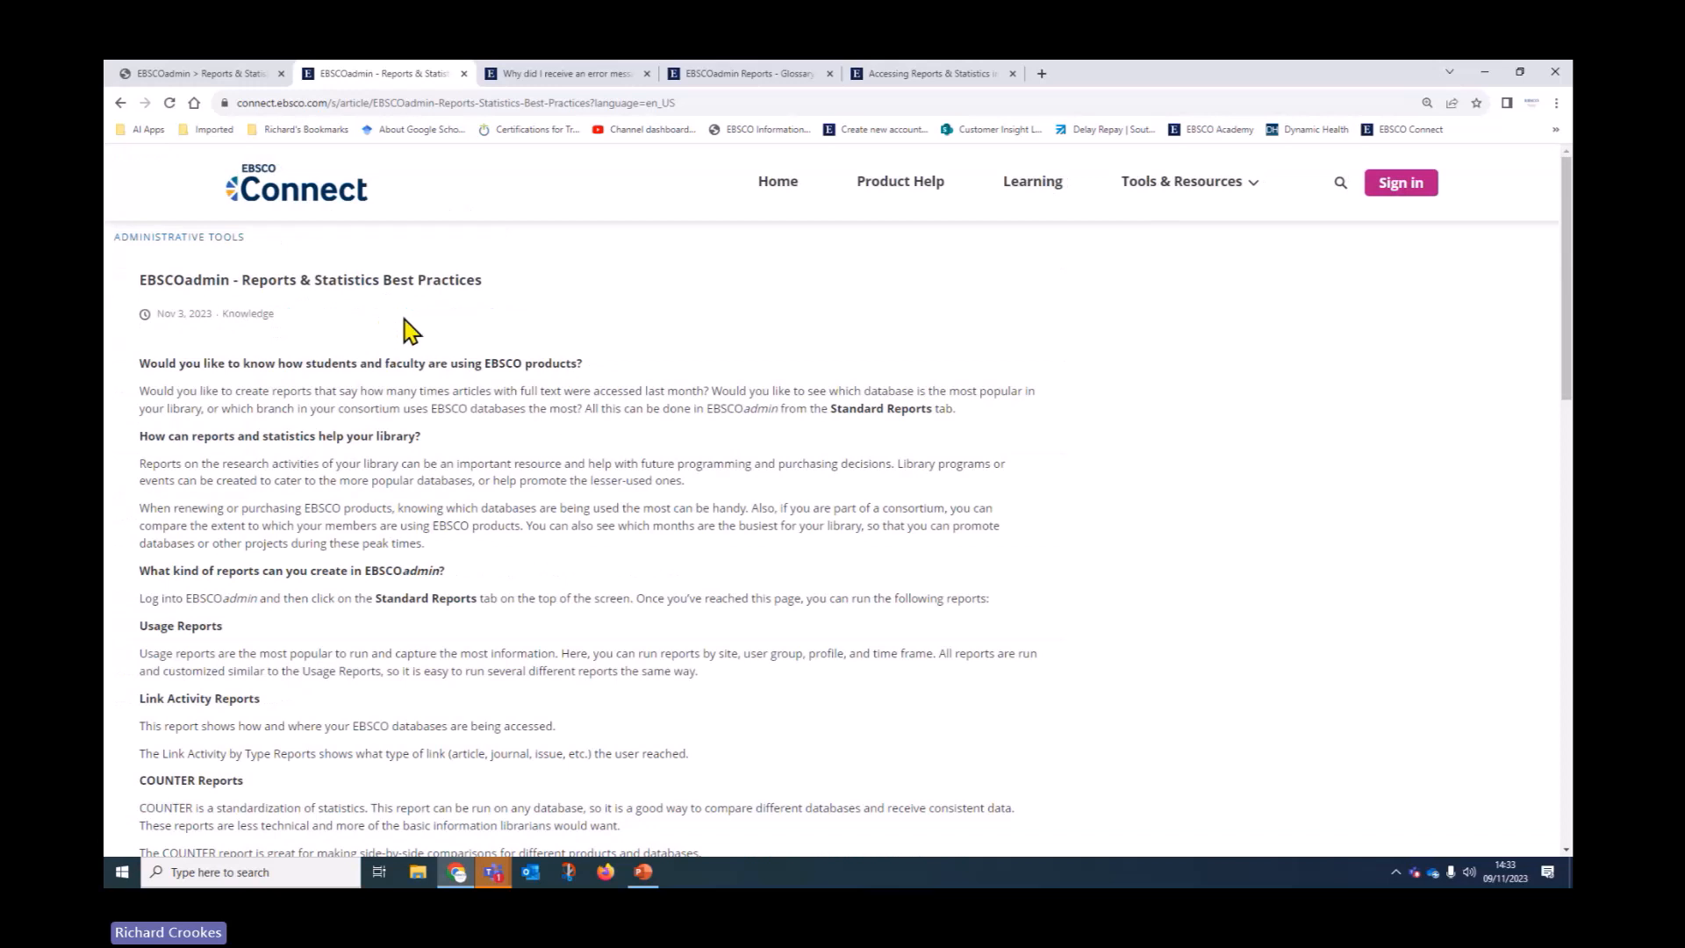
left_click(781, 186)
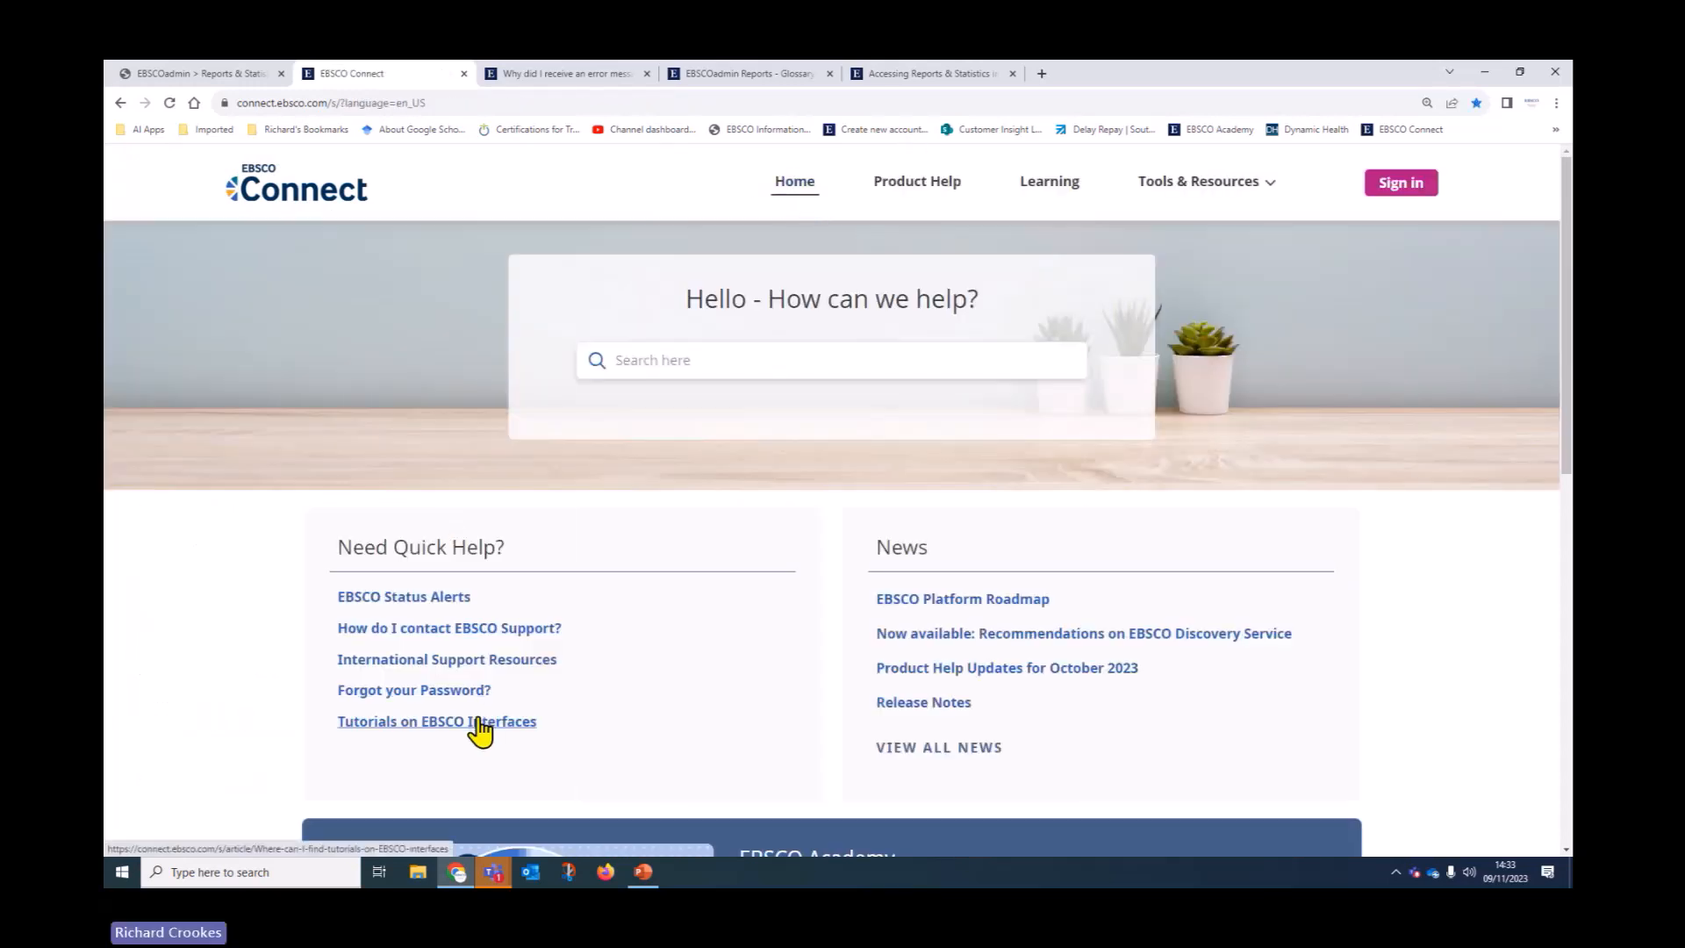
View the Scheduling Reports in EBSCOadmin tutorial under Tutorials for Administrators, then return home
left_click(481, 721)
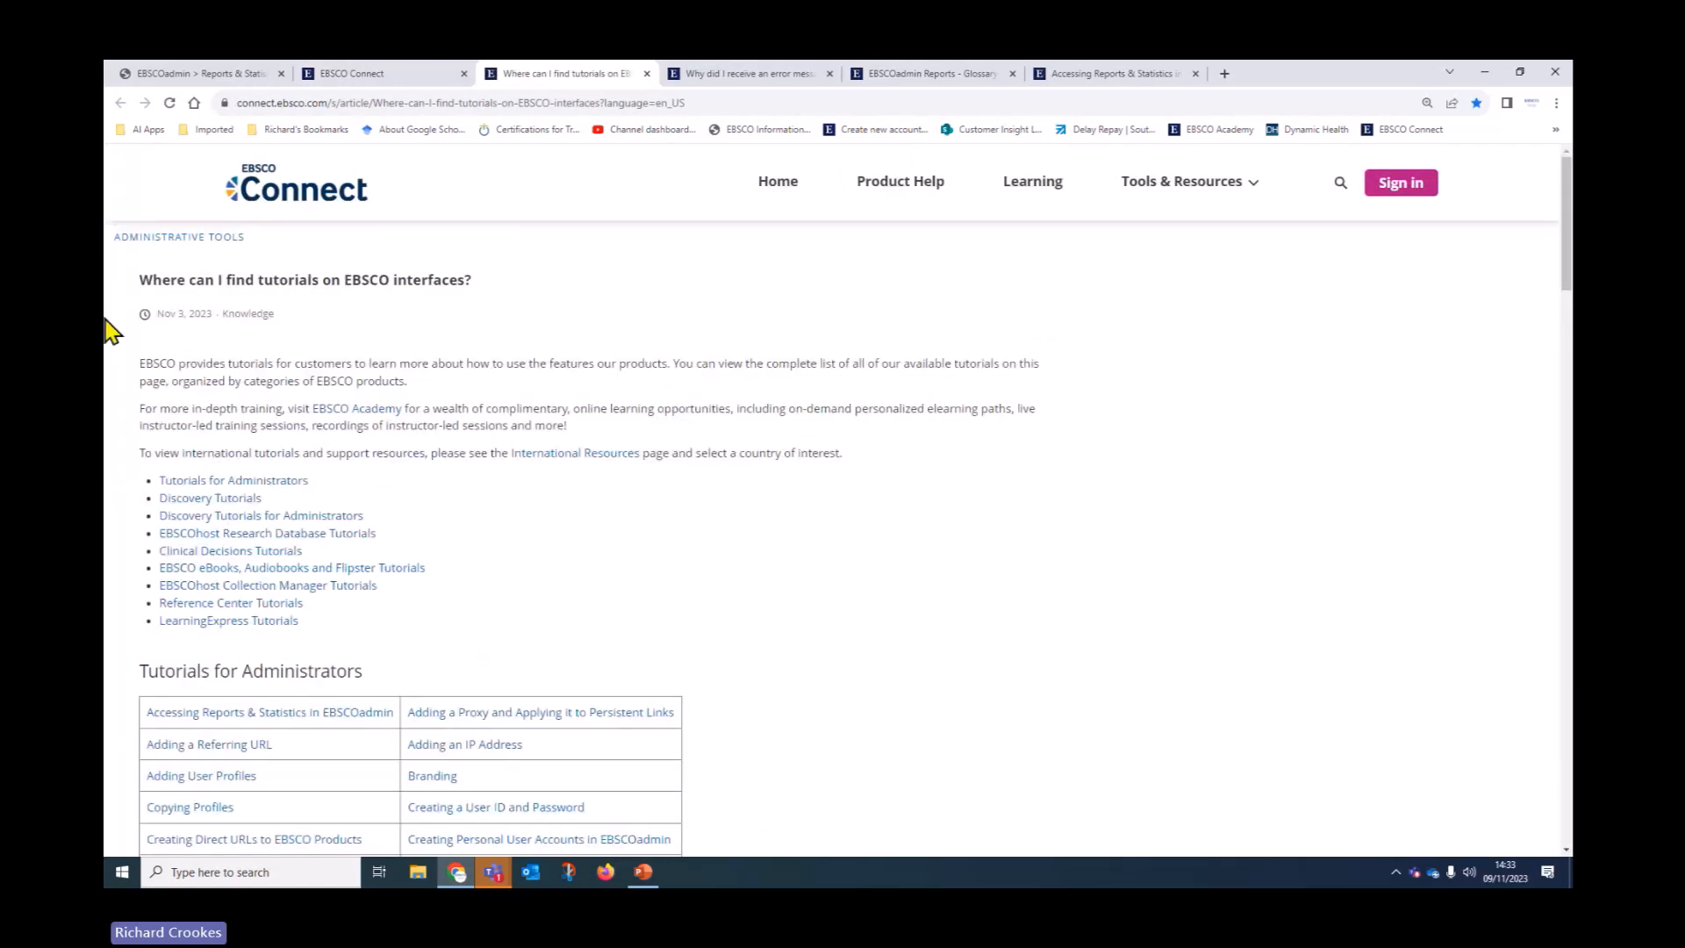
scroll(158, 332, "down", 1)
left_click(222, 406)
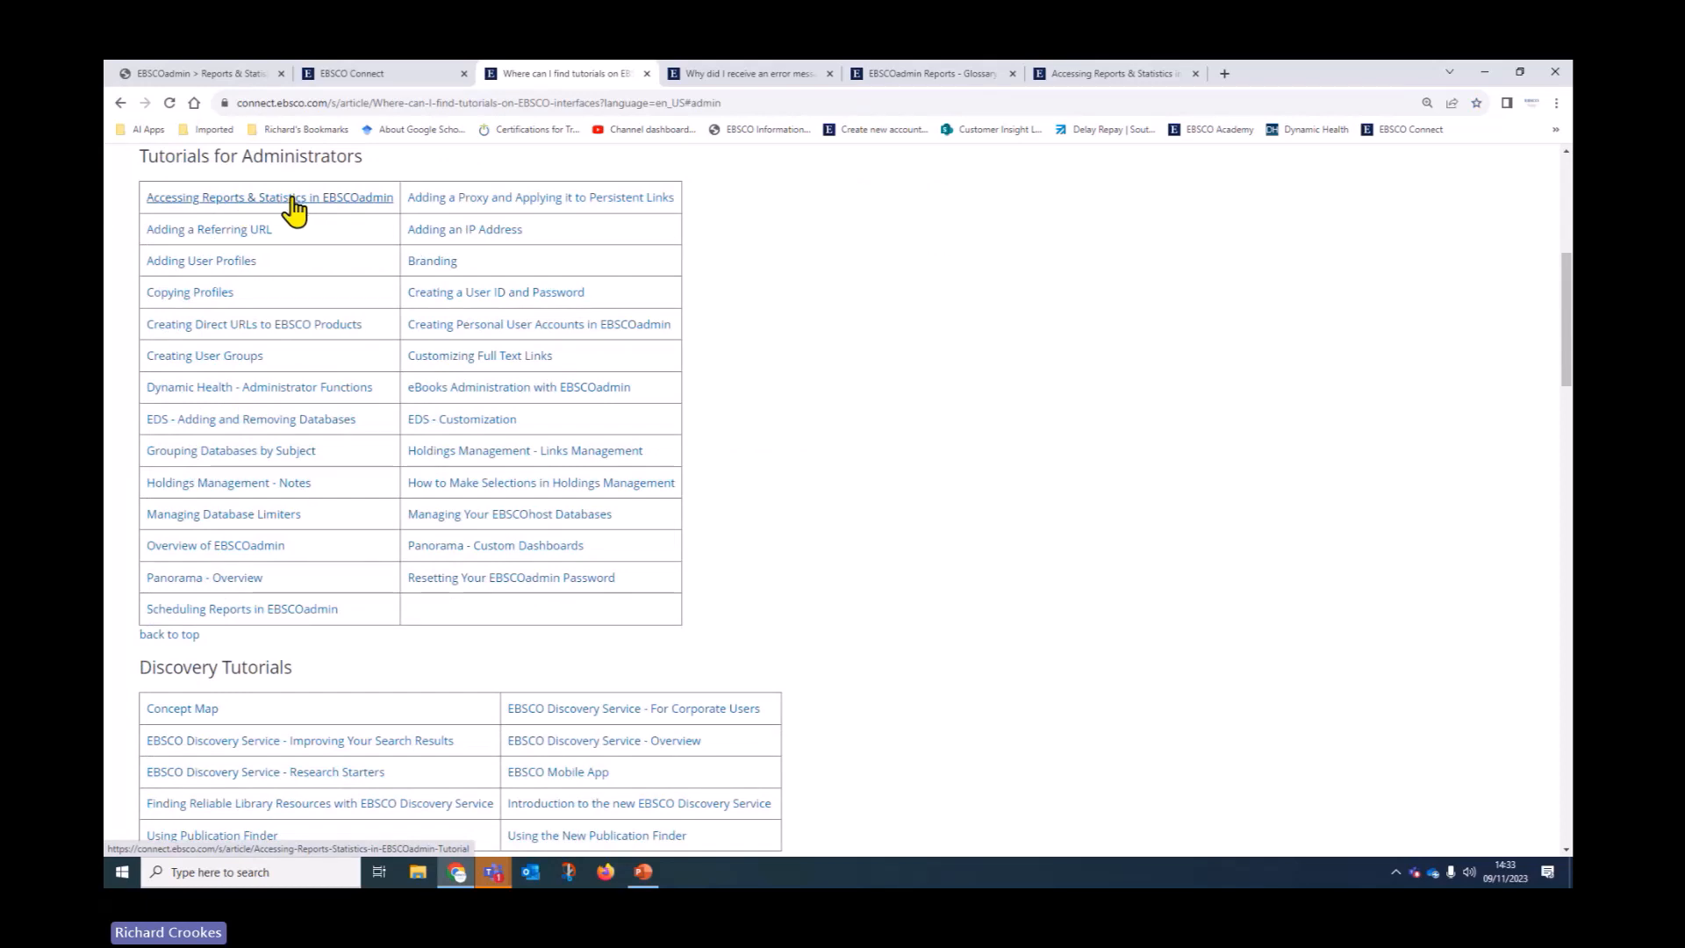
left_click(230, 611)
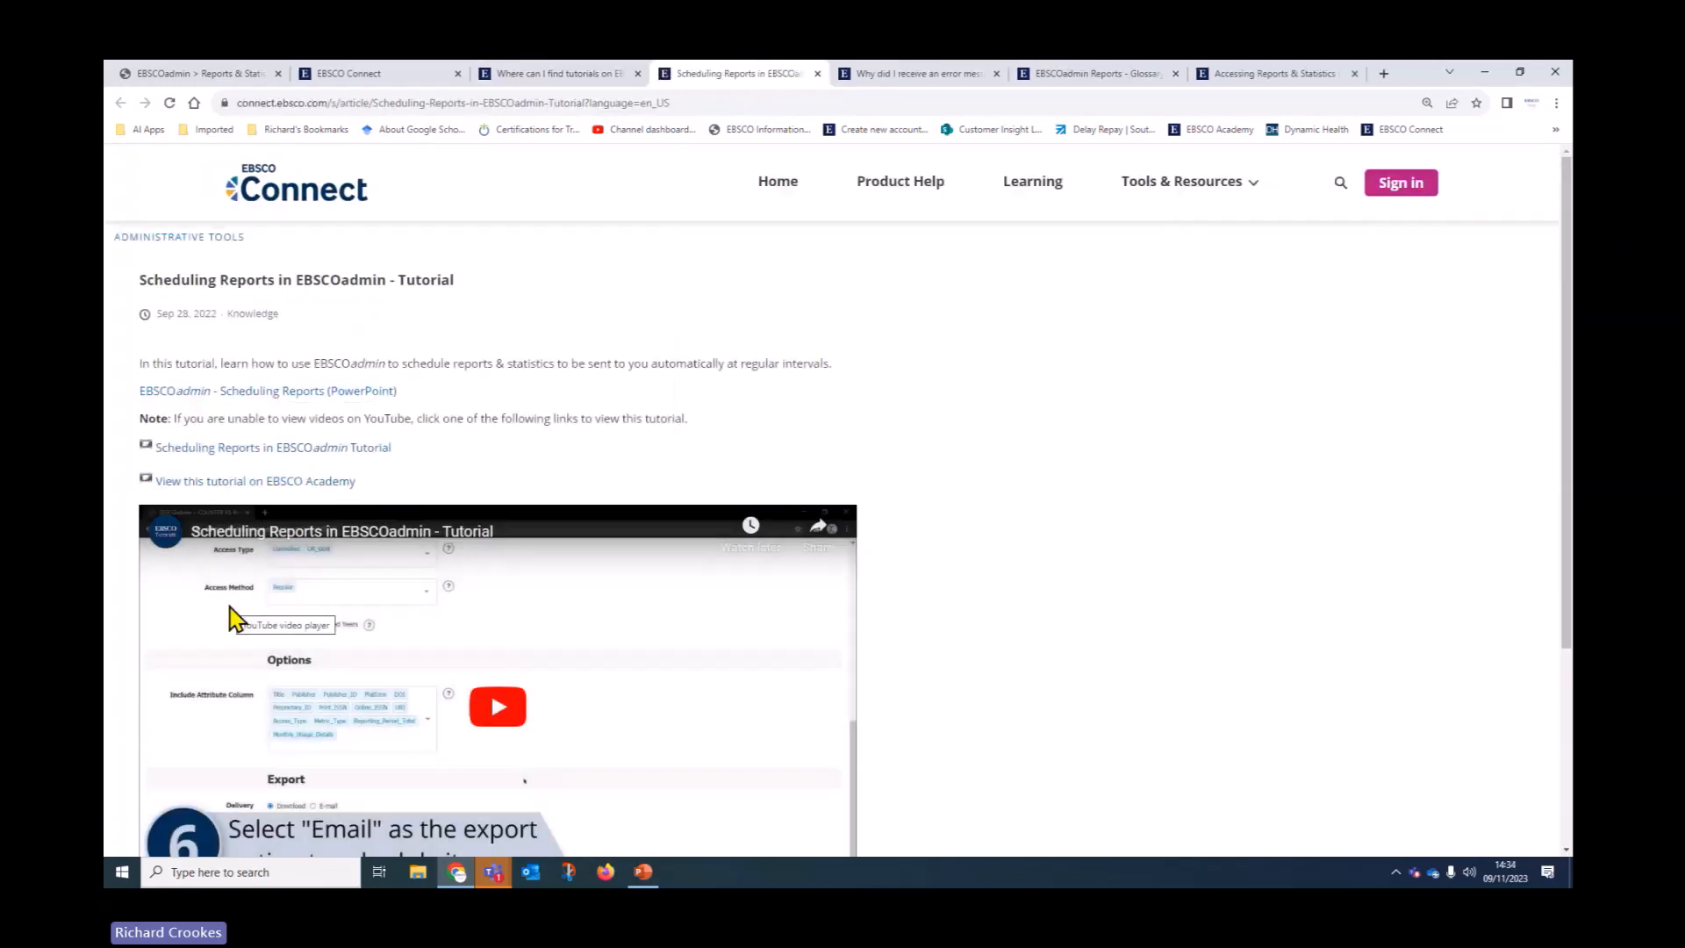
scroll(966, 485, "down", 3)
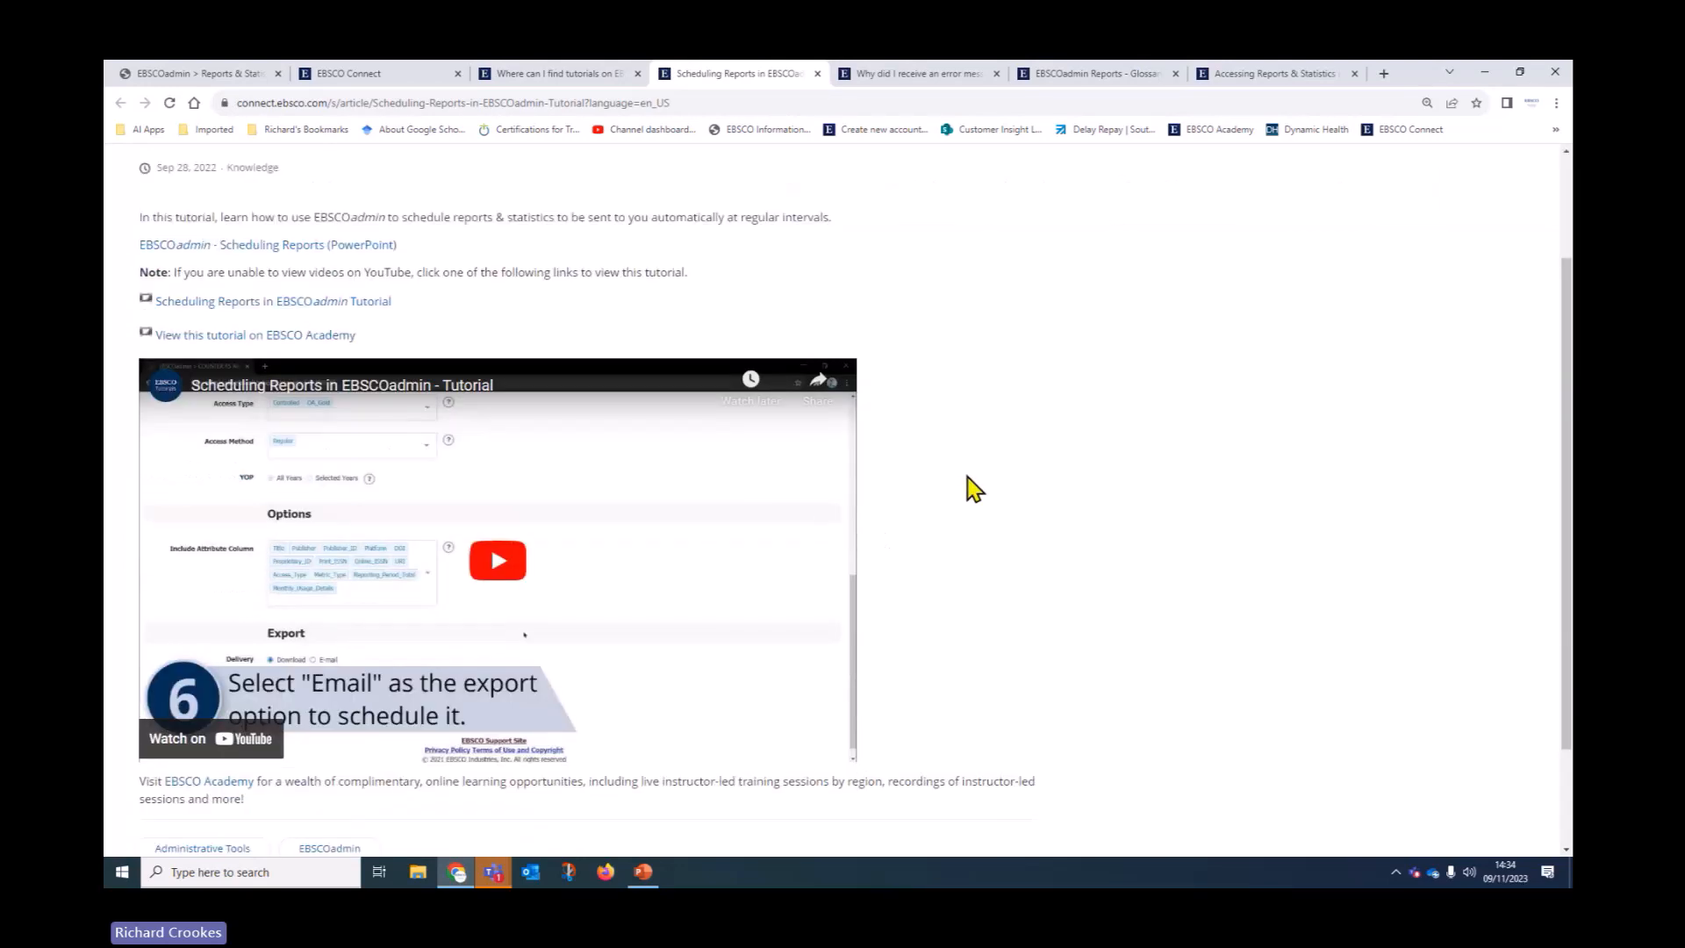
scroll(974, 489, "up", 3)
left_click(780, 184)
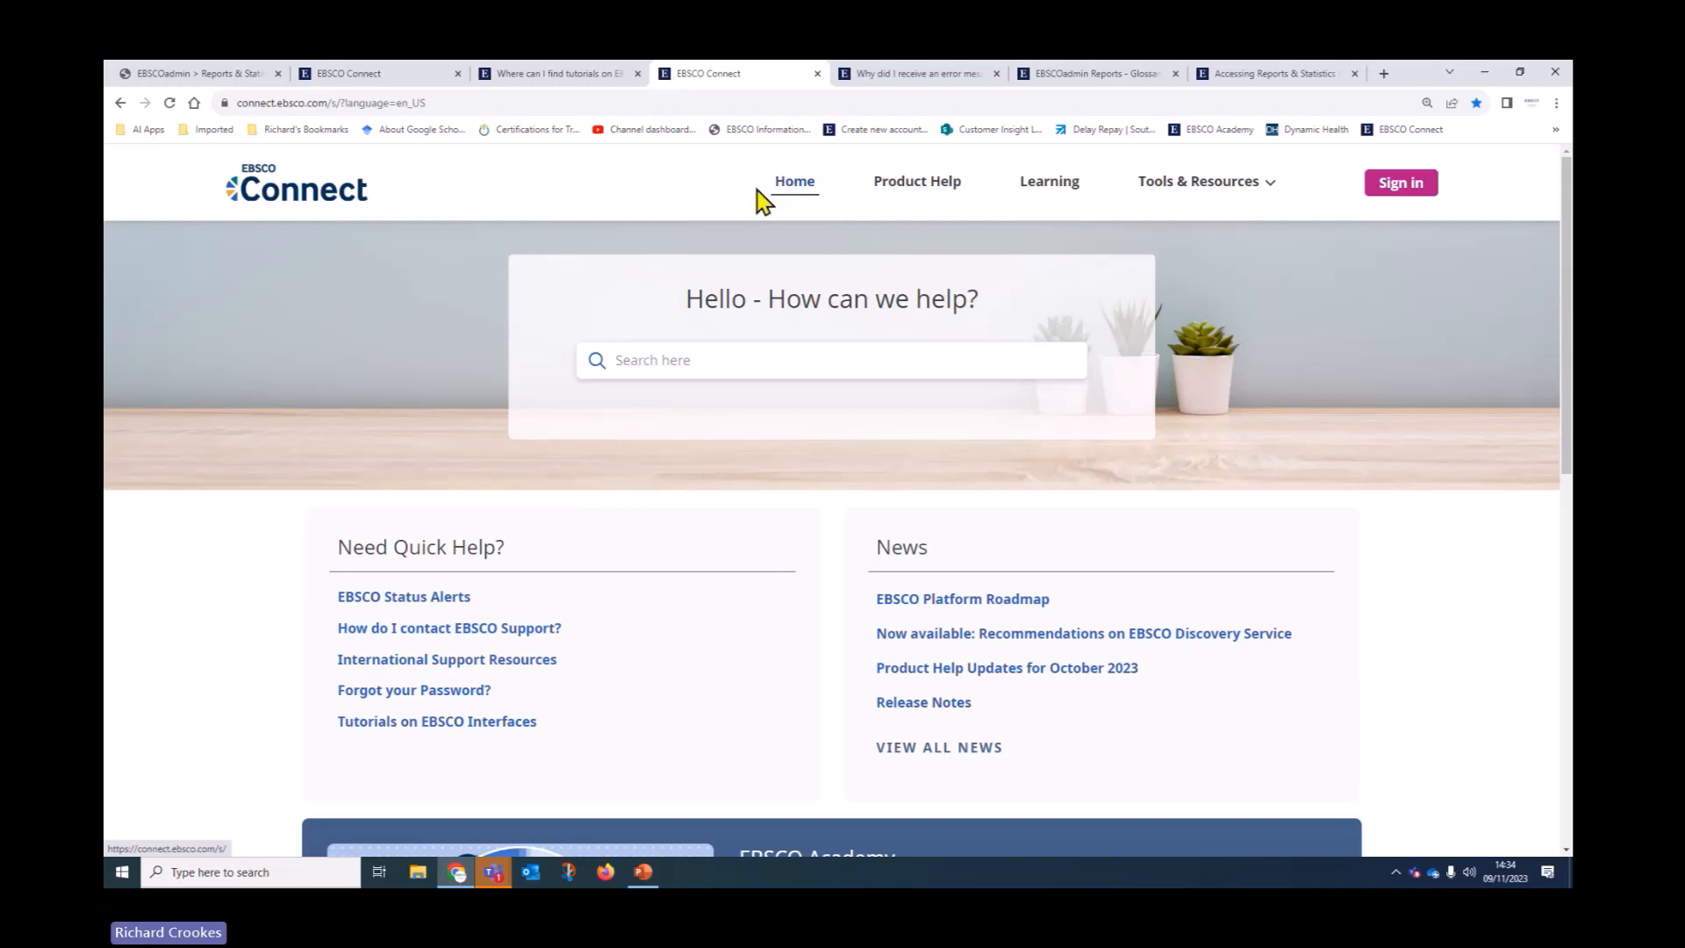
Open the EBSCOadmin video collection from Learning's Browse collections
left_click(1046, 186)
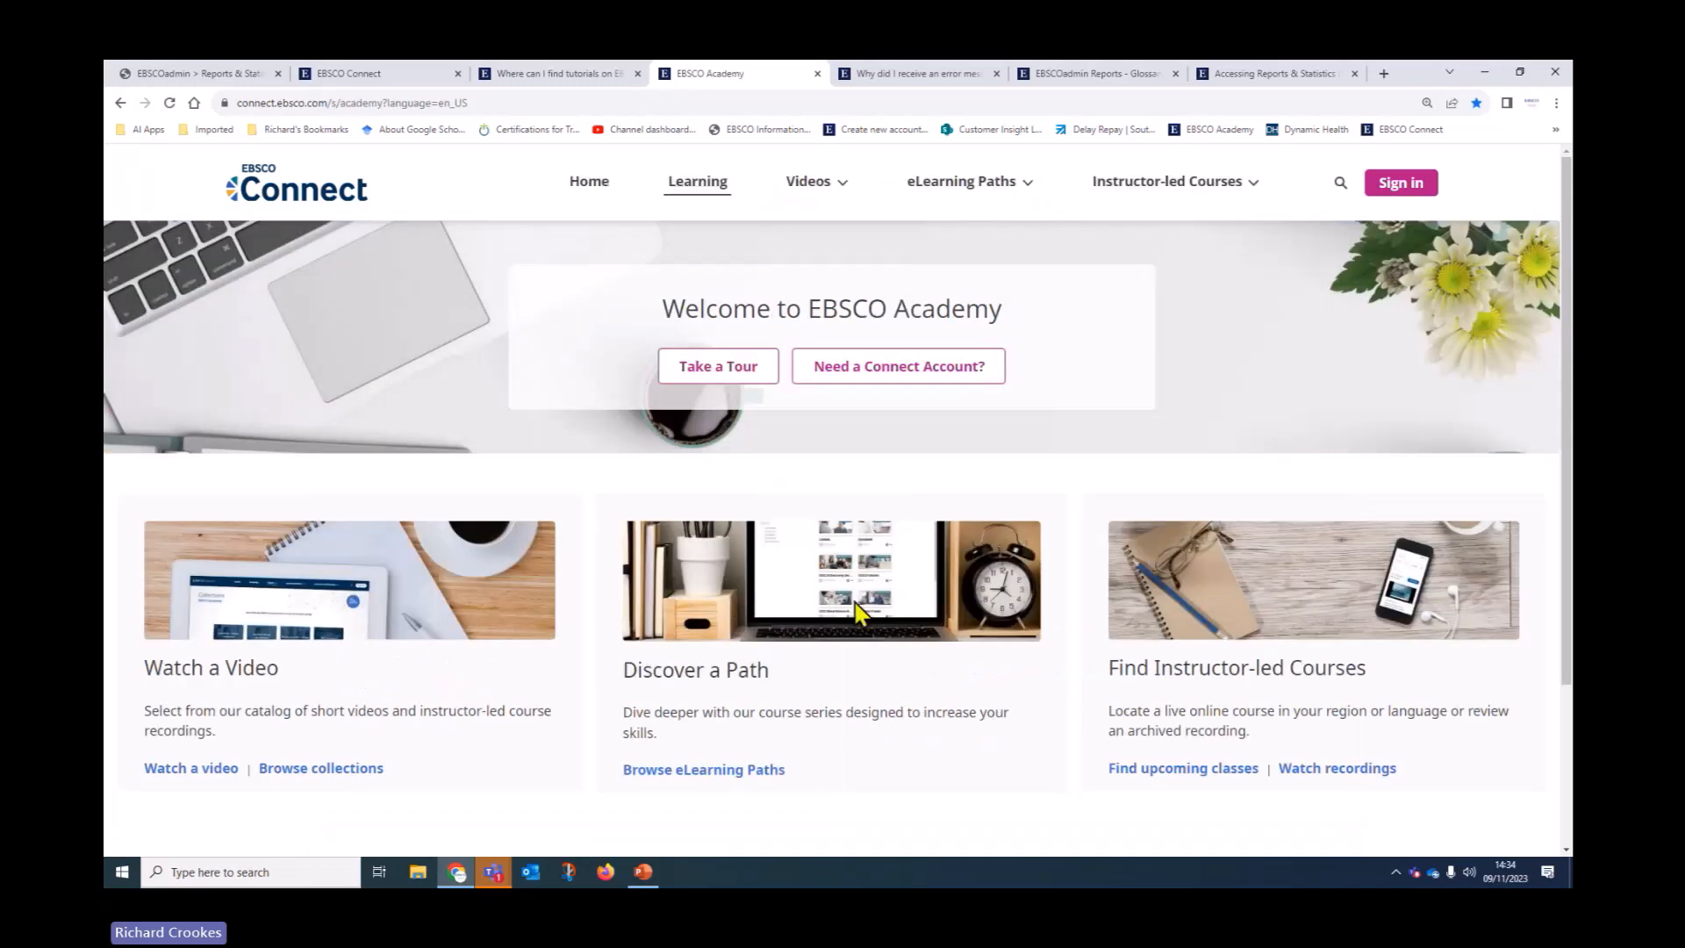
left_click(339, 772)
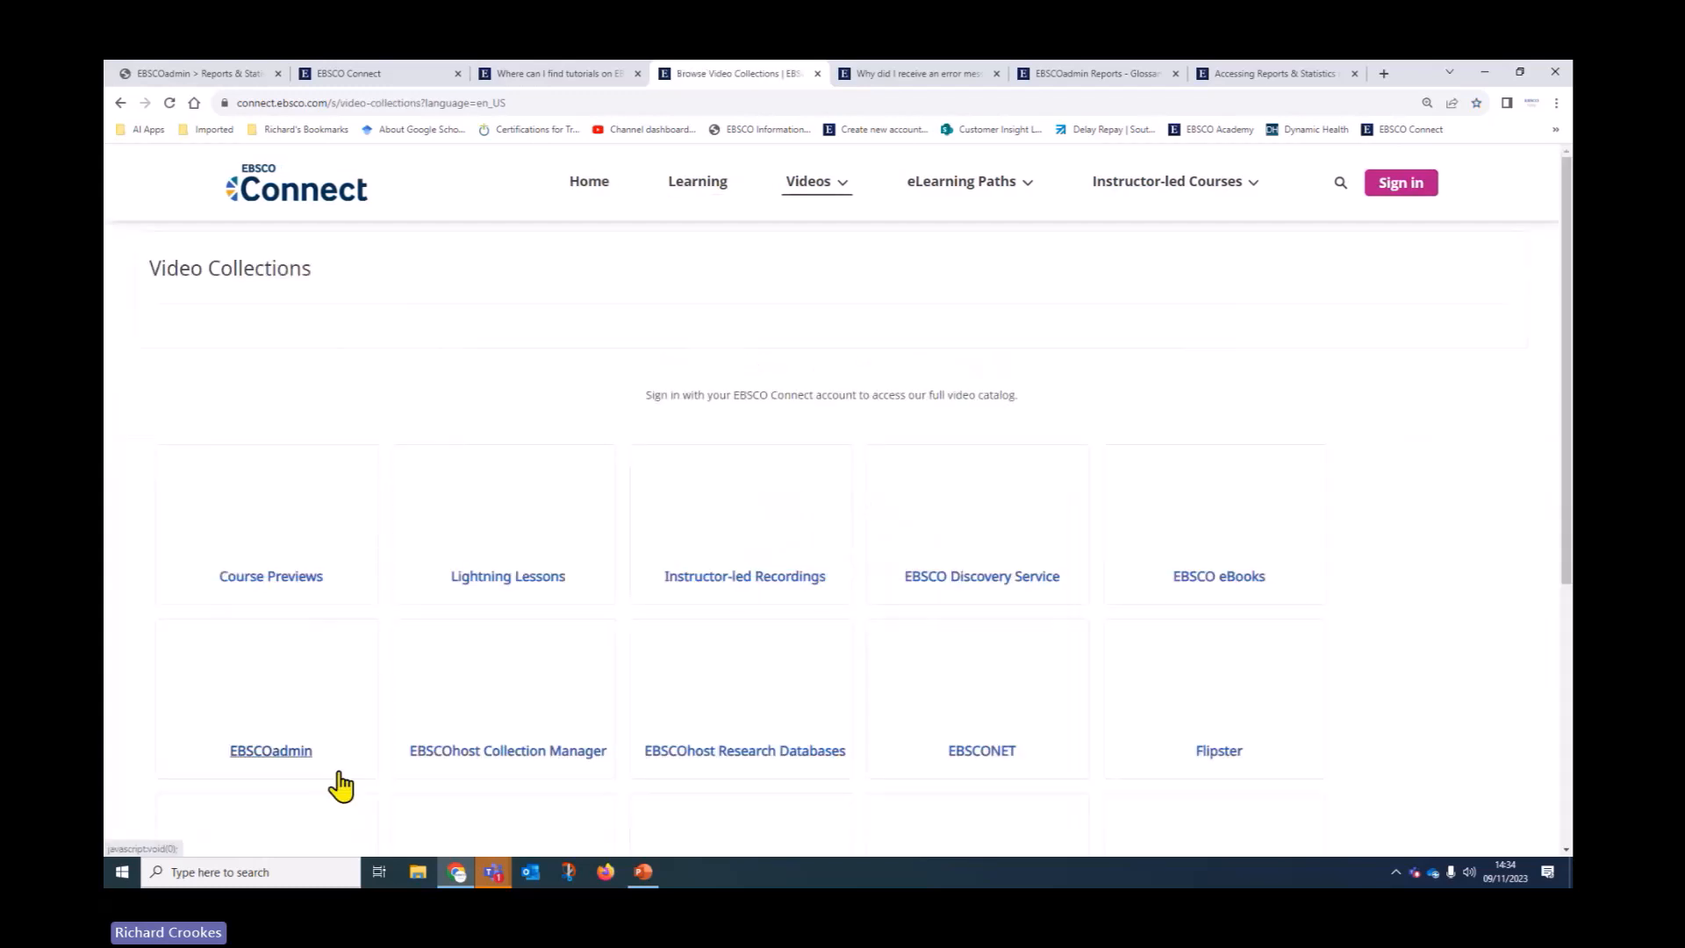
scroll(136, 488, "down", 3)
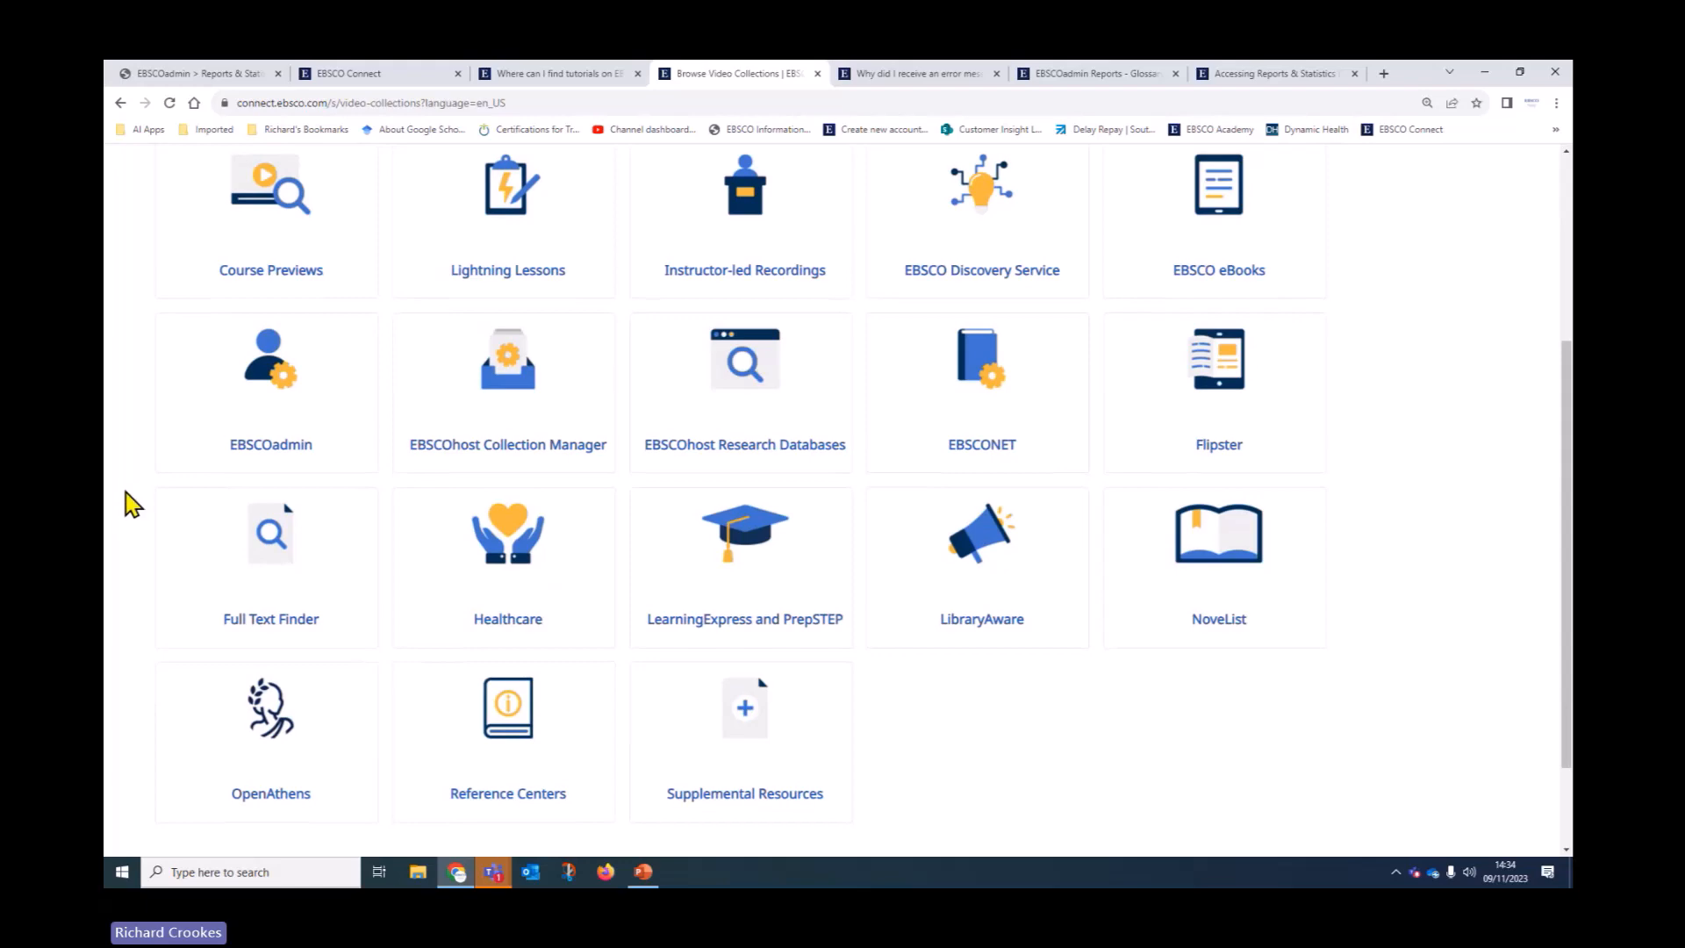
left_click(269, 445)
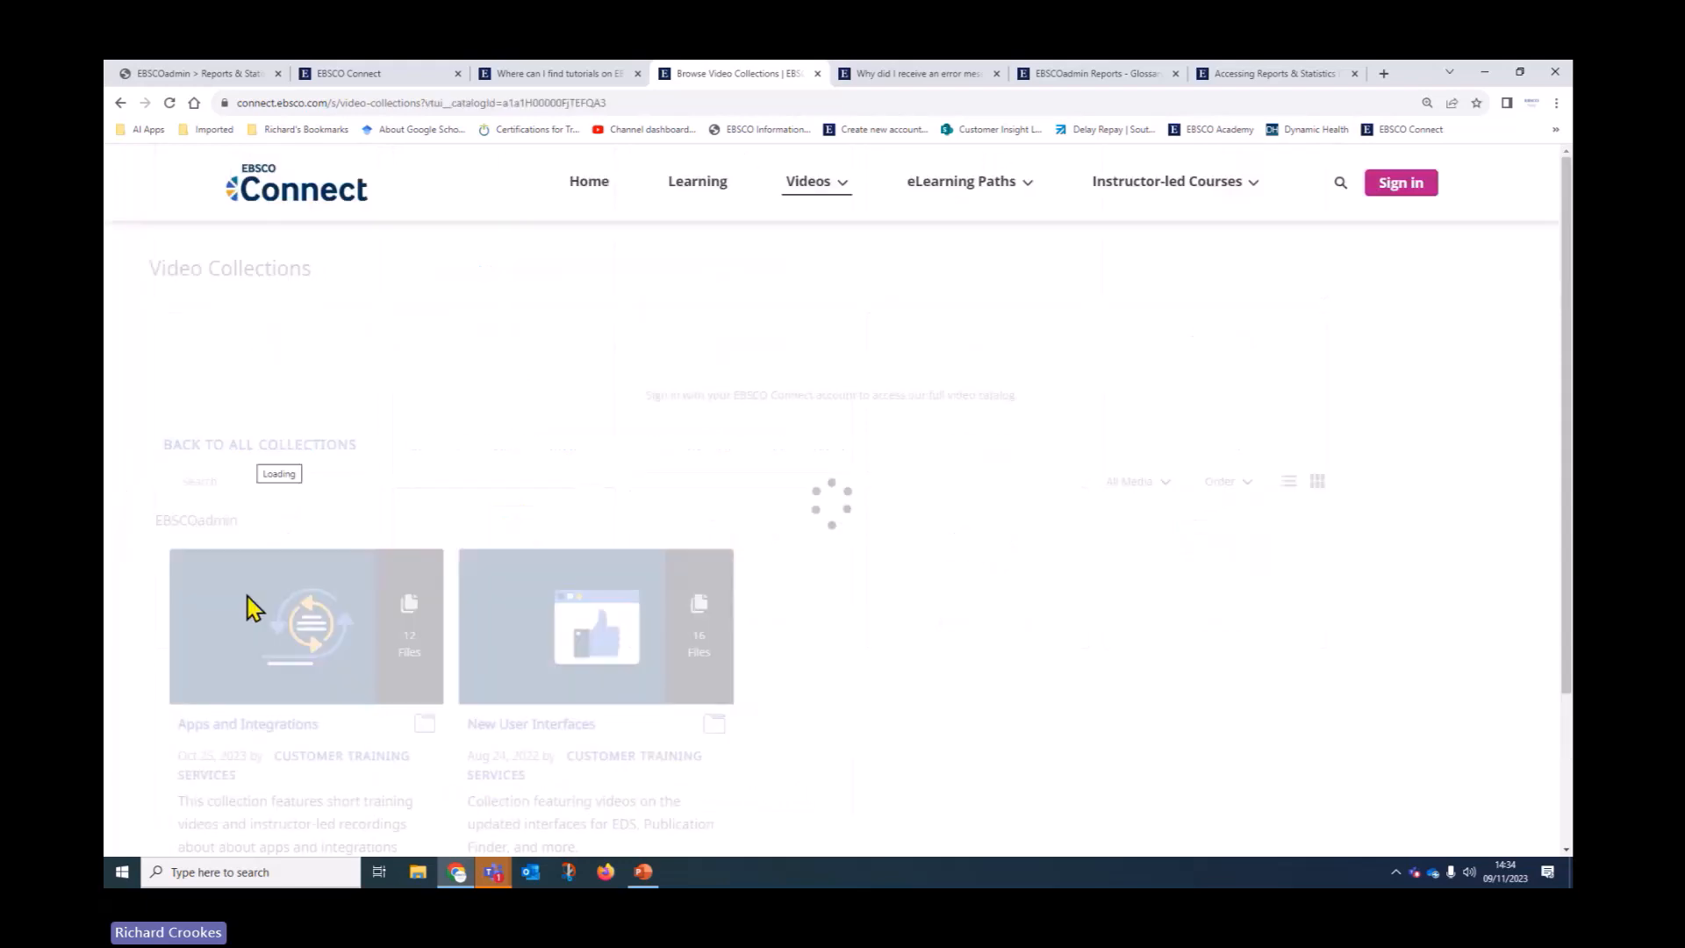
Scroll through the EBSCOadmin training videos and return to the EBSCO Academy welcome page
scroll(249, 604, "down", 4)
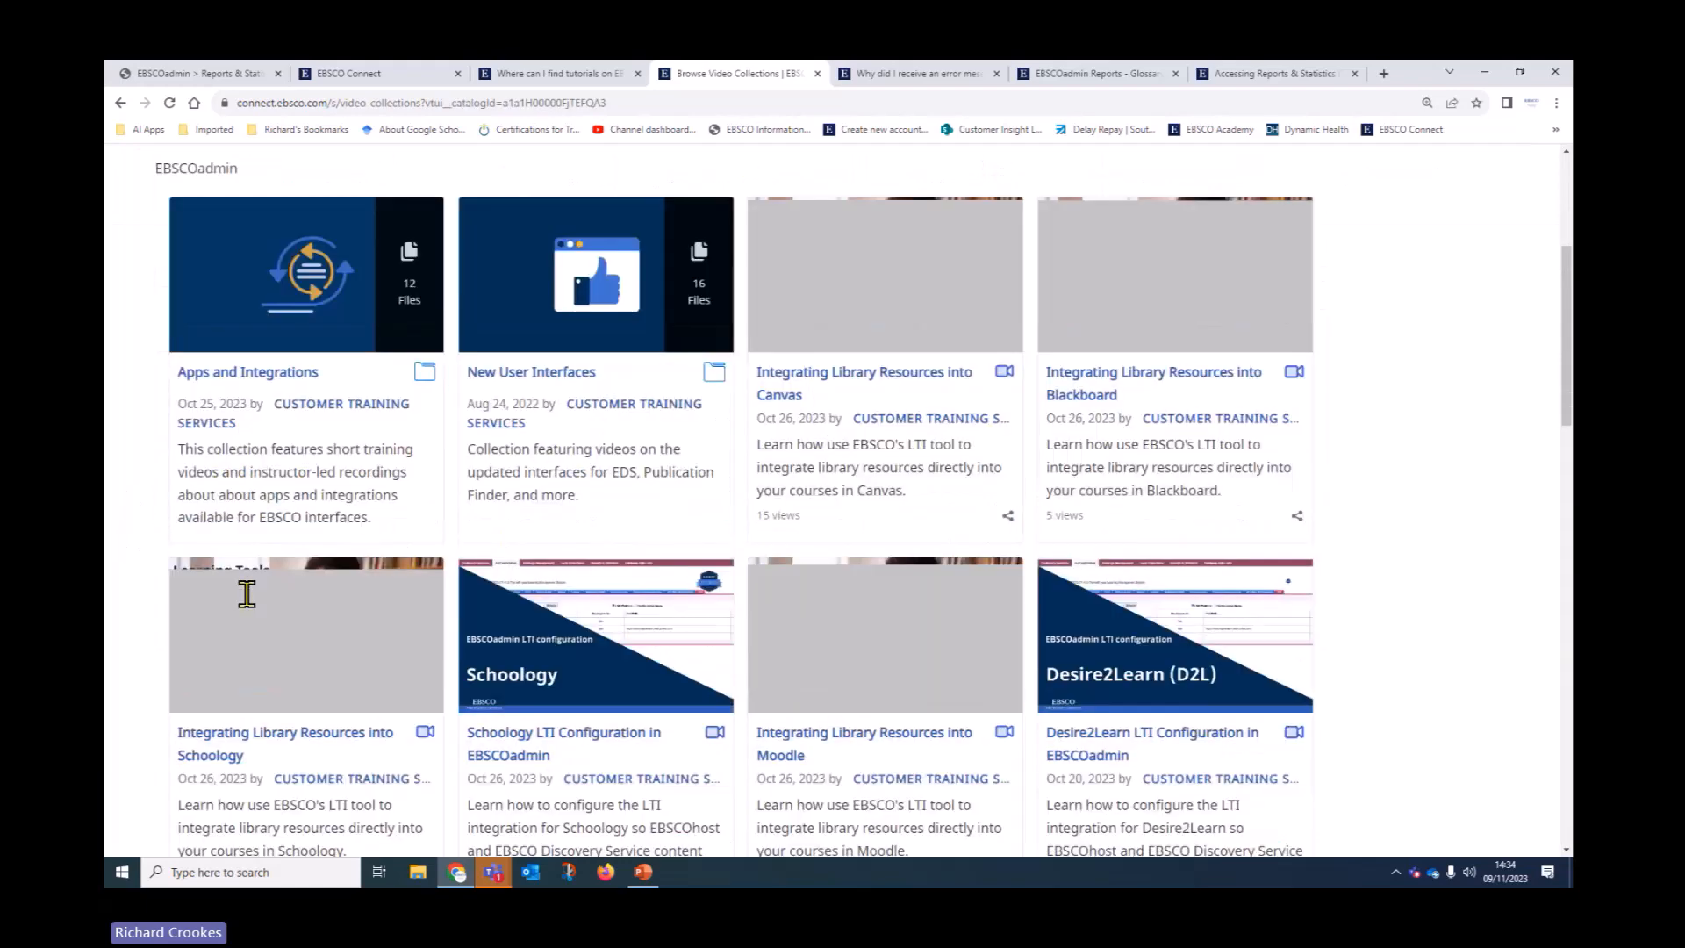
scroll(249, 592, "down", 5)
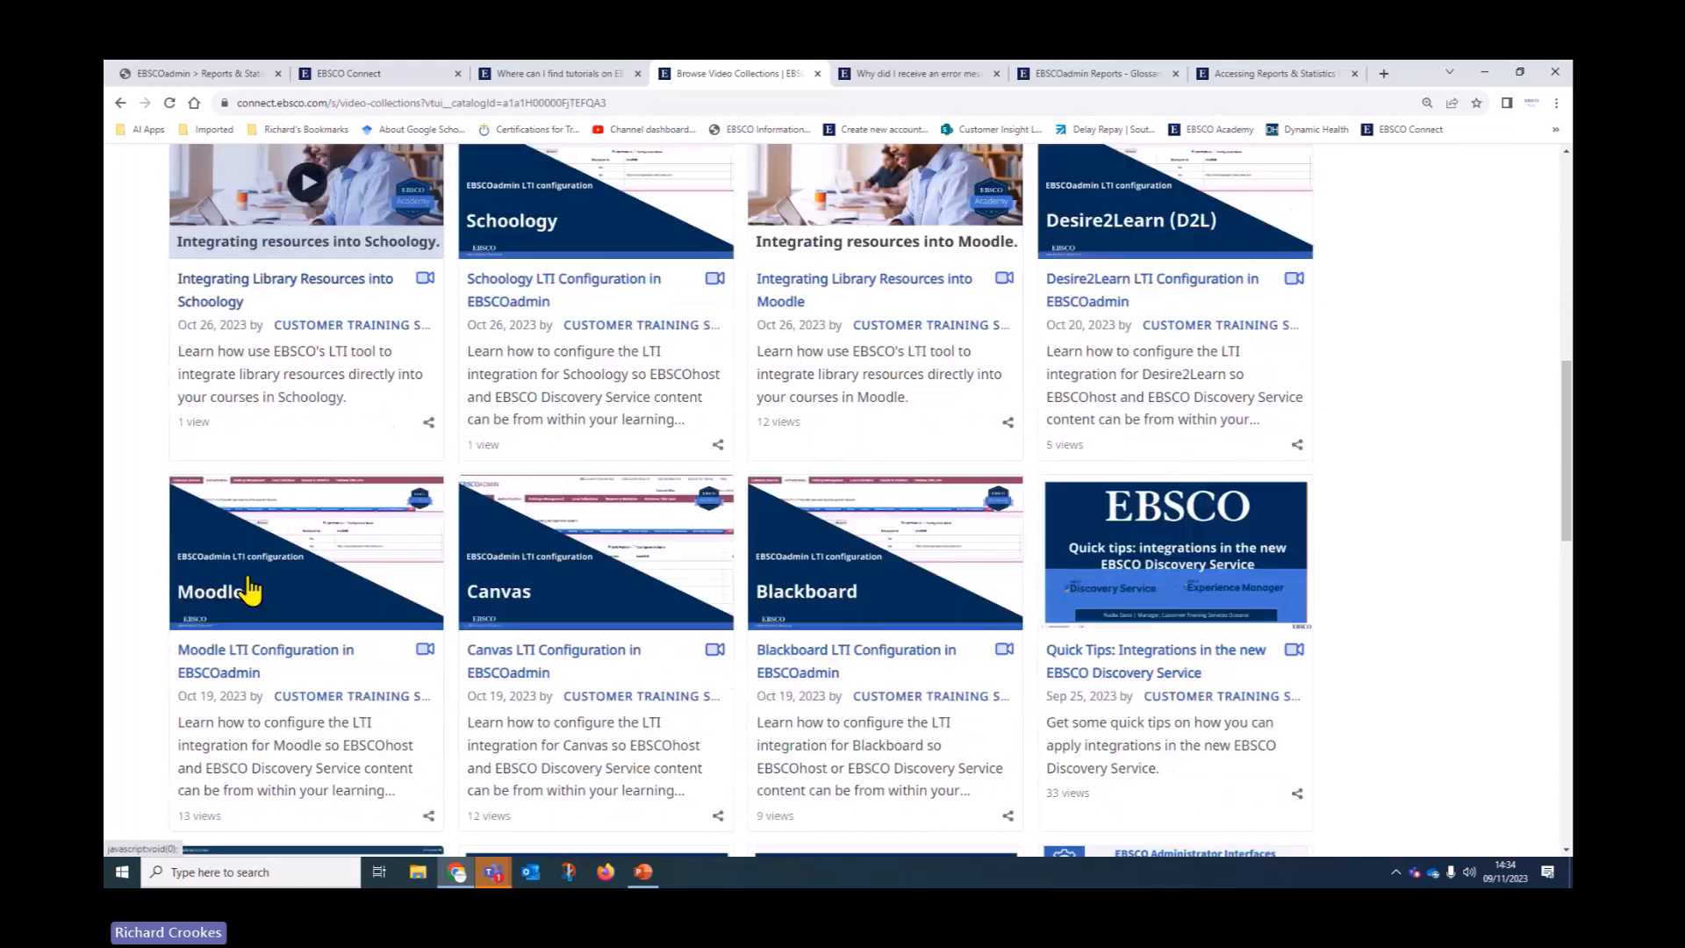
scroll(250, 591, "down", 3)
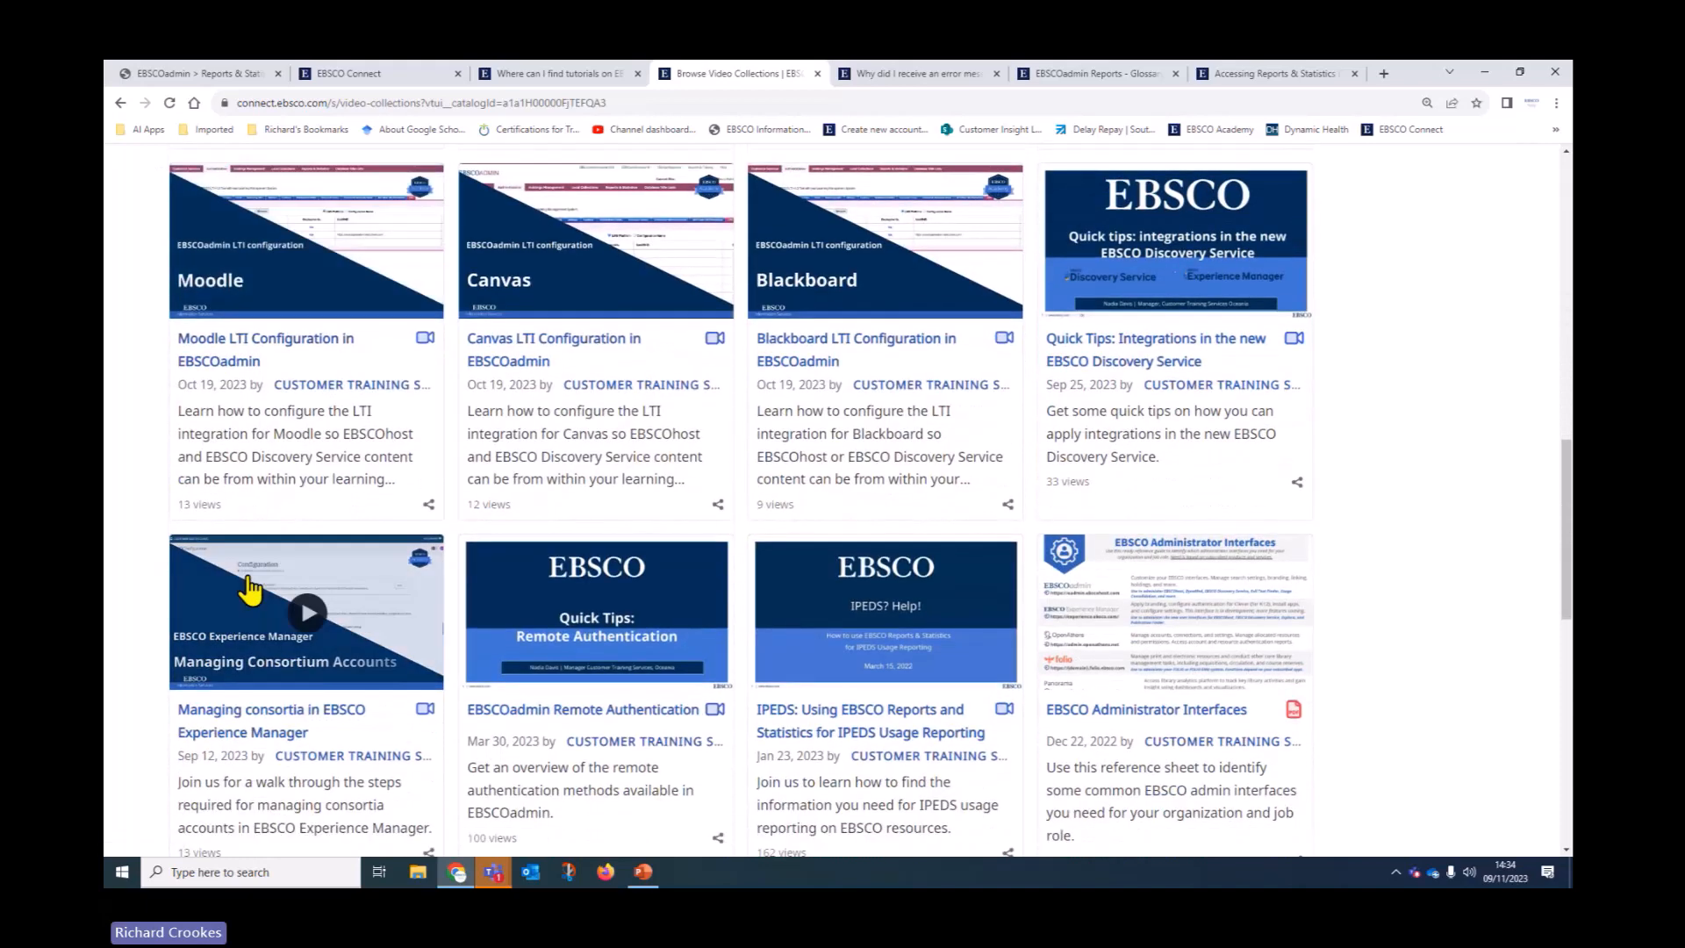
scroll(250, 588, "down", 2)
scroll(249, 579, "down", 1)
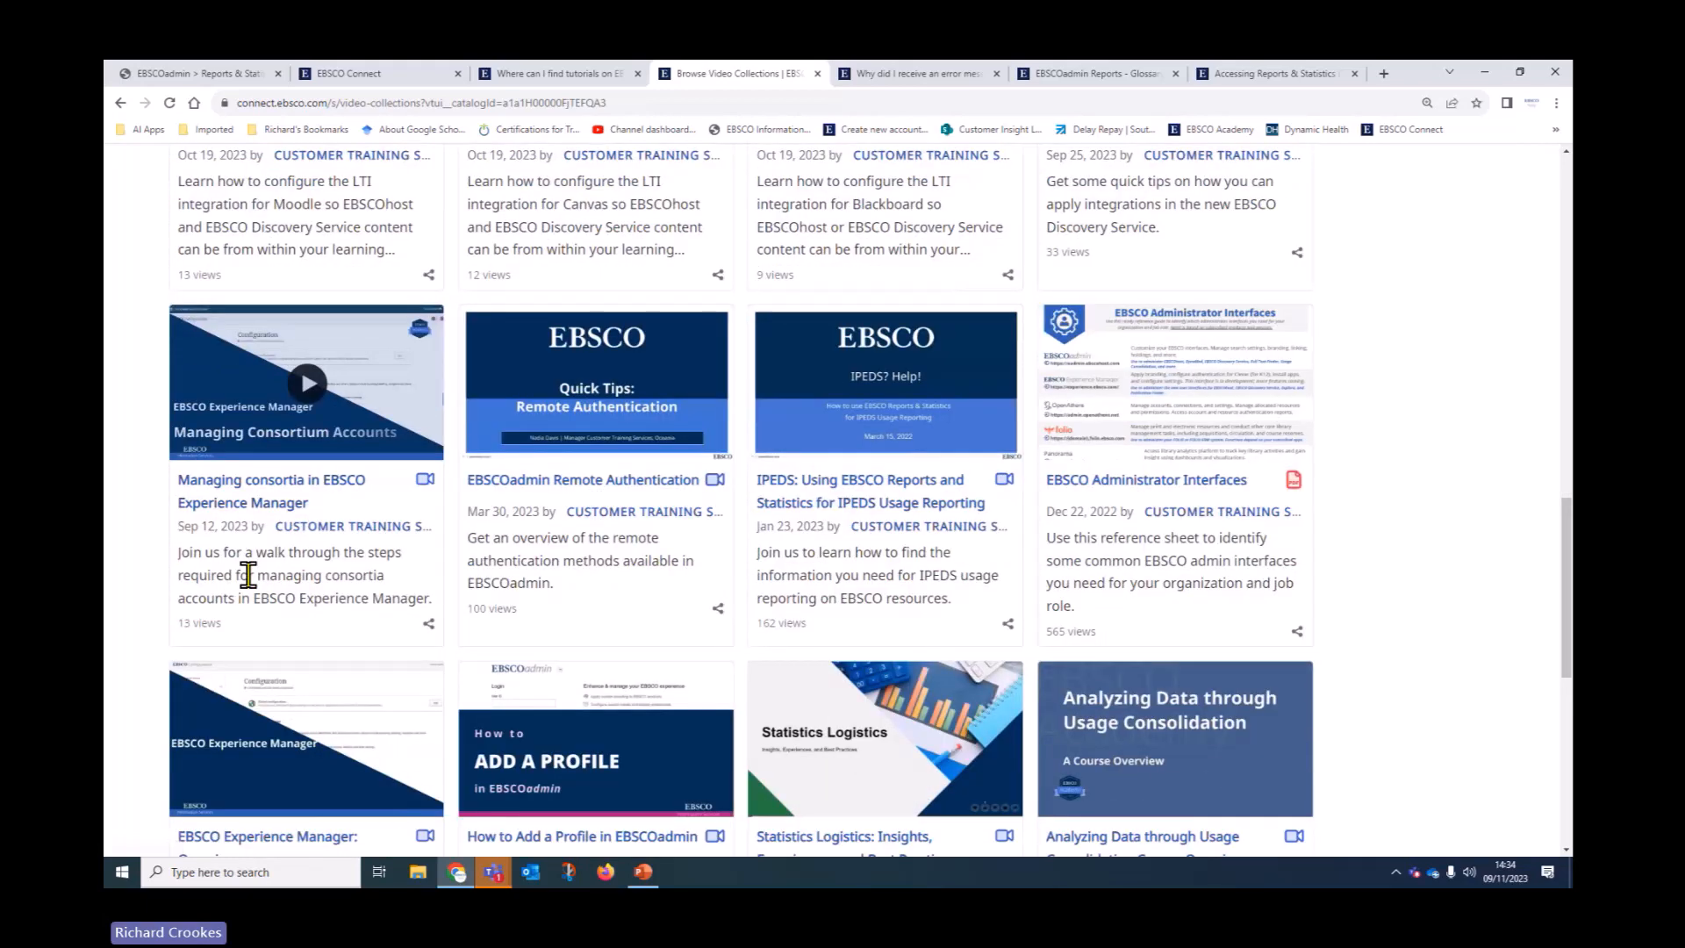
scroll(249, 579, "down", 3)
scroll(245, 587, "down", 2)
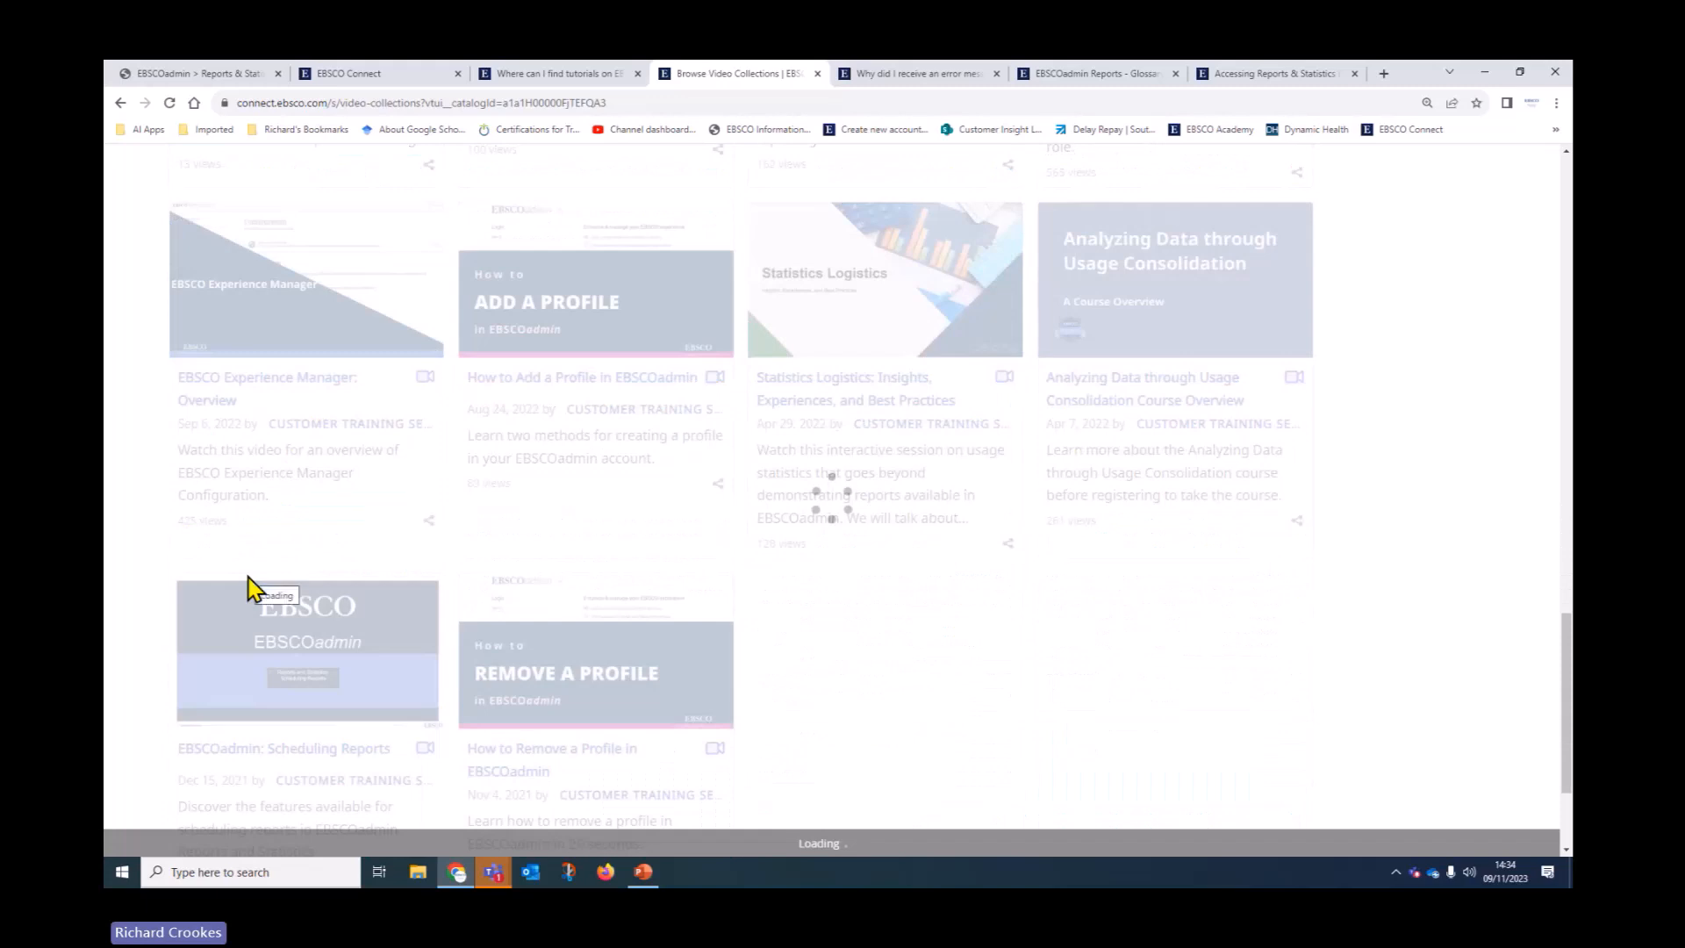
scroll(250, 588, "down", 2)
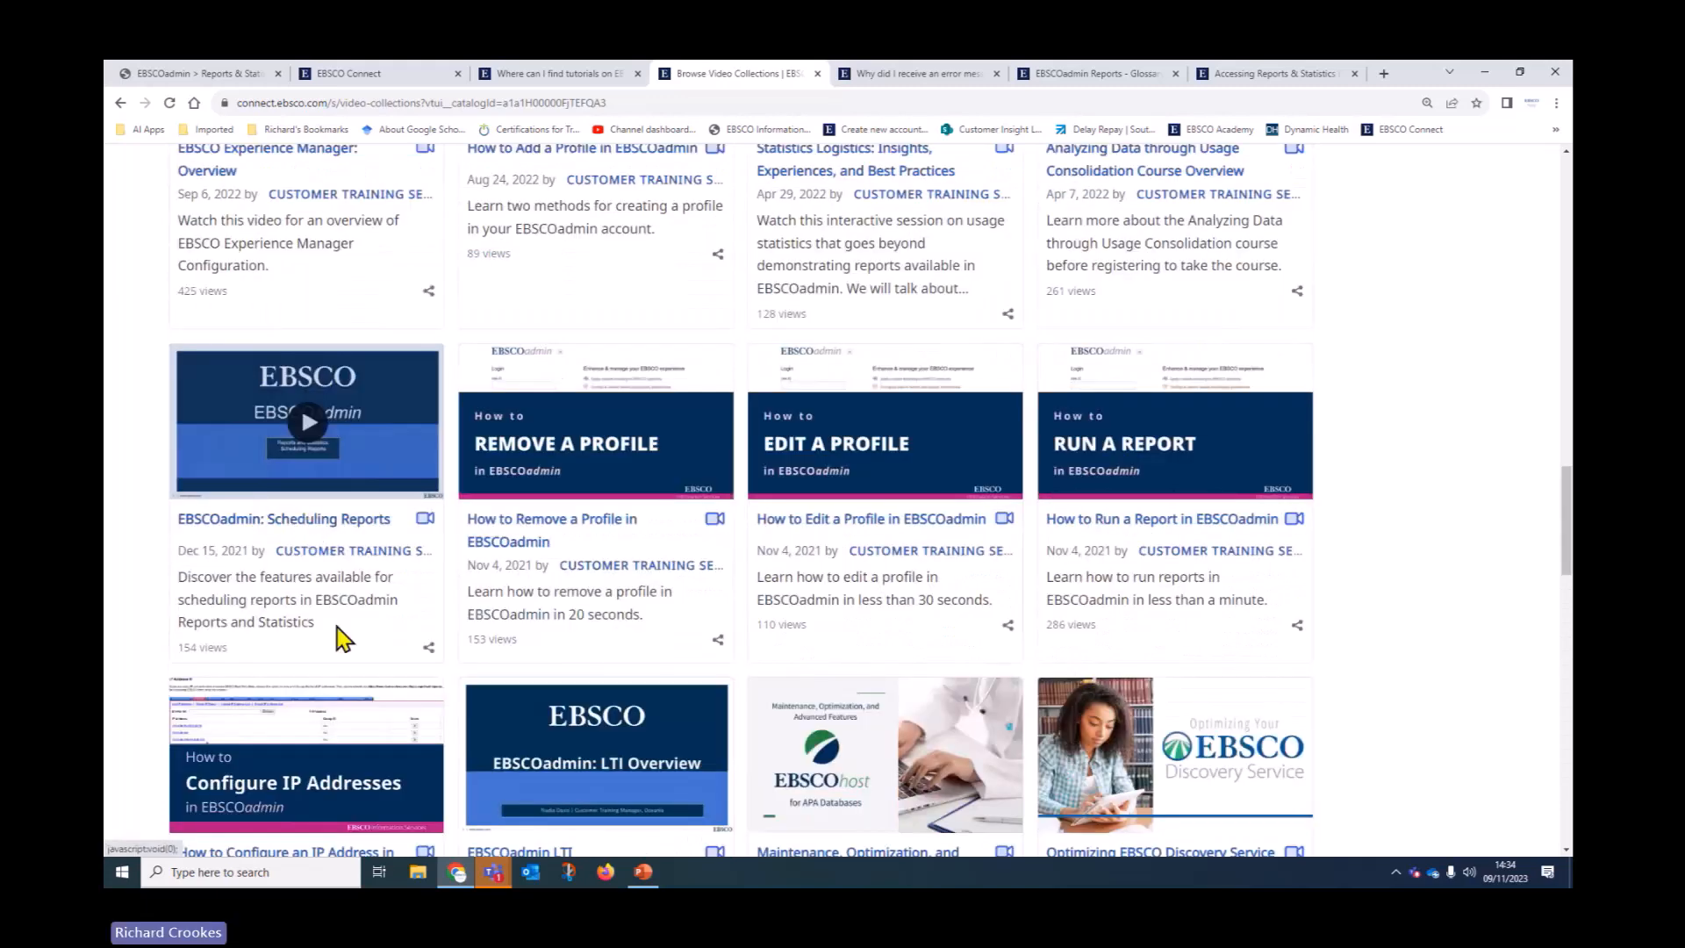
scroll(338, 629, "down", 2)
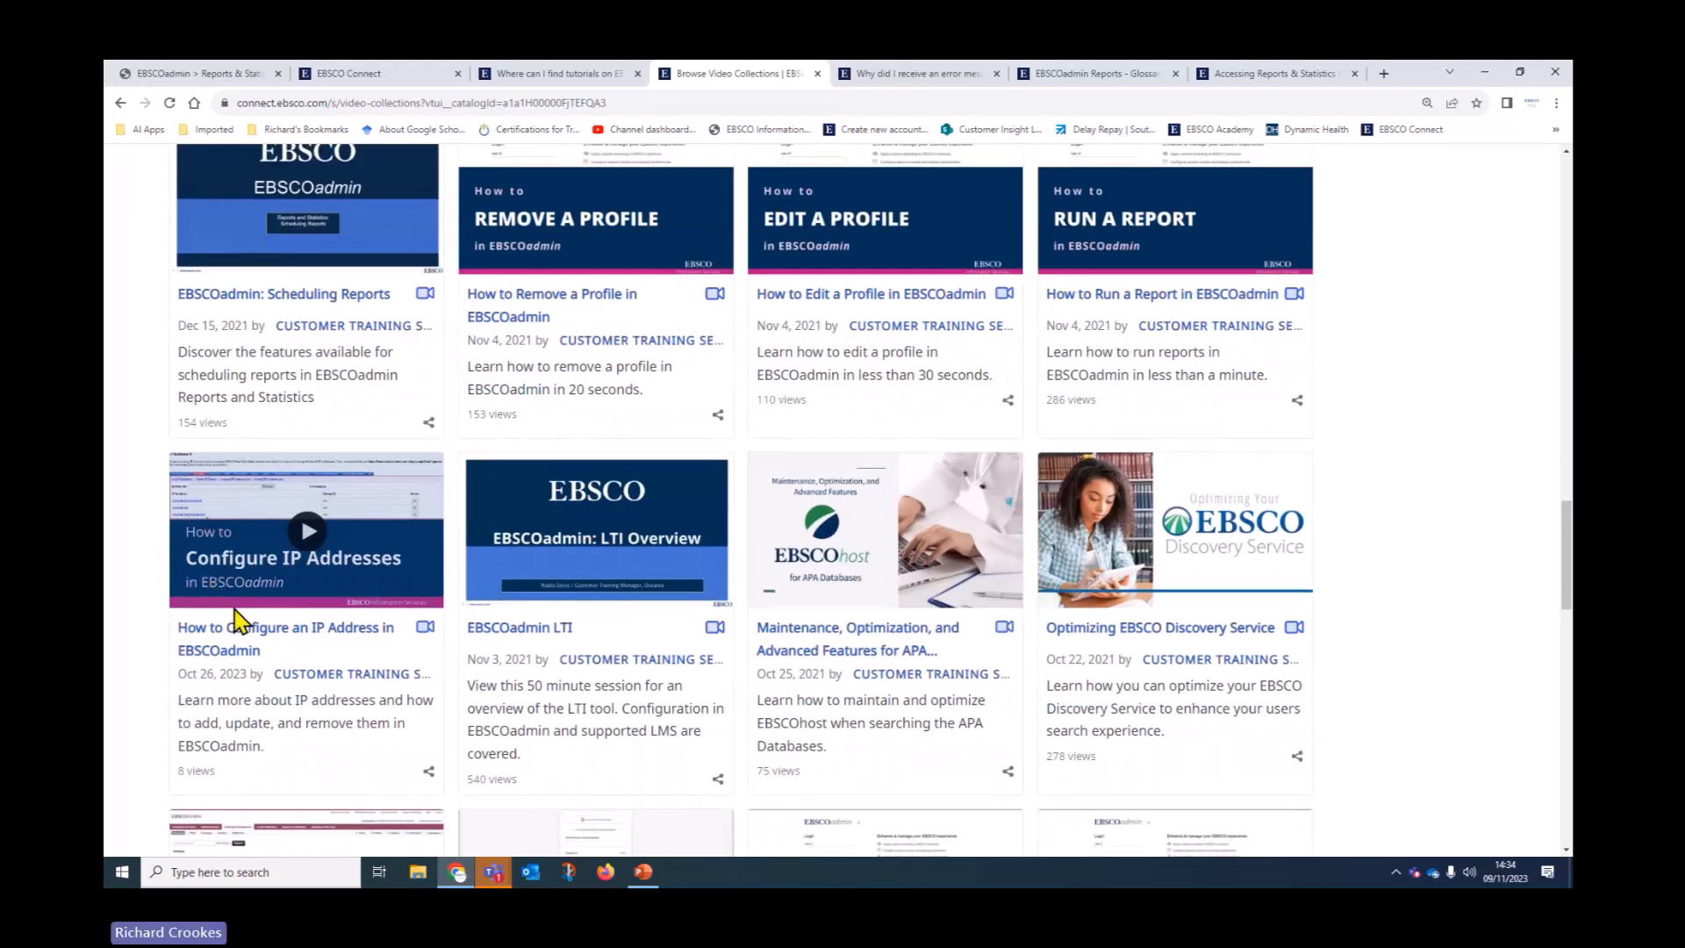
scroll(234, 609, "up", 10)
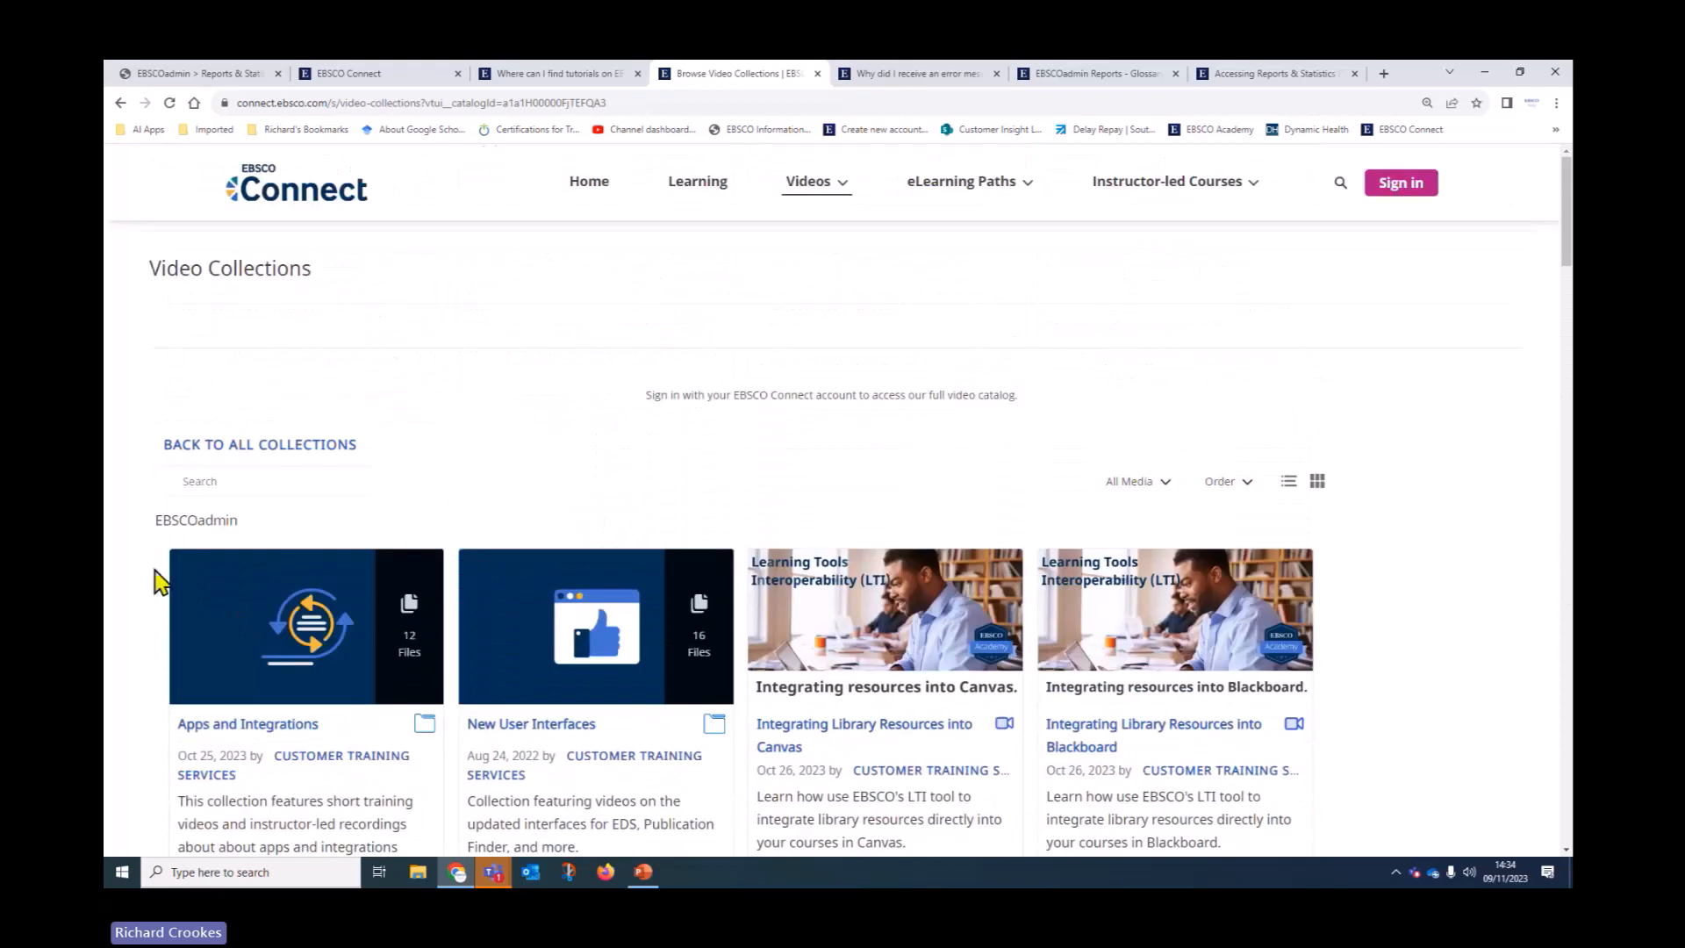
left_click(697, 184)
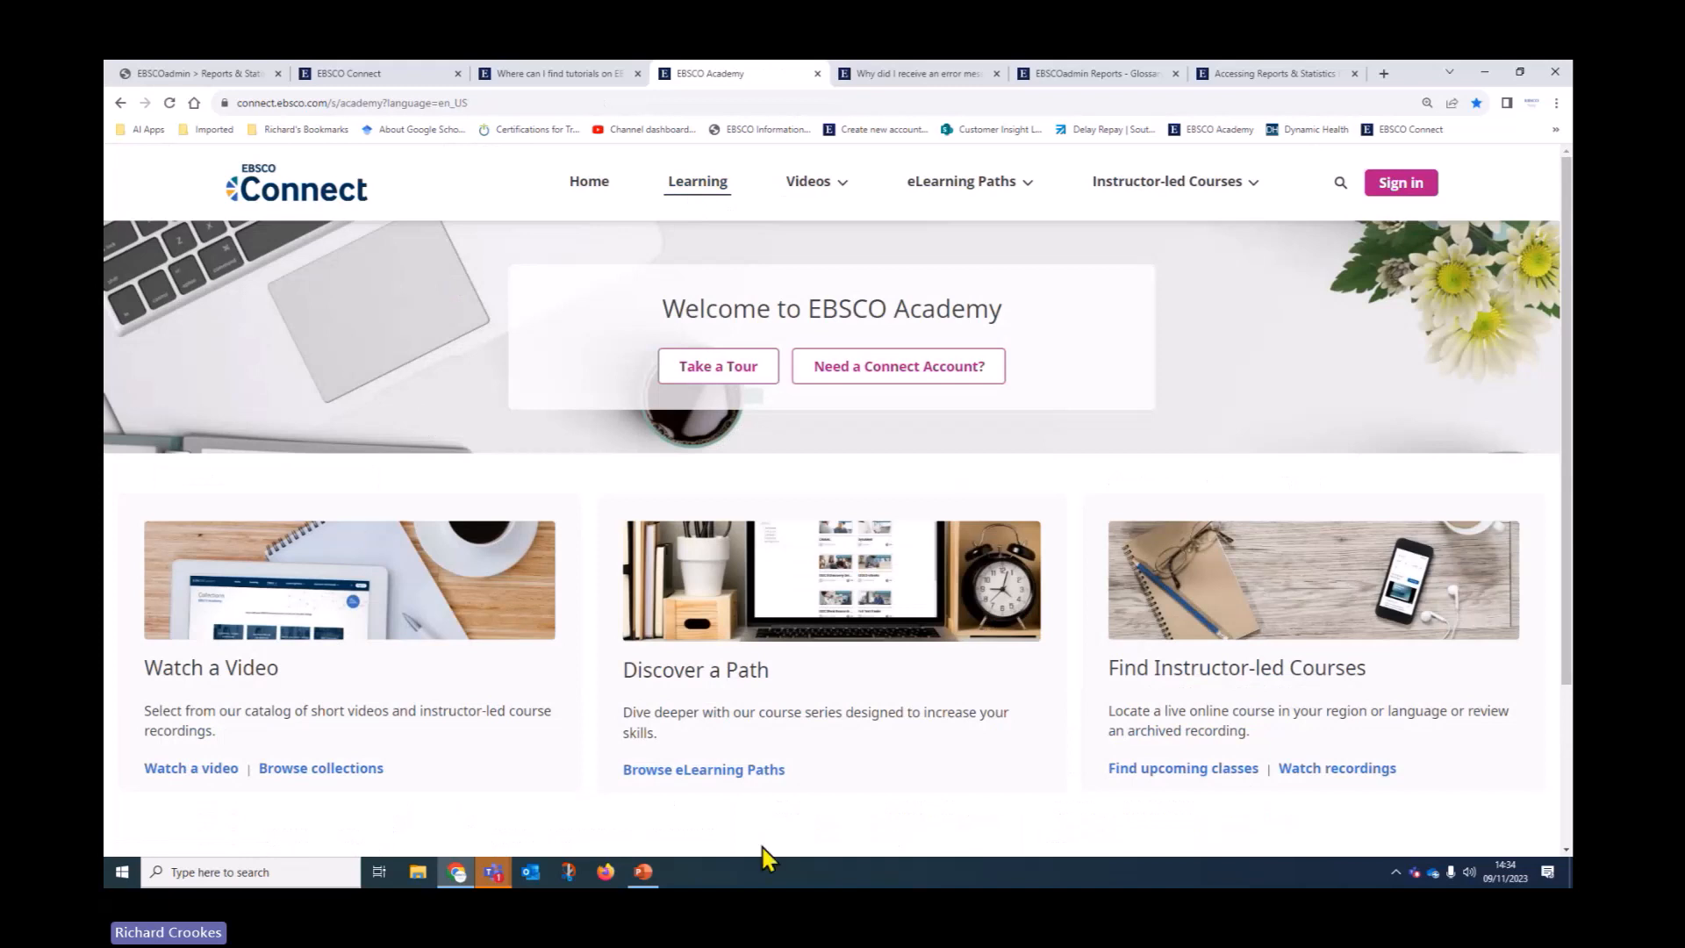
Browse the EBSCO Discovery Service eLearning path's courses, then switch back to the EBSCOadmin Support slide
left_click(739, 771)
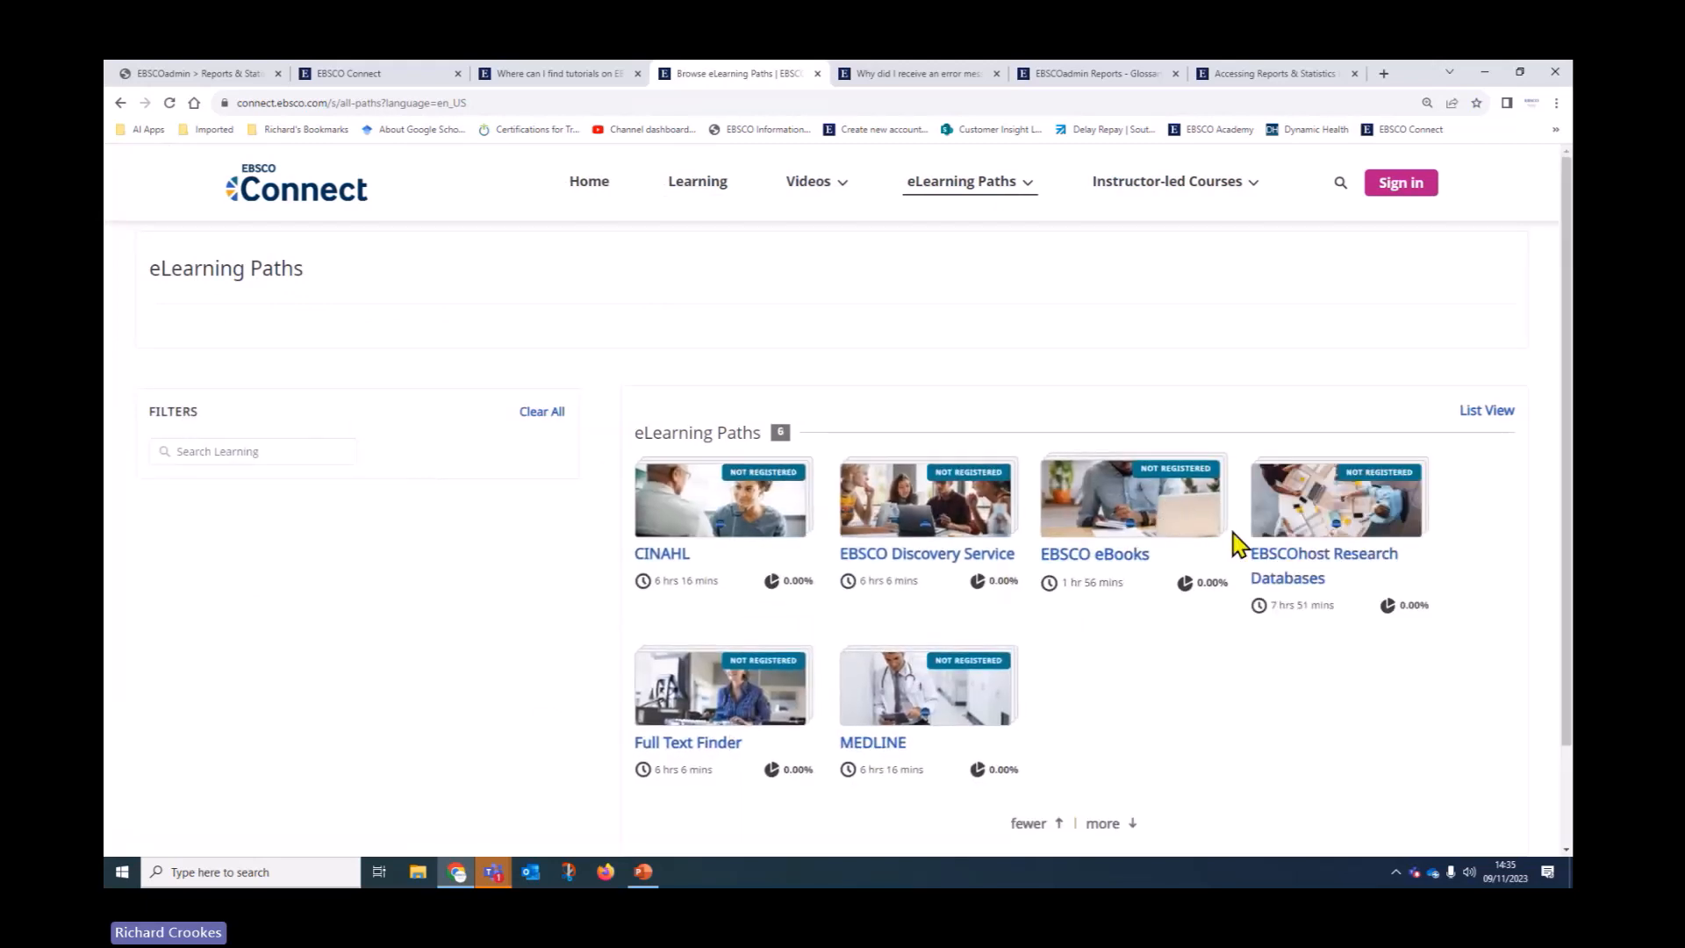
left_click(951, 509)
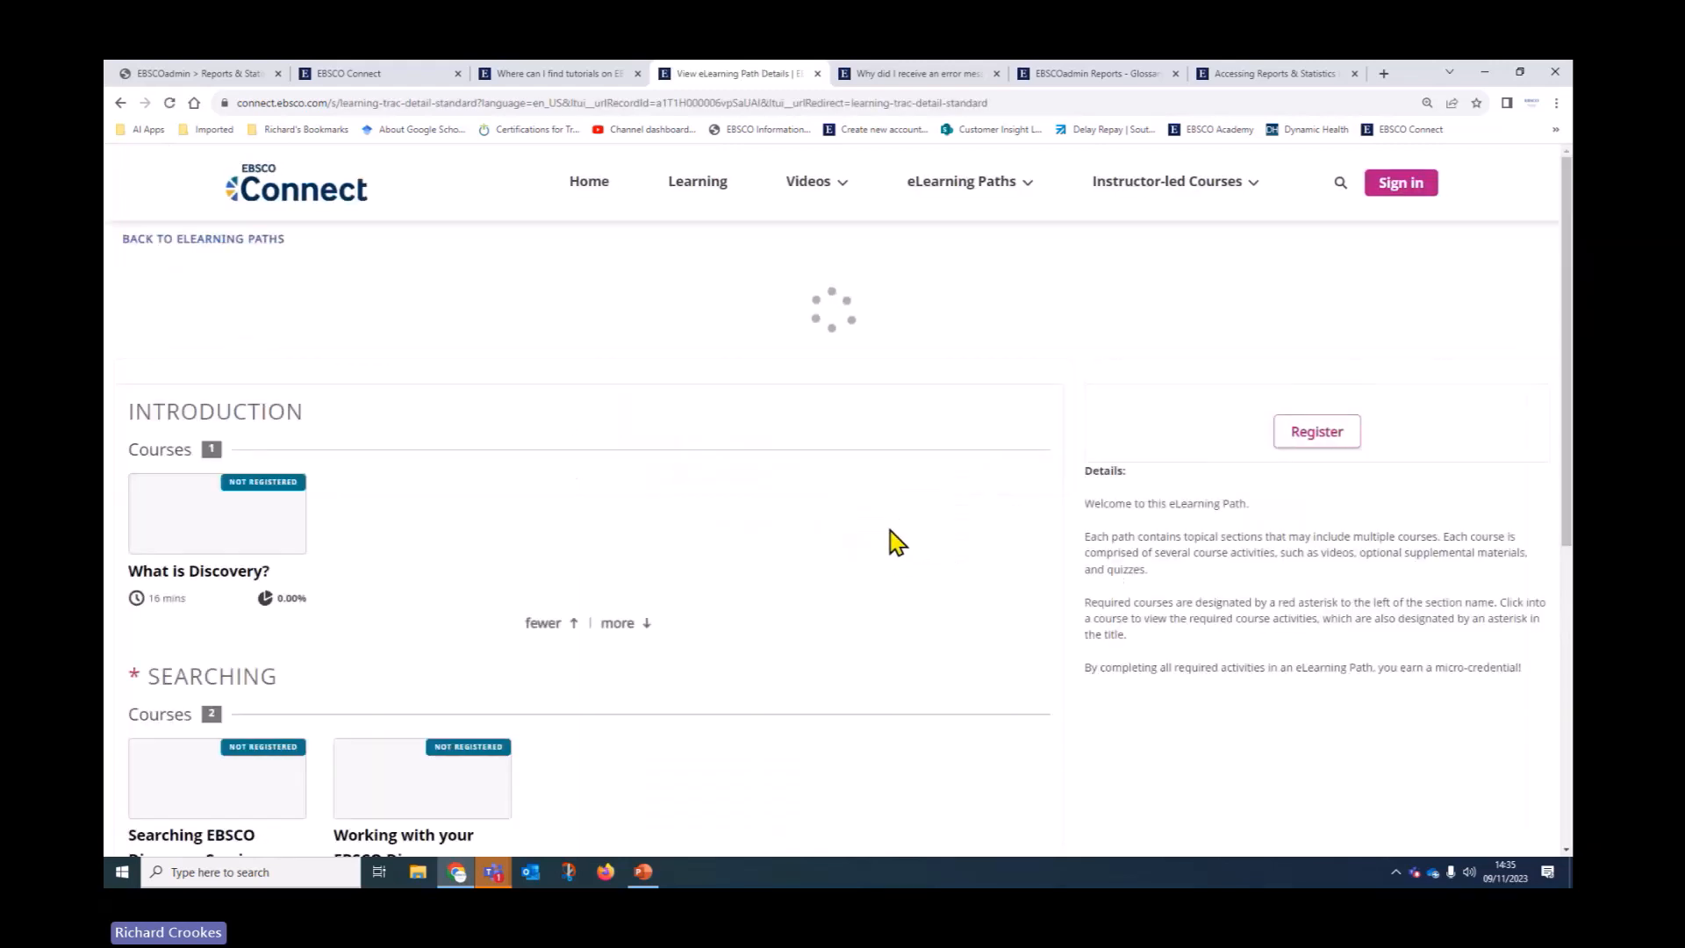
scroll(895, 541, "down", 5)
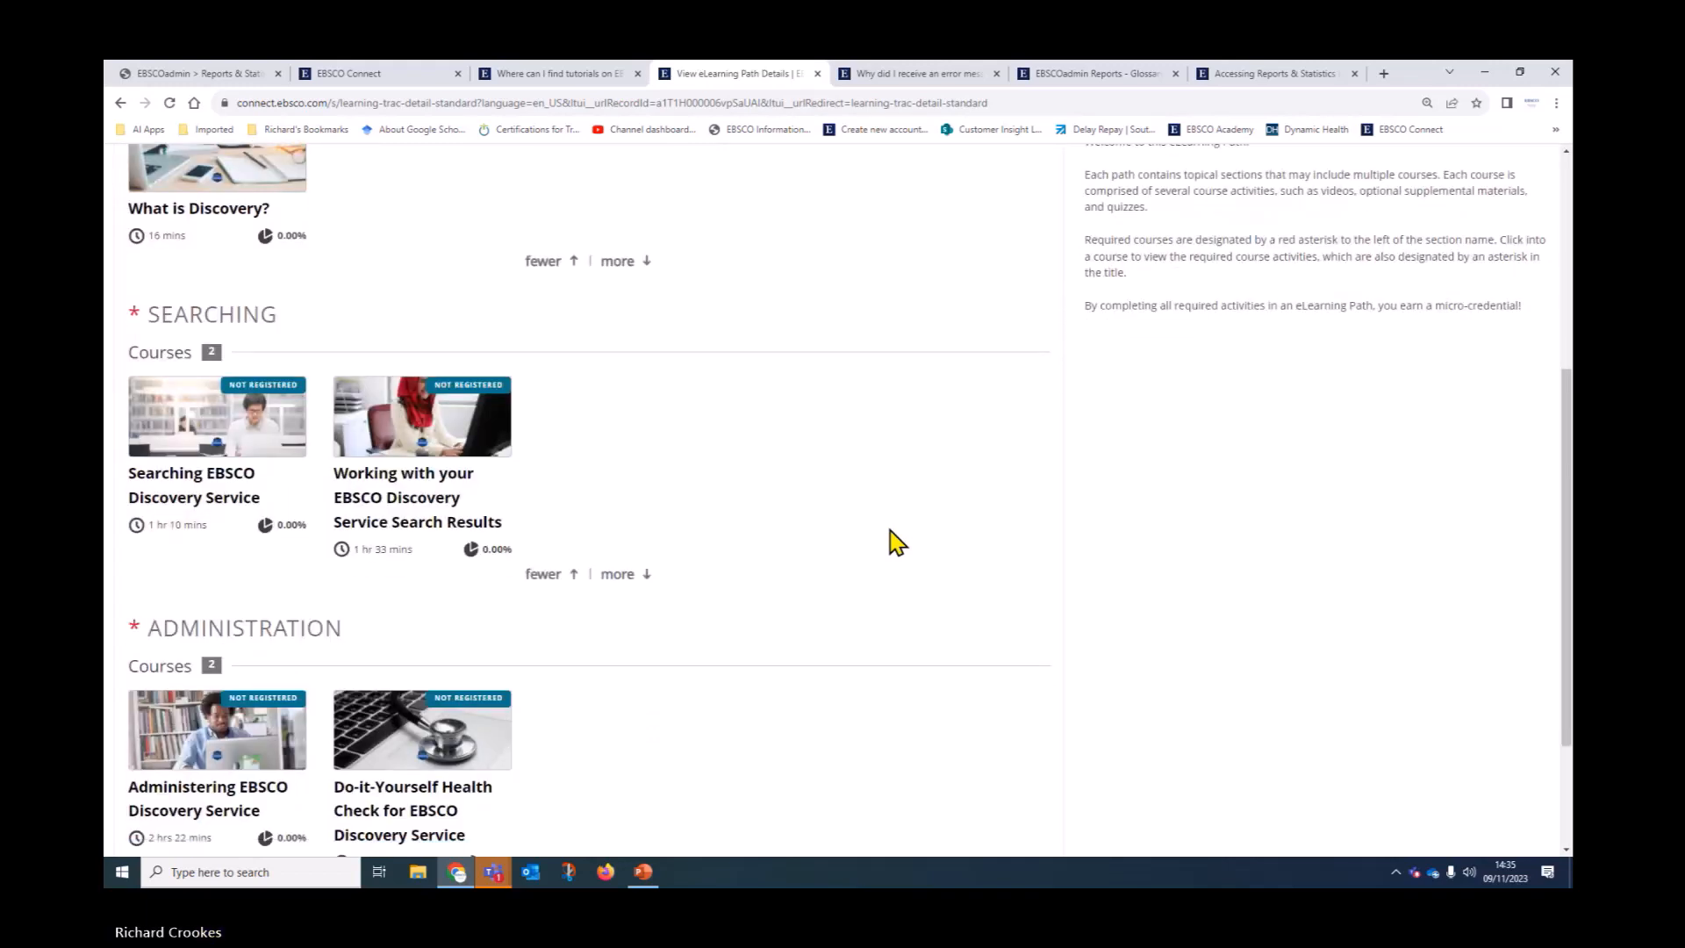
scroll(889, 530, "down", 2)
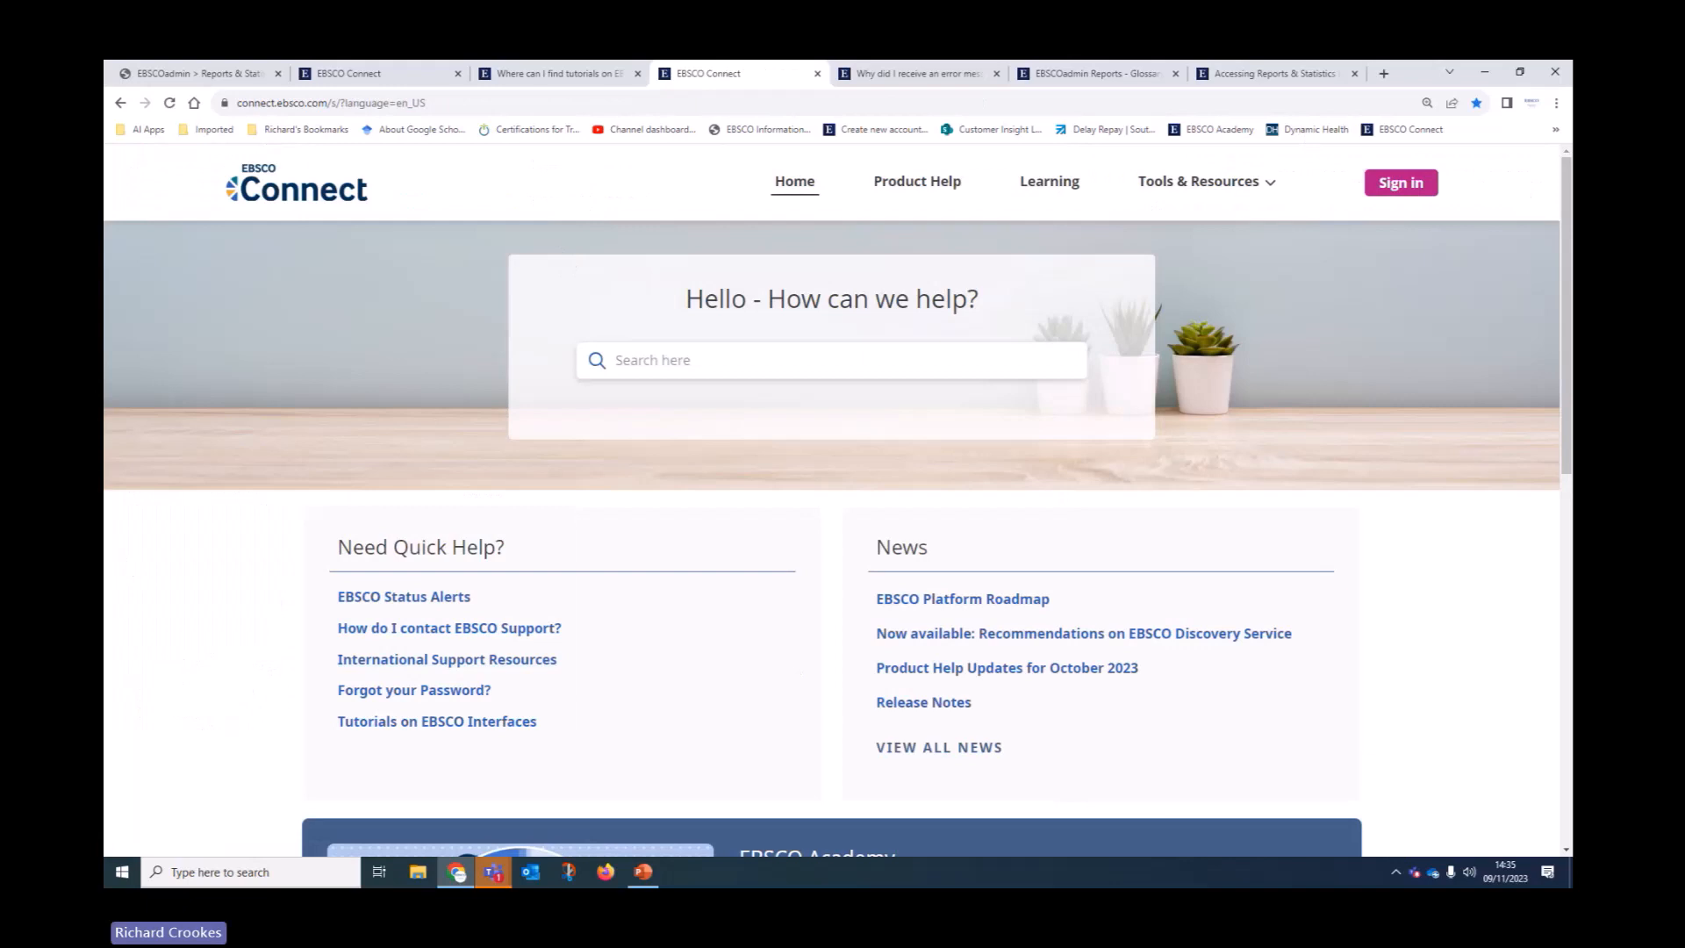
key("alt+Tab")
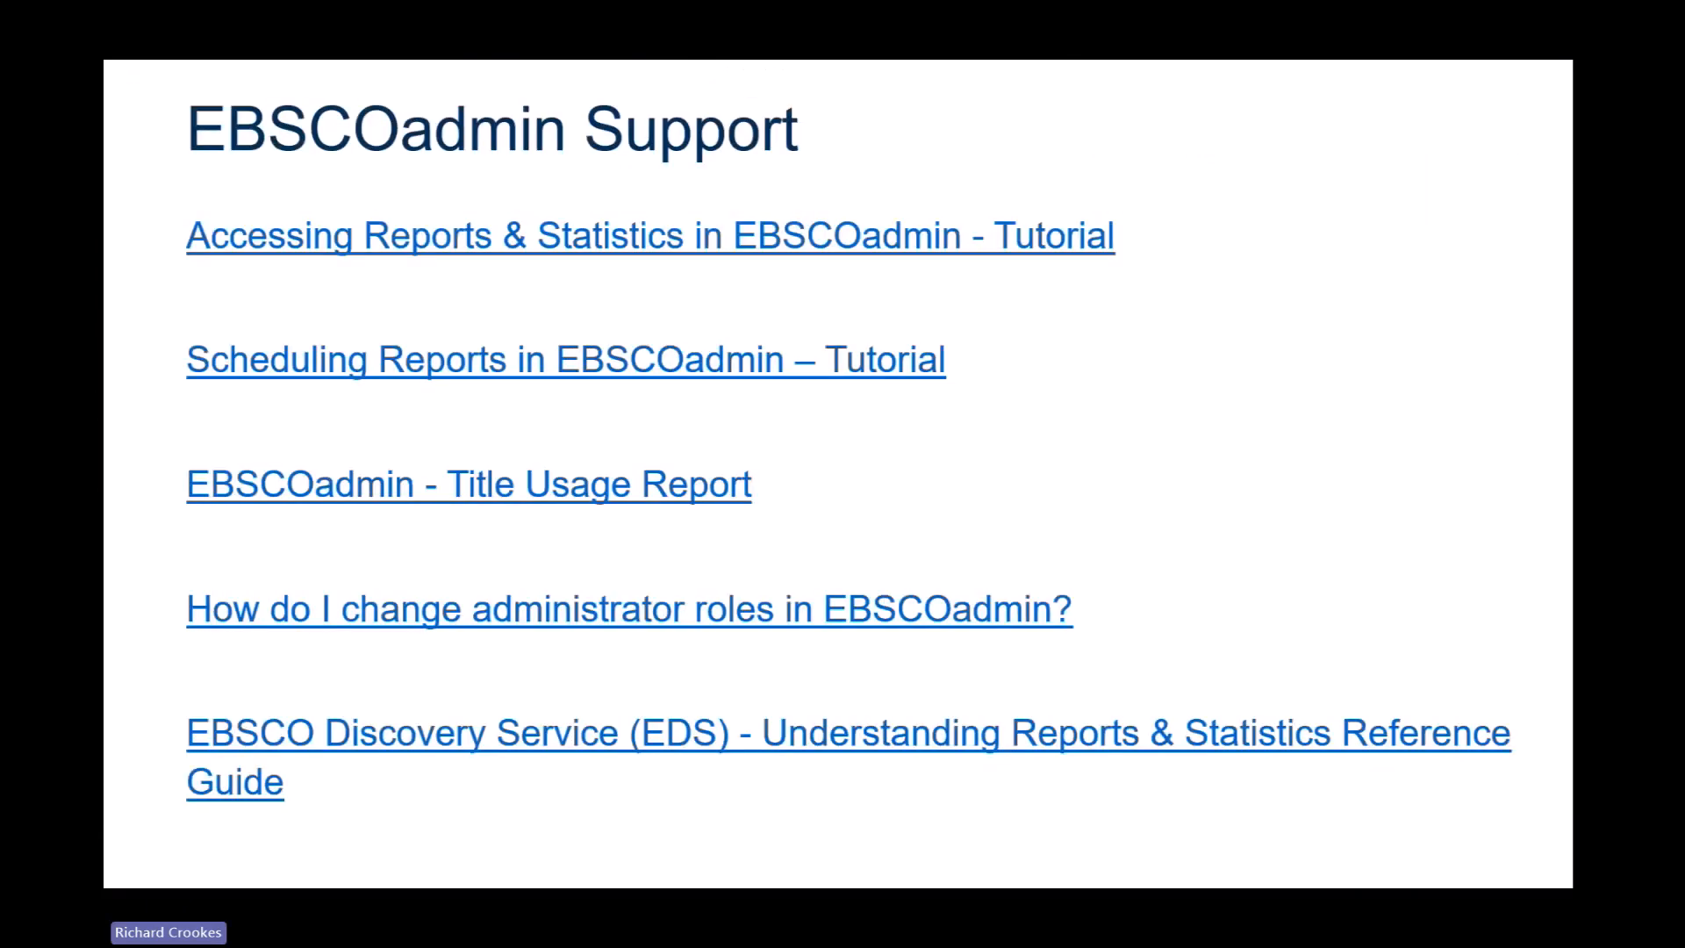